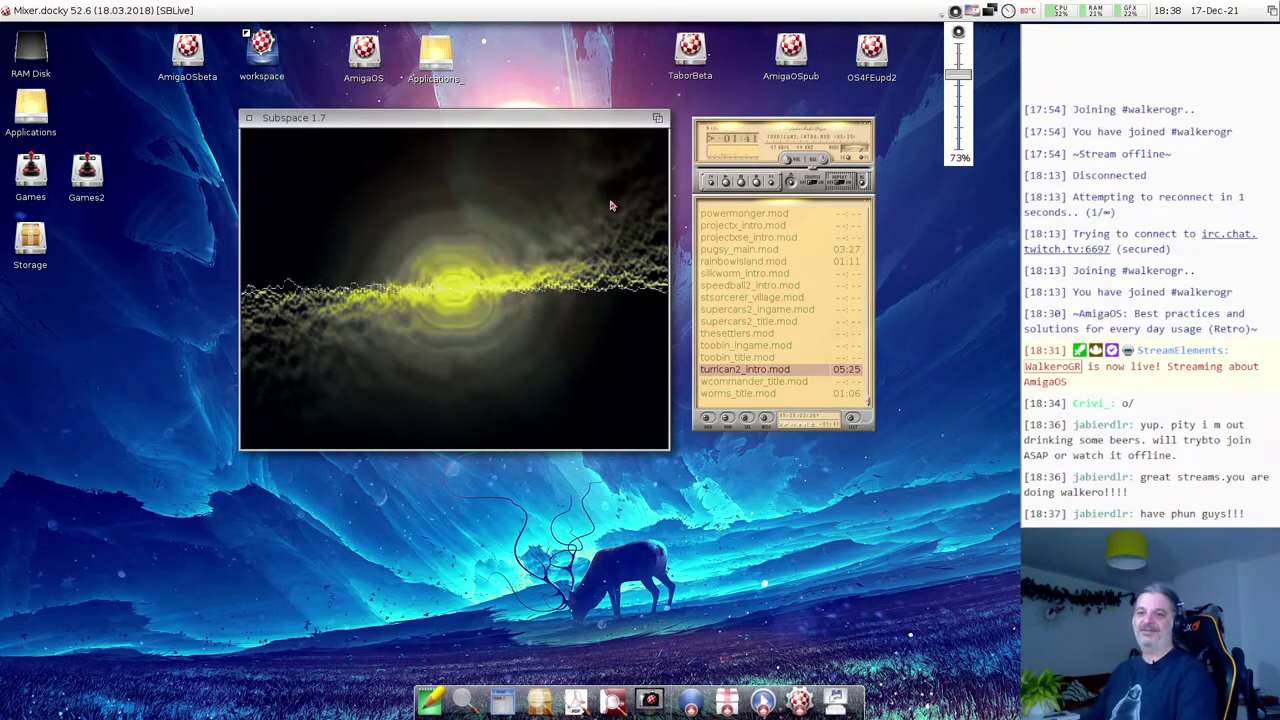
Stop the playback of turrican2_intro.mod and quit the AmigaAMP music player.
{"action": "left_click", "coordinate": [905, 188]}
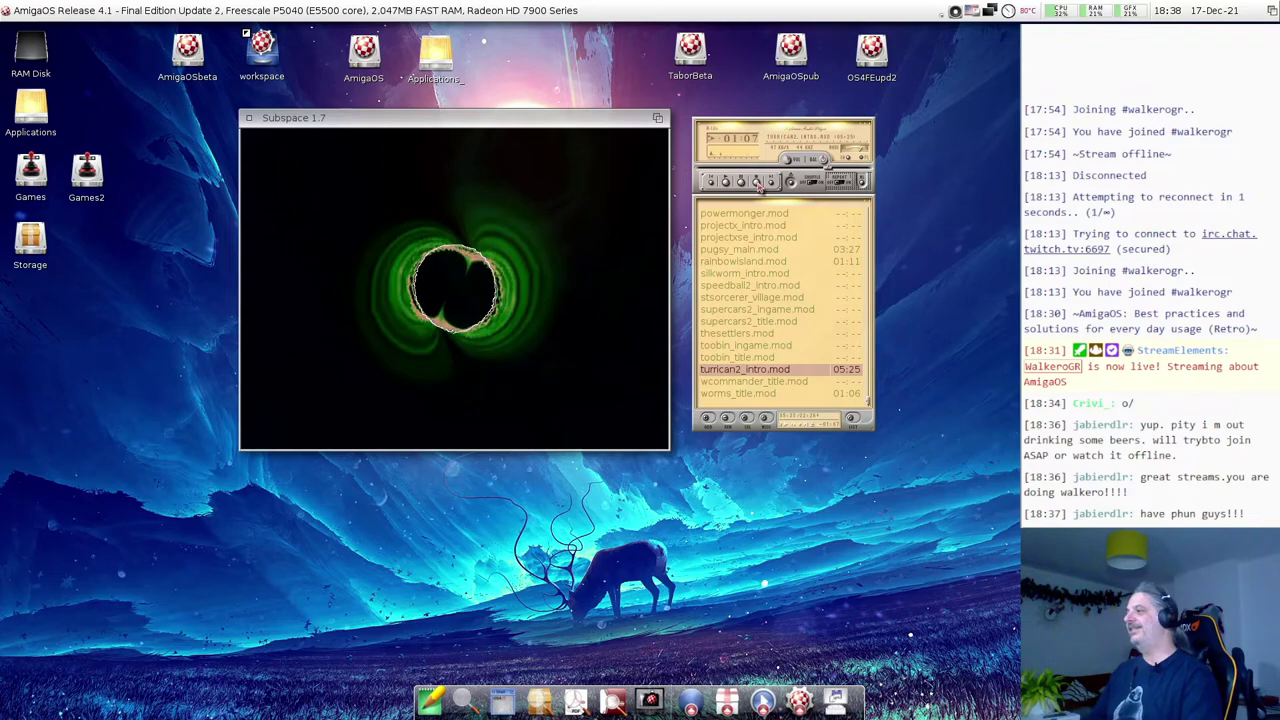
{"action": "left_click", "coordinate": [757, 193]}
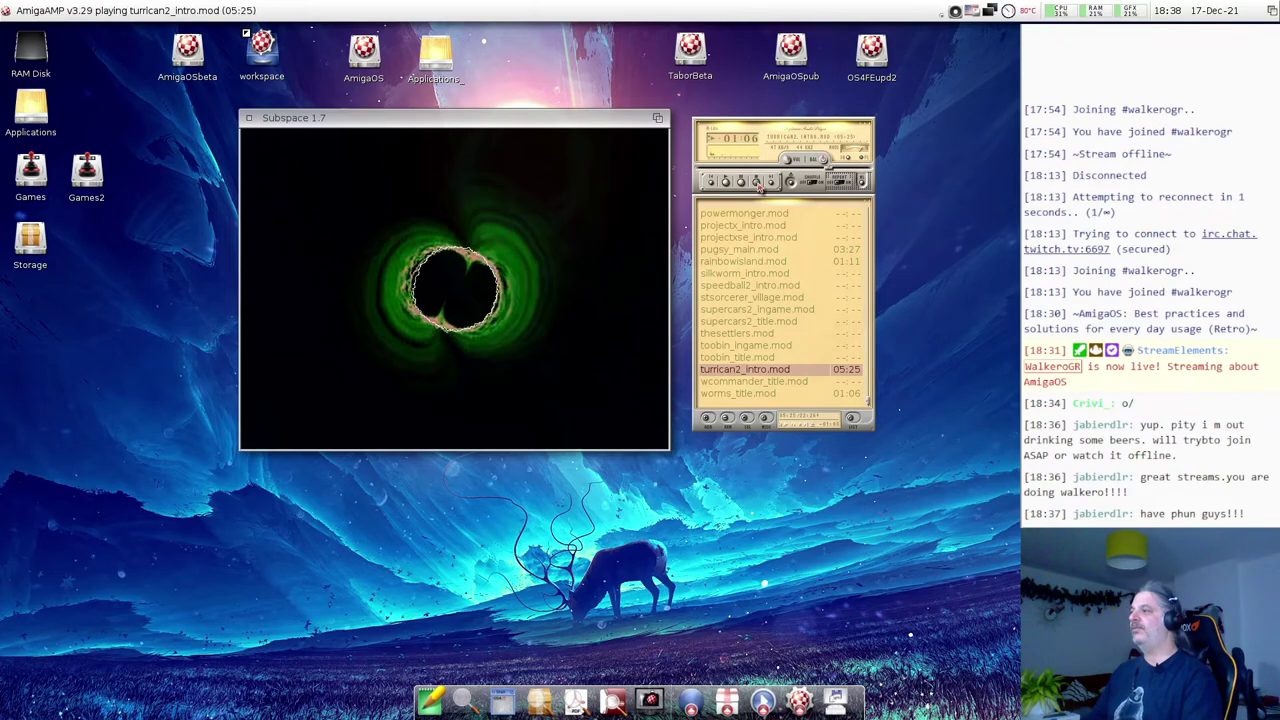
{"action": "left_click", "coordinate": [702, 126]}
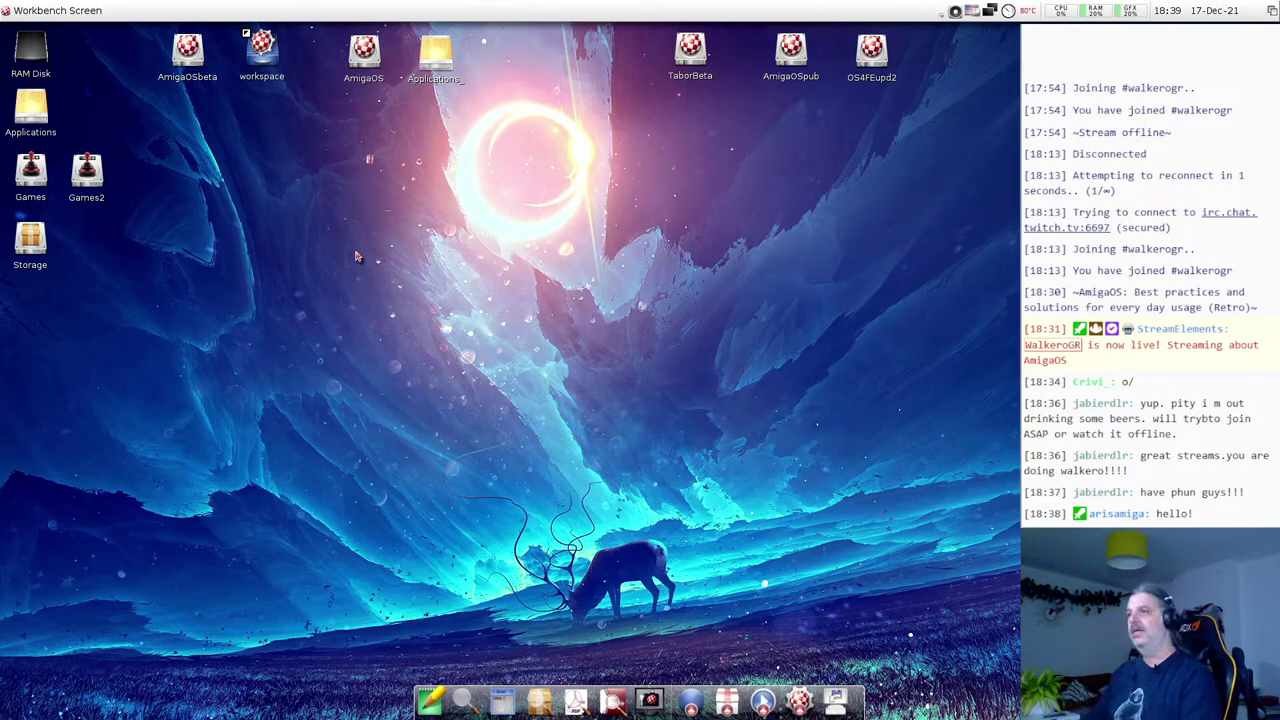
Open the Graphics drawer inside Applications and move its window into the clear so its contents are reachable.
{"action": "double_click", "coordinate": [18, 110]}
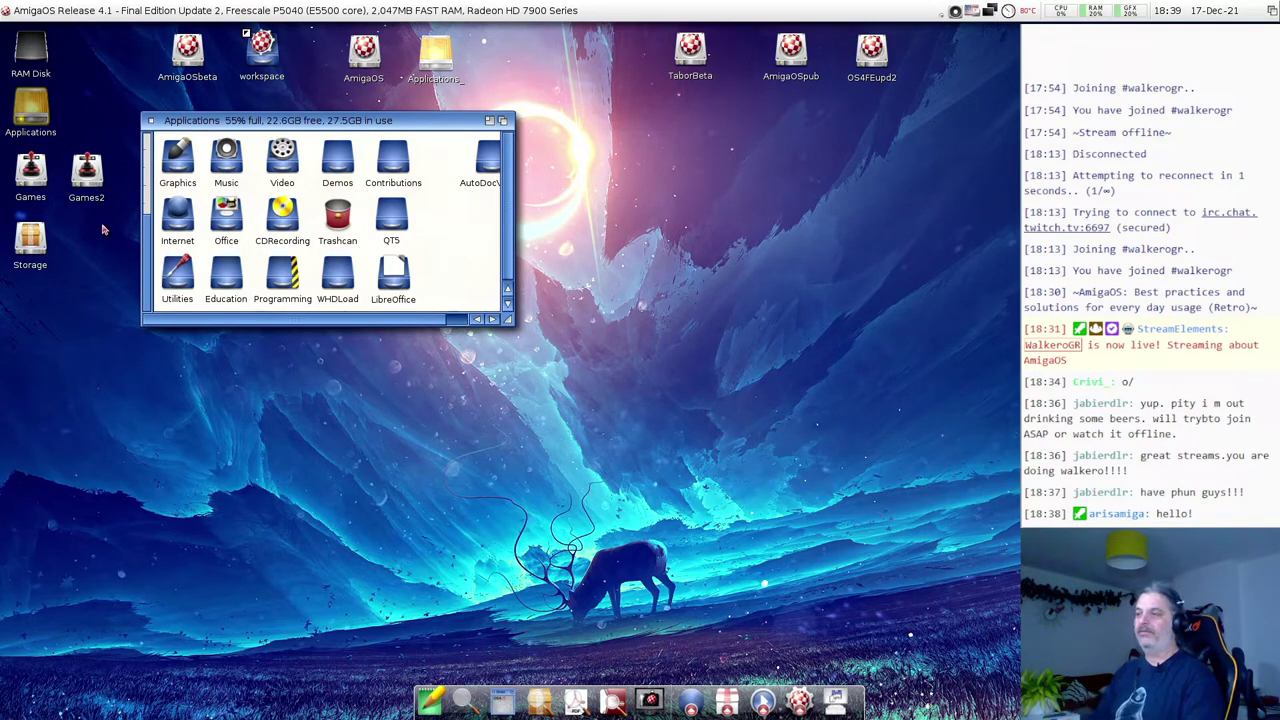
{"action": "double_click", "coordinate": [160, 168]}
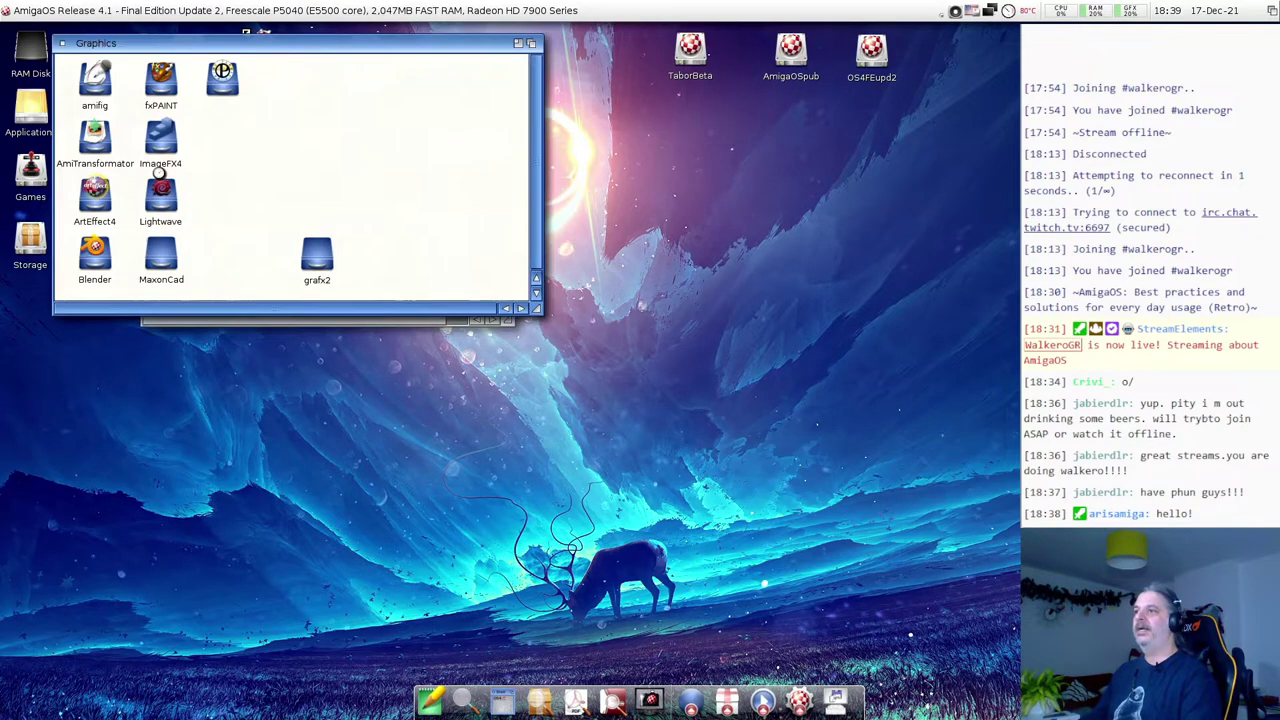
{"action": "left_click_drag", "start_coordinate": [195, 50], "coordinate": [240, 118]}
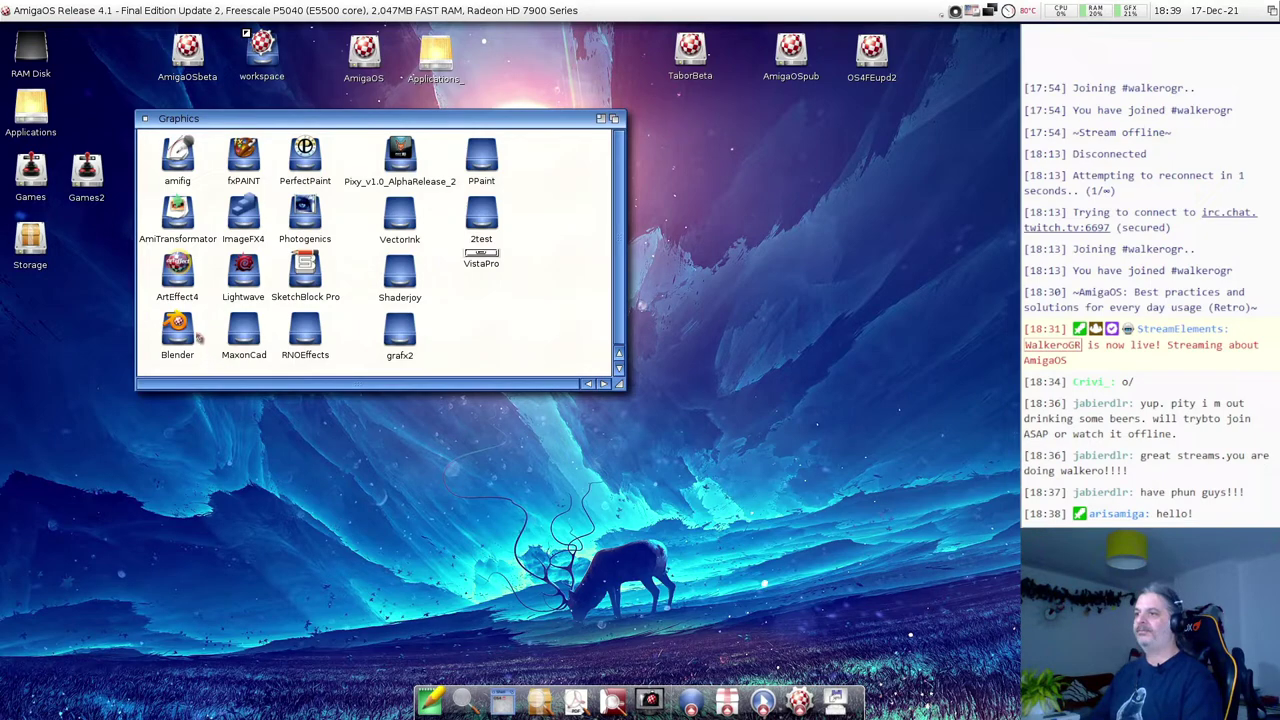
Launch ArtEffect from its ArtEffect4 drawer and accept changing the maximum swapfile size to the suggested value.
{"action": "left_click", "coordinate": [183, 282]}
{"action": "double_click", "coordinate": [181, 282]}
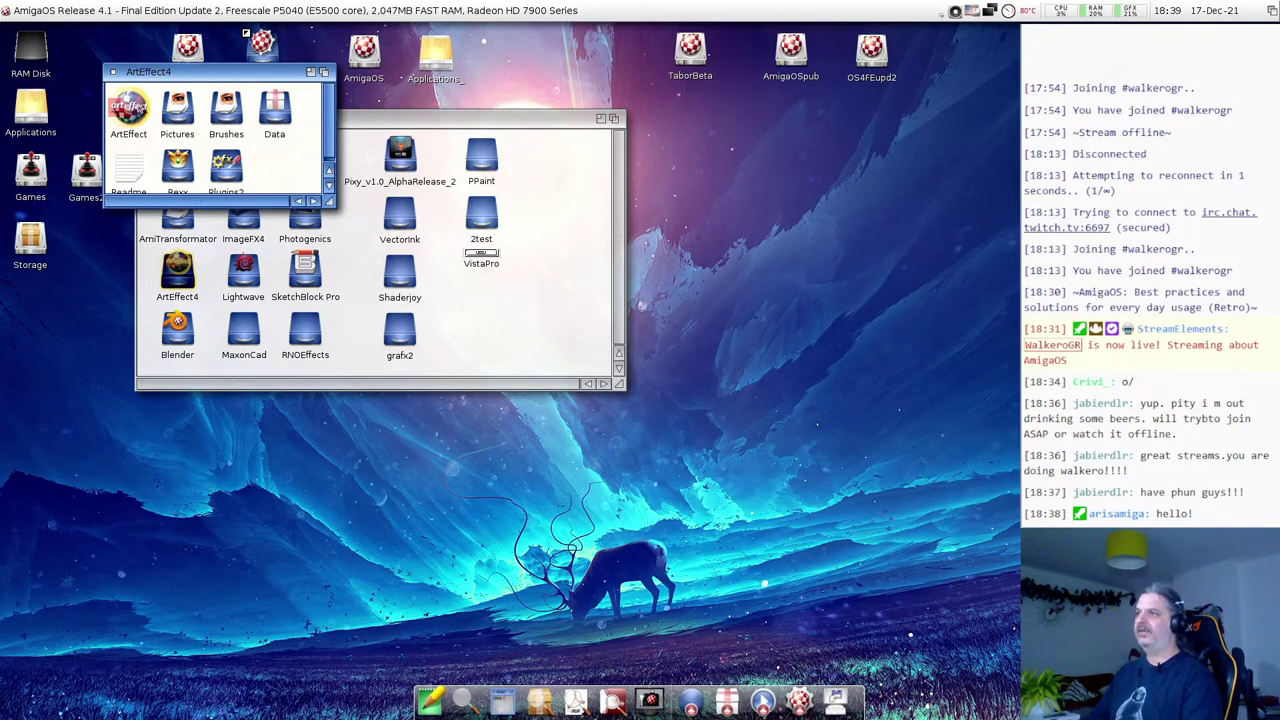
{"action": "double_click", "coordinate": [130, 110]}
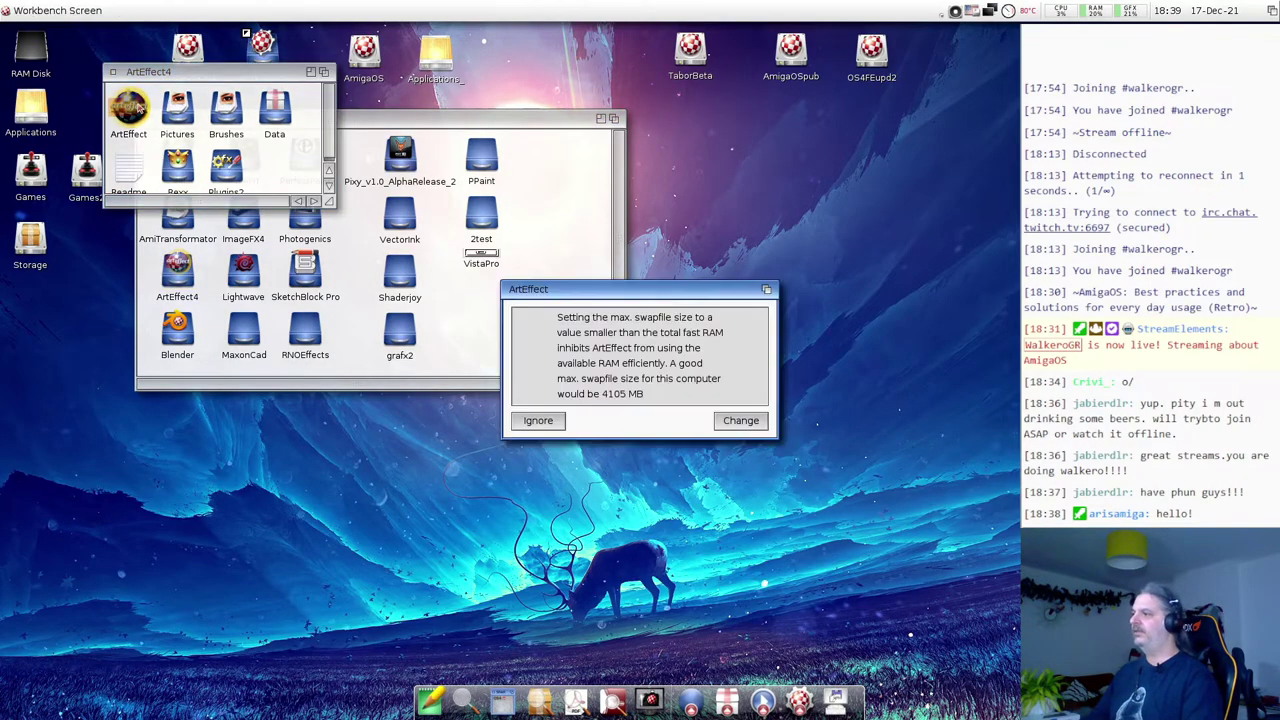
{"action": "left_click", "coordinate": [741, 421]}
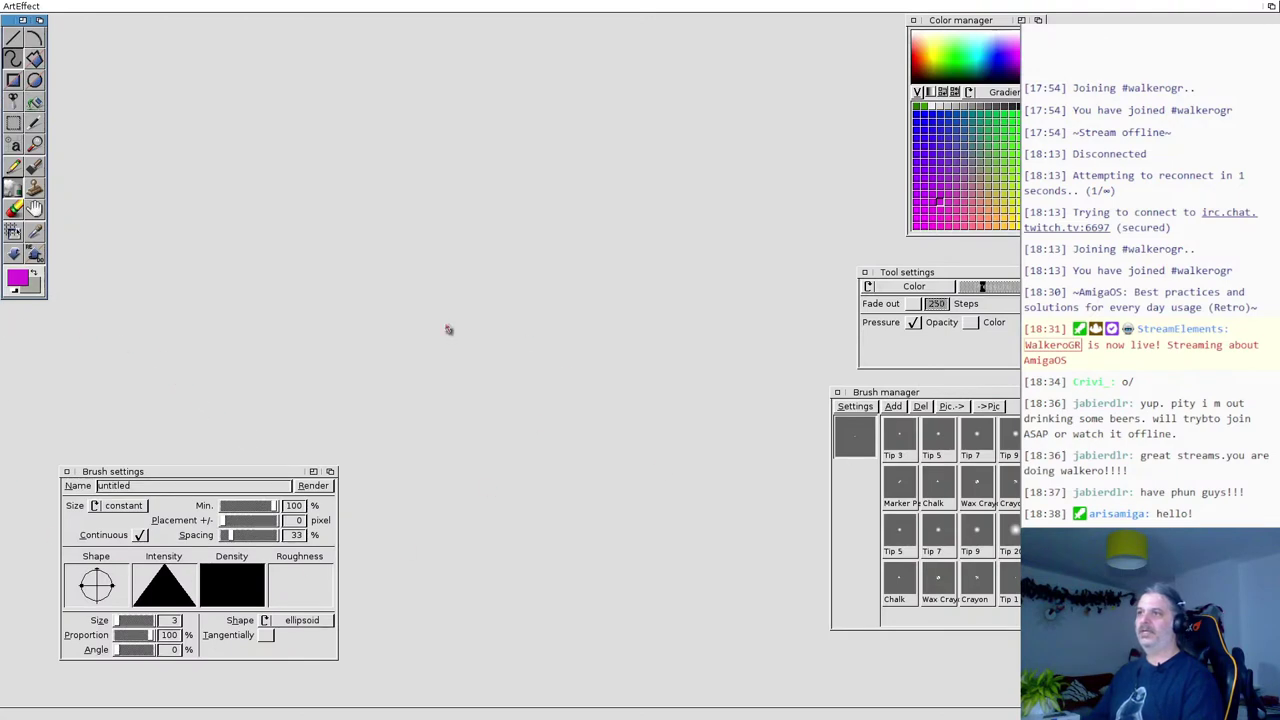
Create a new picture 1024 pixels wide and 768 pixels high, filled with white.
{"action": "right_click", "coordinate": [14, 8]}
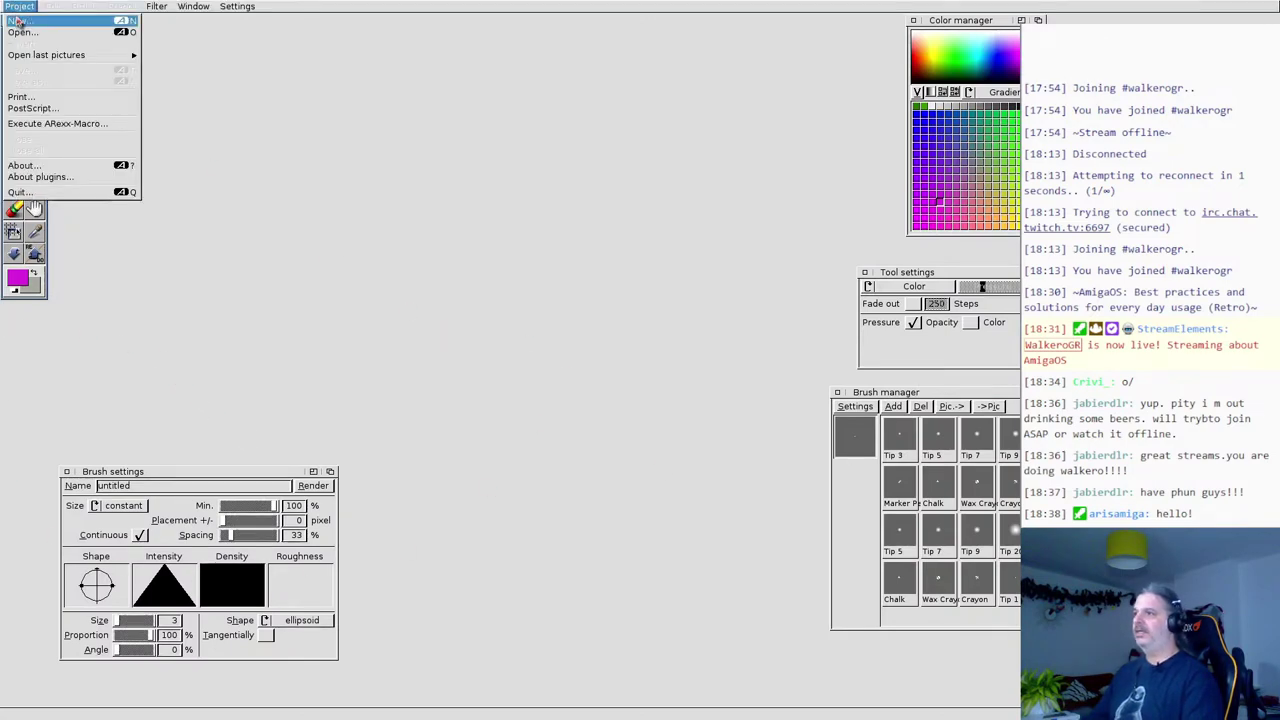
{"action": "left_click", "coordinate": [17, 21]}
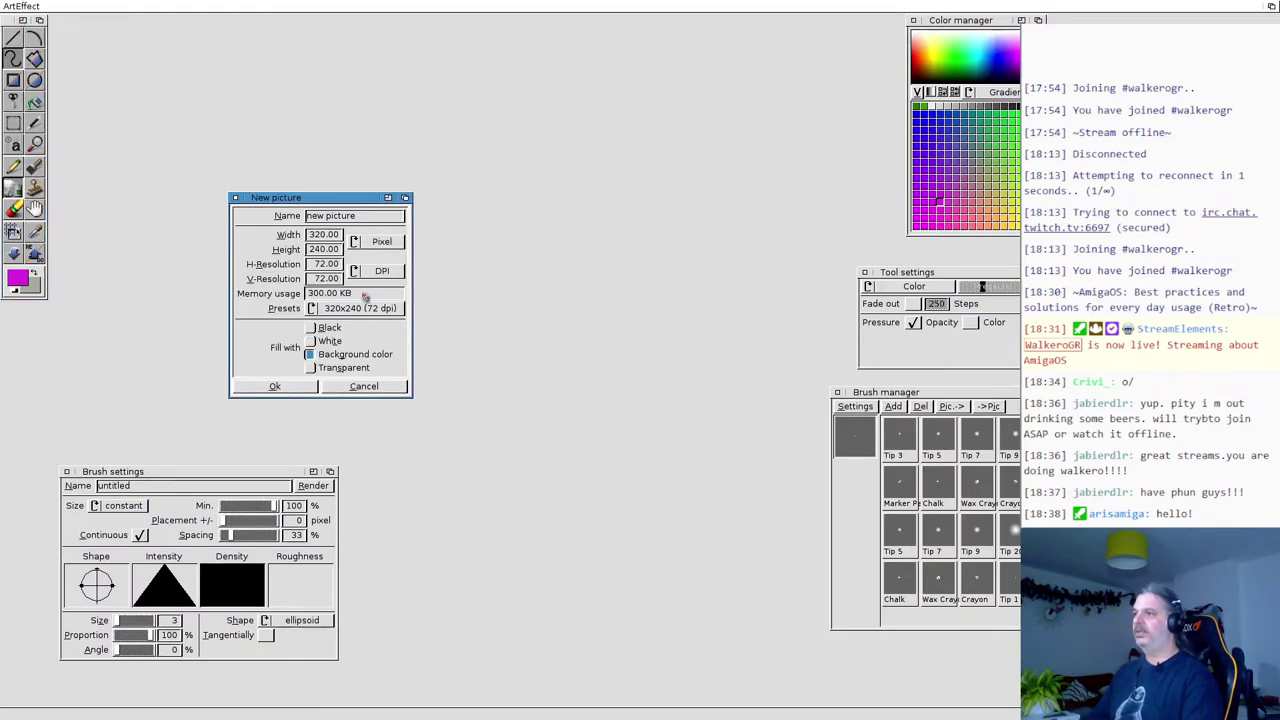
{"action": "left_click", "coordinate": [324, 235]}
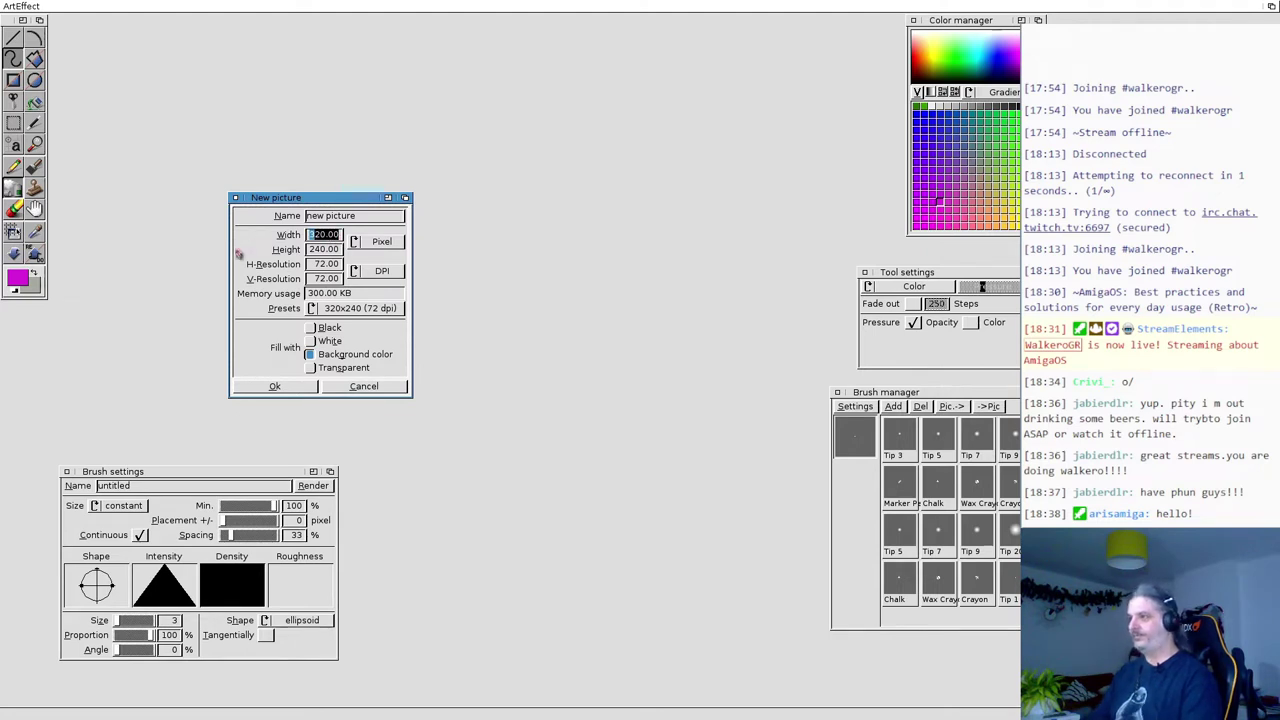
{"action": "type", "text": "3024"}
{"action": "key", "text": "Tab"}
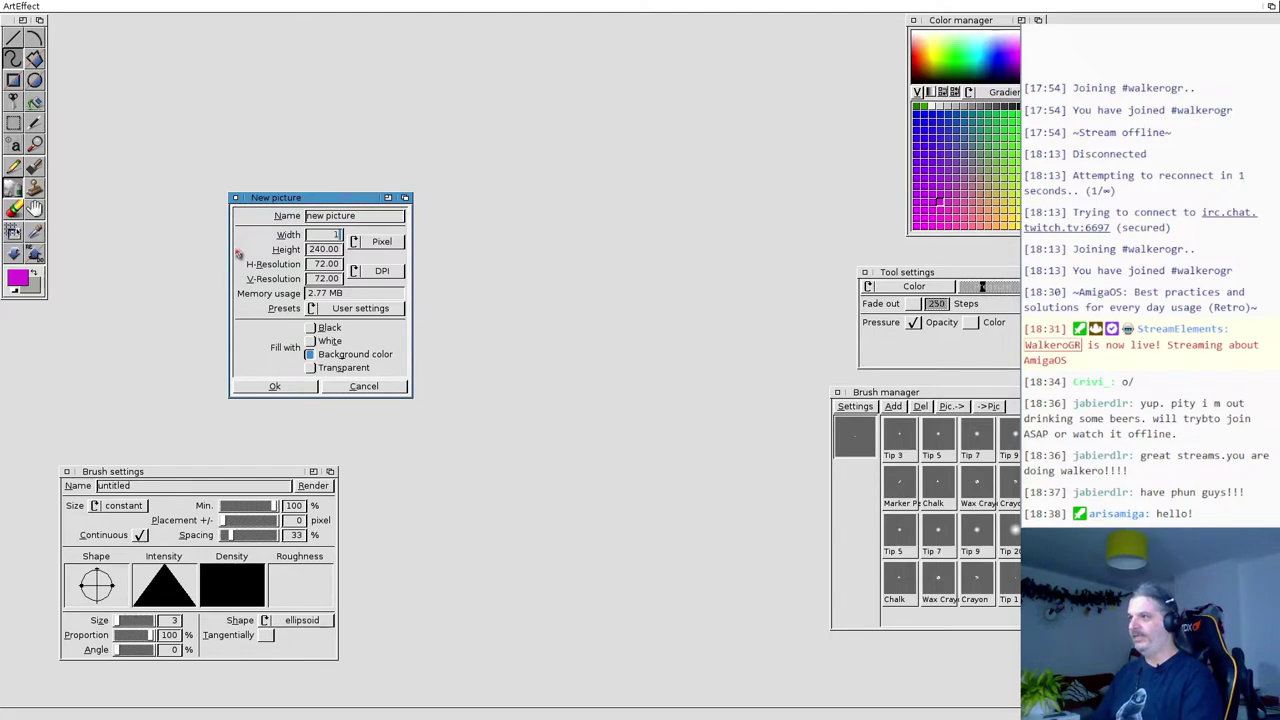
{"action": "type", "text": "4"}
{"action": "key", "text": "Tab"}
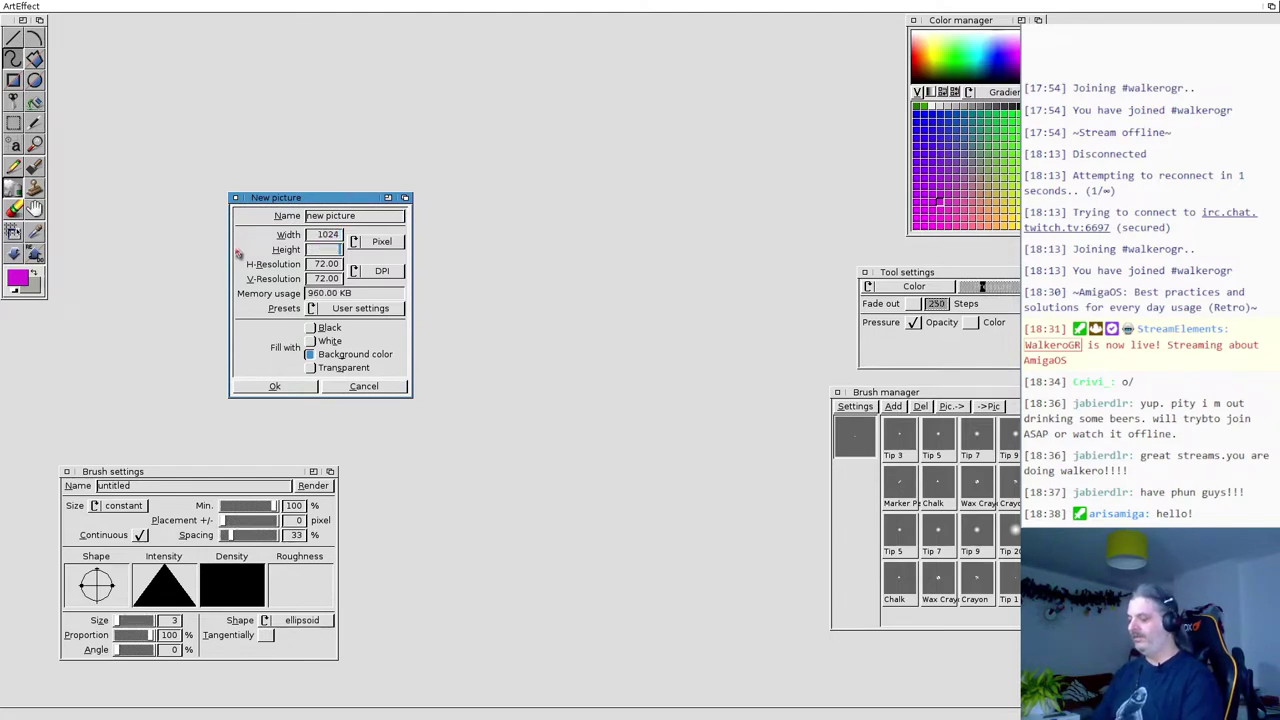
{"action": "key", "text": "Tab"}
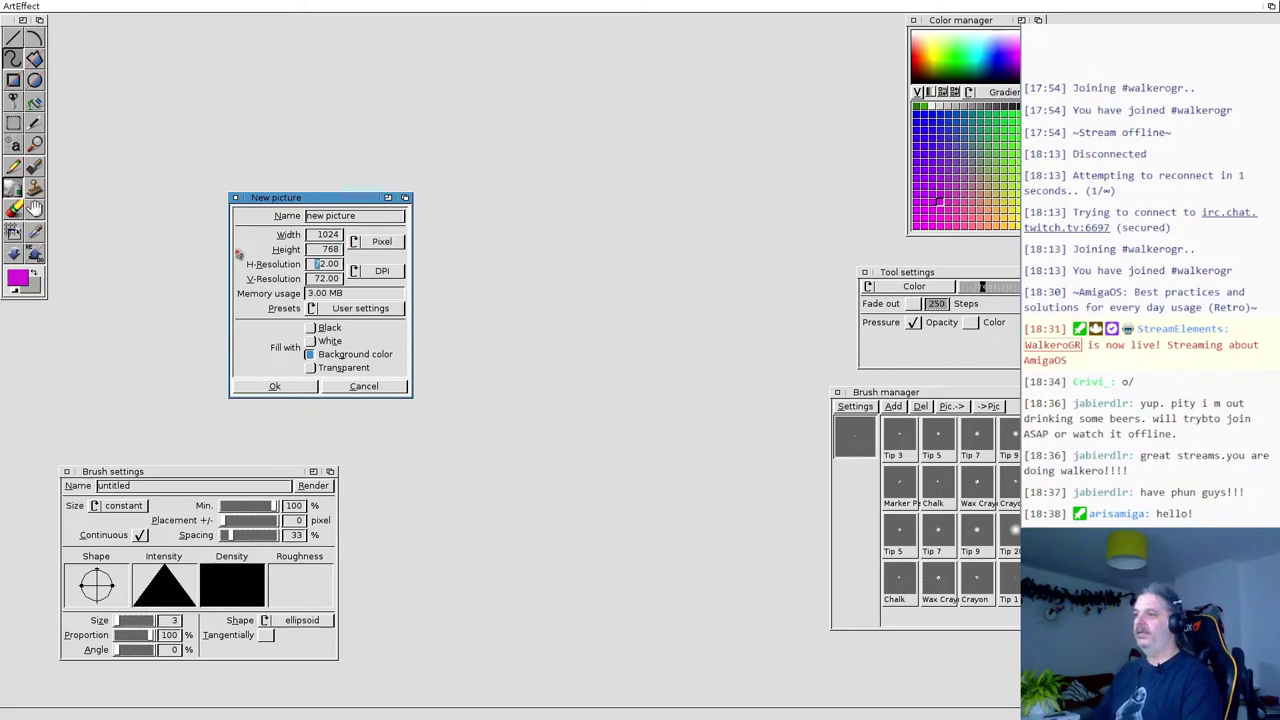
{"action": "left_click", "coordinate": [309, 341]}
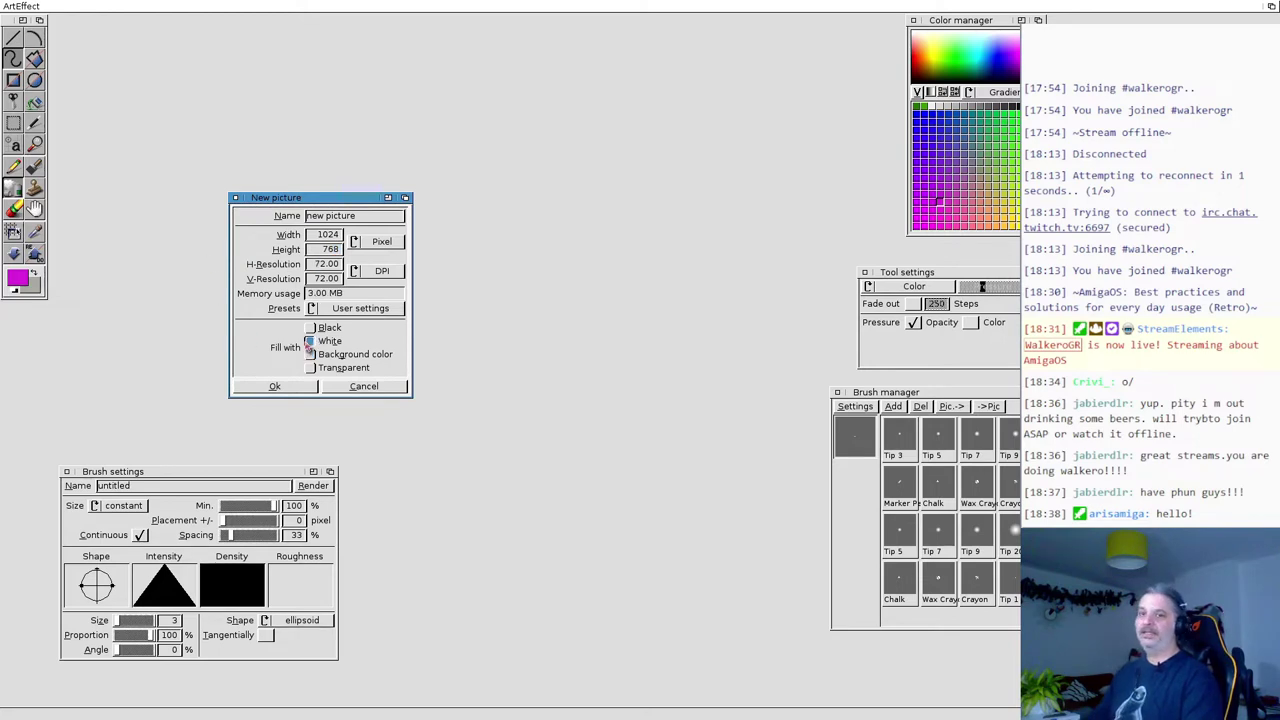
{"action": "left_click", "coordinate": [268, 390]}
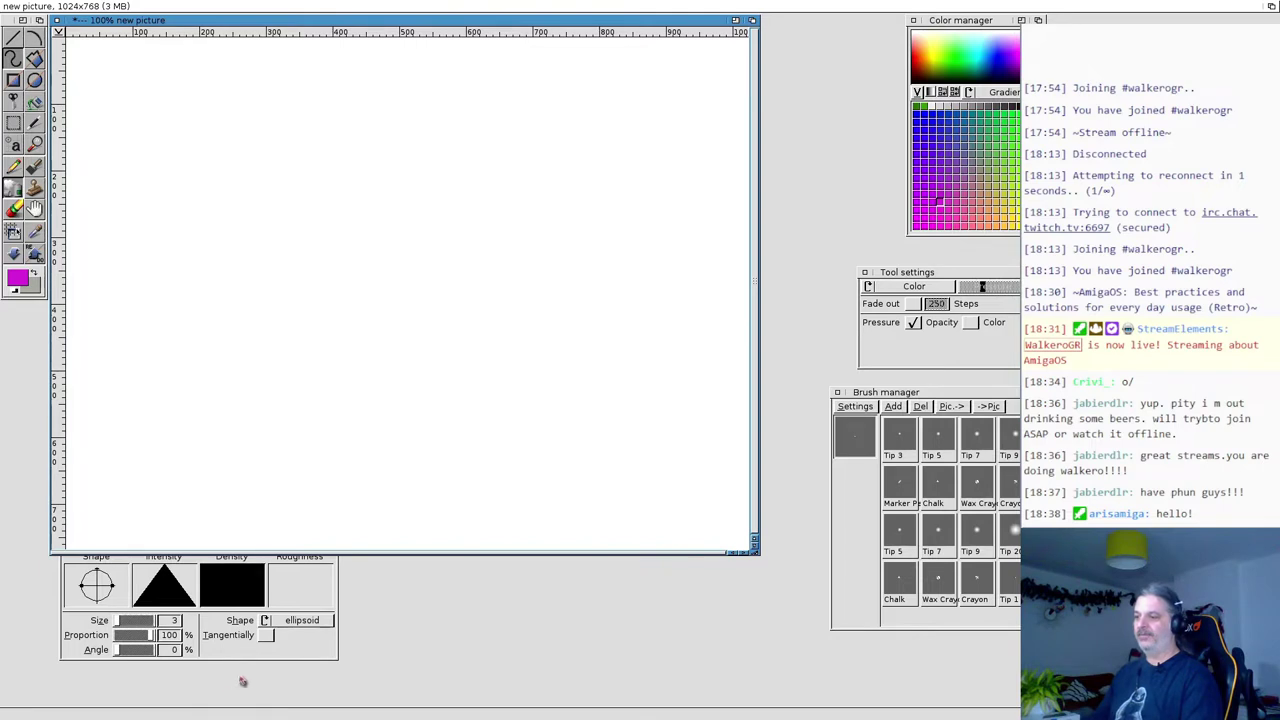
Move the Brush settings window lower and bring the picture window back to the front.
{"action": "left_click", "coordinate": [278, 656]}
{"action": "mouse_move", "coordinate": [229, 477]}
{"action": "left_mouse_down"}
{"action": "mouse_move", "coordinate": [212, 526]}
{"action": "mouse_move", "coordinate": [212, 511]}
{"action": "mouse_move", "coordinate": [177, 515]}
{"action": "left_mouse_up"}
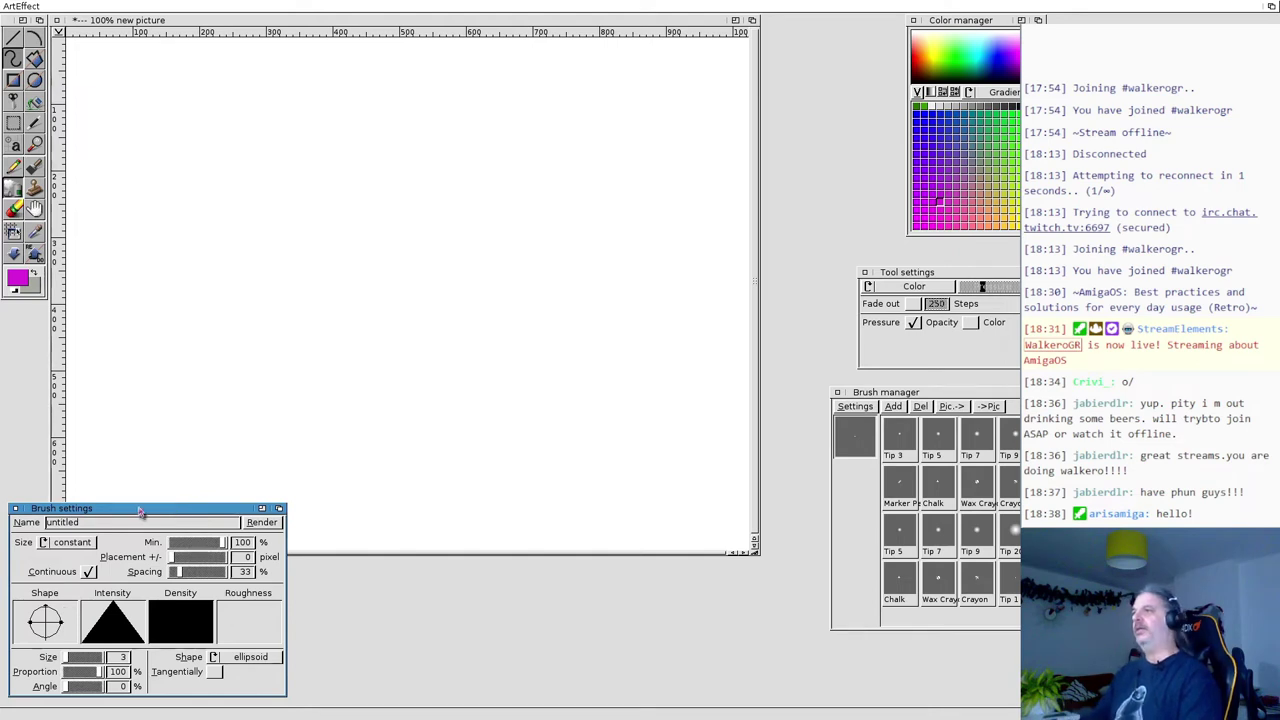
{"action": "left_click", "coordinate": [386, 221]}
{"action": "left_click", "coordinate": [355, 18]}
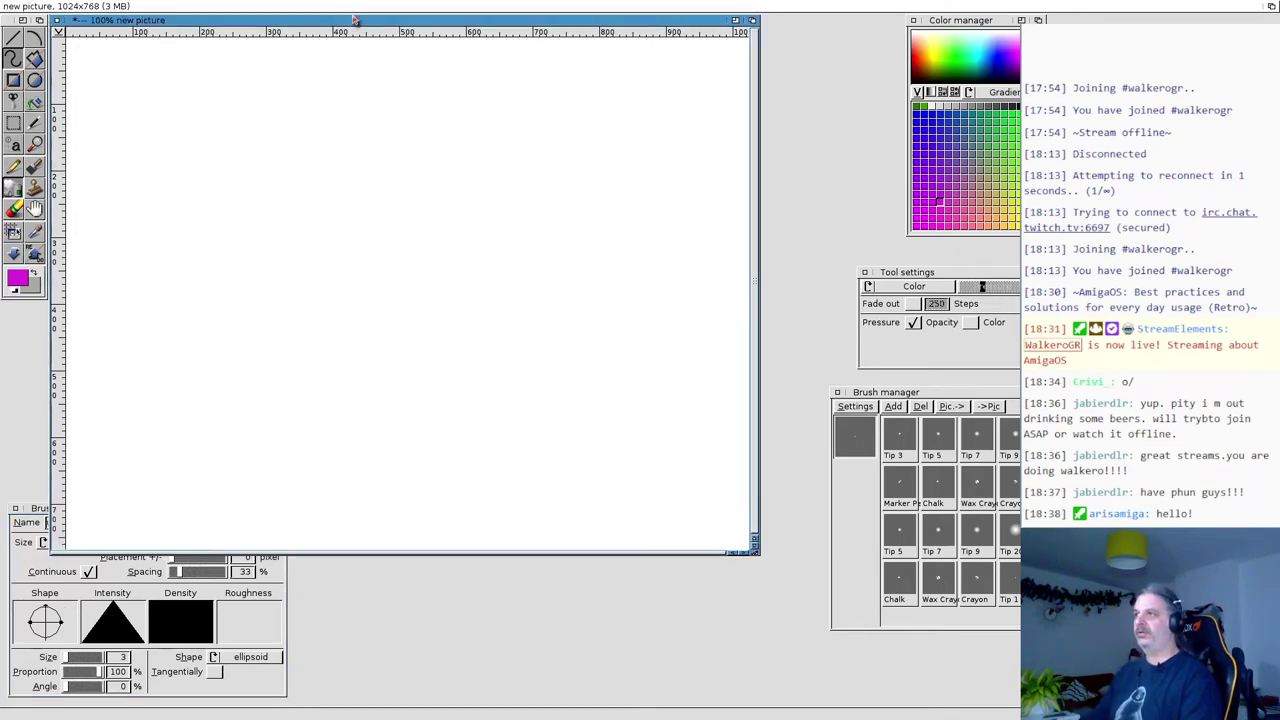
{"action": "left_click_drag", "start_coordinate": [354, 22], "coordinate": [355, 22]}
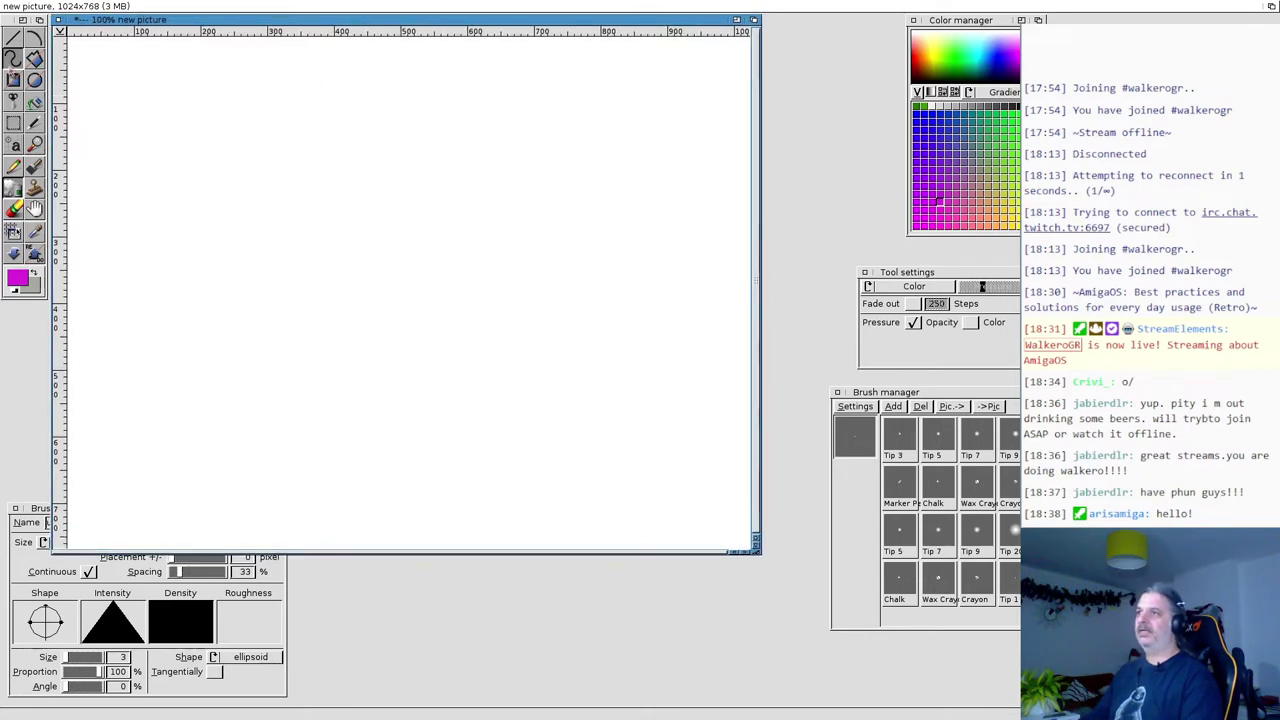
Try to load the picture gothic-wallpapers-02.jpg from AmigaOS:myHome/pictures.
{"action": "right_click", "coordinate": [393, 6]}
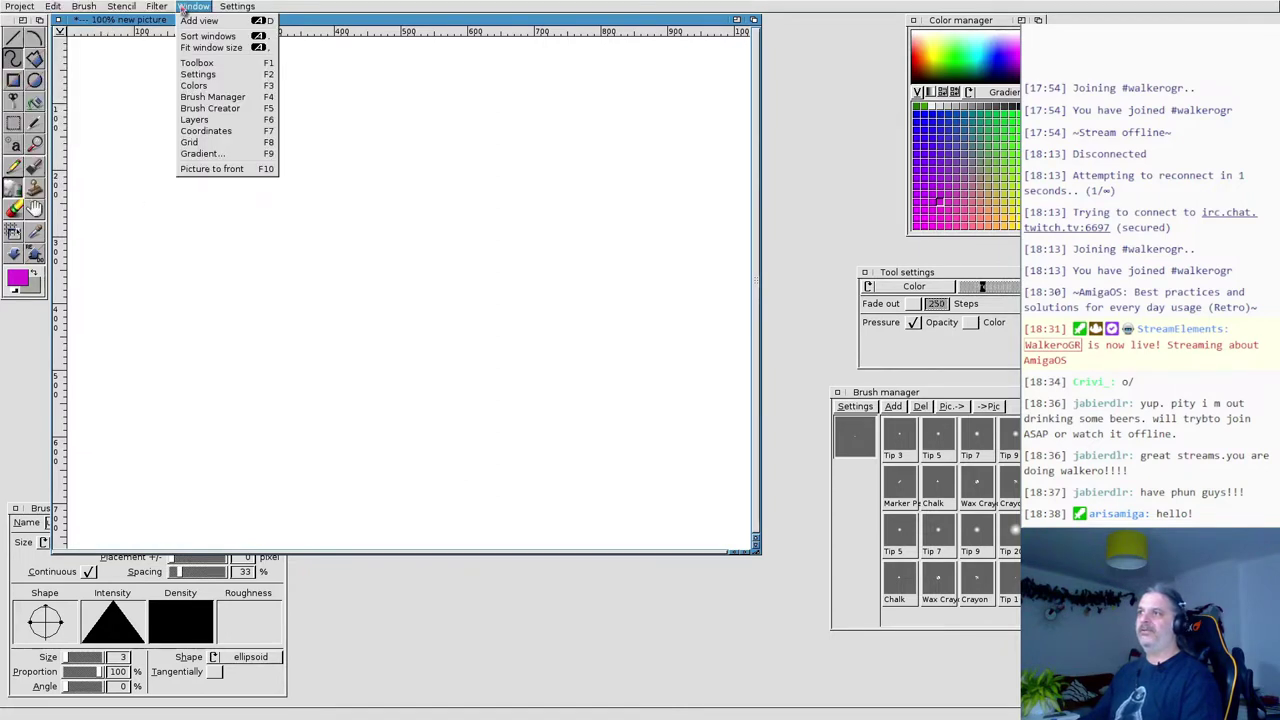
{"action": "mouse_move", "coordinate": [161, 97]}
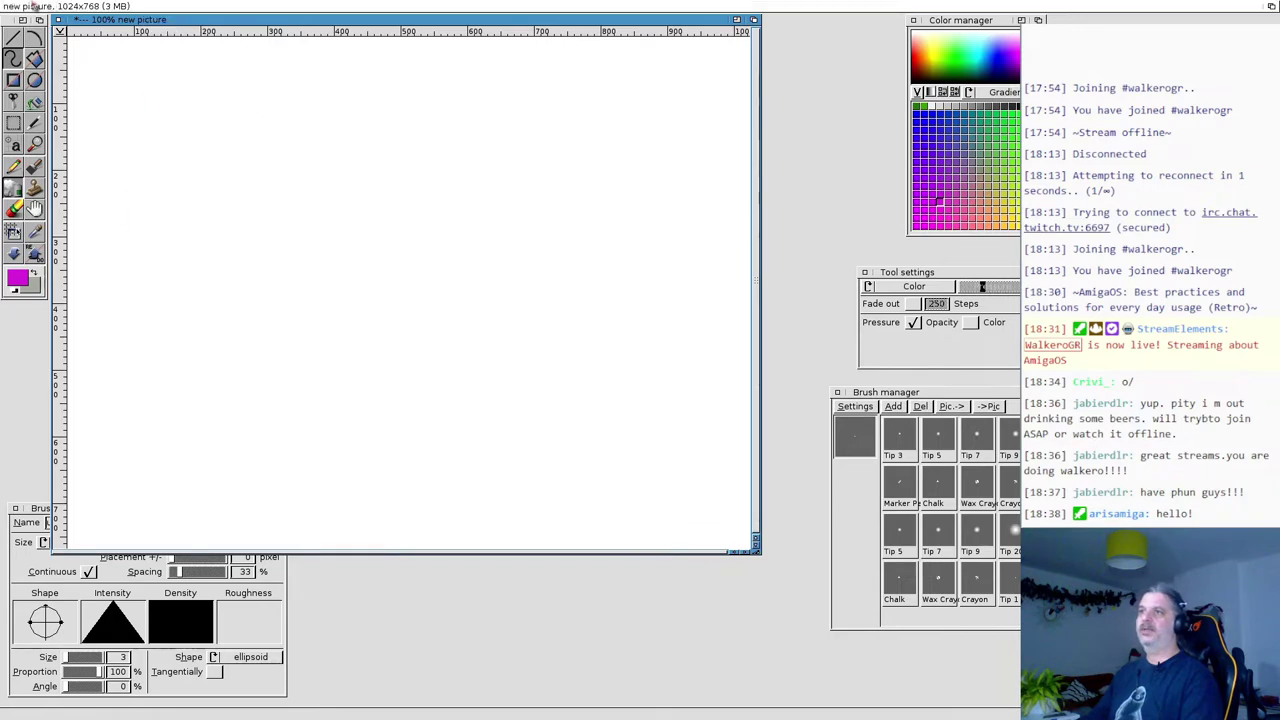
{"action": "right_click", "coordinate": [16, 36]}
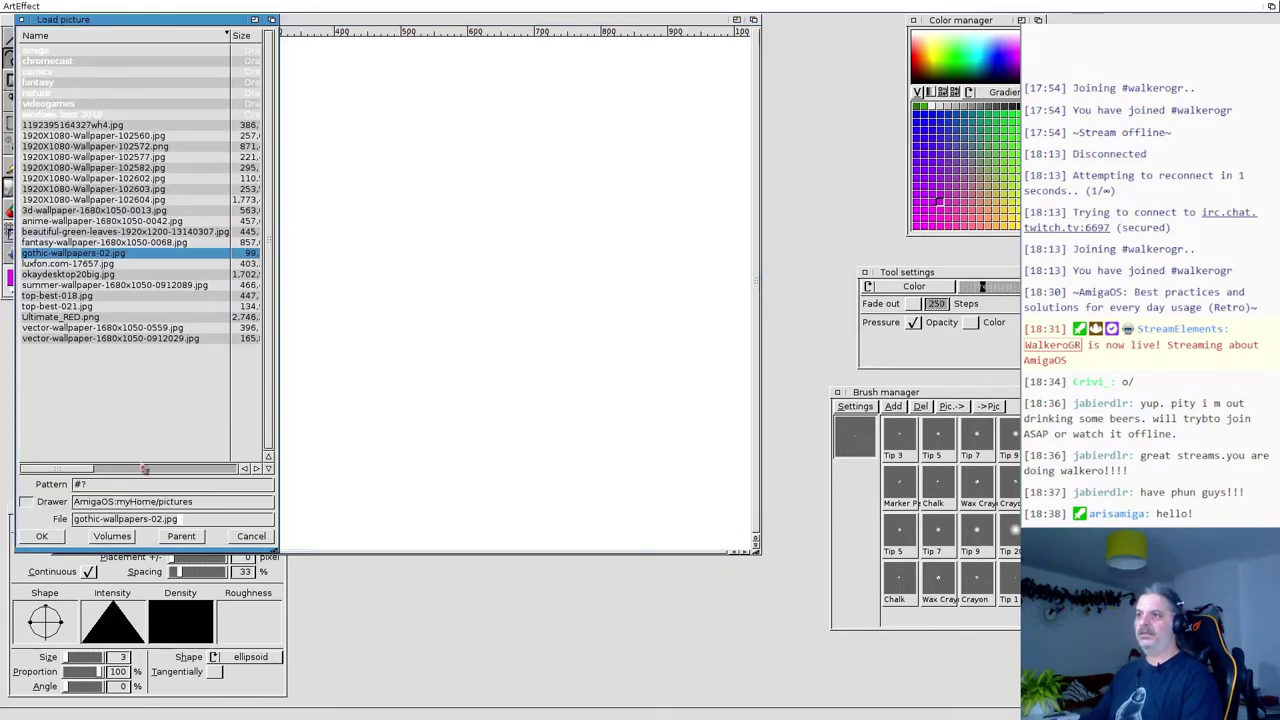
{"action": "double_click", "coordinate": [75, 257]}
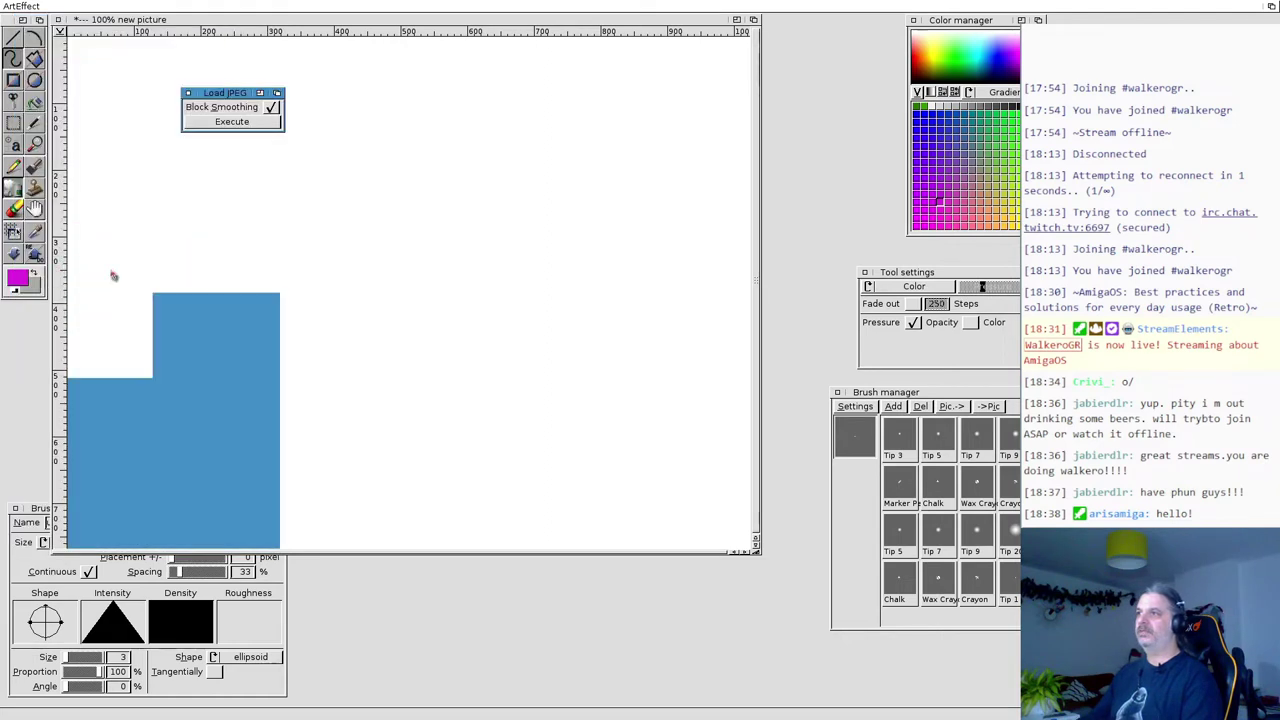
{"action": "left_click", "coordinate": [92, 57]}
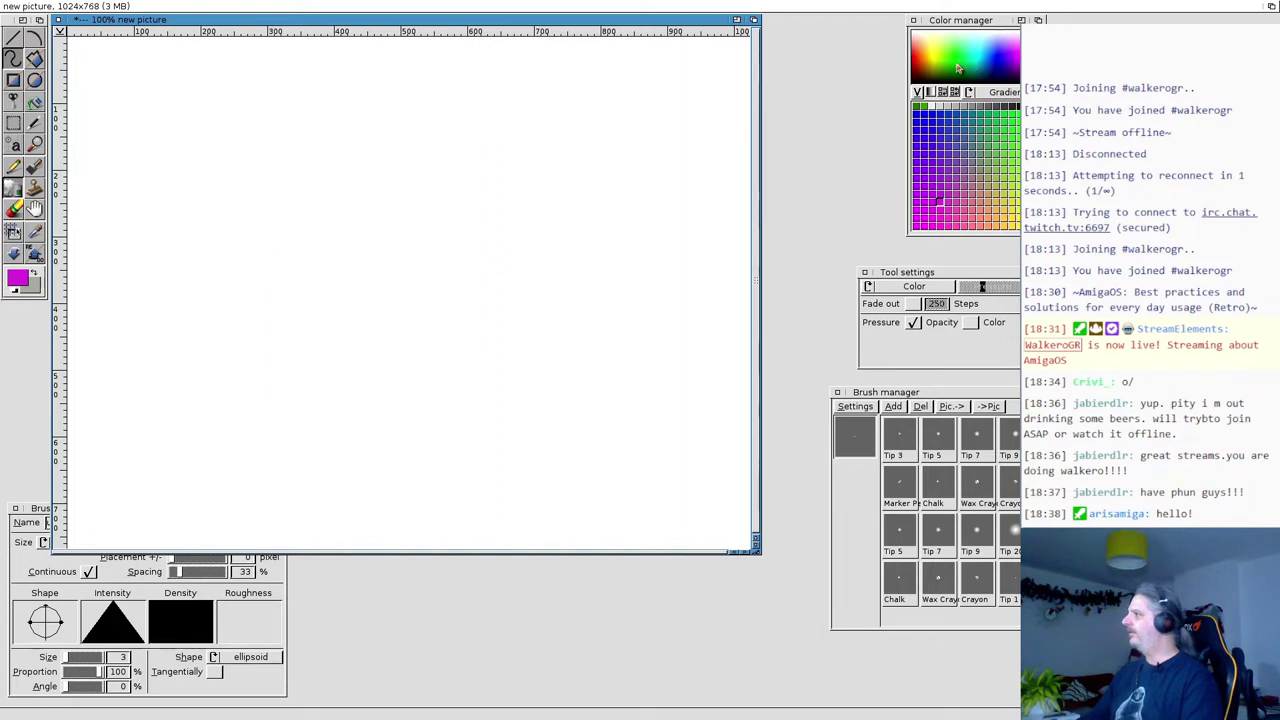
Choose blue as the drawing color and the Tip 20 brush, and try it on the canvas.
{"action": "left_click", "coordinate": [972, 133]}
{"action": "left_click", "coordinate": [938, 120]}
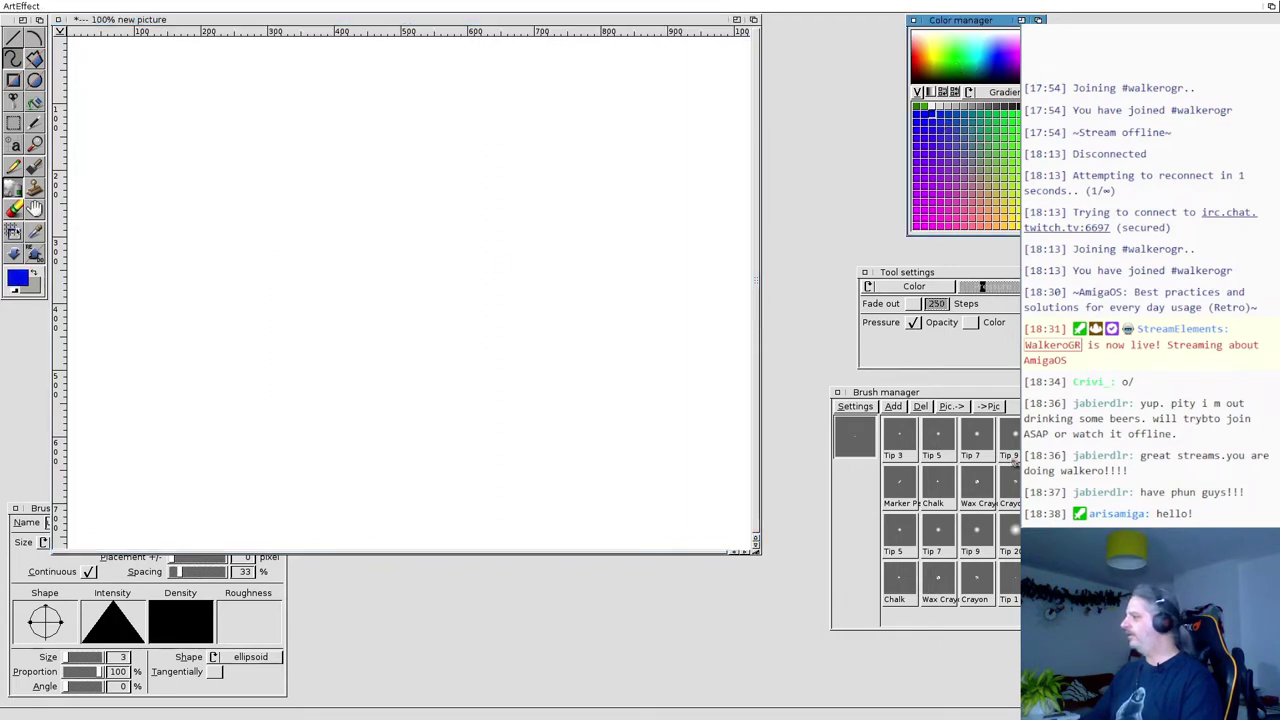
{"action": "left_click", "coordinate": [1010, 530]}
{"action": "left_click", "coordinate": [345, 250]}
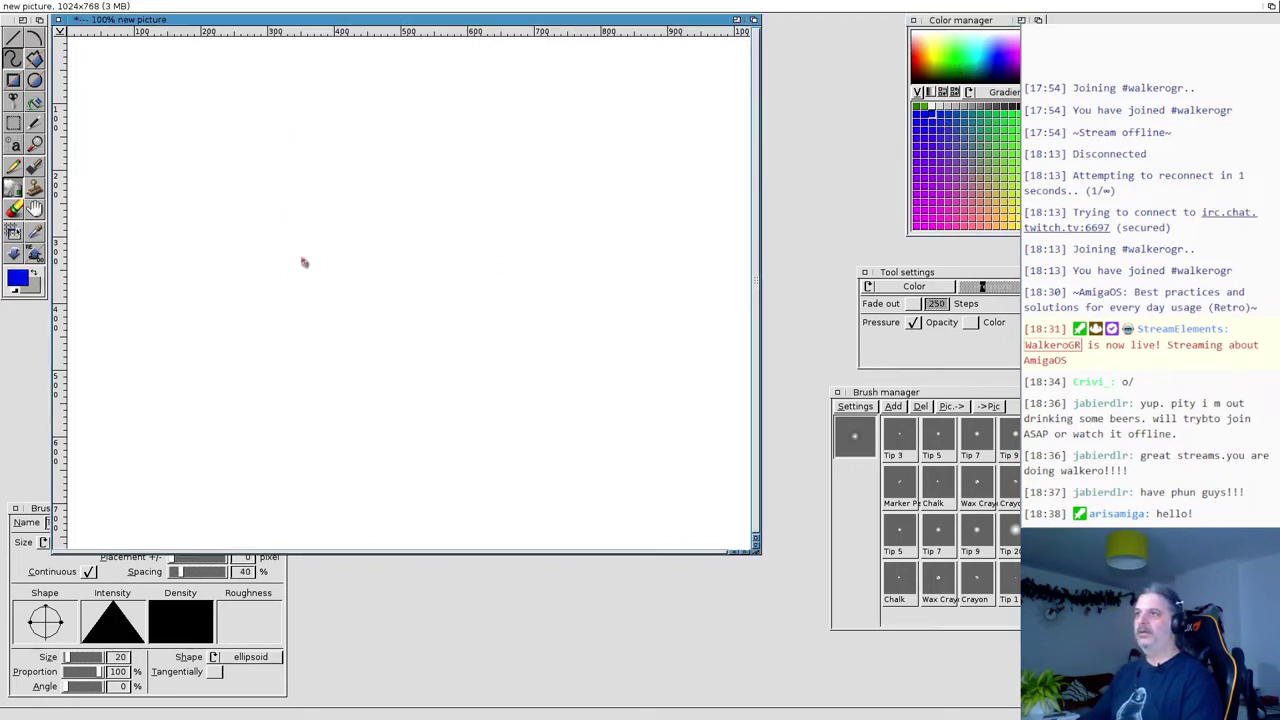
Close the current picture and create a new one from the 800x600 (72 dpi) preset, filled with the background color.
{"action": "left_click", "coordinate": [58, 19]}
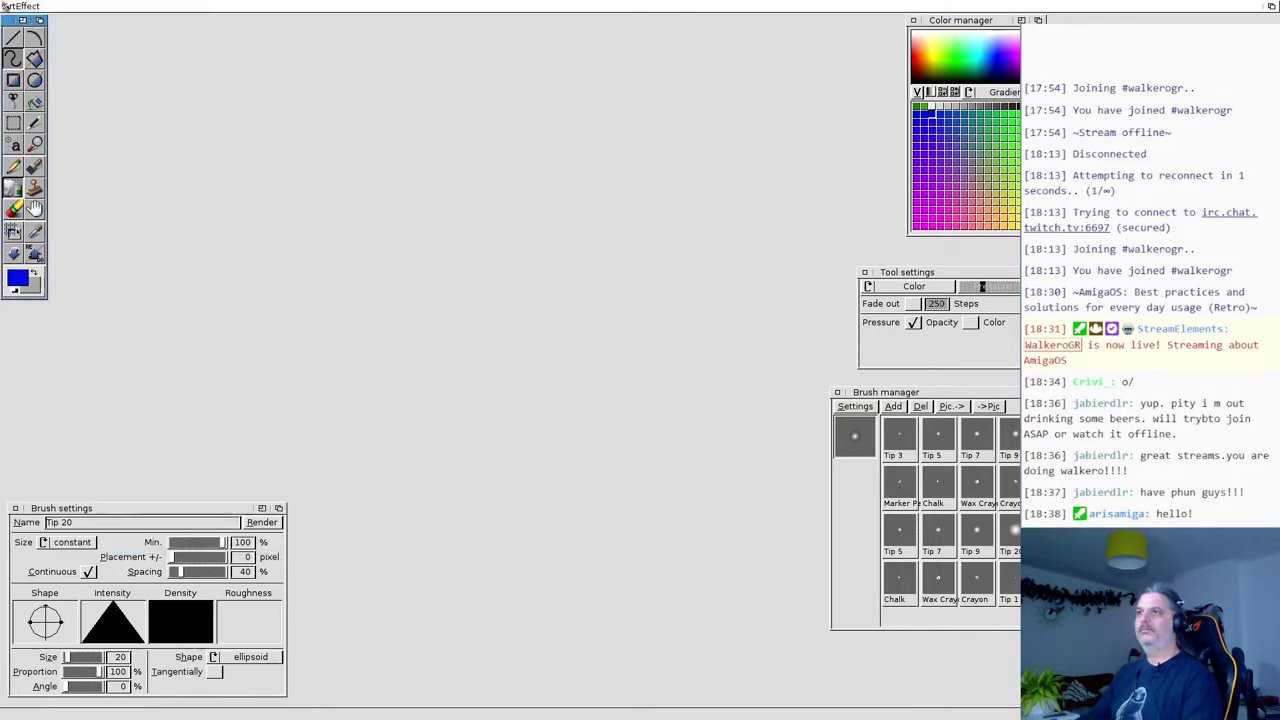
{"action": "right_click", "coordinate": [5, 5]}
{"action": "left_click", "coordinate": [40, 14]}
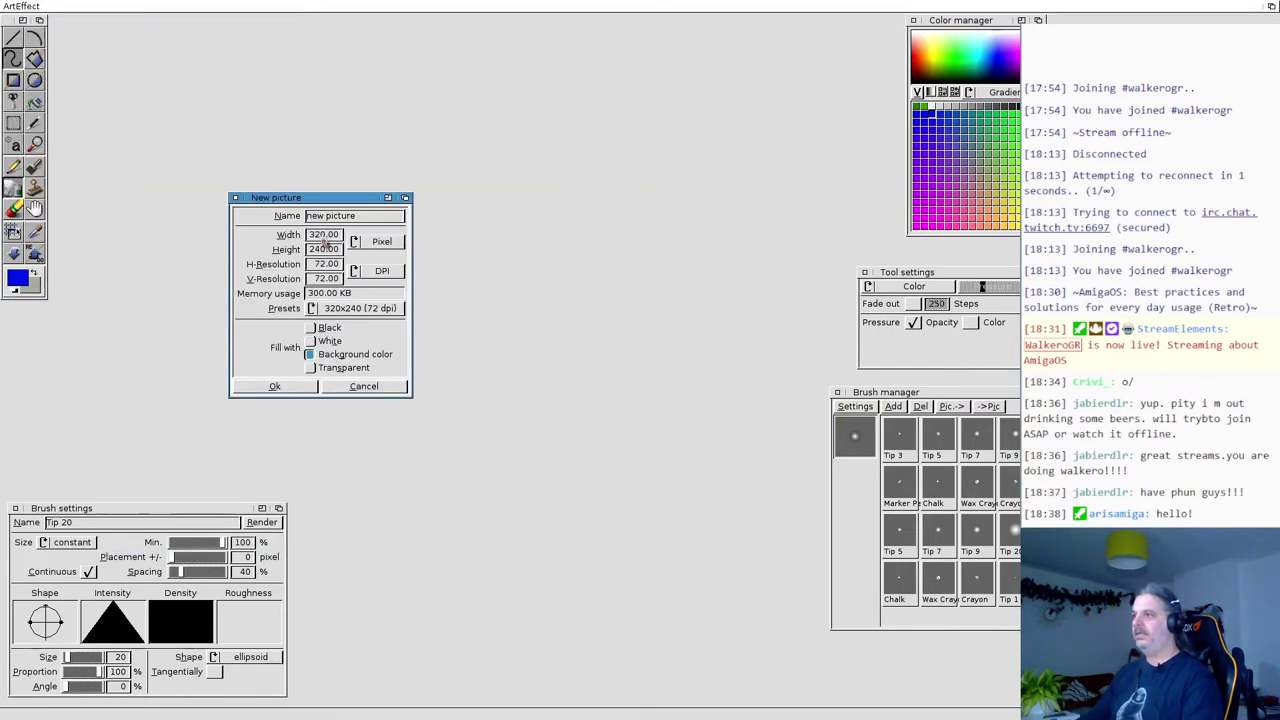
{"action": "left_click", "coordinate": [351, 311]}
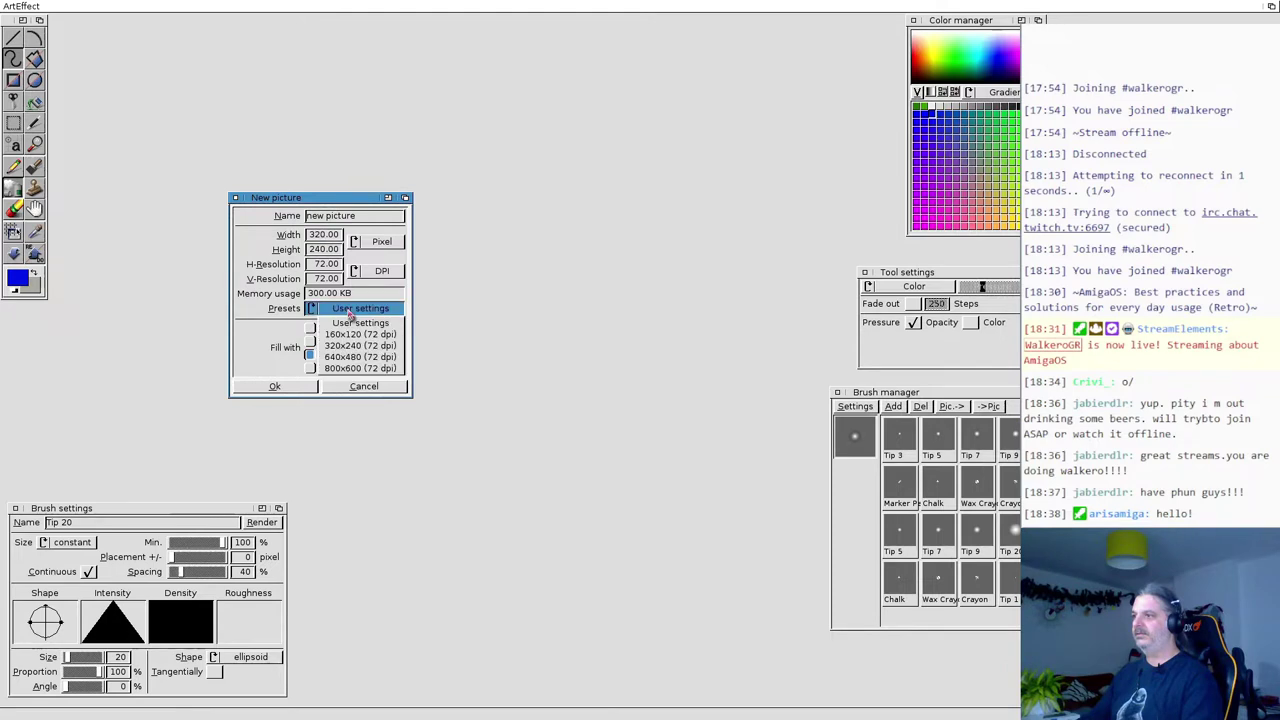
{"action": "left_click_drag", "start_coordinate": [351, 313], "coordinate": [348, 369]}
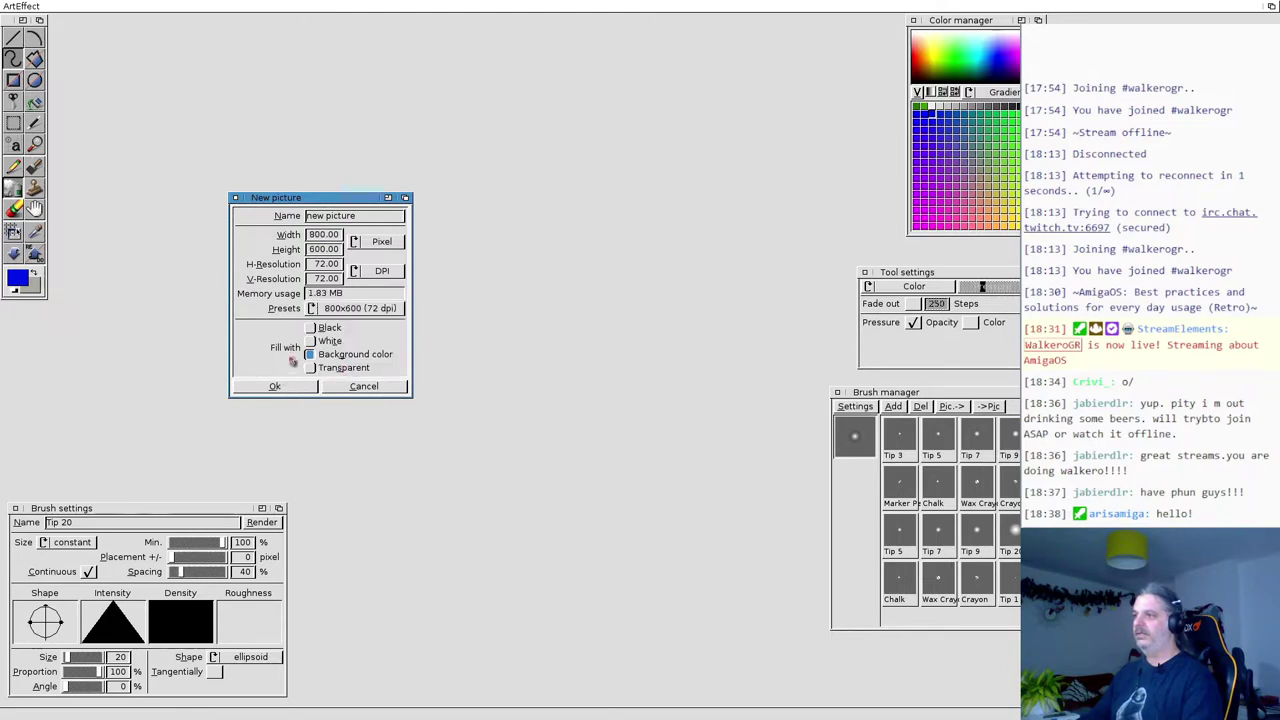
{"action": "left_click", "coordinate": [275, 386]}
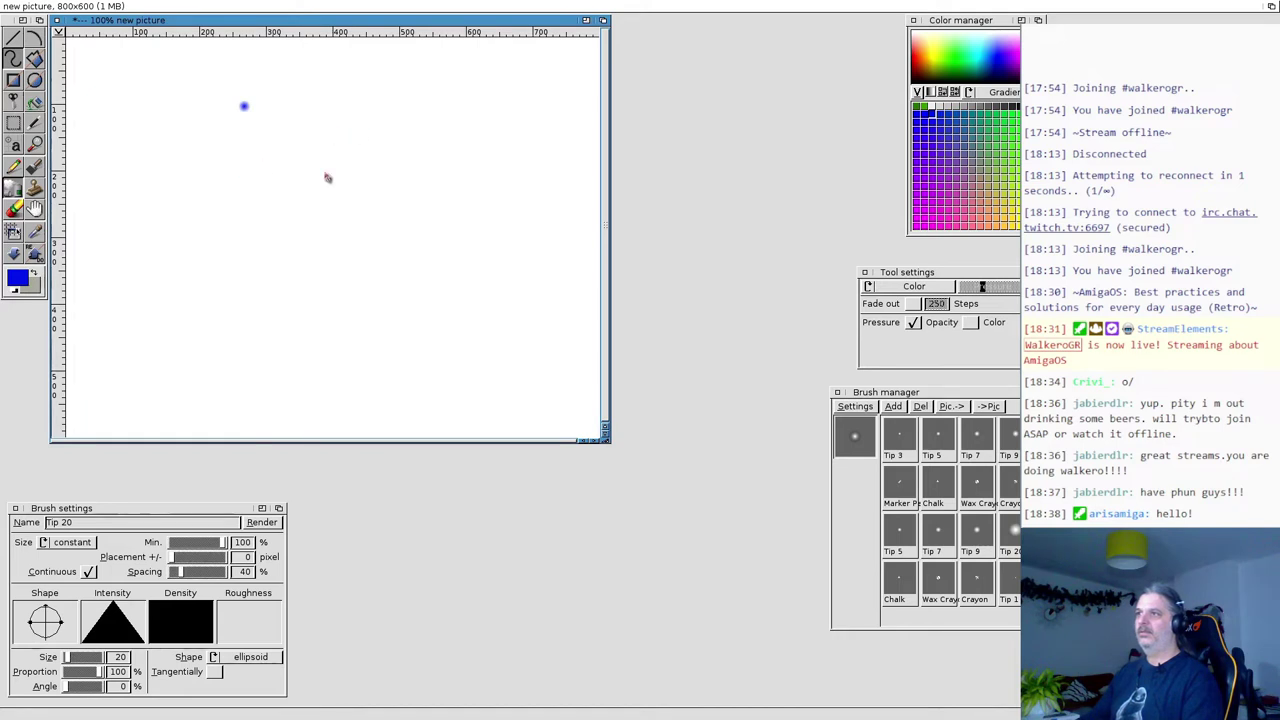
Move the picture window clear of the toolbox and set the Tablet Driver to none in the program settings.
{"action": "left_click_drag", "start_coordinate": [118, 27], "coordinate": [193, 63]}
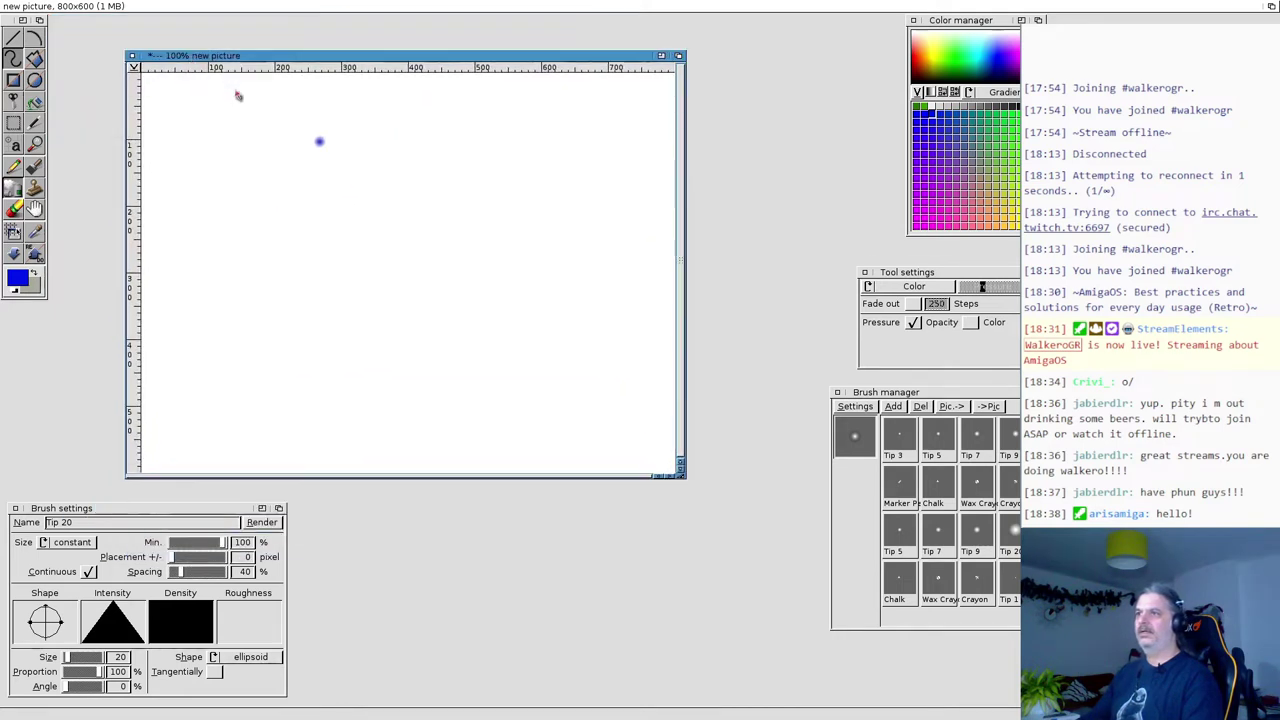
{"action": "right_click", "coordinate": [178, 84]}
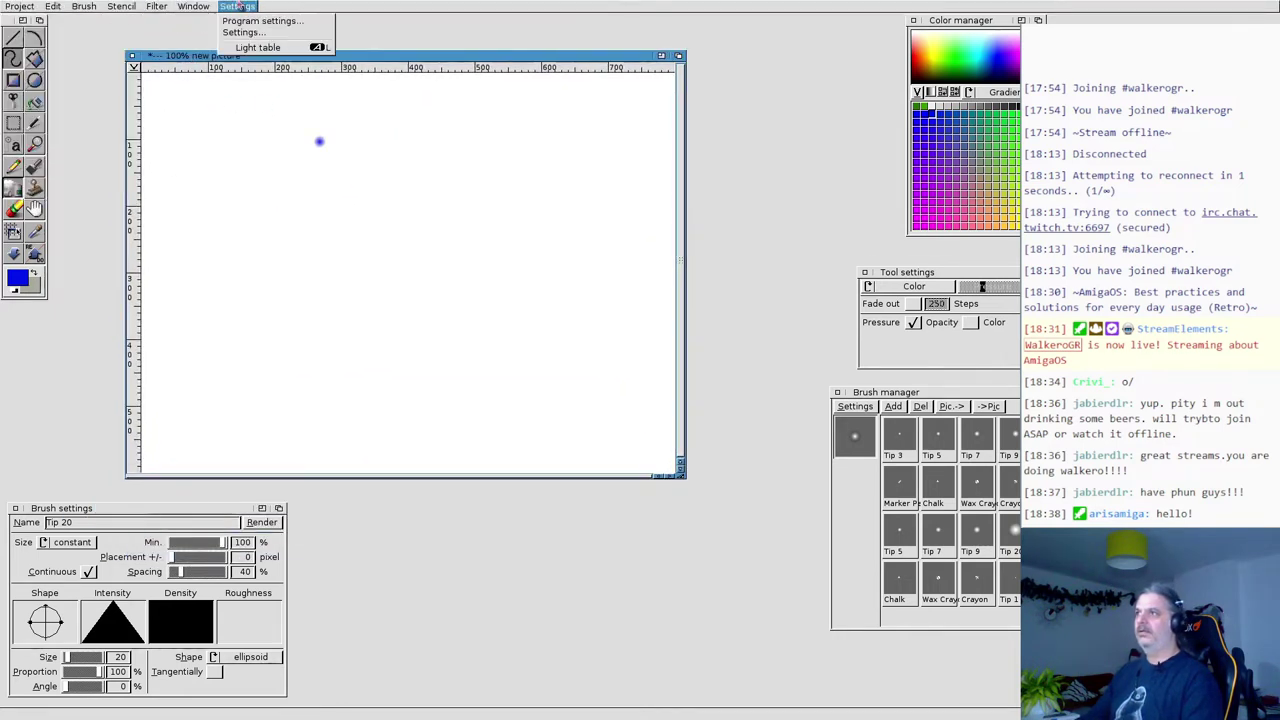
{"action": "left_click", "coordinate": [240, 22]}
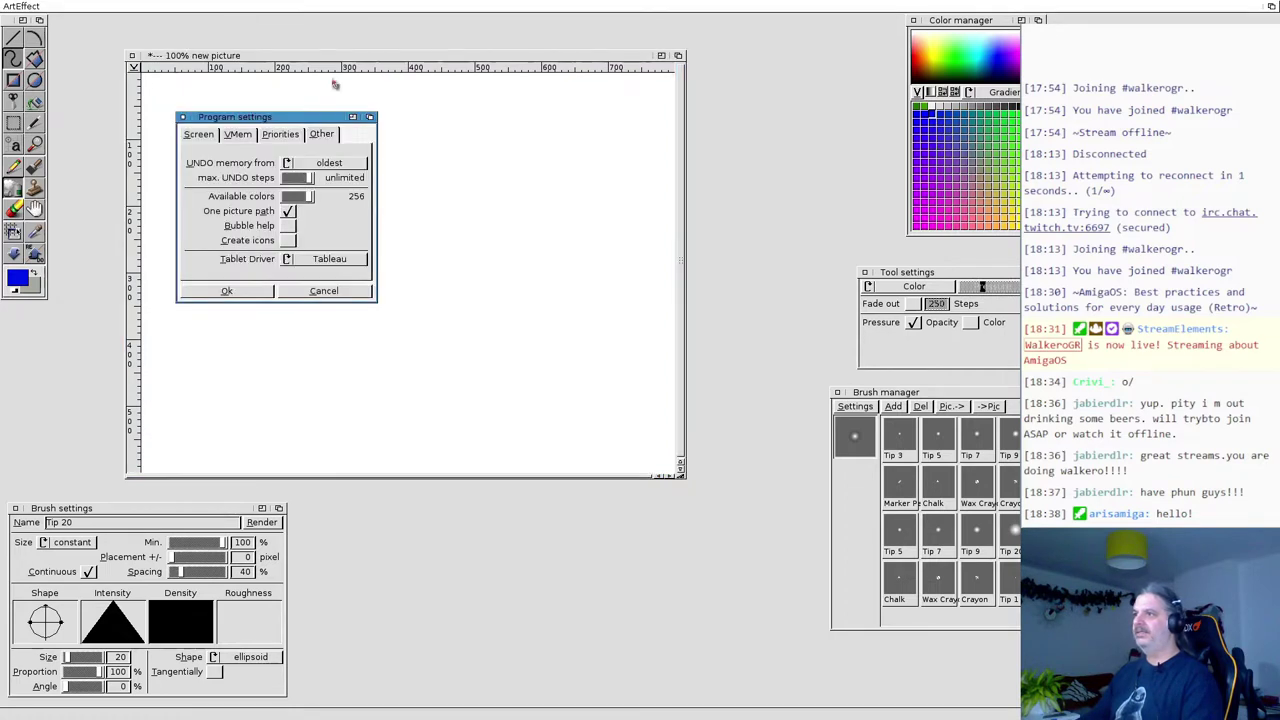
{"action": "left_click", "coordinate": [326, 268]}
{"action": "left_click", "coordinate": [252, 296]}
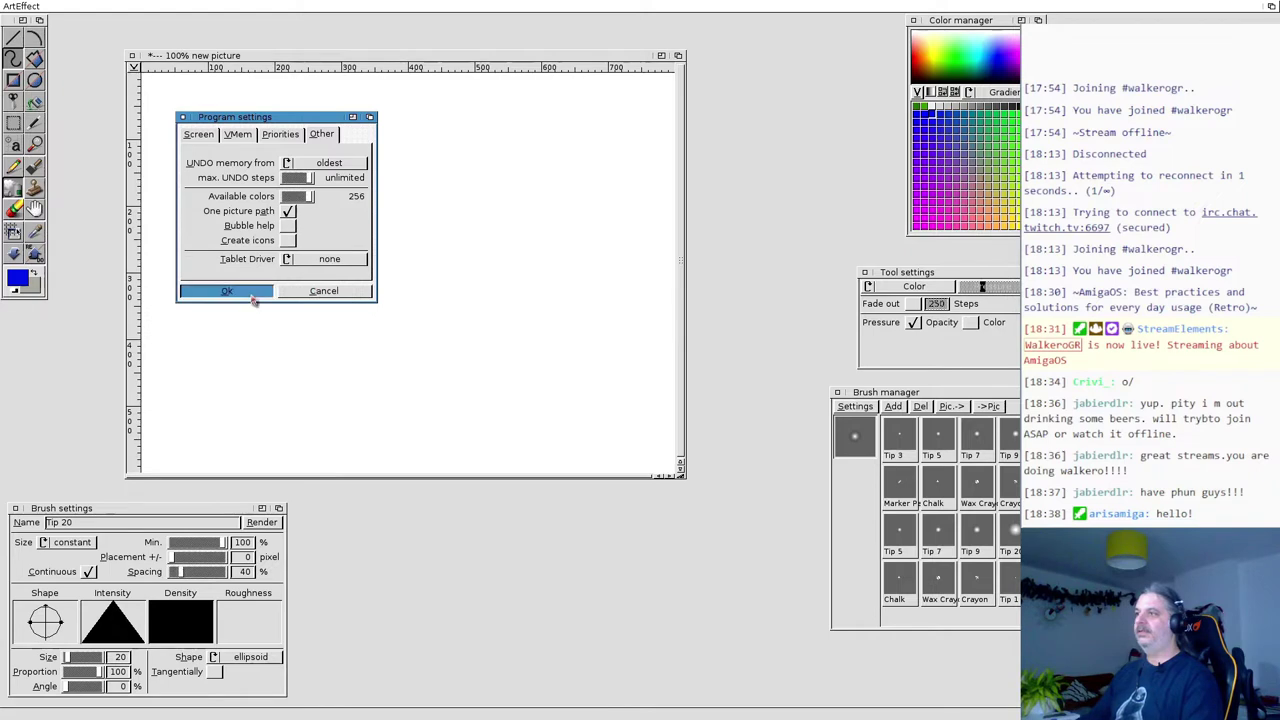
{"action": "left_click", "coordinate": [763, 320]}
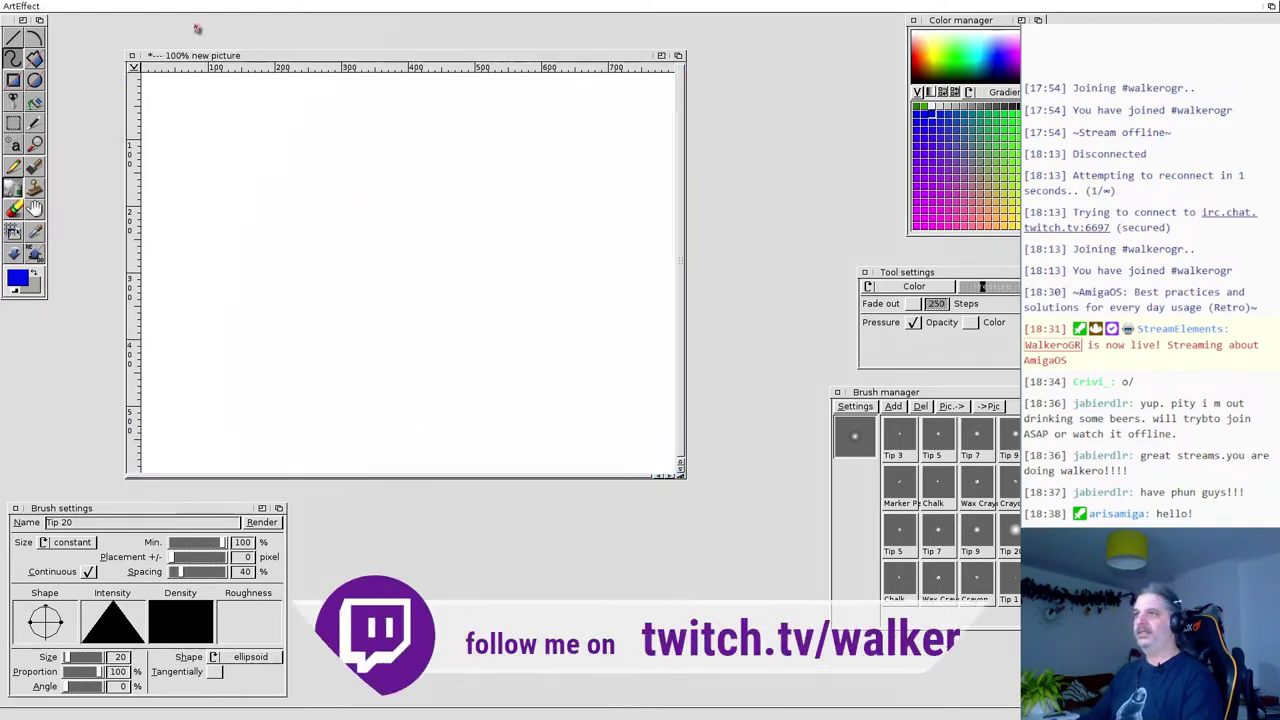
Replace the picture with a new 800x600 (72 dpi) one filled with the background color and test the brush with single dabs.
{"action": "left_click", "coordinate": [137, 55]}
{"action": "right_click", "coordinate": [12, 6]}
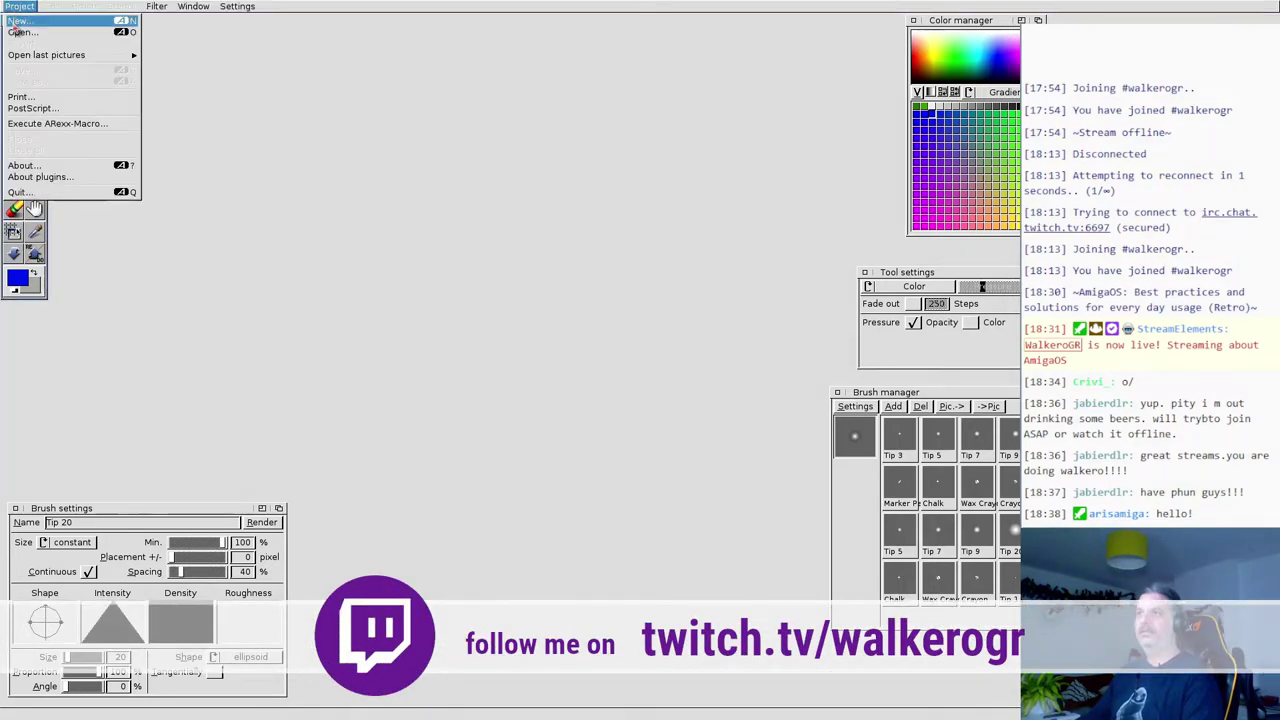
{"action": "left_click", "coordinate": [18, 21]}
{"action": "left_click_drag", "start_coordinate": [360, 306], "coordinate": [358, 352]}
{"action": "left_click", "coordinate": [294, 387]}
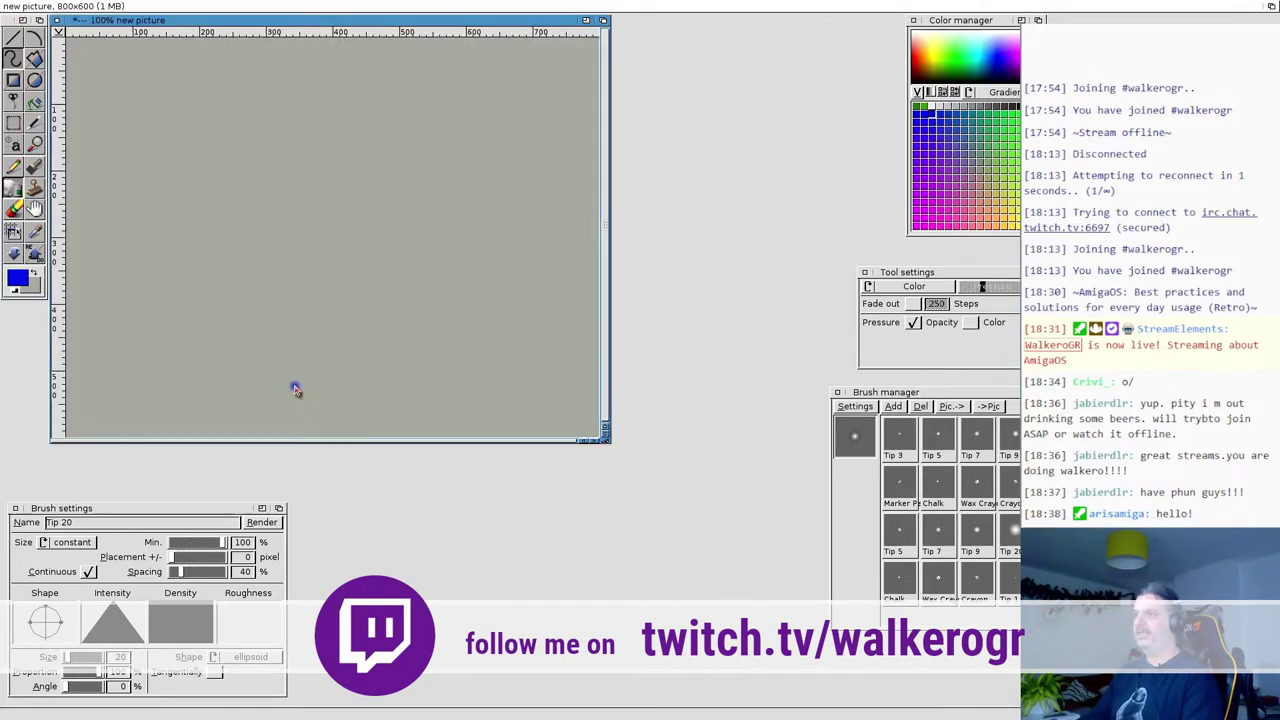
{"action": "left_click", "coordinate": [295, 135]}
Restart ArtEffect from its slightly enlarged ArtEffect4 drawer and accept the suggested change to the maximum swapfile size.
{"action": "right_click", "coordinate": [20, 20]}
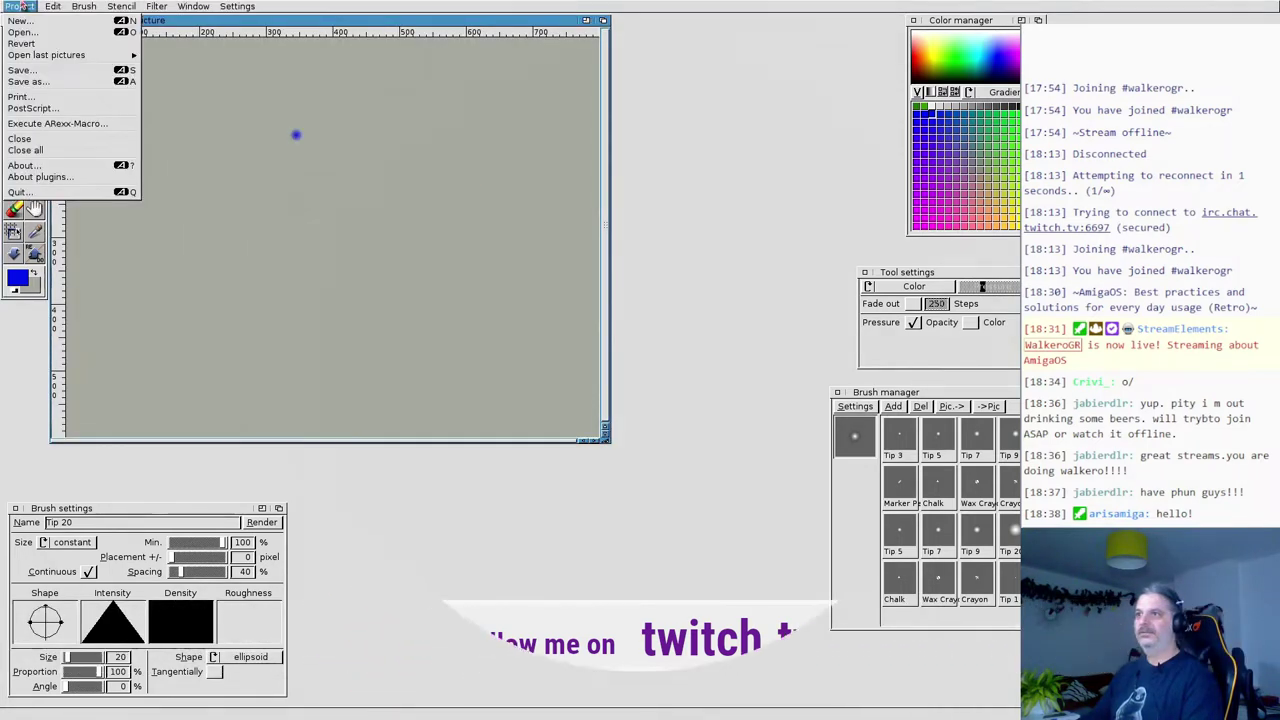
{"action": "left_click", "coordinate": [22, 192]}
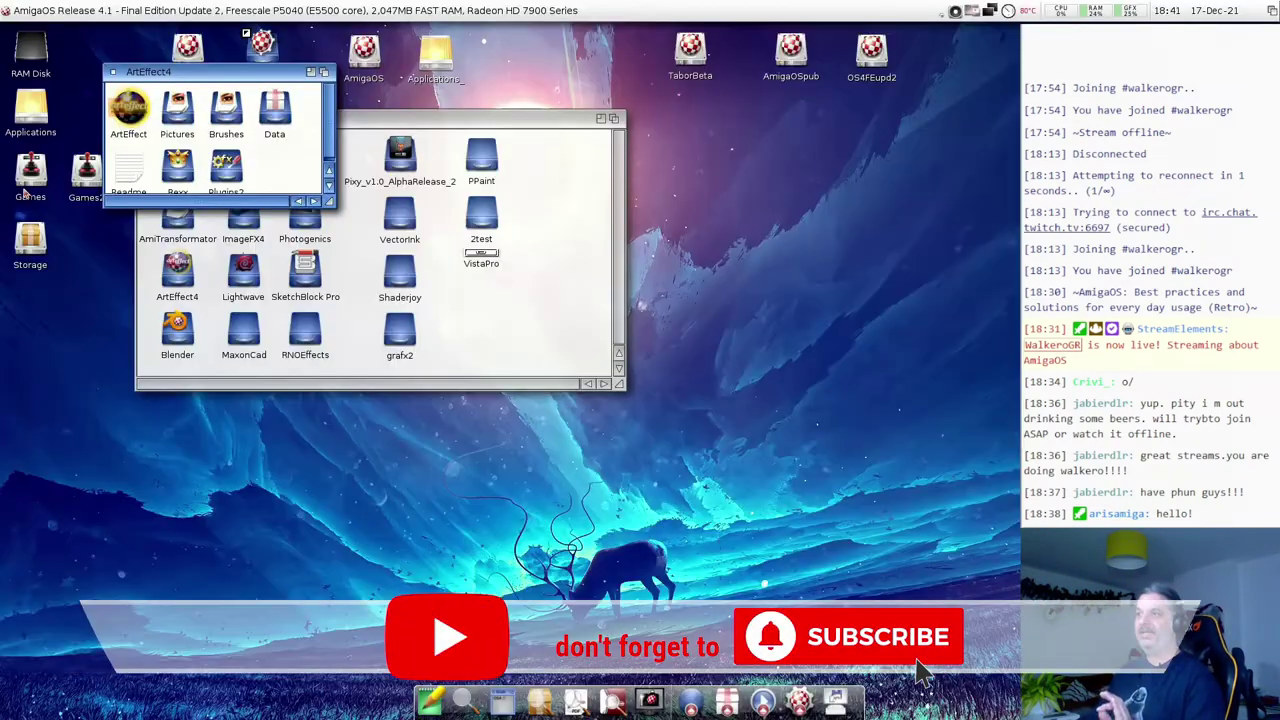
{"action": "left_click", "coordinate": [345, 215]}
{"action": "left_click_drag", "start_coordinate": [334, 217], "coordinate": [338, 216]}
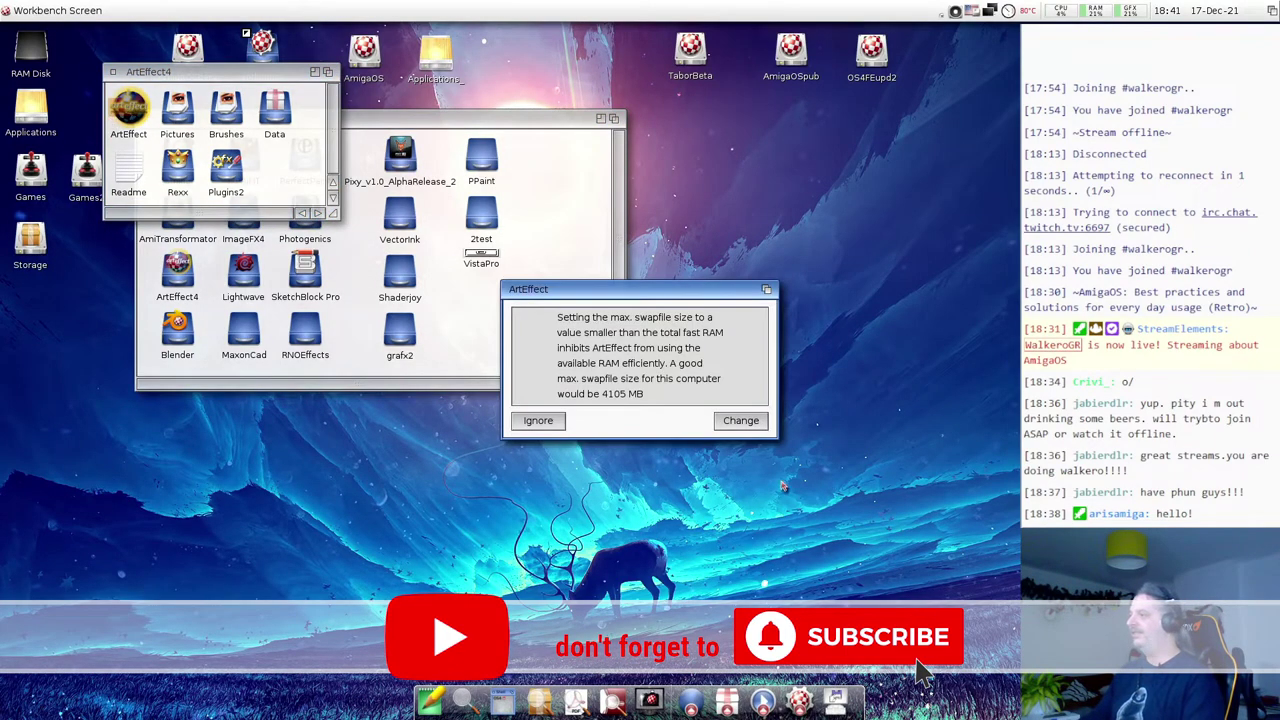
{"action": "left_click", "coordinate": [741, 420]}
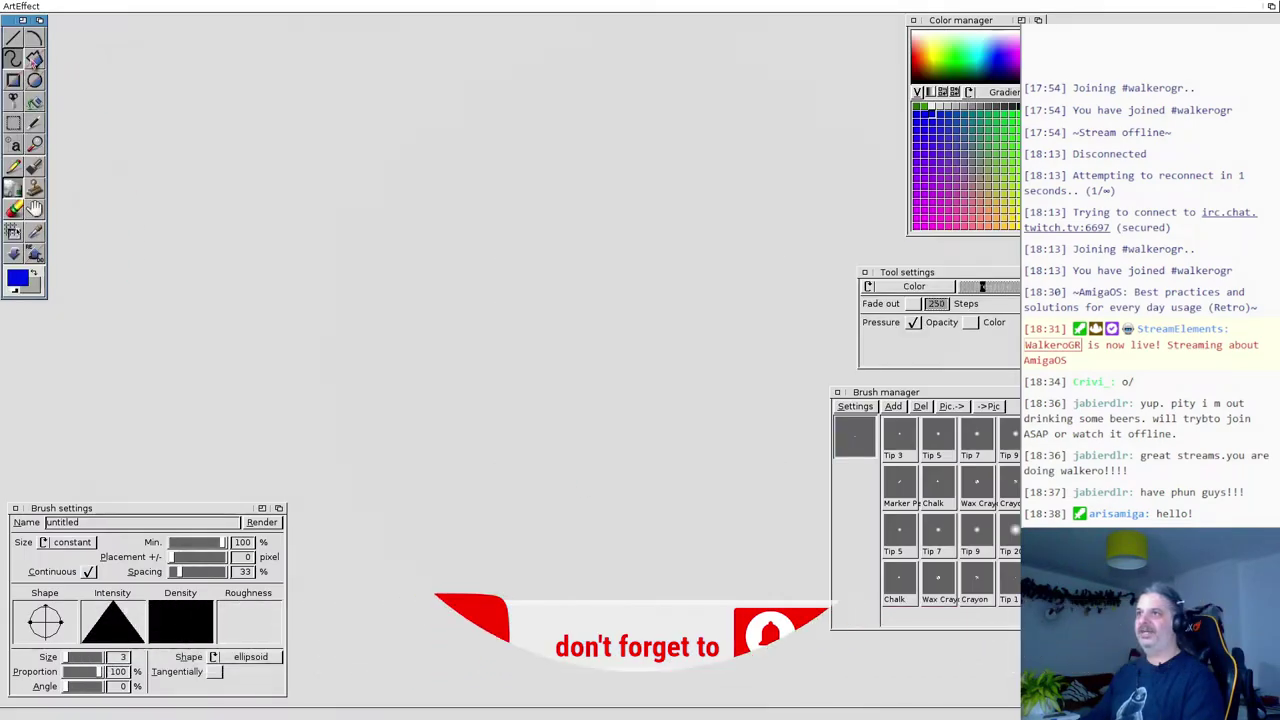
Create a new 800x600 (72 dpi) picture filled with white.
{"action": "right_click", "coordinate": [12, 7]}
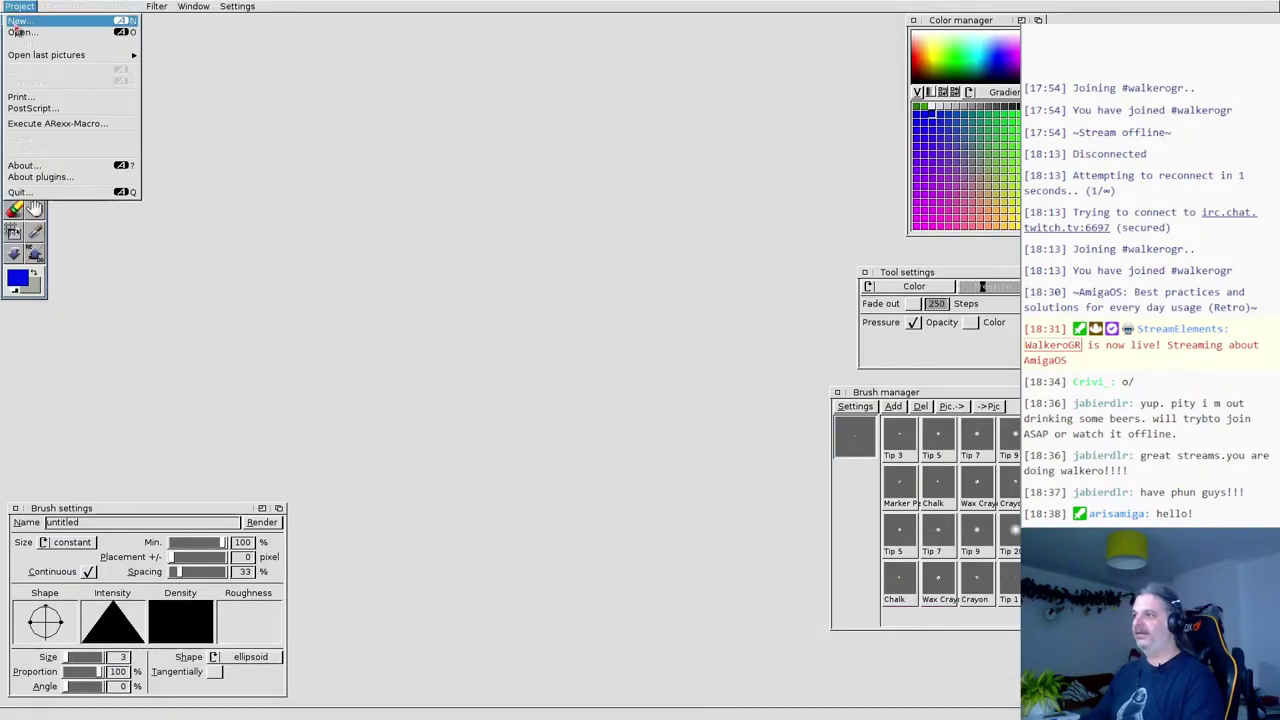
{"action": "left_click", "coordinate": [20, 20]}
{"action": "left_click_drag", "start_coordinate": [358, 311], "coordinate": [365, 370]}
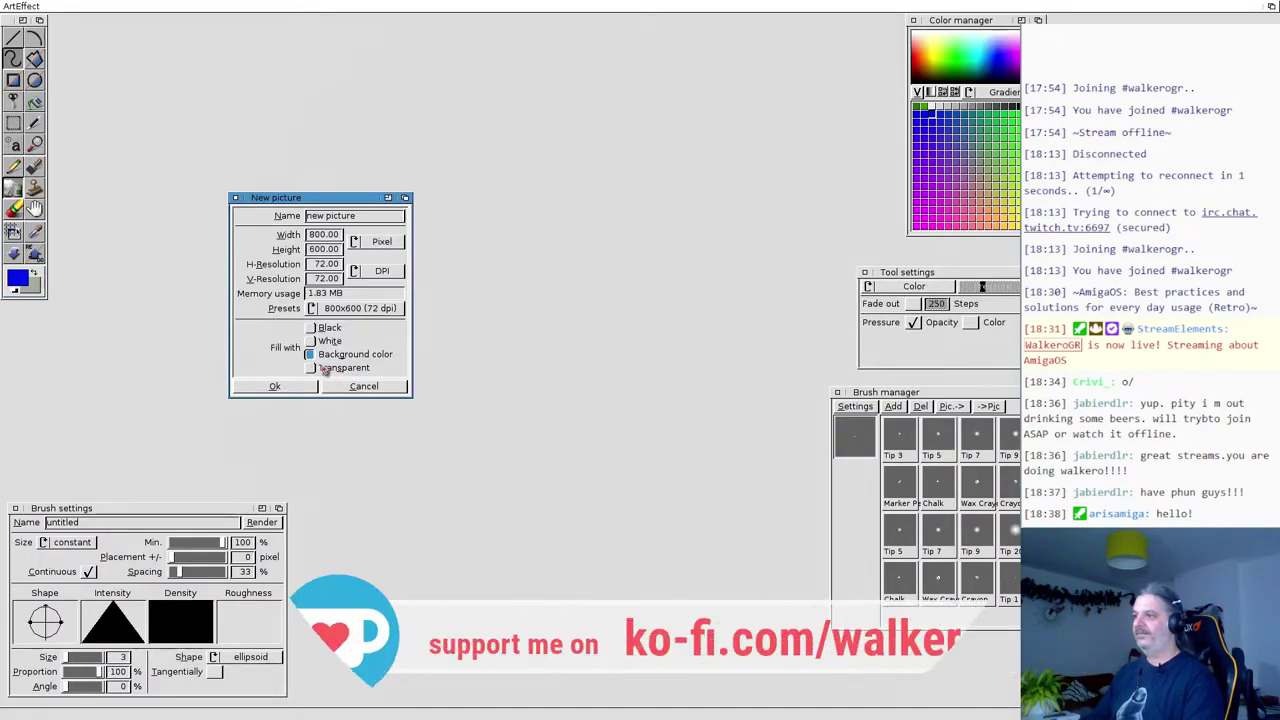
{"action": "left_click", "coordinate": [312, 342]}
{"action": "left_click", "coordinate": [258, 386]}
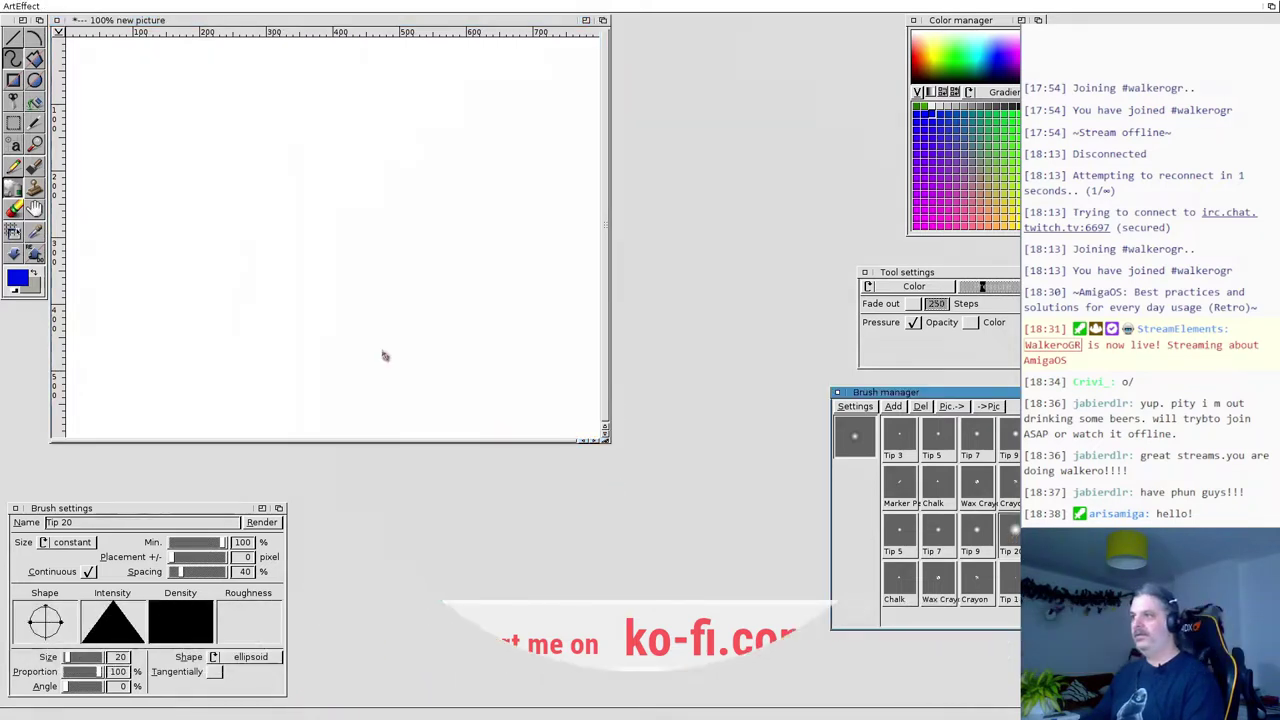
Turn off the Opacity pressure option and paint several freehand blue strokes across the canvas with the Tip 20 brush.
{"action": "left_click", "coordinate": [955, 290]}
{"action": "left_click", "coordinate": [921, 325]}
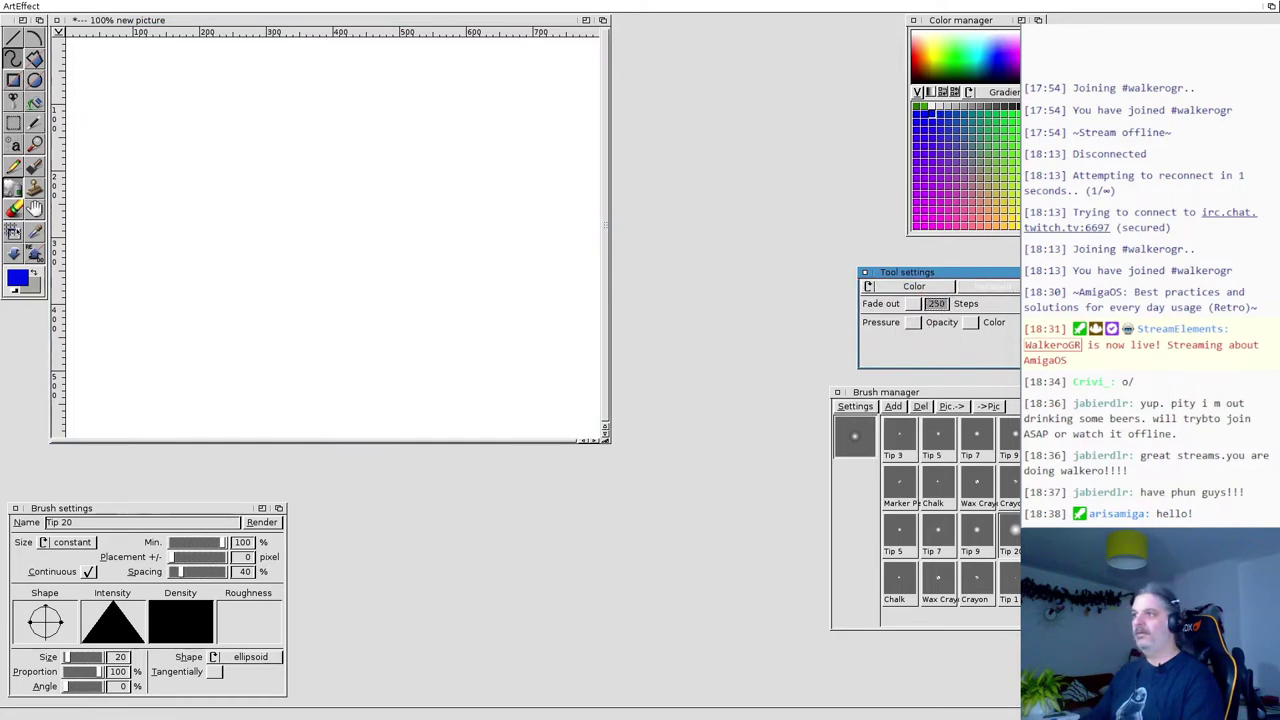
{"action": "mouse_move", "coordinate": [228, 167]}
{"action": "left_mouse_down"}
{"action": "mouse_move", "coordinate": [65, 233]}
{"action": "mouse_move", "coordinate": [293, 321]}
{"action": "left_mouse_up"}
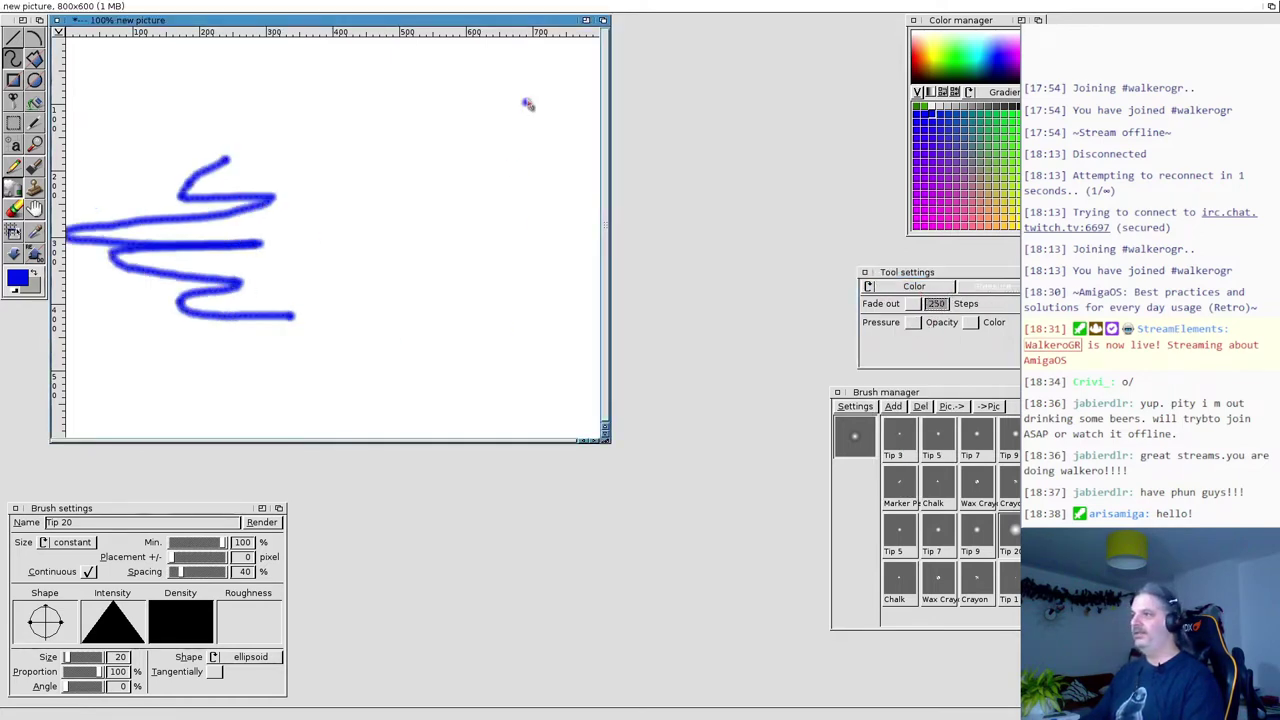
{"action": "left_click_drag", "start_coordinate": [528, 104], "coordinate": [356, 178]}
{"action": "left_click", "coordinate": [363, 244]}
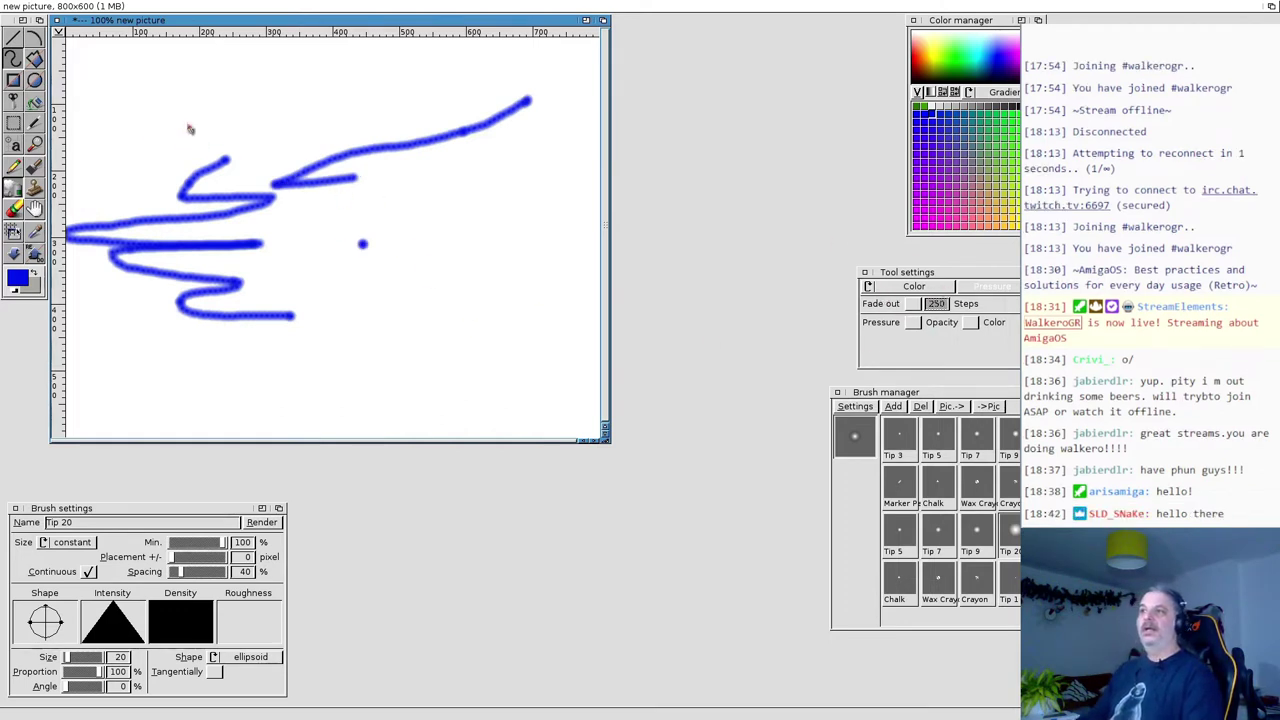
{"action": "mouse_move", "coordinate": [204, 120]}
{"action": "left_mouse_down"}
{"action": "mouse_move", "coordinate": [200, 207]}
{"action": "mouse_move", "coordinate": [270, 200]}
{"action": "mouse_move", "coordinate": [244, 278]}
{"action": "mouse_move", "coordinate": [357, 242]}
{"action": "left_mouse_up"}
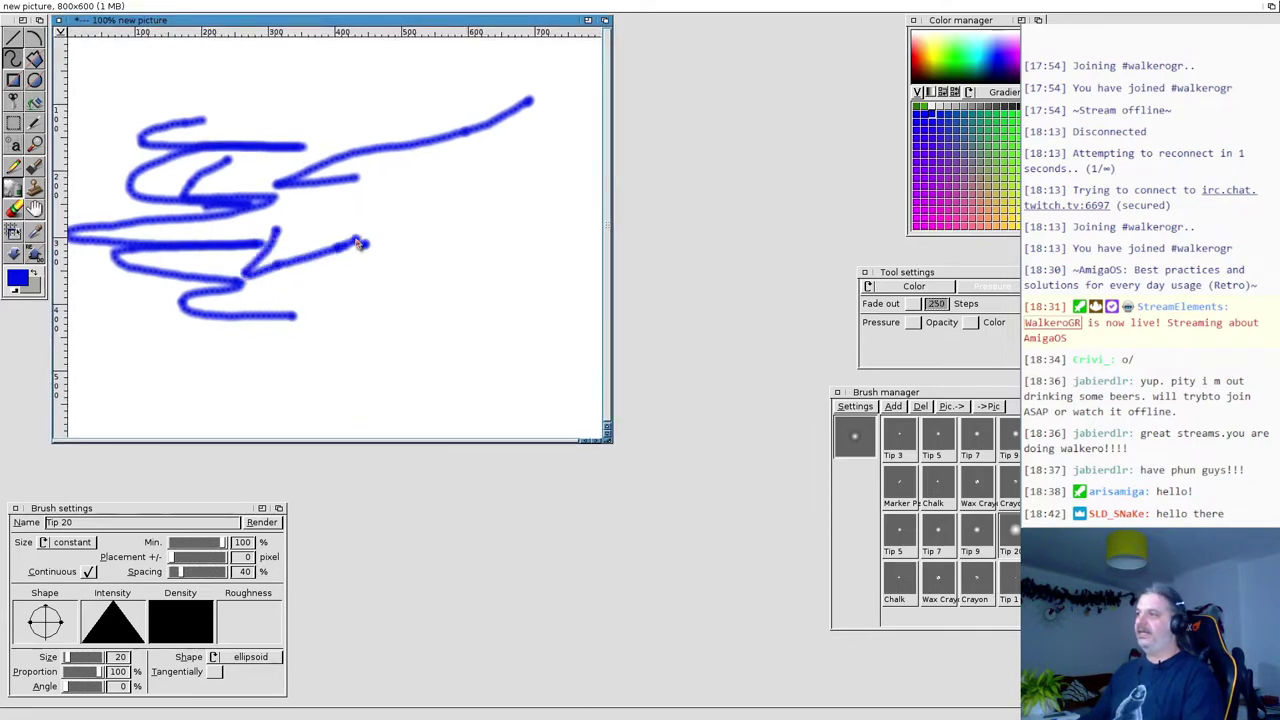
{"action": "mouse_move", "coordinate": [430, 278]}
{"action": "left_mouse_down"}
{"action": "mouse_move", "coordinate": [514, 250]}
{"action": "mouse_move", "coordinate": [370, 354]}
{"action": "left_mouse_up"}
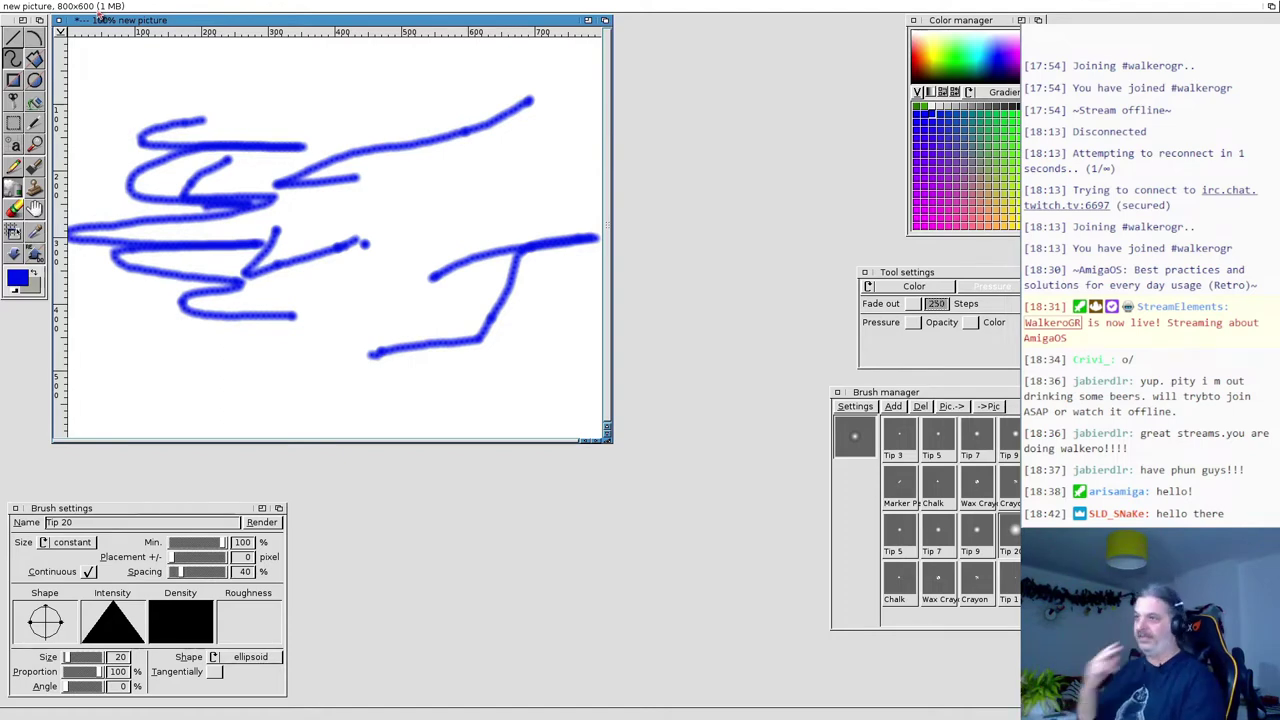
{"action": "right_click", "coordinate": [22, 6]}
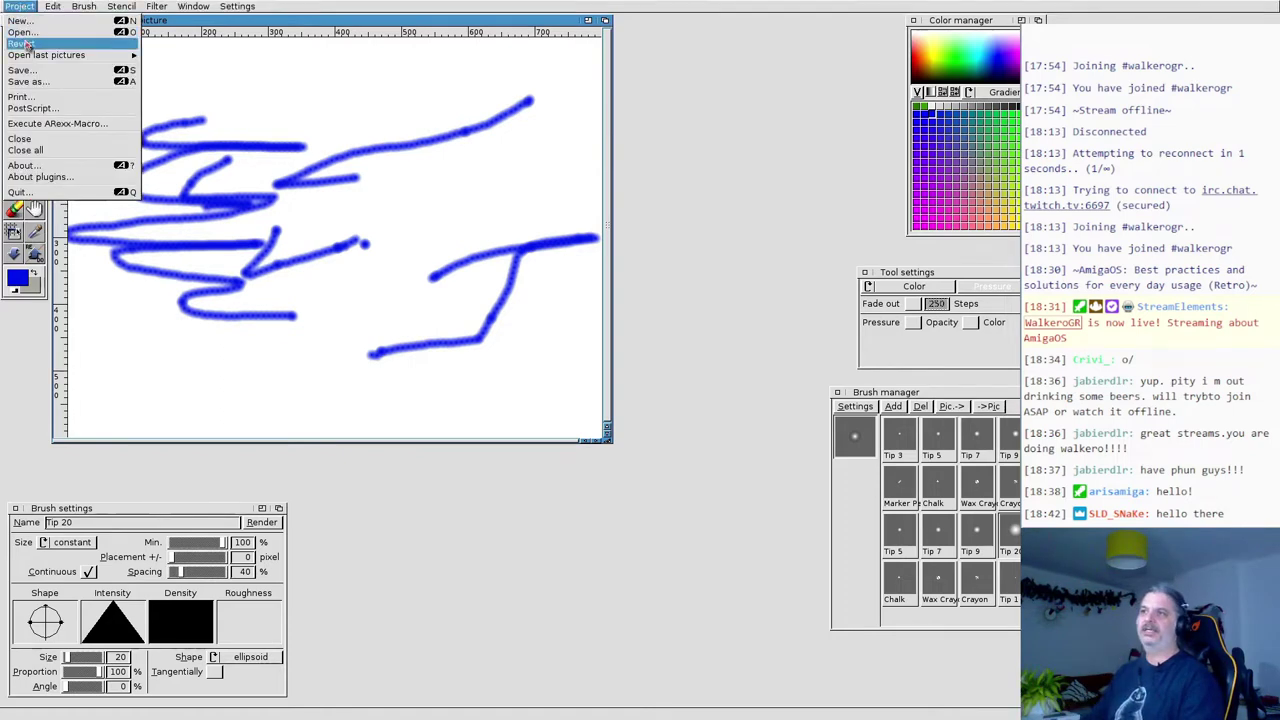
{"action": "left_click", "coordinate": [38, 82]}
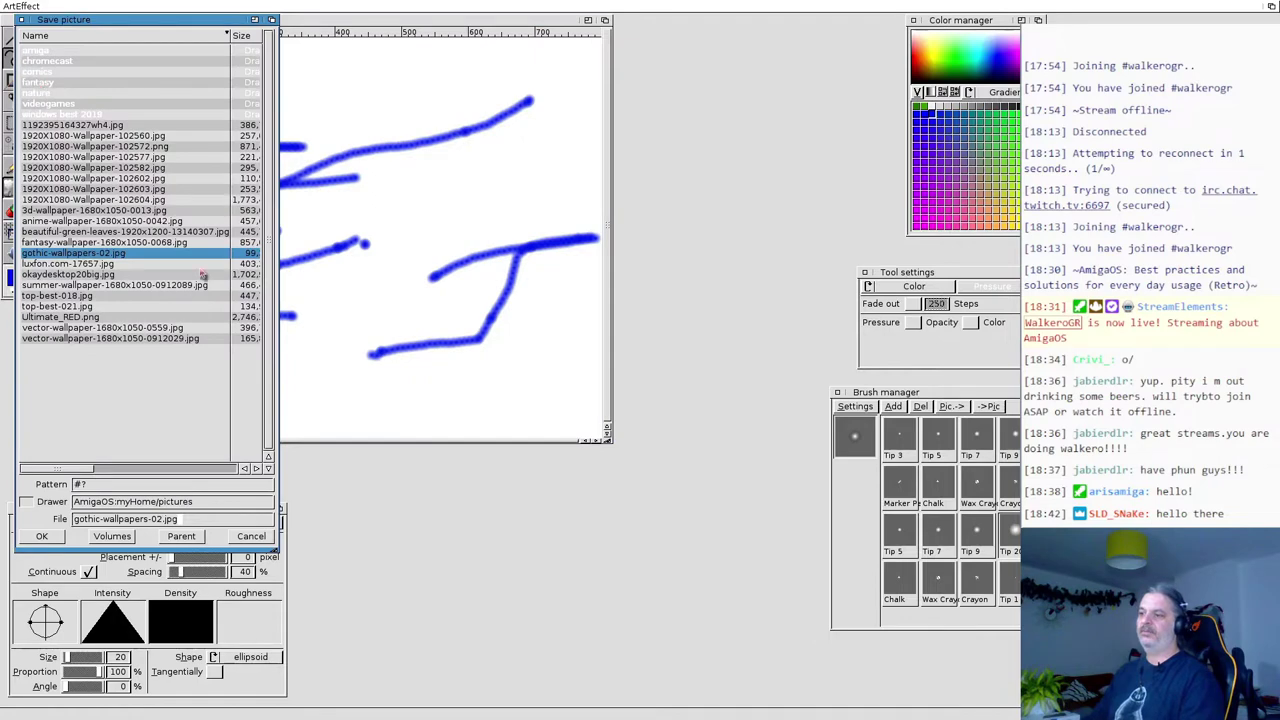
{"action": "left_click", "coordinate": [251, 536]}
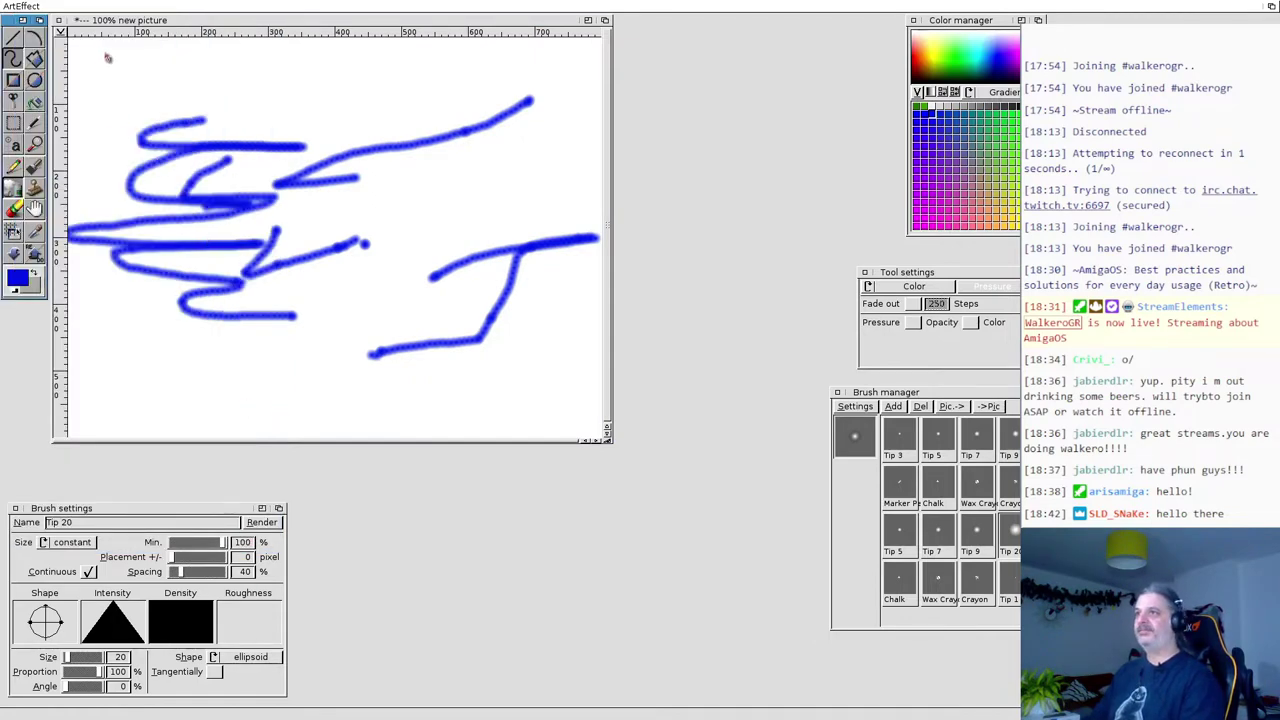
Close the picture without saving and quit ArtEffect, moving the ArtEffect4 drawer window below the Graphics drawer's icons.
{"action": "left_click", "coordinate": [58, 30]}
{"action": "left_click", "coordinate": [58, 20]}
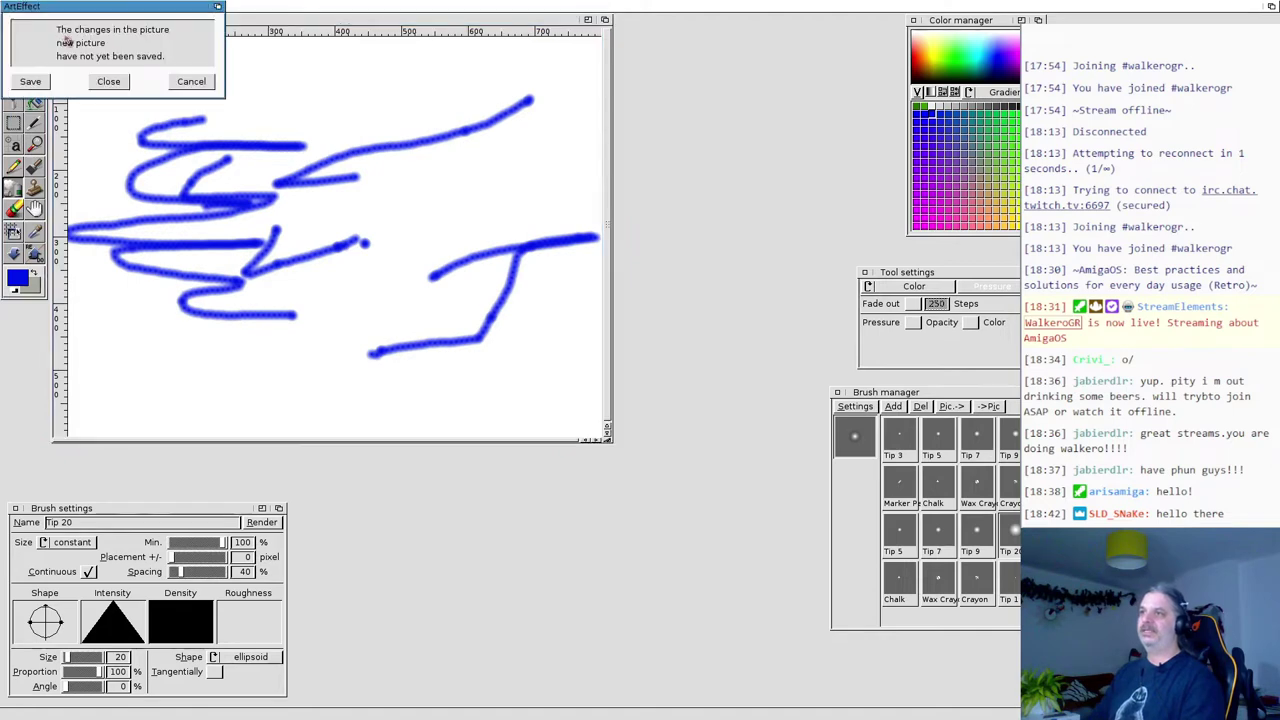
{"action": "left_click", "coordinate": [110, 83]}
{"action": "left_click_drag", "start_coordinate": [22, 6], "coordinate": [30, 195]}
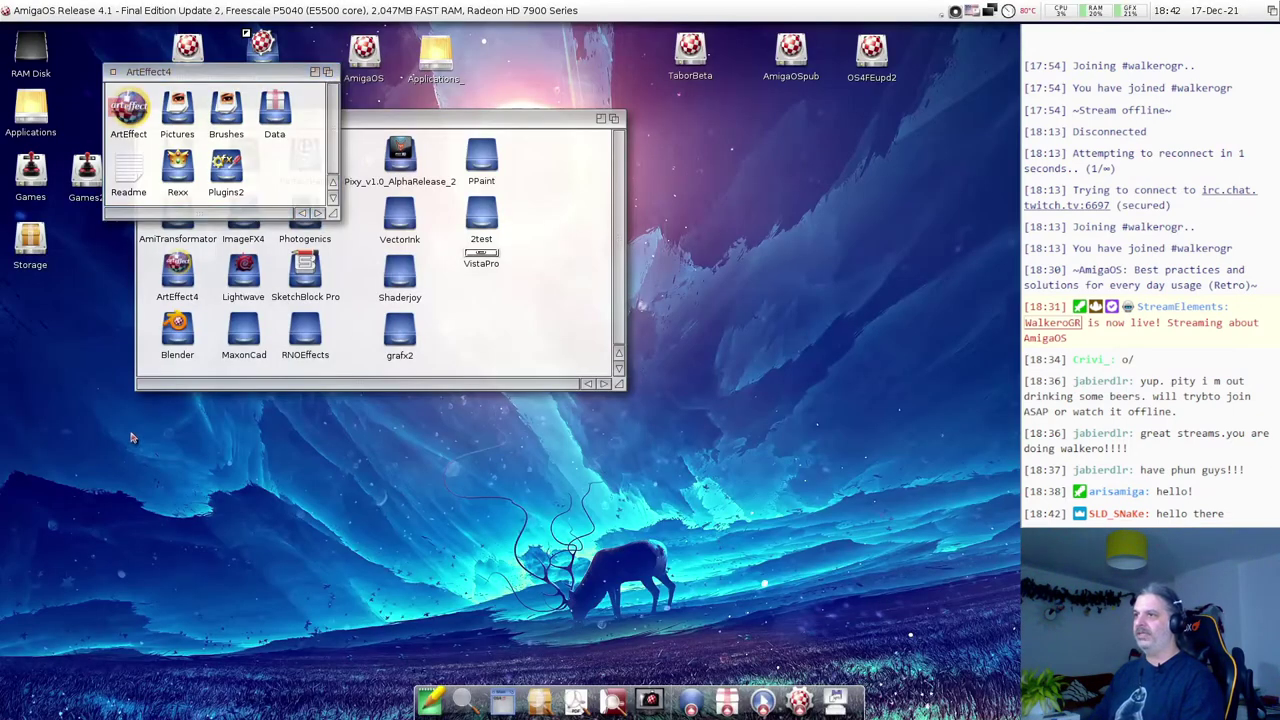
{"action": "left_click_drag", "start_coordinate": [130, 78], "coordinate": [124, 387]}
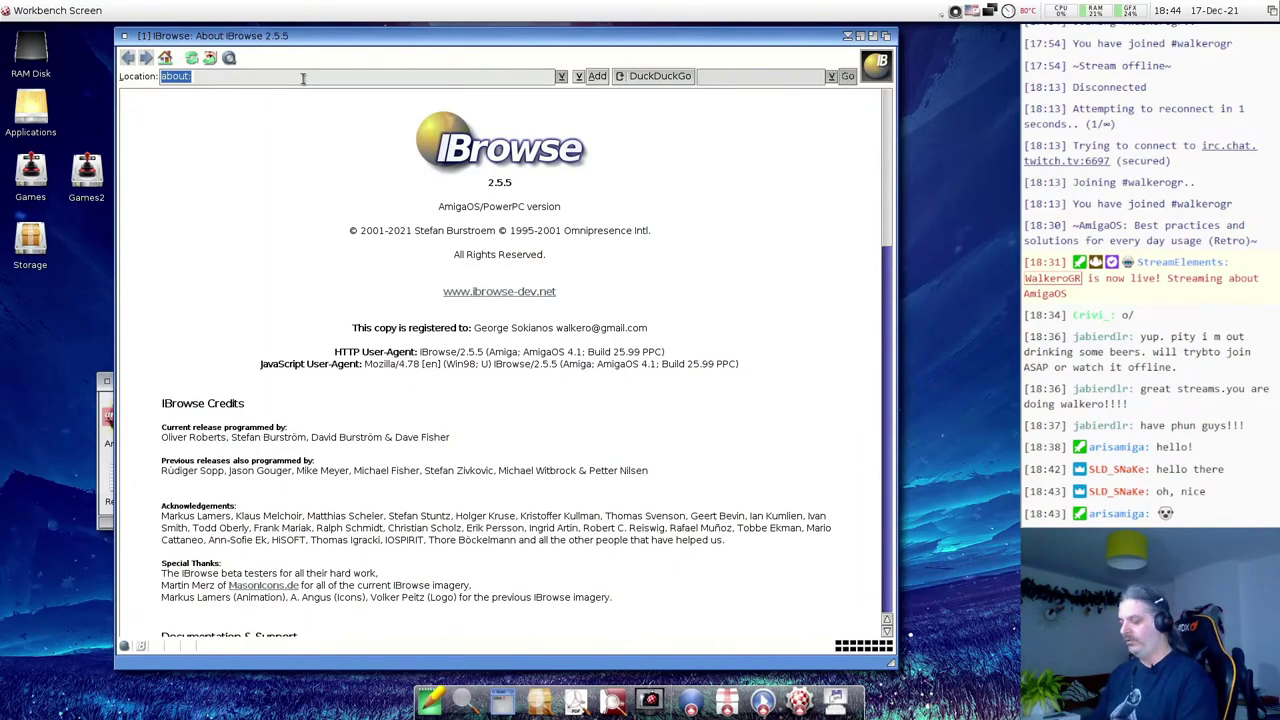
Load os4depot.net in the browser and search the site for "tablet".
{"action": "type", "text": "os4depot"}
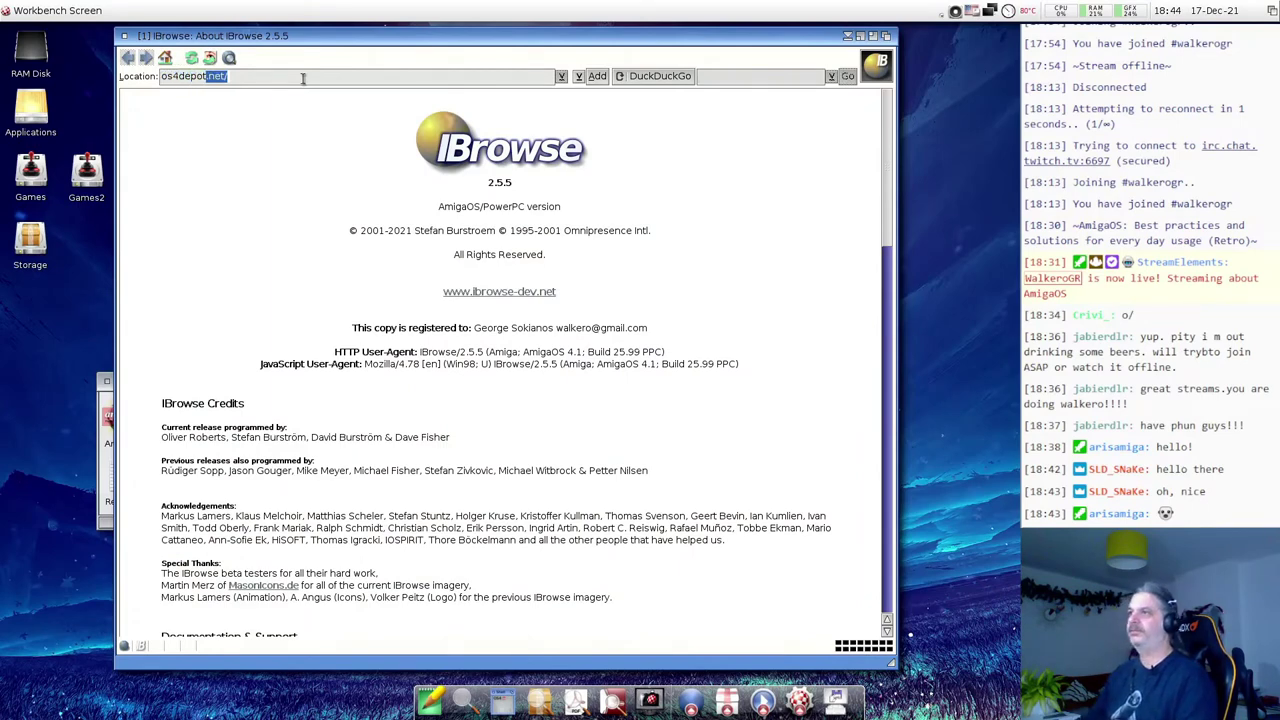
{"action": "key", "text": "Return"}
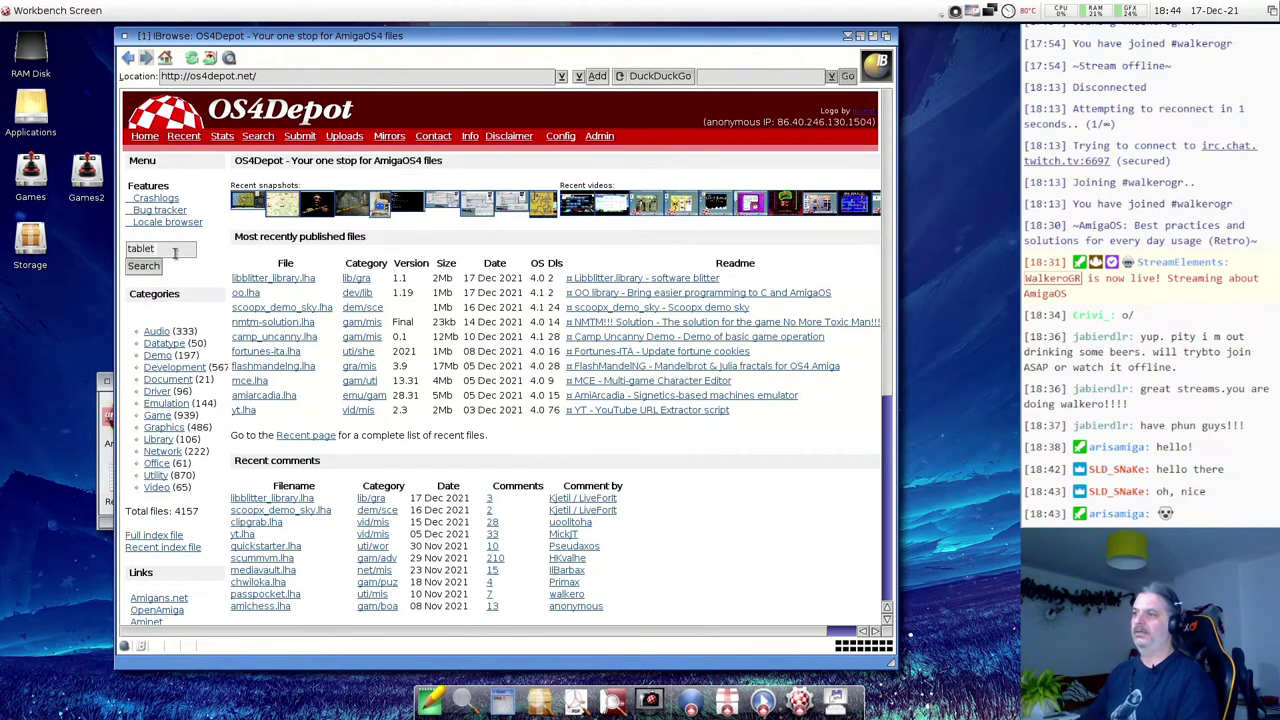
{"action": "key", "text": "Return"}
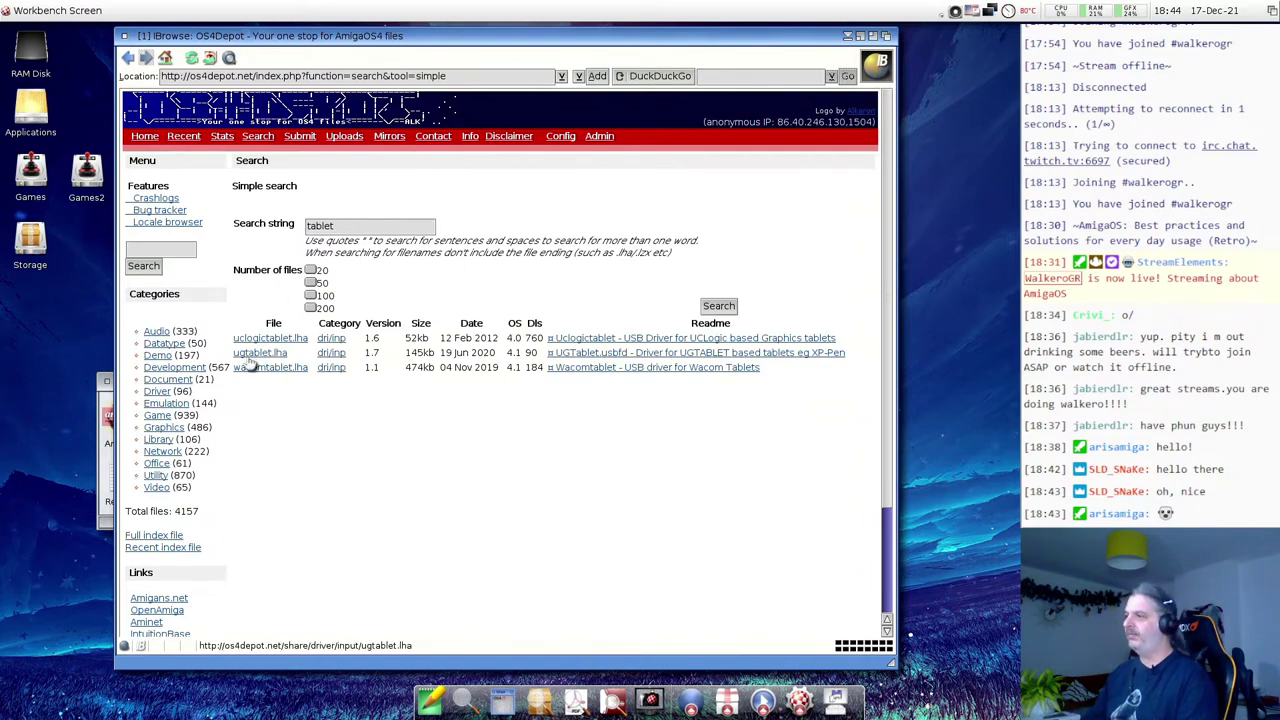
Open the ugtablet.lha driver's readme page and examine its description, installation instructions and features.
{"action": "left_click", "coordinate": [258, 354]}
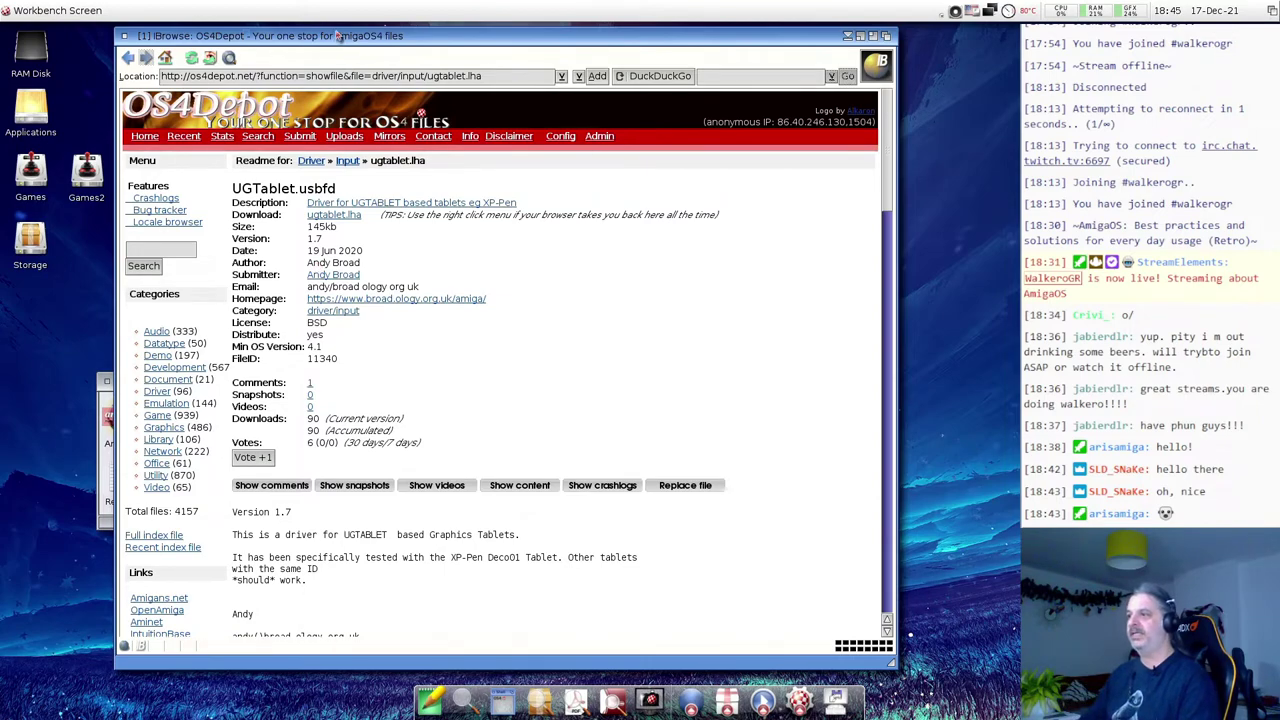
{"action": "left_click_drag", "start_coordinate": [338, 36], "coordinate": [572, 36]}
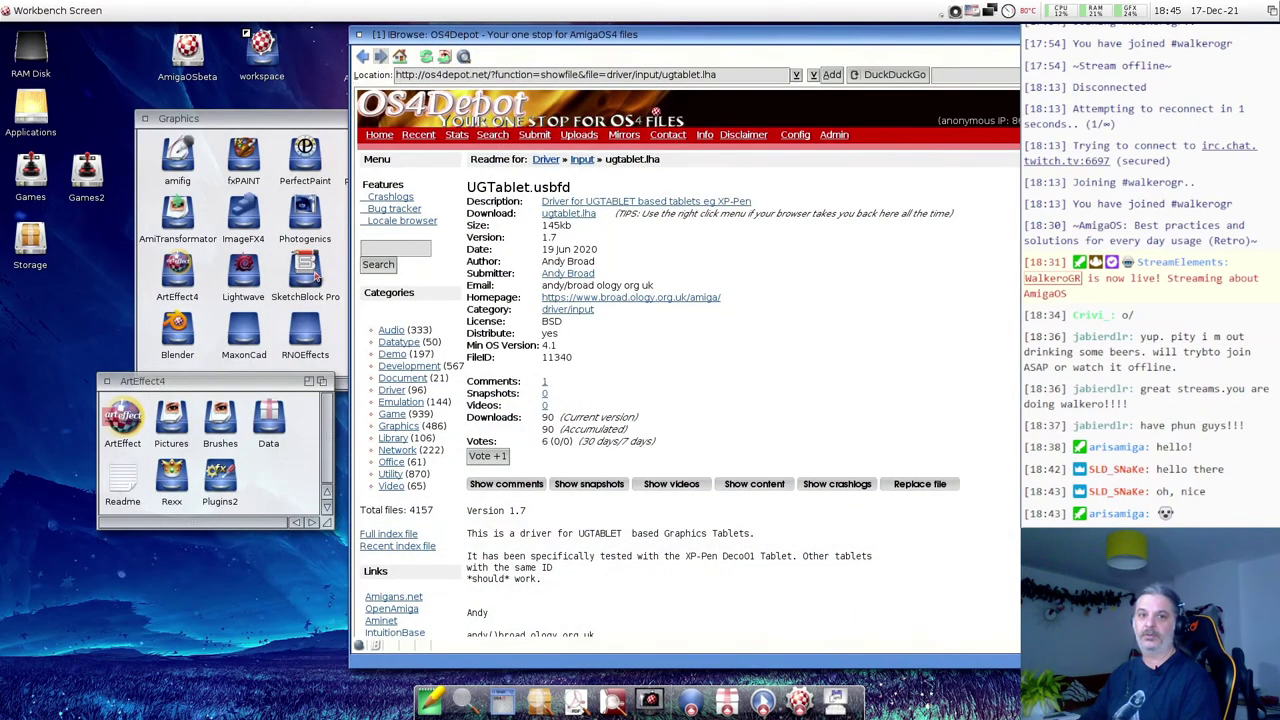
{"action": "left_click_drag", "start_coordinate": [750, 34], "coordinate": [535, 24]}
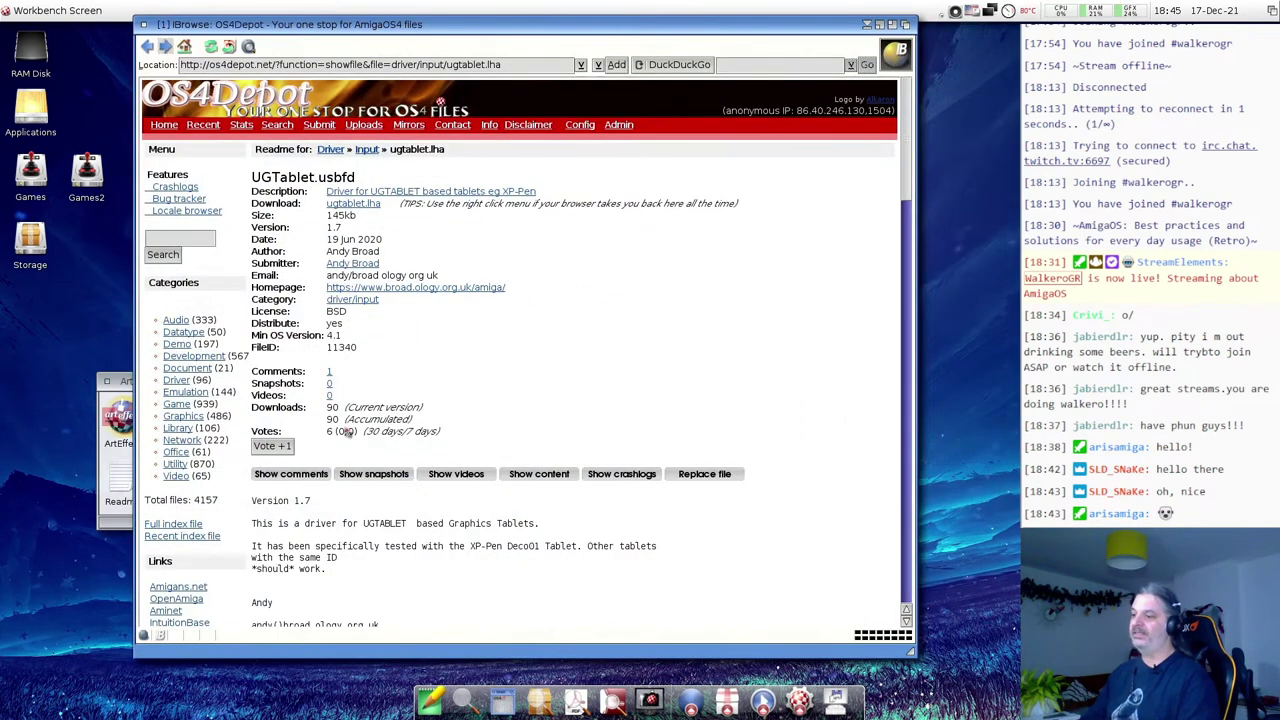
{"action": "scroll", "coordinate": [424, 436], "scroll_direction": "down", "scroll_amount": 5}
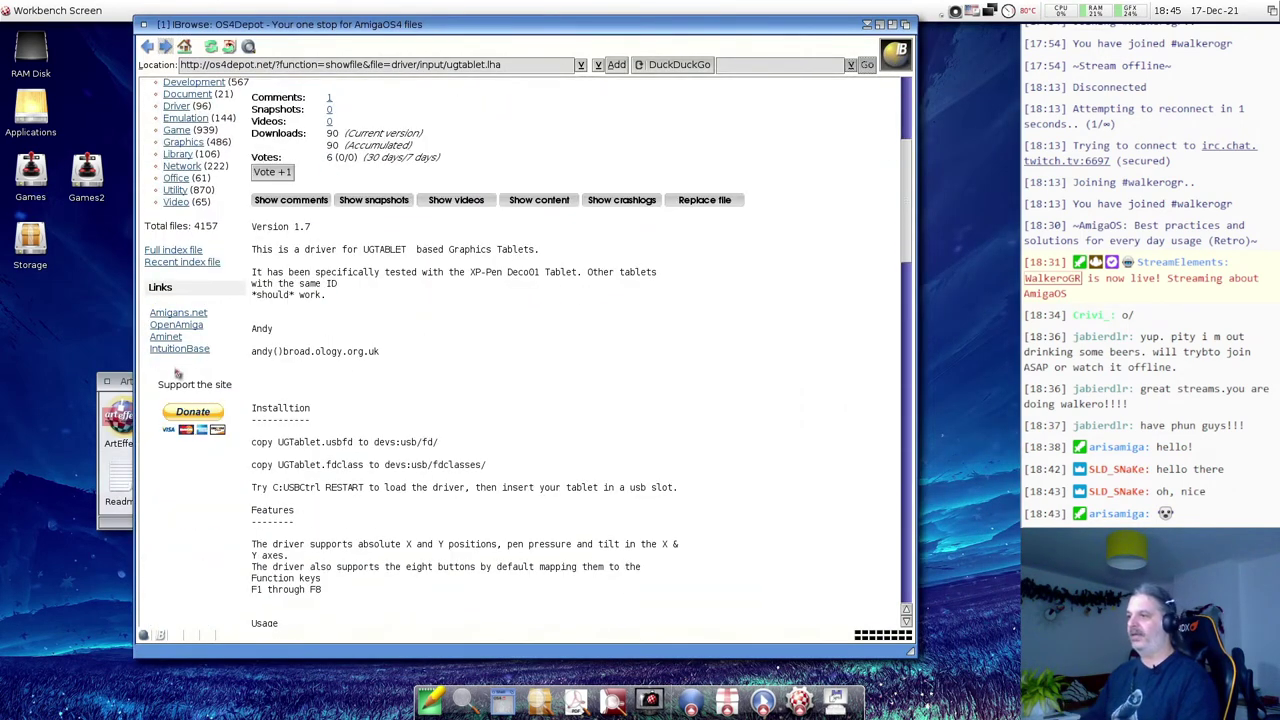
{"action": "scroll", "coordinate": [375, 295], "scroll_direction": "up", "scroll_amount": 5}
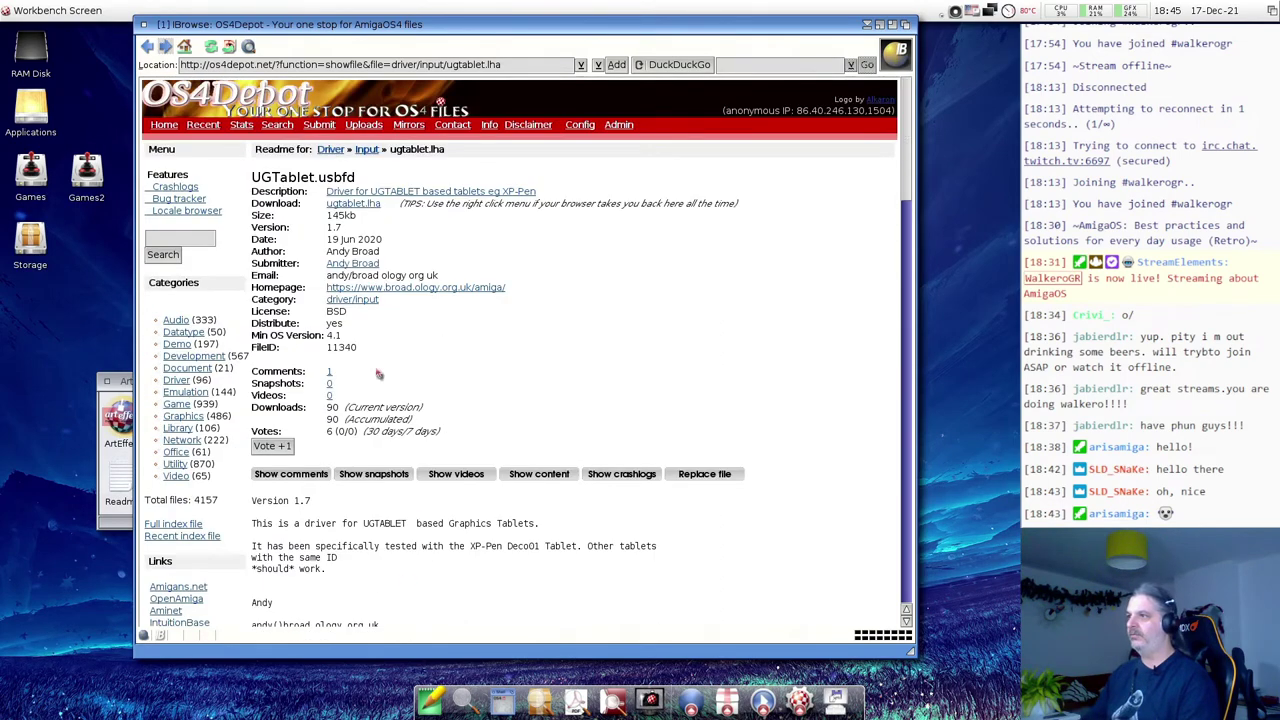
Download ugtablet.lha from its OS4Depot page to the RAM disk as ram:ugtablet.lha.
{"action": "left_click", "coordinate": [360, 204]}
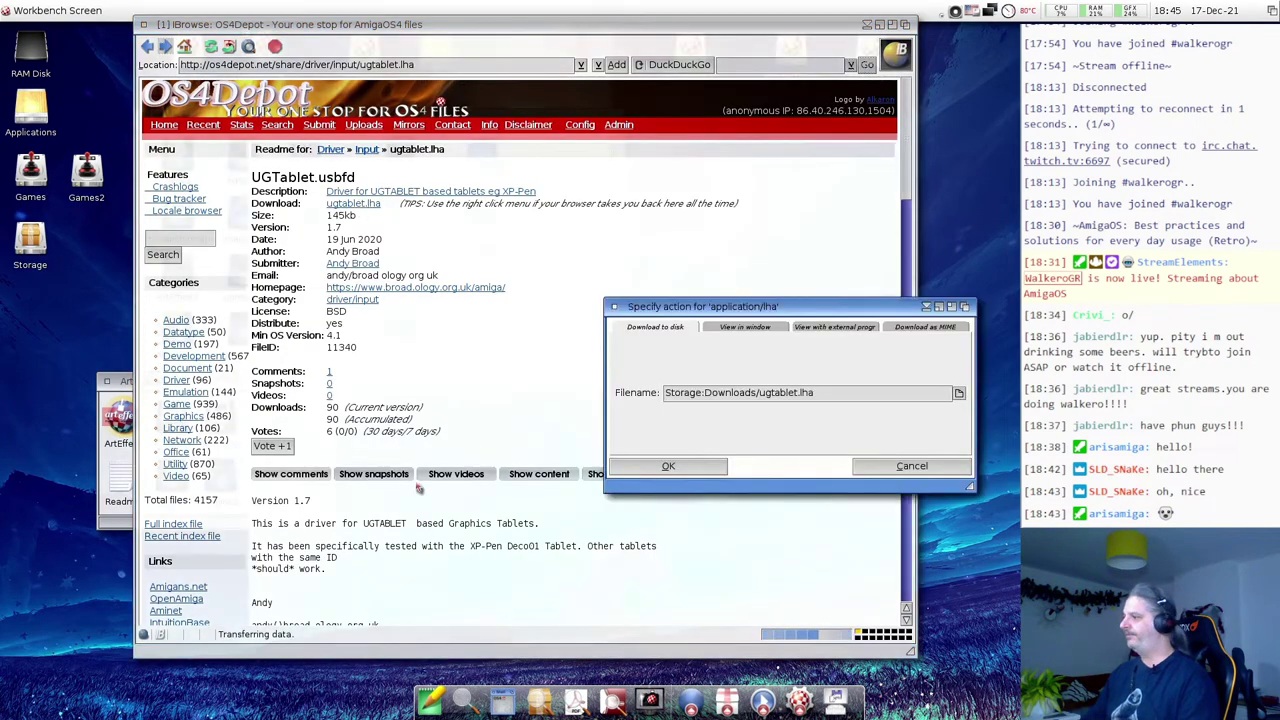
{"action": "left_click", "coordinate": [761, 393]}
{"action": "key", "text": "shift+BackSpace"}
{"action": "type", "text": "ra"}
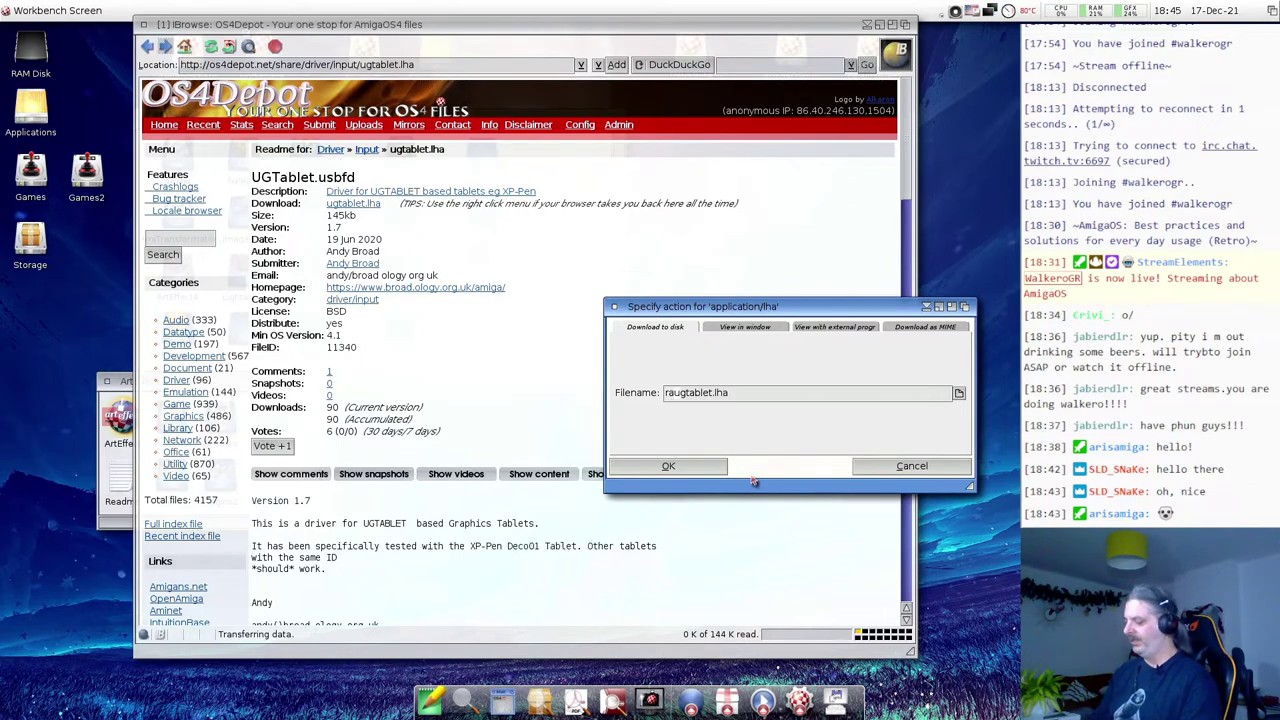
{"action": "type", "text": "m:"}
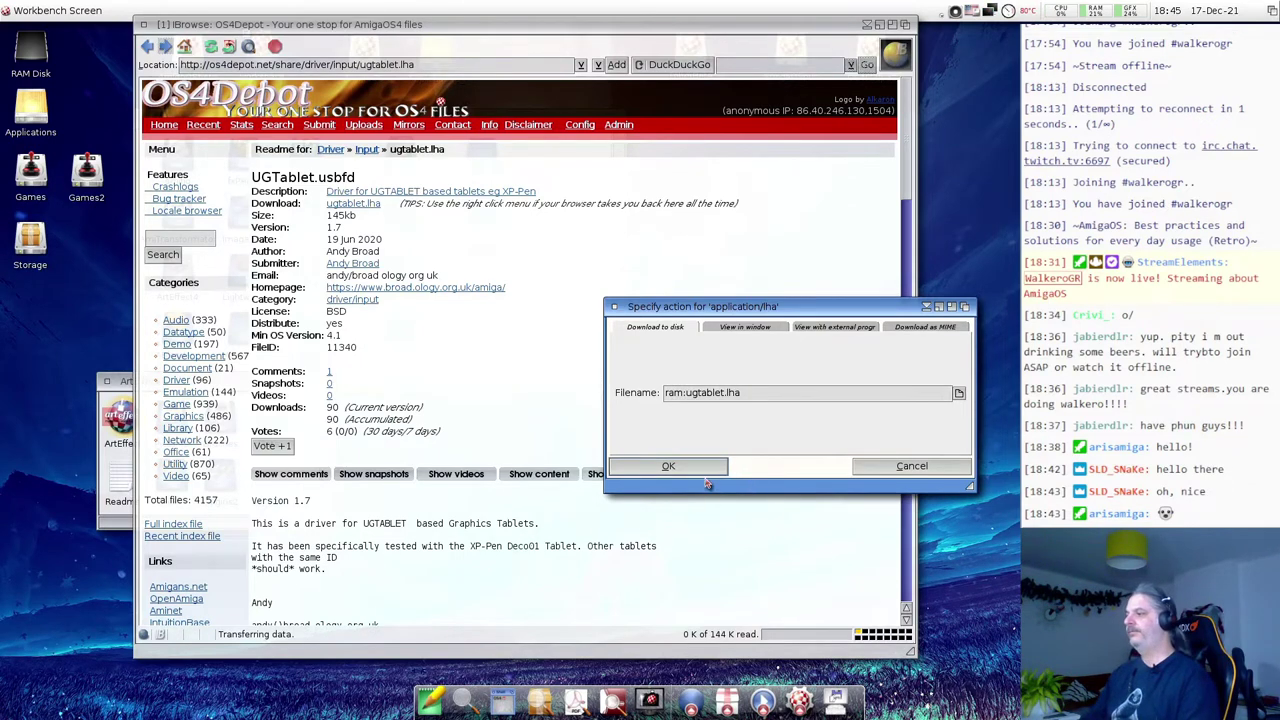
{"action": "left_click", "coordinate": [706, 470]}
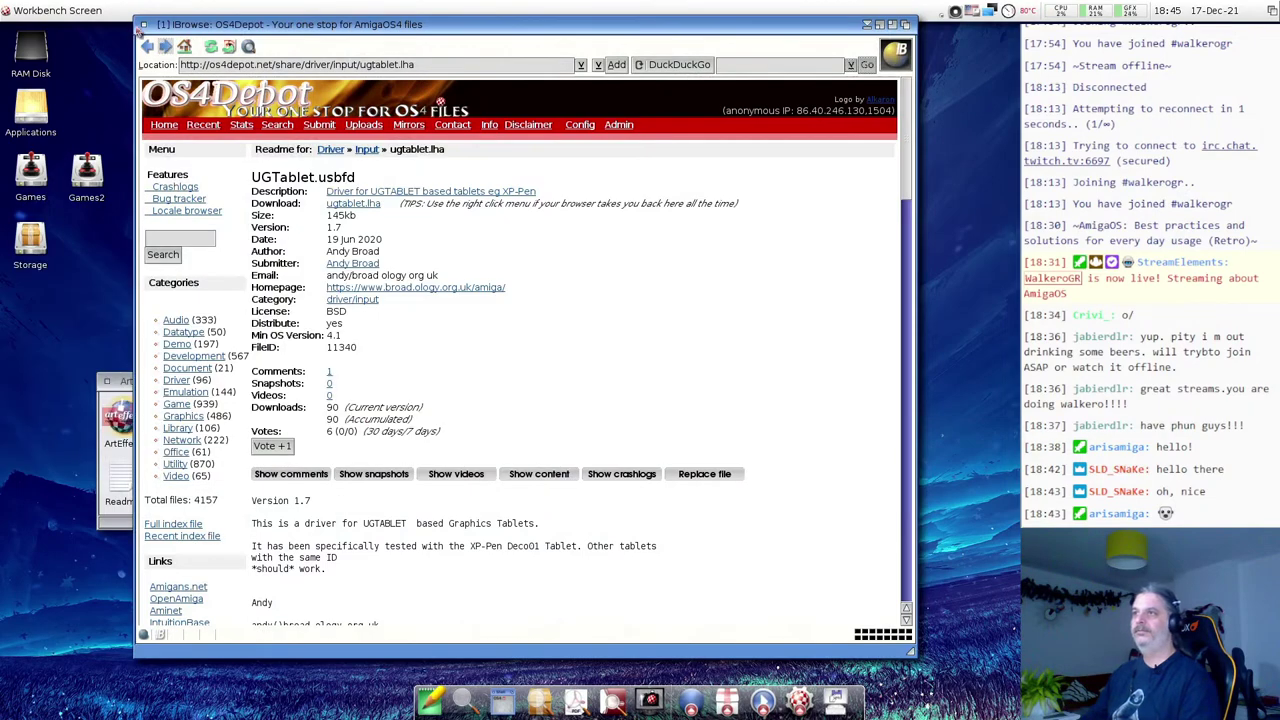
Close the browser, open the RAM Disk drawer and extract ugtablet.lha there.
{"action": "left_click", "coordinate": [144, 24]}
{"action": "left_click", "coordinate": [42, 62]}
{"action": "double_click", "coordinate": [42, 62]}
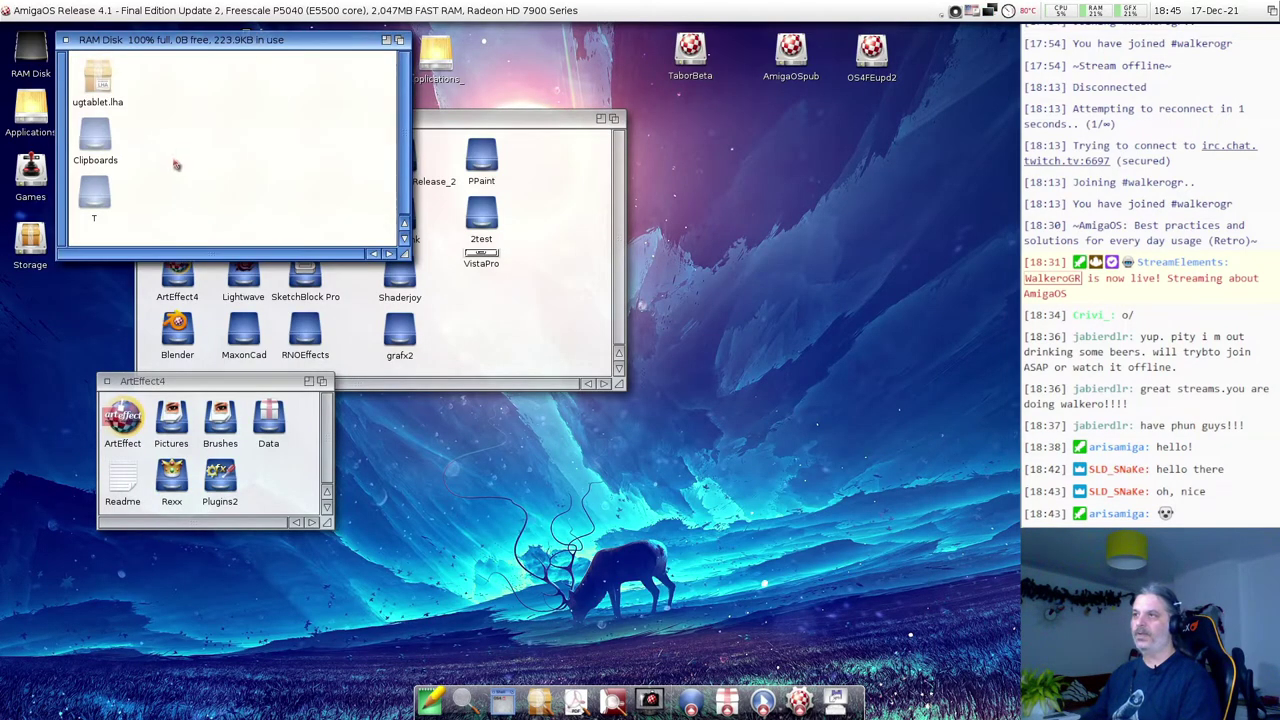
{"action": "left_click", "coordinate": [108, 86]}
{"action": "right_click", "coordinate": [108, 86]}
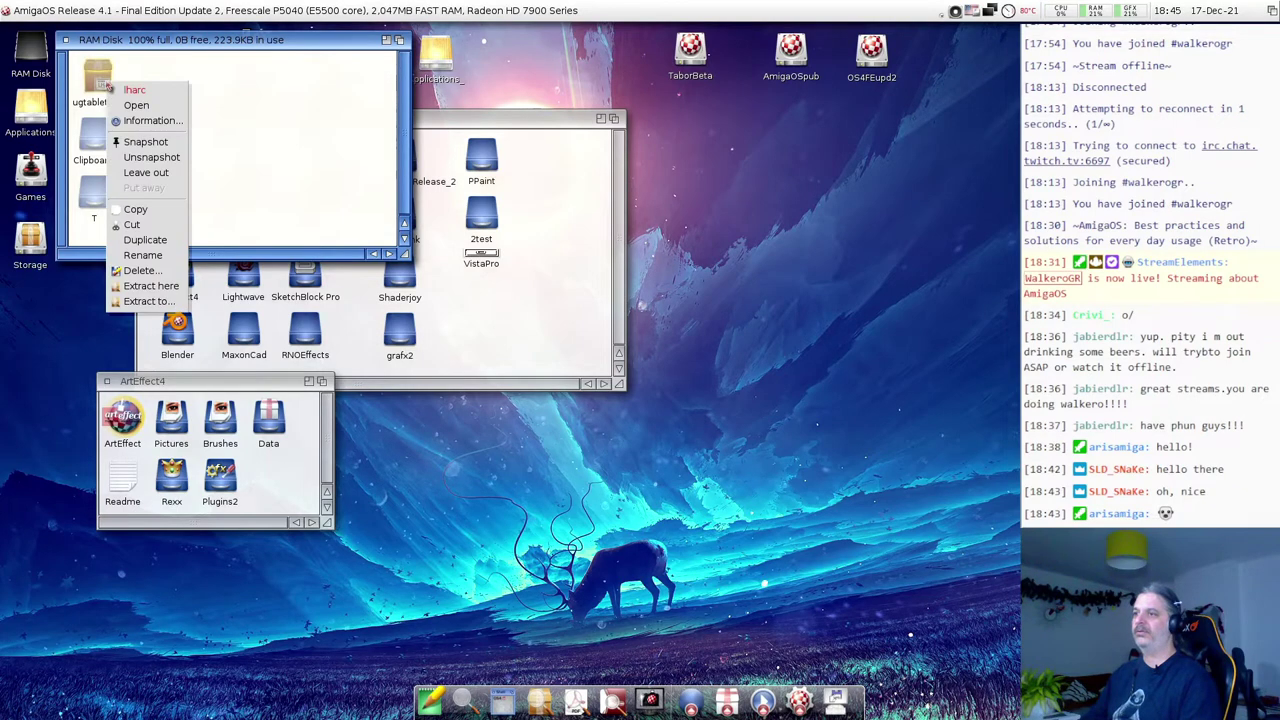
{"action": "left_click", "coordinate": [150, 286]}
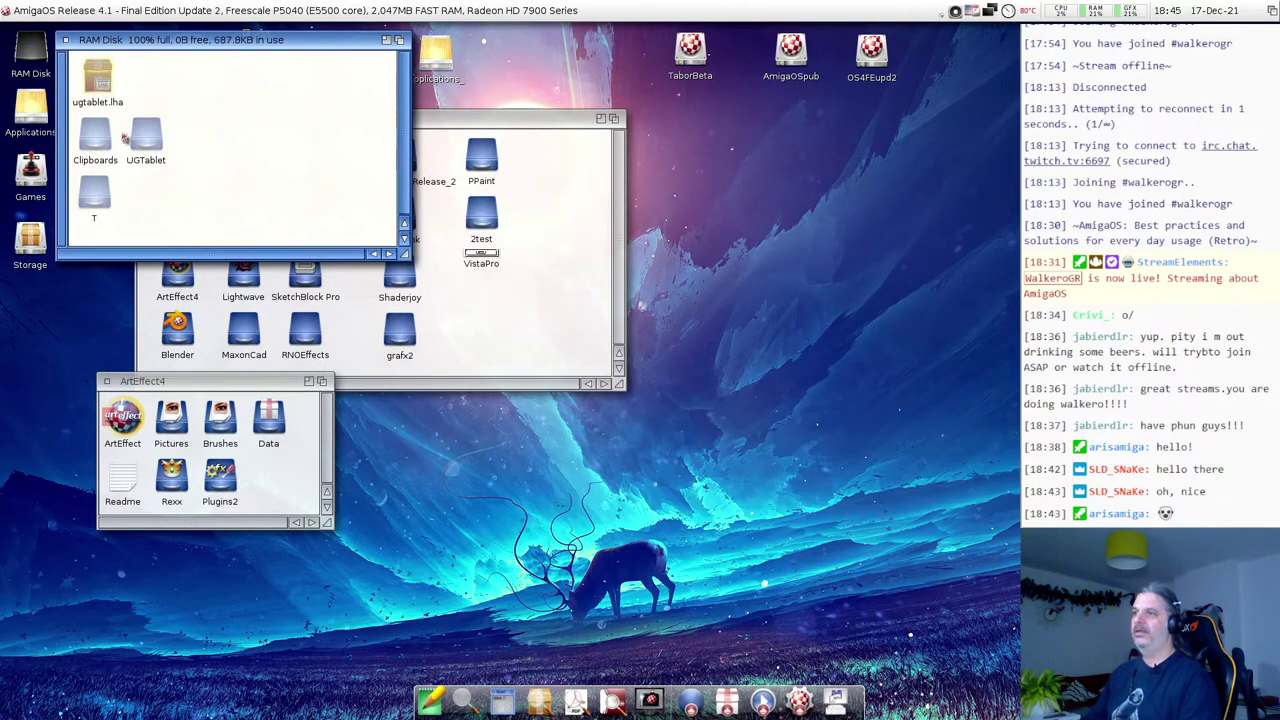
Open the extracted UGTablet drawer, widen its window and move it lower, and close the RAM Disk window.
{"action": "double_click", "coordinate": [140, 137]}
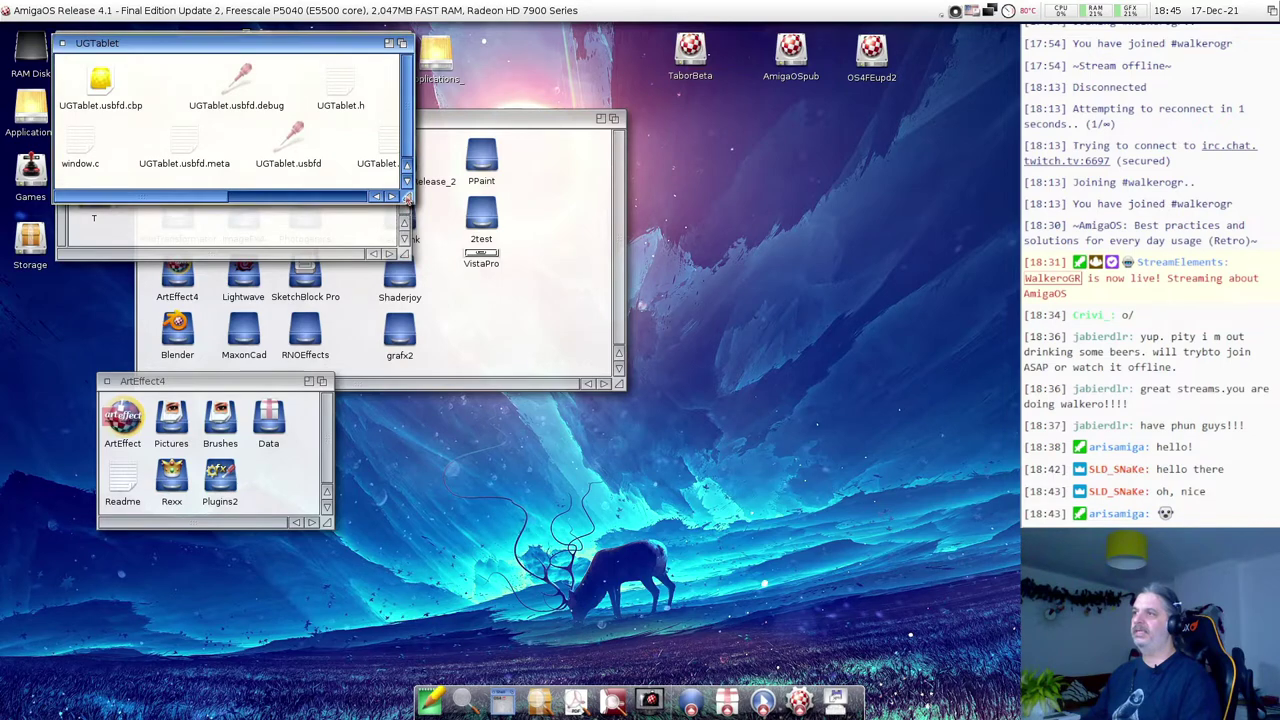
{"action": "left_click_drag", "start_coordinate": [406, 210], "coordinate": [636, 212]}
{"action": "left_click_drag", "start_coordinate": [287, 43], "coordinate": [245, 168]}
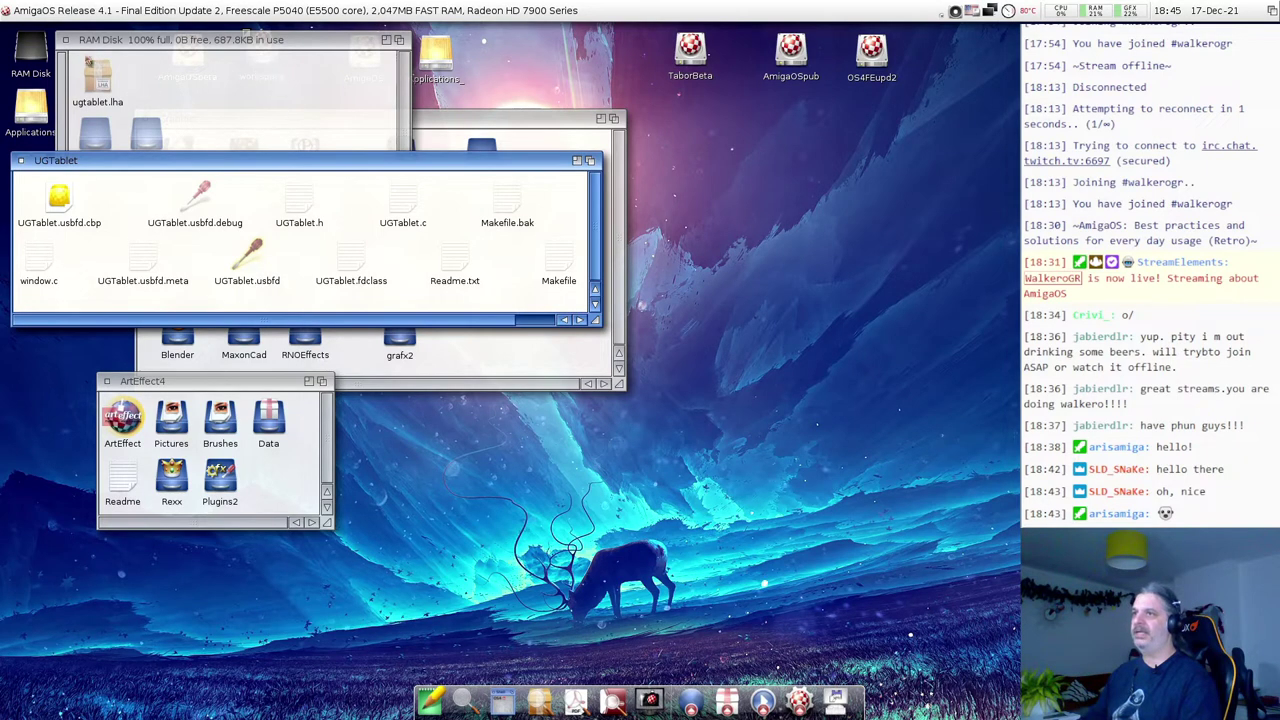
{"action": "left_click", "coordinate": [67, 39]}
Open the Devs/USB/fd drawer on the AmigaOSbeta volume and place its window below the USB window to view the installed drivers.
{"action": "double_click", "coordinate": [171, 52]}
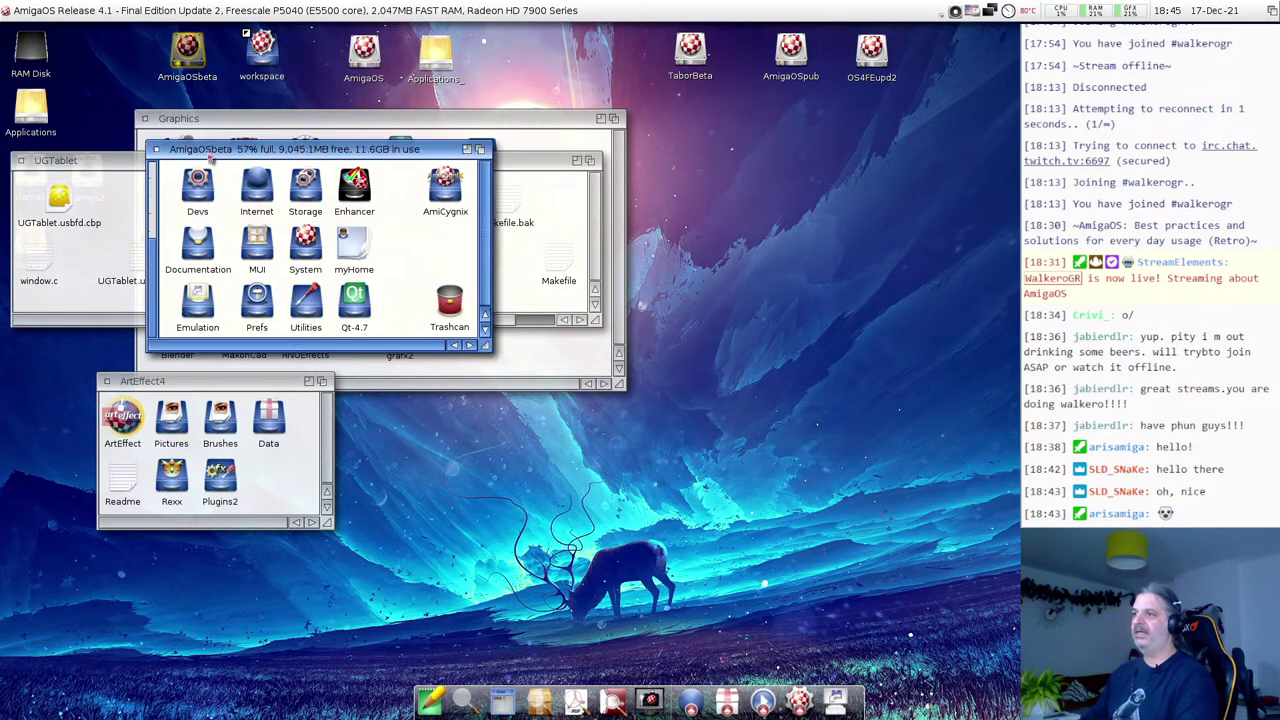
{"action": "double_click", "coordinate": [199, 198]}
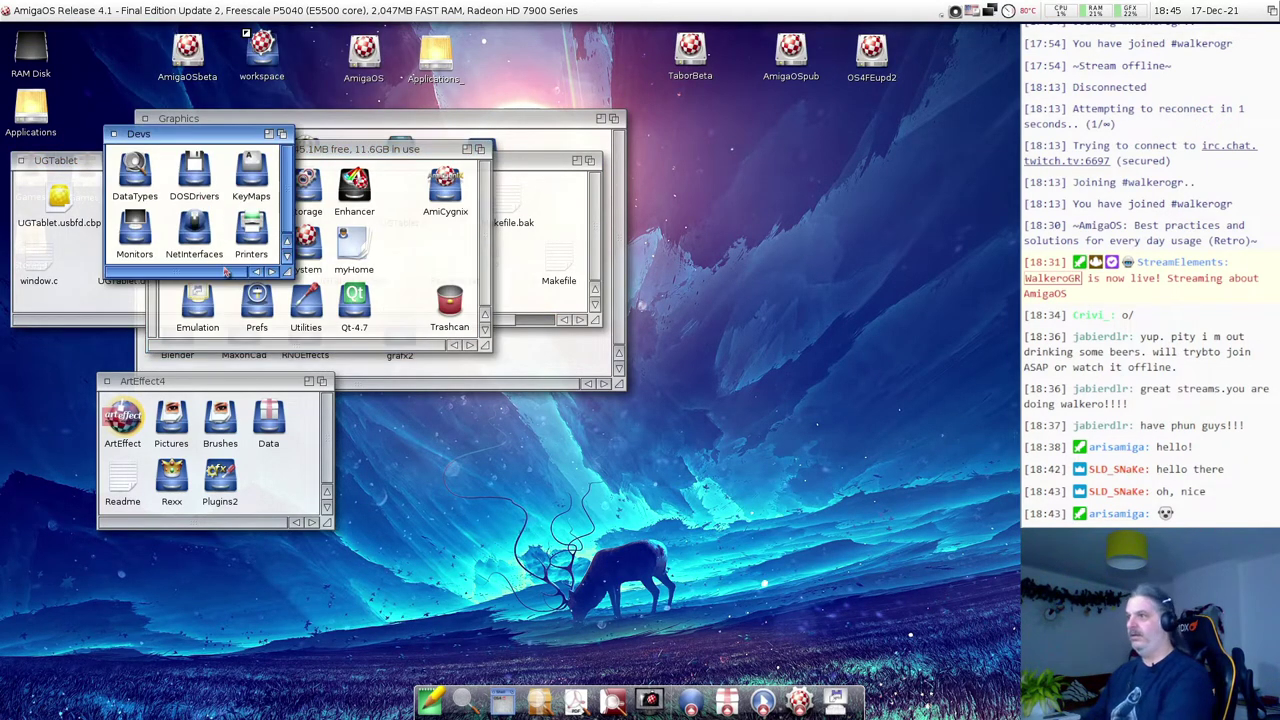
{"action": "scroll", "coordinate": [230, 275], "scroll_direction": "right", "scroll_amount": 5}
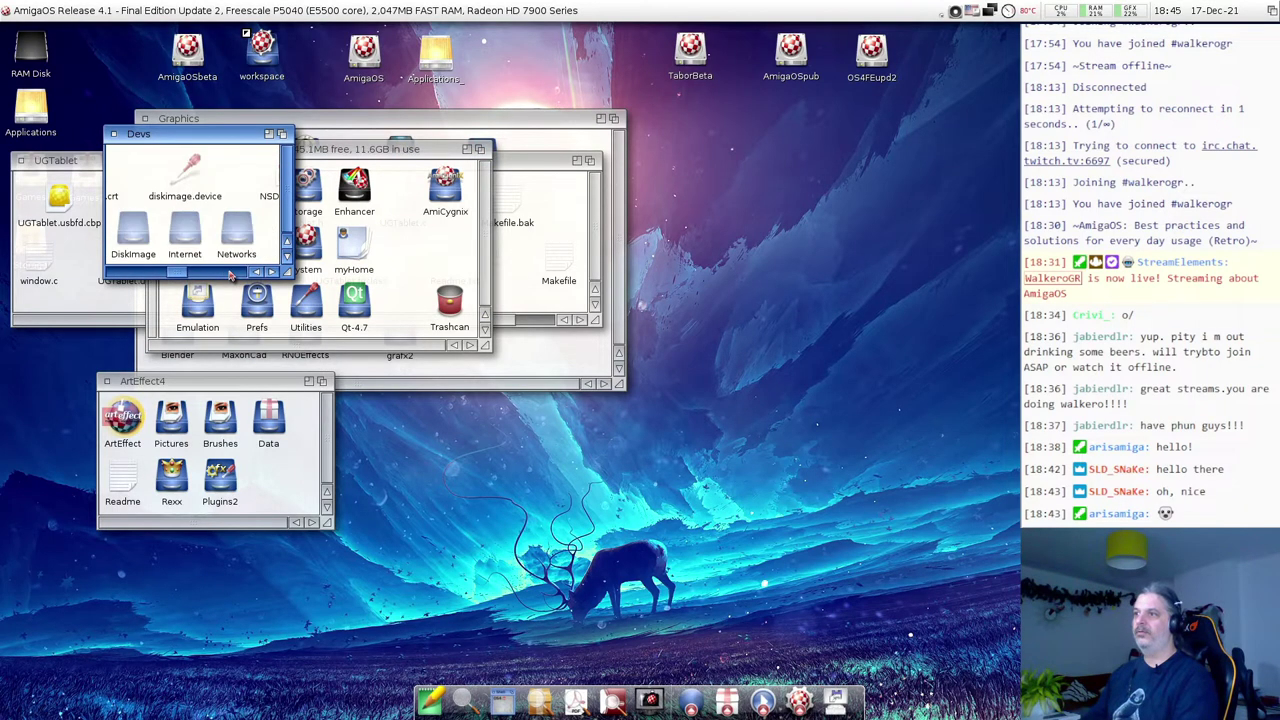
{"action": "double_click", "coordinate": [202, 232]}
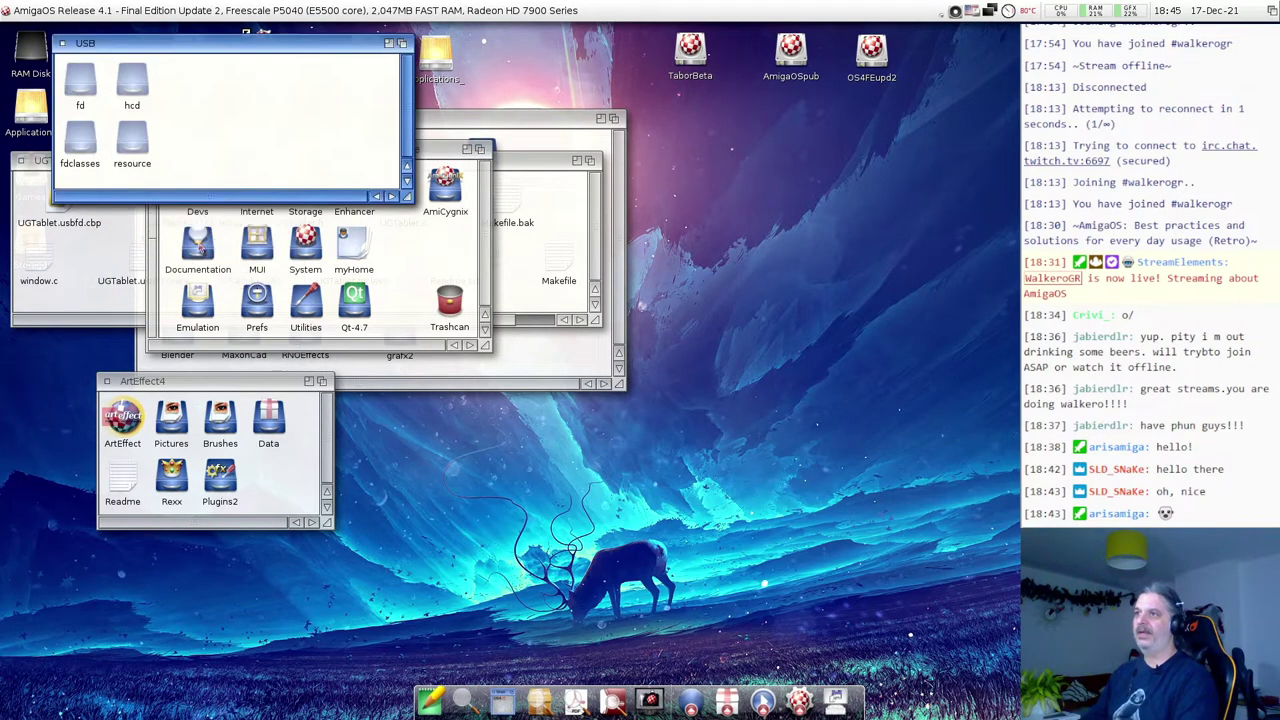
{"action": "double_click", "coordinate": [82, 92]}
{"action": "left_click_drag", "start_coordinate": [130, 49], "coordinate": [141, 231]}
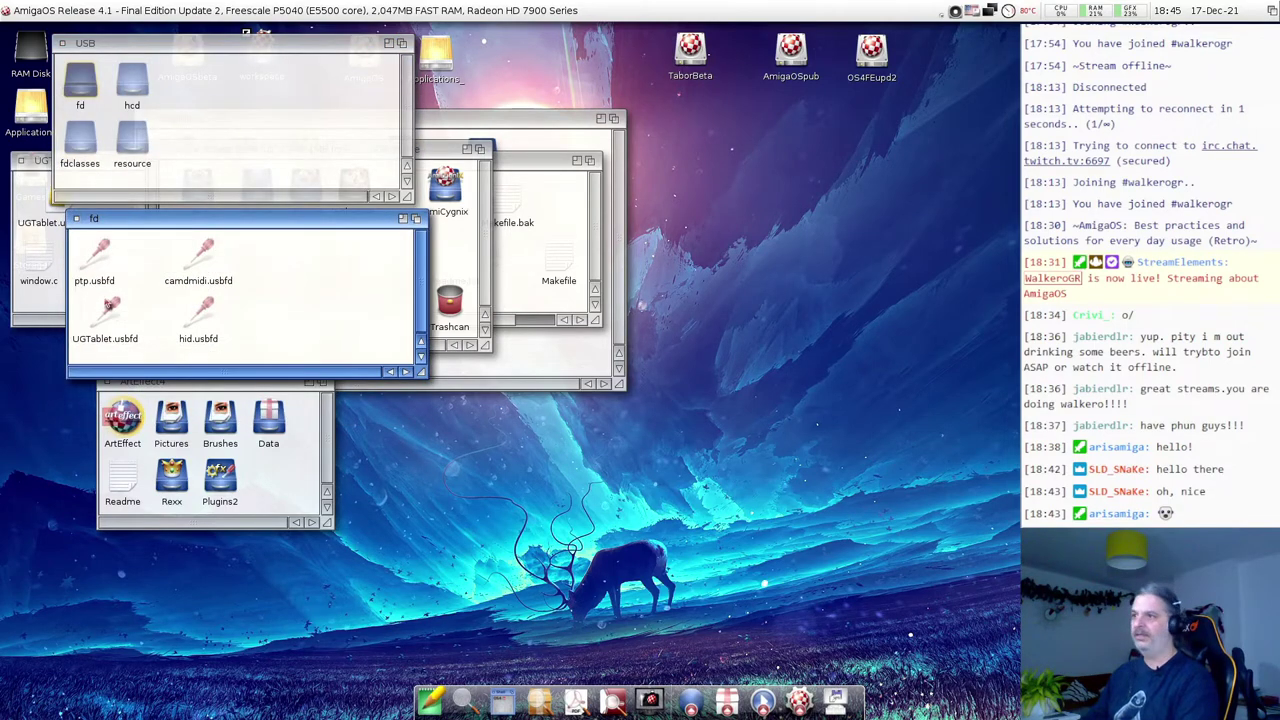
Close the fd drawer, select UGTablet.fdclass in the UGTablet drawer, and open the fdclasses drawer in USB to view its files.
{"action": "left_click", "coordinate": [78, 220]}
{"action": "left_click", "coordinate": [127, 320]}
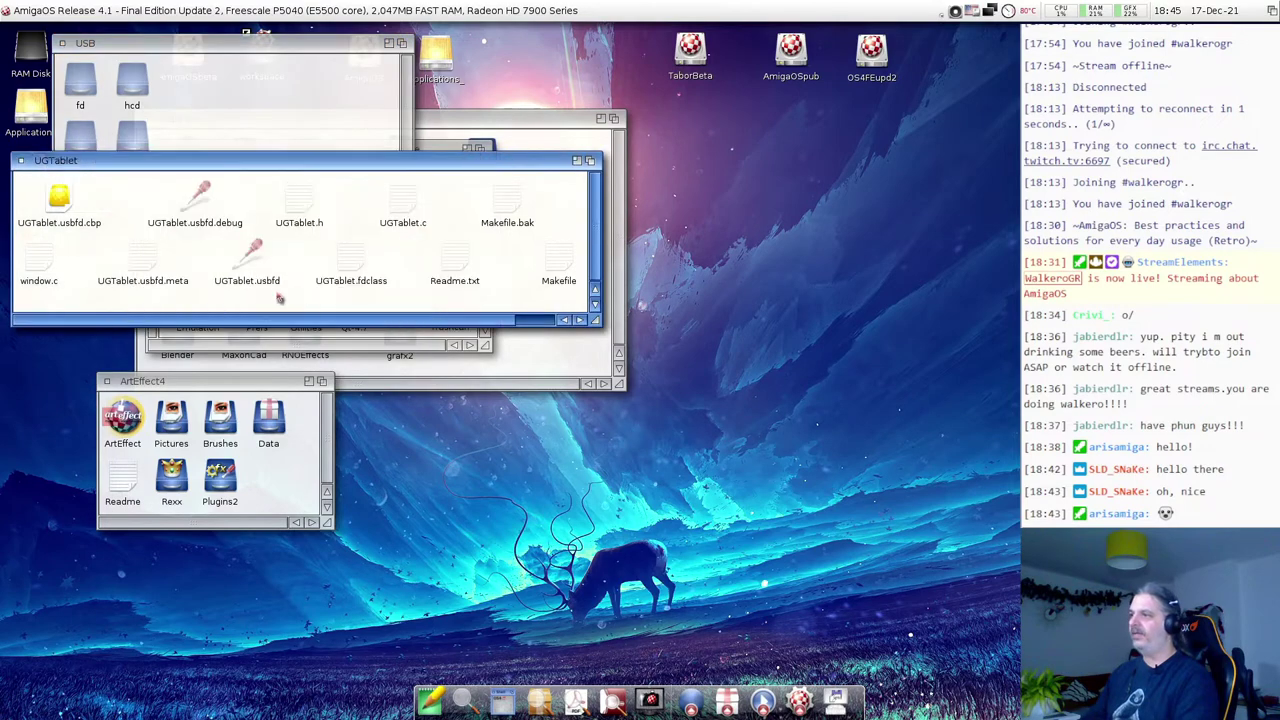
{"action": "left_click_drag", "start_coordinate": [437, 327], "coordinate": [258, 323]}
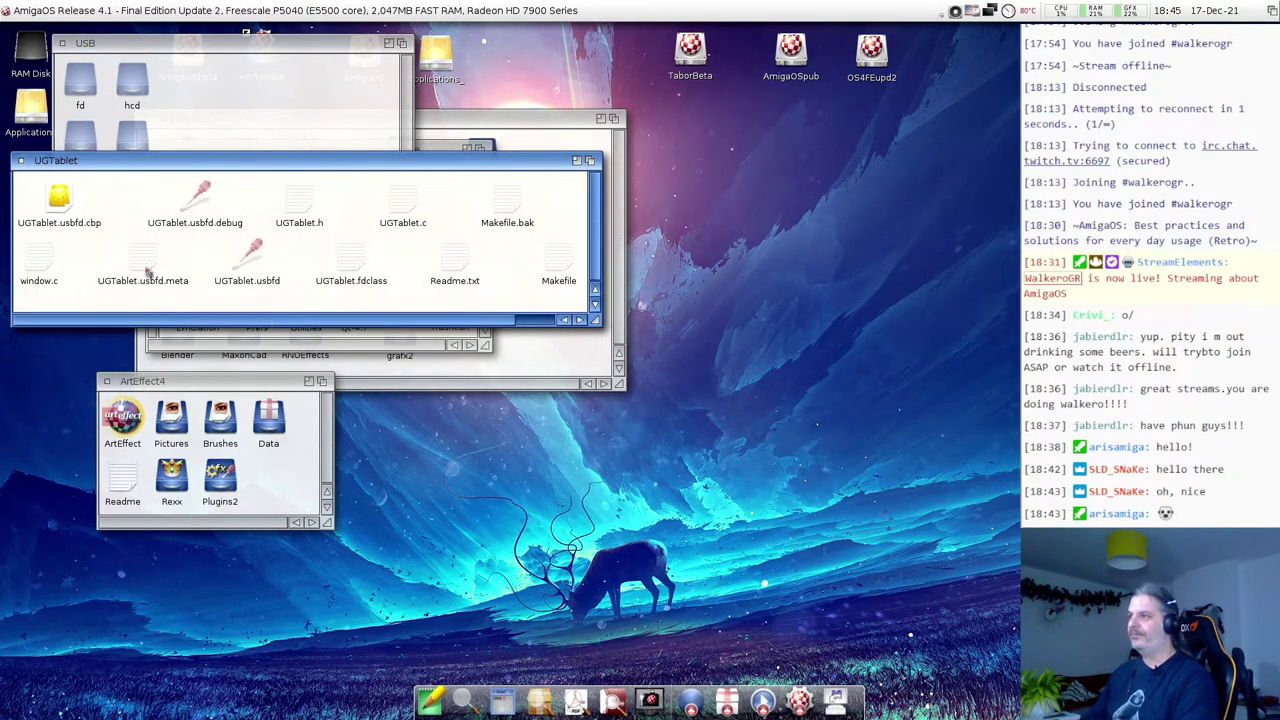
{"action": "left_click", "coordinate": [347, 260]}
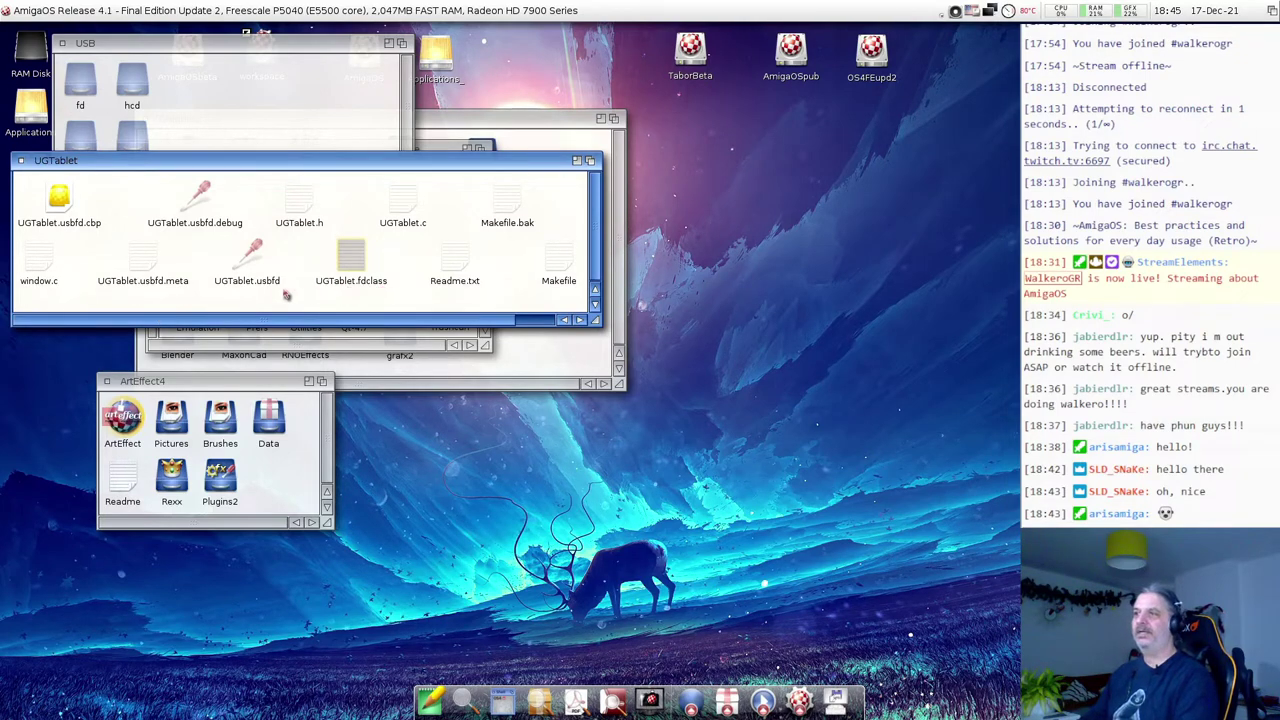
{"action": "left_click", "coordinate": [179, 62]}
{"action": "double_click", "coordinate": [72, 132]}
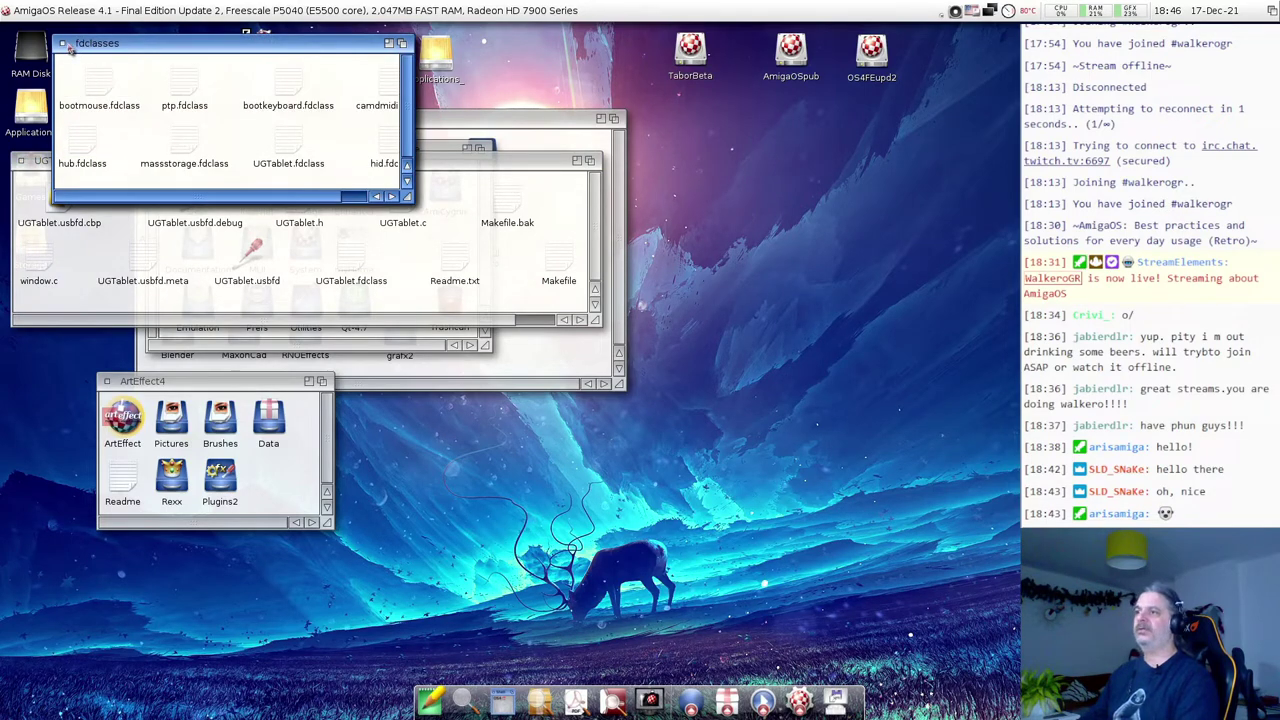
Close the fdclasses, UGTablet, USB and AmigaOSbeta drawer windows.
{"action": "left_click", "coordinate": [64, 44]}
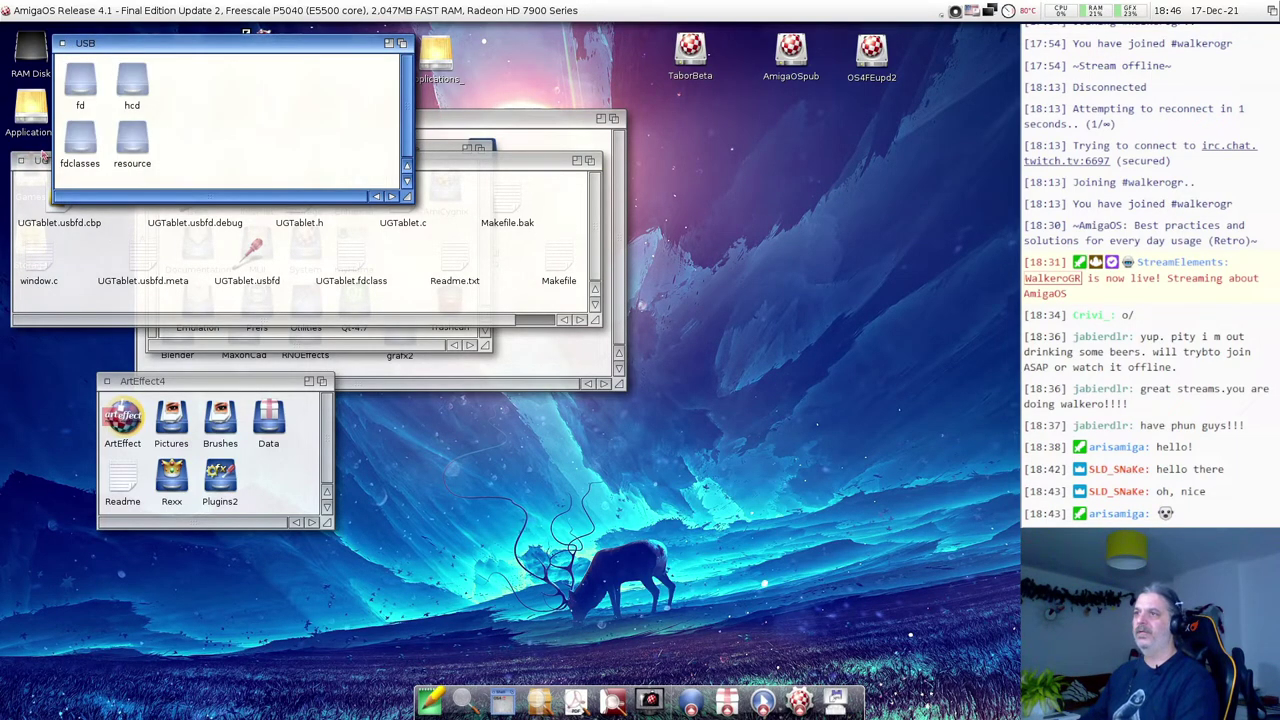
{"action": "left_click", "coordinate": [20, 160]}
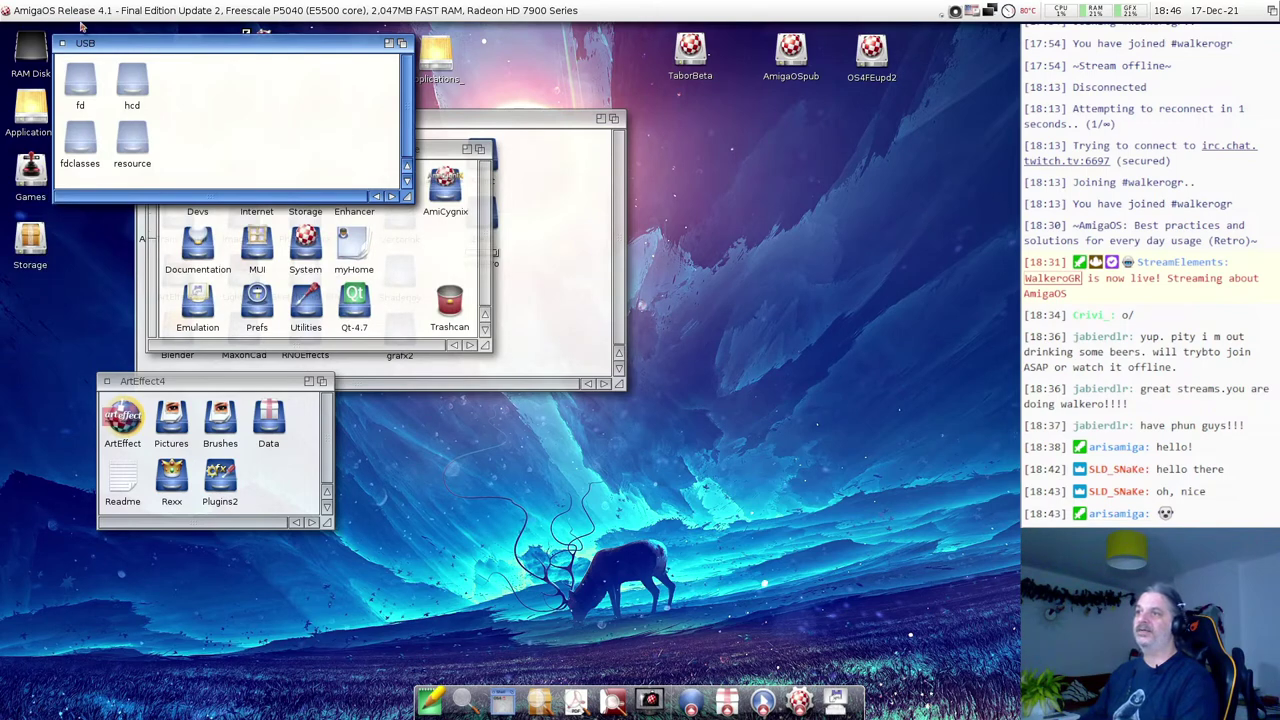
{"action": "left_click", "coordinate": [63, 43]}
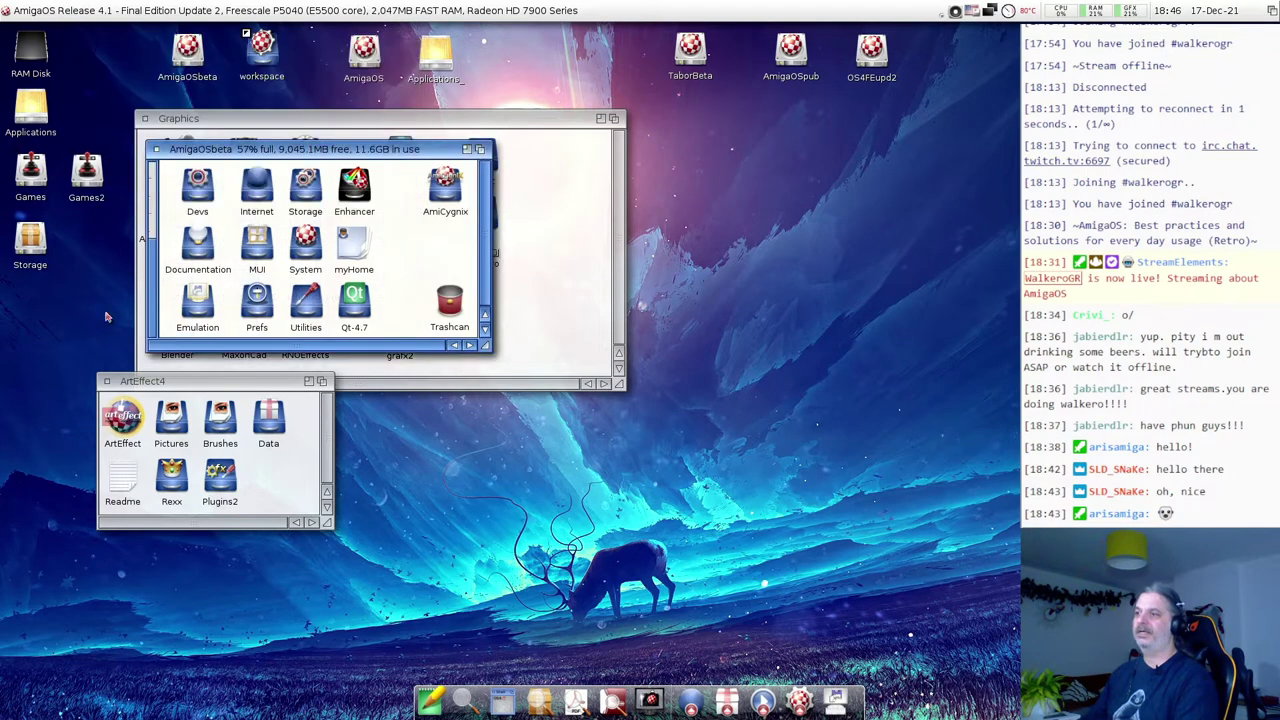
{"action": "left_click", "coordinate": [157, 150]}
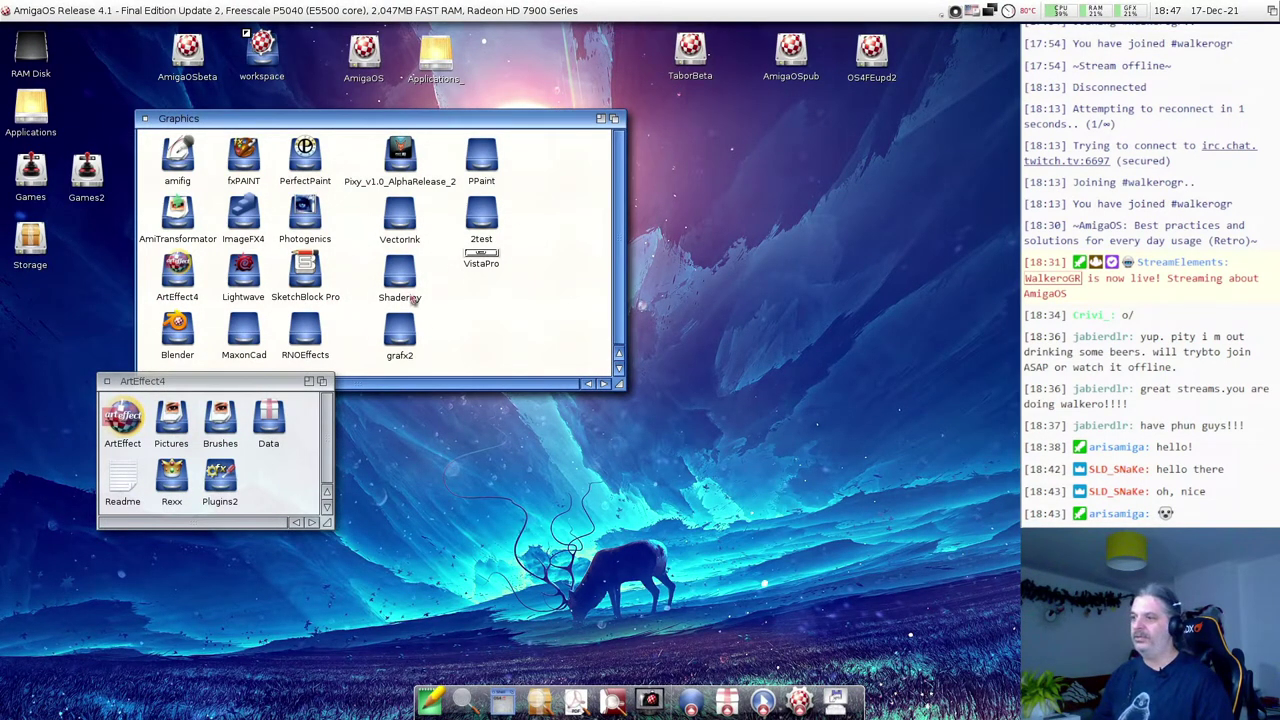
Move the ArtEffect4 window below the Graphics drawer's icons, then launch SketchBlock from the SketchBlock Pro drawer.
{"action": "left_click_drag", "start_coordinate": [254, 385], "coordinate": [427, 303]}
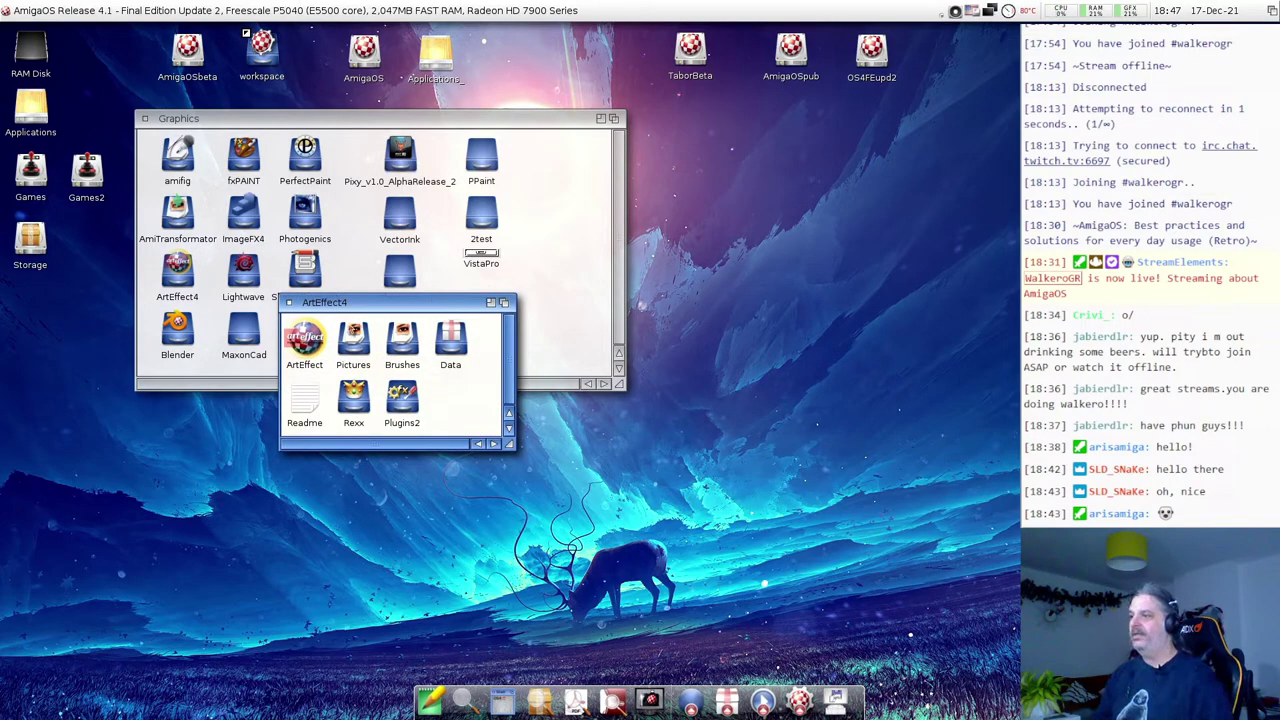
{"action": "left_click_drag", "start_coordinate": [368, 313], "coordinate": [217, 381]}
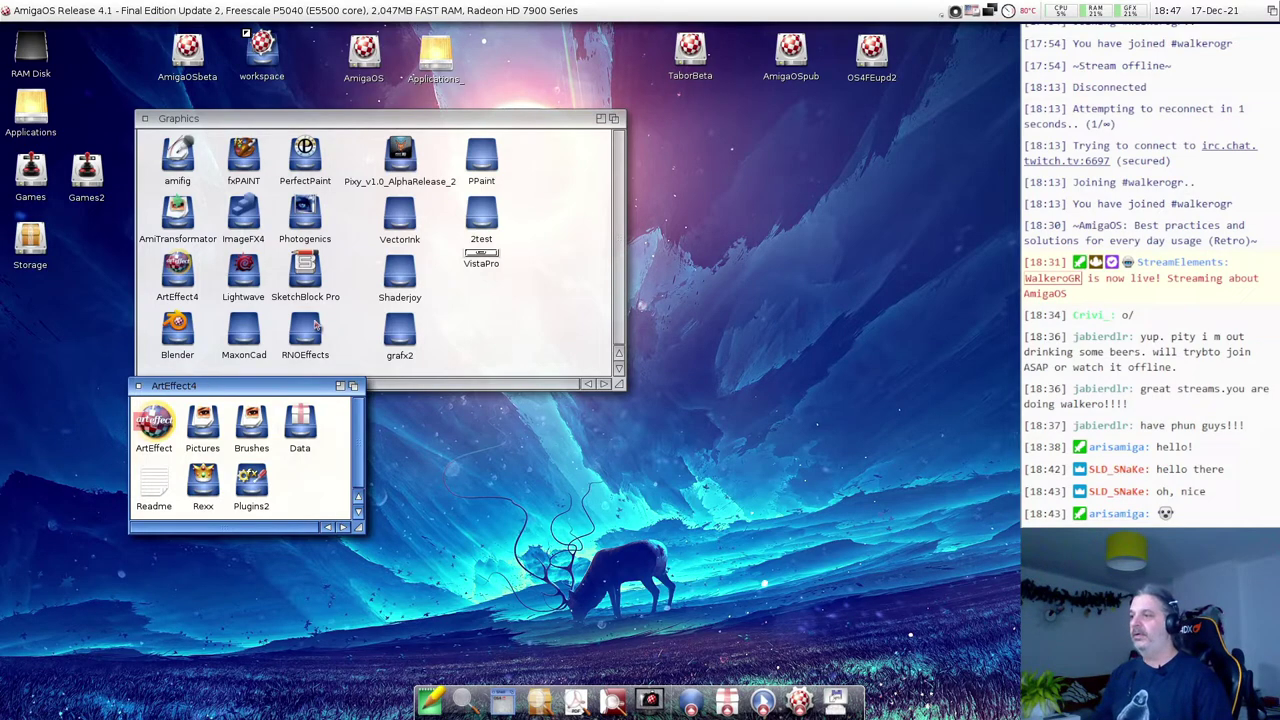
{"action": "double_click", "coordinate": [305, 270]}
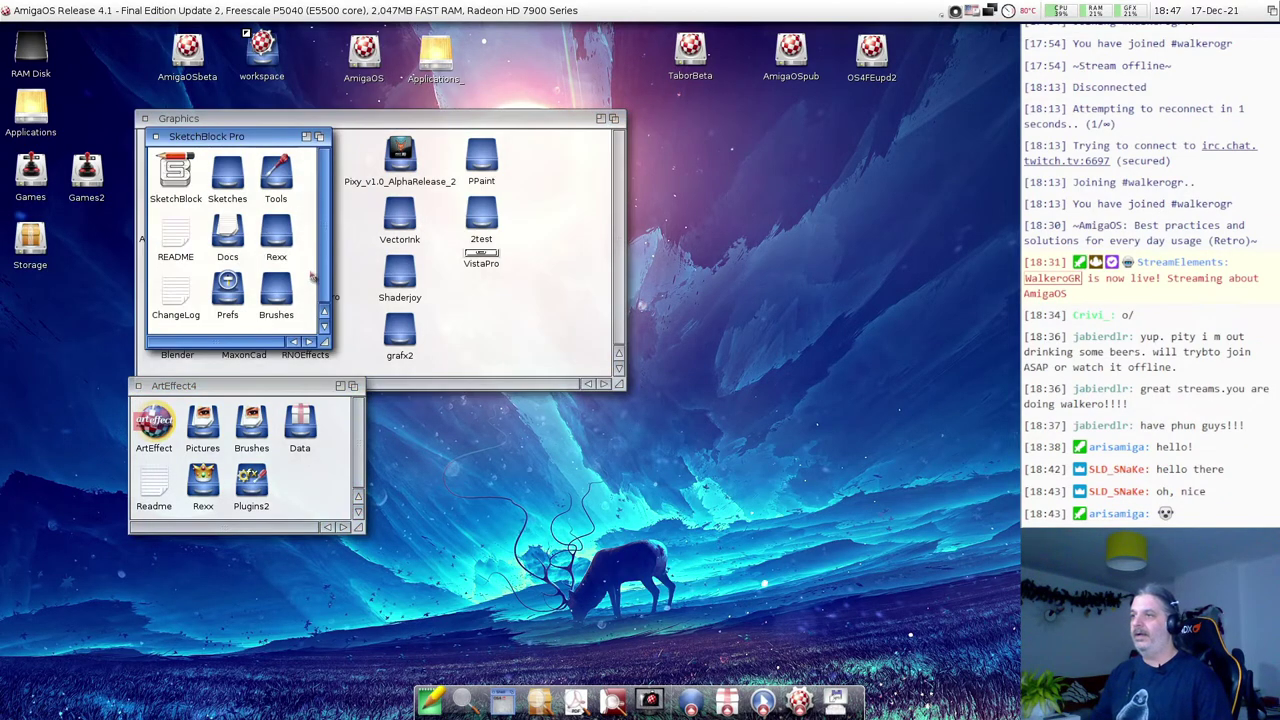
{"action": "double_click", "coordinate": [177, 180]}
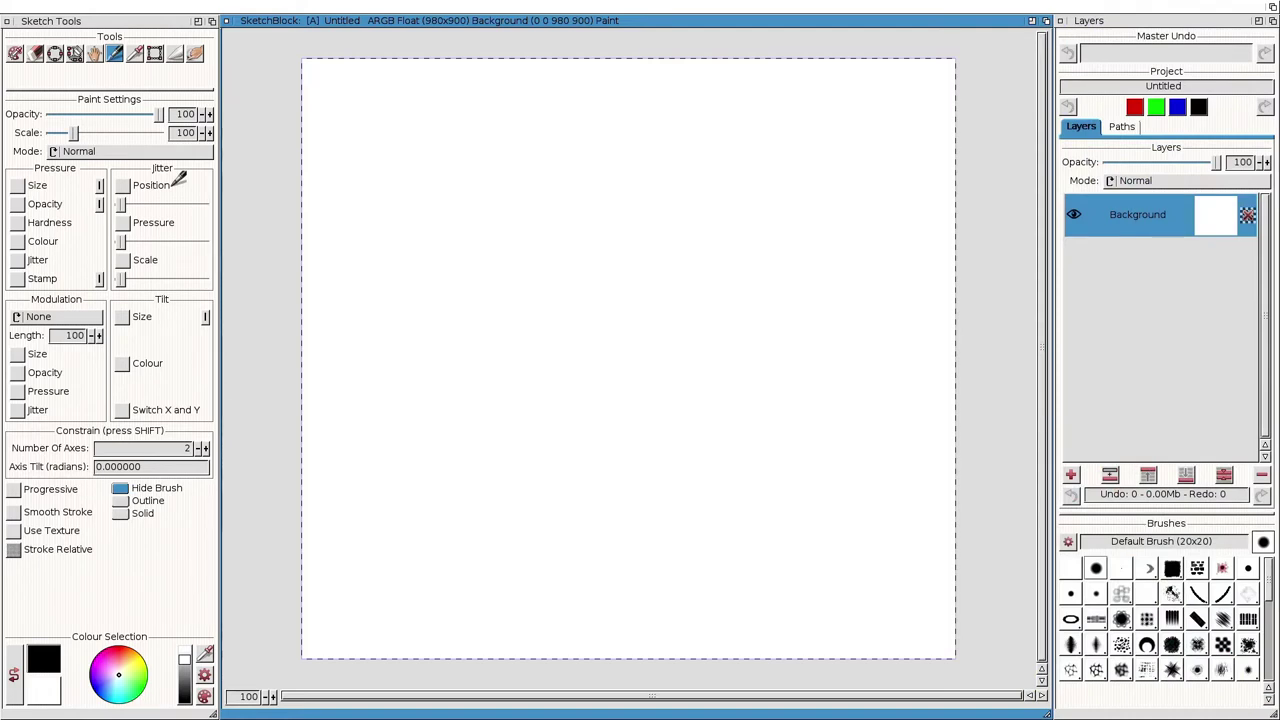
Paint several freehand diagonal black strokes across the canvas's upper-left area with the Default Brush (20x20).
{"action": "left_click_drag", "start_coordinate": [357, 285], "coordinate": [545, 197]}
{"action": "left_click_drag", "start_coordinate": [535, 208], "coordinate": [453, 265]}
{"action": "left_click_drag", "start_coordinate": [420, 307], "coordinate": [642, 216]}
{"action": "mouse_move", "coordinate": [530, 270]}
{"action": "left_mouse_down"}
{"action": "mouse_move", "coordinate": [452, 328]}
{"action": "mouse_move", "coordinate": [498, 322]}
{"action": "left_mouse_up"}
{"action": "left_click_drag", "start_coordinate": [495, 330], "coordinate": [433, 368]}
{"action": "left_click_drag", "start_coordinate": [538, 323], "coordinate": [709, 241]}
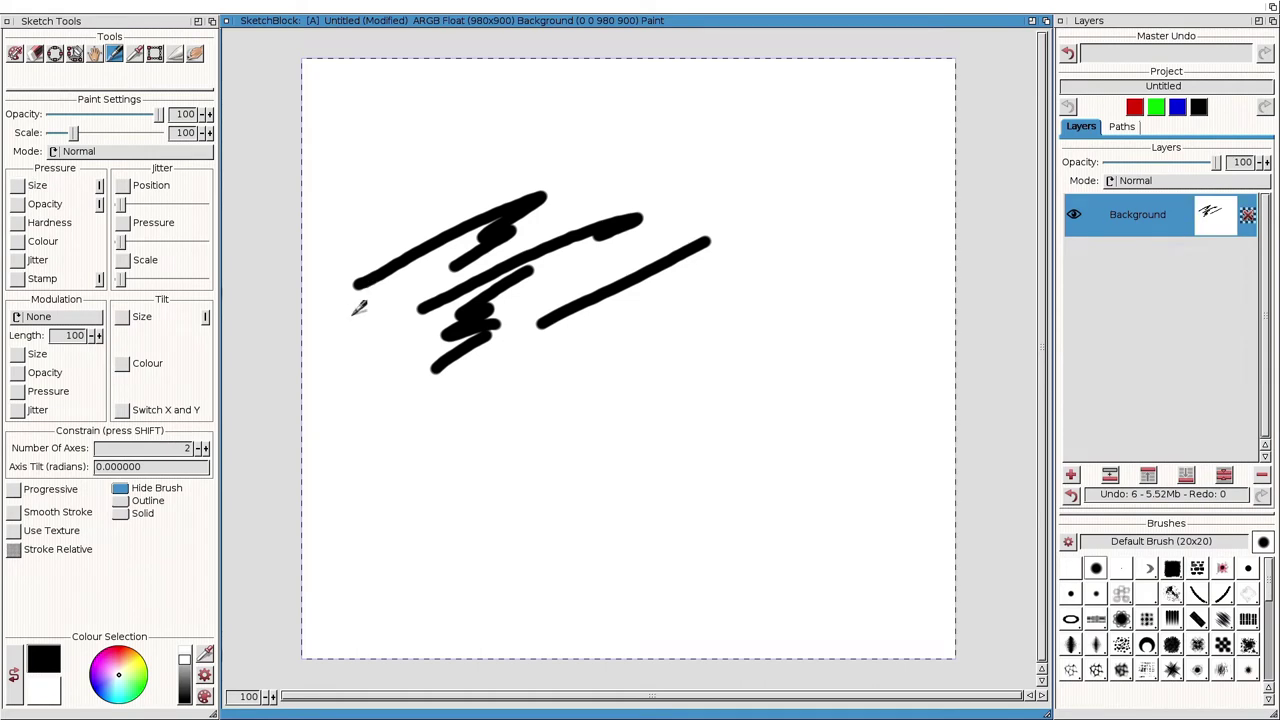
Turn on pressure control for Size and Opacity and paint varied freehand black strokes around the existing ones.
{"action": "left_click", "coordinate": [17, 185]}
{"action": "left_click", "coordinate": [17, 203]}
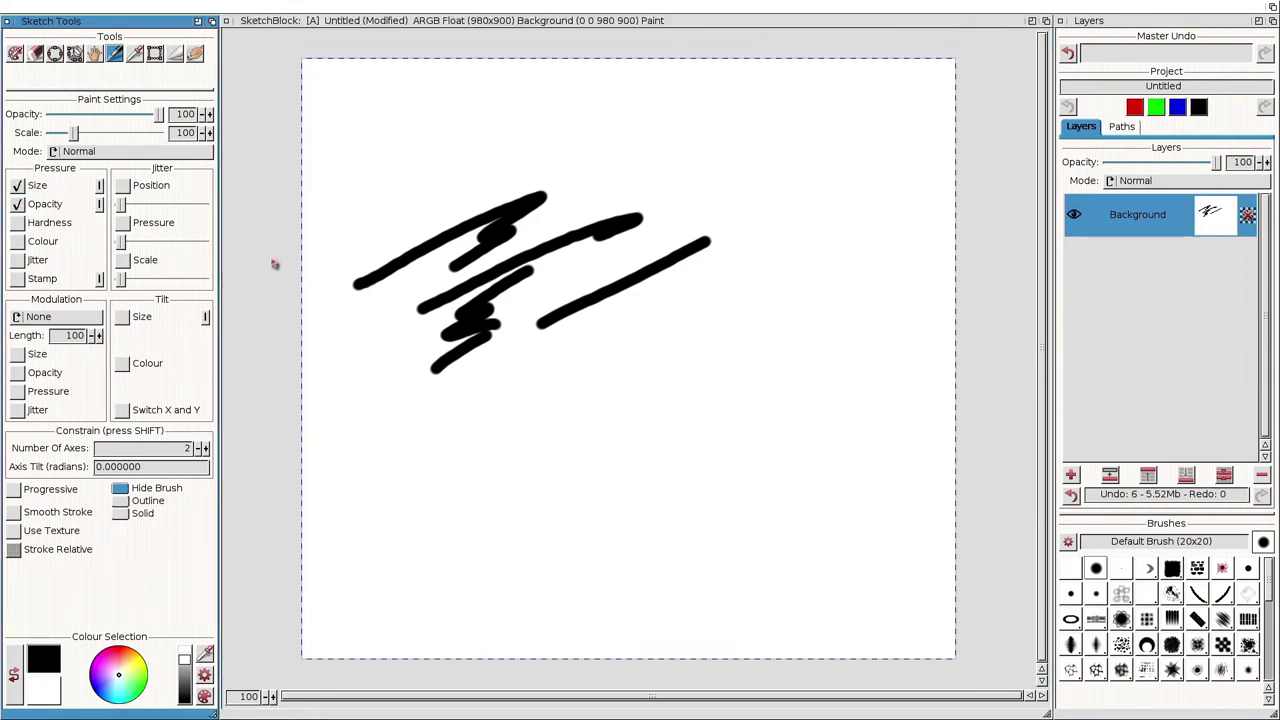
{"action": "mouse_move", "coordinate": [363, 220]}
{"action": "left_mouse_down"}
{"action": "mouse_move", "coordinate": [454, 160]}
{"action": "mouse_move", "coordinate": [478, 170]}
{"action": "left_mouse_up"}
{"action": "left_click_drag", "start_coordinate": [388, 240], "coordinate": [508, 172]}
{"action": "mouse_move", "coordinate": [374, 254]}
{"action": "left_mouse_down"}
{"action": "mouse_move", "coordinate": [545, 152]}
{"action": "mouse_move", "coordinate": [610, 175]}
{"action": "left_mouse_up"}
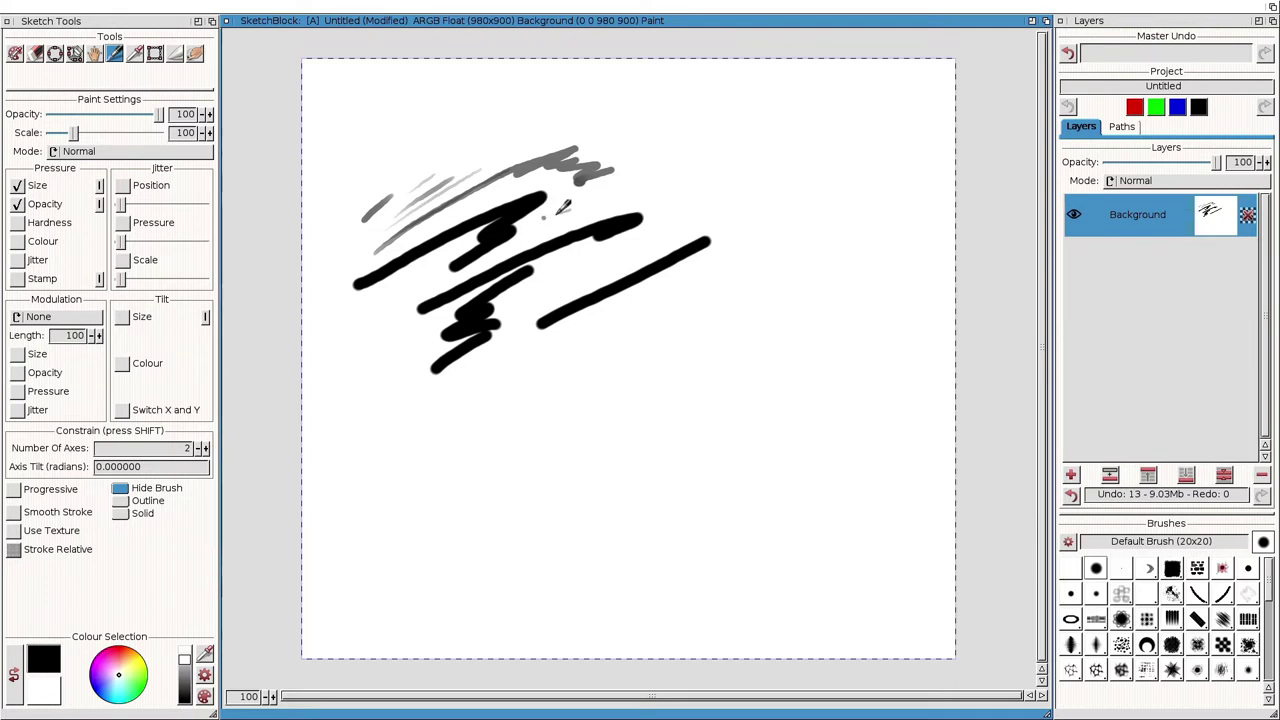
{"action": "mouse_move", "coordinate": [566, 207]}
{"action": "left_mouse_down"}
{"action": "mouse_move", "coordinate": [686, 160]}
{"action": "mouse_move", "coordinate": [690, 197]}
{"action": "left_mouse_up"}
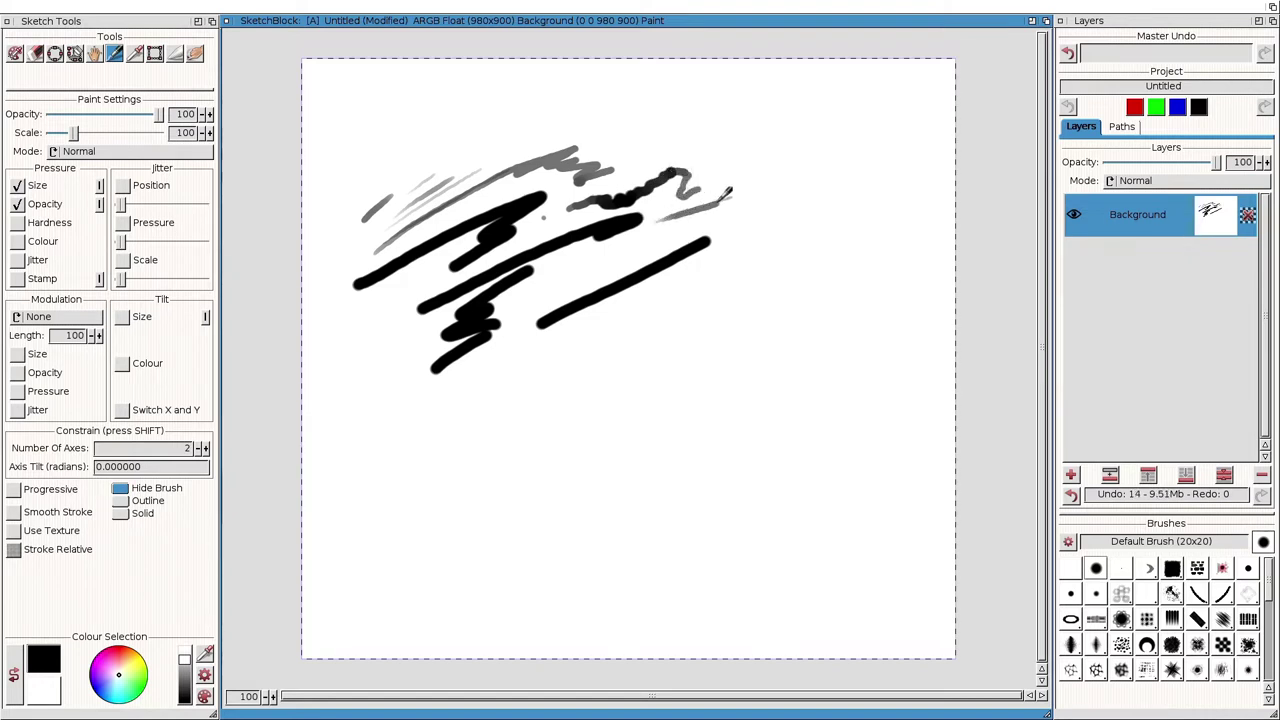
{"action": "mouse_move", "coordinate": [640, 238]}
{"action": "left_mouse_down"}
{"action": "mouse_move", "coordinate": [746, 202]}
{"action": "mouse_move", "coordinate": [688, 197]}
{"action": "left_mouse_up"}
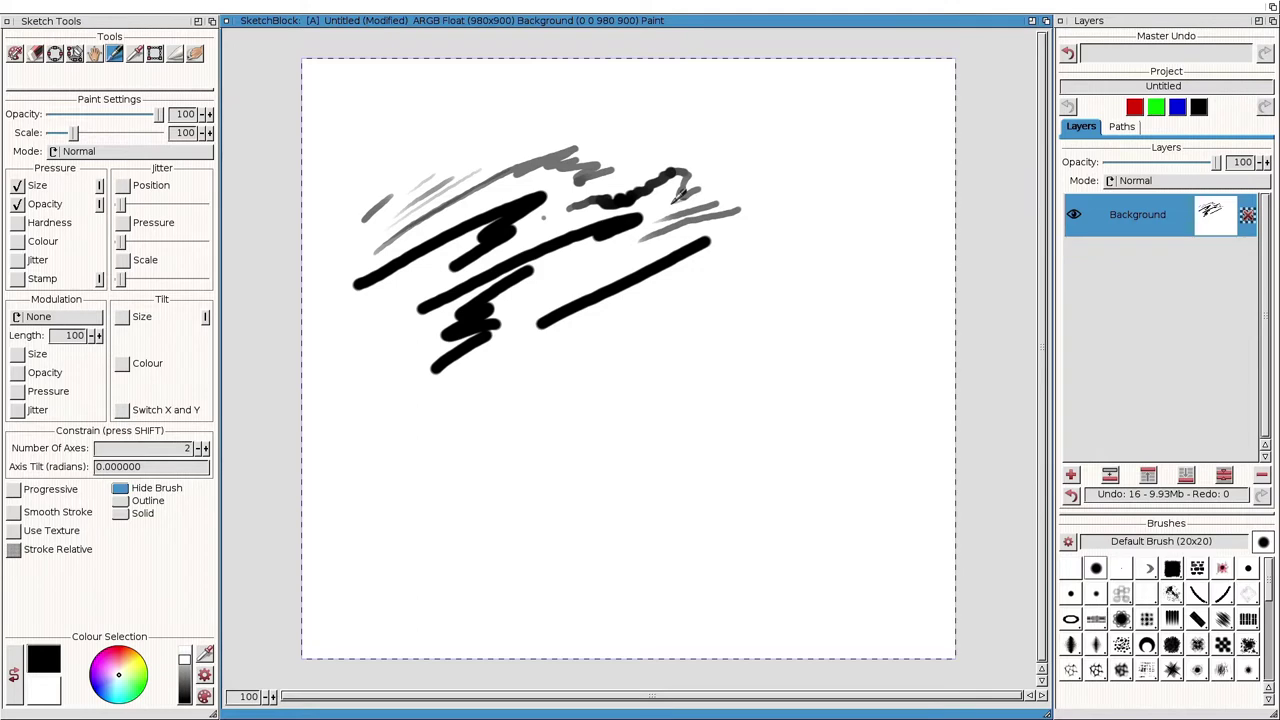
{"action": "mouse_move", "coordinate": [620, 160]}
{"action": "left_mouse_down"}
{"action": "mouse_move", "coordinate": [670, 135]}
{"action": "mouse_move", "coordinate": [735, 130]}
{"action": "mouse_move", "coordinate": [765, 188]}
{"action": "left_mouse_up"}
{"action": "mouse_move", "coordinate": [383, 436]}
{"action": "left_mouse_down"}
{"action": "mouse_move", "coordinate": [480, 368]}
{"action": "mouse_move", "coordinate": [567, 338]}
{"action": "left_mouse_up"}
Set the paint colour to red and paint short diagonal strokes over and below the lower black strokes.
{"action": "left_click", "coordinate": [119, 651]}
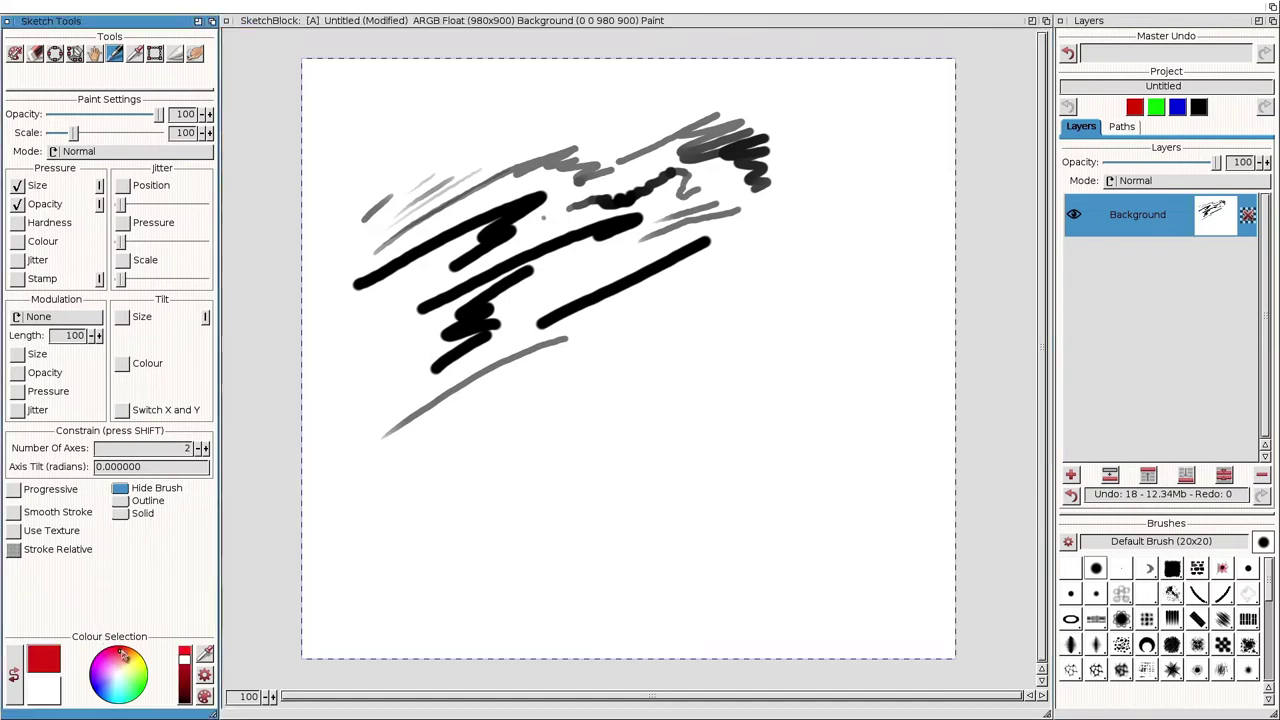
{"action": "left_click_drag", "start_coordinate": [375, 381], "coordinate": [452, 340]}
{"action": "left_click_drag", "start_coordinate": [380, 440], "coordinate": [478, 366]}
{"action": "mouse_move", "coordinate": [425, 450]}
{"action": "left_mouse_down"}
{"action": "mouse_move", "coordinate": [500, 398]}
{"action": "mouse_move", "coordinate": [515, 370]}
{"action": "left_mouse_up"}
{"action": "left_click_drag", "start_coordinate": [450, 415], "coordinate": [505, 378]}
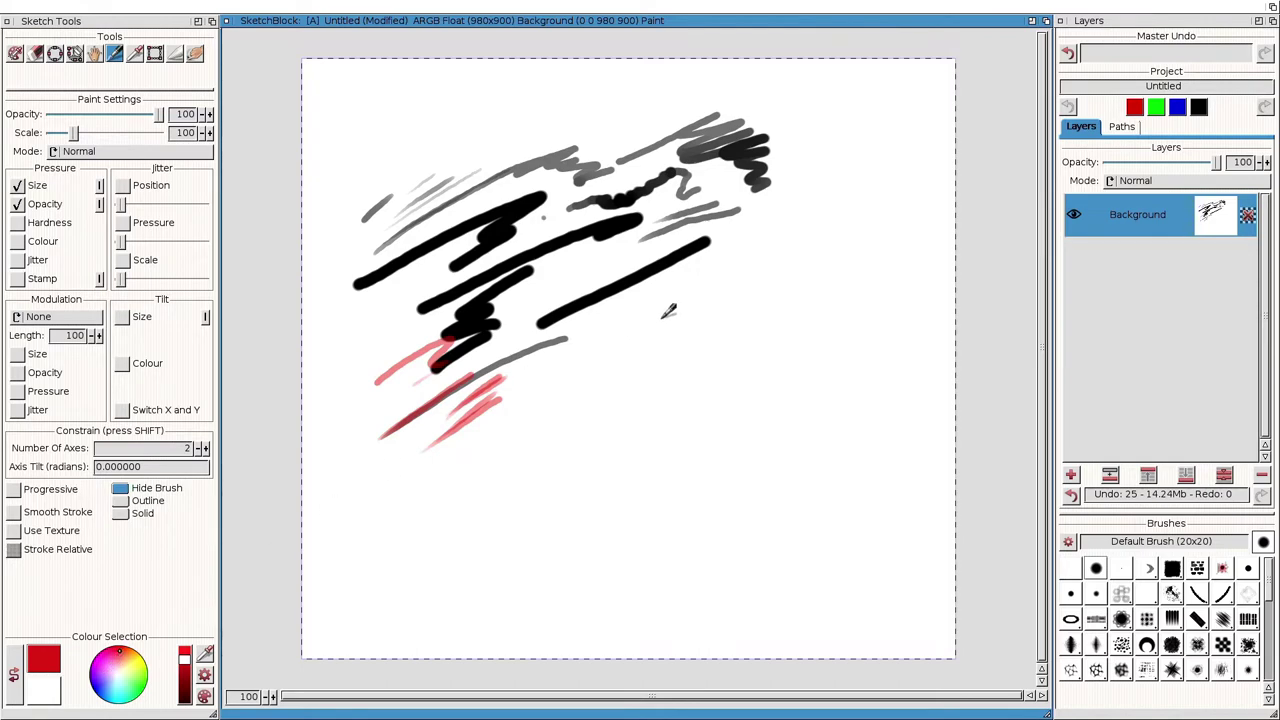
Draw a freehand red cartoon face with nose, chin, ear, round eyes and zigzag hair in the canvas's right half.
{"action": "mouse_move", "coordinate": [622, 332]}
{"action": "left_mouse_down"}
{"action": "mouse_move", "coordinate": [683, 367]}
{"action": "mouse_move", "coordinate": [832, 338]}
{"action": "mouse_move", "coordinate": [792, 346]}
{"action": "left_mouse_up"}
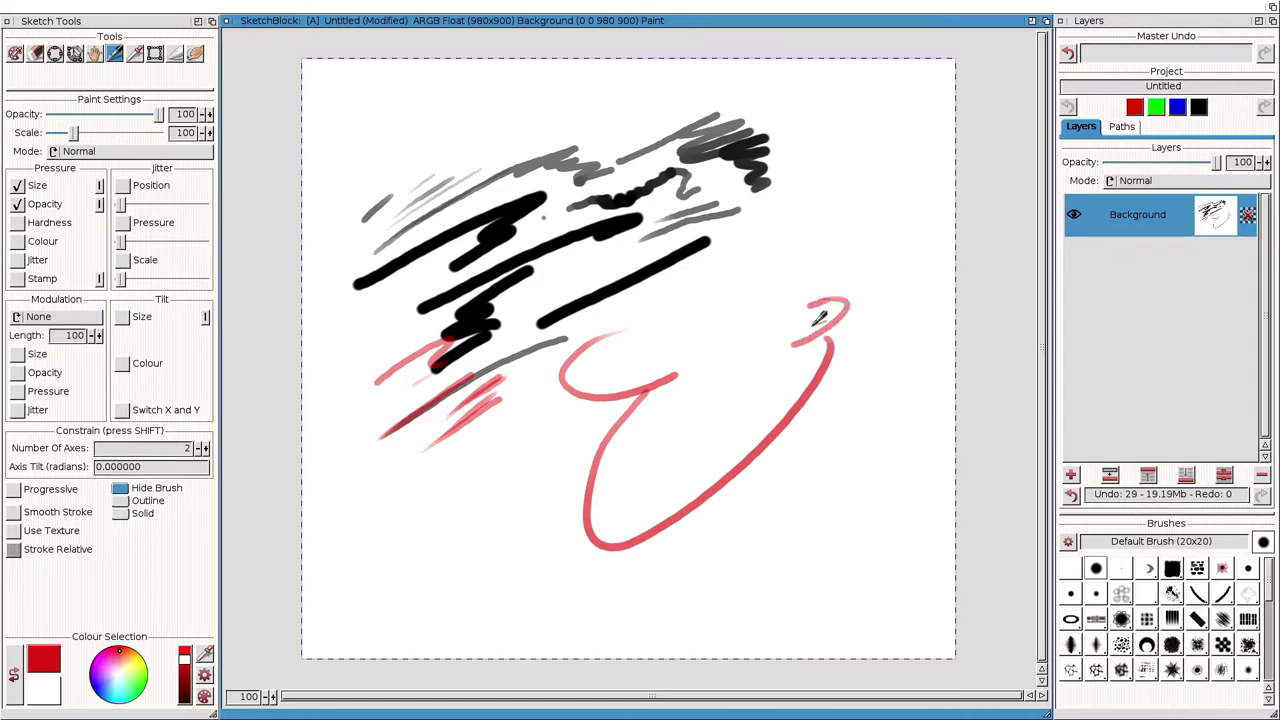
{"action": "mouse_move", "coordinate": [645, 298]}
{"action": "left_mouse_down"}
{"action": "mouse_move", "coordinate": [636, 310]}
{"action": "mouse_move", "coordinate": [760, 246]}
{"action": "mouse_move", "coordinate": [956, 236]}
{"action": "left_mouse_up"}
{"action": "mouse_move", "coordinate": [745, 282]}
{"action": "left_mouse_down"}
{"action": "mouse_move", "coordinate": [892, 258]}
{"action": "mouse_move", "coordinate": [840, 280]}
{"action": "mouse_move", "coordinate": [880, 276]}
{"action": "left_mouse_up"}
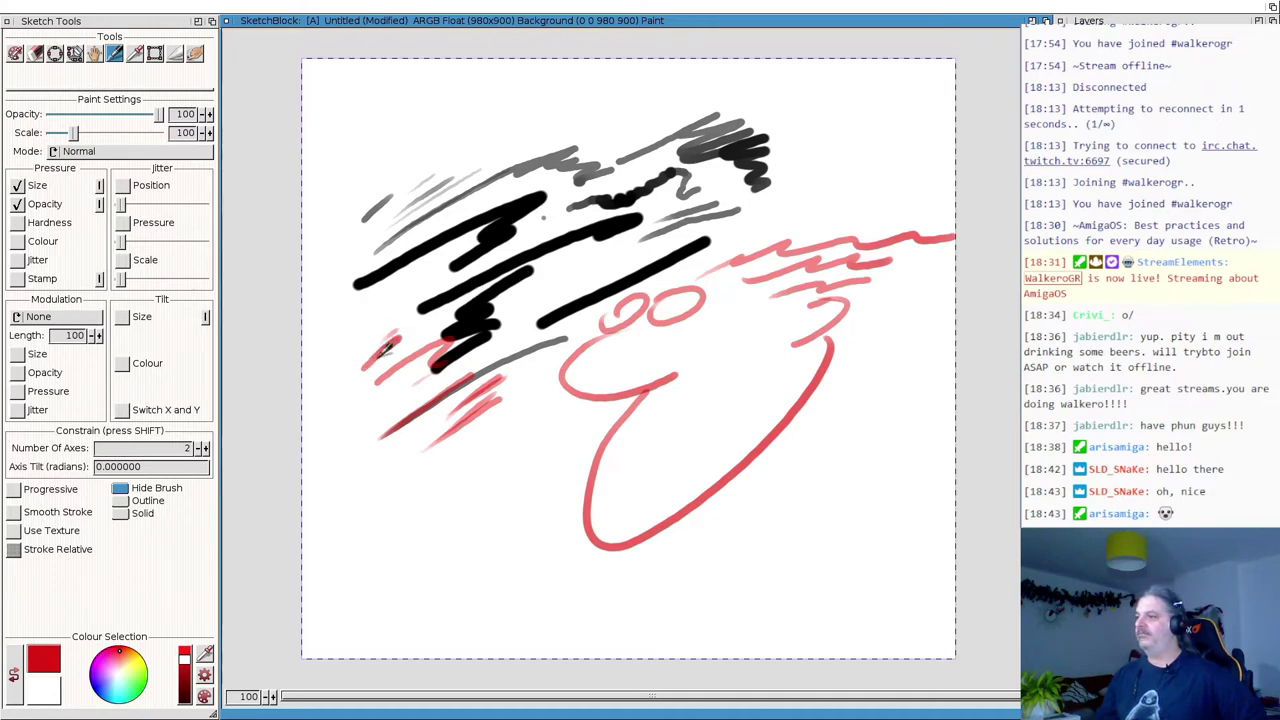
Paint more short freehand red strokes beside the lower-left red marks and diagonally above the upper-left grey strokes.
{"action": "left_click_drag", "start_coordinate": [388, 347], "coordinate": [350, 415]}
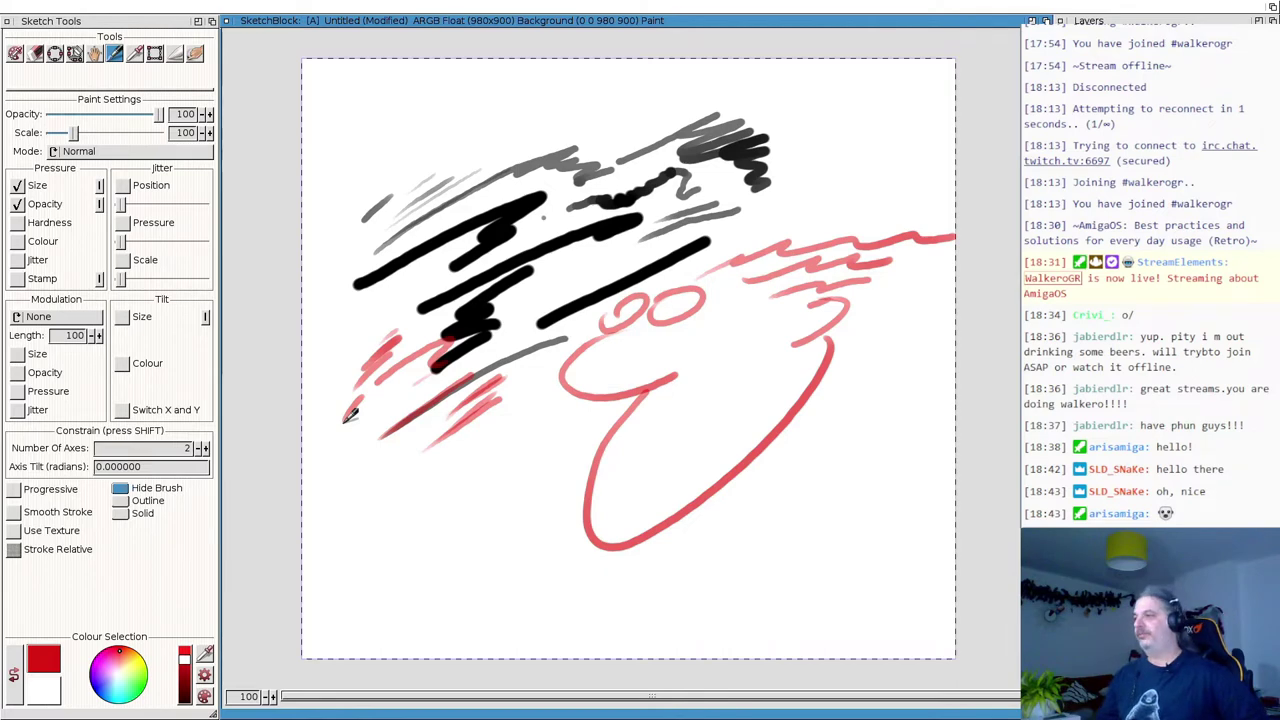
{"action": "mouse_move", "coordinate": [337, 356]}
{"action": "left_mouse_down"}
{"action": "mouse_move", "coordinate": [358, 318]}
{"action": "mouse_move", "coordinate": [365, 333]}
{"action": "mouse_move", "coordinate": [386, 326]}
{"action": "left_mouse_up"}
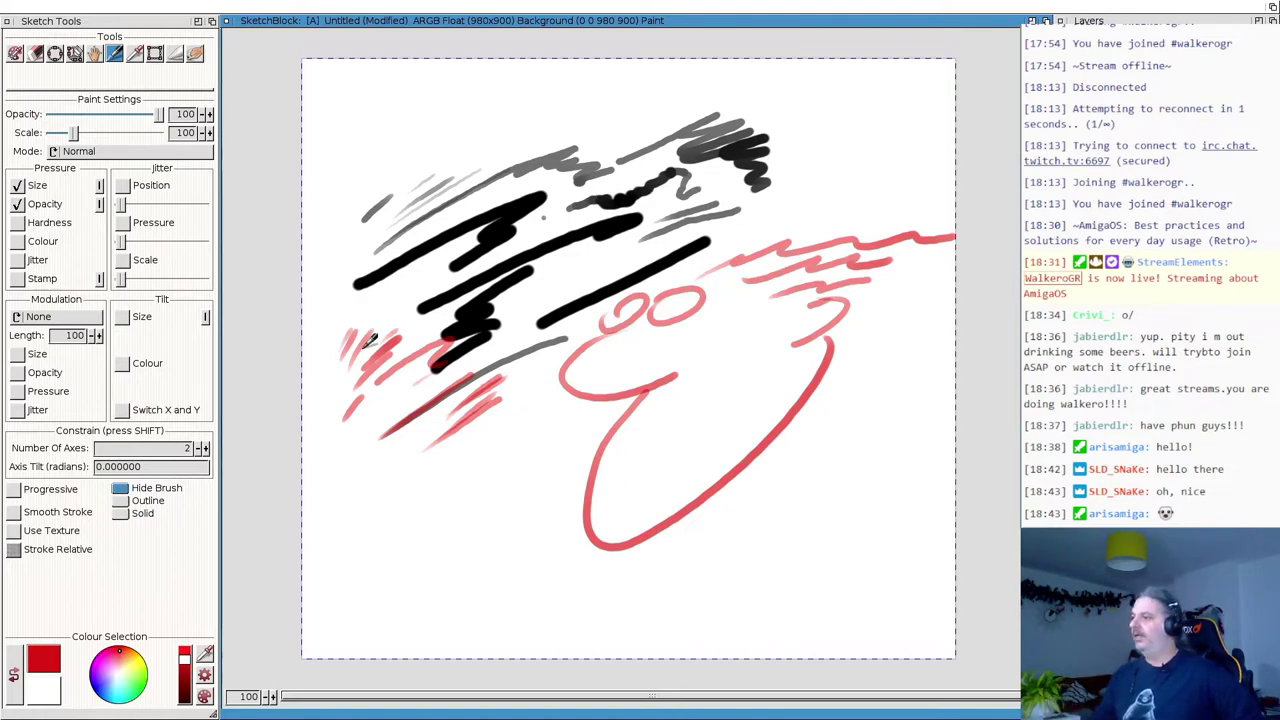
{"action": "left_click_drag", "start_coordinate": [348, 214], "coordinate": [455, 131]}
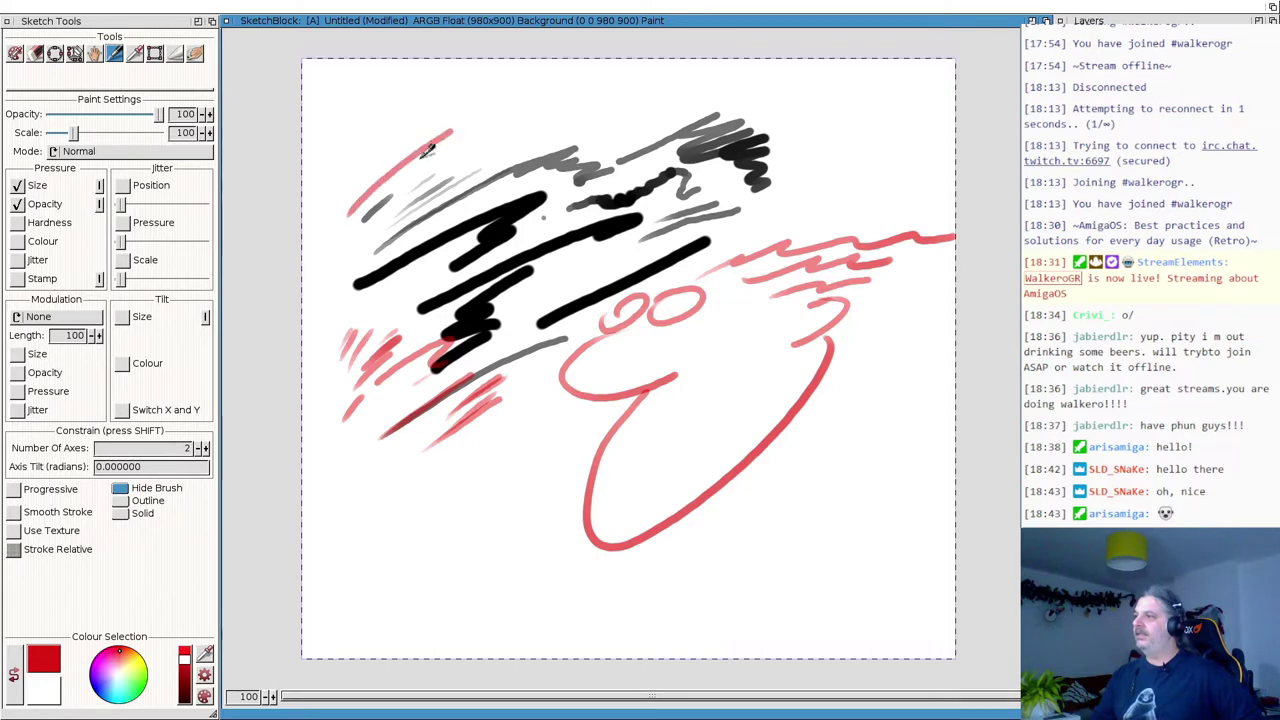
{"action": "mouse_move", "coordinate": [405, 180]}
{"action": "left_mouse_down"}
{"action": "mouse_move", "coordinate": [478, 130]}
{"action": "mouse_move", "coordinate": [503, 138]}
{"action": "left_mouse_up"}
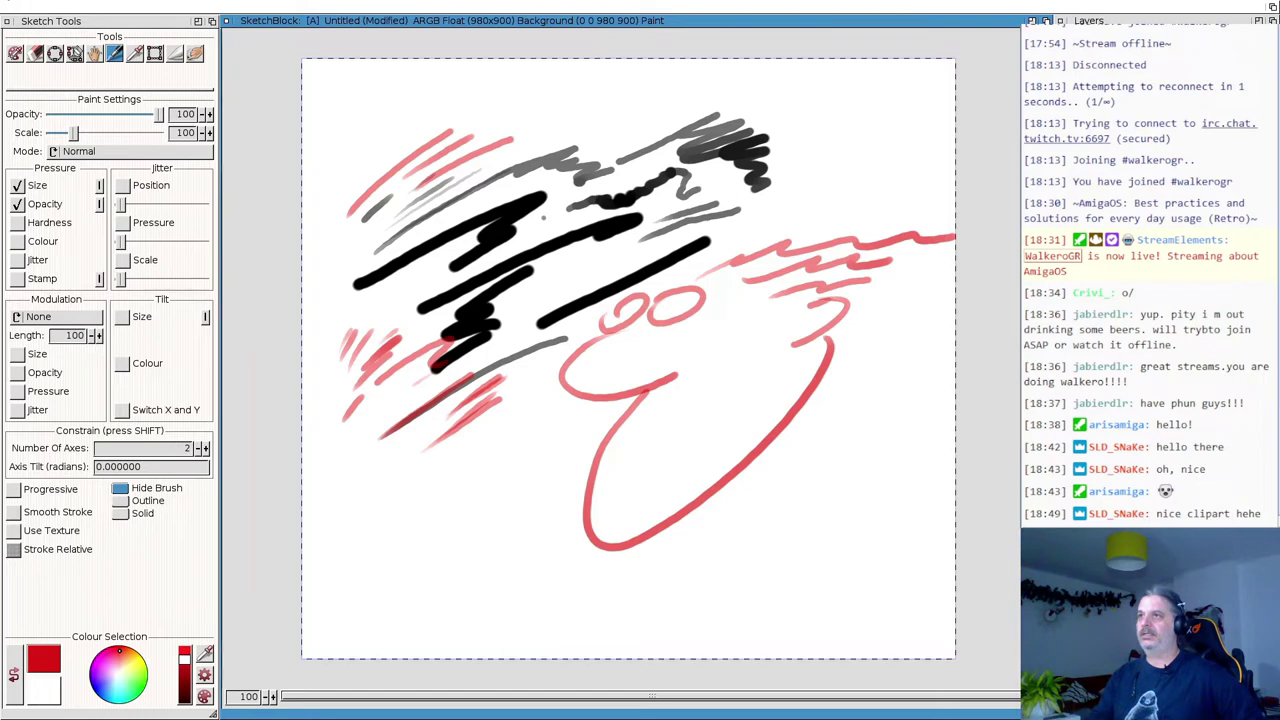
Quit SketchBlock without saving the modified sketch.
{"action": "right_click", "coordinate": [22, 6]}
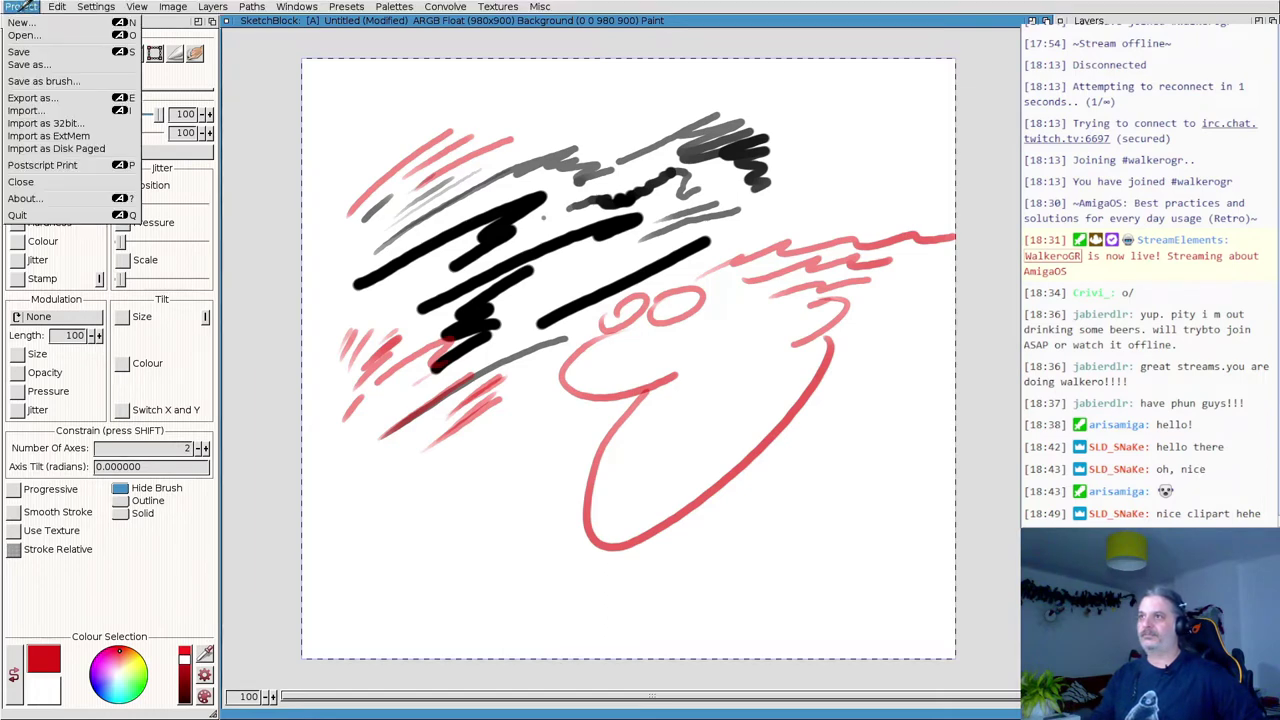
{"action": "left_click", "coordinate": [48, 214]}
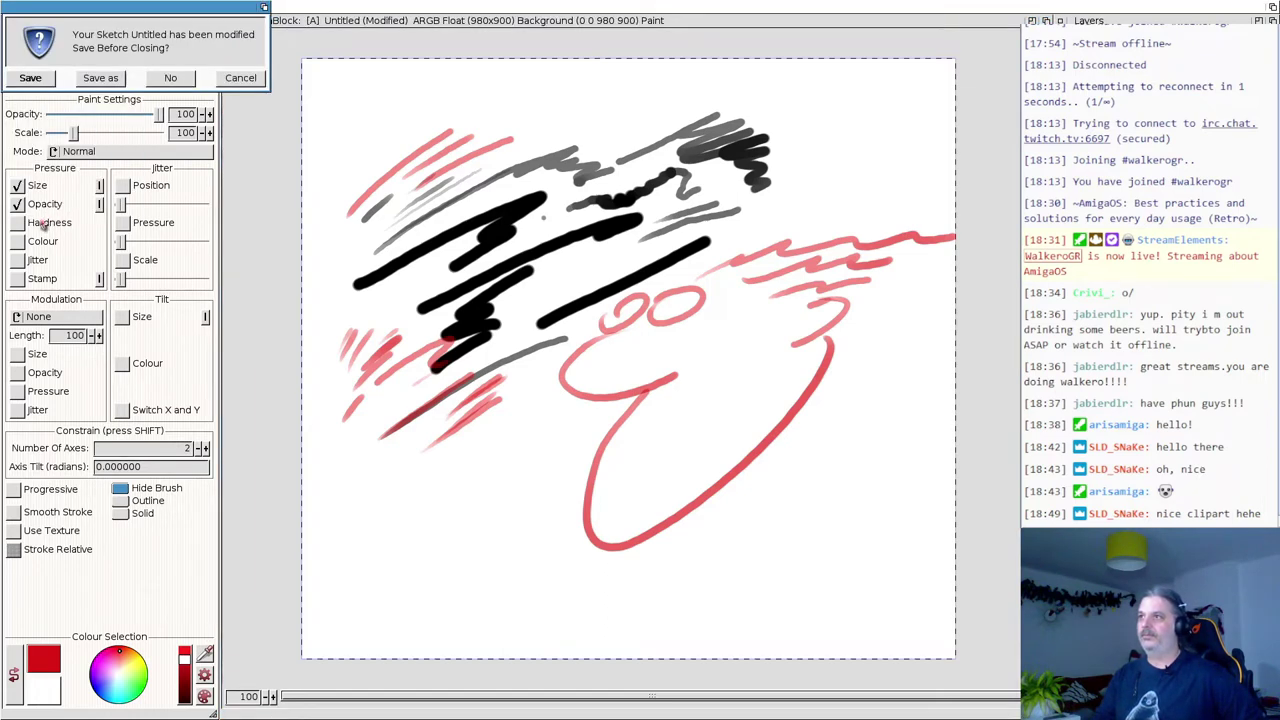
{"action": "left_click", "coordinate": [171, 79]}
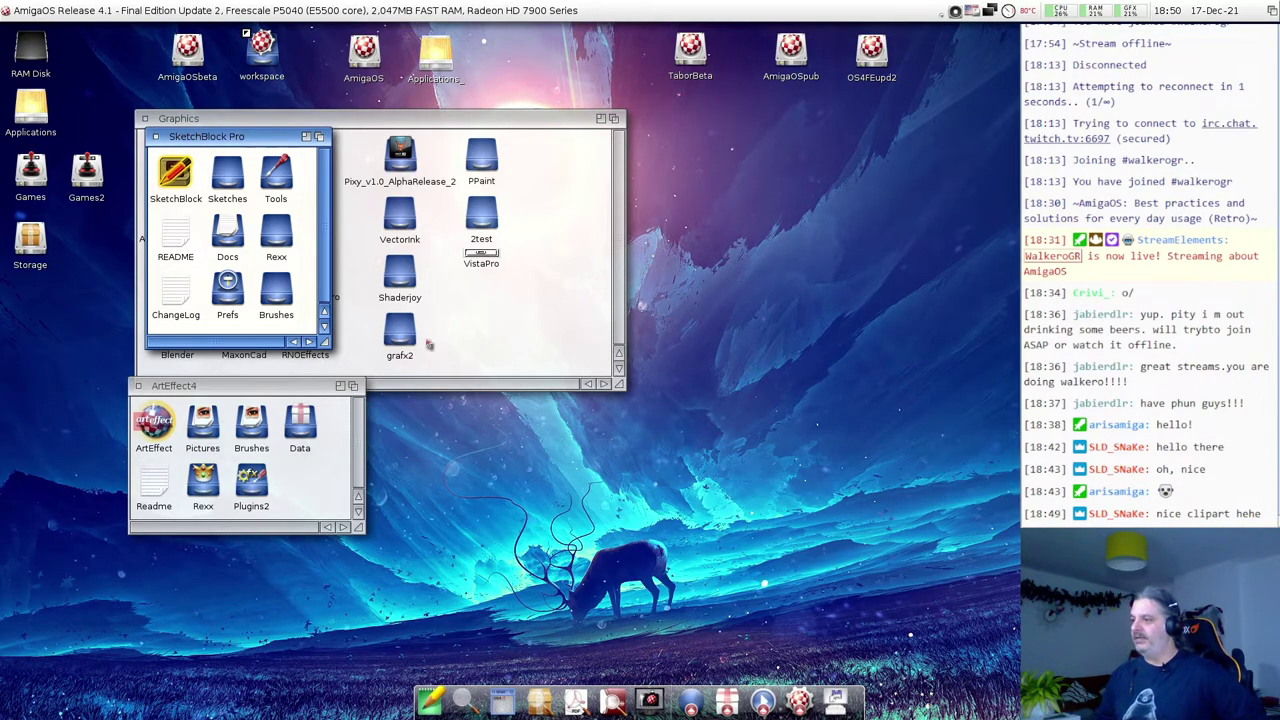
Show the ugtablet commodity's interface through Exchange and examine its Range X and Range Y settings.
{"action": "right_click", "coordinate": [431, 436]}
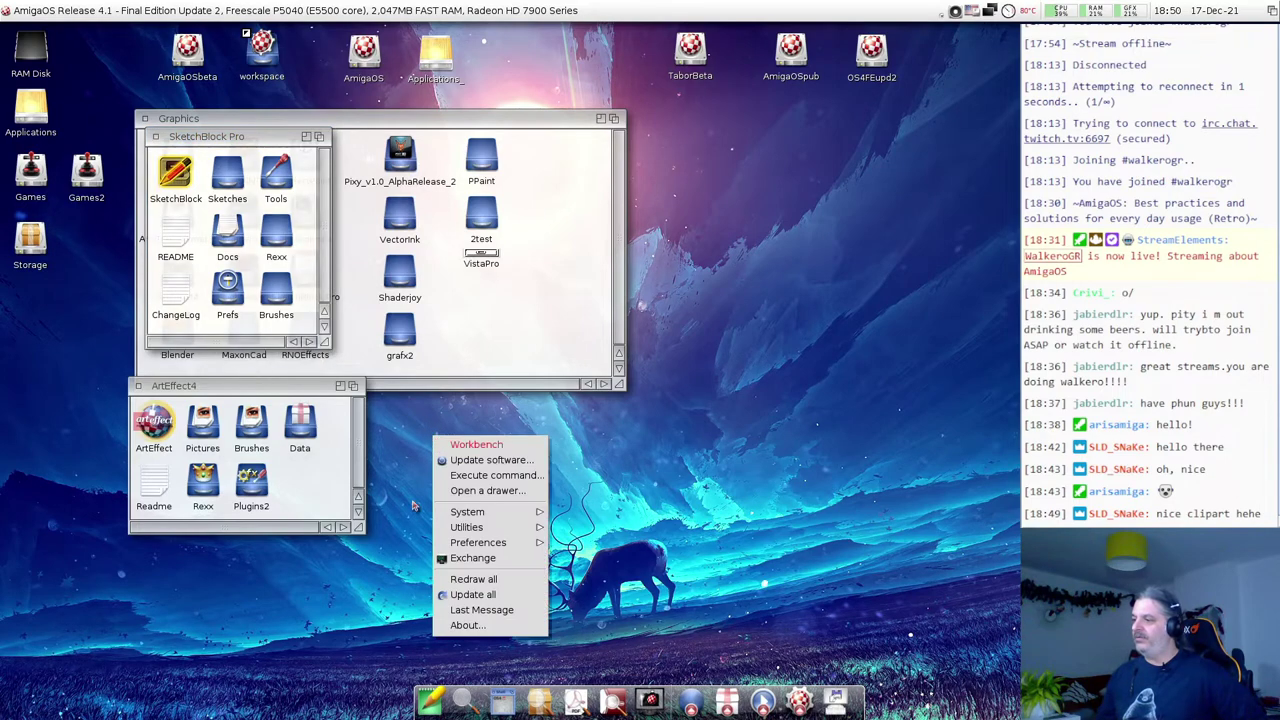
{"action": "left_click", "coordinate": [465, 558]}
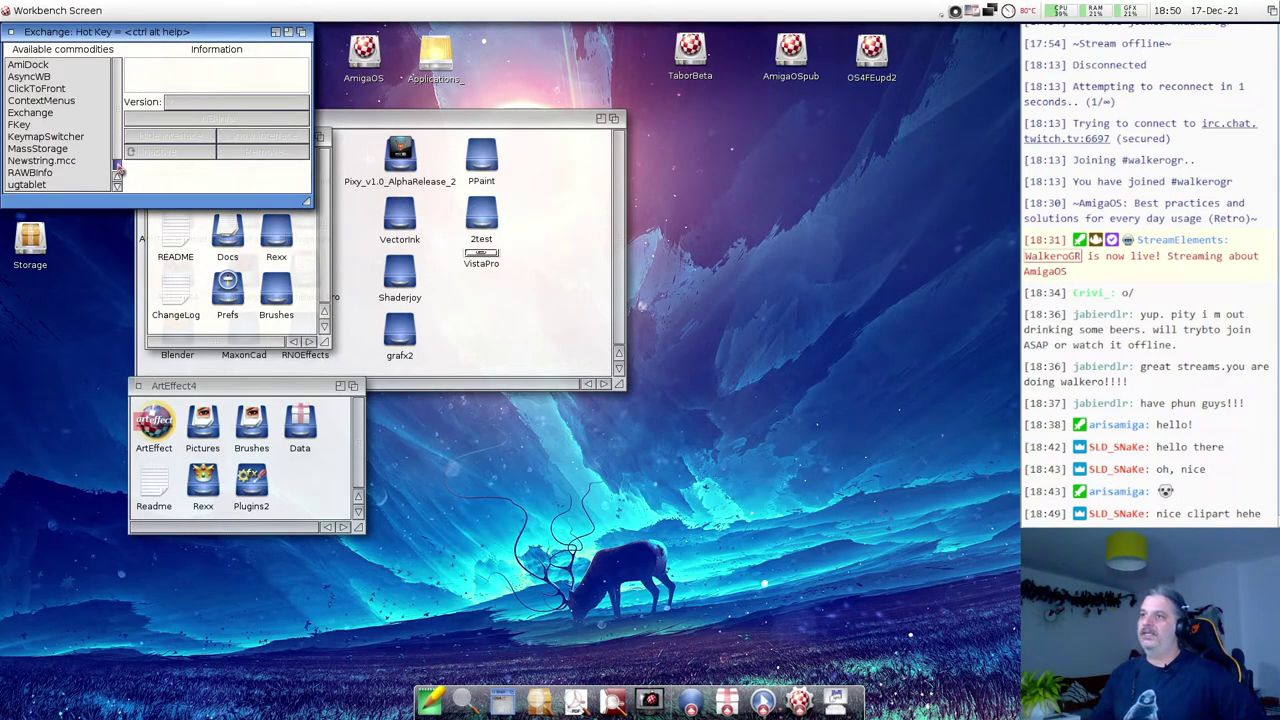
{"action": "scroll", "coordinate": [117, 168], "scroll_direction": "down", "scroll_amount": 1}
{"action": "left_click", "coordinate": [40, 172]}
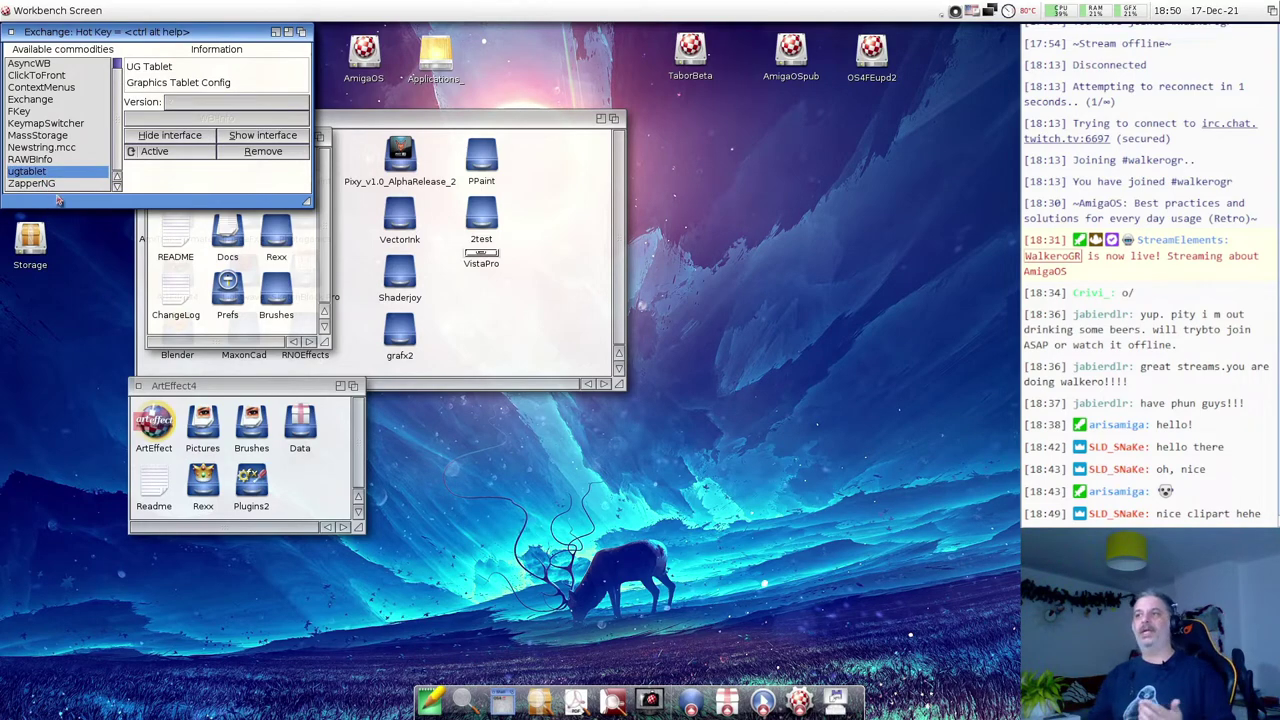
{"action": "left_click", "coordinate": [240, 135]}
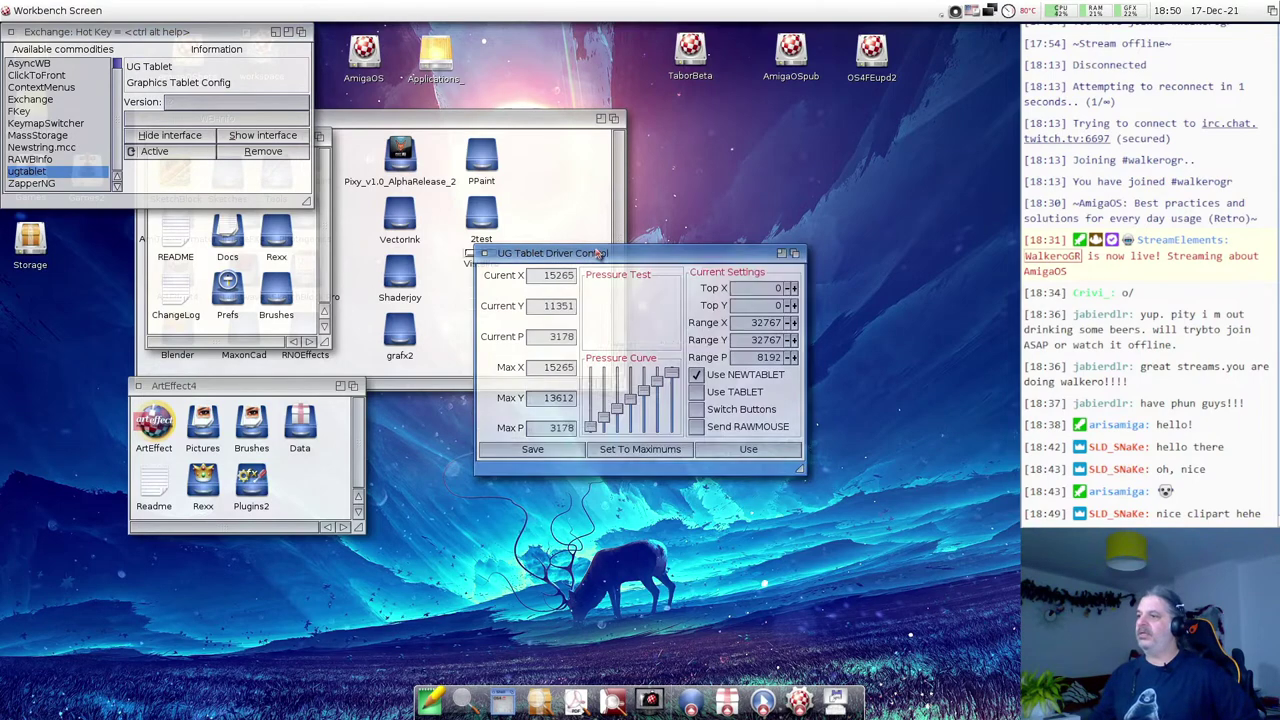
{"action": "left_click_drag", "start_coordinate": [598, 252], "coordinate": [316, 141]}
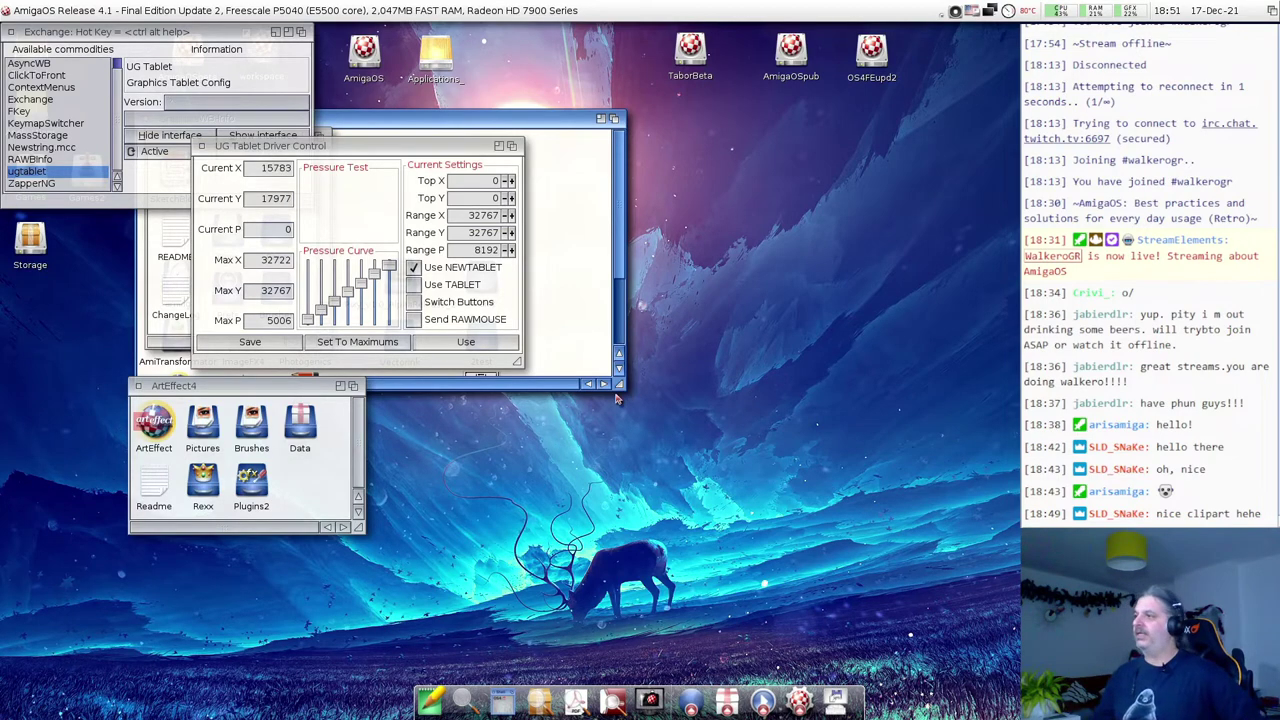
{"action": "left_click", "coordinate": [485, 220]}
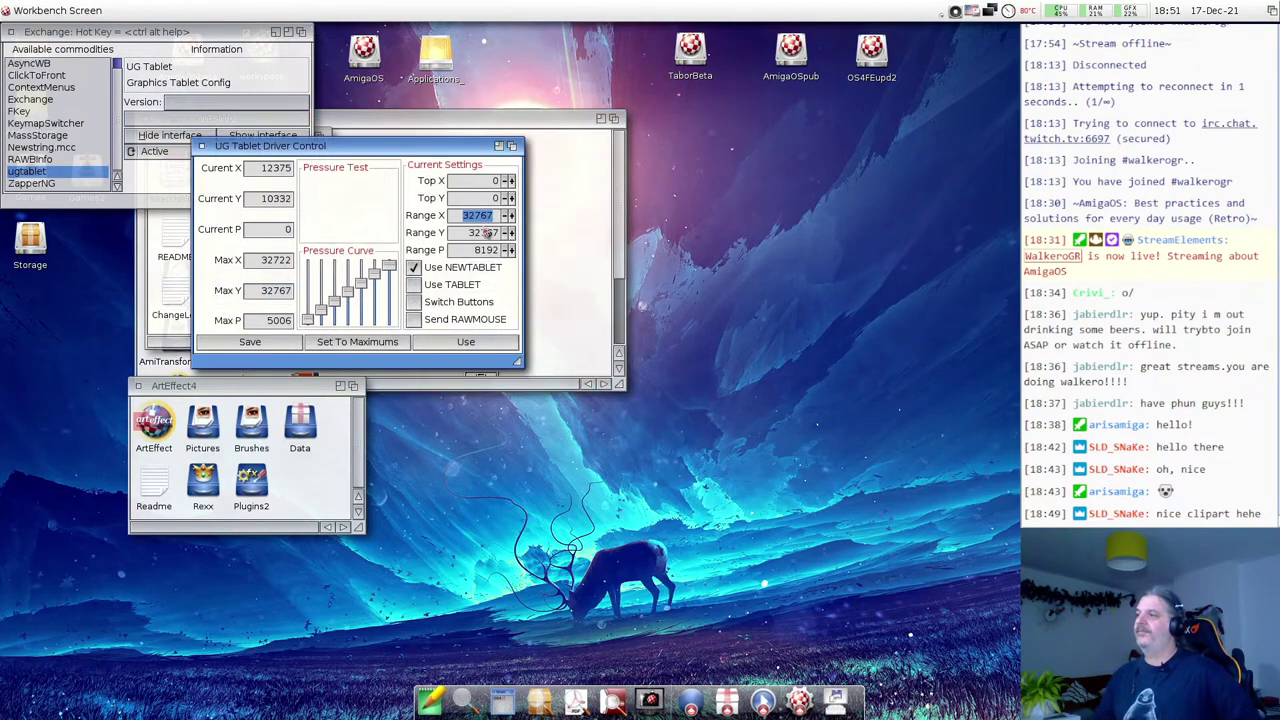
{"action": "left_click", "coordinate": [468, 234]}
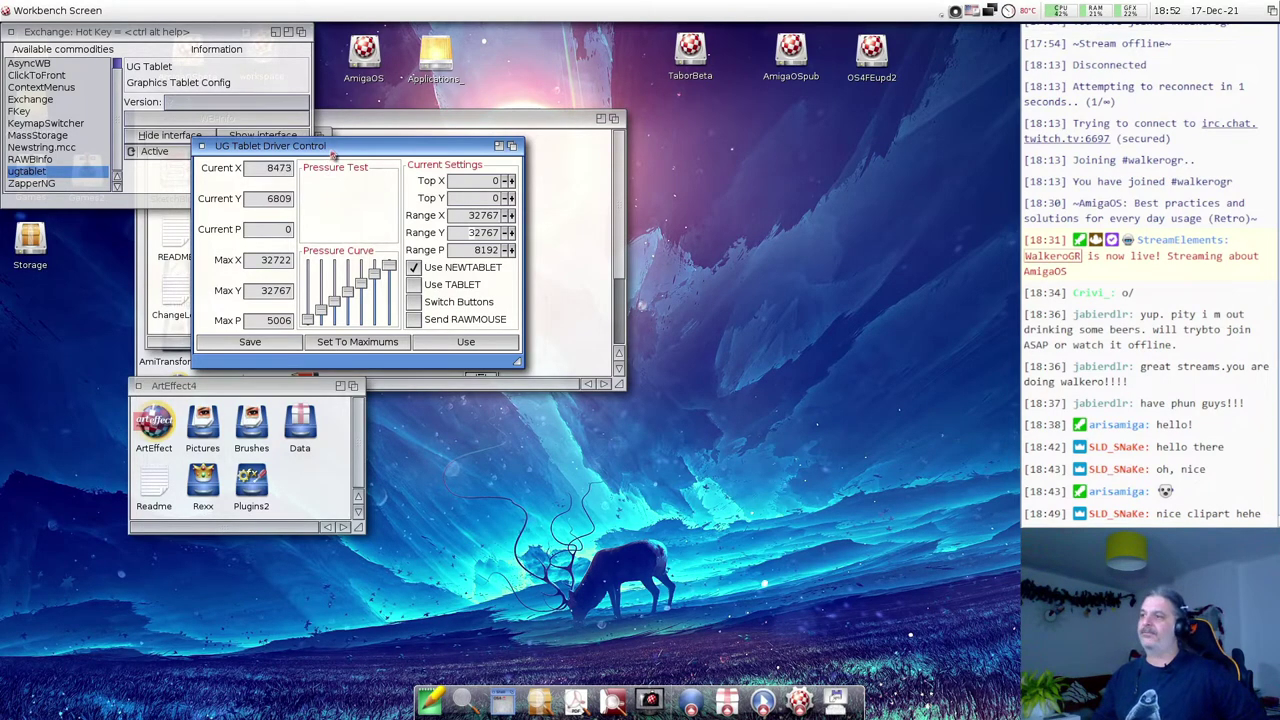
Move the driver control and Exchange windows aside and open Readme.txt from the UGTablet drawer on the RAM Disk.
{"action": "left_click_drag", "start_coordinate": [333, 152], "coordinate": [610, 175]}
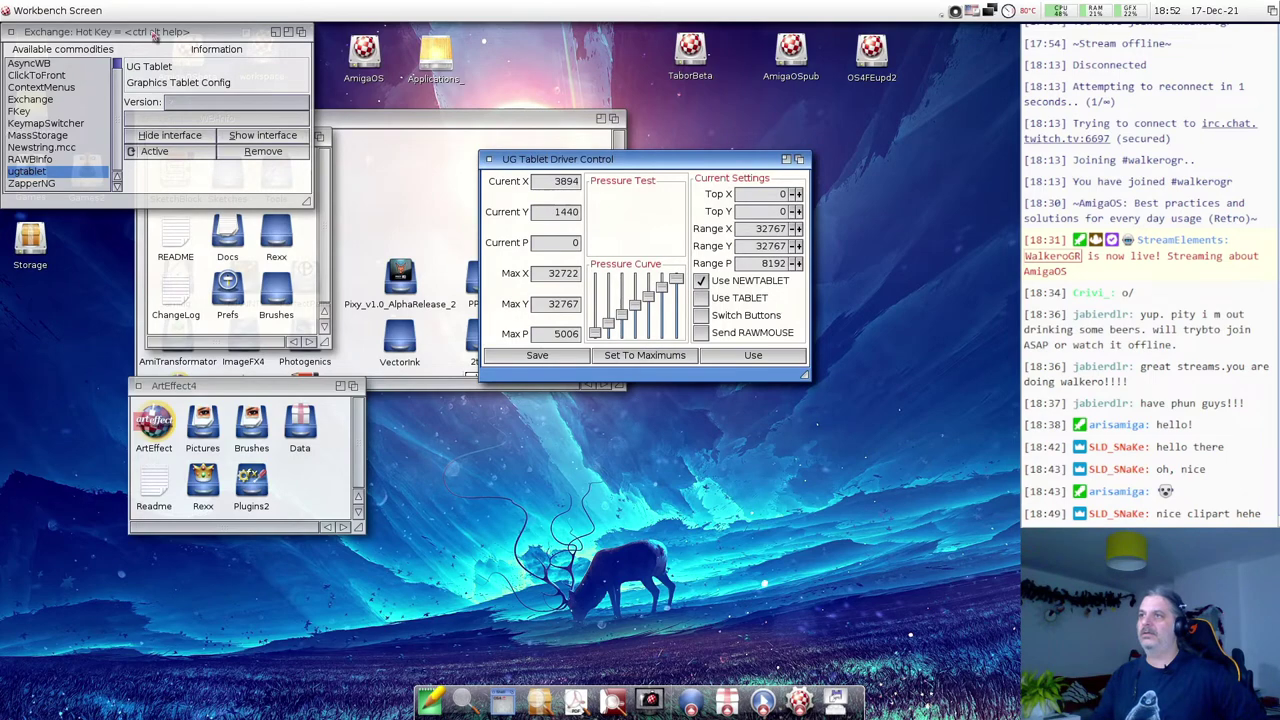
{"action": "left_click_drag", "start_coordinate": [120, 31], "coordinate": [144, 119]}
{"action": "left_click", "coordinate": [31, 53]}
{"action": "double_click", "coordinate": [31, 53]}
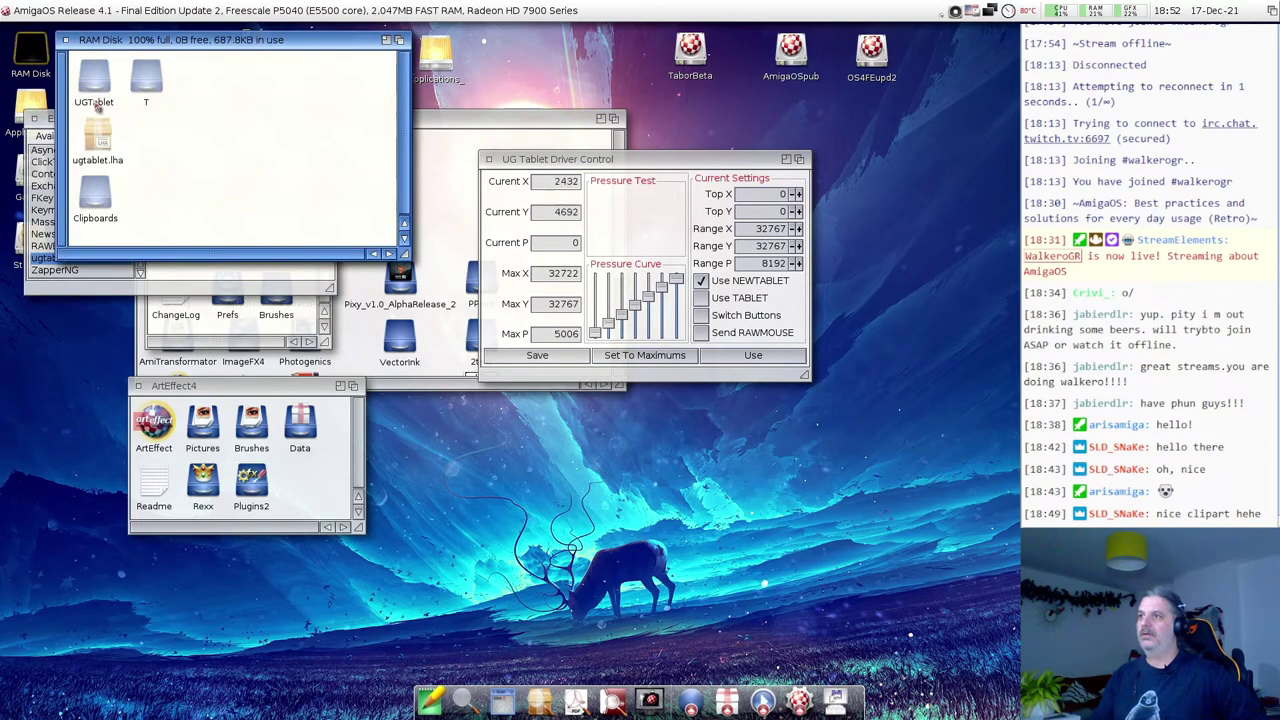
{"action": "left_click", "coordinate": [95, 82]}
{"action": "double_click", "coordinate": [95, 82]}
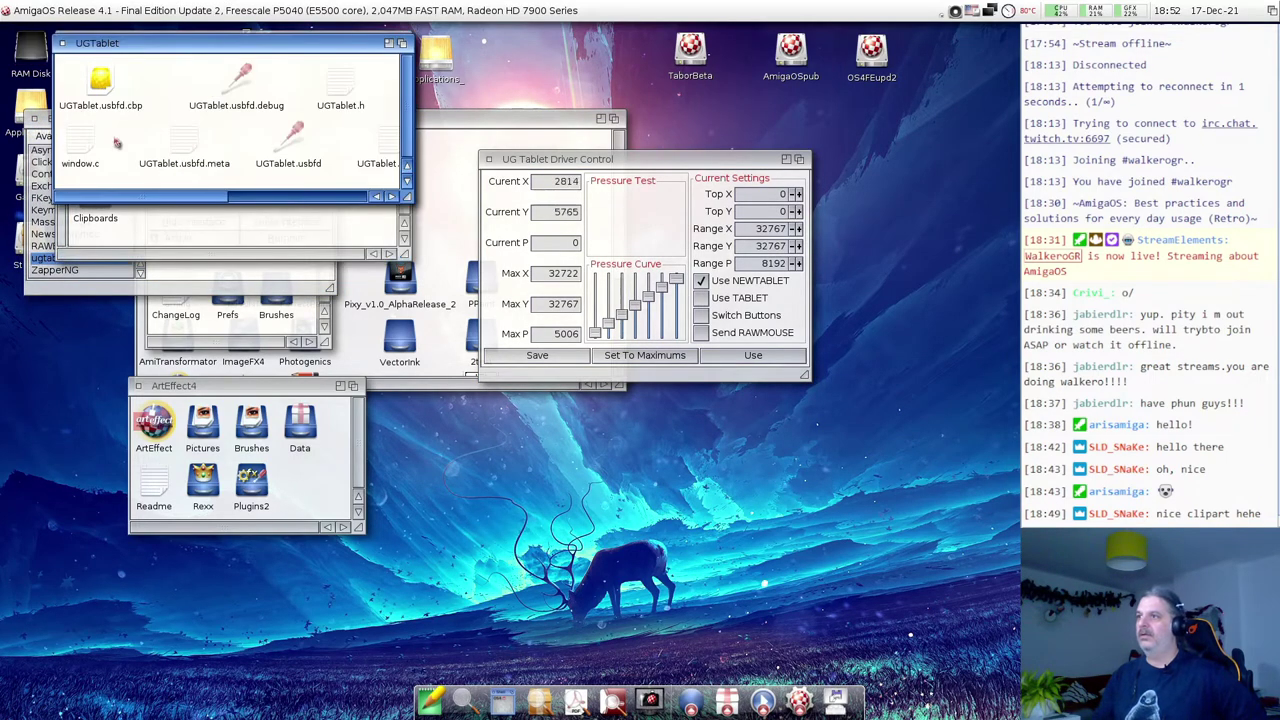
{"action": "left_click", "coordinate": [258, 196]}
{"action": "left_click_drag", "start_coordinate": [258, 198], "coordinate": [244, 198]}
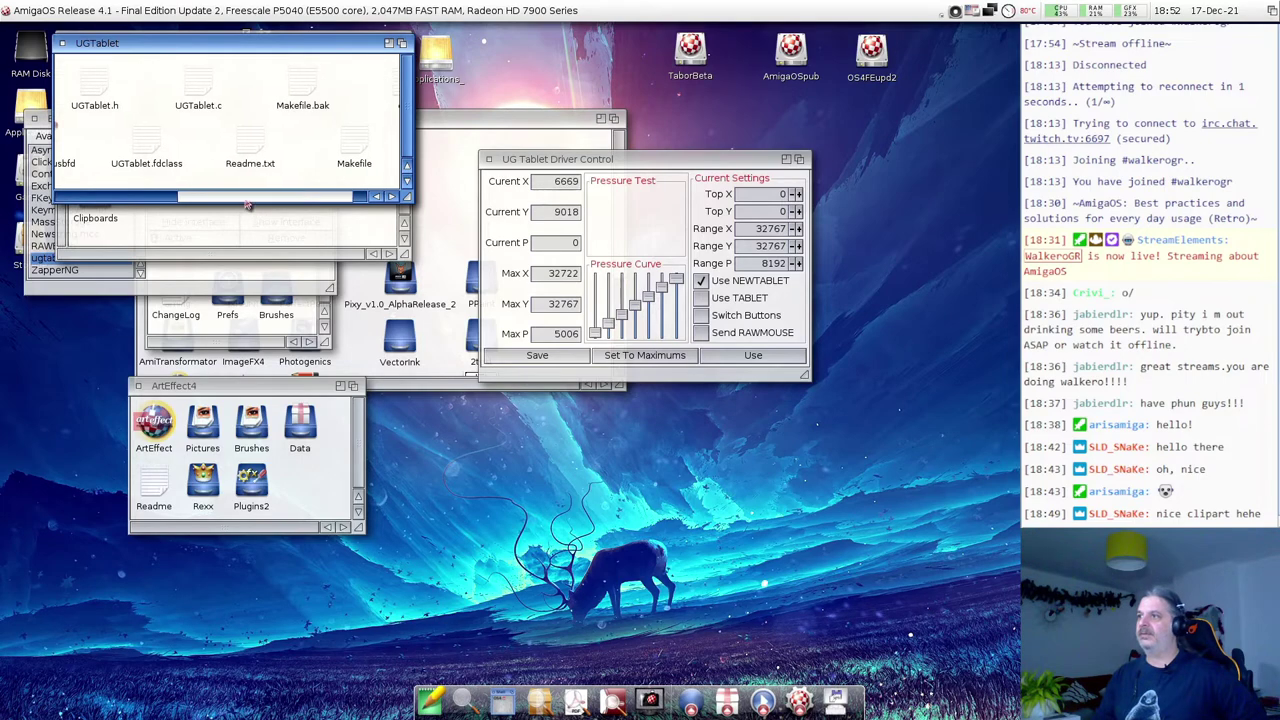
{"action": "double_click", "coordinate": [250, 140]}
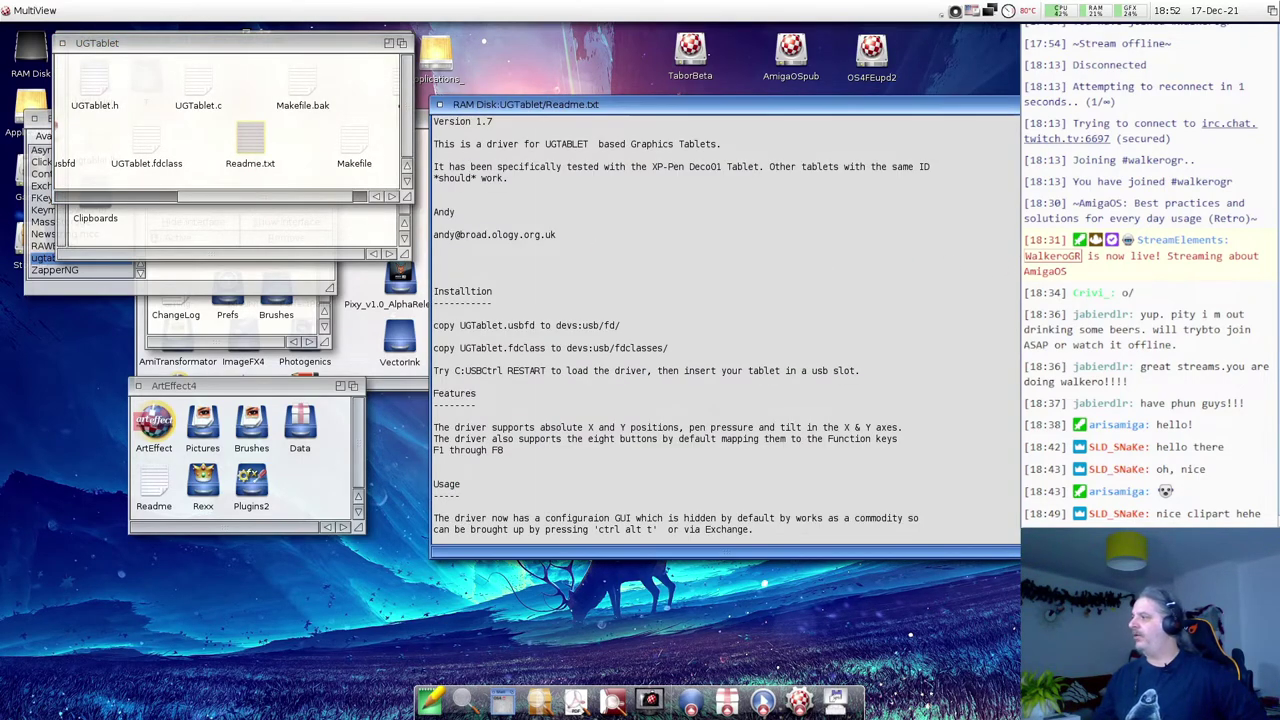
Read the UGTablet readme's installation, usage and compatible-tablet sections, highlighting the installation instructions.
{"action": "scroll", "coordinate": [714, 206], "scroll_direction": "down", "scroll_amount": 9}
{"action": "scroll", "coordinate": [714, 206], "scroll_direction": "up", "scroll_amount": 6}
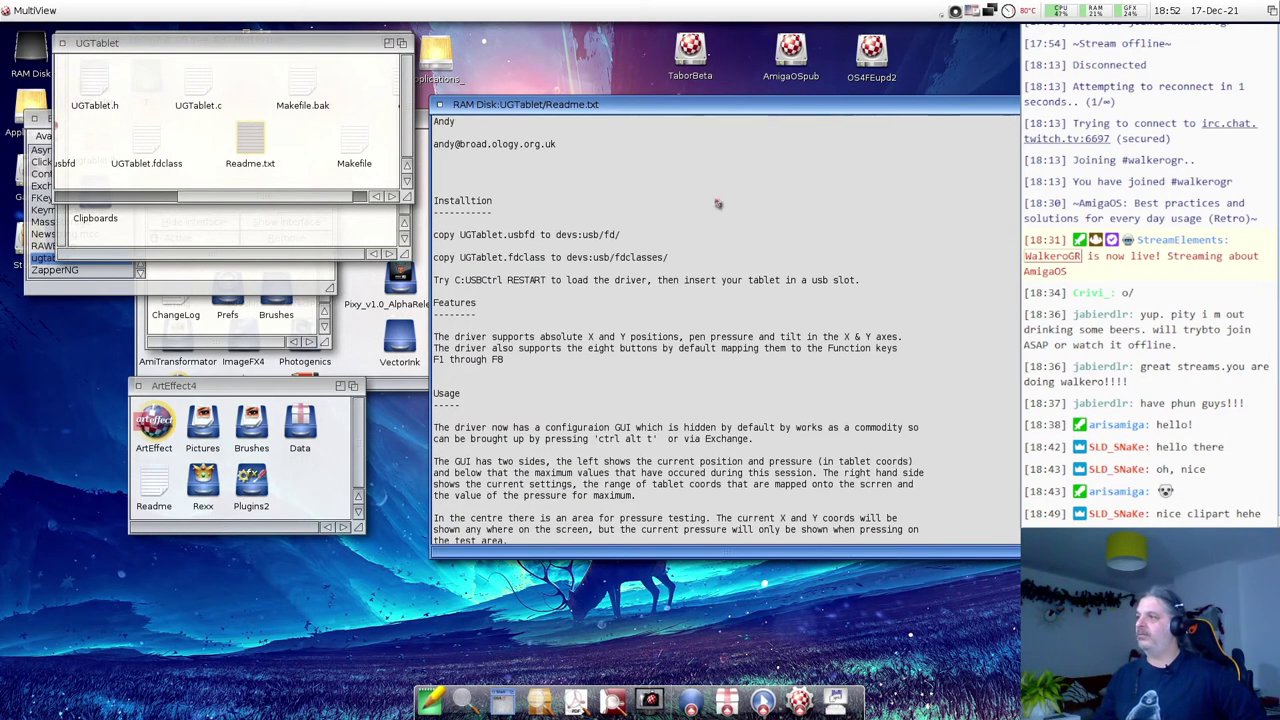
{"action": "left_click_drag", "start_coordinate": [546, 216], "coordinate": [586, 308]}
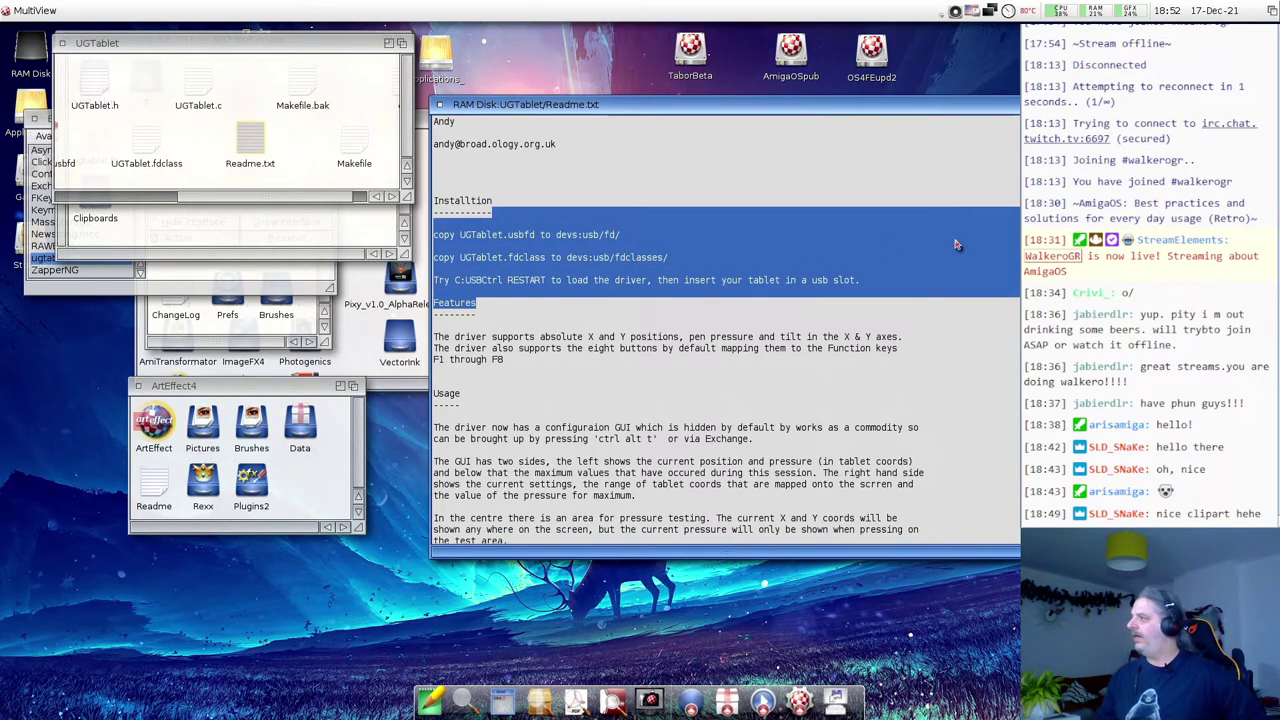
{"action": "scroll", "coordinate": [725, 330], "scroll_direction": "down", "scroll_amount": 10}
{"action": "scroll", "coordinate": [725, 330], "scroll_direction": "up", "scroll_amount": 3}
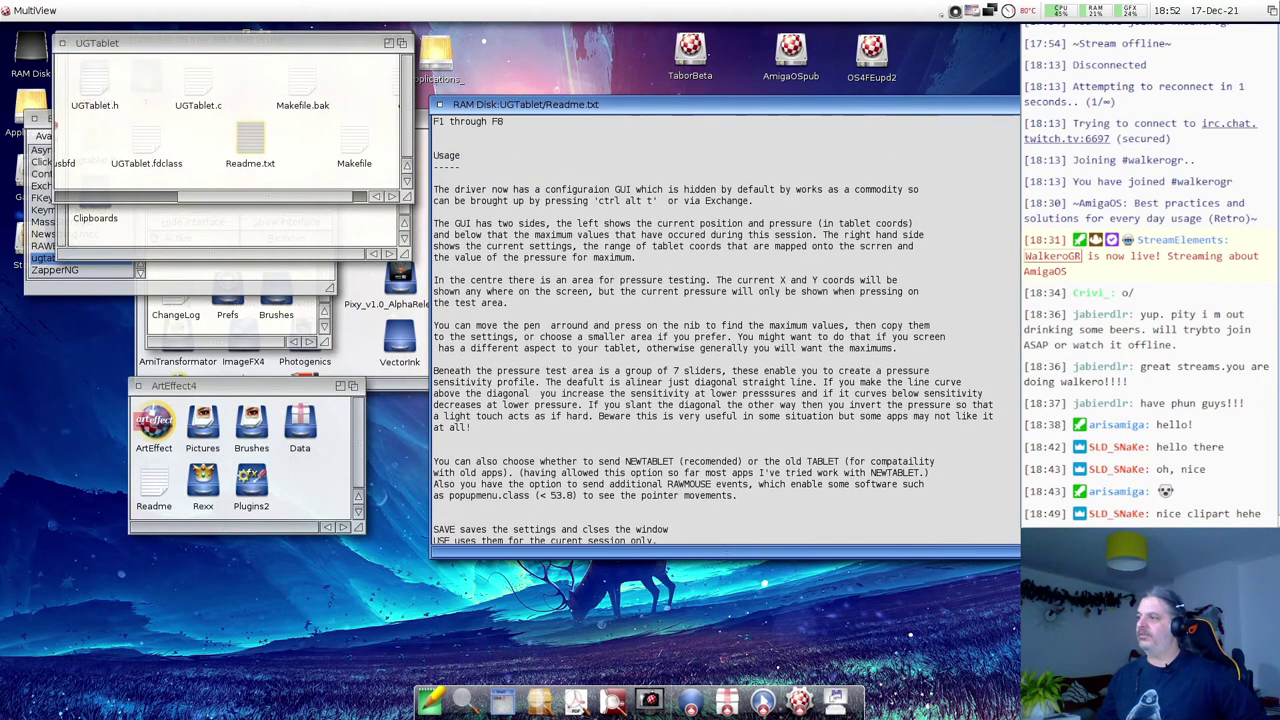
{"action": "scroll", "coordinate": [725, 330], "scroll_direction": "down", "scroll_amount": 10}
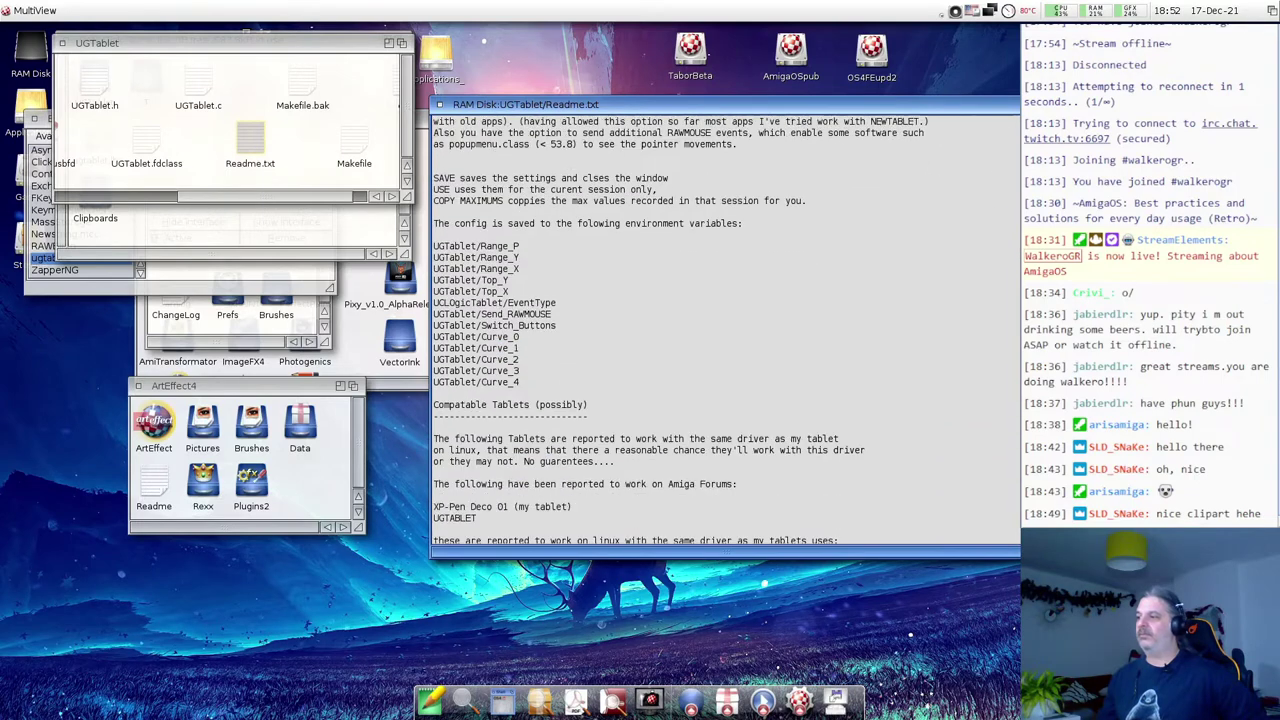
{"action": "scroll", "coordinate": [880, 223], "scroll_direction": "up", "scroll_amount": 12}
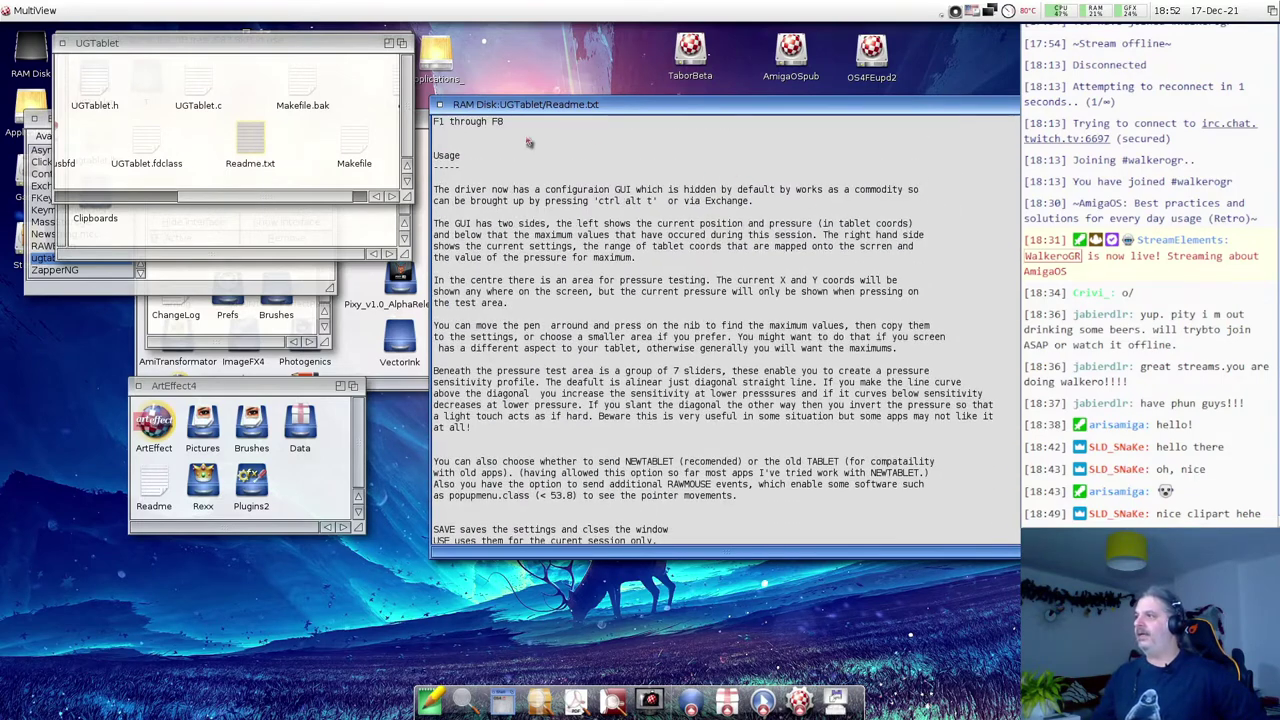
Close the readme, the UGTablet and RAM Disk drawers, the UG Tablet Driver Control and Exchange.
{"action": "left_click", "coordinate": [439, 105]}
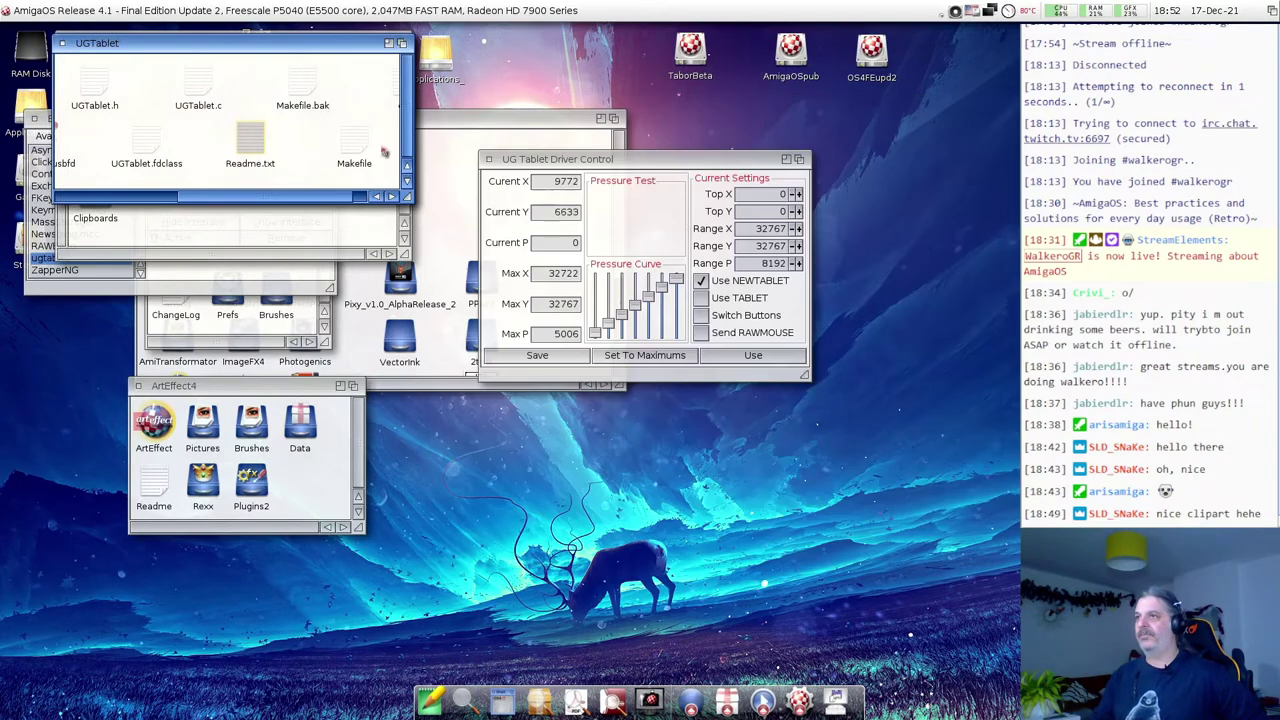
{"action": "left_click", "coordinate": [62, 44]}
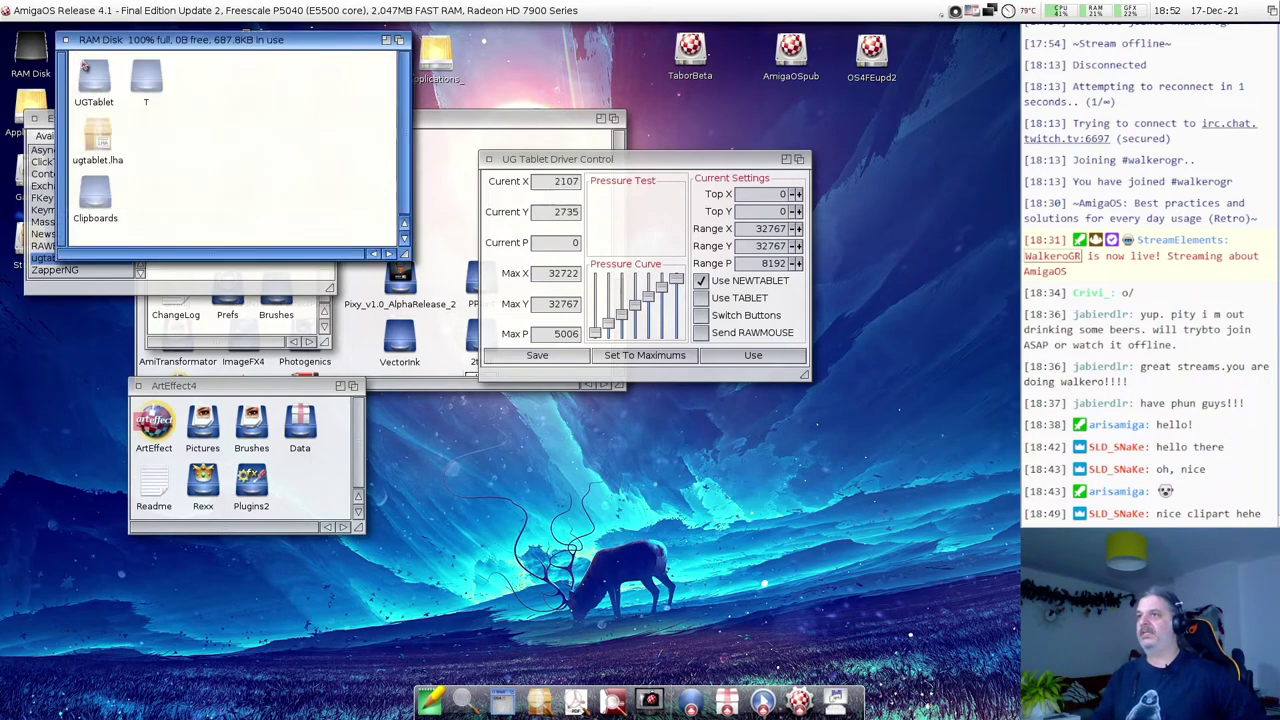
{"action": "left_click", "coordinate": [68, 42]}
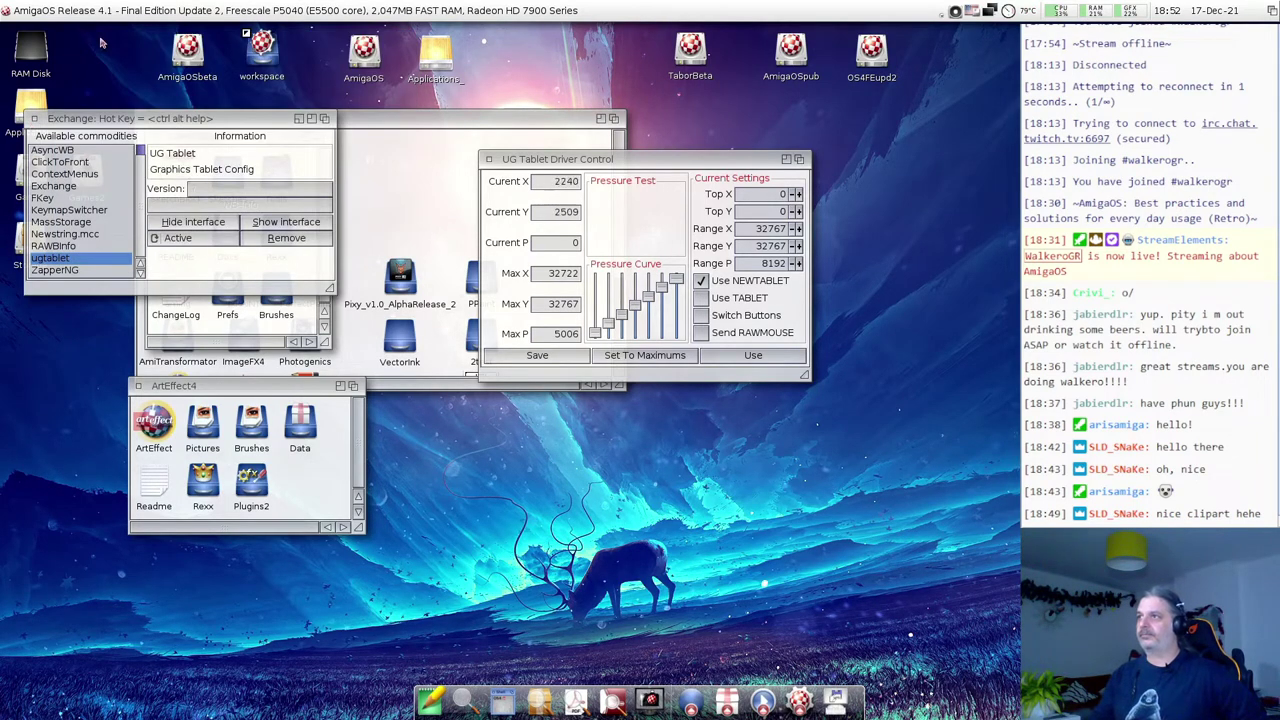
{"action": "mouse_move", "coordinate": [148, 7]}
{"action": "left_mouse_down"}
{"action": "mouse_move", "coordinate": [148, 144]}
{"action": "mouse_move", "coordinate": [148, 7]}
{"action": "left_mouse_up"}
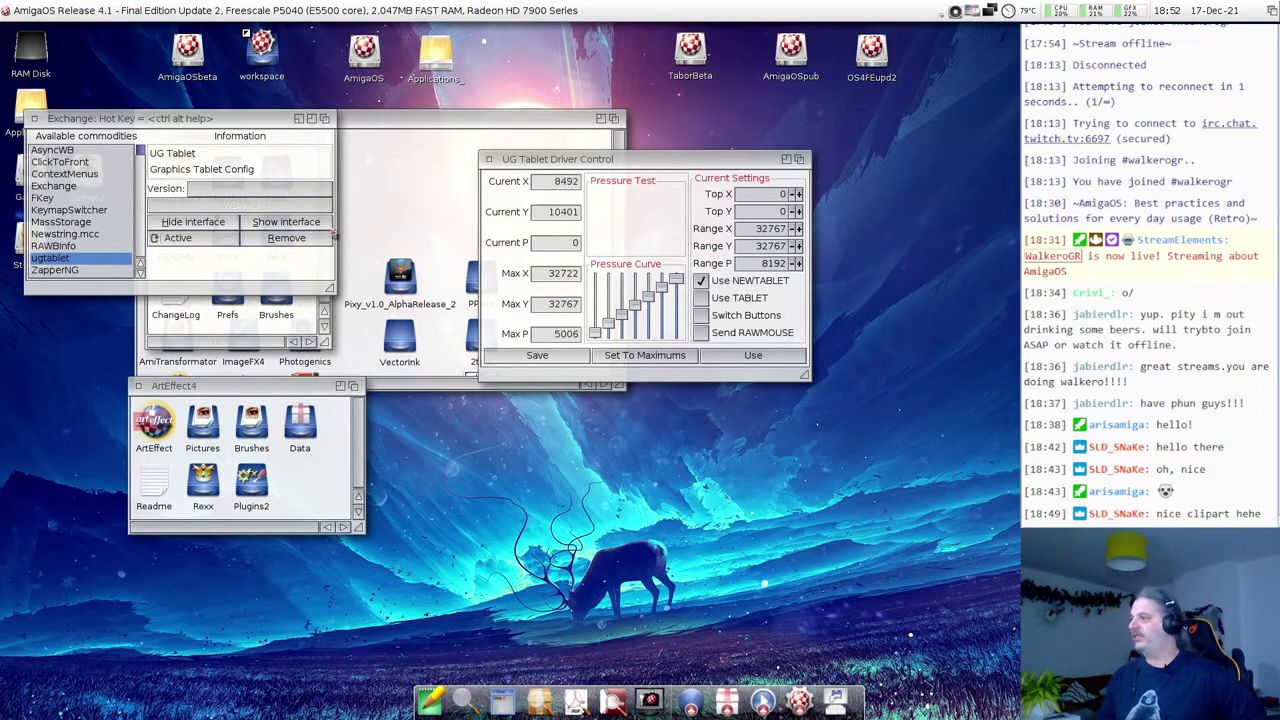
{"action": "left_click", "coordinate": [488, 159]}
{"action": "left_click", "coordinate": [34, 119]}
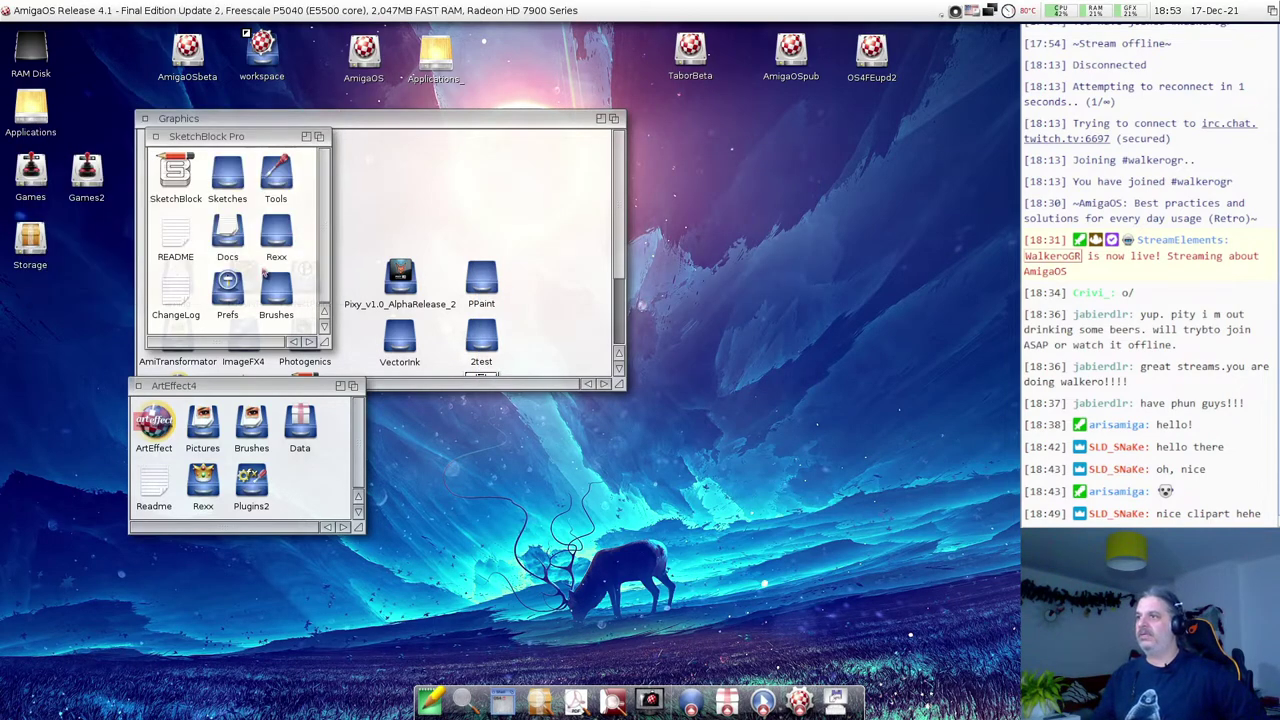
Relaunch SketchBlock from its drawer, bring up the file requester for loading a sketch and cancel it.
{"action": "double_click", "coordinate": [176, 168]}
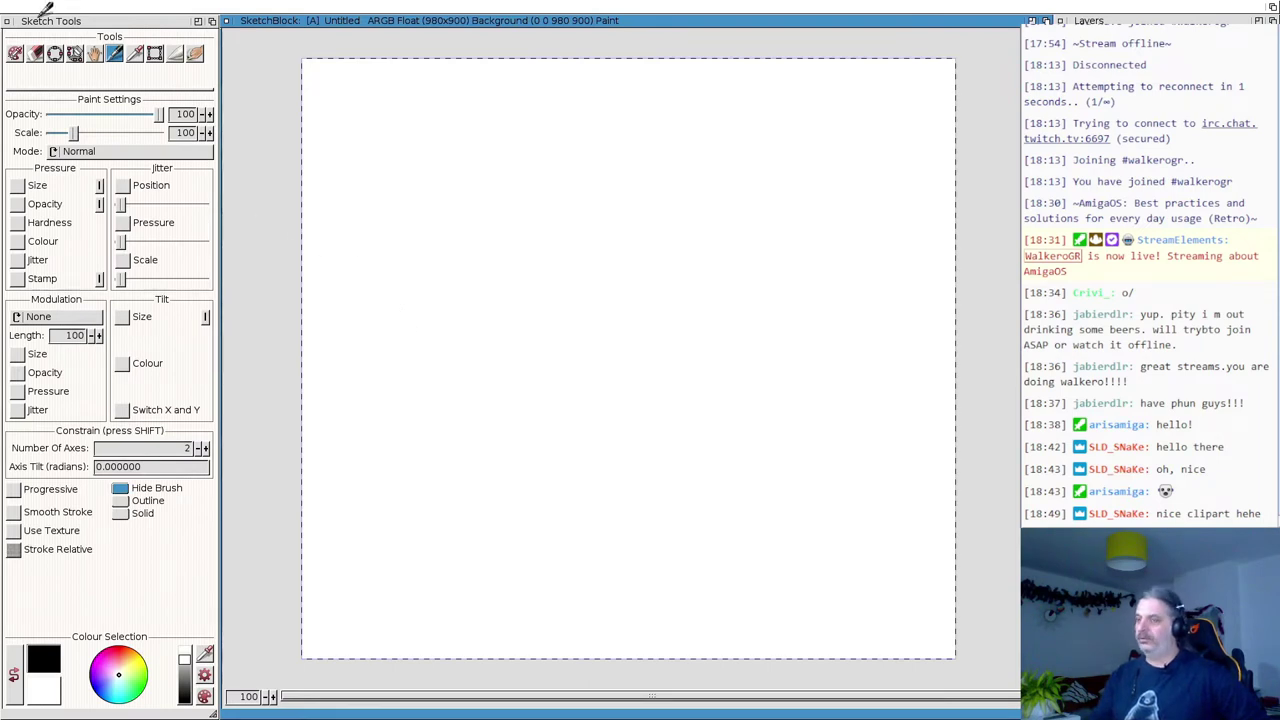
{"action": "right_click", "coordinate": [46, 8]}
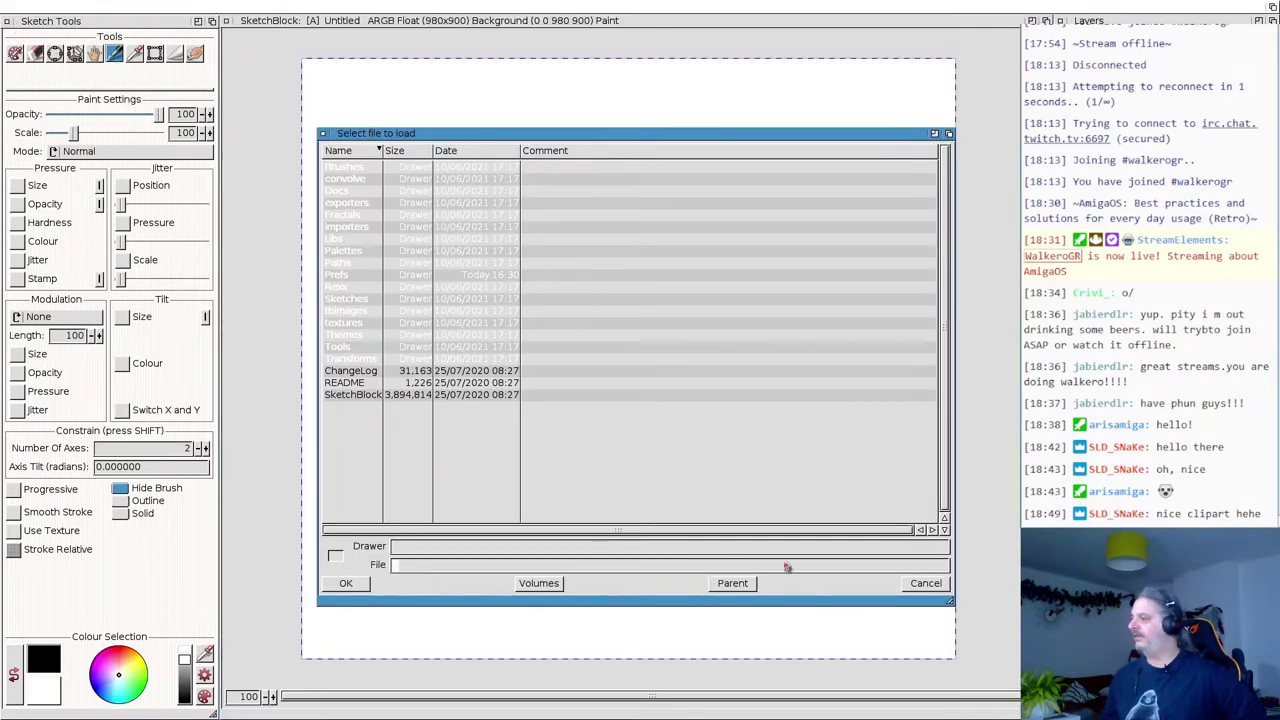
{"action": "left_click", "coordinate": [910, 583]}
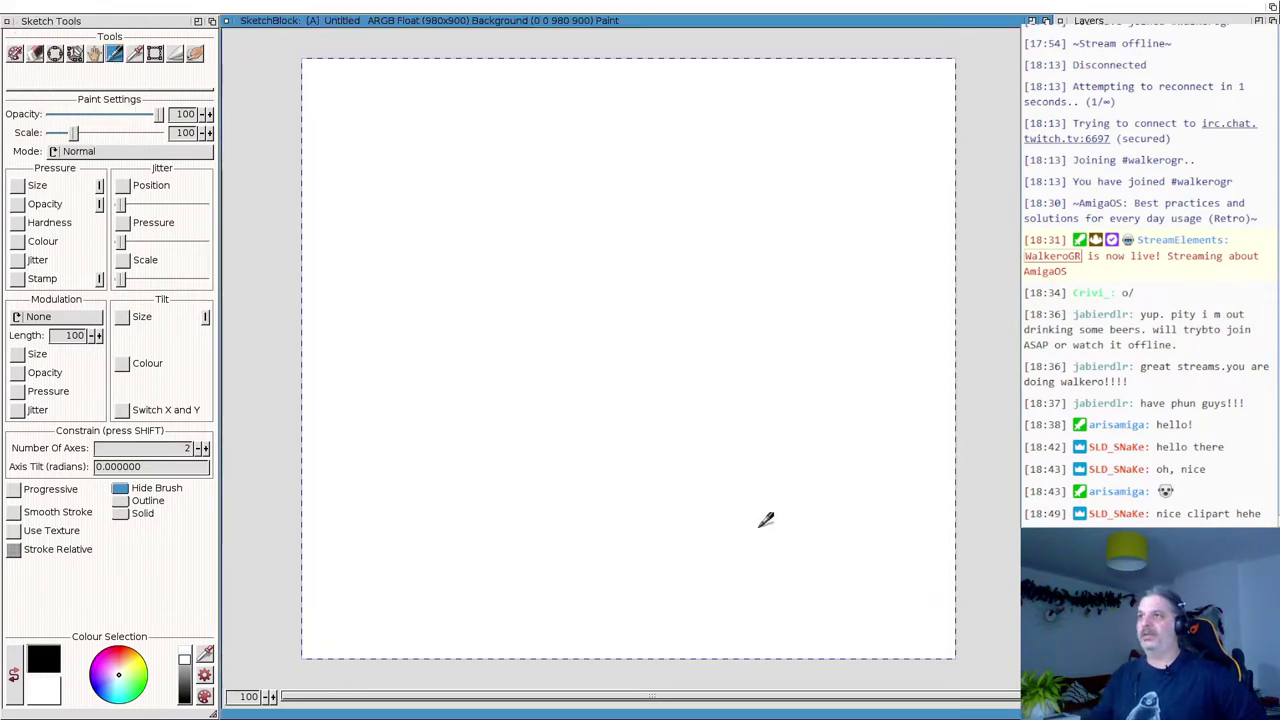
{"action": "right_click", "coordinate": [26, 8]}
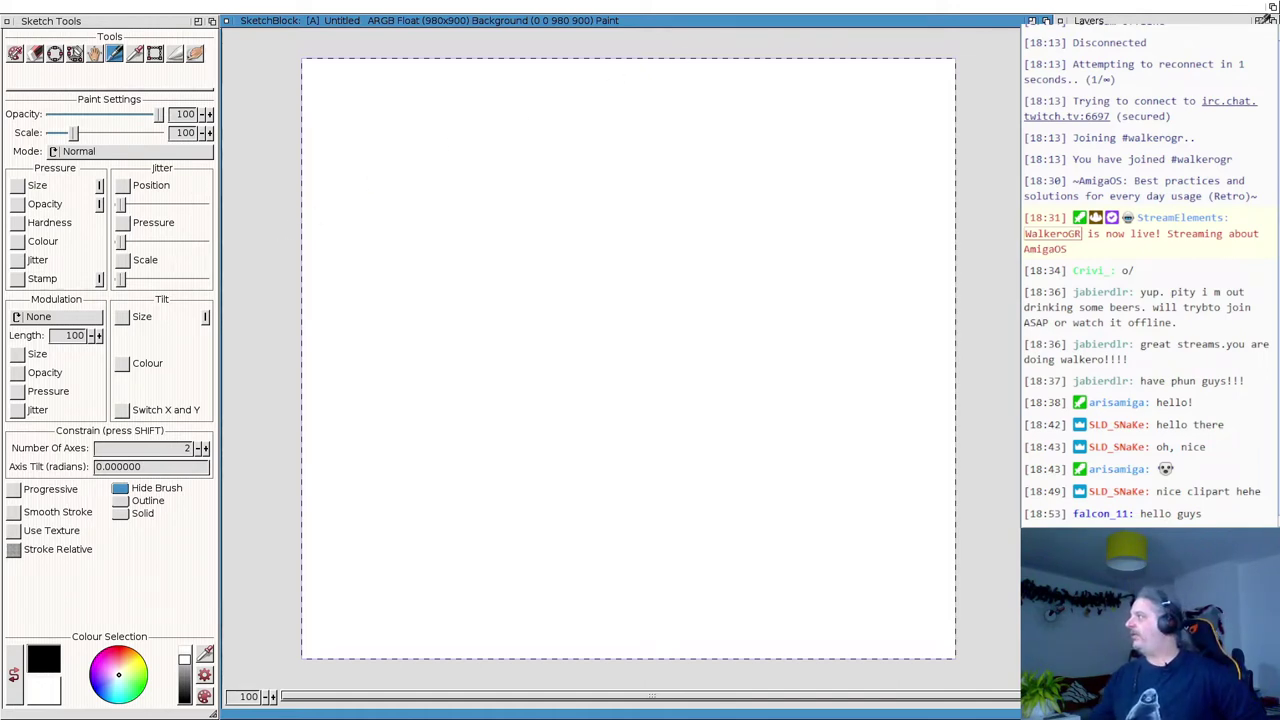
Switch to the Workbench screen, close the SketchBlock Pro drawer, and open the Games2 volume, moving its window lower.
{"action": "left_click", "coordinate": [1272, 7]}
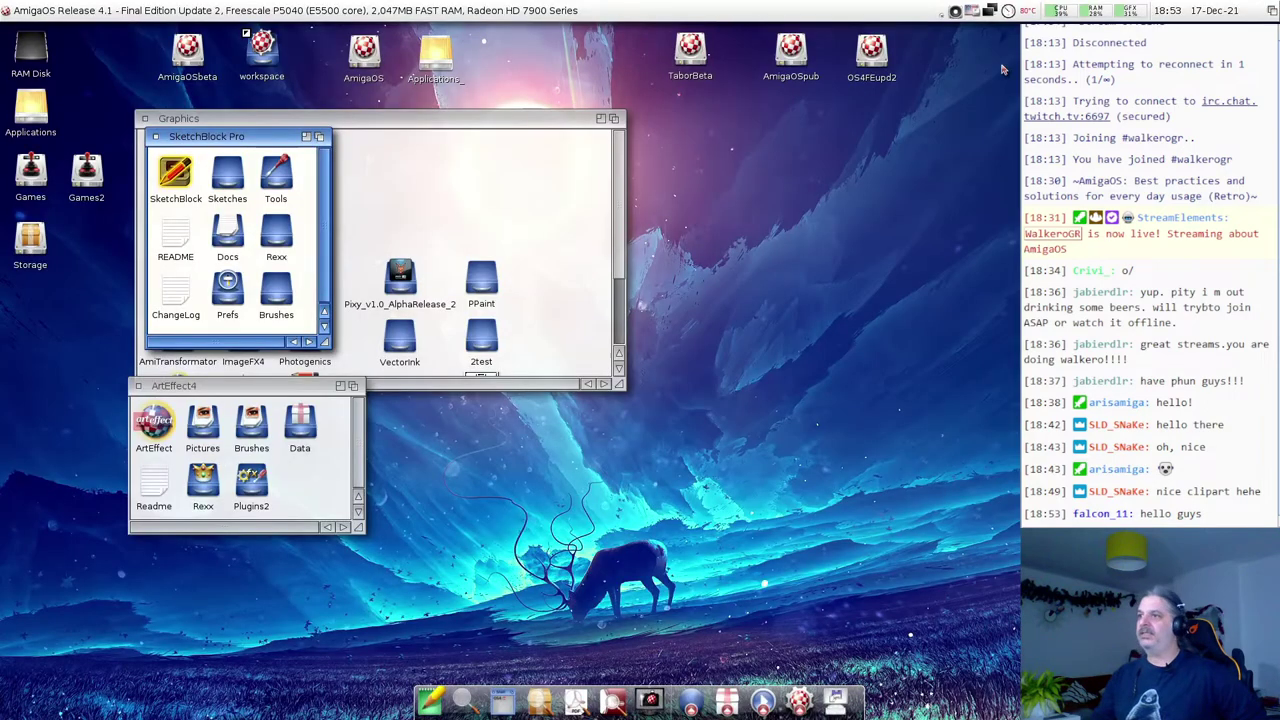
{"action": "left_click", "coordinate": [156, 137]}
{"action": "left_click", "coordinate": [90, 176]}
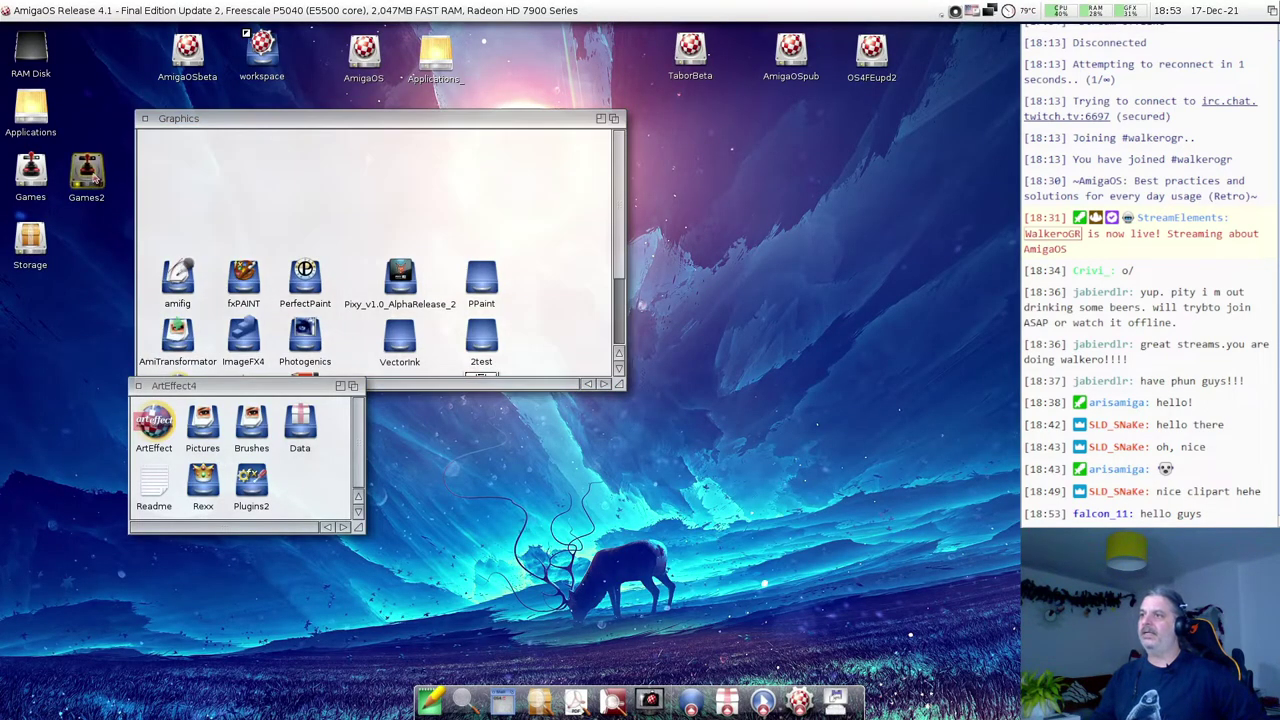
{"action": "double_click", "coordinate": [100, 176]}
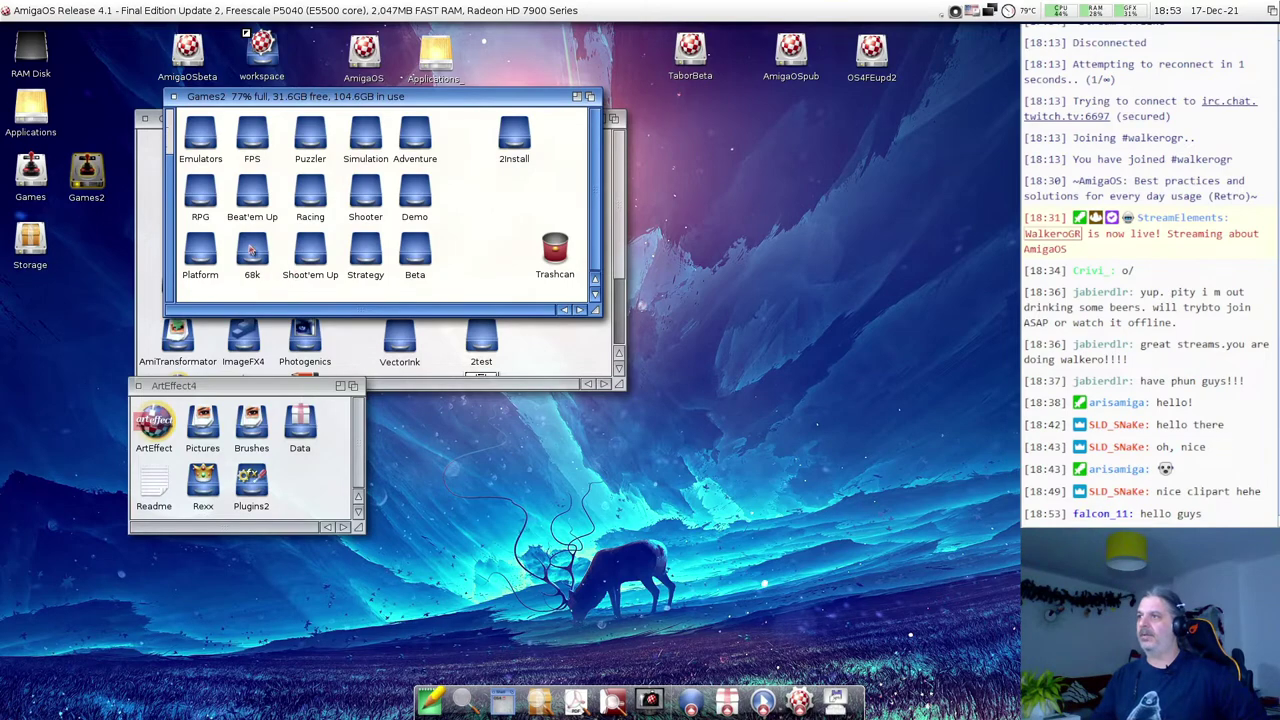
{"action": "left_click_drag", "start_coordinate": [222, 97], "coordinate": [219, 156]}
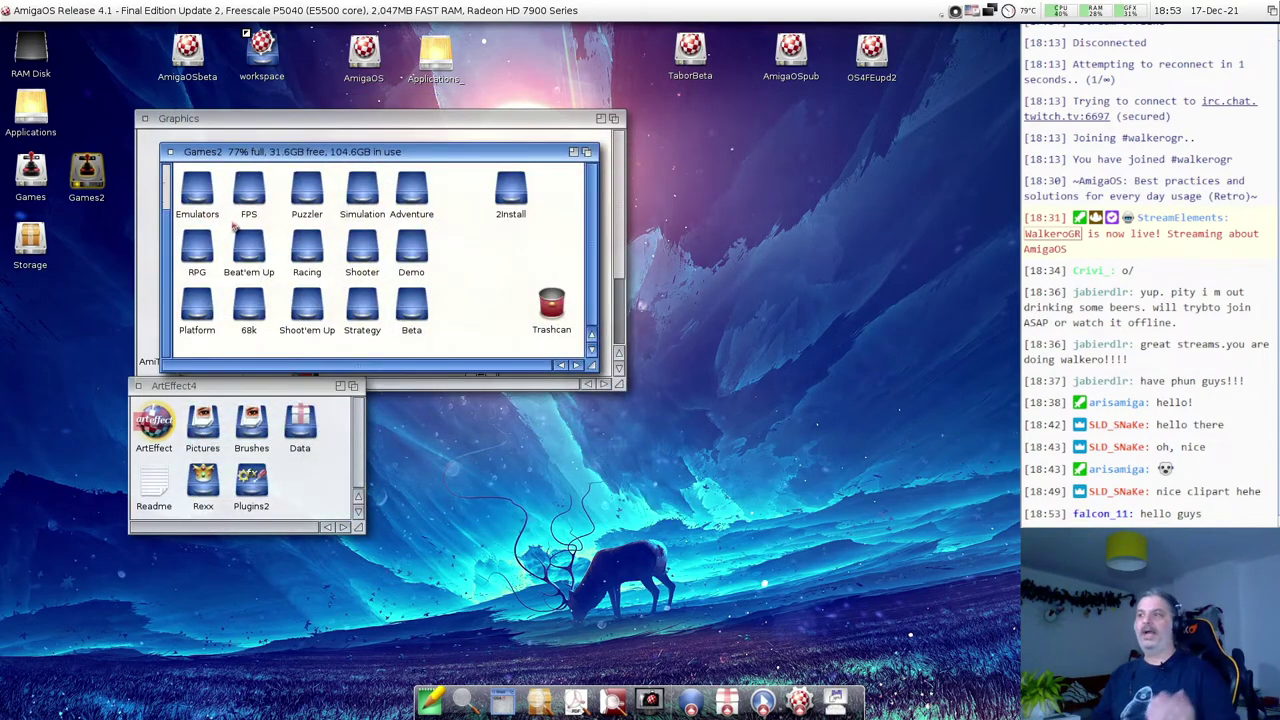
Look through the Emulators, C64 and SoulForce drawers for a picture and close all three.
{"action": "double_click", "coordinate": [206, 213]}
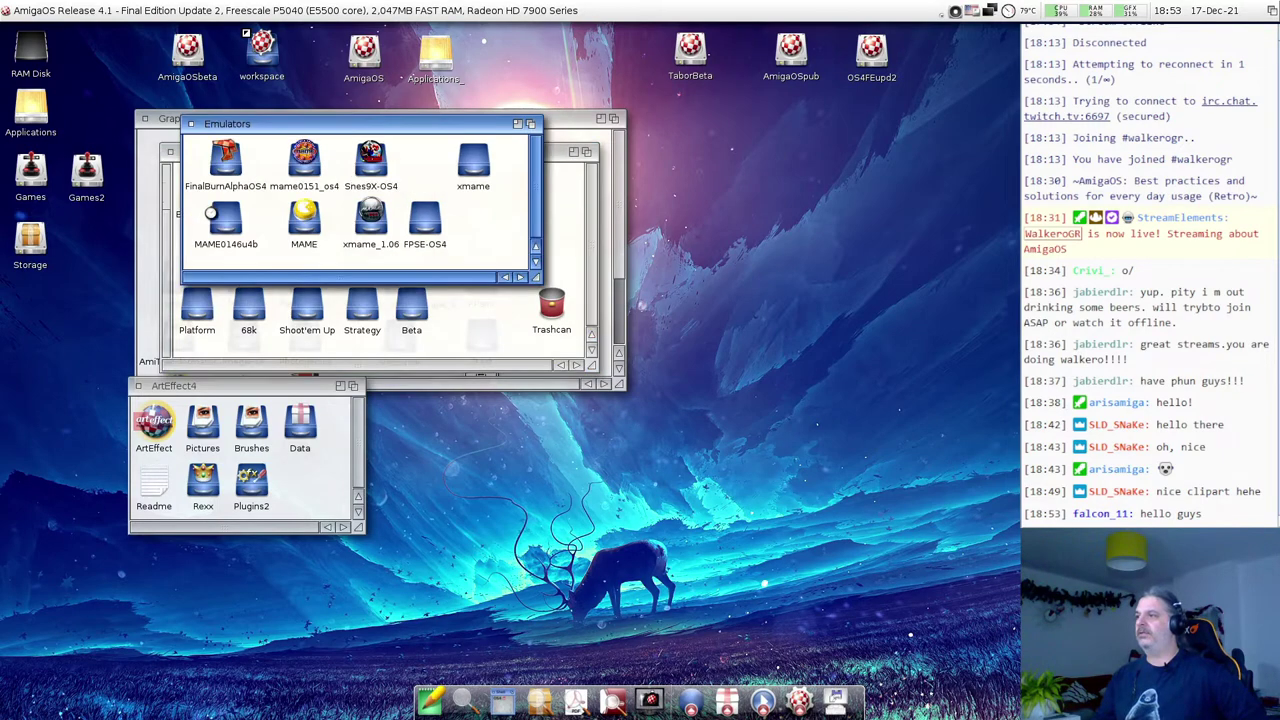
{"action": "double_click", "coordinate": [445, 168]}
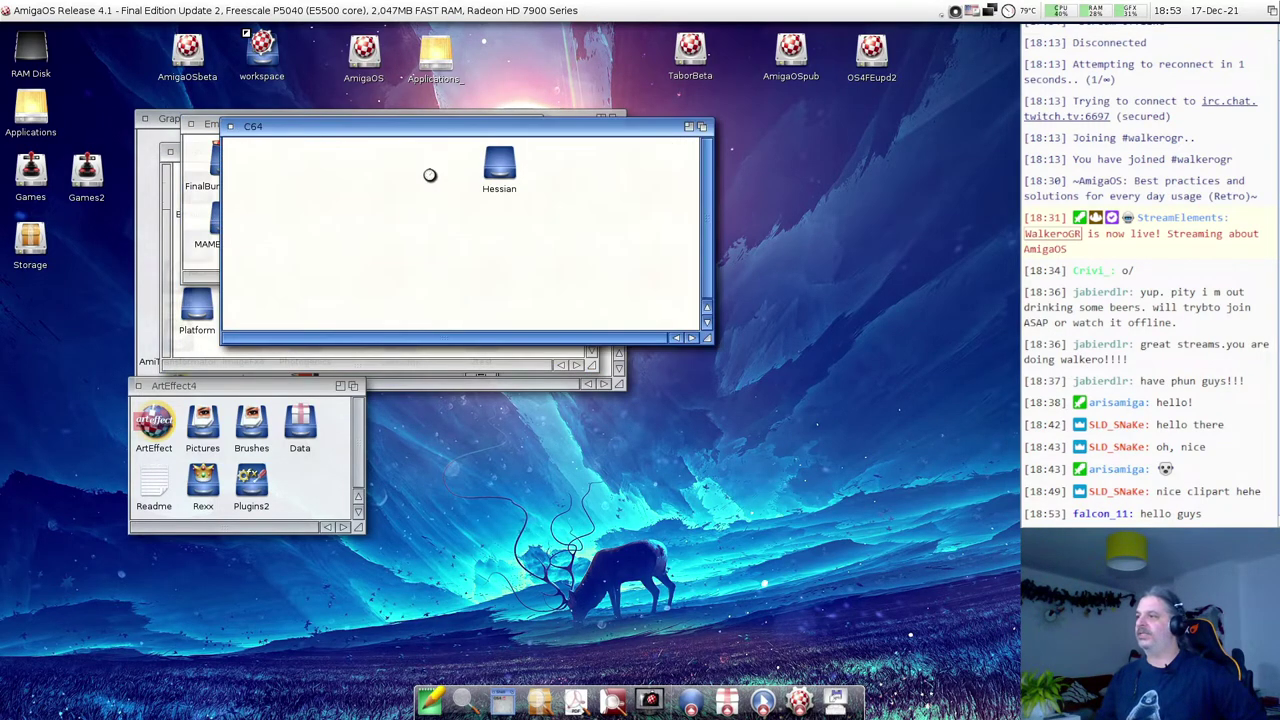
{"action": "double_click", "coordinate": [492, 290]}
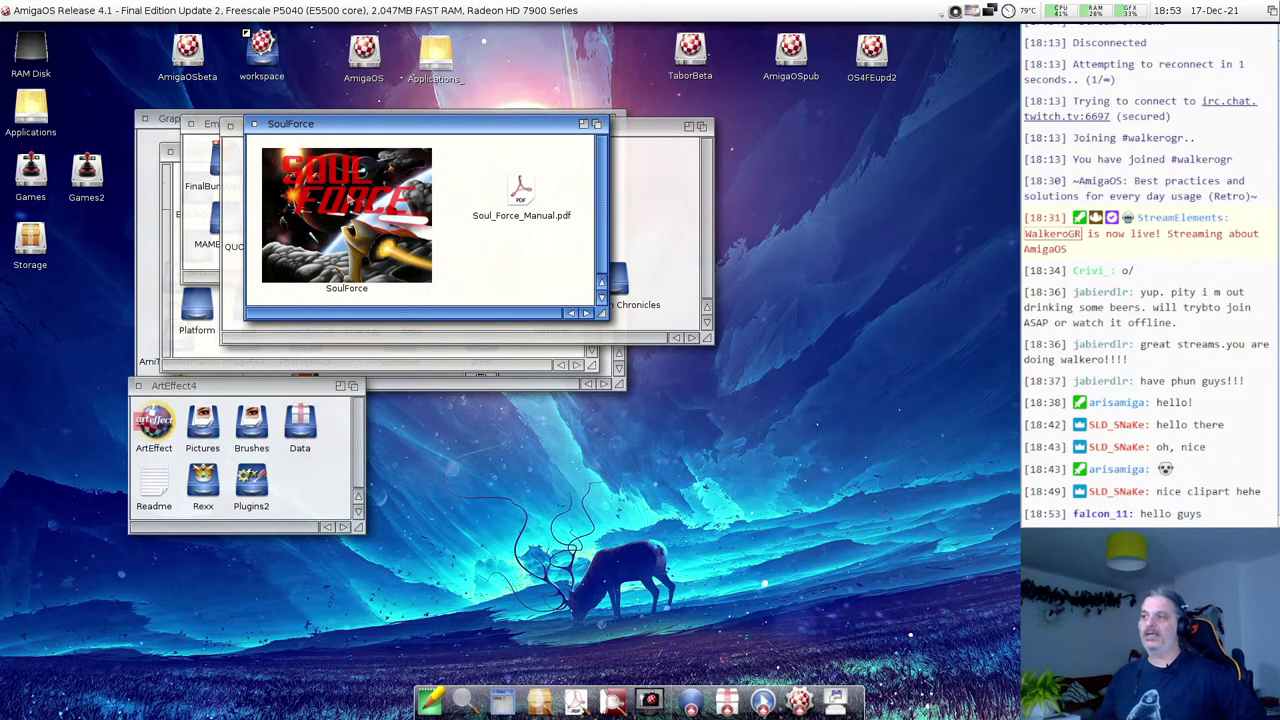
{"action": "left_click", "coordinate": [255, 125]}
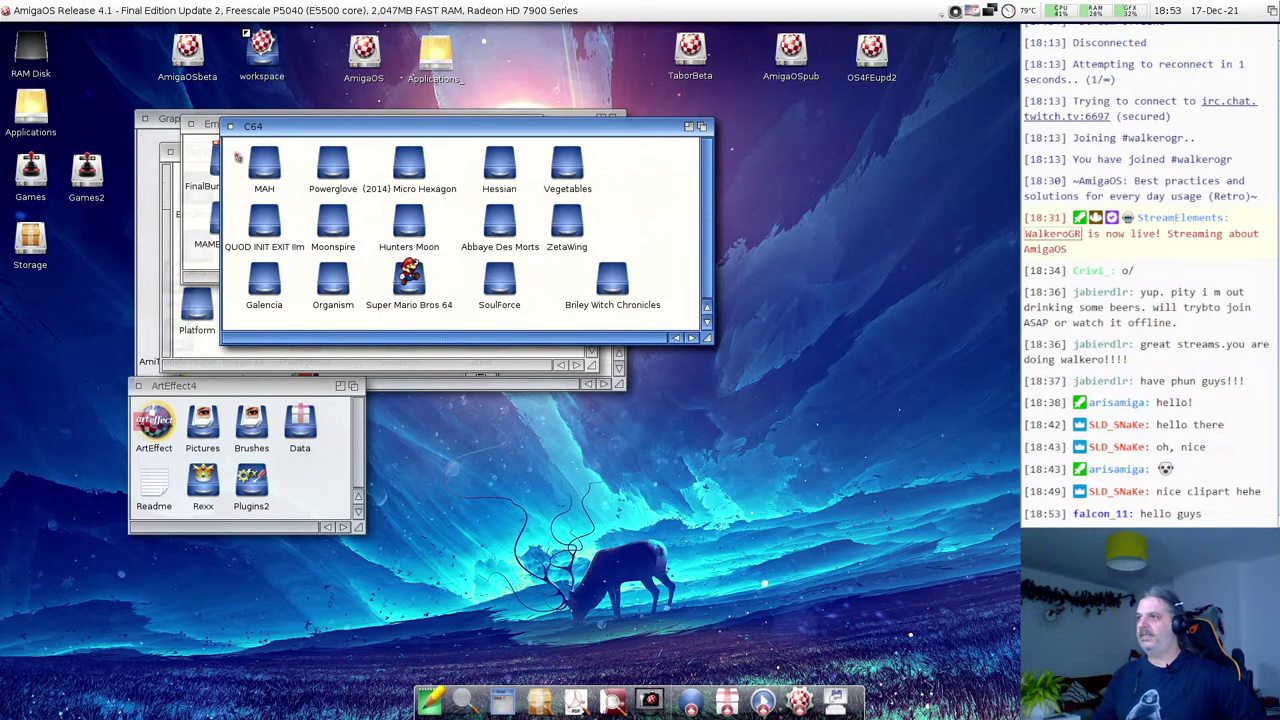
{"action": "left_click", "coordinate": [229, 126]}
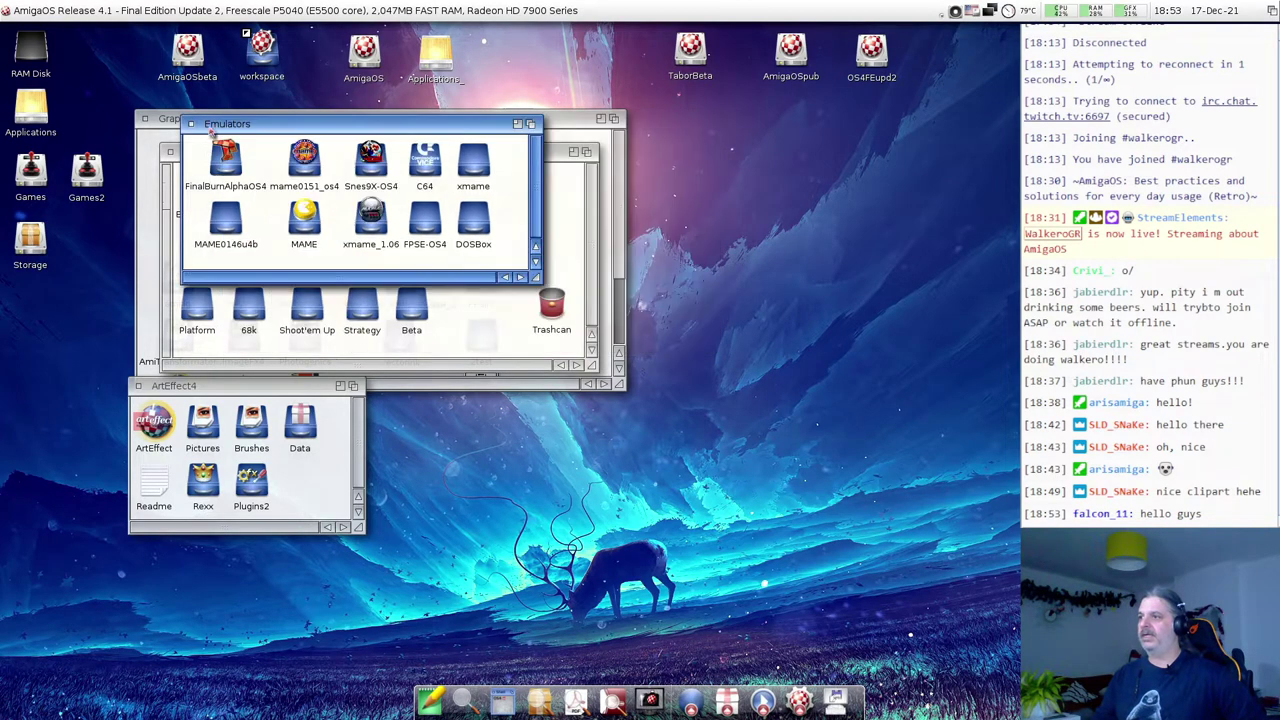
{"action": "left_click", "coordinate": [191, 124]}
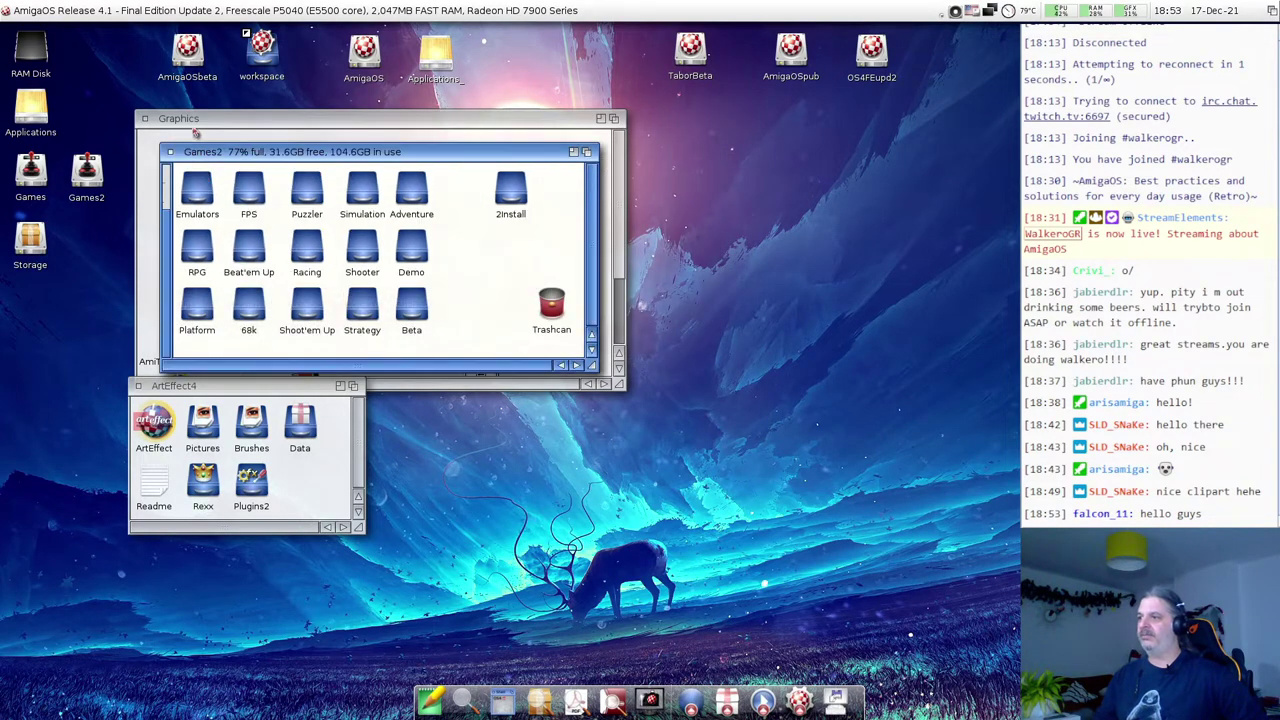
Open the T-zer0 drawer inside the 68k drawer and preview ___SShot.png and ___Title.png, closing each picture.
{"action": "double_click", "coordinate": [250, 310]}
{"action": "double_click", "coordinate": [440, 352]}
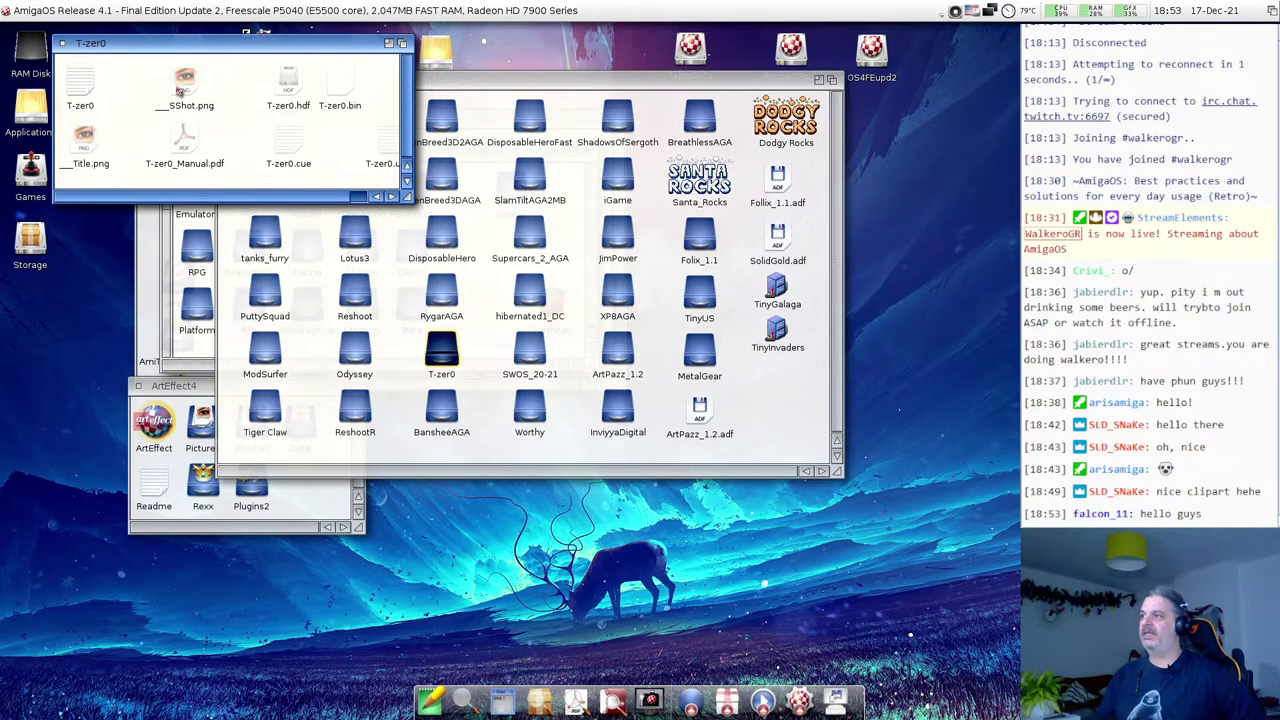
{"action": "double_click", "coordinate": [181, 88]}
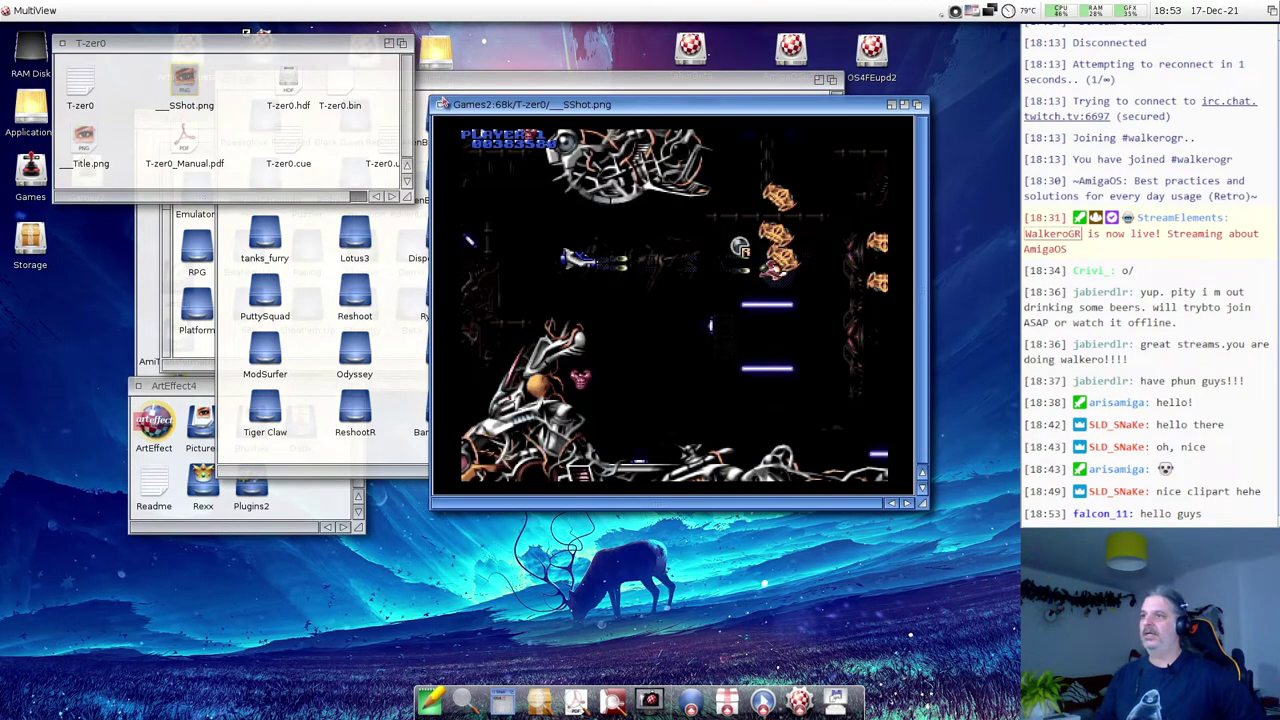
{"action": "left_click", "coordinate": [439, 104]}
{"action": "double_click", "coordinate": [86, 140]}
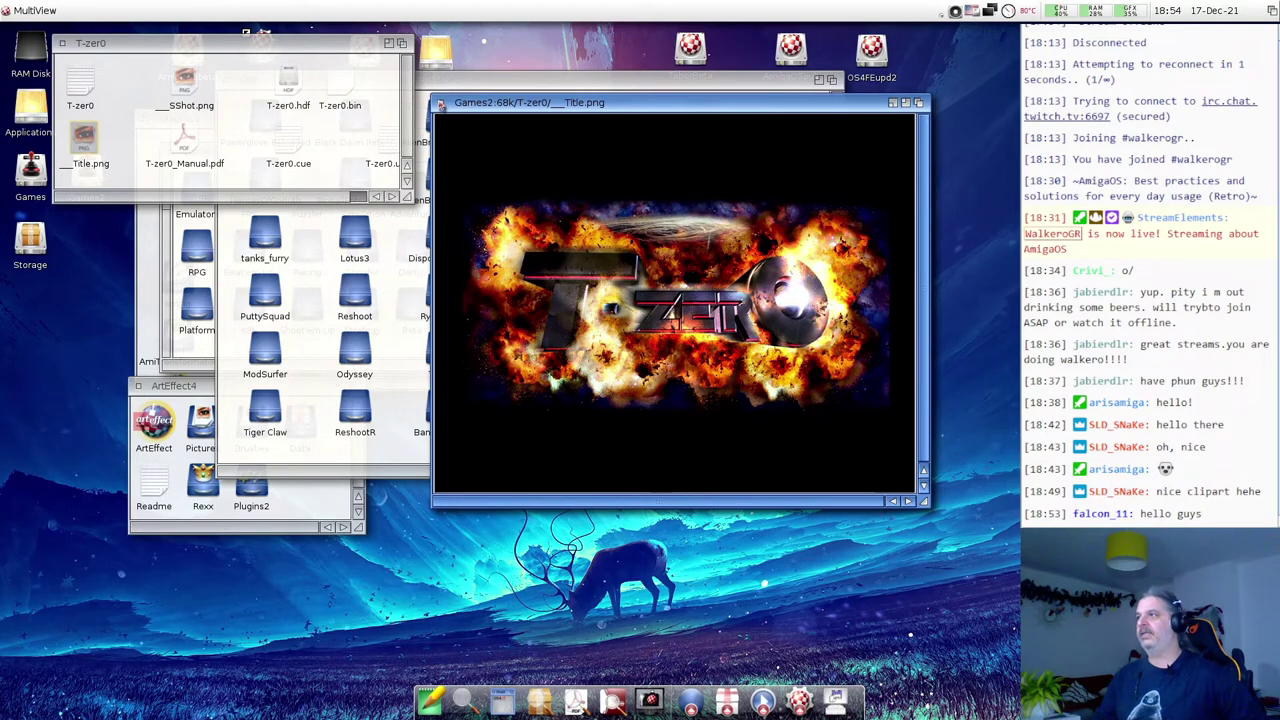
{"action": "left_click", "coordinate": [441, 104]}
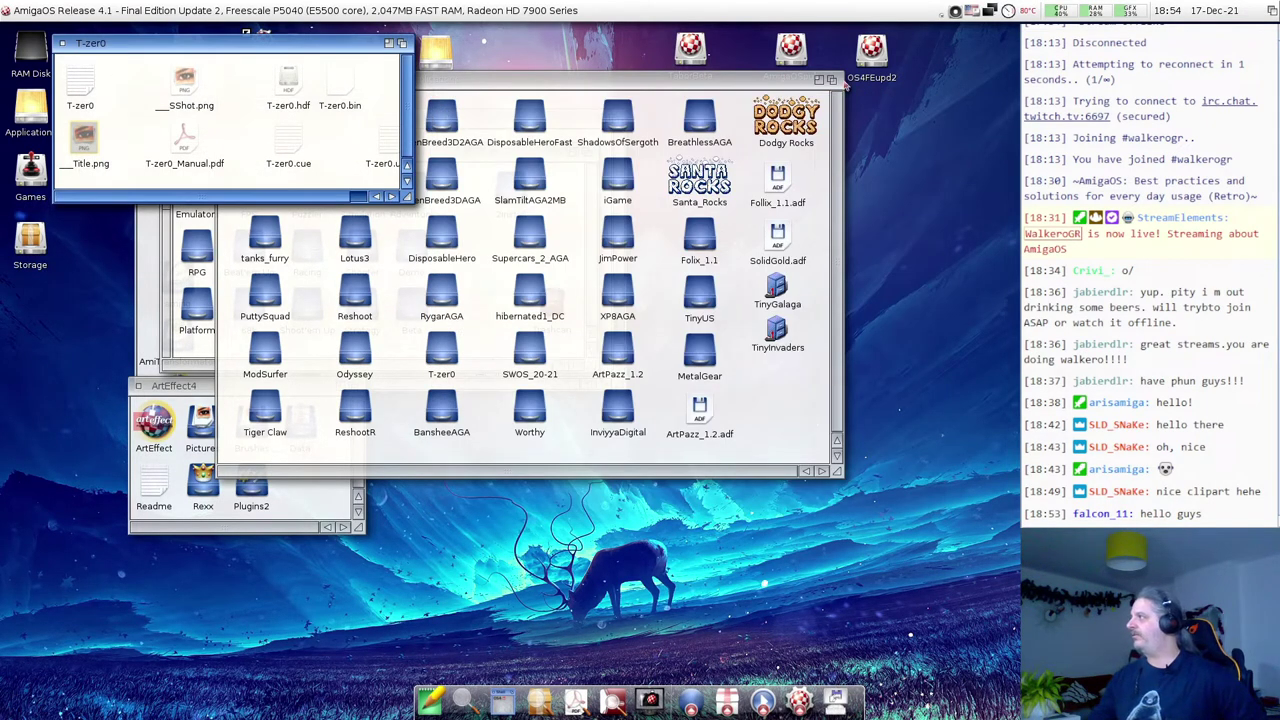
Return to SketchBlock and load ___Title.png by dropping its icon from the Workbench T-zer0 drawer onto the file requester.
{"action": "left_click", "coordinate": [1271, 12]}
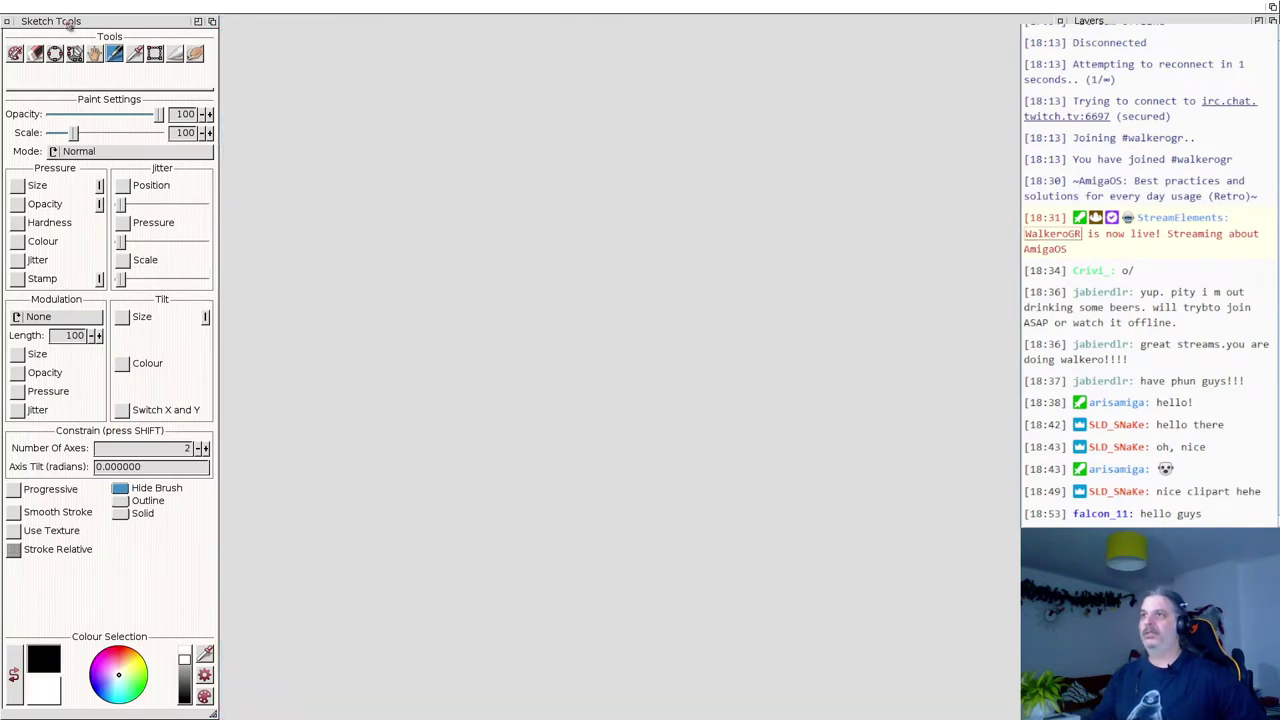
{"action": "right_click", "coordinate": [35, 27]}
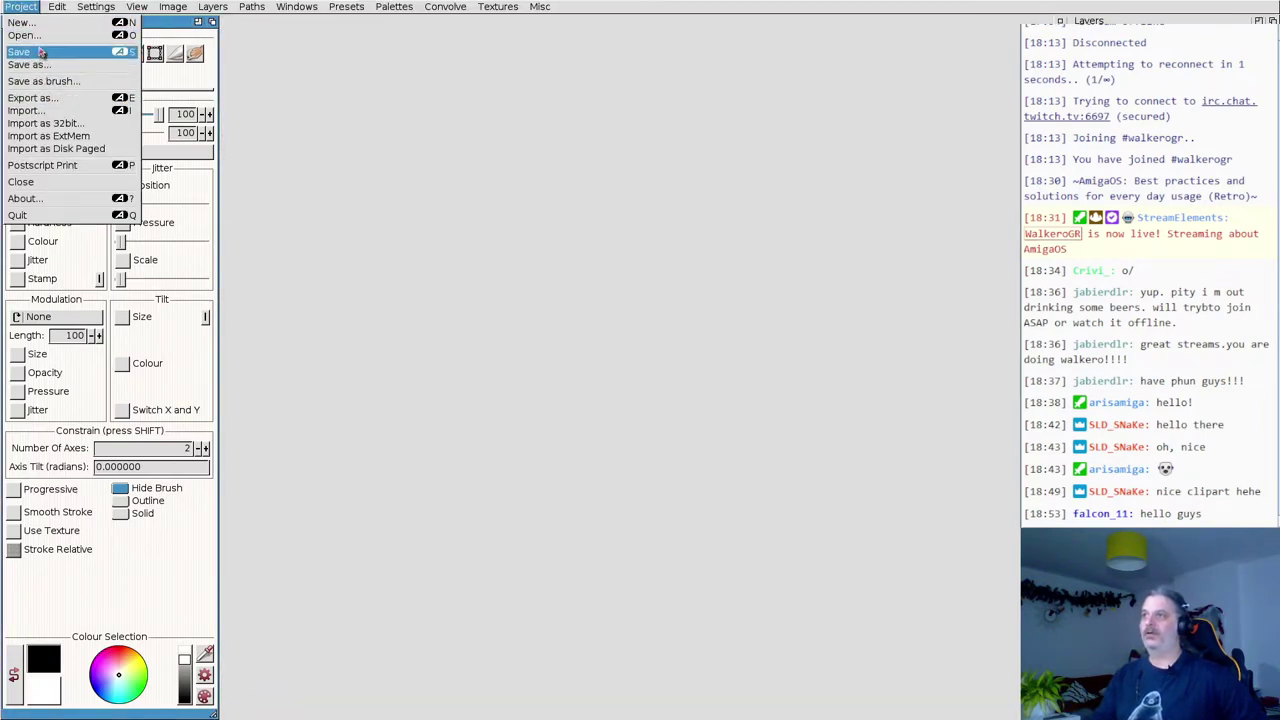
{"action": "right_click", "coordinate": [38, 50]}
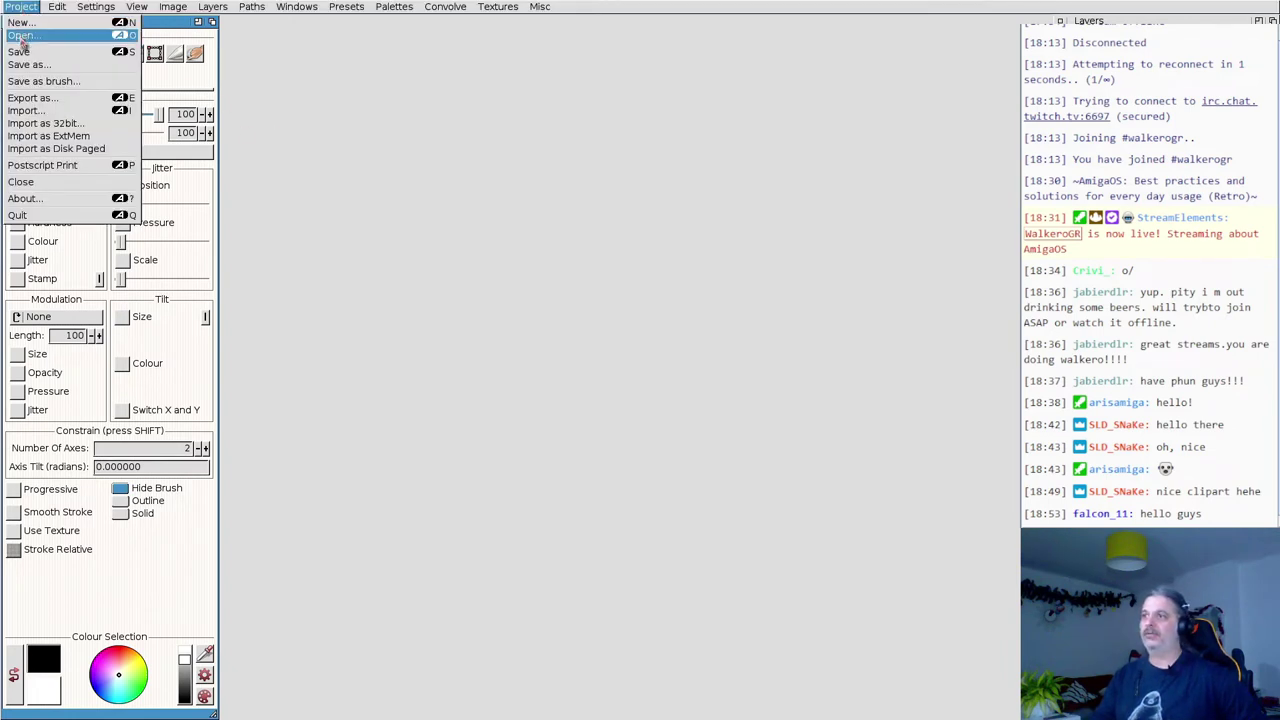
{"action": "right_click", "coordinate": [24, 36]}
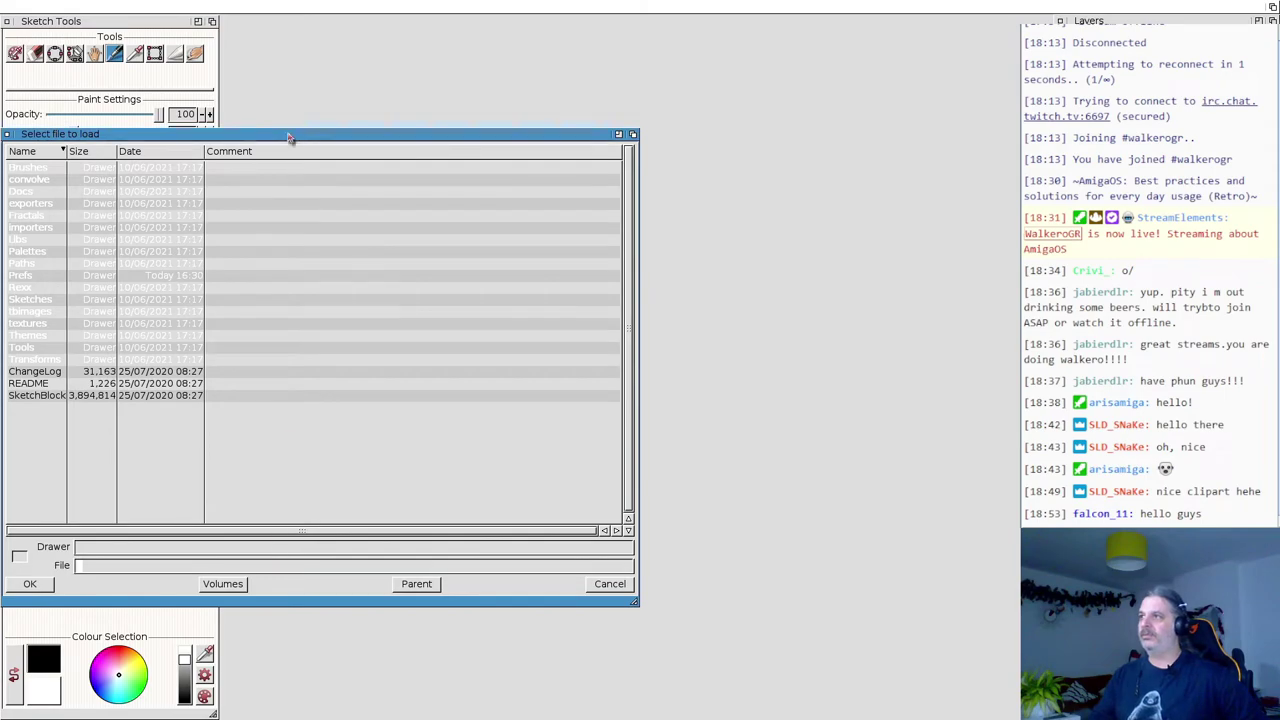
{"action": "mouse_move", "coordinate": [277, 5]}
{"action": "left_mouse_down"}
{"action": "mouse_move", "coordinate": [277, 33]}
{"action": "mouse_move", "coordinate": [277, 20]}
{"action": "mouse_move", "coordinate": [733, 37]}
{"action": "left_mouse_up"}
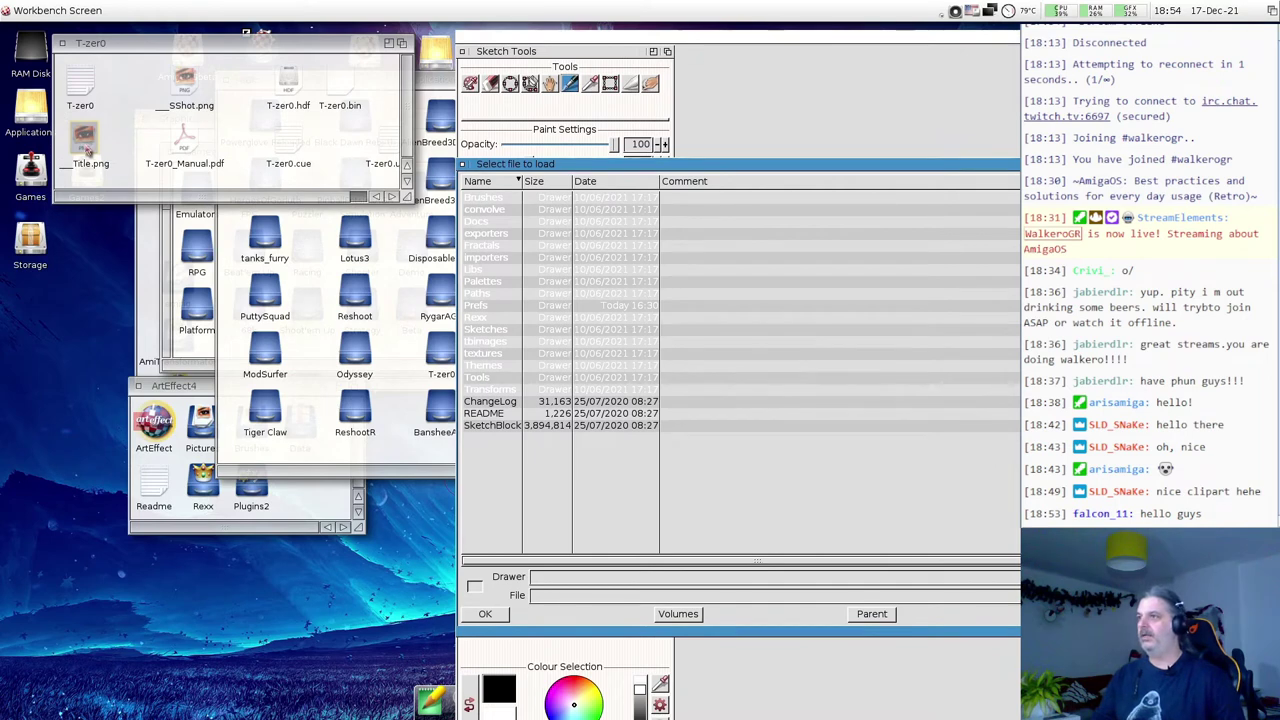
{"action": "left_click_drag", "start_coordinate": [85, 148], "coordinate": [569, 286]}
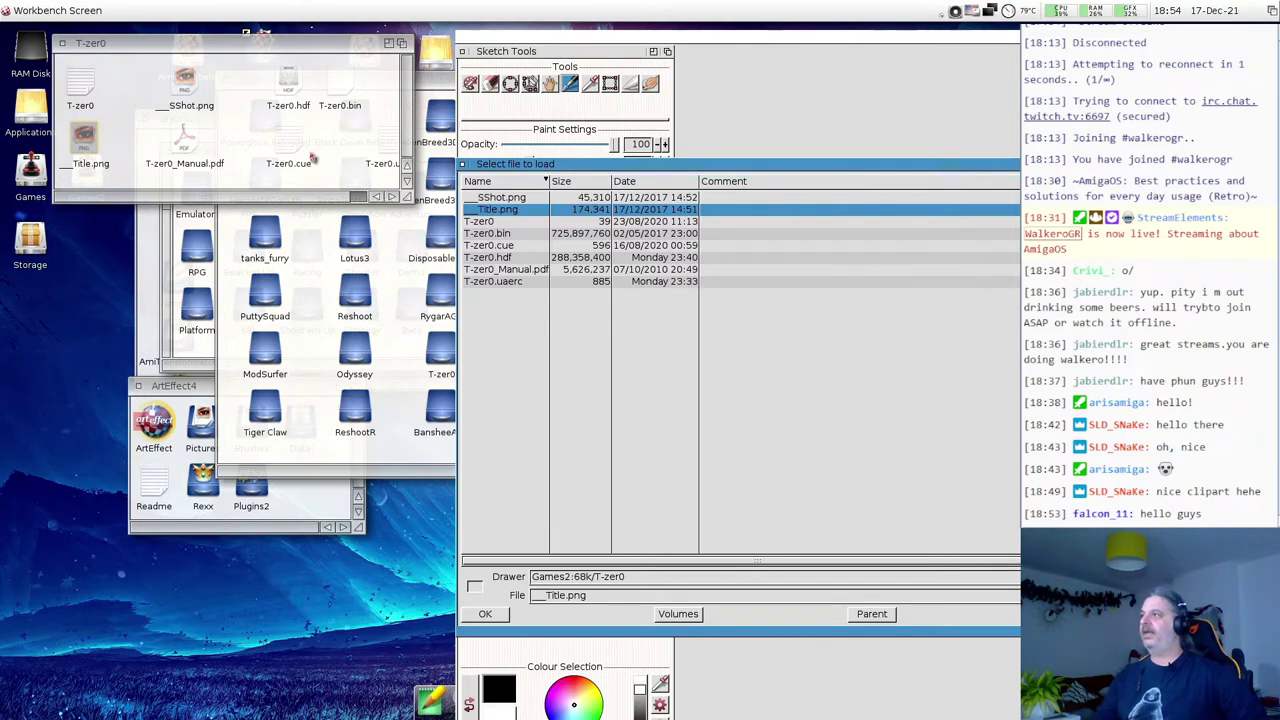
{"action": "mouse_move", "coordinate": [728, 40]}
{"action": "left_mouse_down"}
{"action": "mouse_move", "coordinate": [392, 106]}
{"action": "mouse_move", "coordinate": [477, 112]}
{"action": "mouse_move", "coordinate": [466, 84]}
{"action": "mouse_move", "coordinate": [753, 76]}
{"action": "mouse_move", "coordinate": [745, 55]}
{"action": "left_mouse_up"}
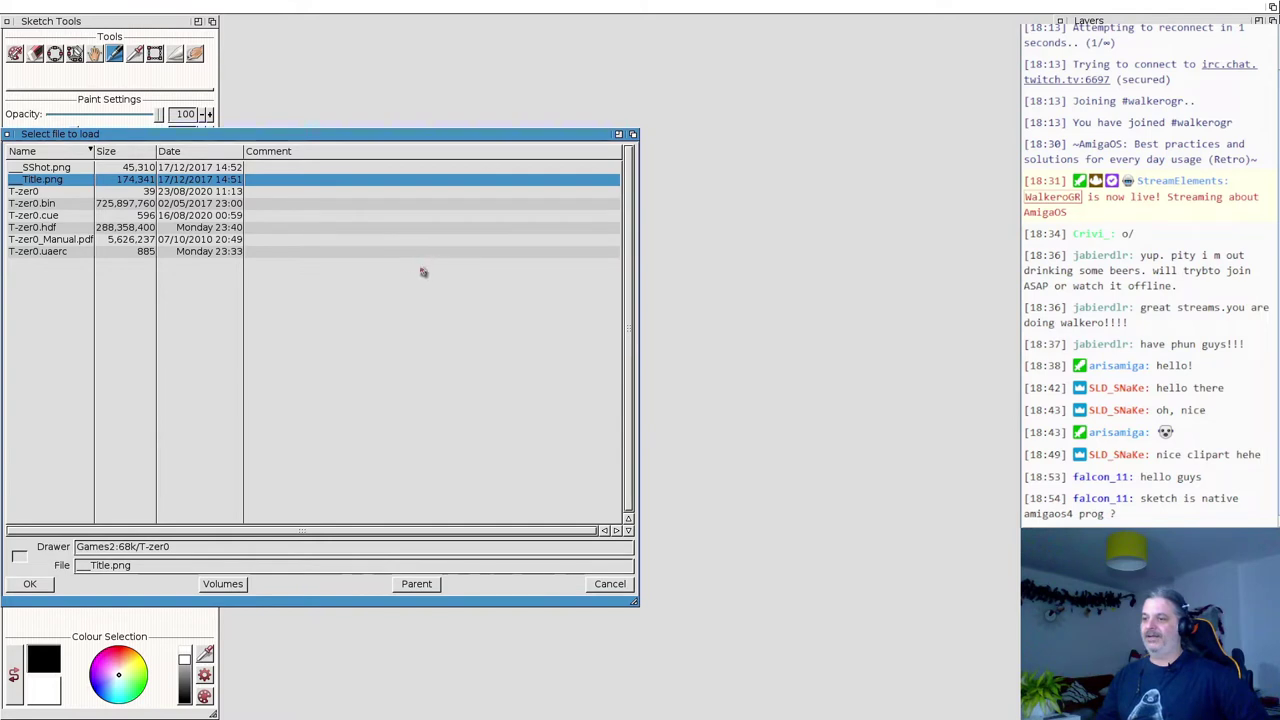
{"action": "left_click", "coordinate": [30, 584]}
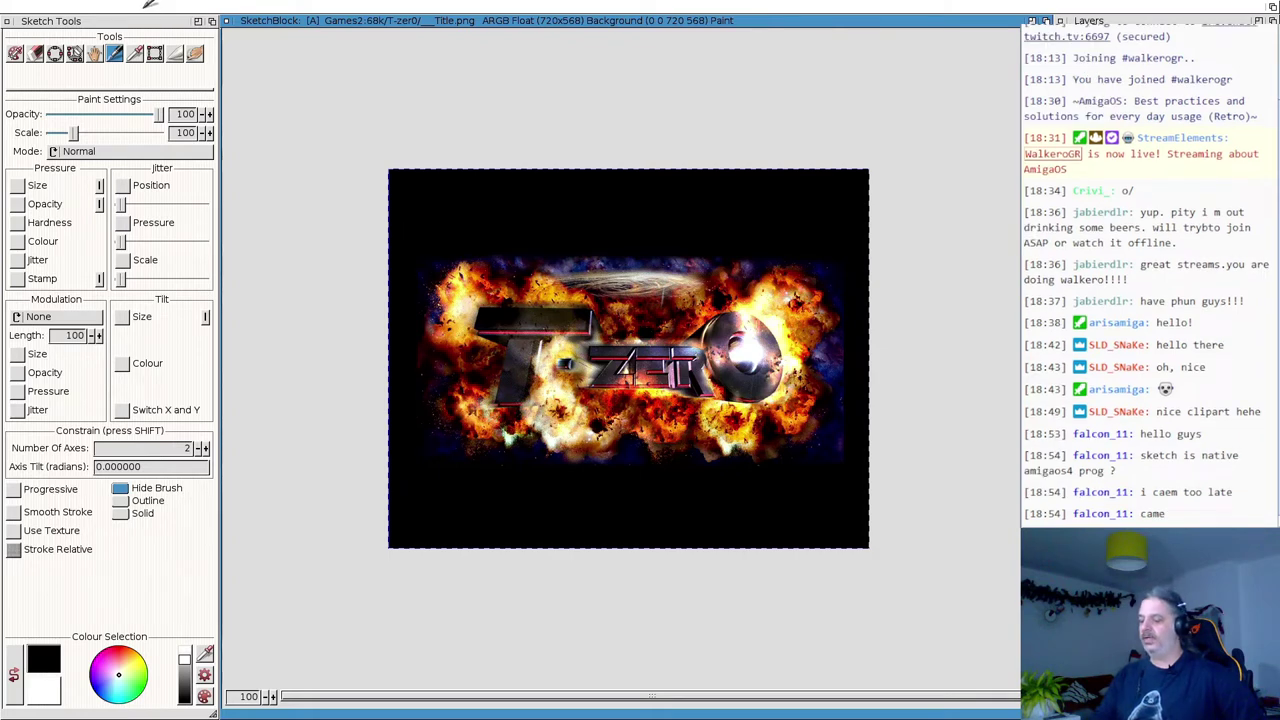
{"action": "right_click", "coordinate": [160, 5]}
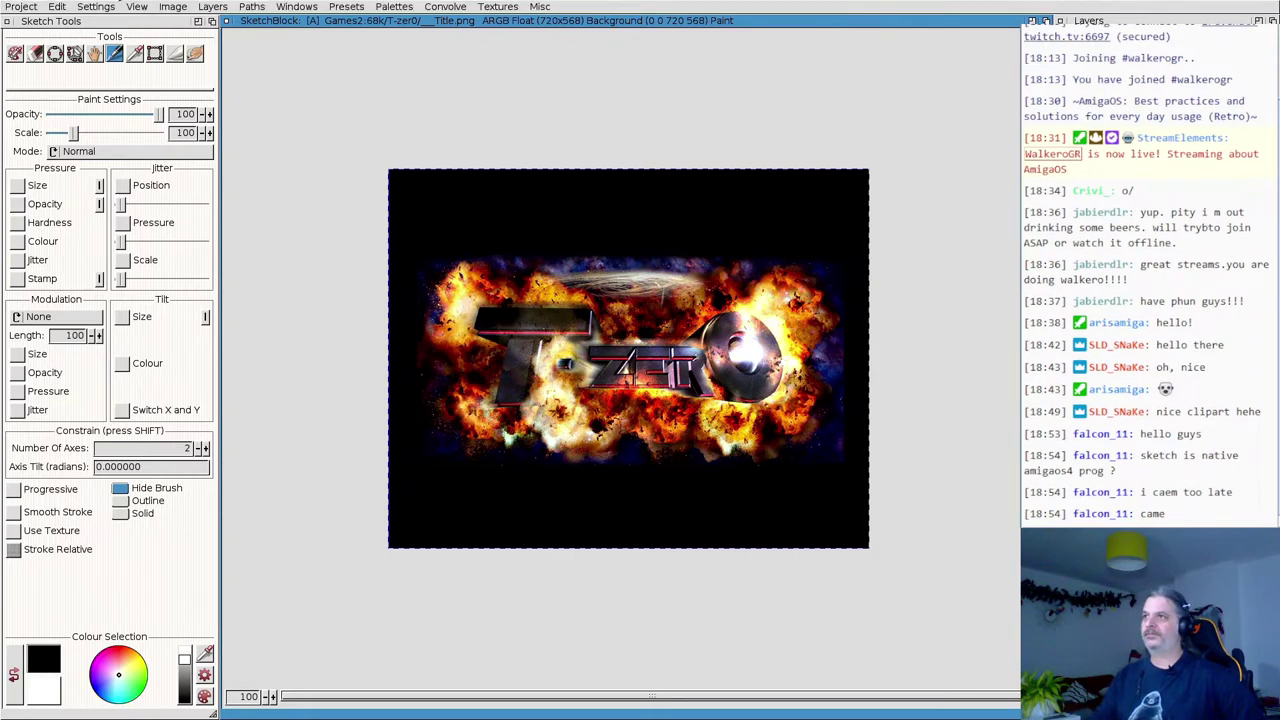
{"action": "mouse_move", "coordinate": [172, 6]}
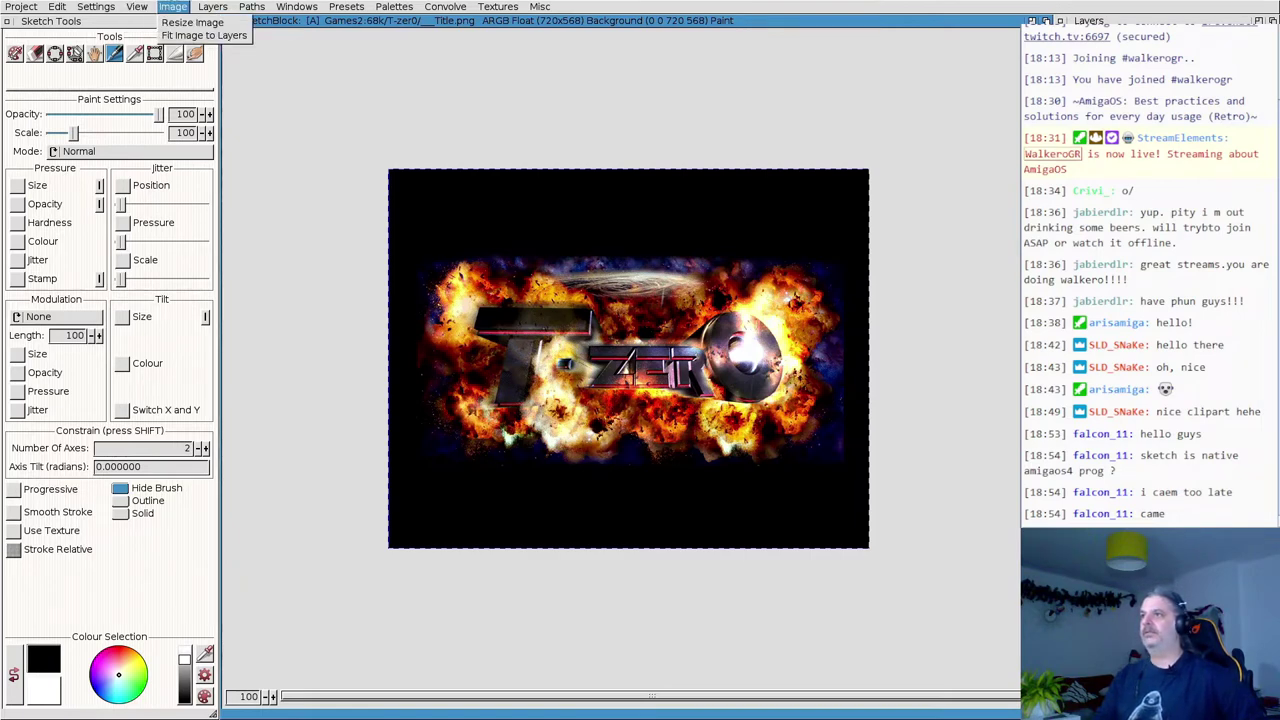
{"action": "left_click", "coordinate": [192, 22]}
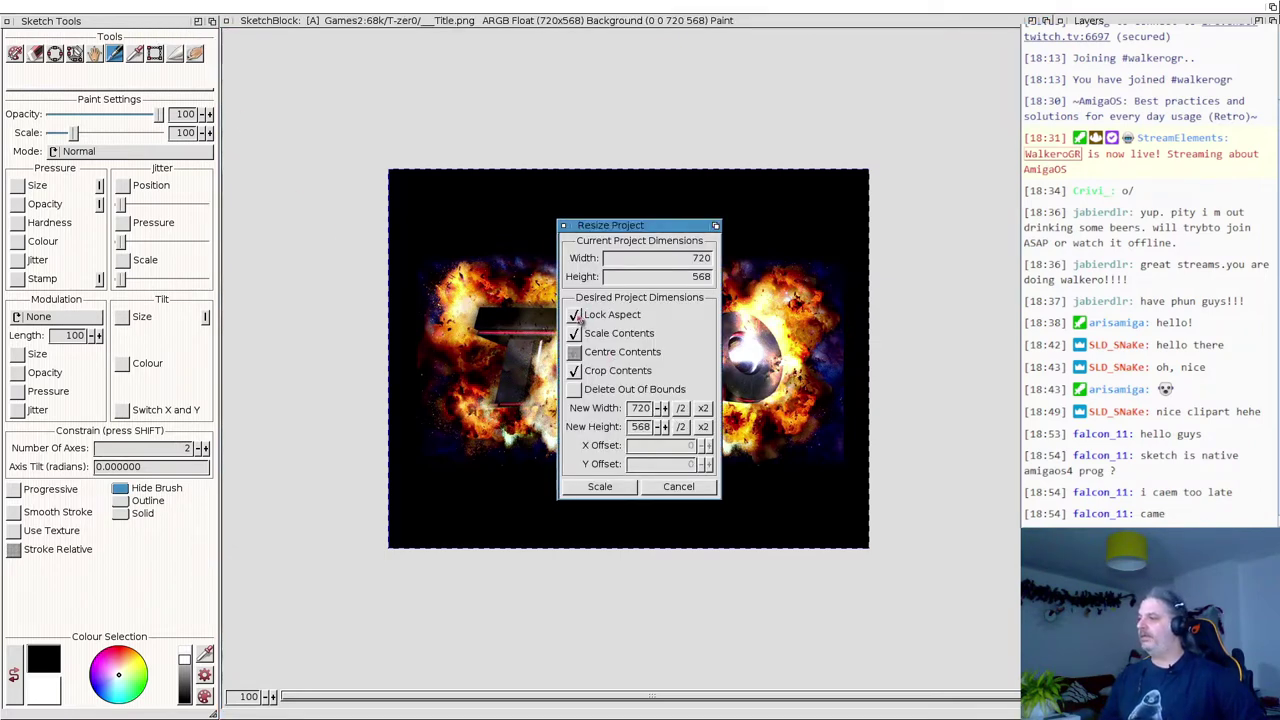
{"action": "left_click", "coordinate": [575, 315]}
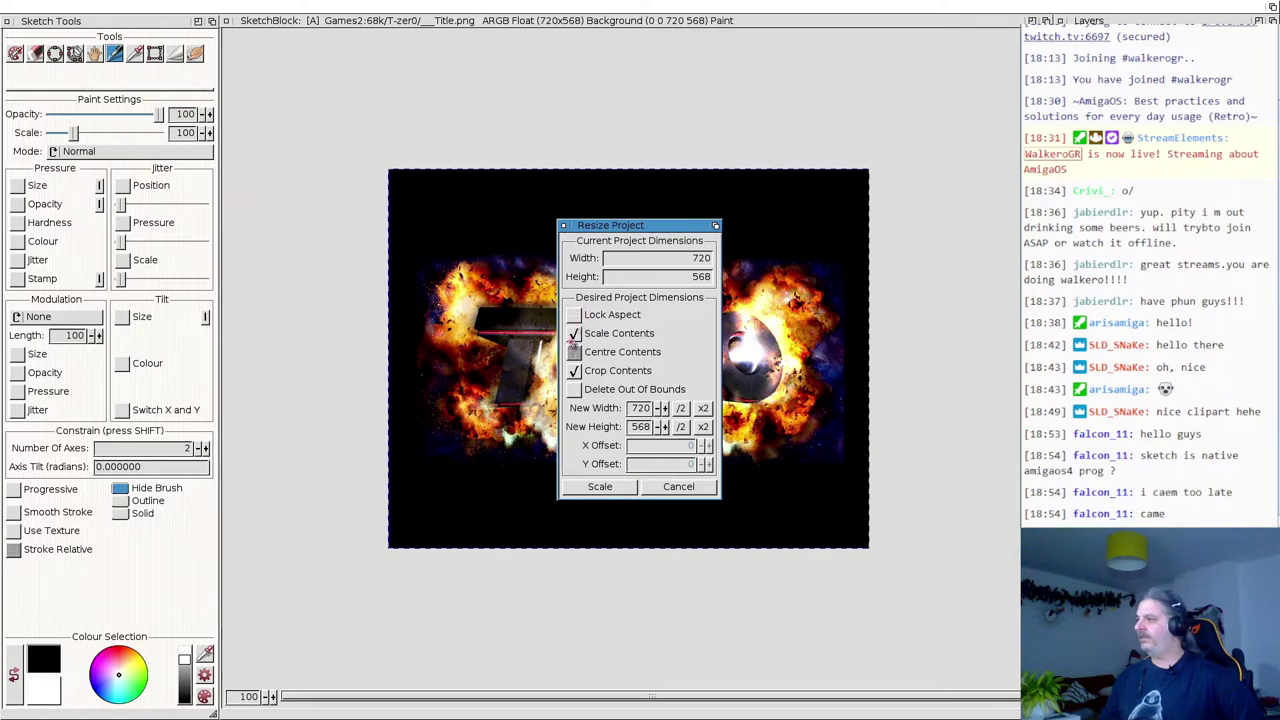
{"action": "left_click_drag", "start_coordinate": [603, 231], "coordinate": [225, 263]}
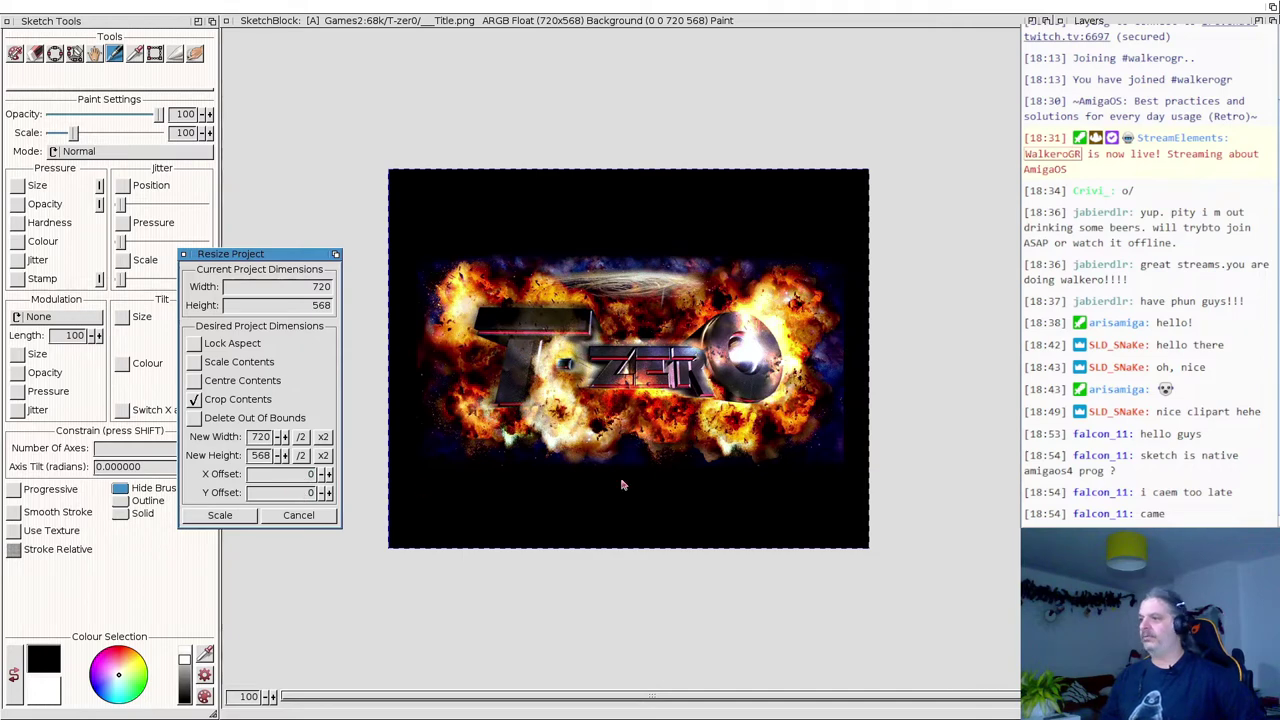
{"action": "left_click", "coordinate": [315, 516]}
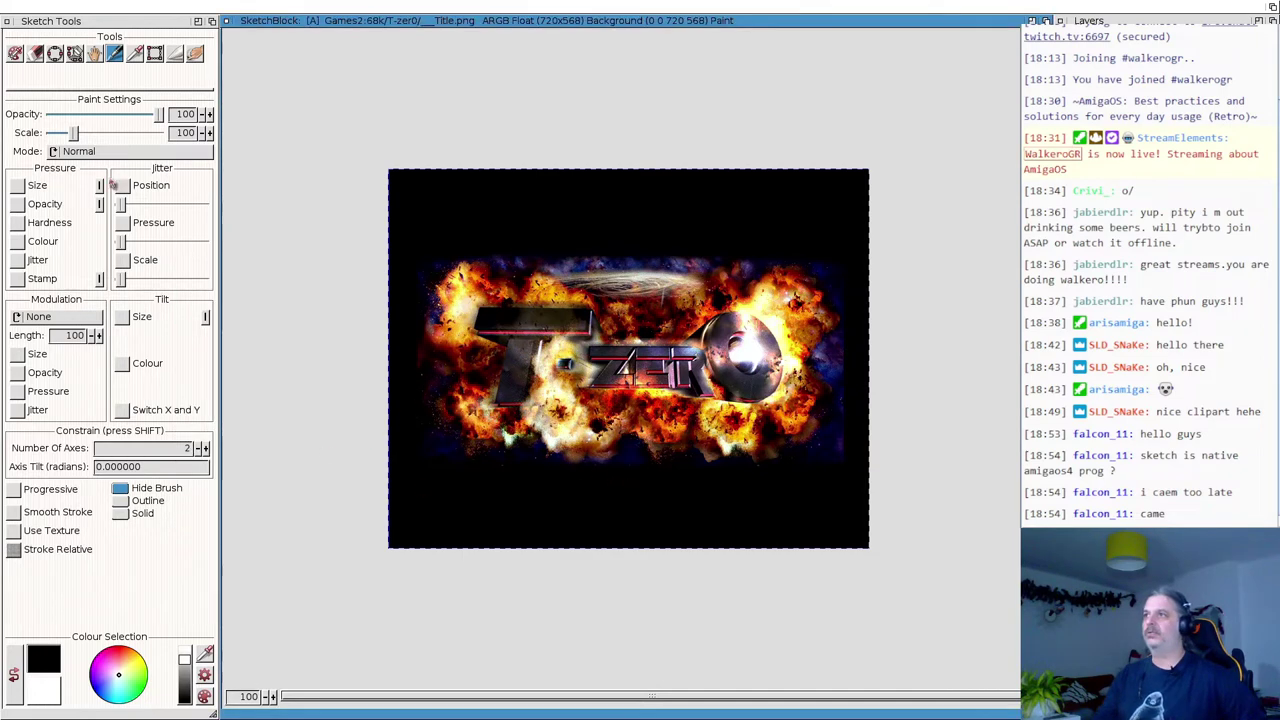
Draw a rectangle selection around the T-zer0 logo with the aspect unlocked, about 661 by 356 pixels at X 29, Y 108.
{"action": "left_click", "coordinate": [155, 55]}
{"action": "left_click_drag", "start_coordinate": [424, 246], "coordinate": [823, 471]}
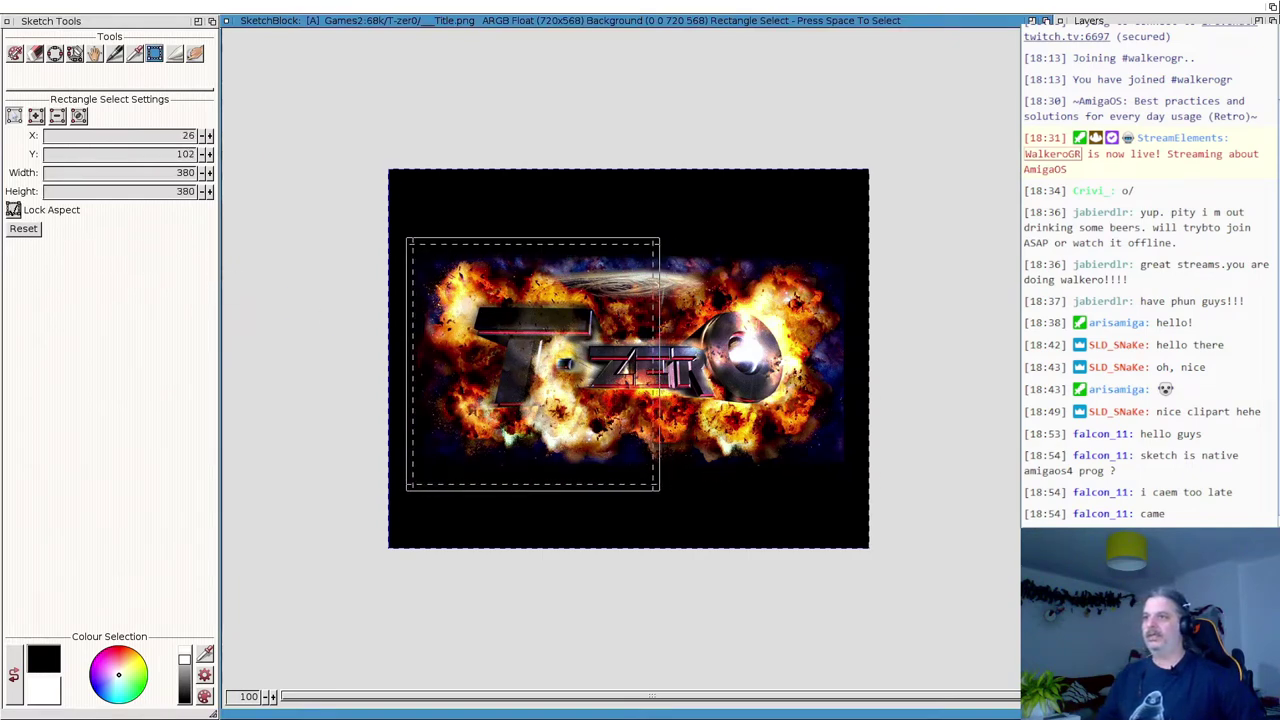
{"action": "left_click", "coordinate": [13, 210]}
{"action": "left_click", "coordinate": [652, 366]}
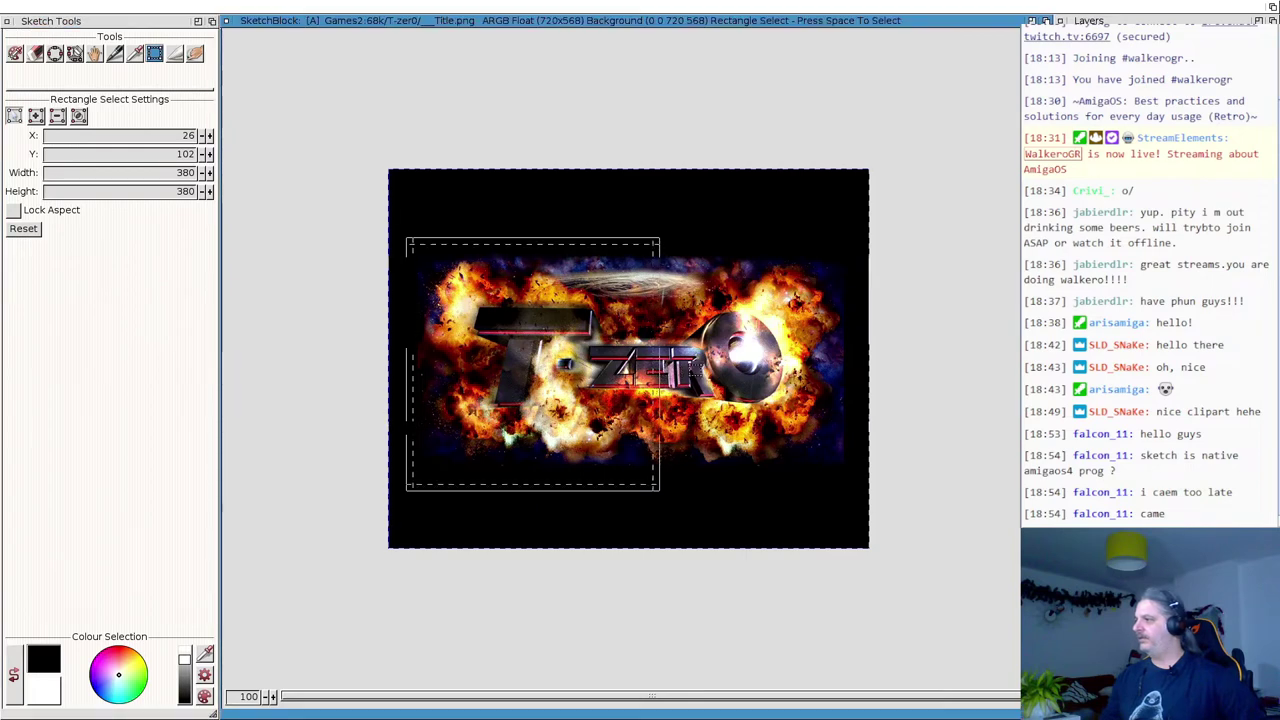
{"action": "left_click_drag", "start_coordinate": [648, 370], "coordinate": [844, 366]}
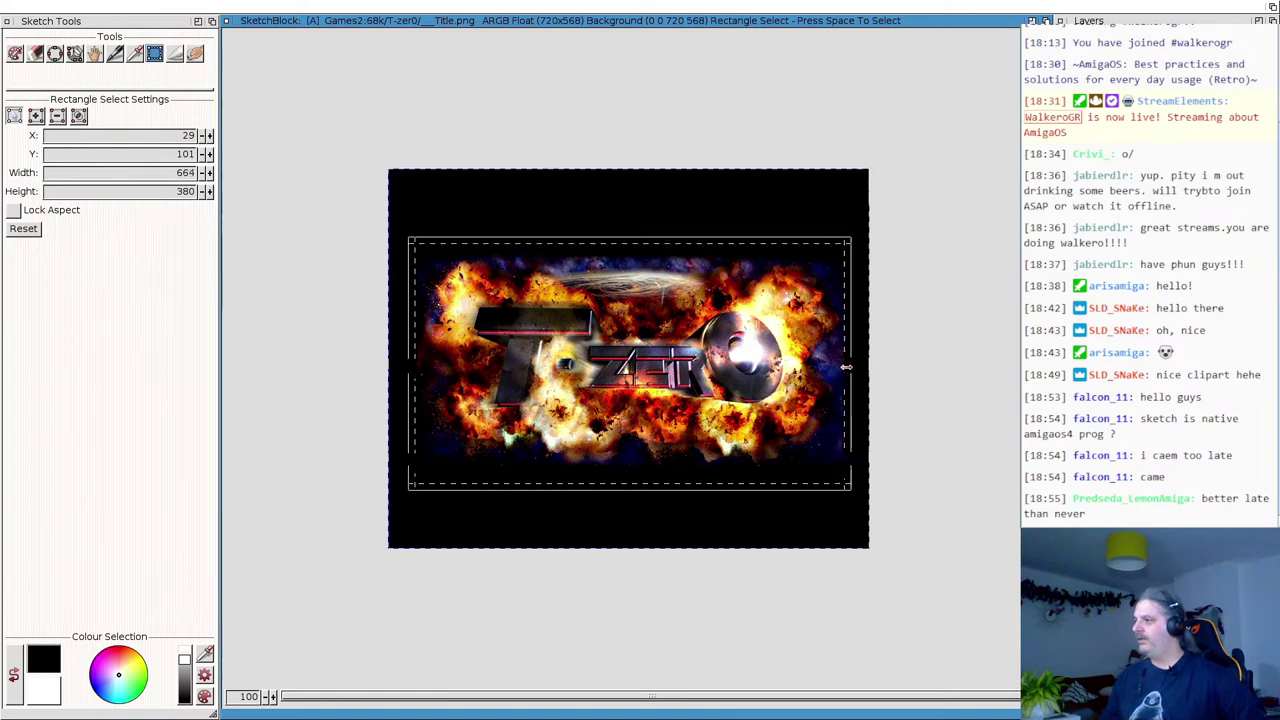
{"action": "left_click_drag", "start_coordinate": [592, 484], "coordinate": [600, 476]}
{"action": "left_click_drag", "start_coordinate": [640, 239], "coordinate": [636, 246]}
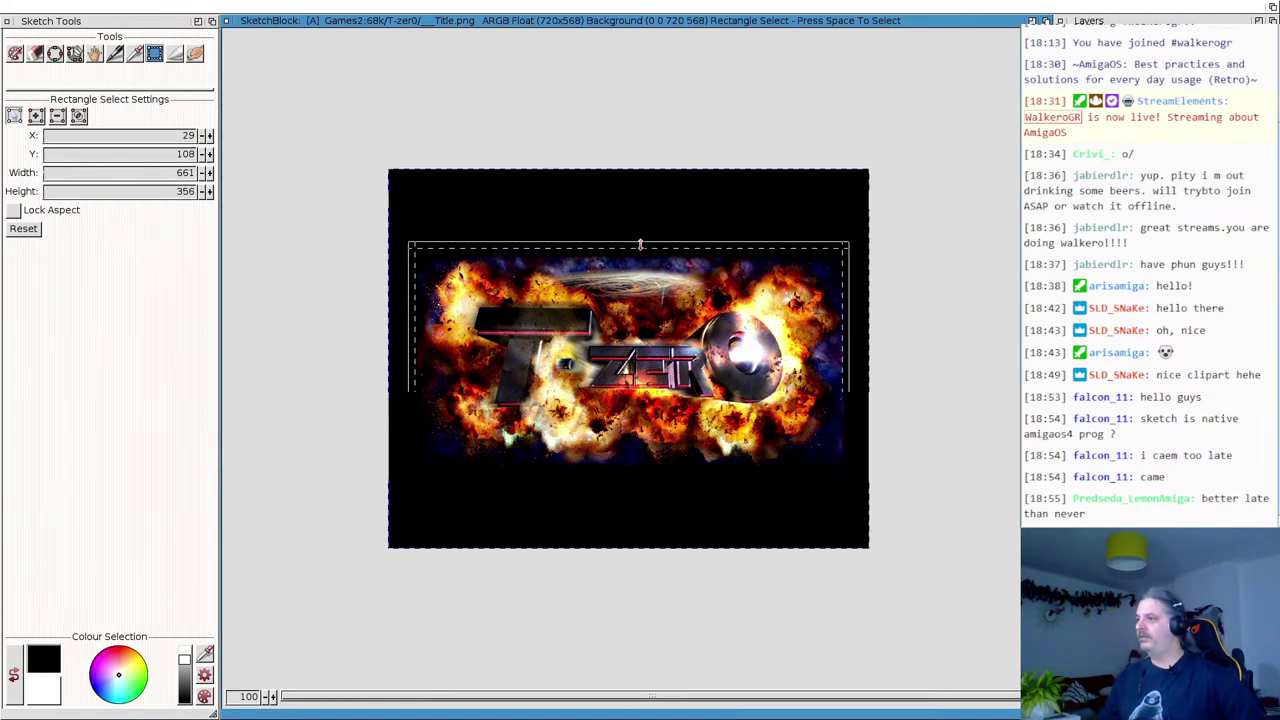
{"action": "left_click_drag", "start_coordinate": [410, 364], "coordinate": [412, 366]}
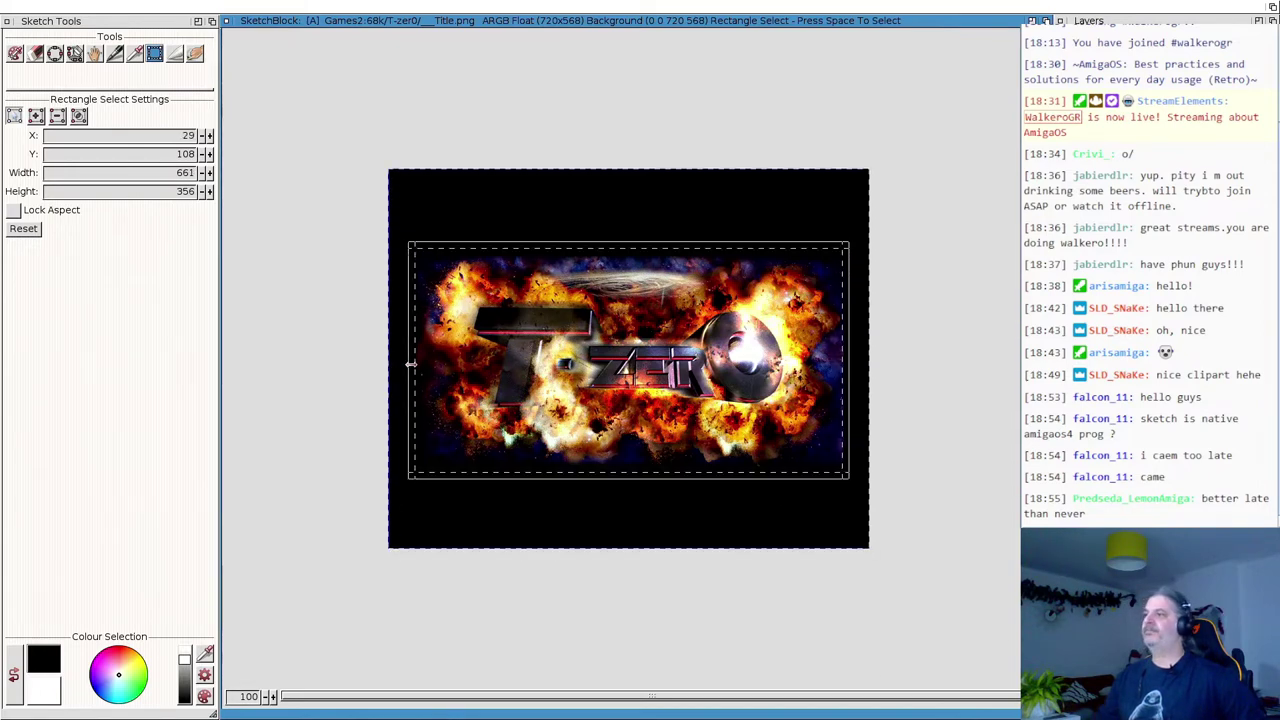
Open the project resize settings for the title image and turn off Lock Aspect and Scale Contents.
{"action": "right_click", "coordinate": [129, 6]}
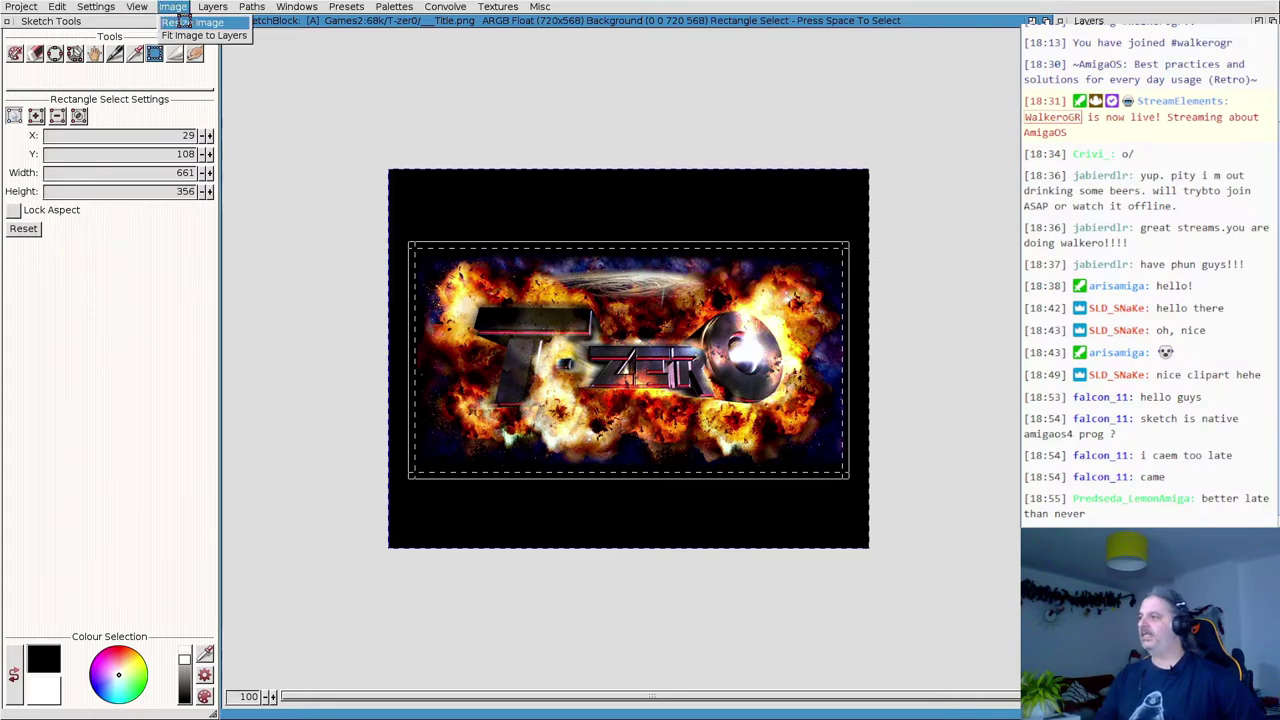
{"action": "left_click", "coordinate": [186, 22]}
{"action": "left_click_drag", "start_coordinate": [640, 228], "coordinate": [236, 194]}
{"action": "left_click", "coordinate": [164, 283]}
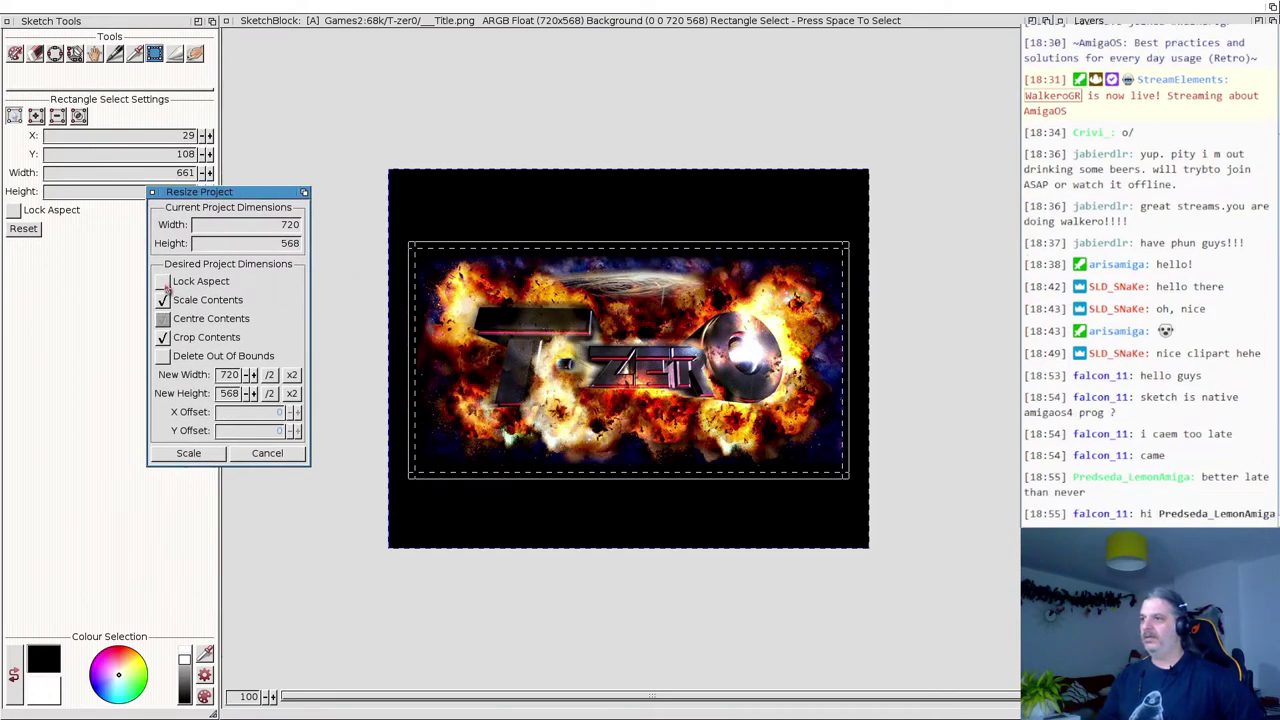
{"action": "left_click", "coordinate": [163, 300]}
{"action": "left_click", "coordinate": [163, 318]}
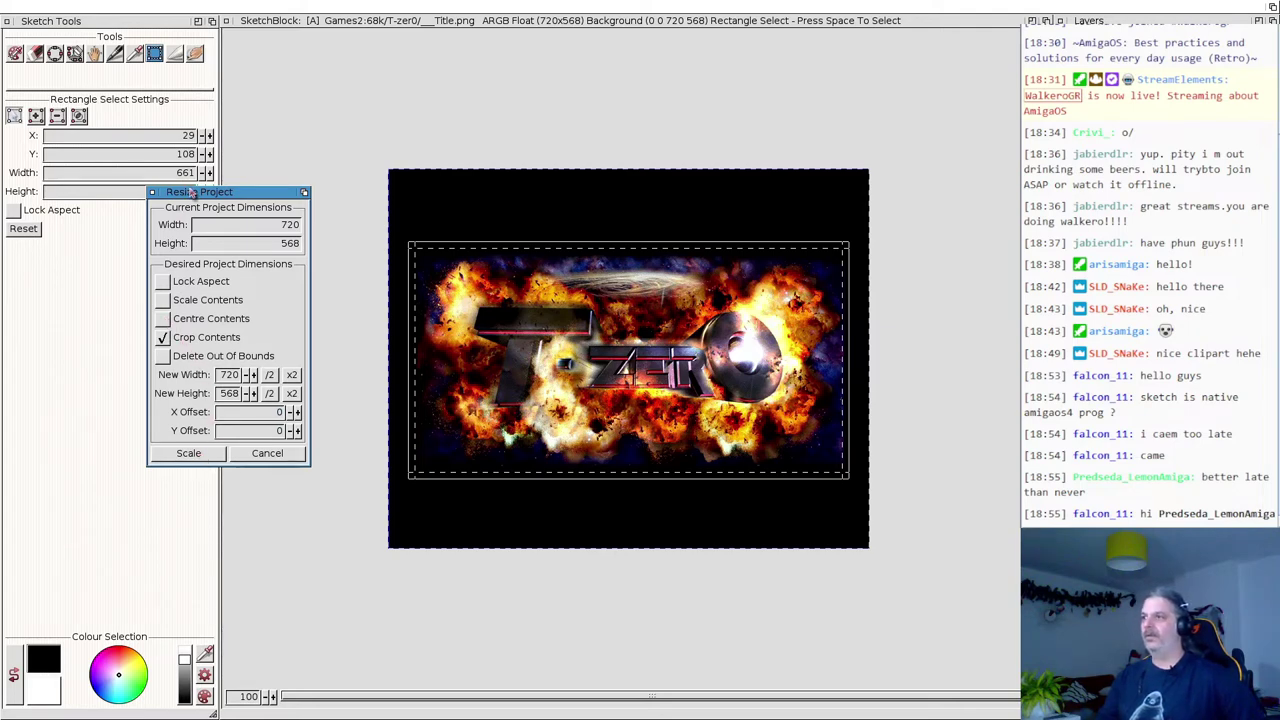
Try resizing the project with an X offset of 29 and a Y offset of 108, and undo the result.
{"action": "left_click_drag", "start_coordinate": [197, 193], "coordinate": [209, 244]}
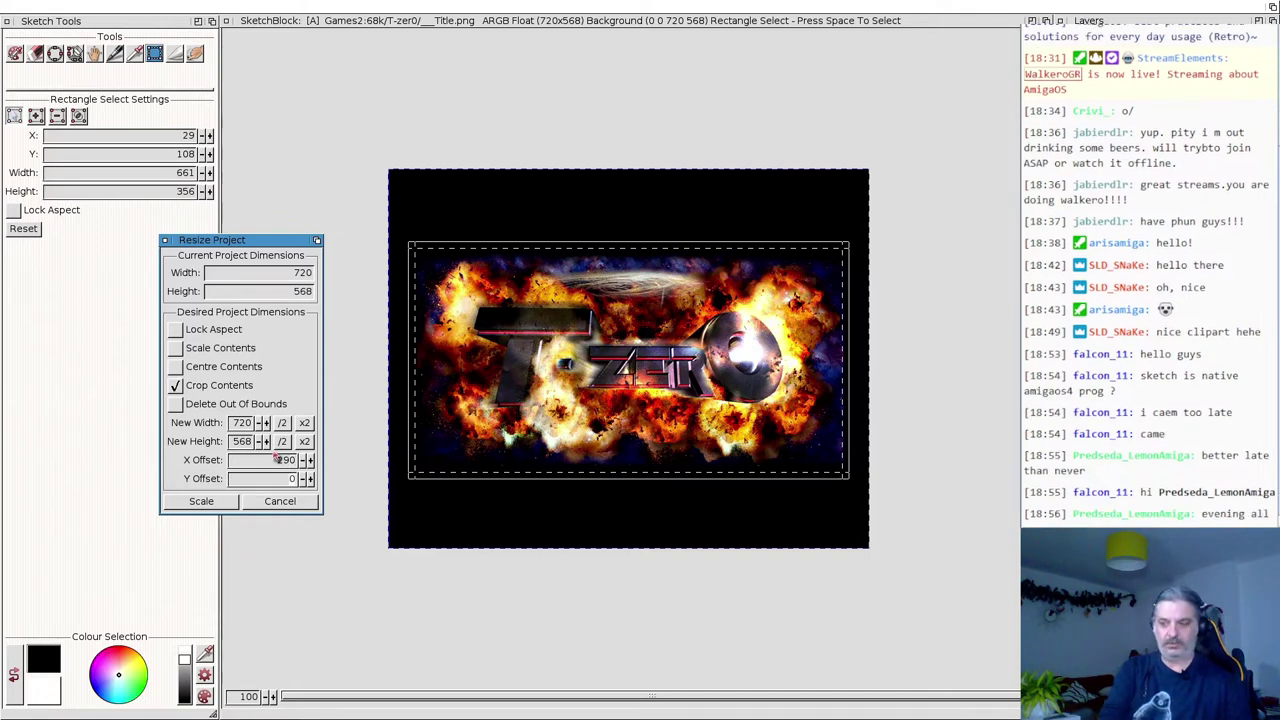
{"action": "type", "text": "80"}
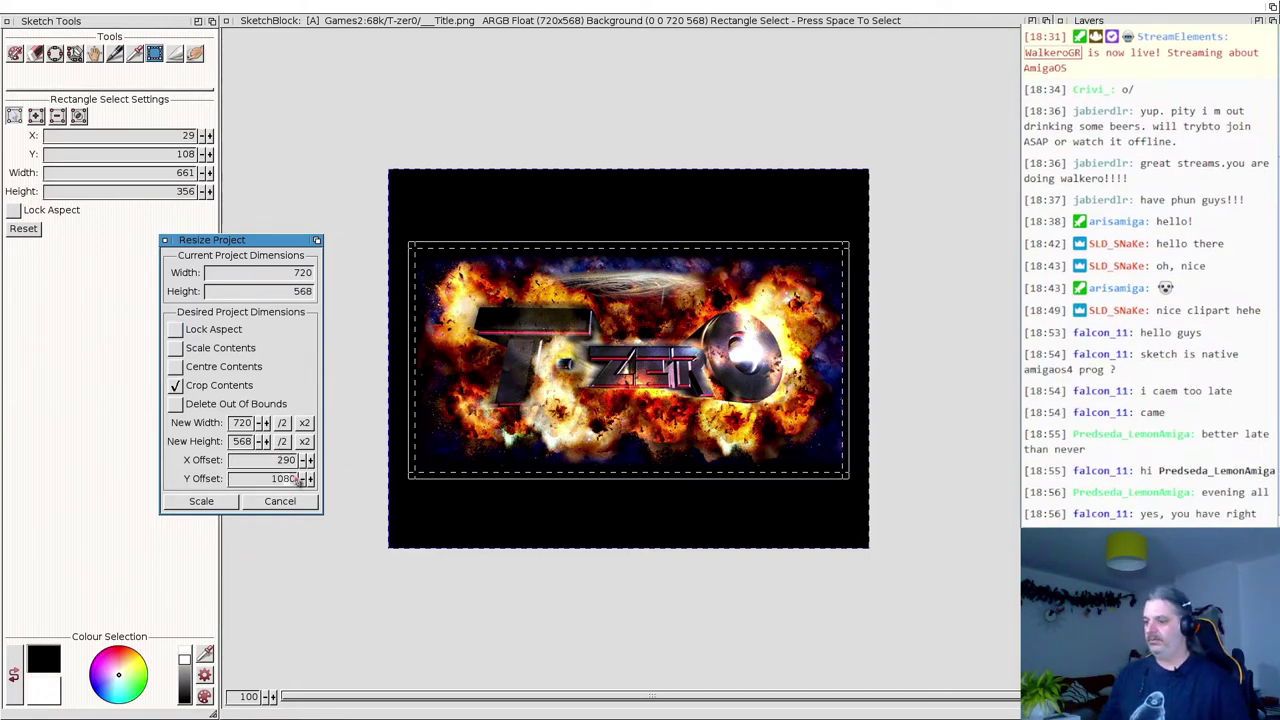
{"action": "key", "text": "BackSpace"}
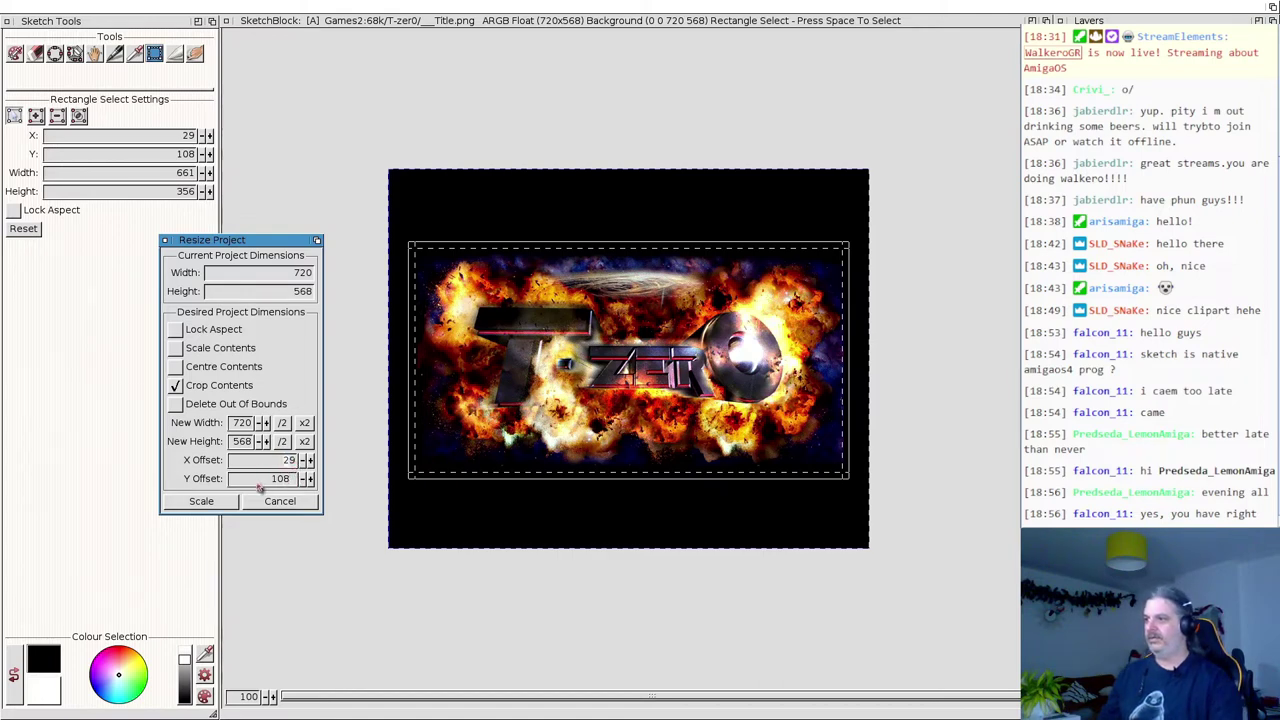
{"action": "key", "text": "Return"}
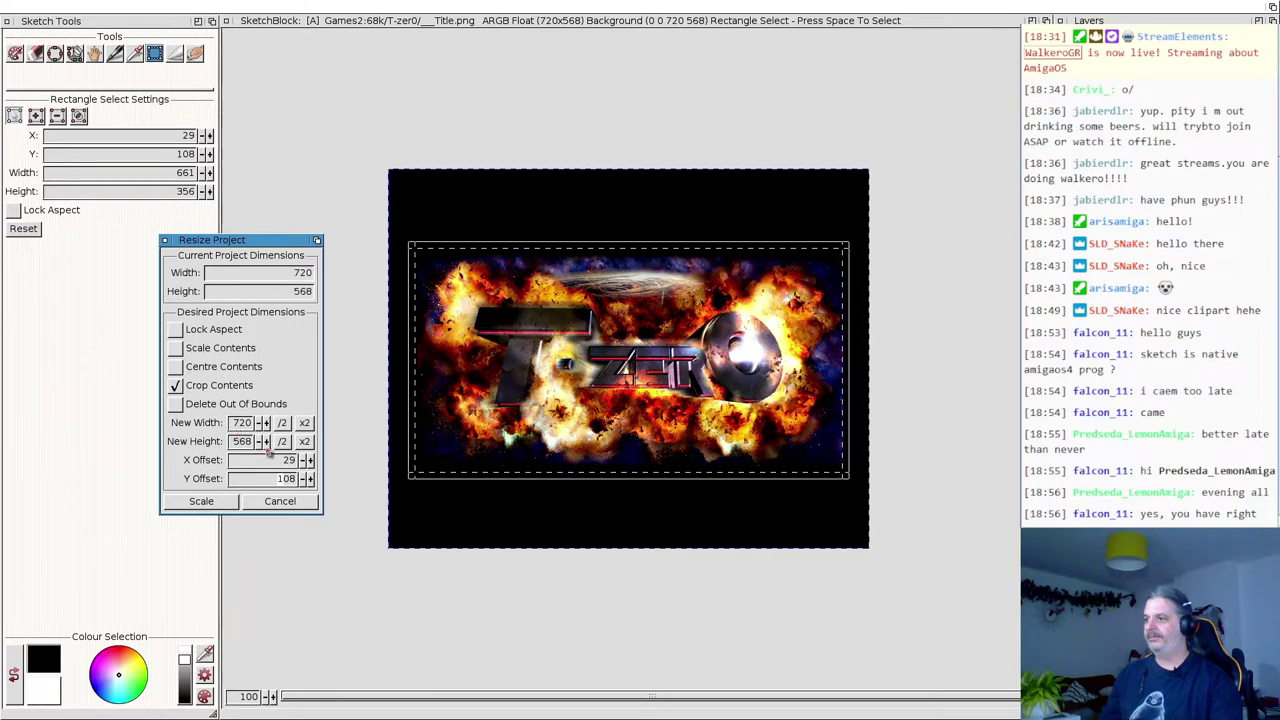
{"action": "left_click", "coordinate": [219, 504]}
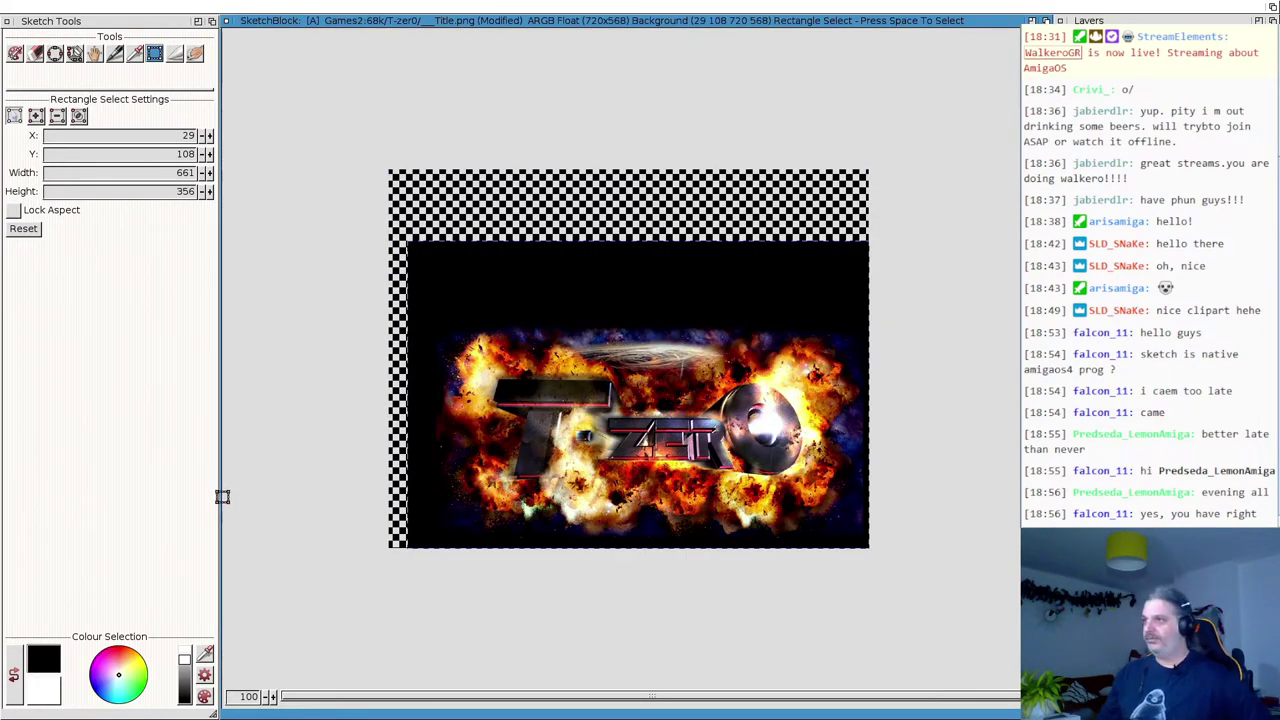
{"action": "right_click", "coordinate": [80, 5]}
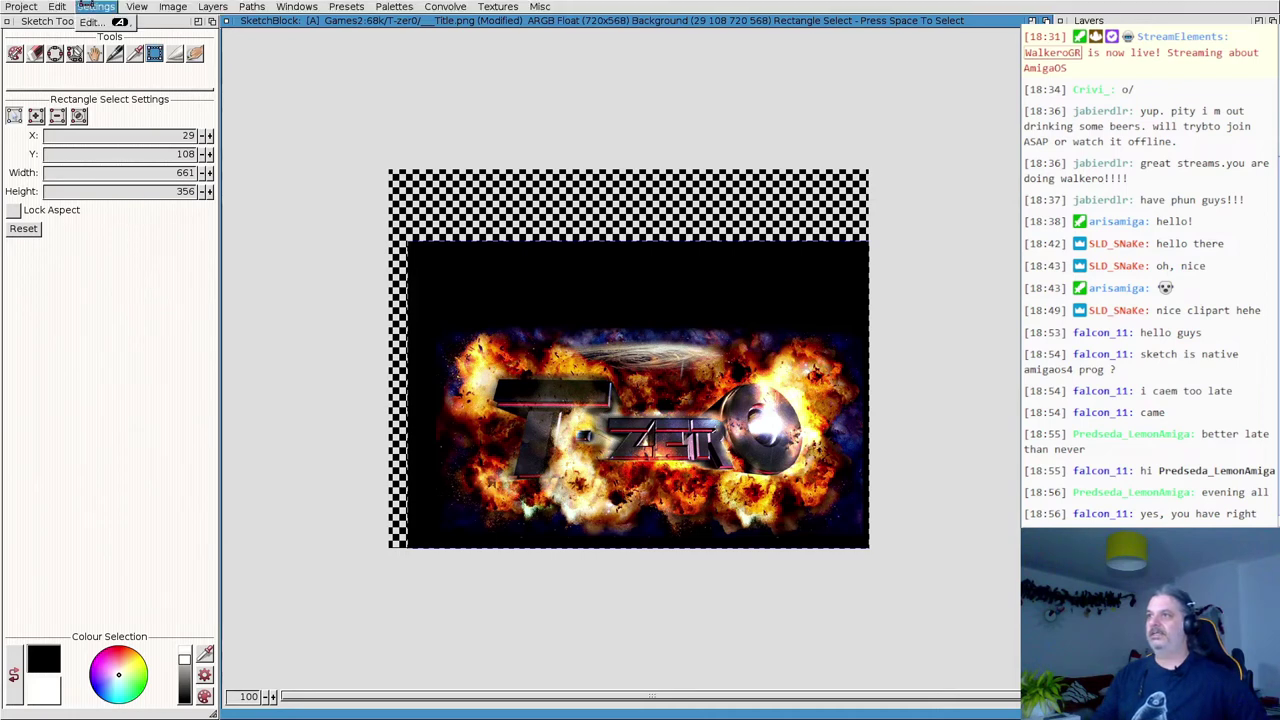
{"action": "left_click", "coordinate": [63, 22]}
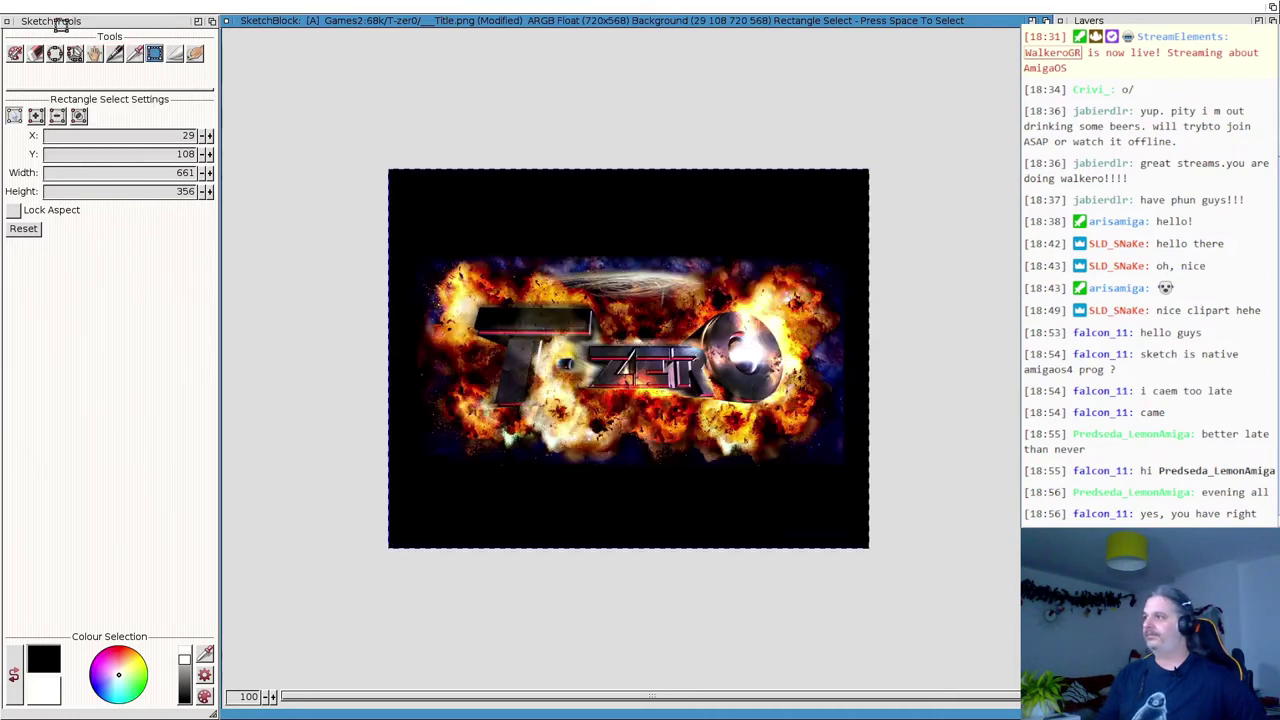
Redraw the rectangle selection around the T-zer0 logo, about 671 by 349 pixels at X 24, Y 117.
{"action": "left_click_drag", "start_coordinate": [407, 242], "coordinate": [417, 249]}
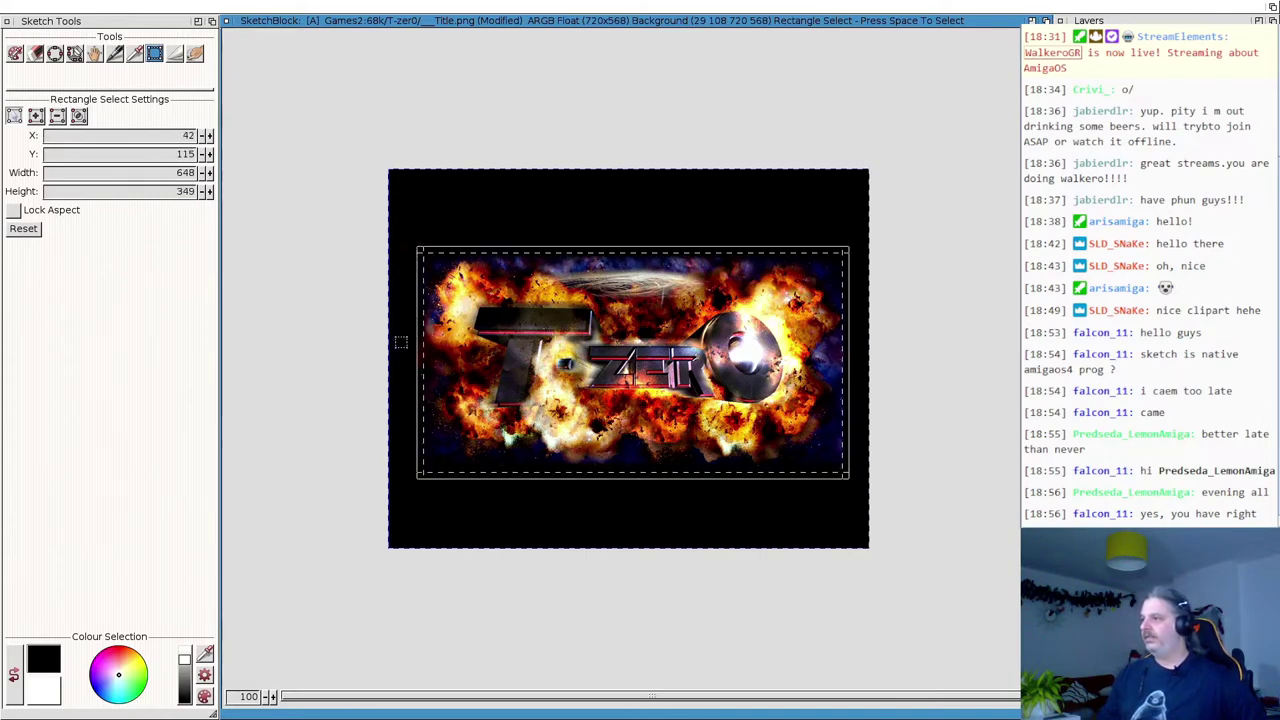
{"action": "left_click_drag", "start_coordinate": [423, 333], "coordinate": [415, 340]}
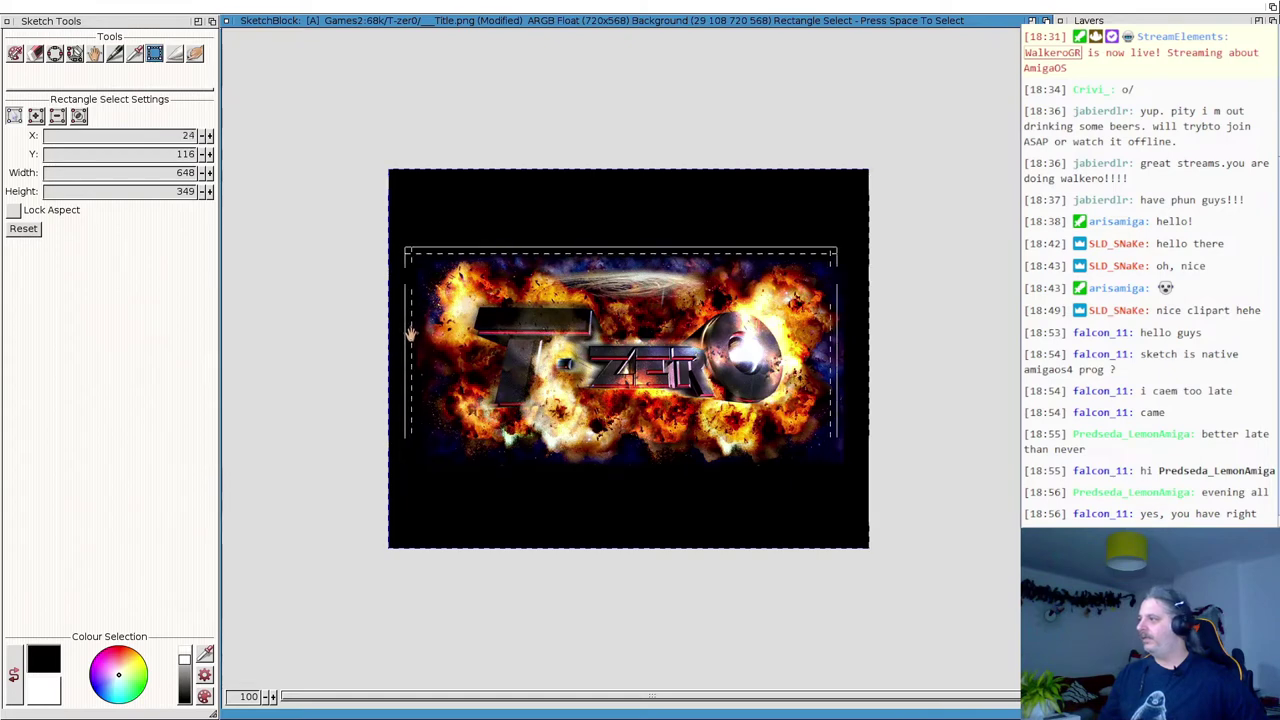
{"action": "left_click_drag", "start_coordinate": [836, 383], "coordinate": [848, 383]}
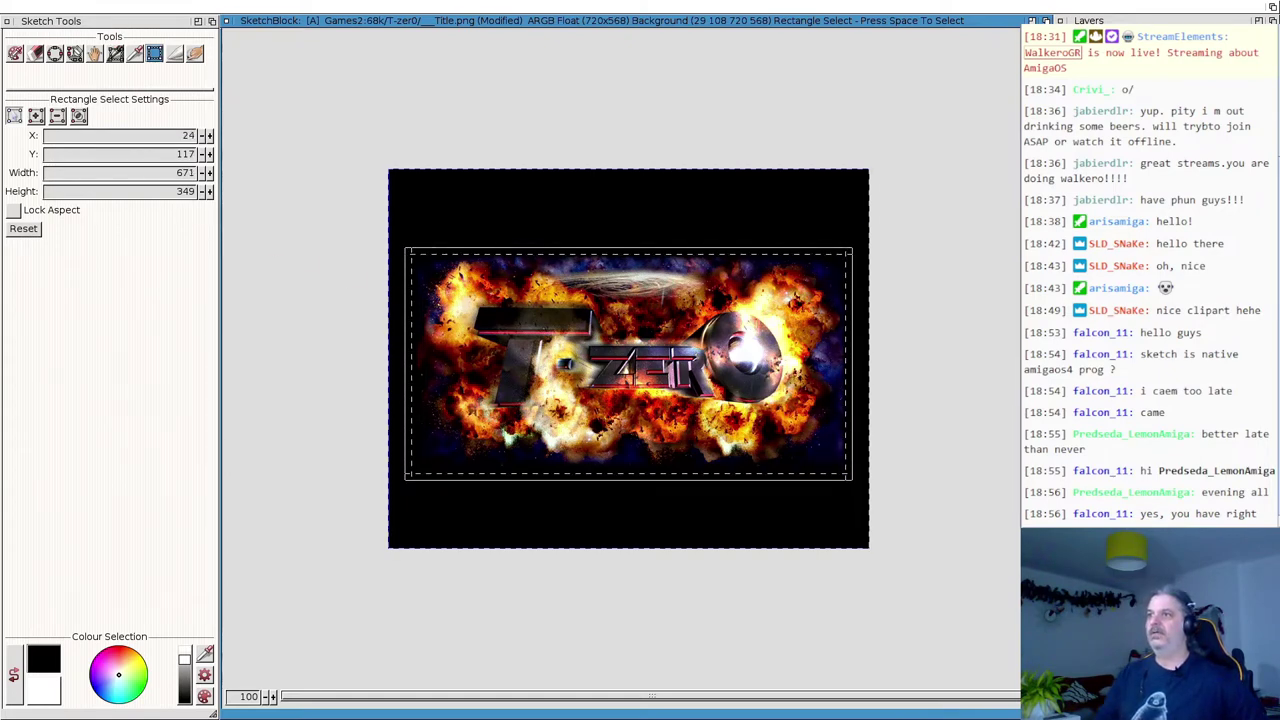
{"action": "right_click", "coordinate": [100, 6]}
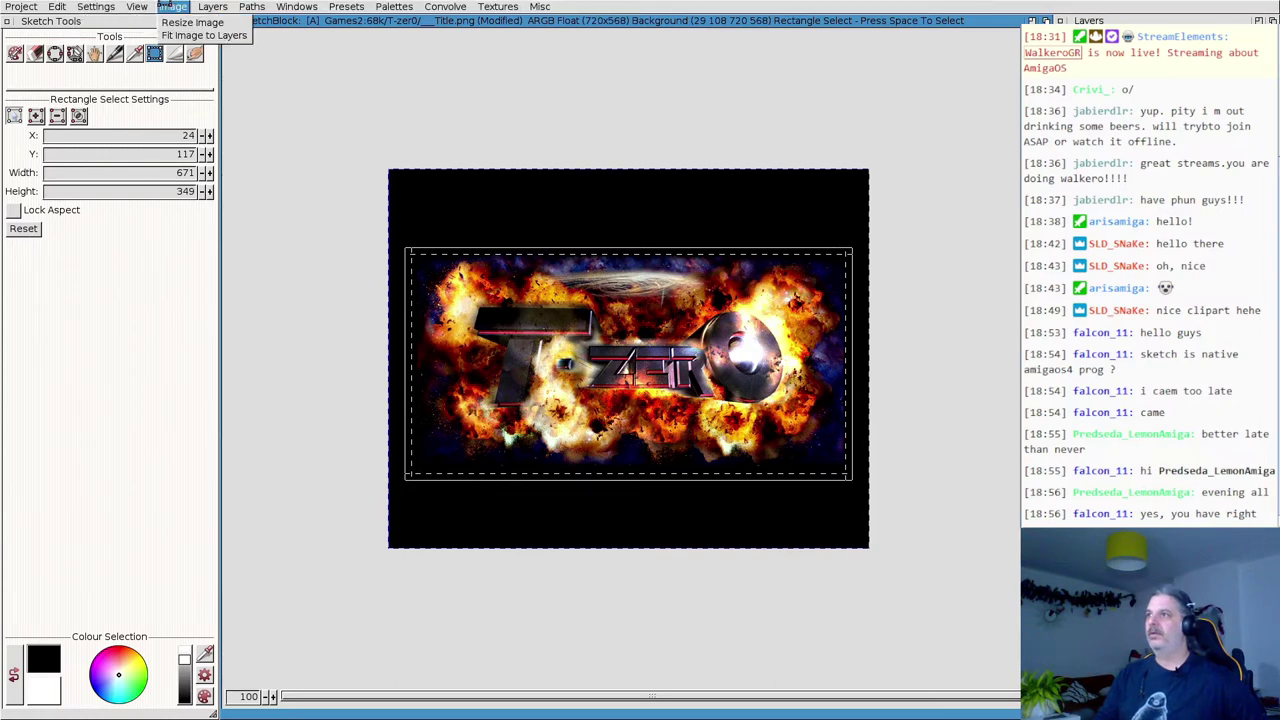
{"action": "mouse_move", "coordinate": [143, 6]}
{"action": "mouse_move", "coordinate": [213, 6]}
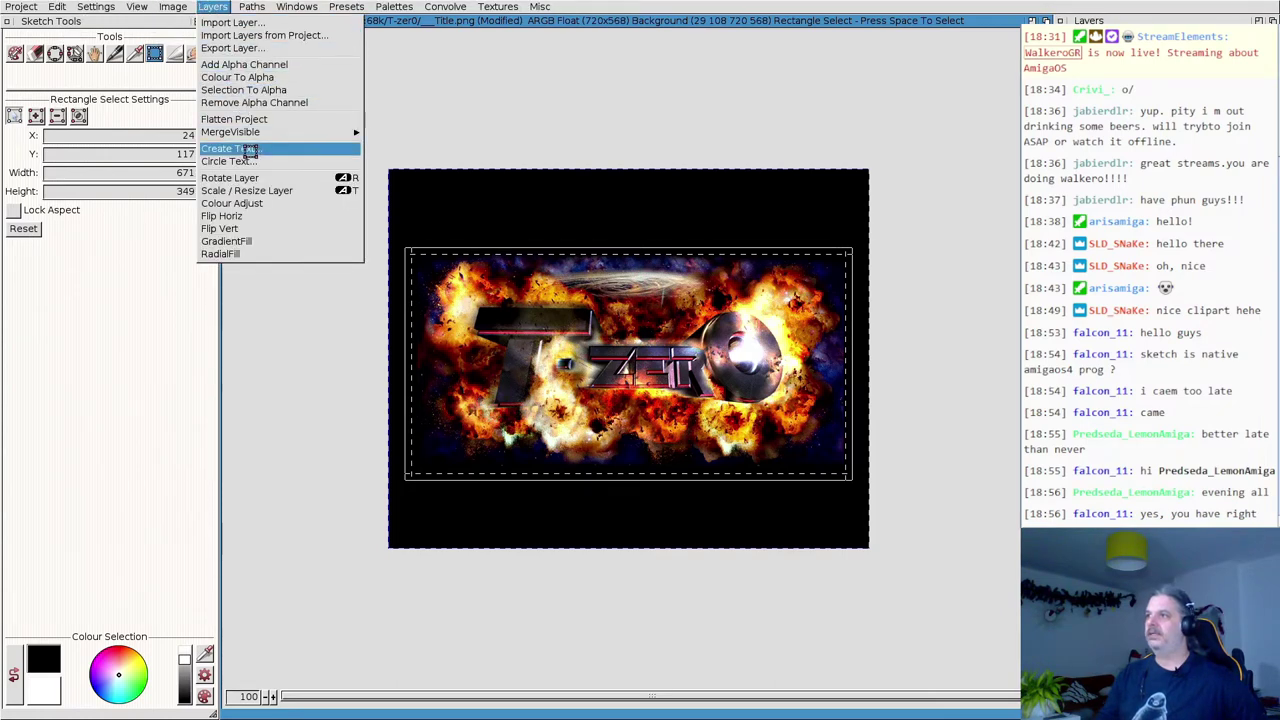
{"action": "left_click", "coordinate": [250, 190]}
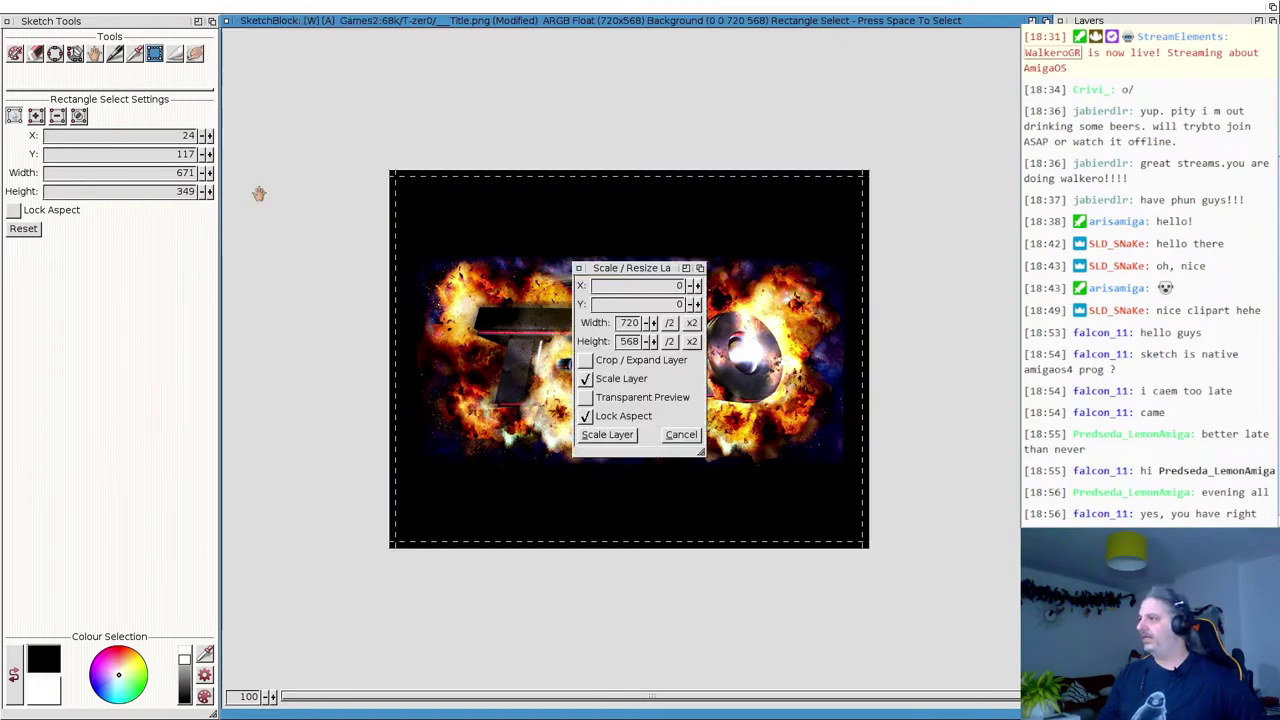
{"action": "left_click_drag", "start_coordinate": [620, 268], "coordinate": [251, 240]}
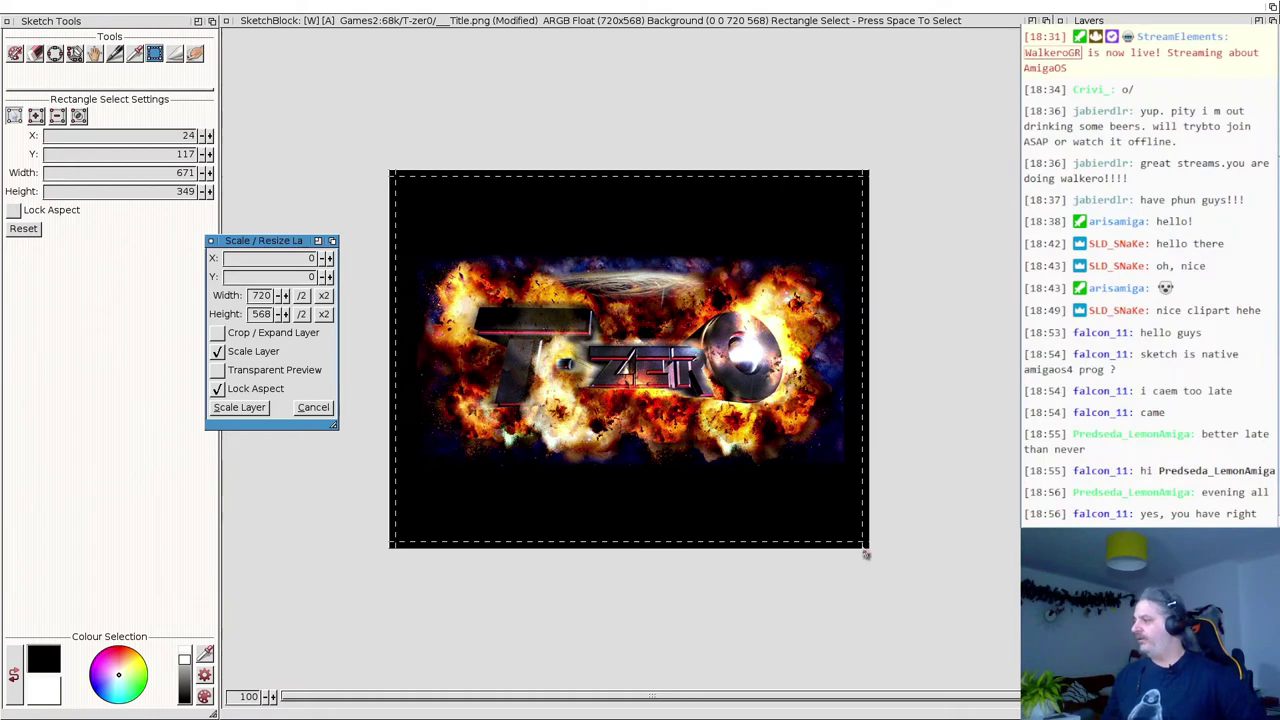
{"action": "mouse_move", "coordinate": [866, 546]}
{"action": "left_mouse_down"}
{"action": "mouse_move", "coordinate": [866, 500]}
{"action": "mouse_move", "coordinate": [866, 531]}
{"action": "left_mouse_up"}
{"action": "left_click", "coordinate": [313, 408]}
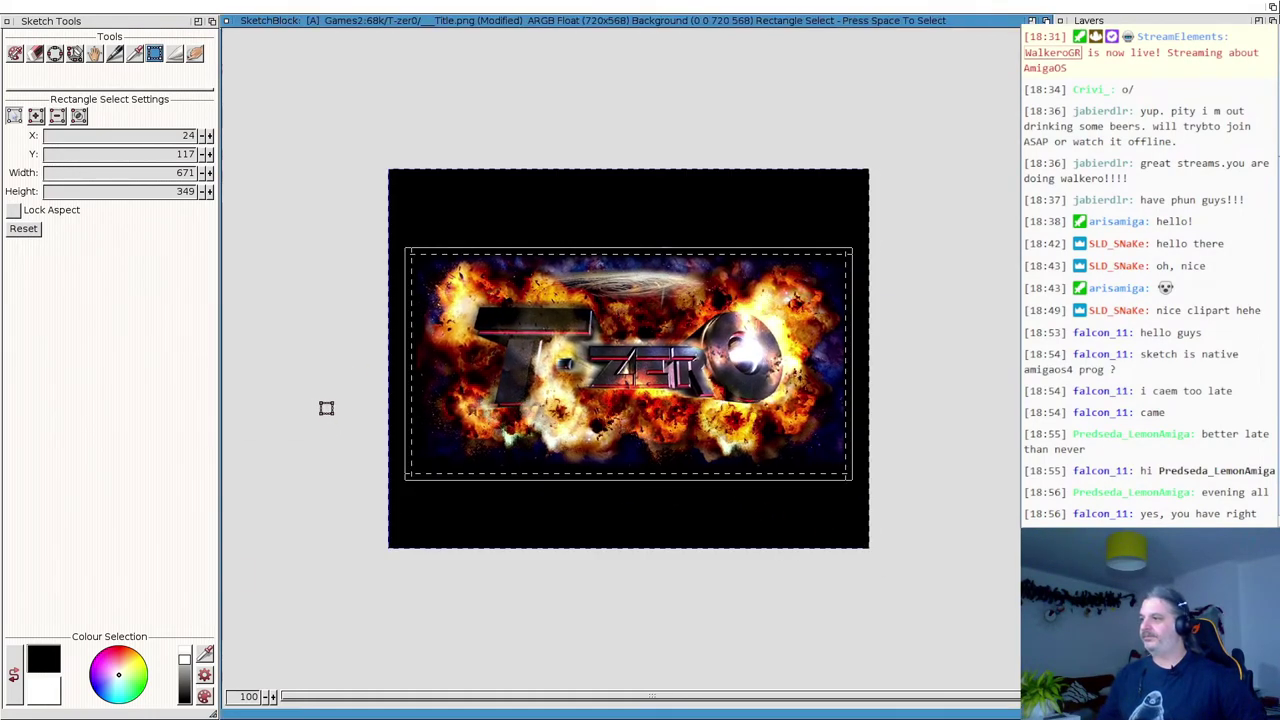
Start Scale / Resize Layer on the background layer with Crop / Expand Layer enabled and Lock Aspect off.
{"action": "right_click", "coordinate": [138, 4]}
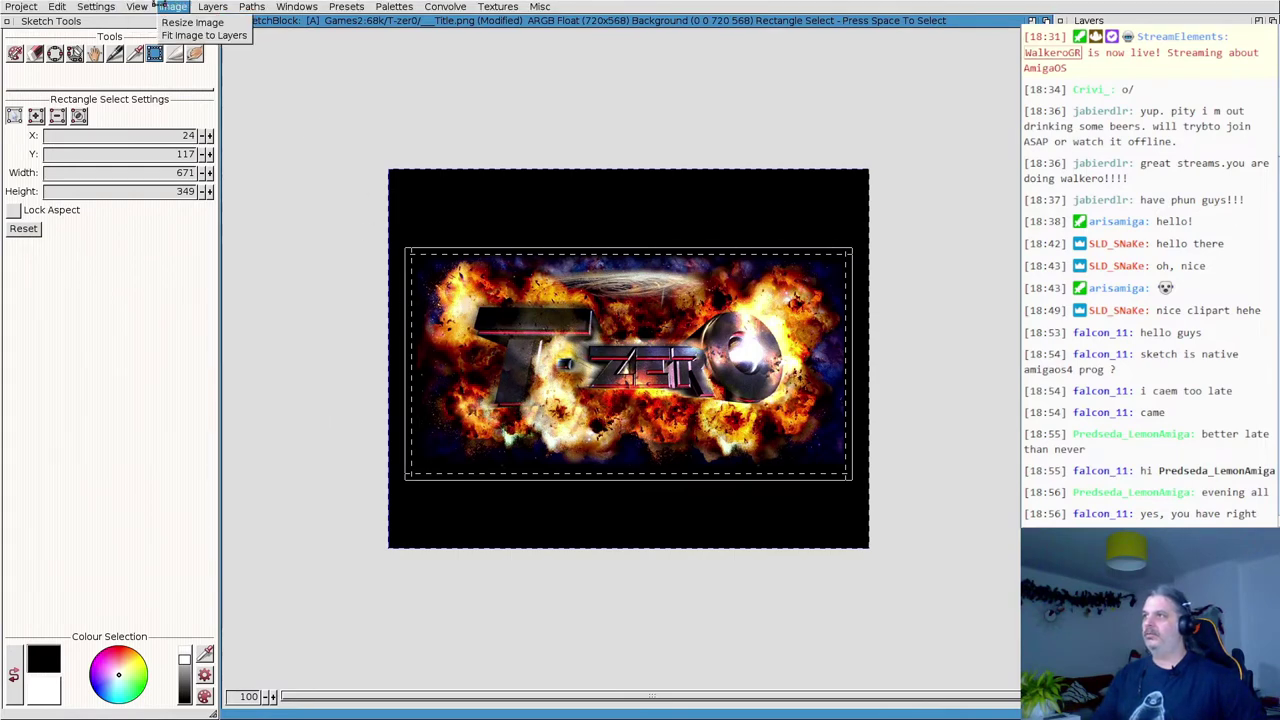
{"action": "mouse_move", "coordinate": [212, 6]}
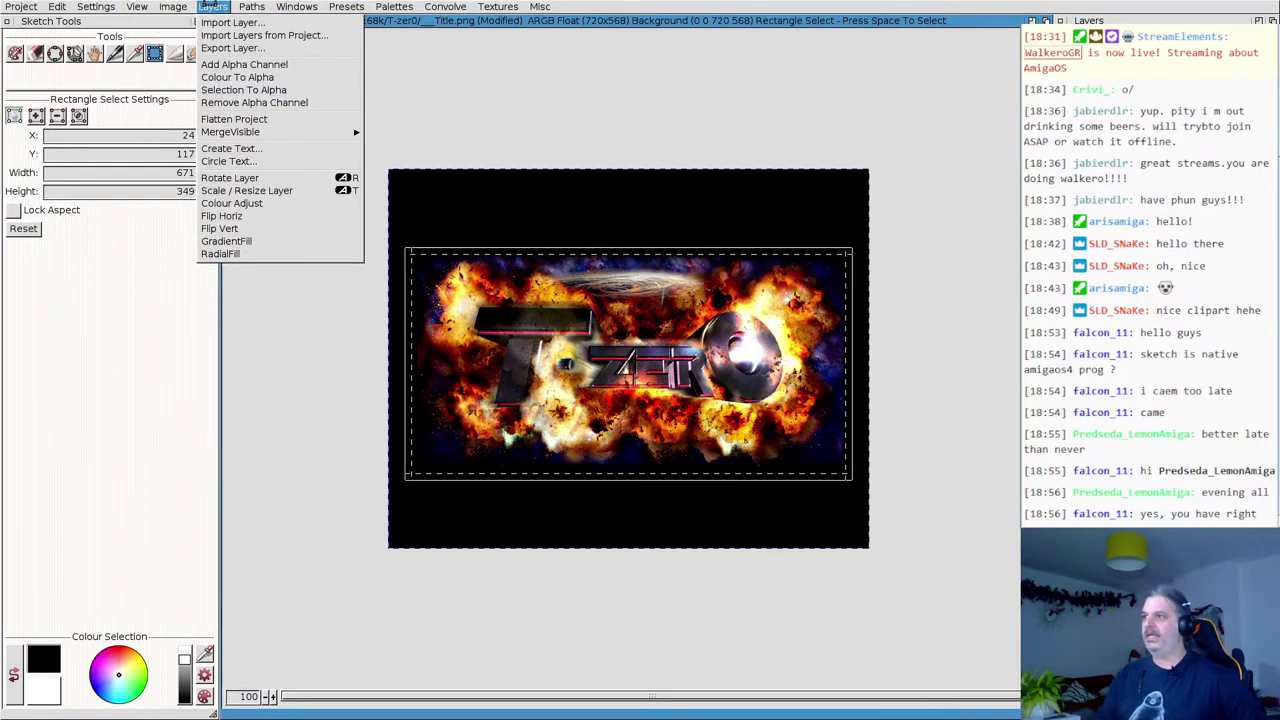
{"action": "right_click", "coordinate": [251, 190]}
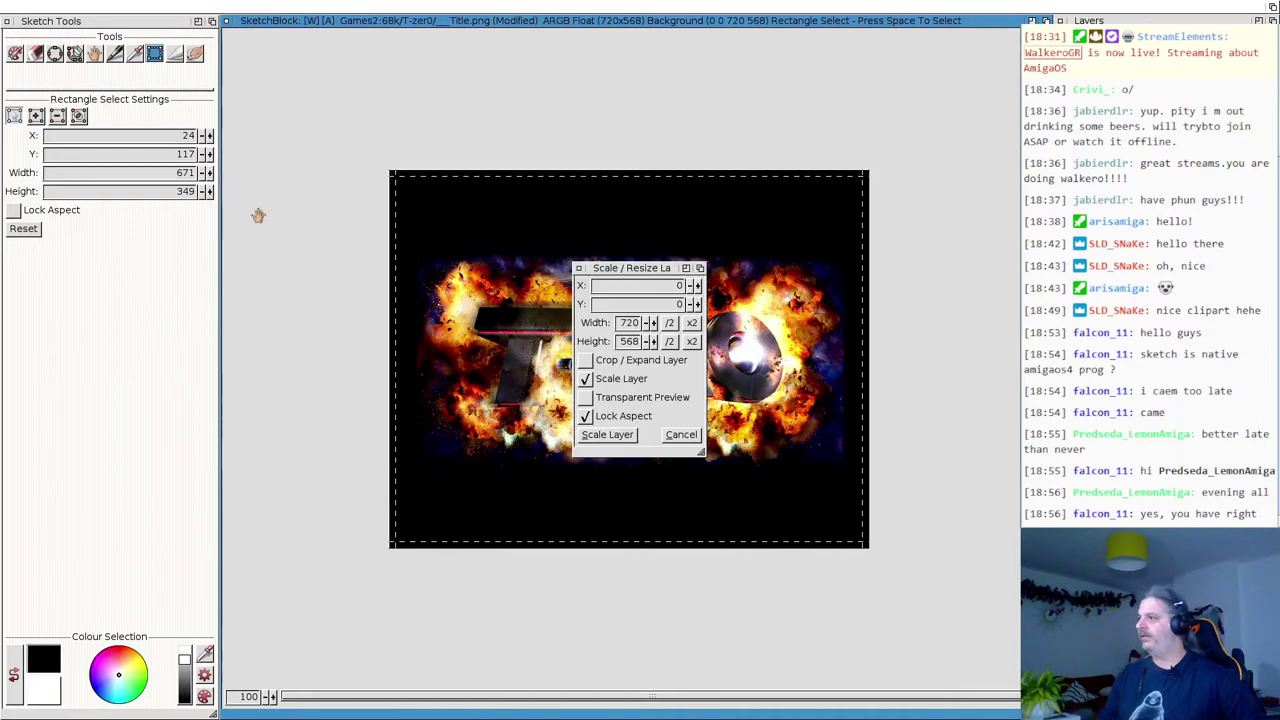
{"action": "left_click_drag", "start_coordinate": [612, 278], "coordinate": [270, 266]}
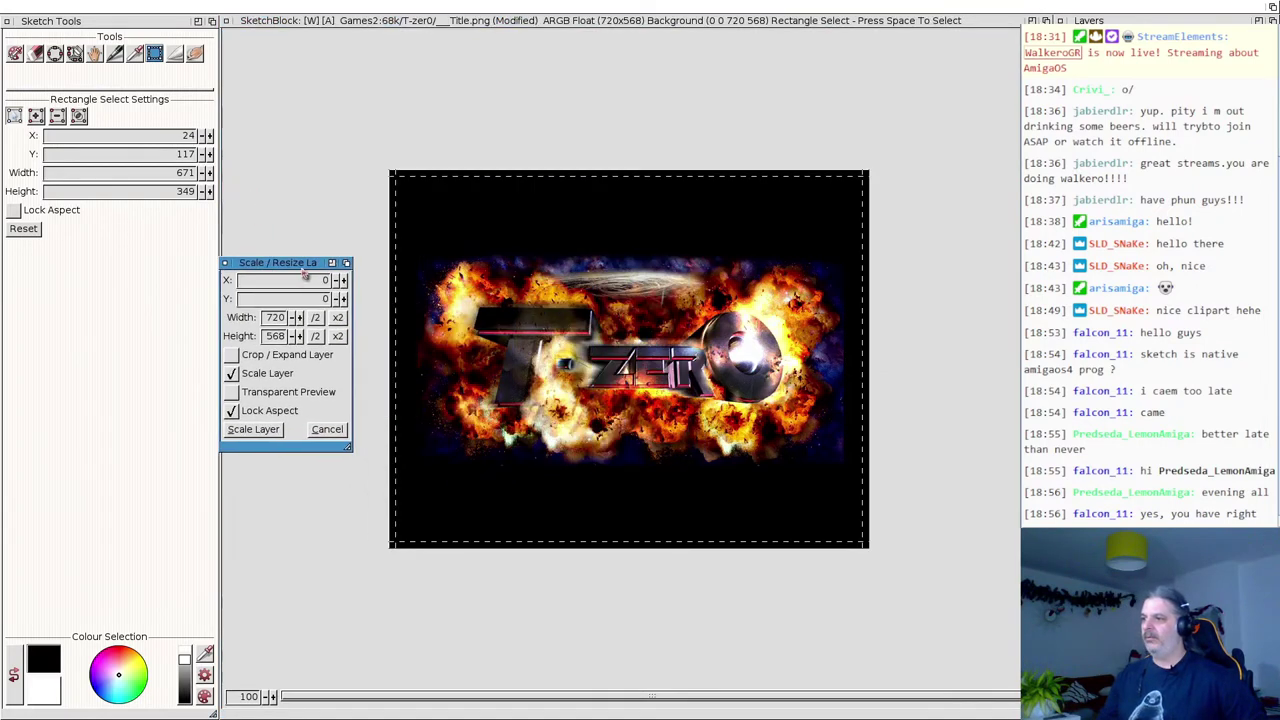
{"action": "left_click", "coordinate": [232, 375]}
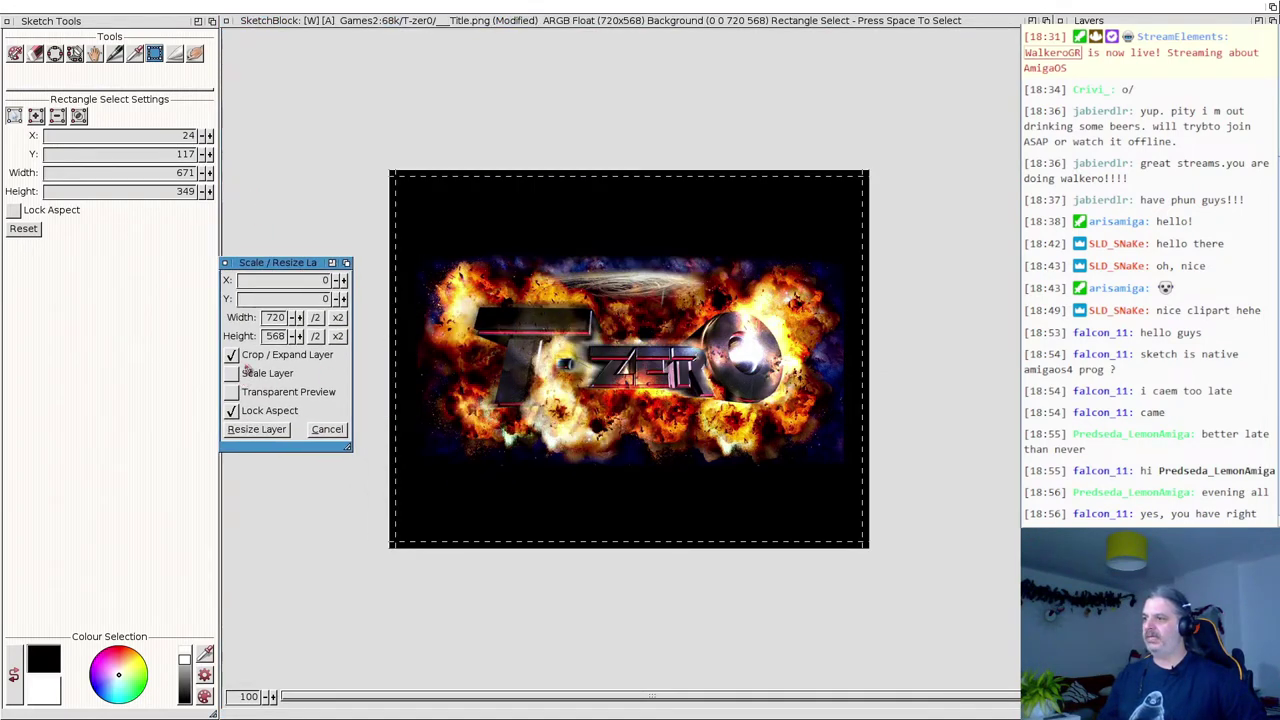
{"action": "left_click", "coordinate": [233, 374]}
{"action": "left_click", "coordinate": [233, 374]}
{"action": "left_click", "coordinate": [234, 410]}
Crop the background layer tightly around the T-zer0 logo, about 663 by 338 pixels at X 29, Y 123.
{"action": "left_click_drag", "start_coordinate": [865, 546], "coordinate": [846, 472]}
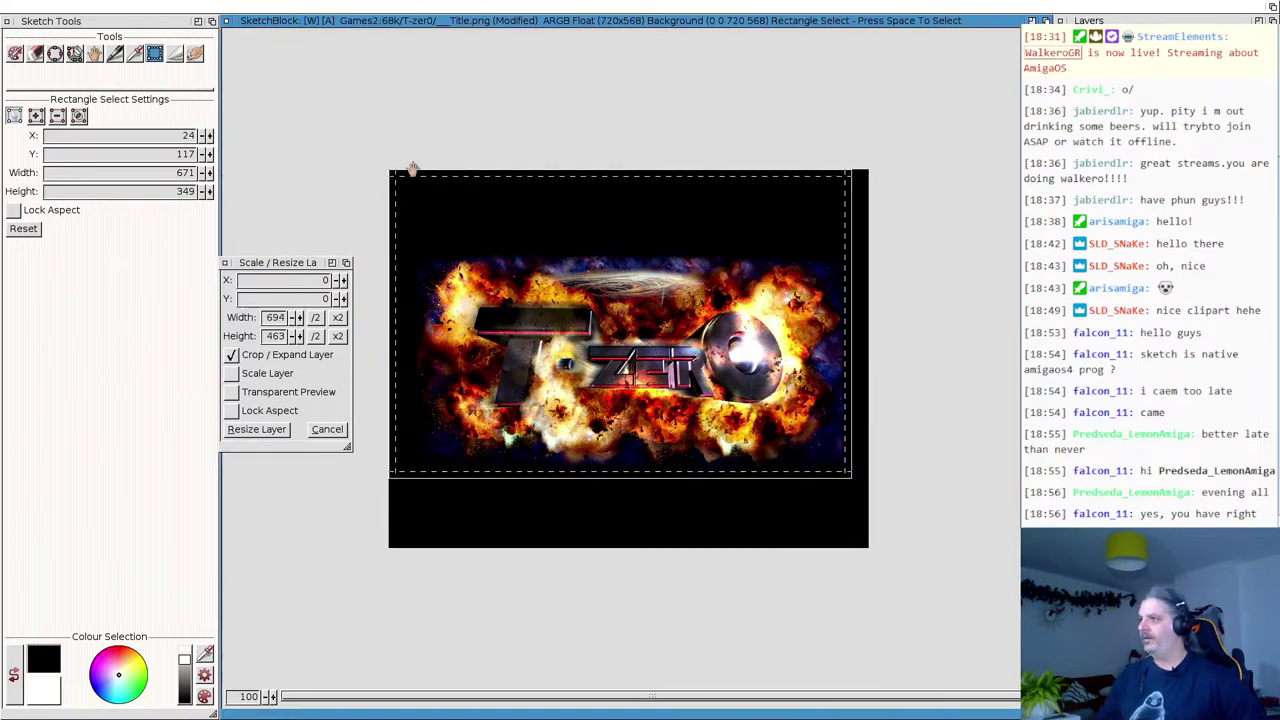
{"action": "left_click_drag", "start_coordinate": [388, 171], "coordinate": [410, 256]}
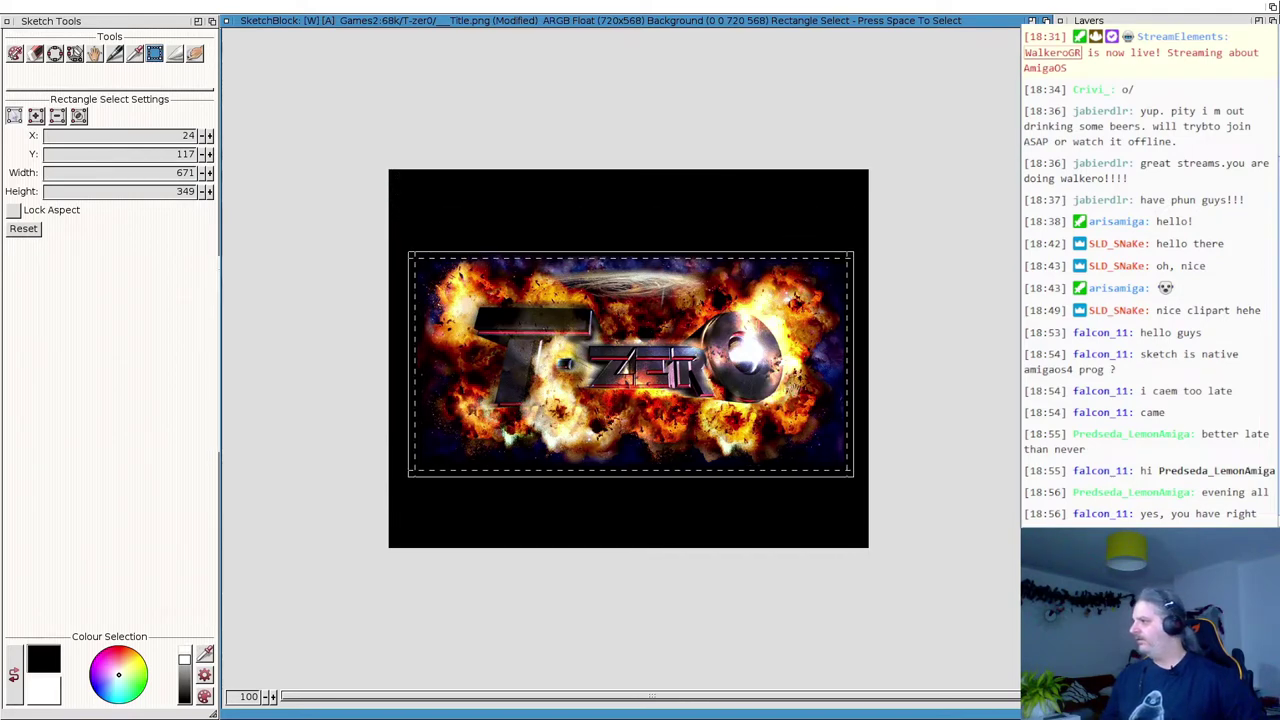
{"action": "left_click_drag", "start_coordinate": [850, 380], "coordinate": [848, 380]}
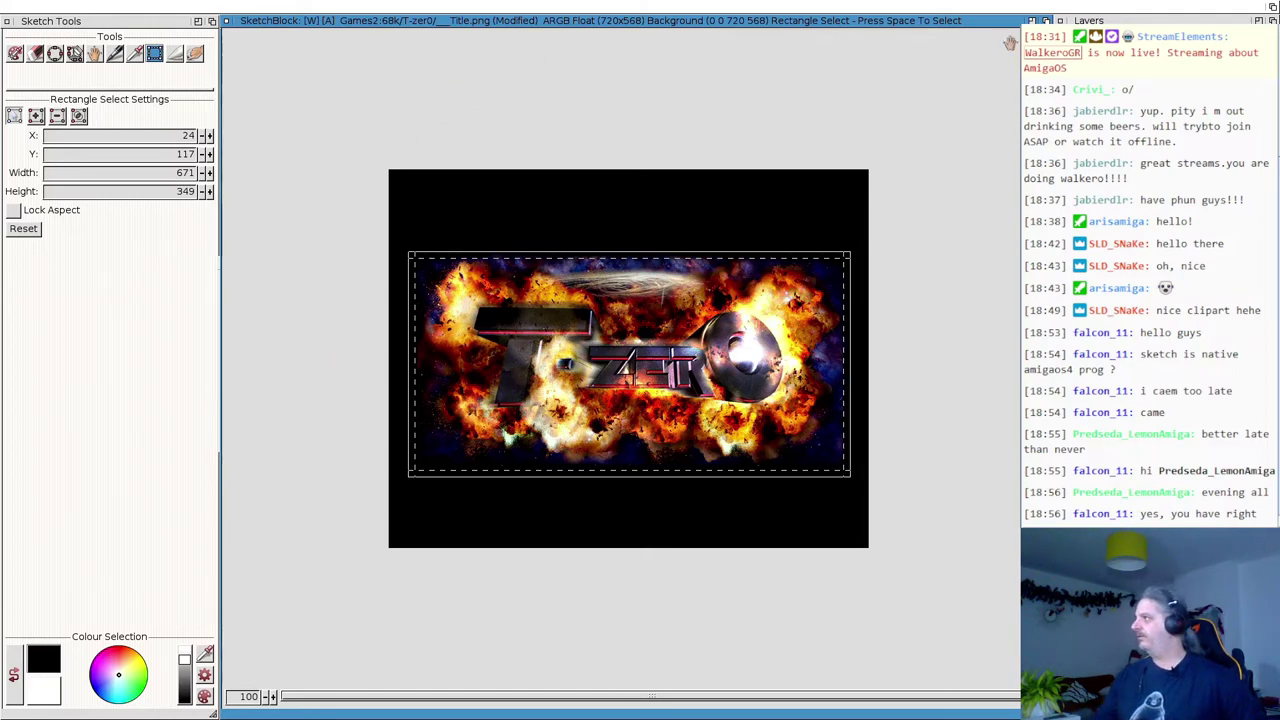
{"action": "key", "text": "super+r"}
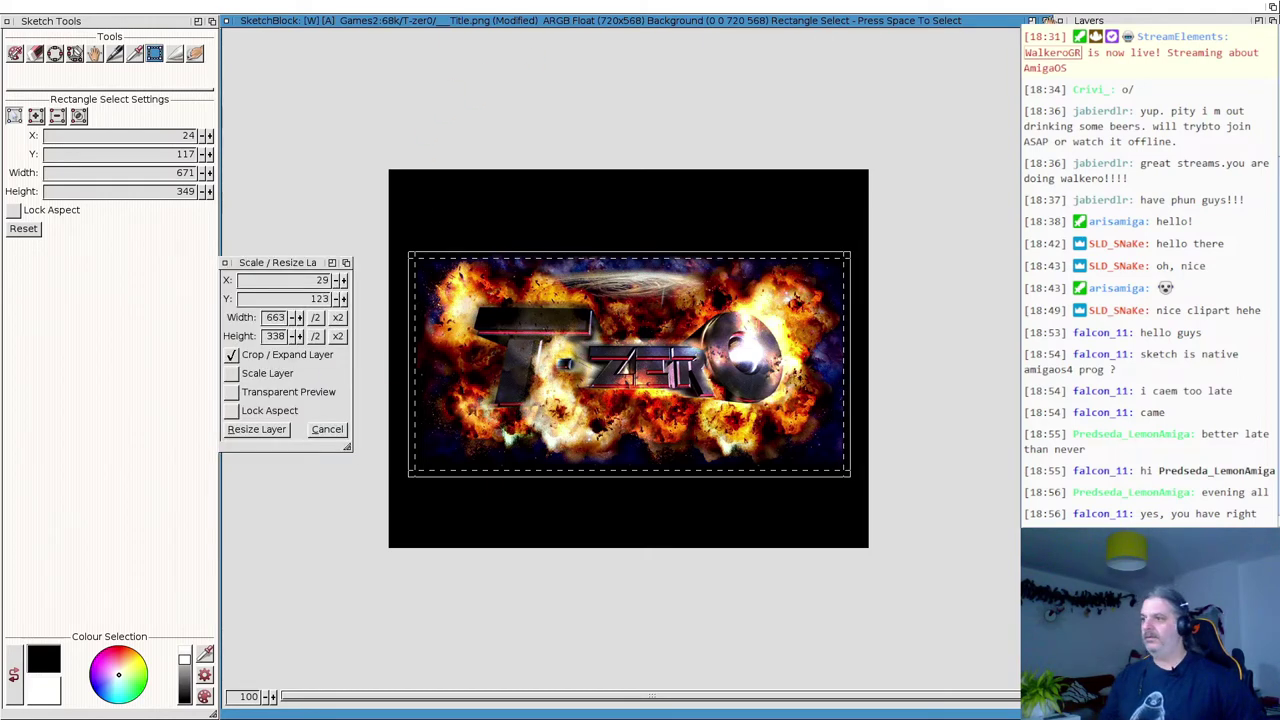
{"action": "left_click", "coordinate": [268, 430]}
{"action": "left_click", "coordinate": [268, 434]}
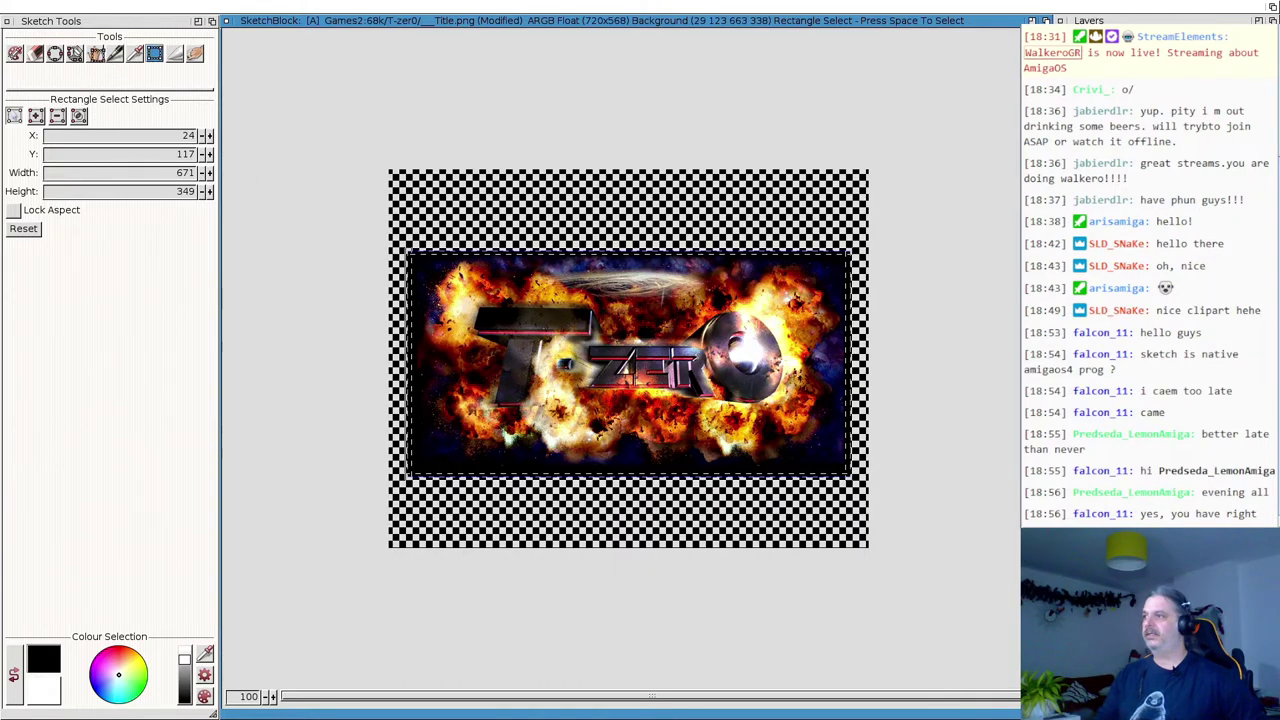
Scale the whole project to 200 by 158 pixels with Lock Aspect and Scale Contents enabled.
{"action": "left_click", "coordinate": [94, 54]}
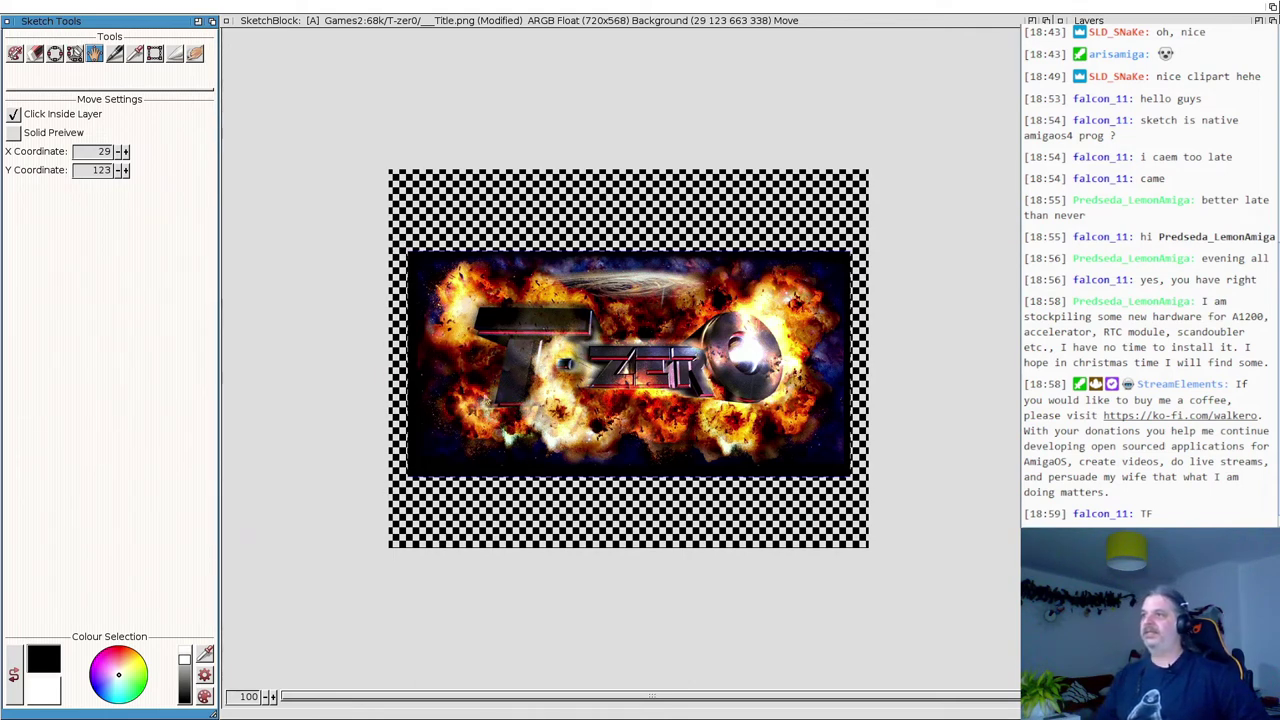
{"action": "right_click", "coordinate": [123, 15]}
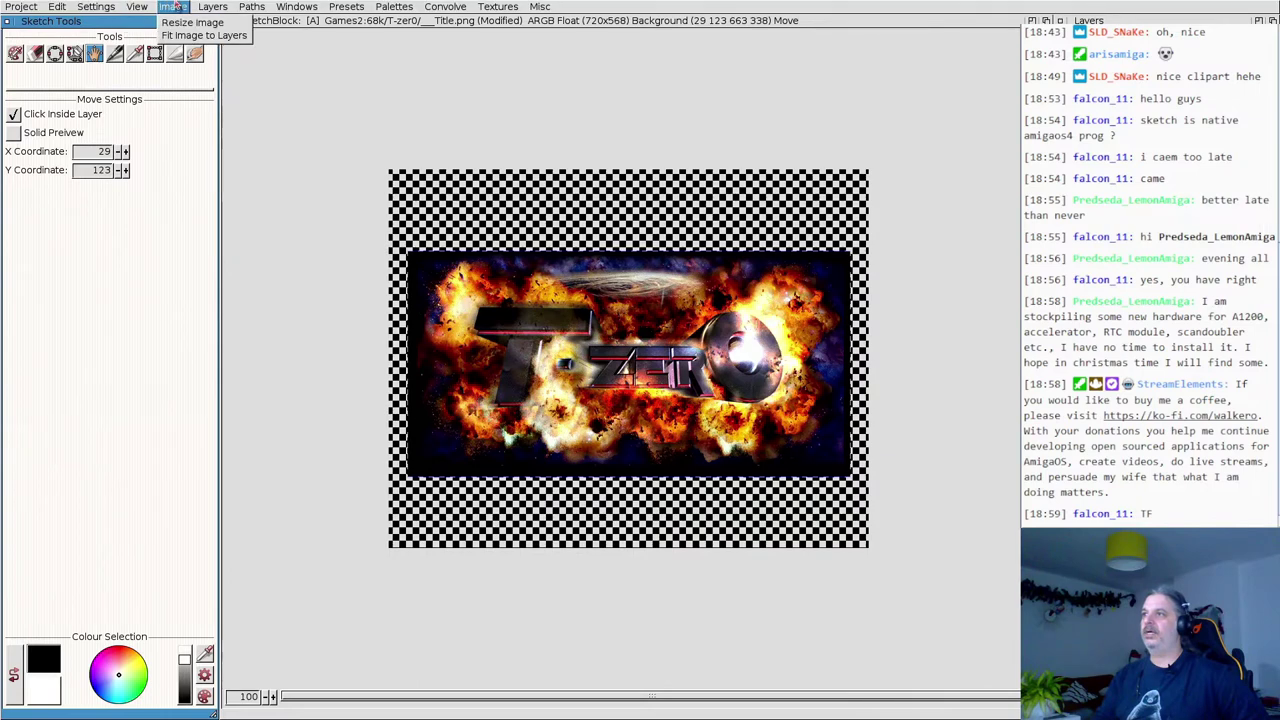
{"action": "right_click", "coordinate": [170, 22]}
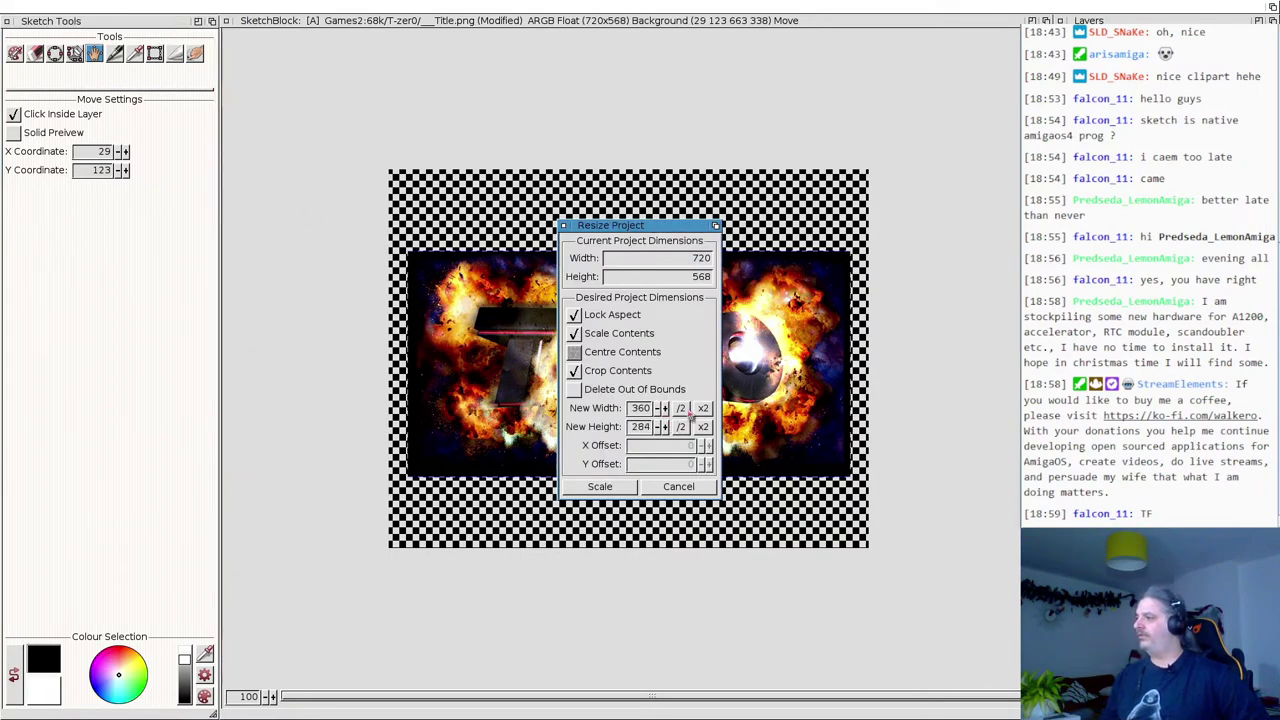
{"action": "left_click", "coordinate": [682, 410]}
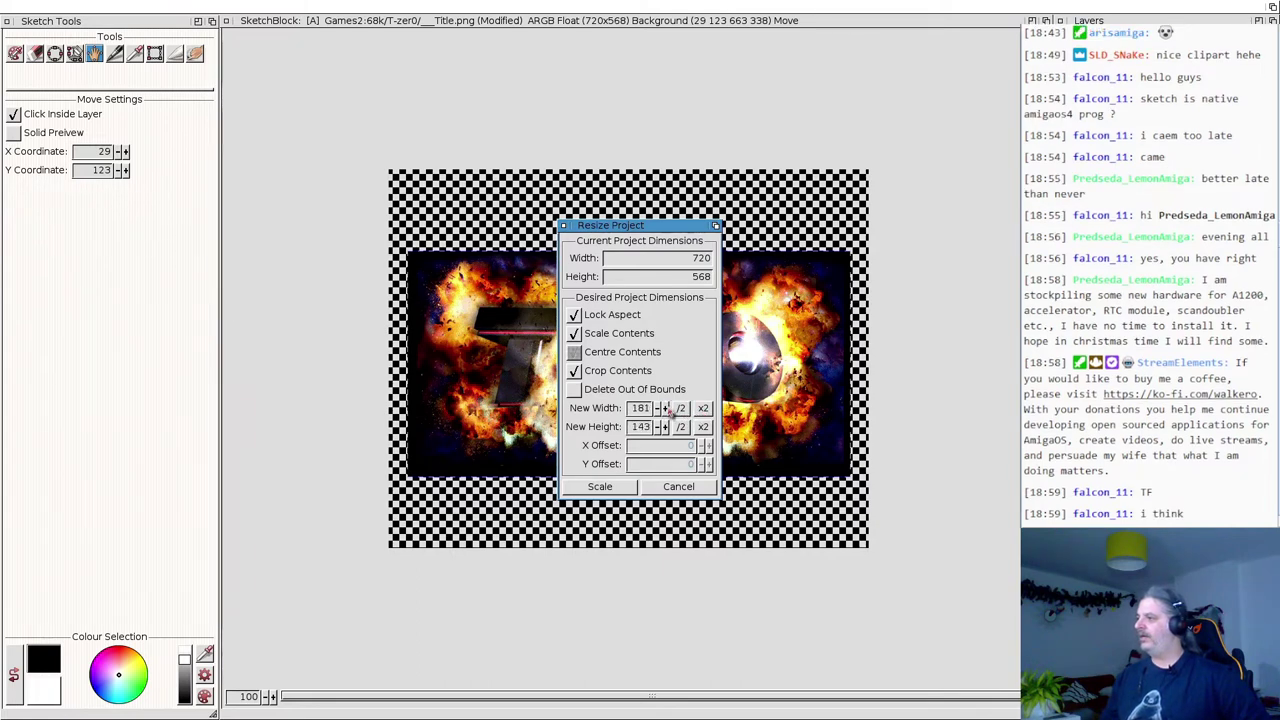
{"action": "left_click", "coordinate": [665, 409]}
{"action": "left_click", "coordinate": [665, 409]}
{"action": "double_click", "coordinate": [642, 409]}
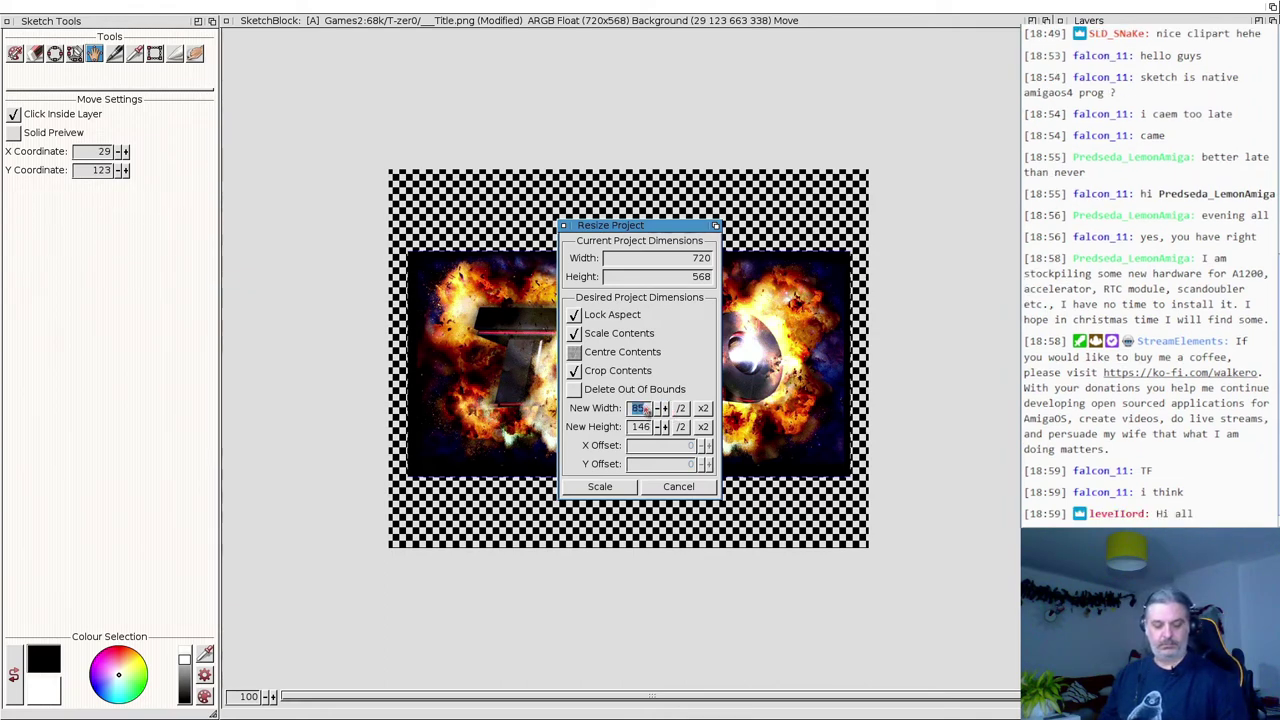
{"action": "type", "text": "200"}
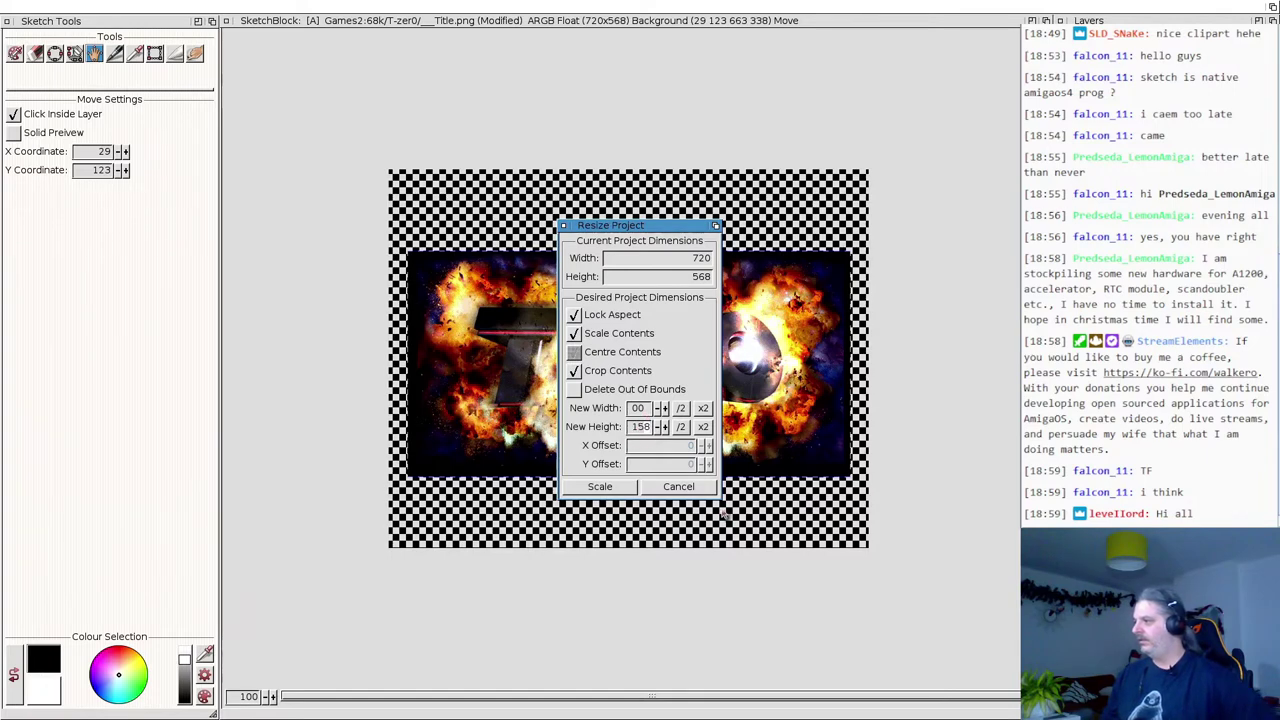
{"action": "double_click", "coordinate": [640, 408]}
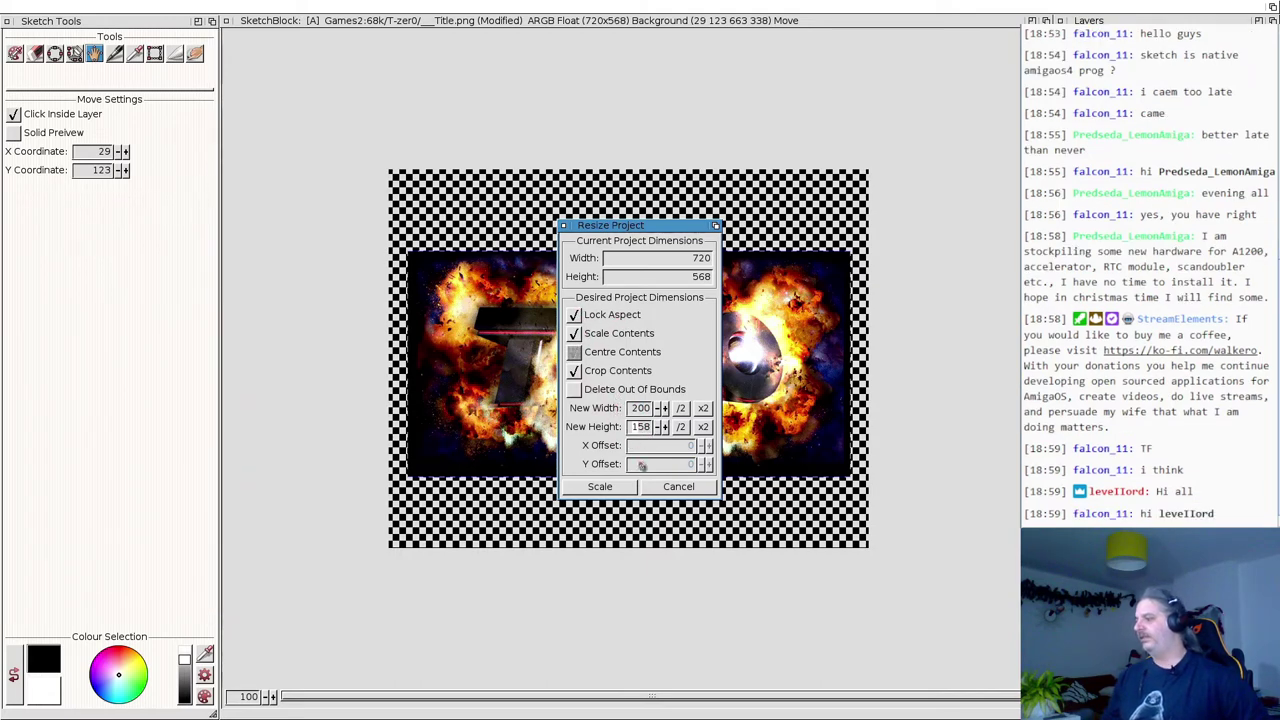
{"action": "left_click", "coordinate": [603, 489]}
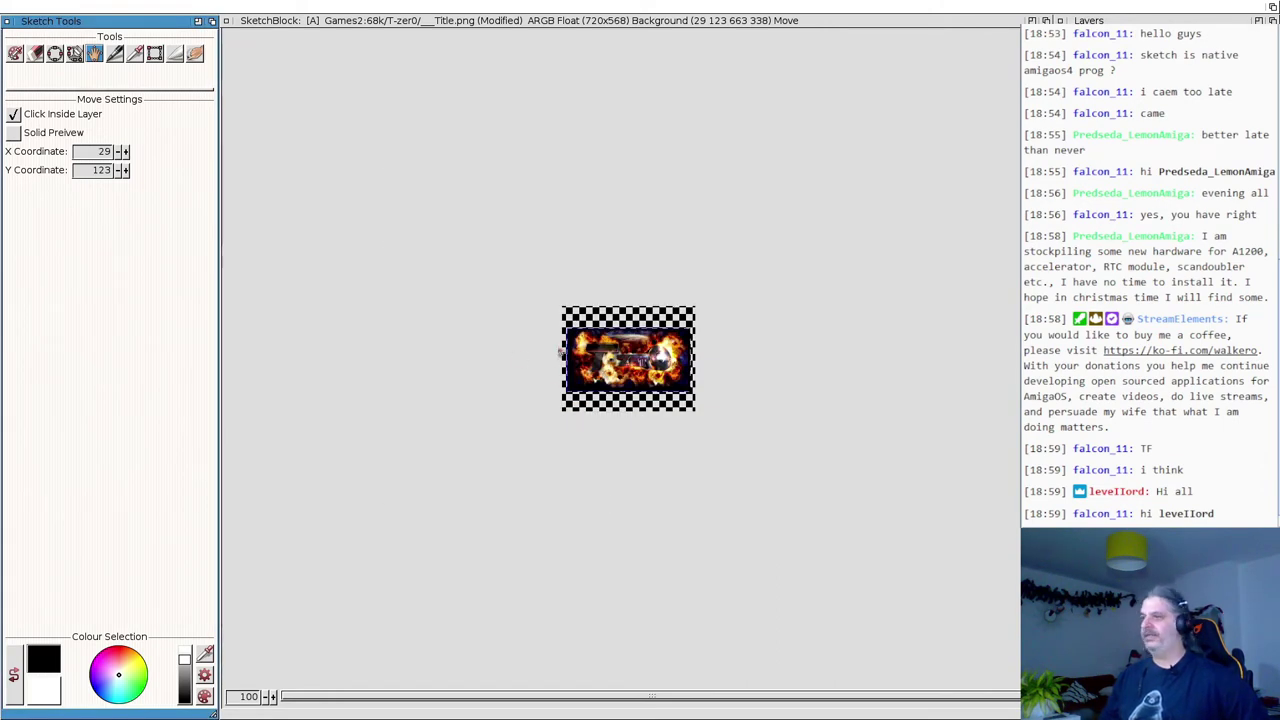
Set the canvas zoom to 250 percent.
{"action": "left_click", "coordinate": [271, 697]}
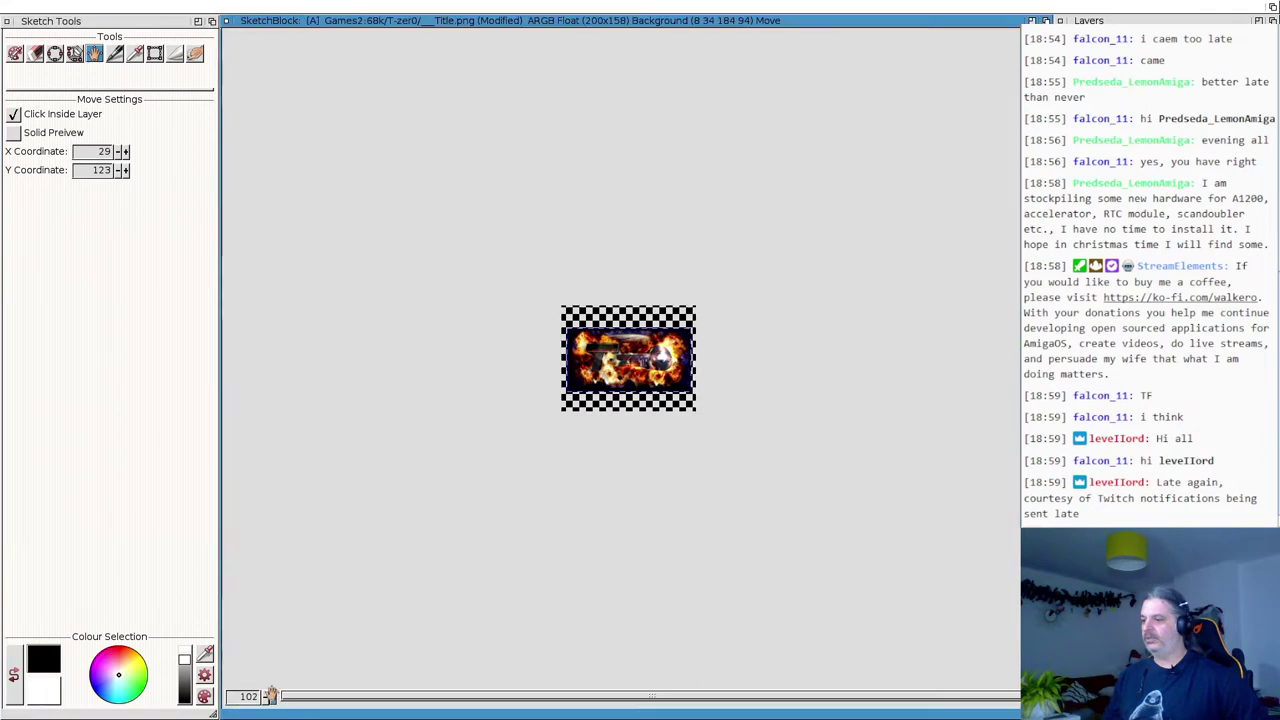
{"action": "left_click", "coordinate": [271, 697]}
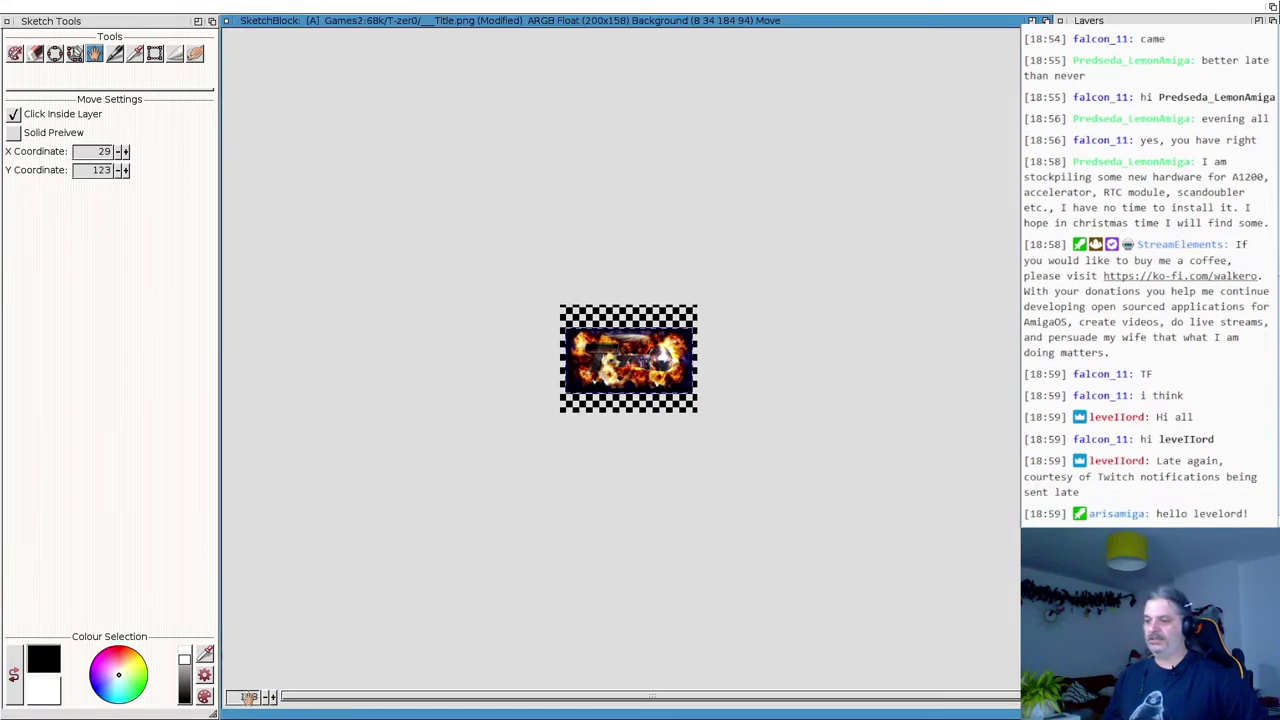
{"action": "left_click", "coordinate": [248, 697]}
{"action": "type", "text": "25"}
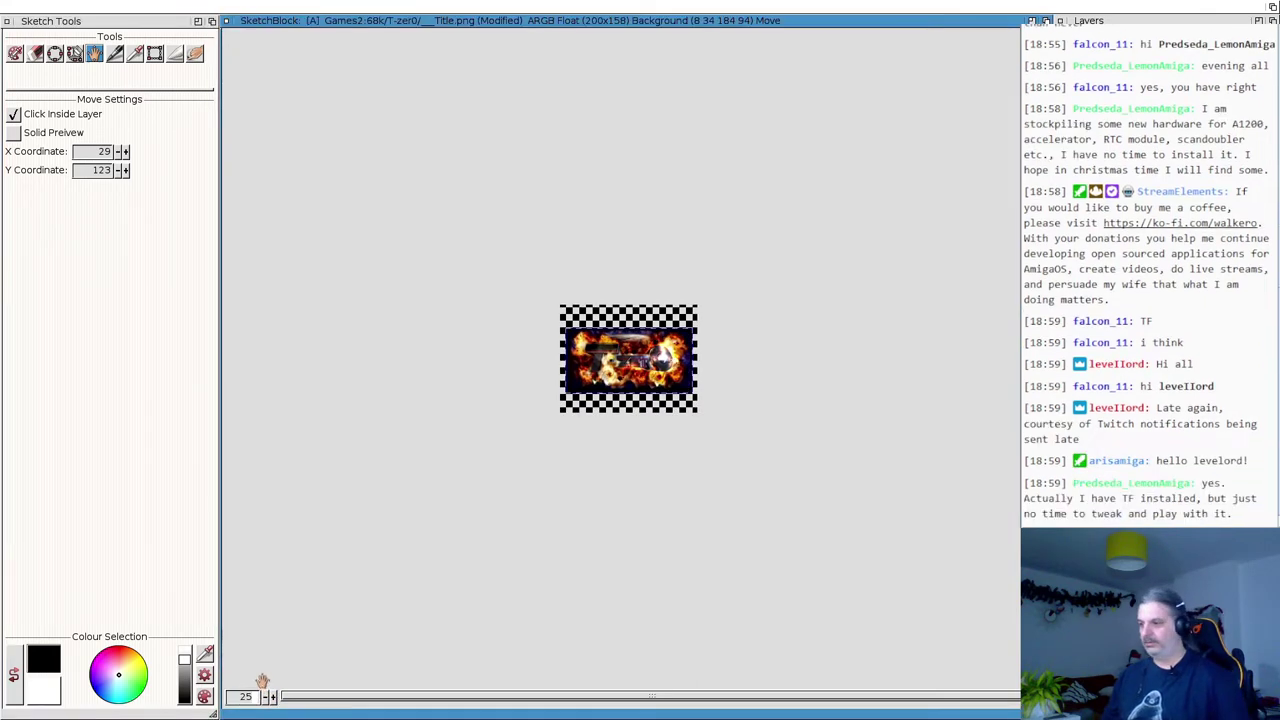
{"action": "type", "text": "0"}
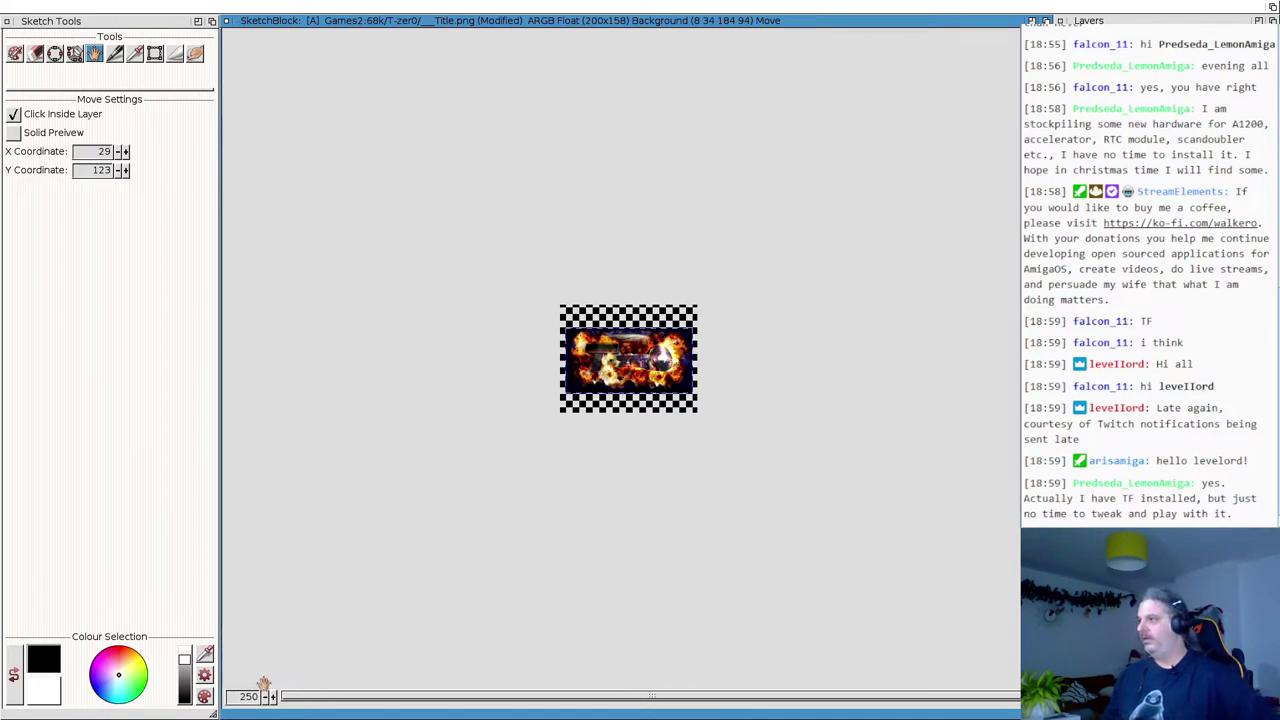
{"action": "key", "text": "Return"}
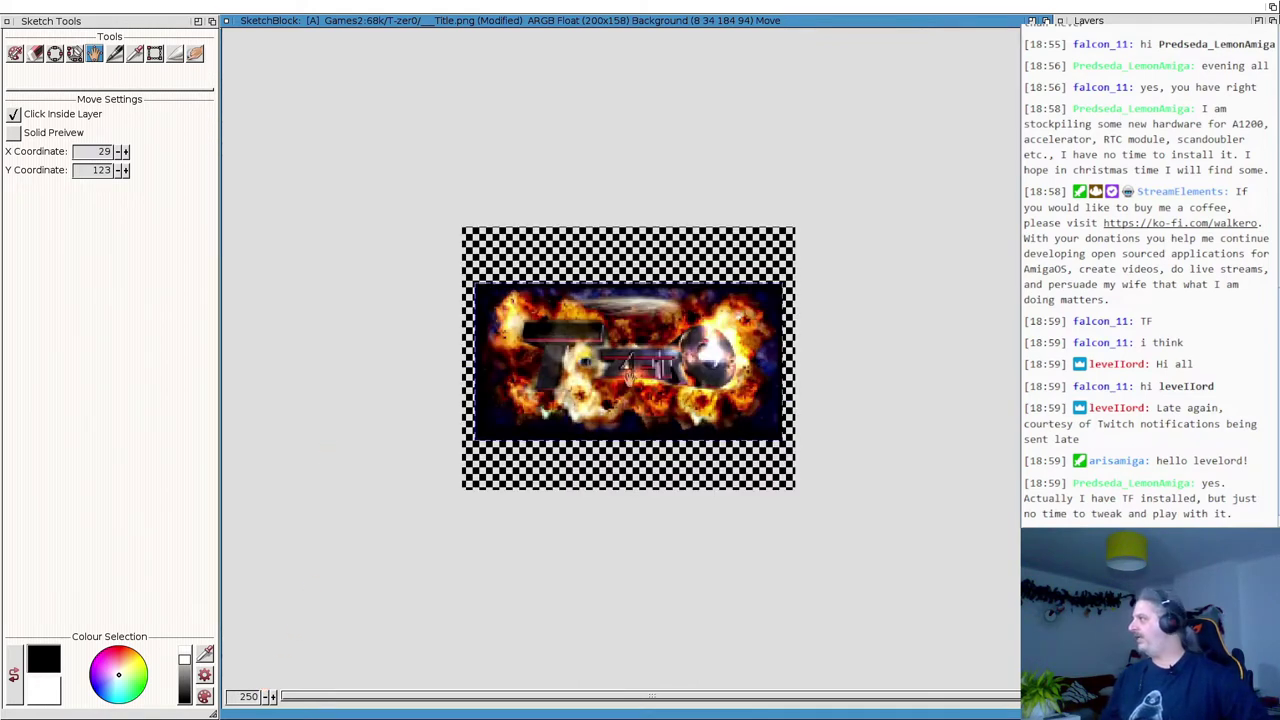
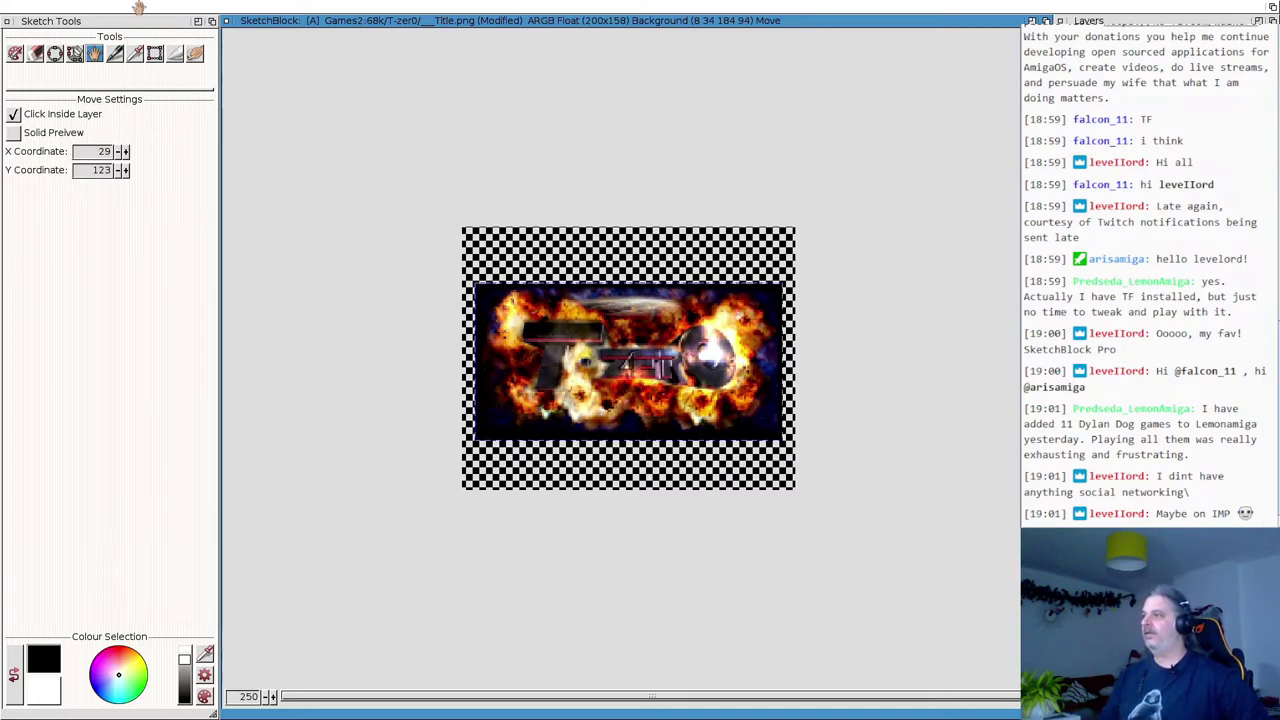
Nudge the Background layer to X 9, Y 34 and duplicate it as a layer named "glow".
{"action": "left_click_drag", "start_coordinate": [518, 312], "coordinate": [529, 312]}
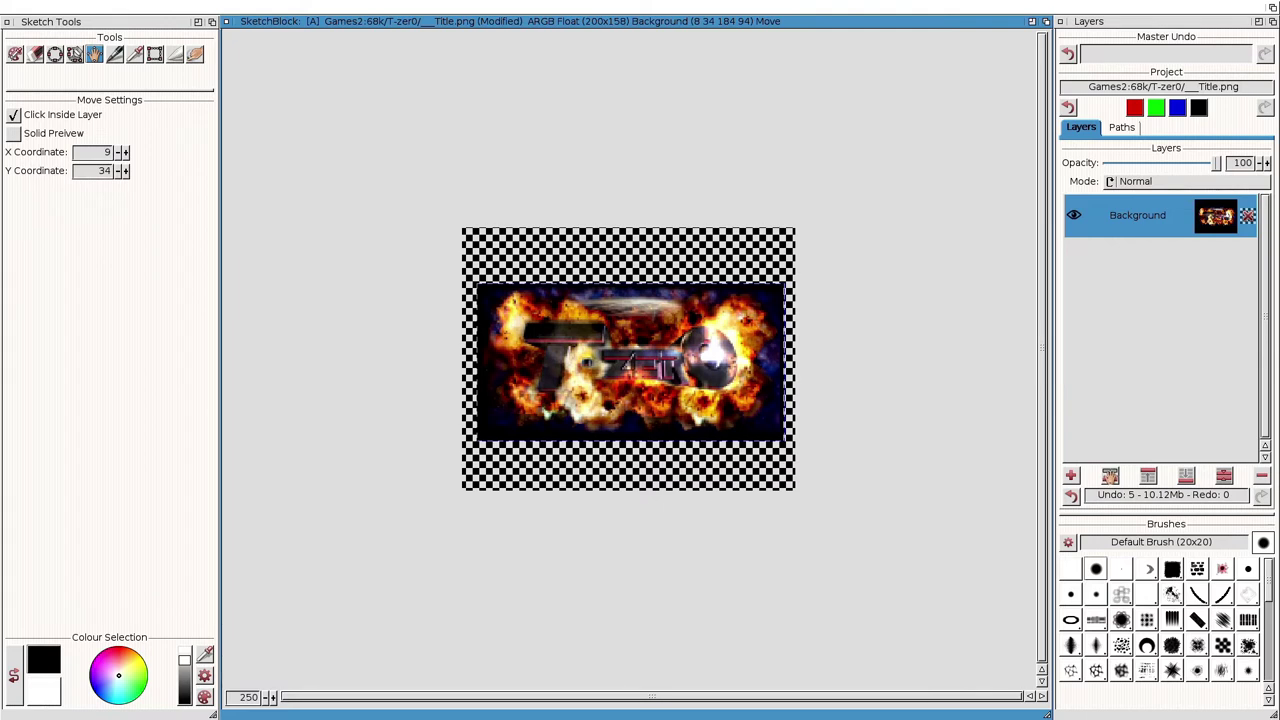
{"action": "left_click", "coordinate": [1110, 476]}
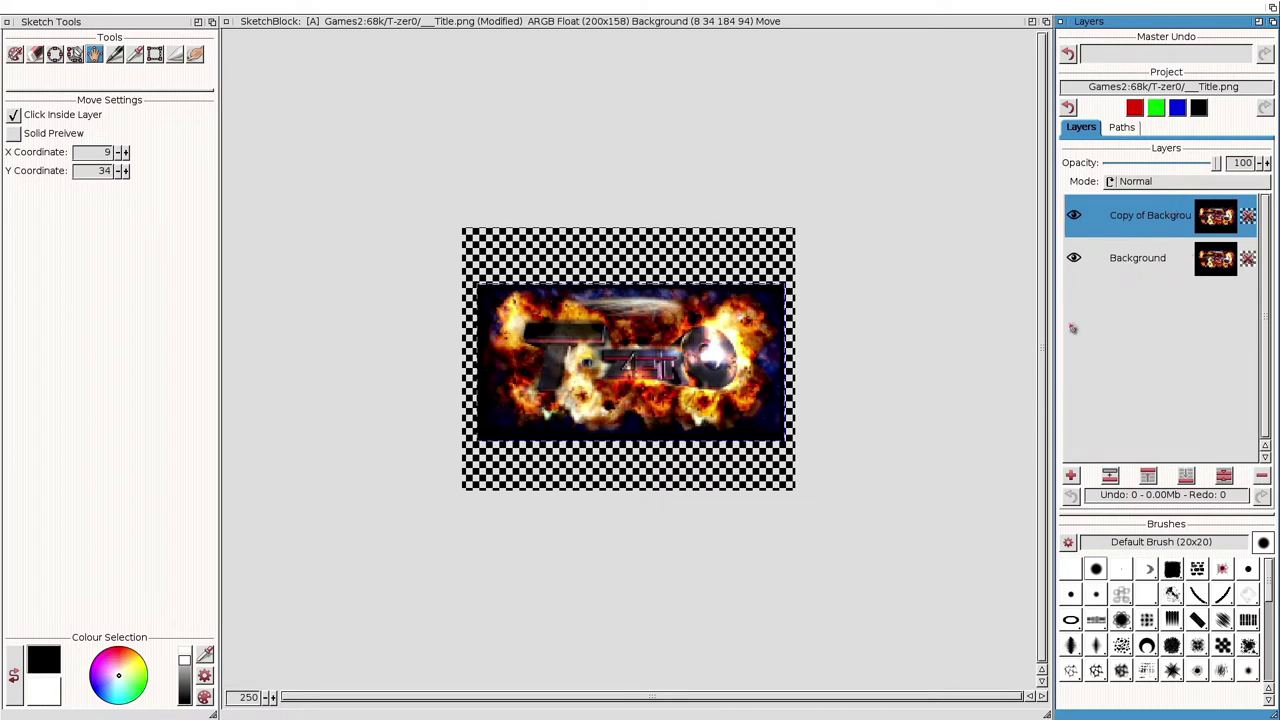
{"action": "double_click", "coordinate": [1150, 215]}
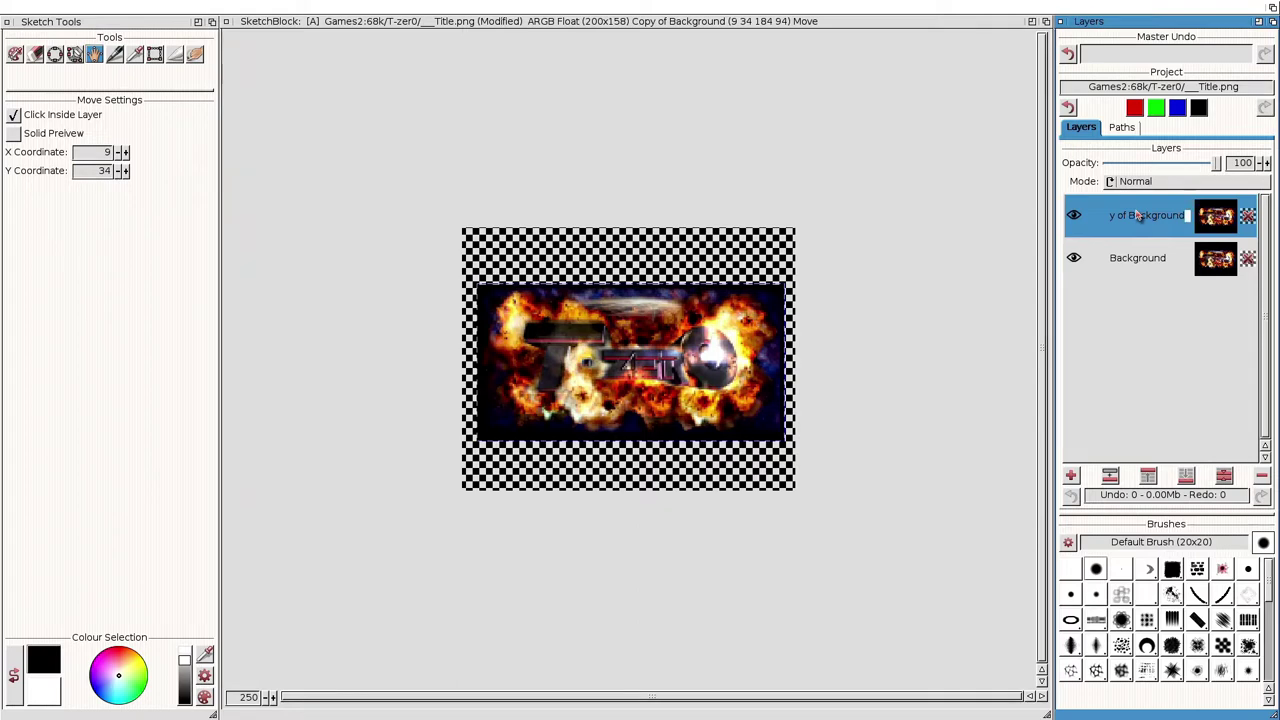
{"action": "key", "text": "BackSpace"}
{"action": "type", "text": "glow"}
{"action": "key", "text": "Return"}
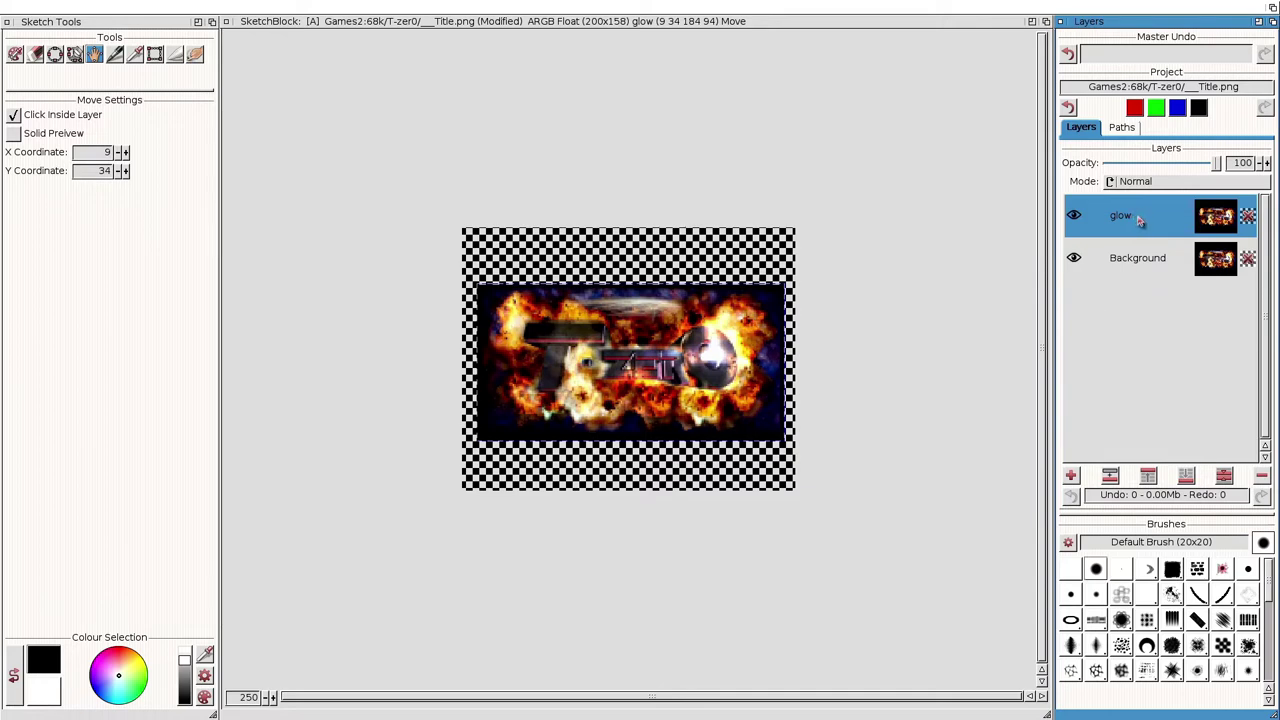
Try the Apply Glow effect on the glow layer and undo it.
{"action": "left_click", "coordinate": [1122, 270]}
{"action": "left_click", "coordinate": [1136, 229]}
{"action": "mouse_move", "coordinate": [381, 7]}
{"action": "left_click", "coordinate": [539, 7]}
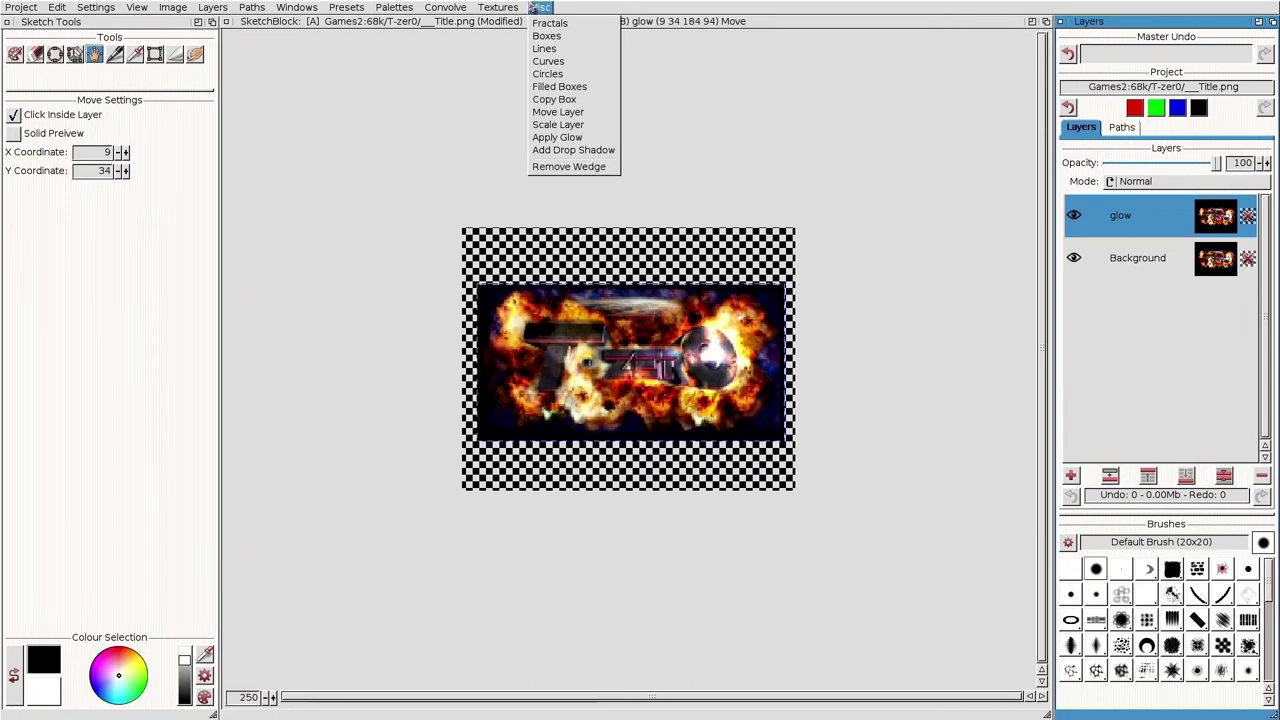
{"action": "left_click", "coordinate": [593, 140]}
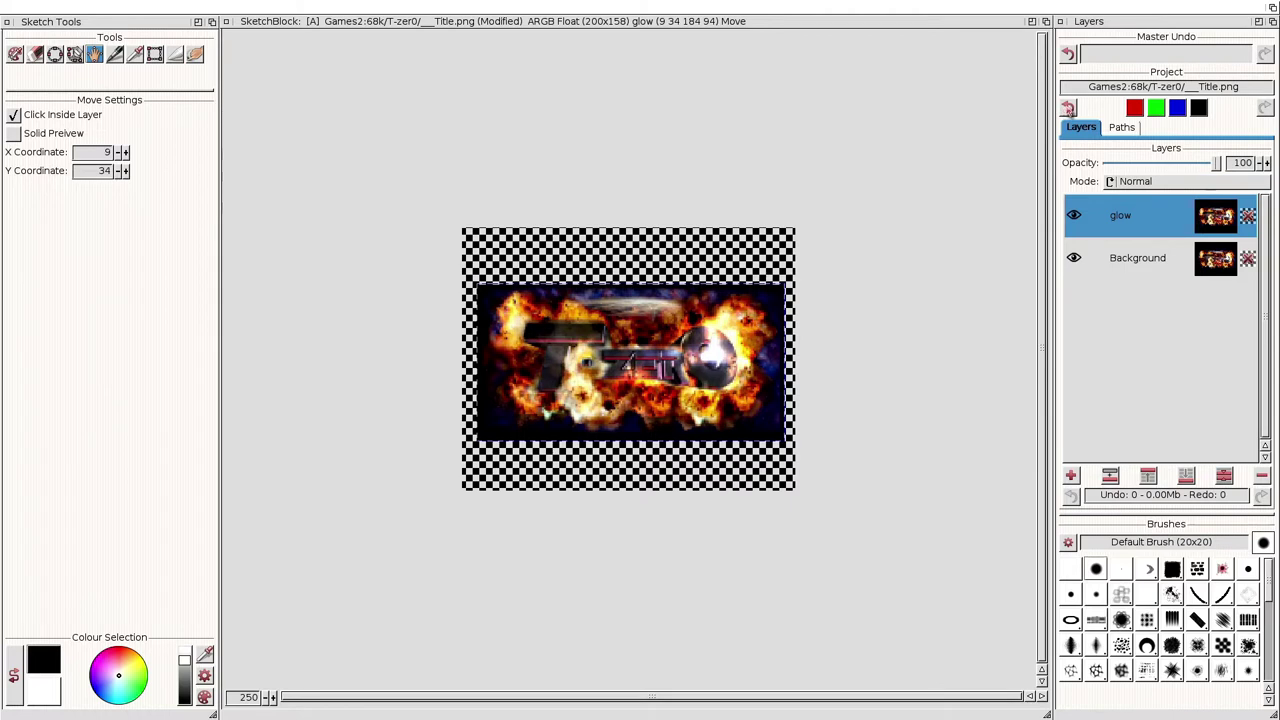
{"action": "left_click", "coordinate": [1087, 51]}
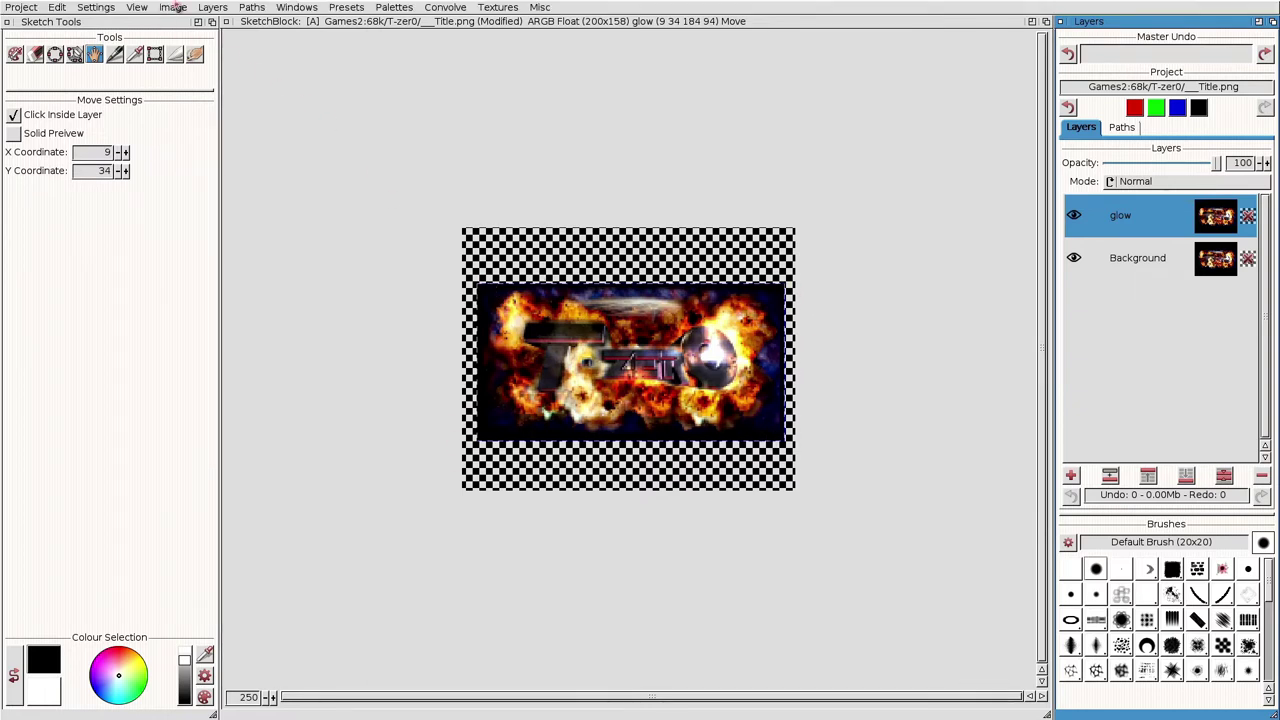
Start Scale / Resize Layer on the glow layer, using Crop / Expand Layer instead of Scale Layer.
{"action": "left_click", "coordinate": [173, 7]}
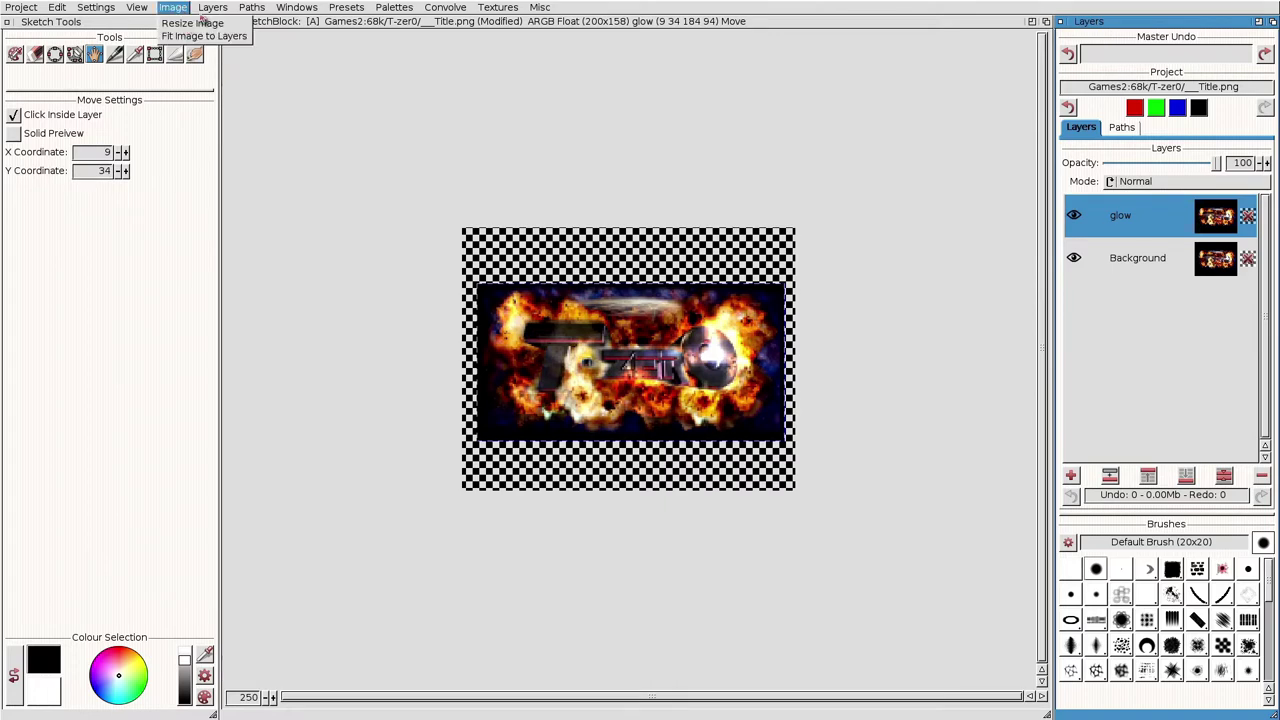
{"action": "mouse_move", "coordinate": [212, 8]}
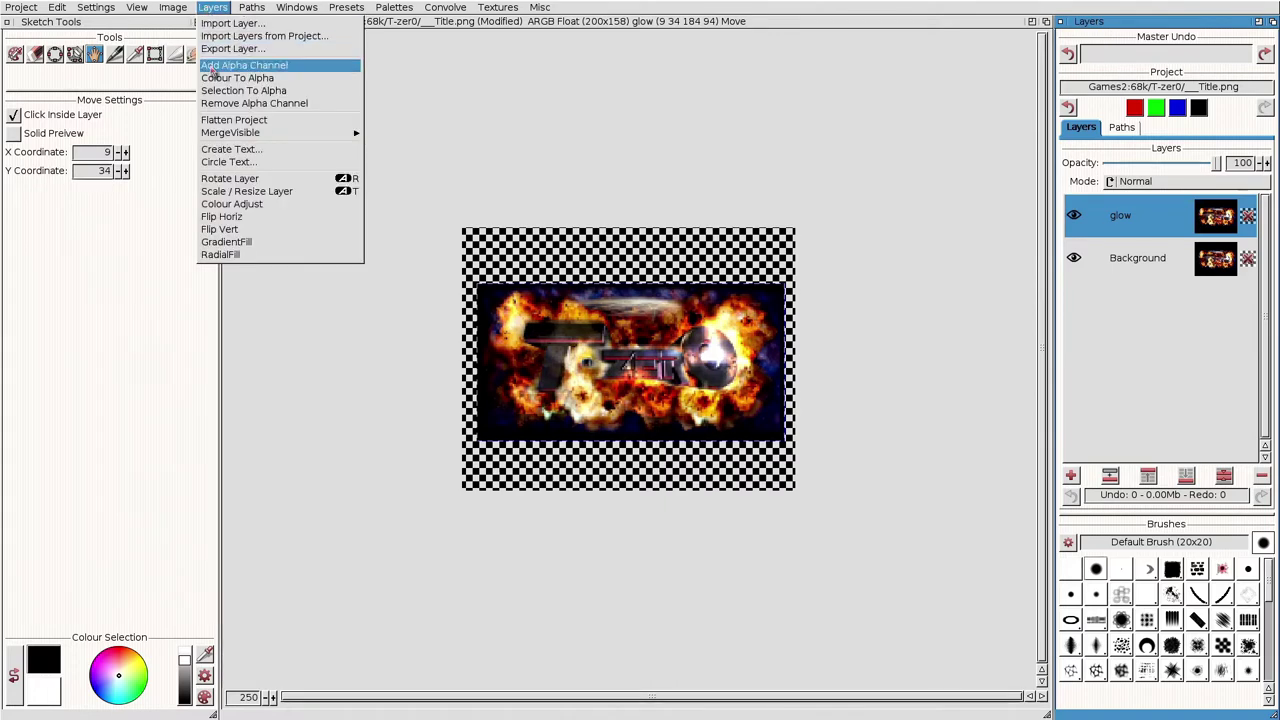
{"action": "left_click", "coordinate": [254, 199]}
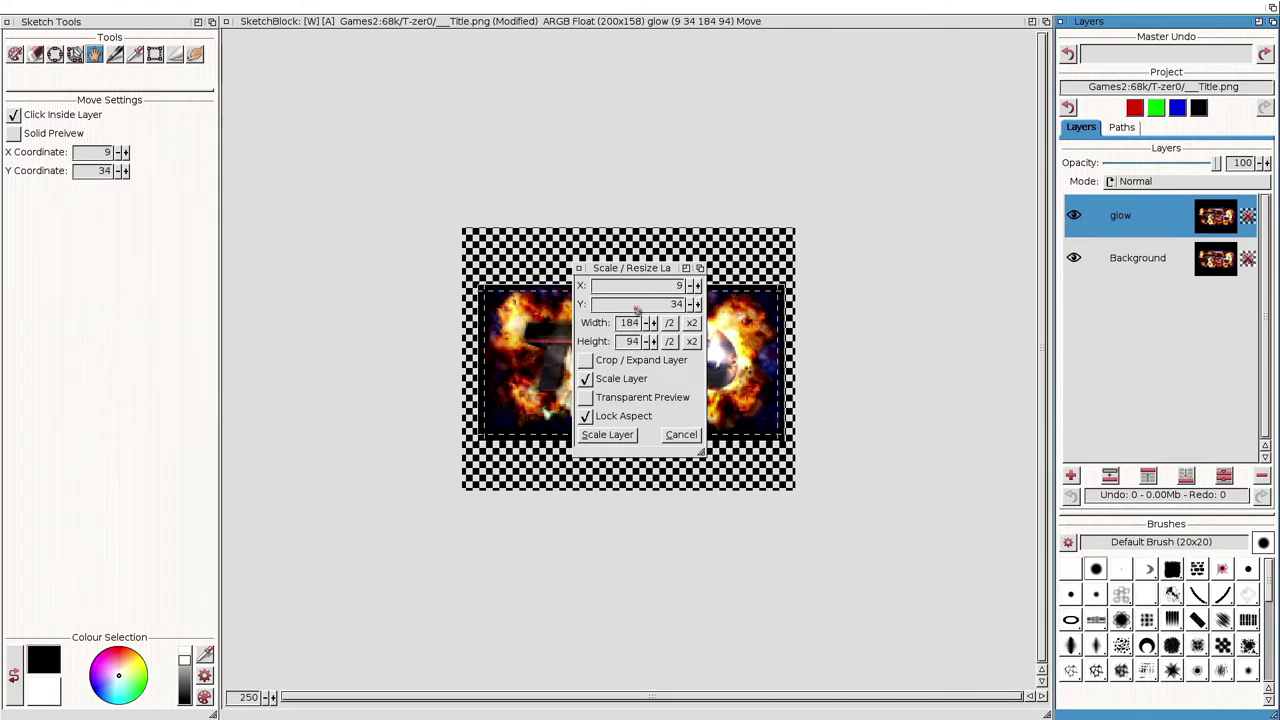
{"action": "left_click_drag", "start_coordinate": [625, 273], "coordinate": [267, 311]}
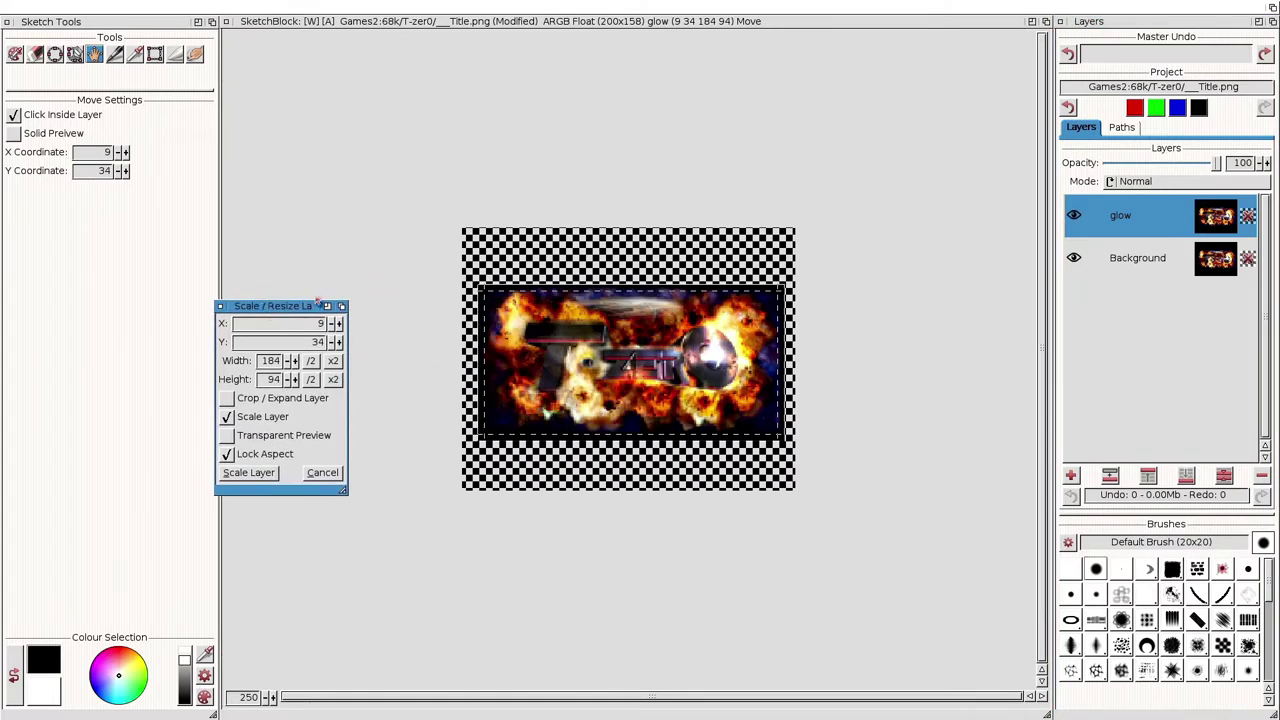
{"action": "left_click", "coordinate": [227, 416]}
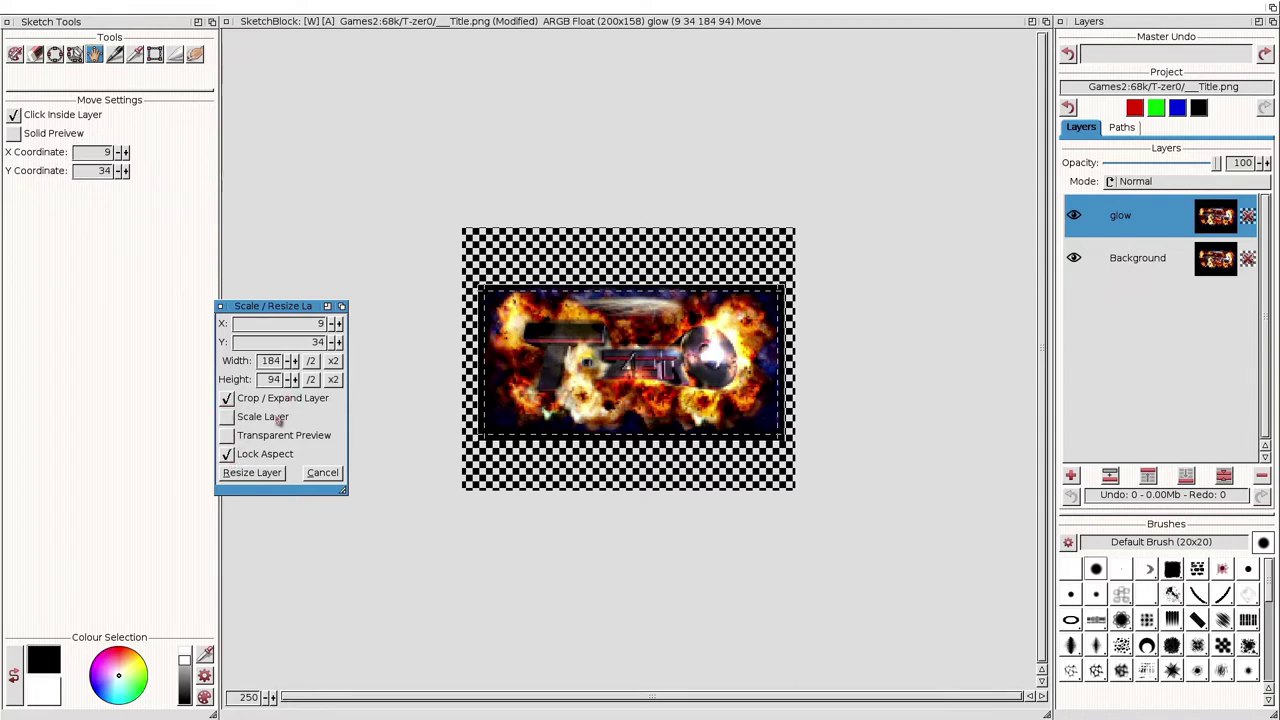
Turn off Lock Aspect and expand the glow layer's frame past the canvas edges, about 207 by 165 pixels at X -4, Y -4.
{"action": "left_click_drag", "start_coordinate": [483, 291], "coordinate": [457, 224]}
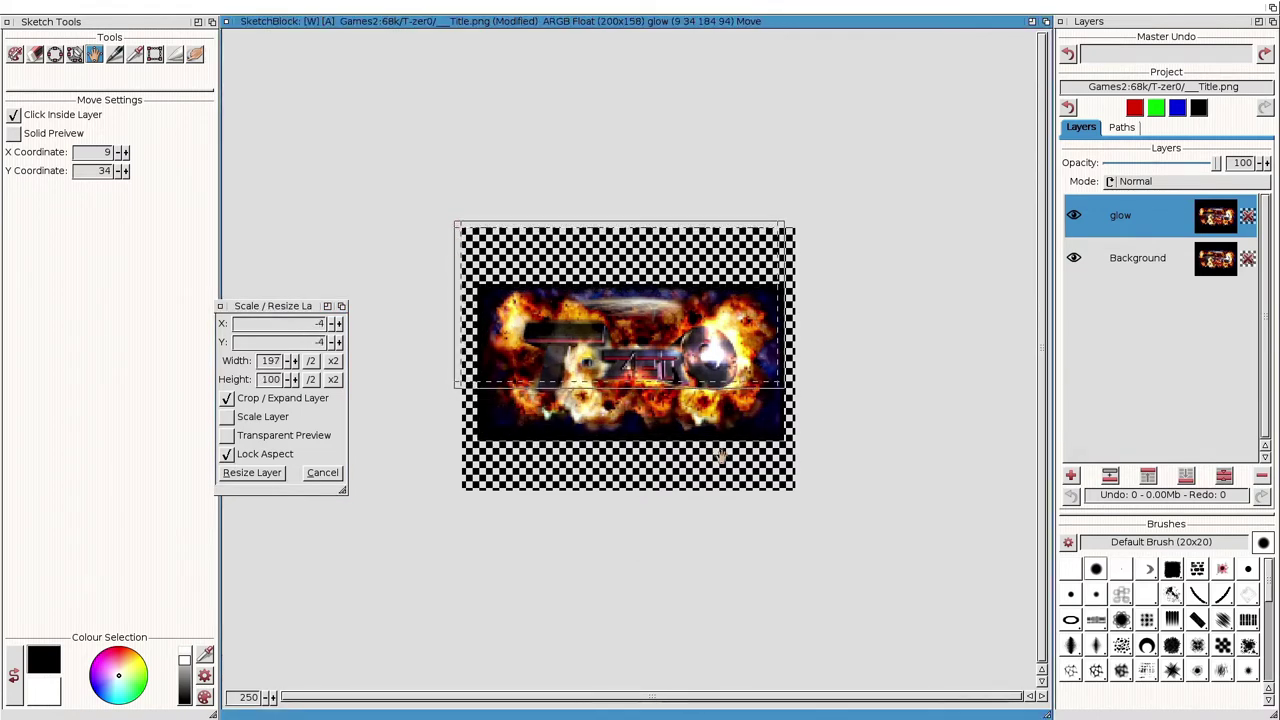
{"action": "left_click_drag", "start_coordinate": [783, 383], "coordinate": [809, 450]}
{"action": "left_click", "coordinate": [238, 466]}
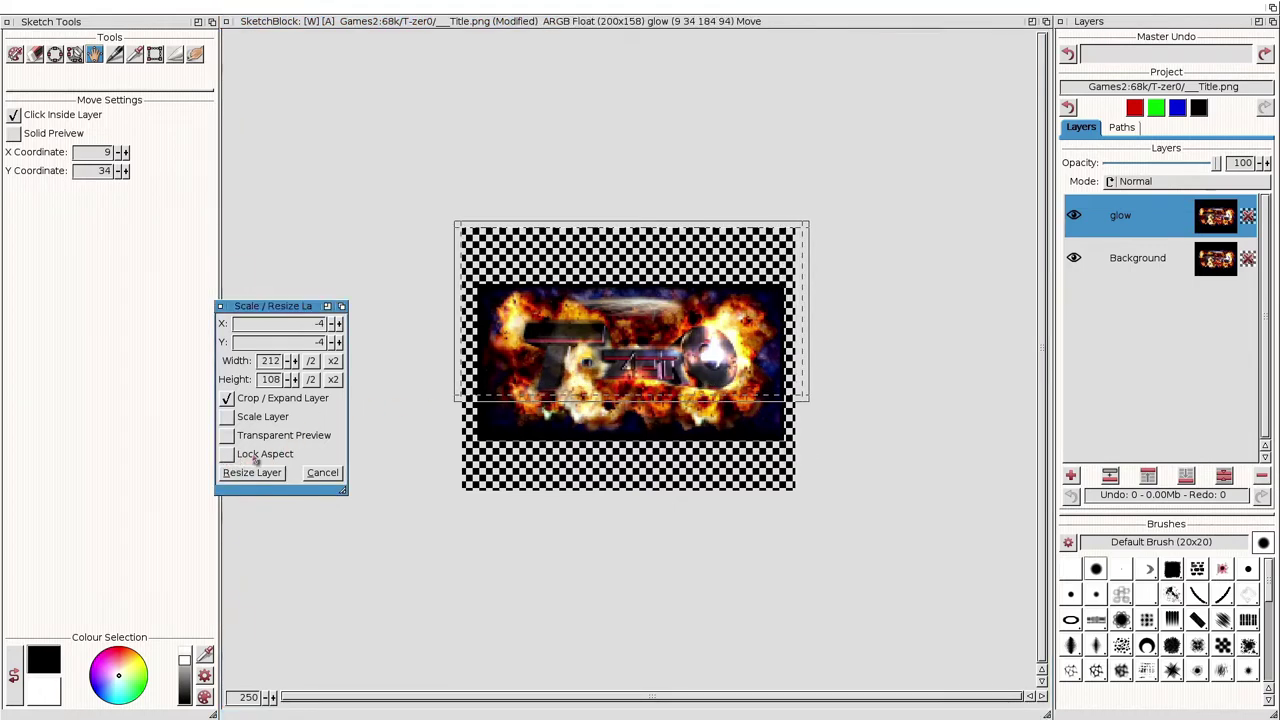
{"action": "left_click_drag", "start_coordinate": [806, 407], "coordinate": [798, 494]}
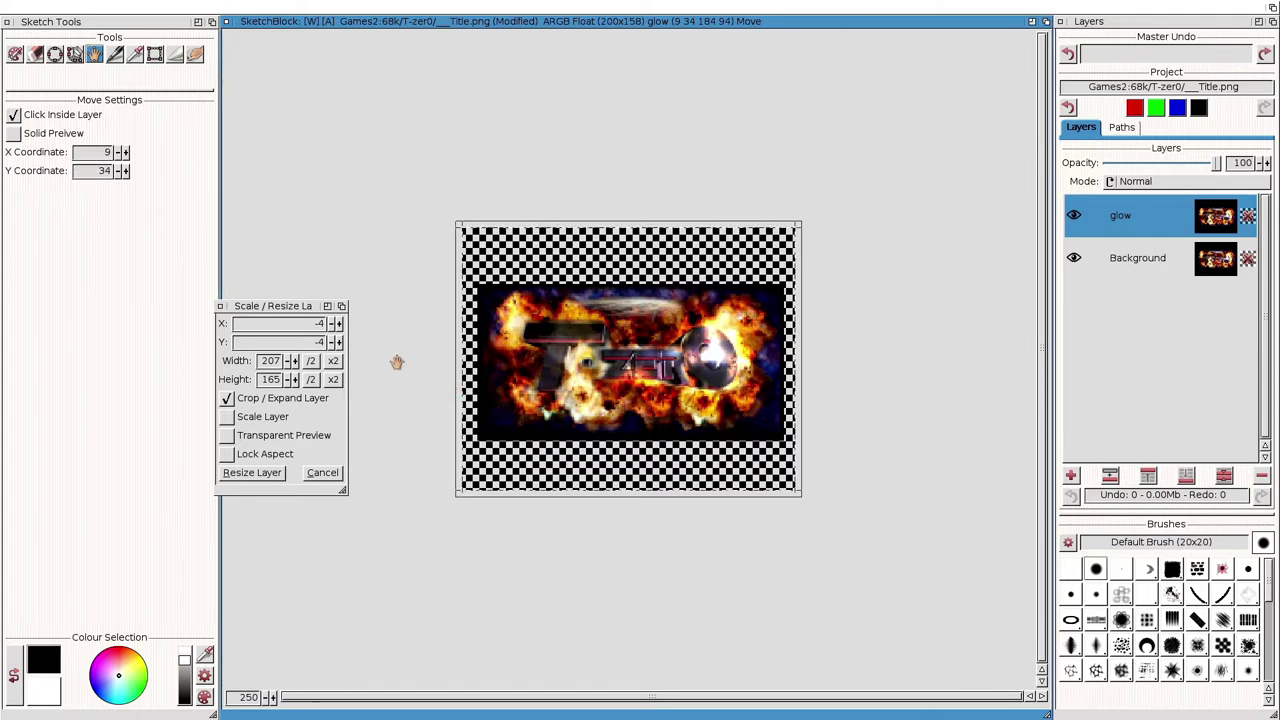
Set the glow layer's resize frame position to X 0 and Y 0.
{"action": "left_click", "coordinate": [339, 323]}
{"action": "left_click", "coordinate": [339, 323]}
{"action": "left_click", "coordinate": [339, 323]}
{"action": "left_click", "coordinate": [339, 323]}
{"action": "left_click", "coordinate": [339, 342]}
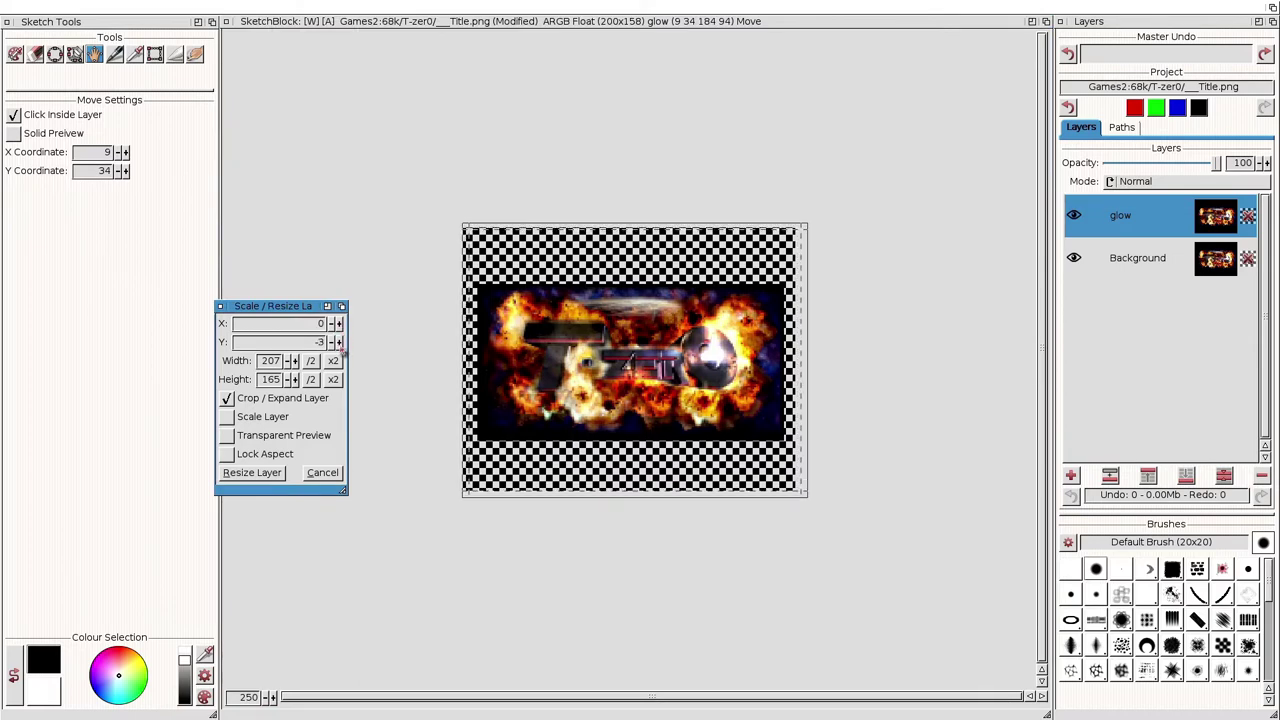
{"action": "left_click", "coordinate": [339, 342]}
{"action": "left_click", "coordinate": [339, 342]}
{"action": "left_click", "coordinate": [339, 342]}
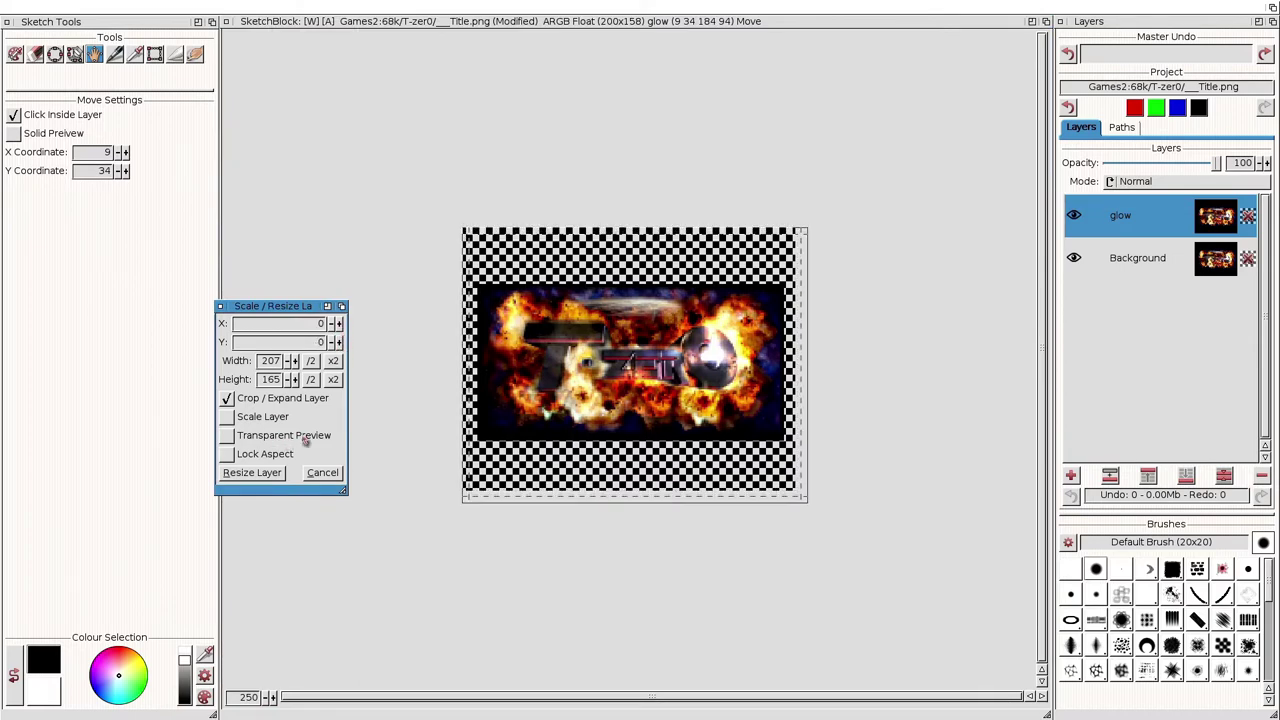
Set the glow layer's resize frame to 204 by 162 pixels and apply the resize.
{"action": "left_click", "coordinate": [290, 381]}
{"action": "left_click", "coordinate": [290, 381]}
{"action": "left_click", "coordinate": [290, 381]}
{"action": "left_click", "coordinate": [290, 381]}
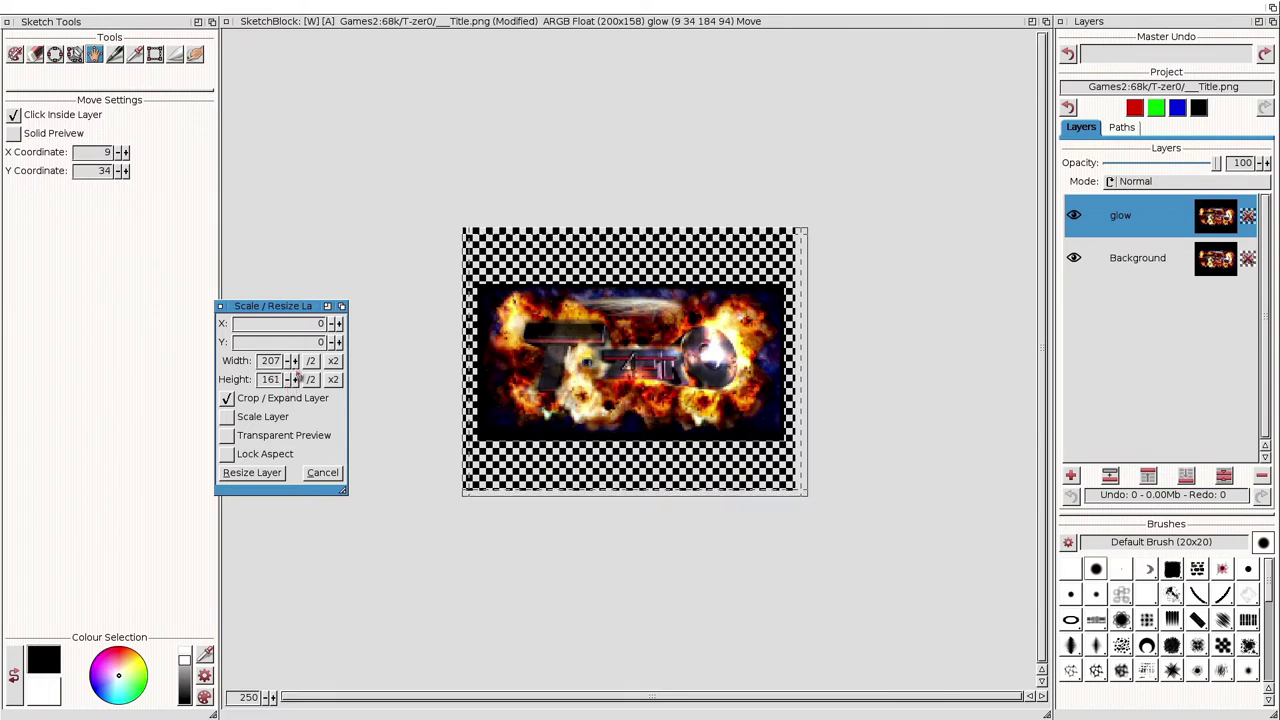
{"action": "left_click", "coordinate": [295, 379]}
{"action": "left_click", "coordinate": [288, 361]}
{"action": "left_click", "coordinate": [288, 361]}
{"action": "left_click", "coordinate": [288, 361]}
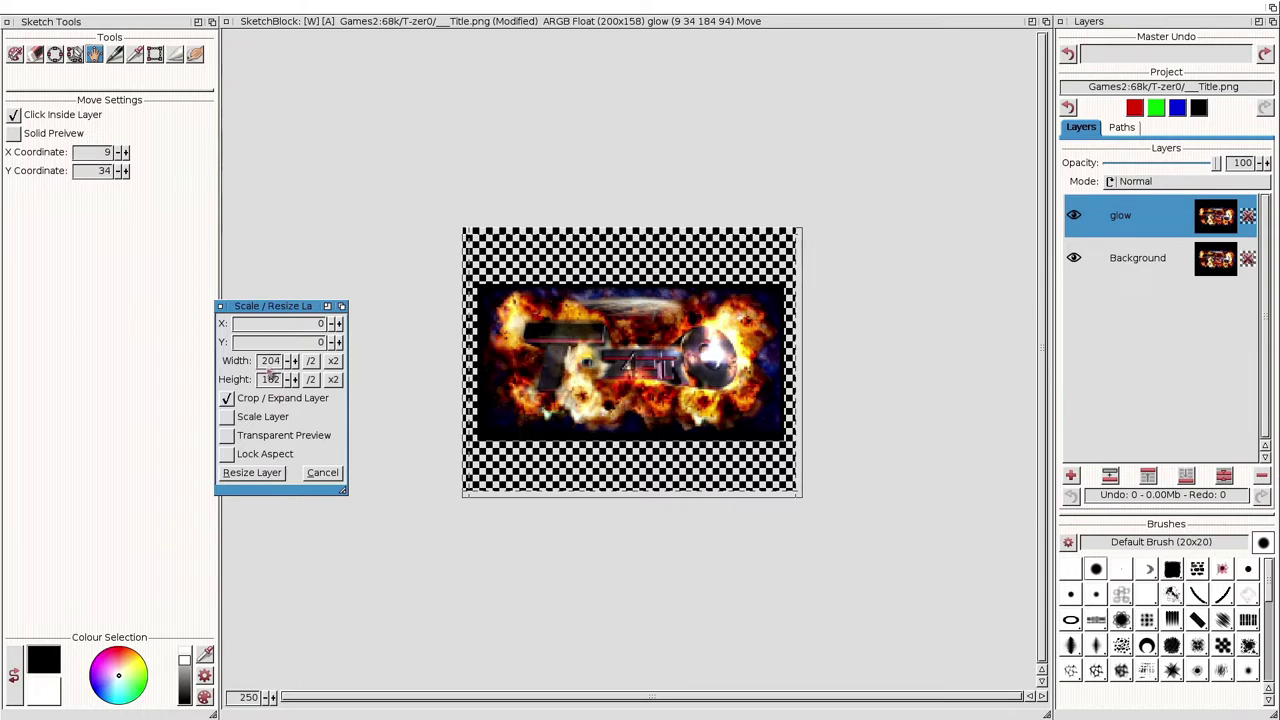
{"action": "left_click", "coordinate": [295, 380]}
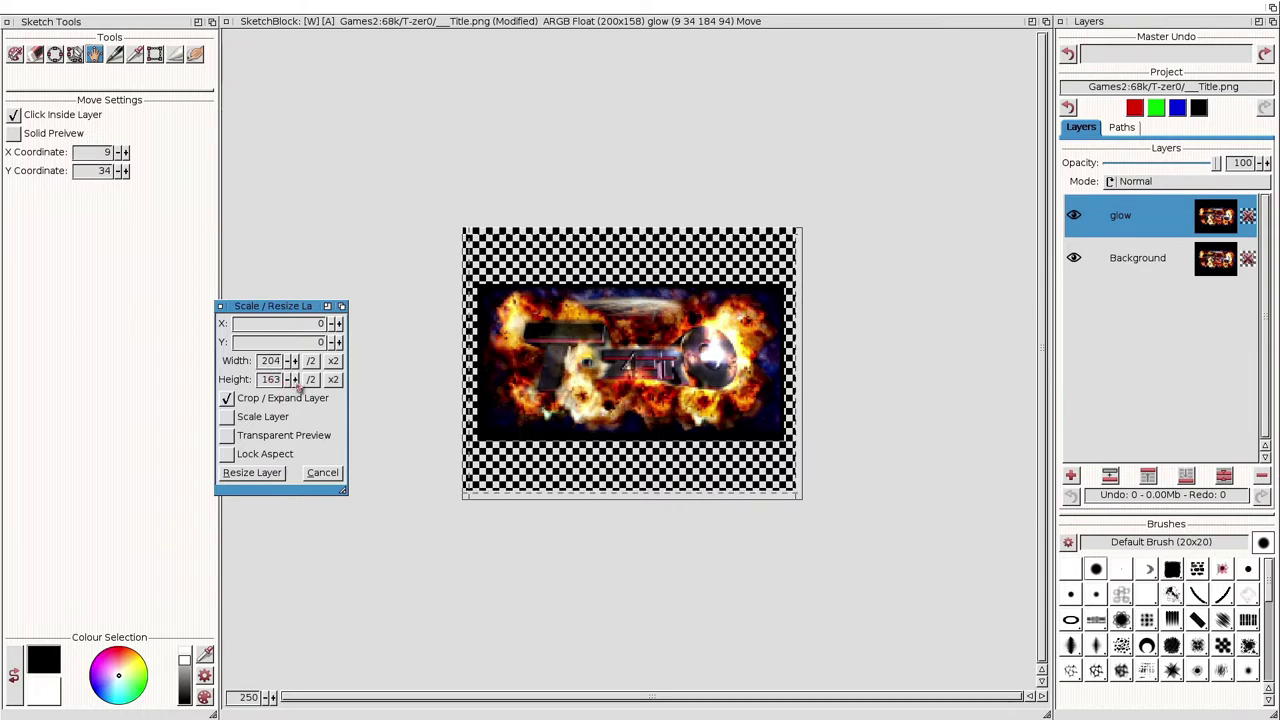
{"action": "left_click", "coordinate": [289, 380]}
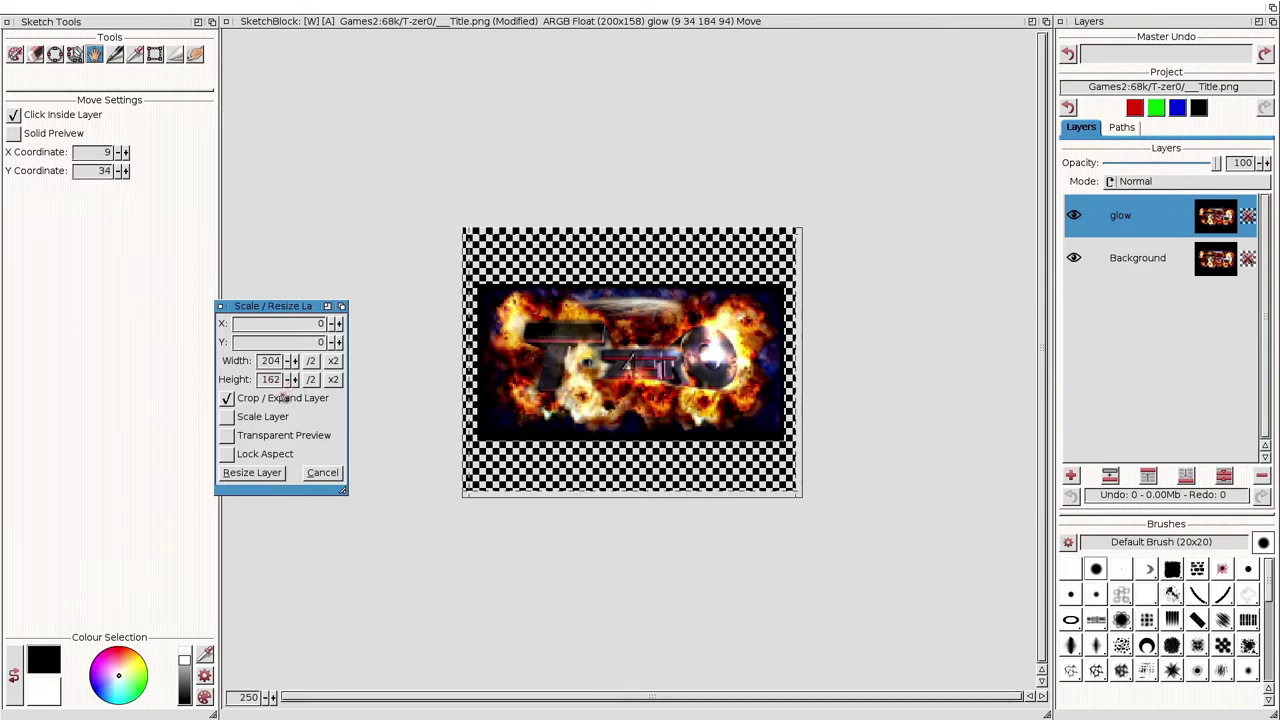
{"action": "left_click", "coordinate": [258, 473]}
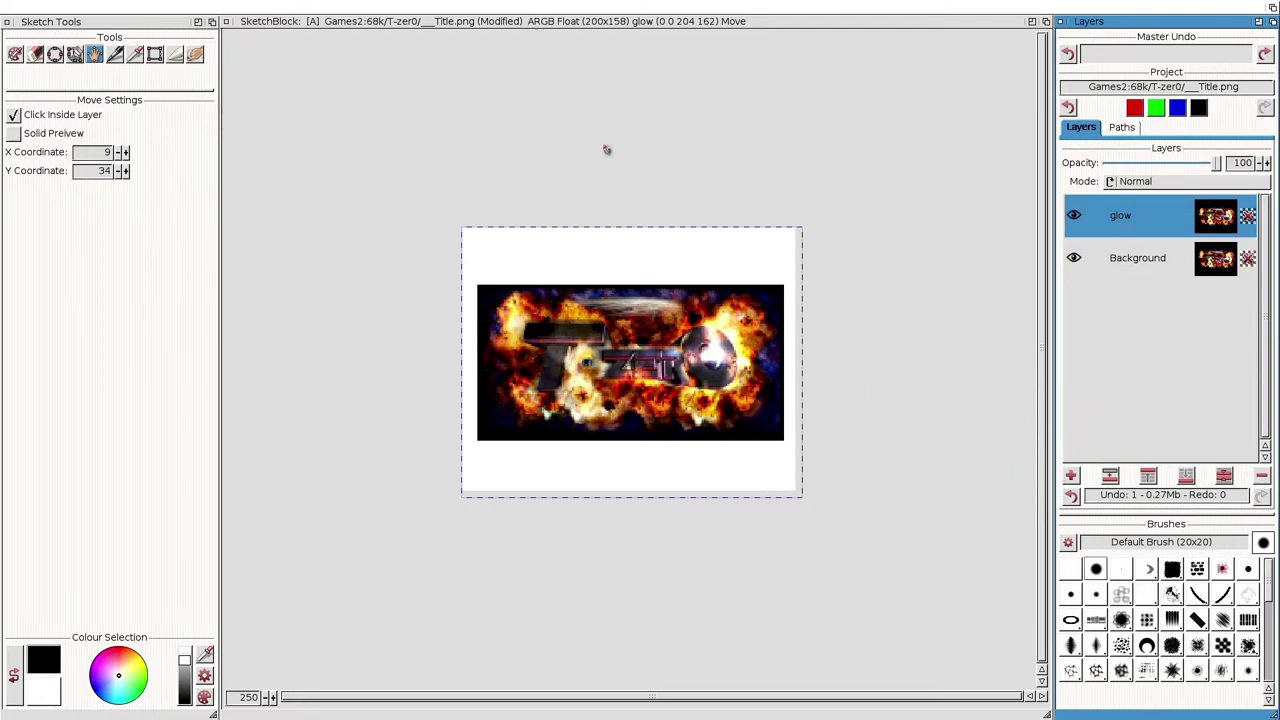
Look through the Misc effects and undo the glow layer's last resize.
{"action": "left_click", "coordinate": [408, 20]}
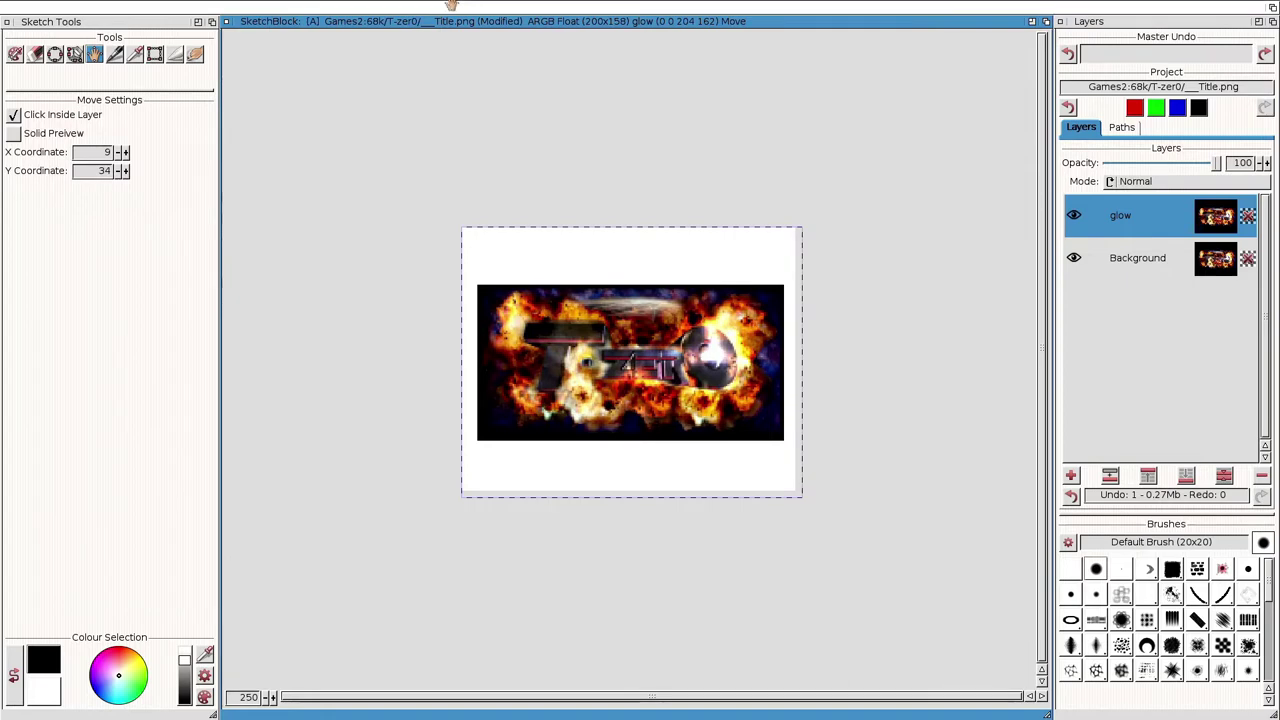
{"action": "left_click", "coordinate": [539, 7]}
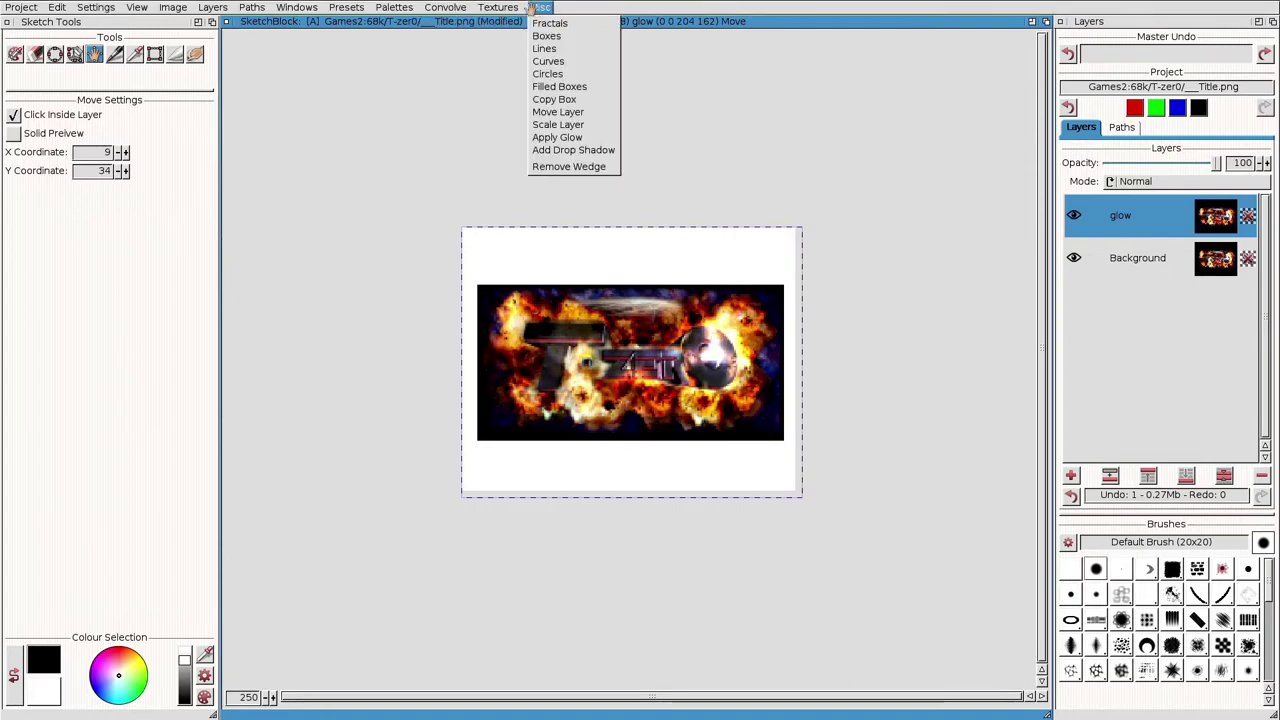
{"action": "left_click", "coordinate": [570, 147]}
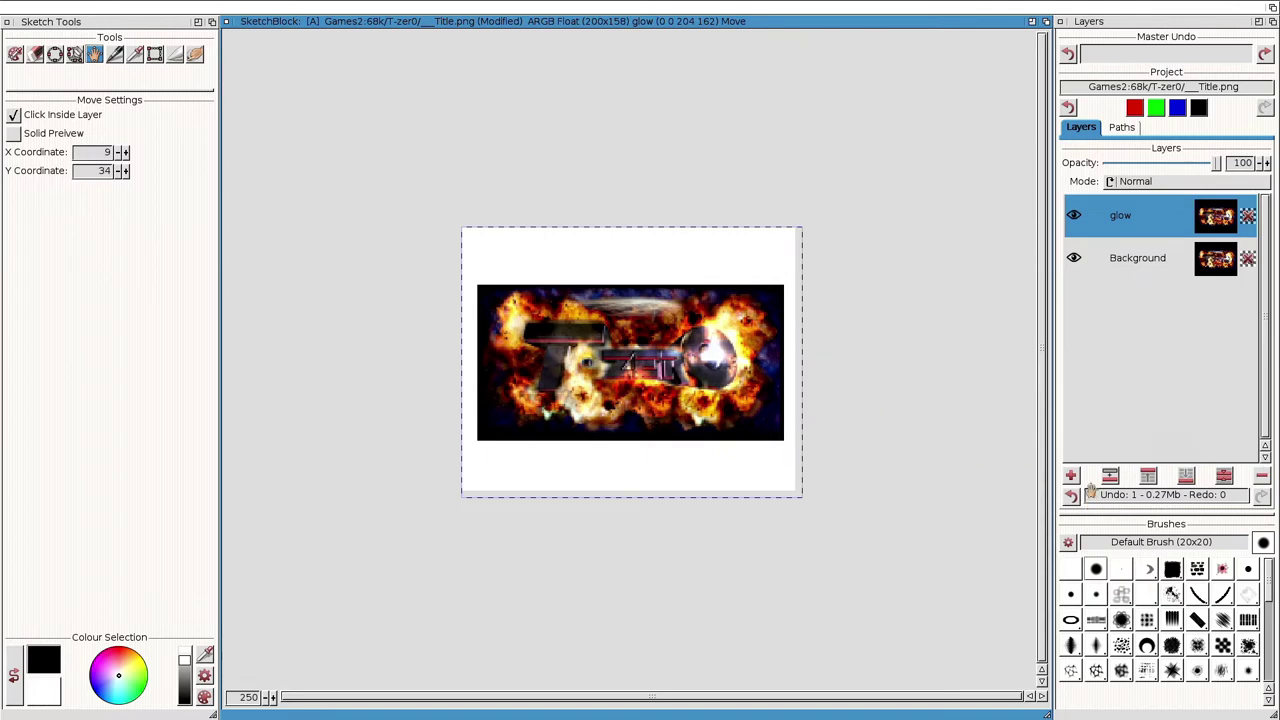
{"action": "left_click", "coordinate": [1069, 54]}
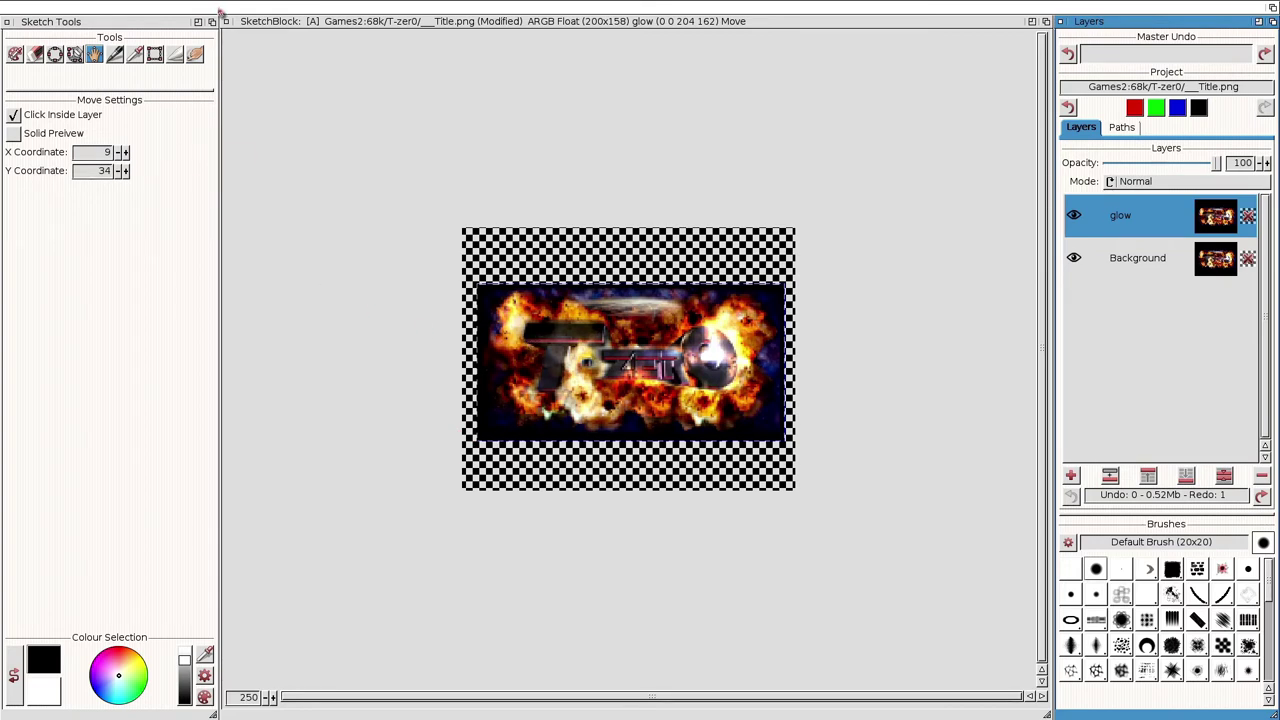
Start Scale / Resize Layer on the glow layer with Crop / Expand Layer and Transparent Preview enabled, positioning the frame at X 0, Y 0.
{"action": "left_click", "coordinate": [251, 7]}
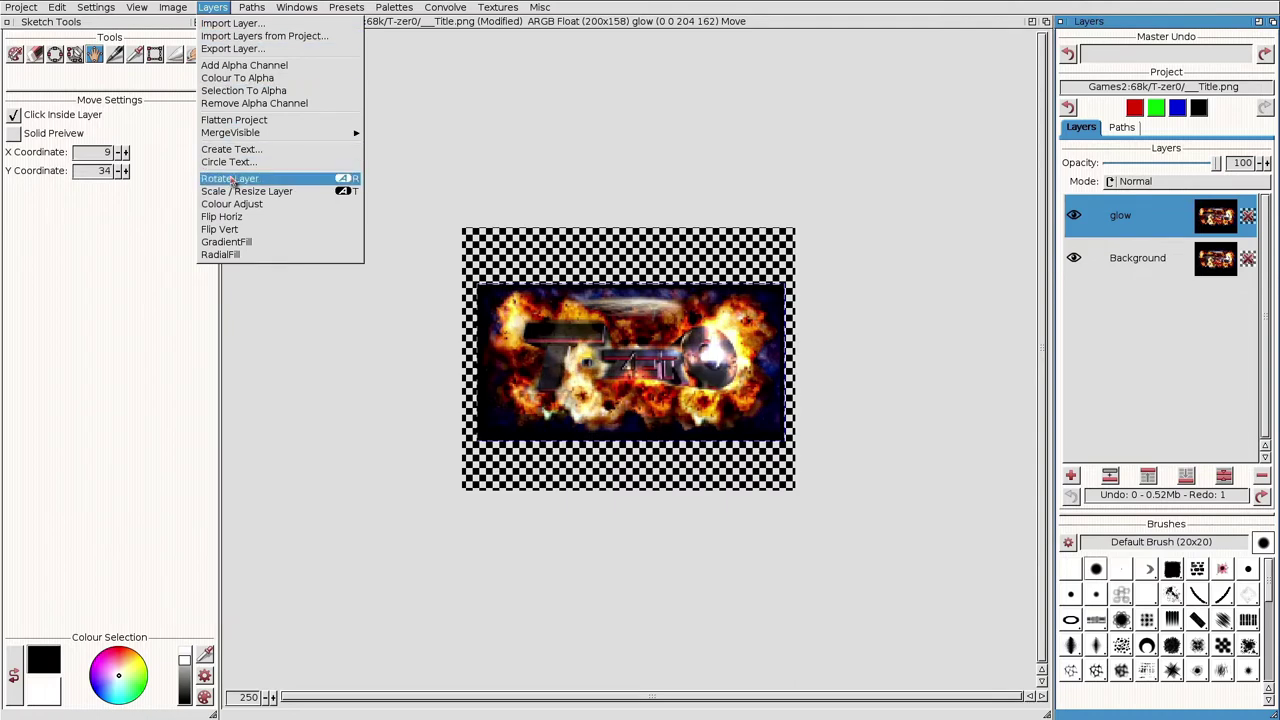
{"action": "left_click", "coordinate": [232, 191]}
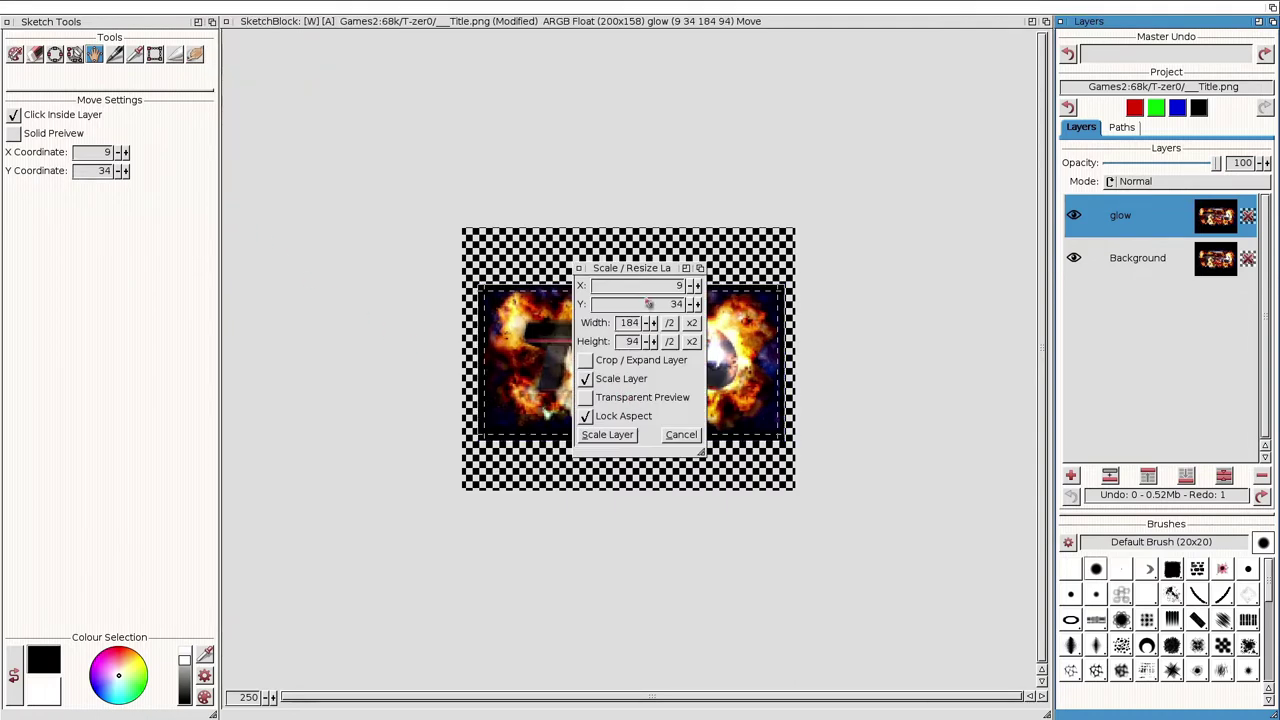
{"action": "left_click_drag", "start_coordinate": [640, 268], "coordinate": [310, 334]}
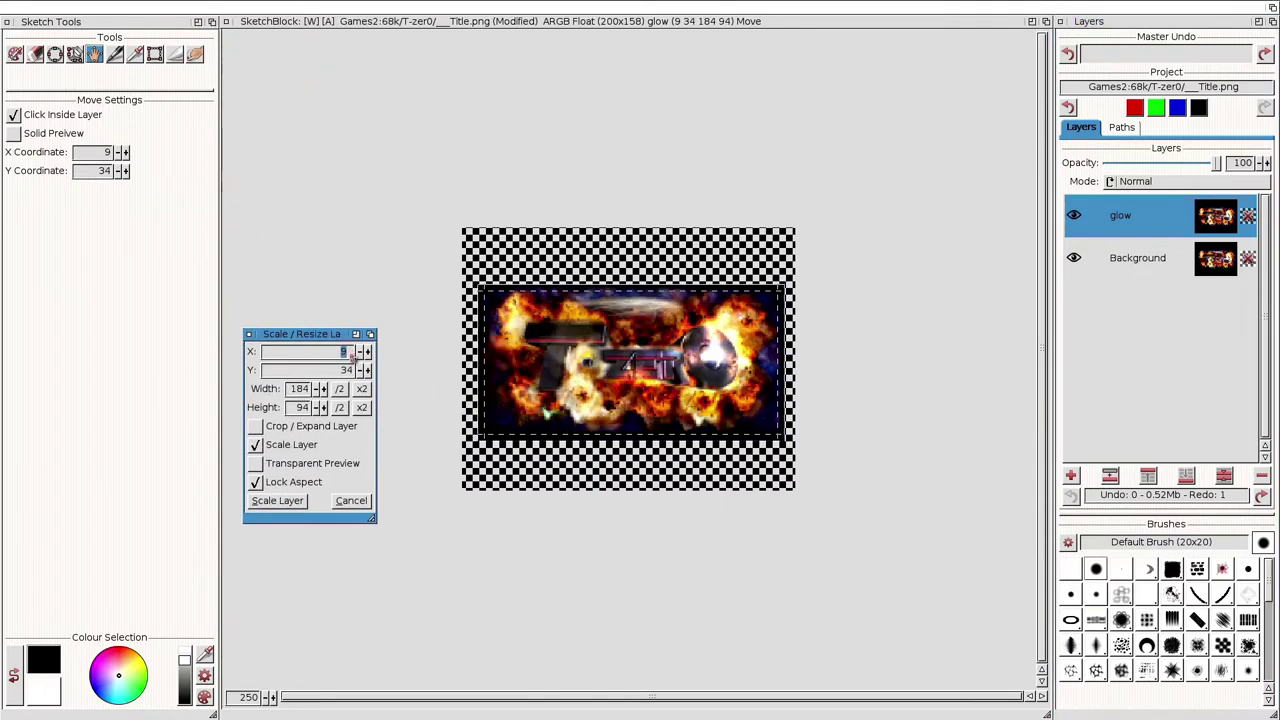
{"action": "left_click", "coordinate": [256, 426]}
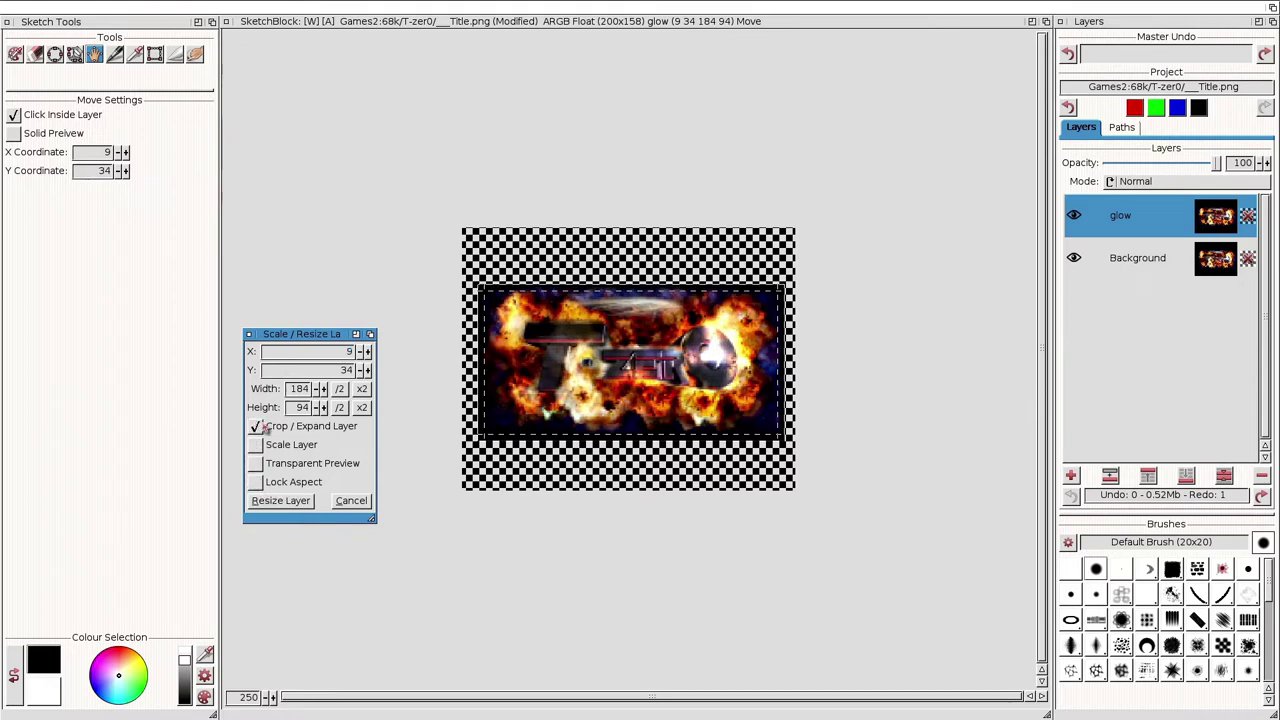
{"action": "left_click", "coordinate": [258, 463]}
{"action": "double_click", "coordinate": [350, 353]}
{"action": "double_click", "coordinate": [344, 370]}
{"action": "type", "text": "0"}
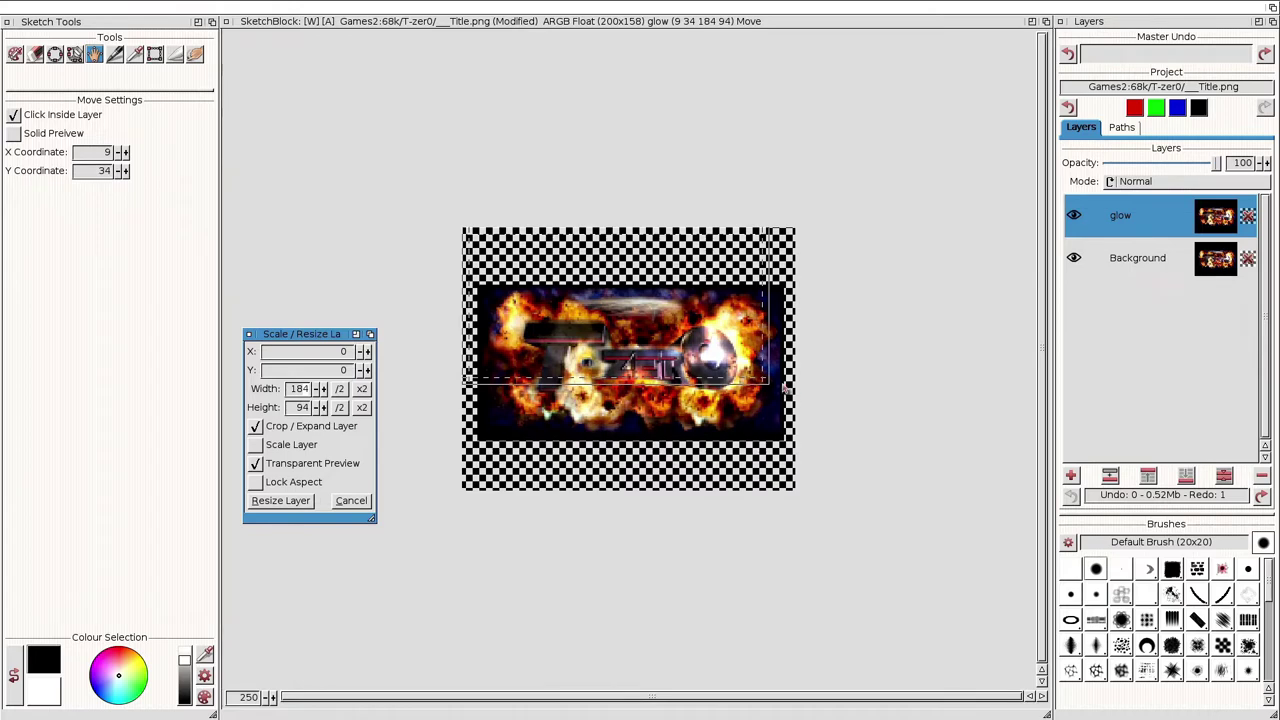
Try expanding the glow layer to 204 by 162 pixels with Transparent Preview on, and undo the resize.
{"action": "left_click_drag", "start_coordinate": [769, 381], "coordinate": [801, 496]}
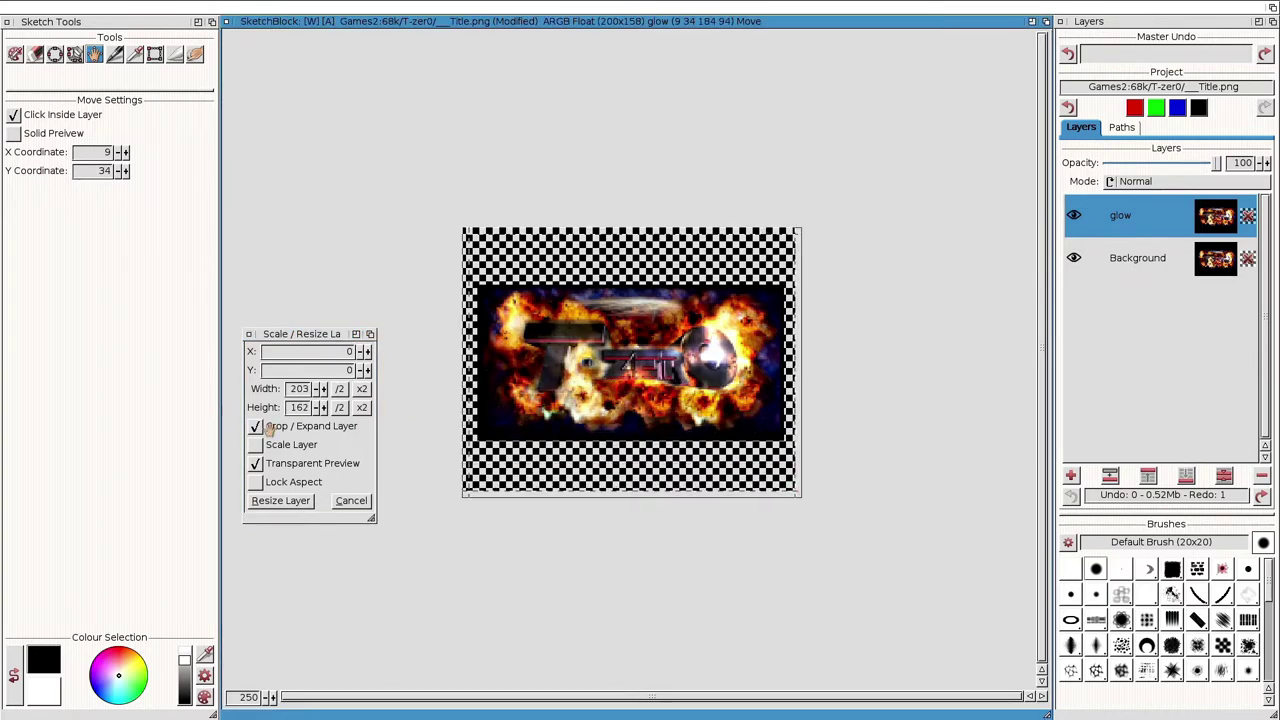
{"action": "left_click", "coordinate": [323, 388]}
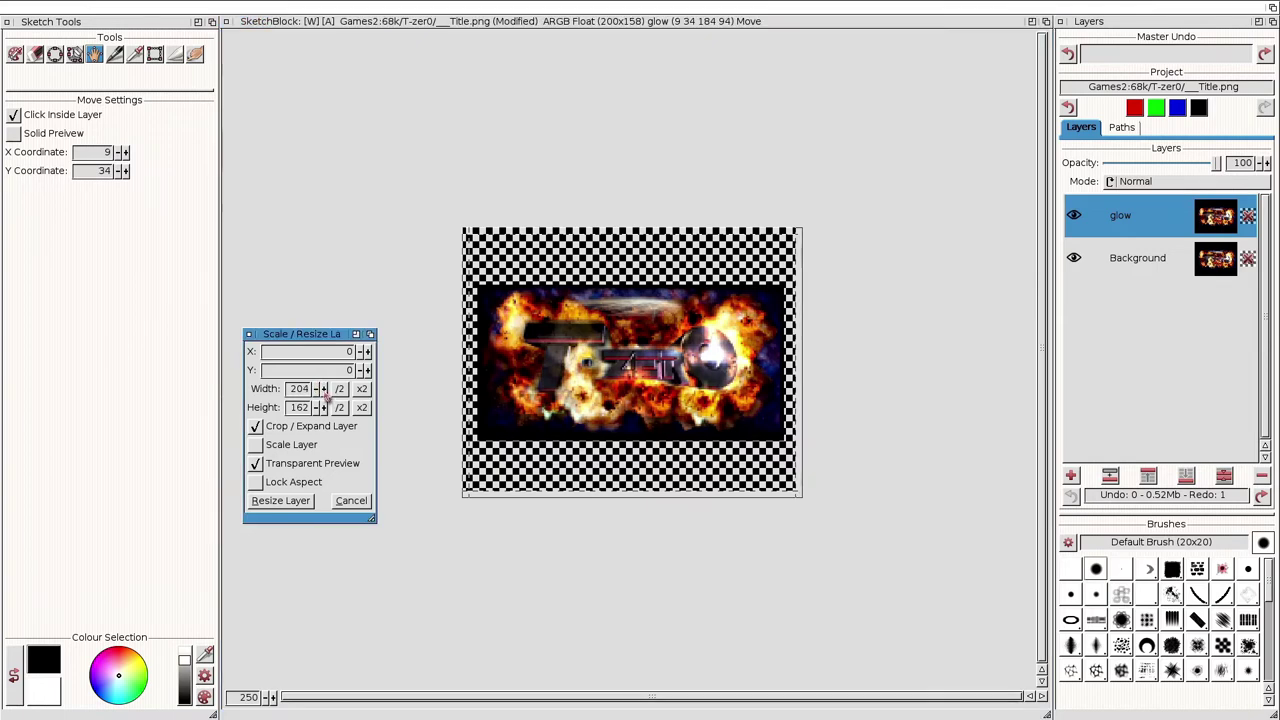
{"action": "left_click", "coordinate": [282, 501]}
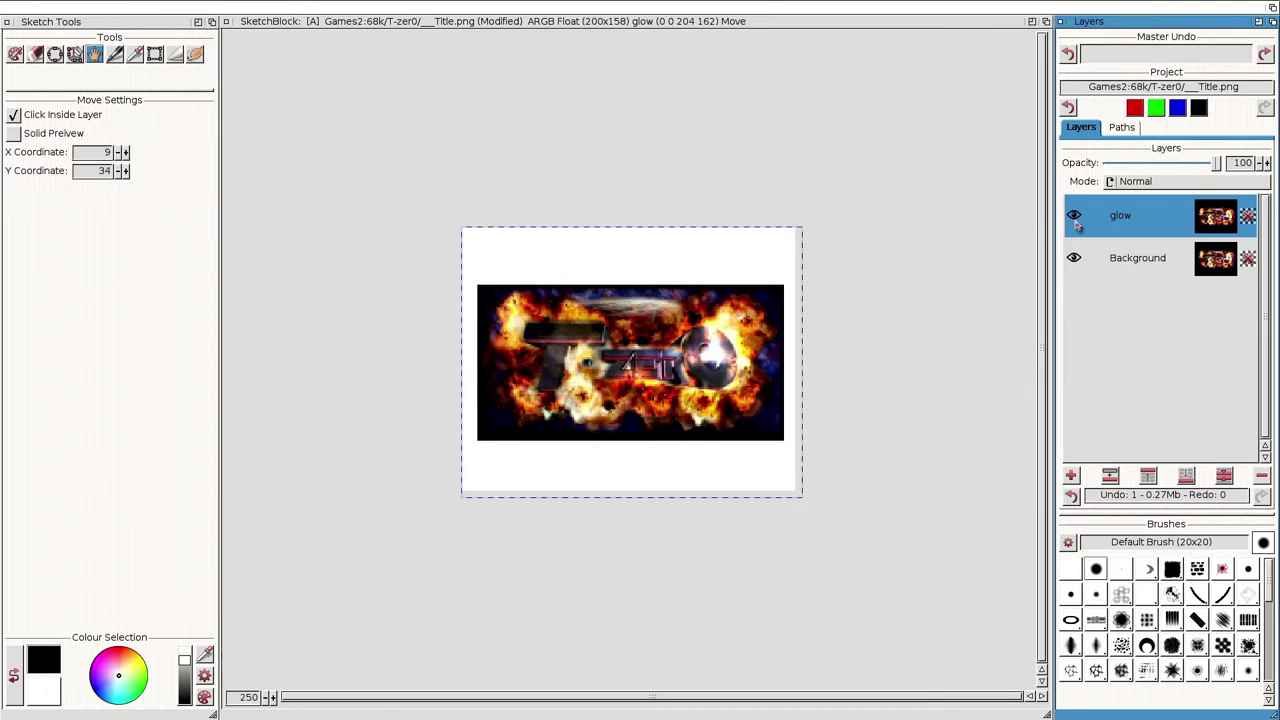
{"action": "left_click", "coordinate": [1070, 54]}
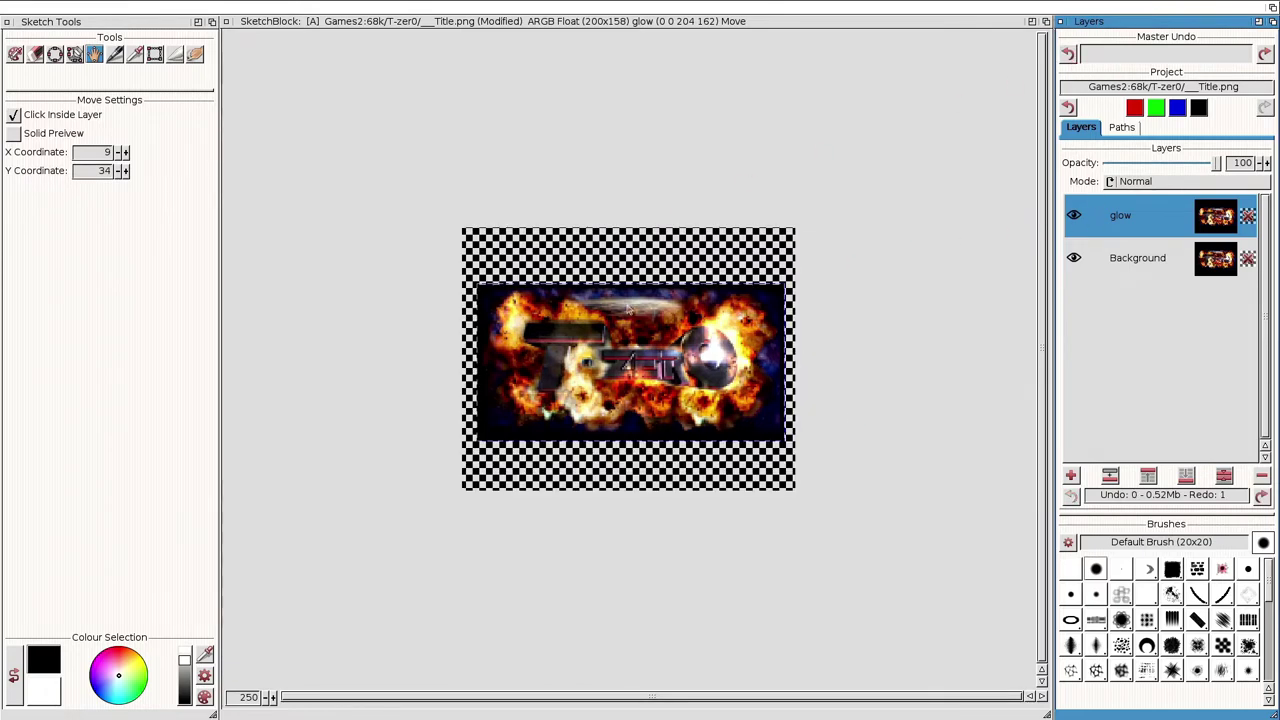
Restart Scale / Resize Layer on the glow layer using Crop / Expand Layer without Lock Aspect, with the frame at X 0, Y 0.
{"action": "left_click", "coordinate": [600, 353]}
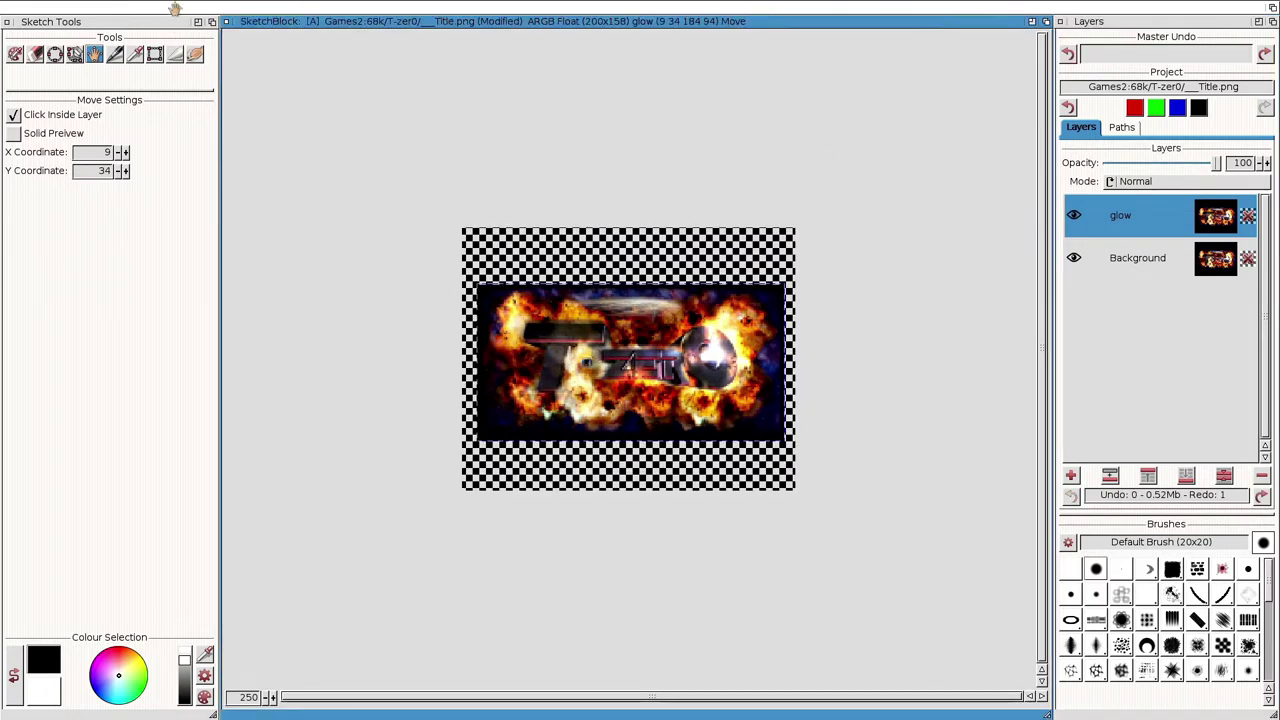
{"action": "left_click", "coordinate": [206, 7]}
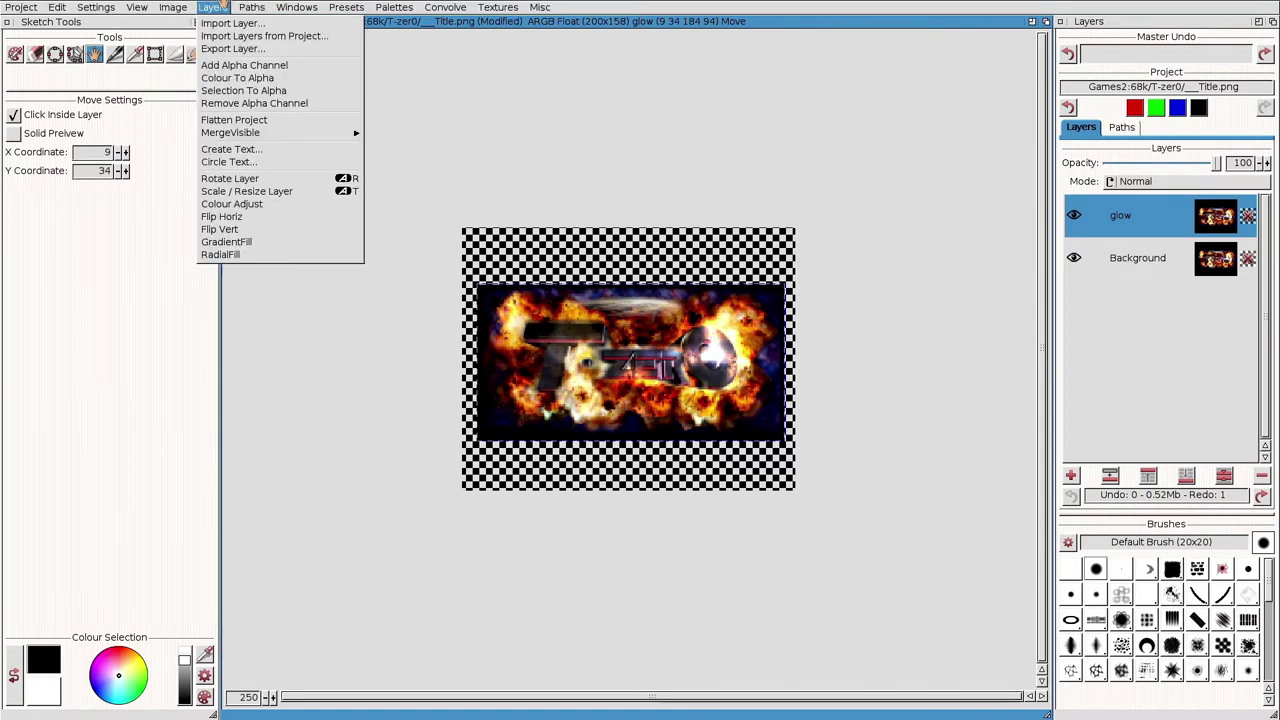
{"action": "left_click", "coordinate": [243, 192]}
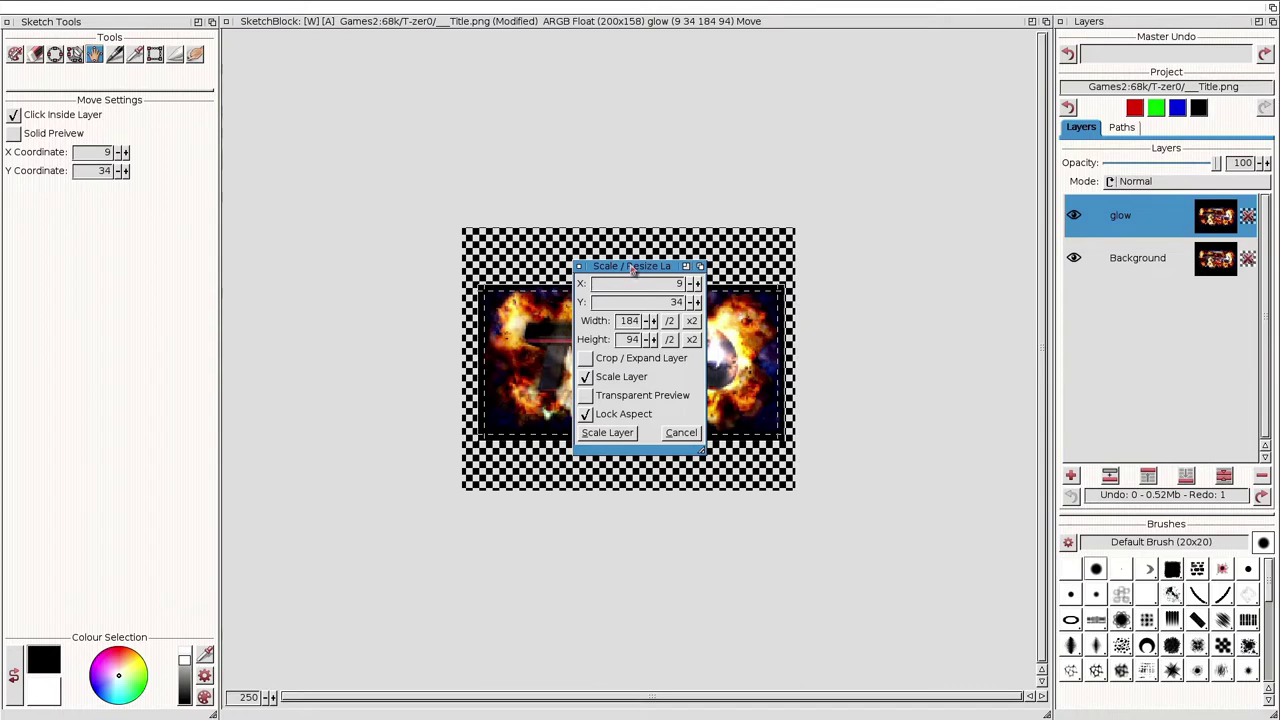
{"action": "left_click_drag", "start_coordinate": [648, 266], "coordinate": [367, 308]}
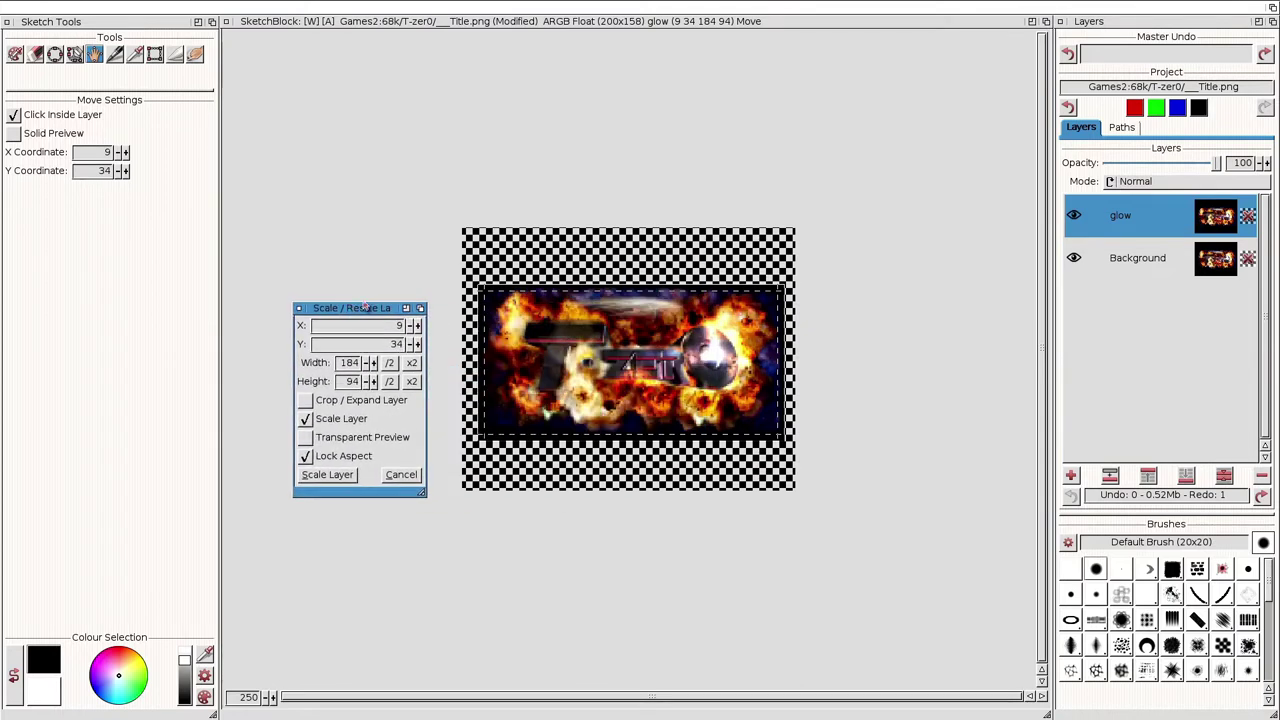
{"action": "left_click", "coordinate": [310, 402]}
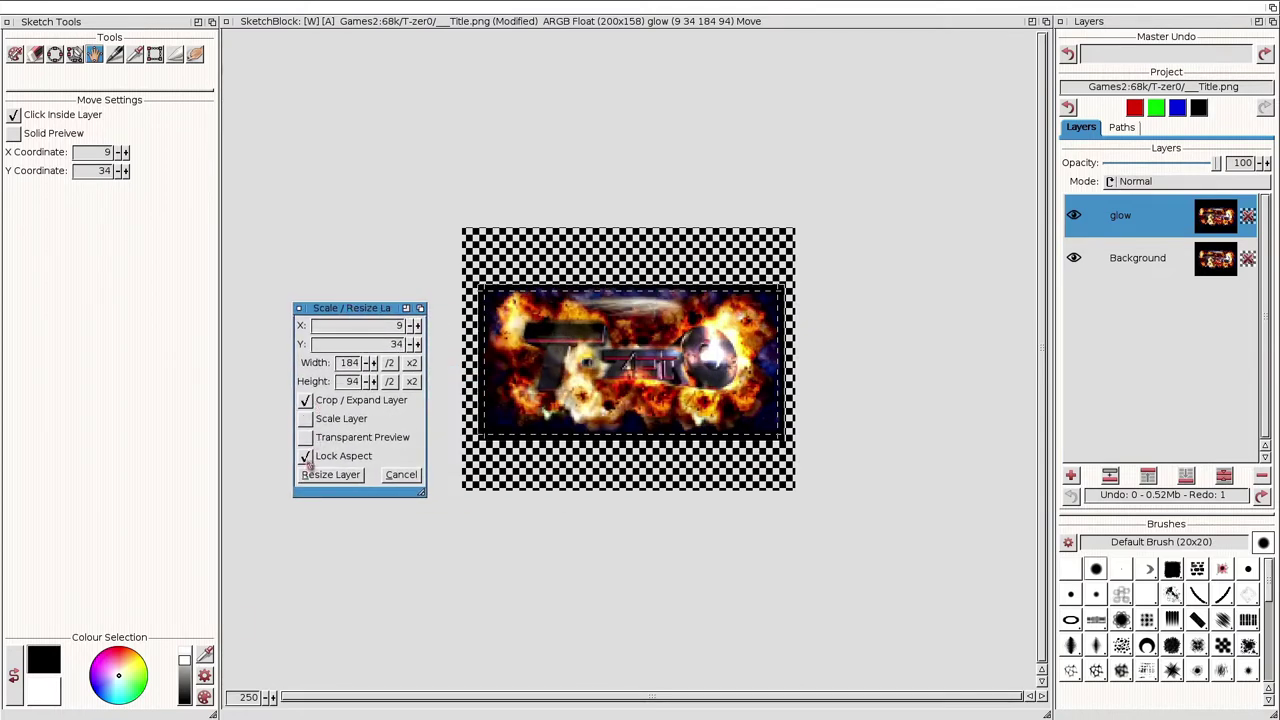
{"action": "left_click", "coordinate": [305, 456]}
{"action": "double_click", "coordinate": [396, 326]}
{"action": "type", "text": "0"}
{"action": "key", "text": "Tab"}
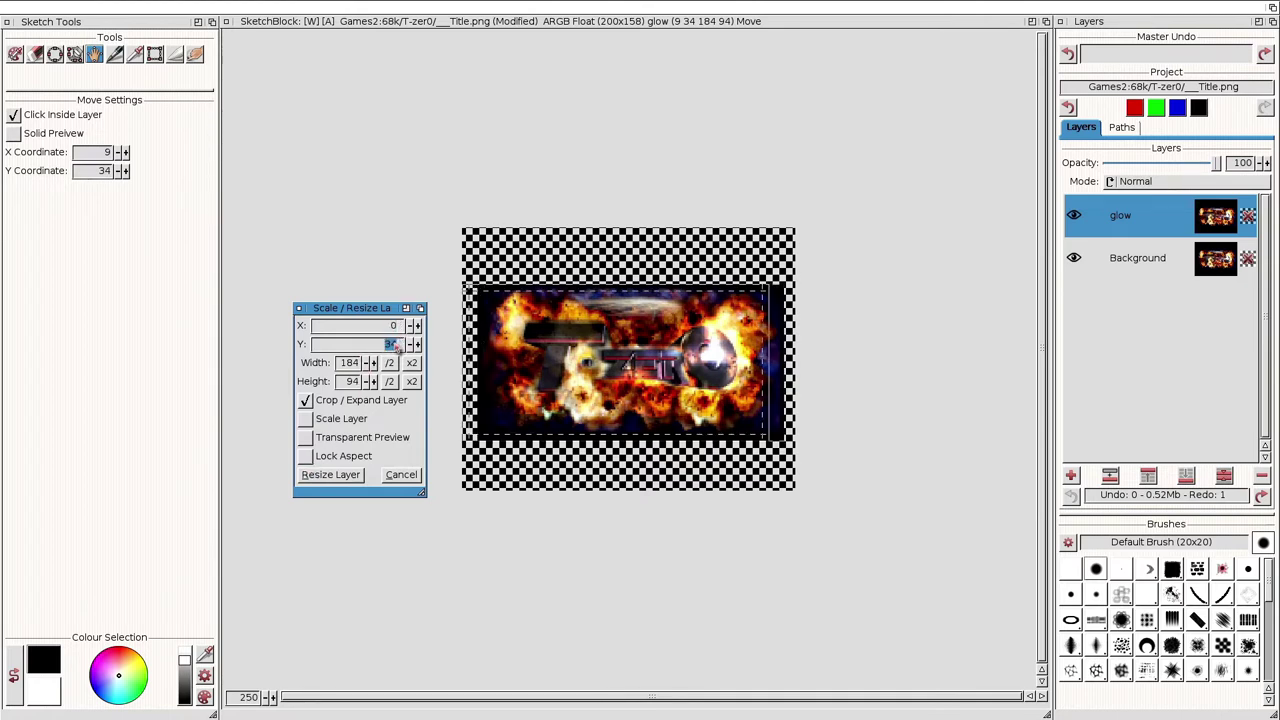
{"action": "type", "text": "0"}
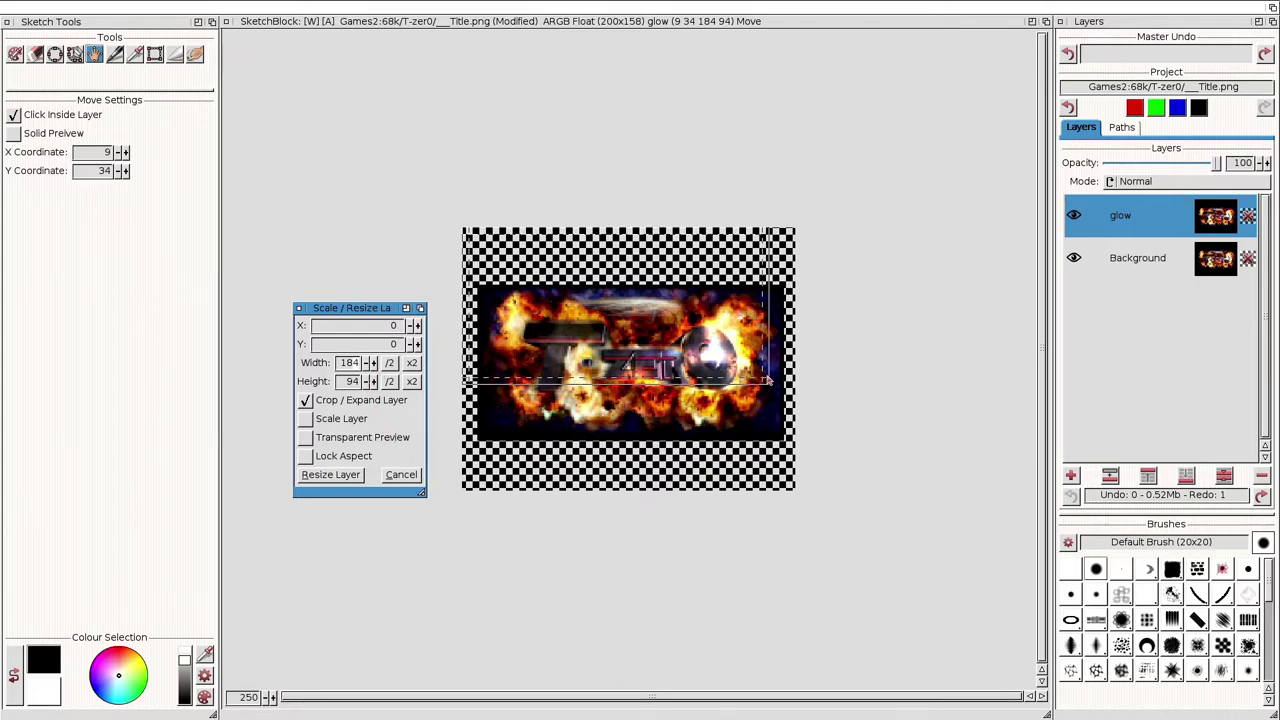
Try a resize frame of about 203 by 162 pixels extending past the canvas edges, and cancel the resize.
{"action": "left_click_drag", "start_coordinate": [769, 381], "coordinate": [800, 497]}
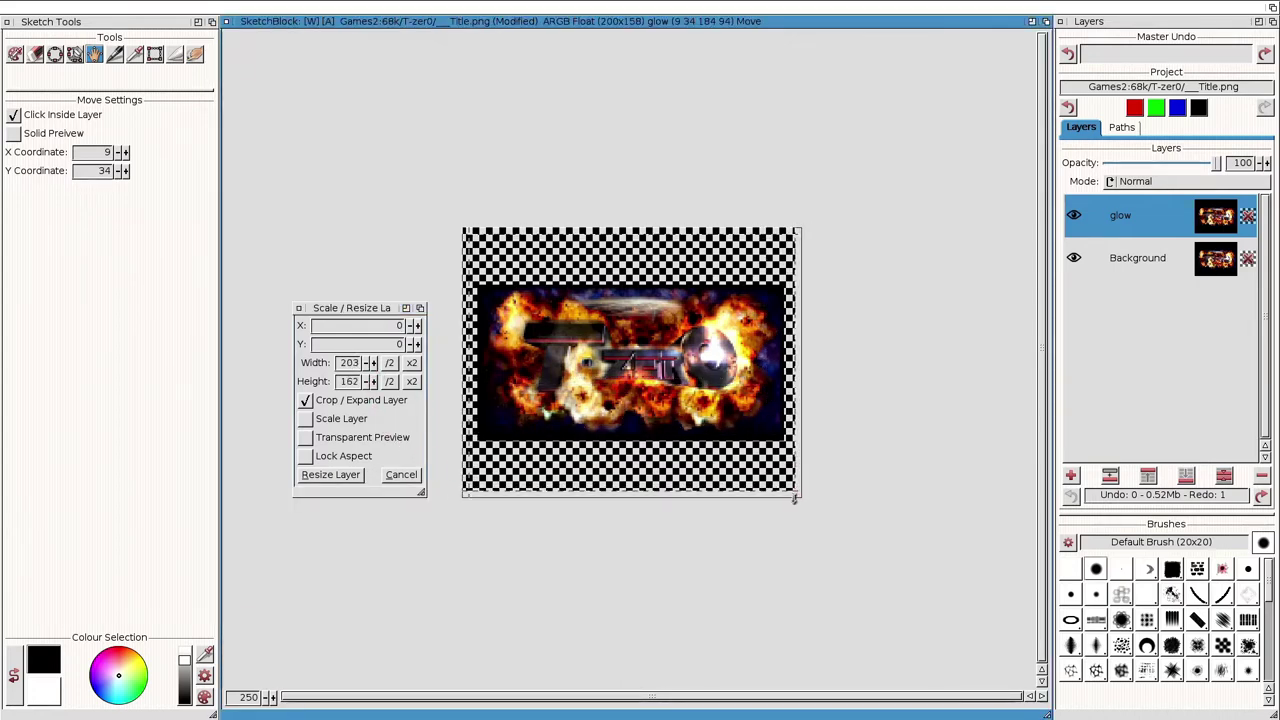
{"action": "left_click", "coordinate": [360, 476]}
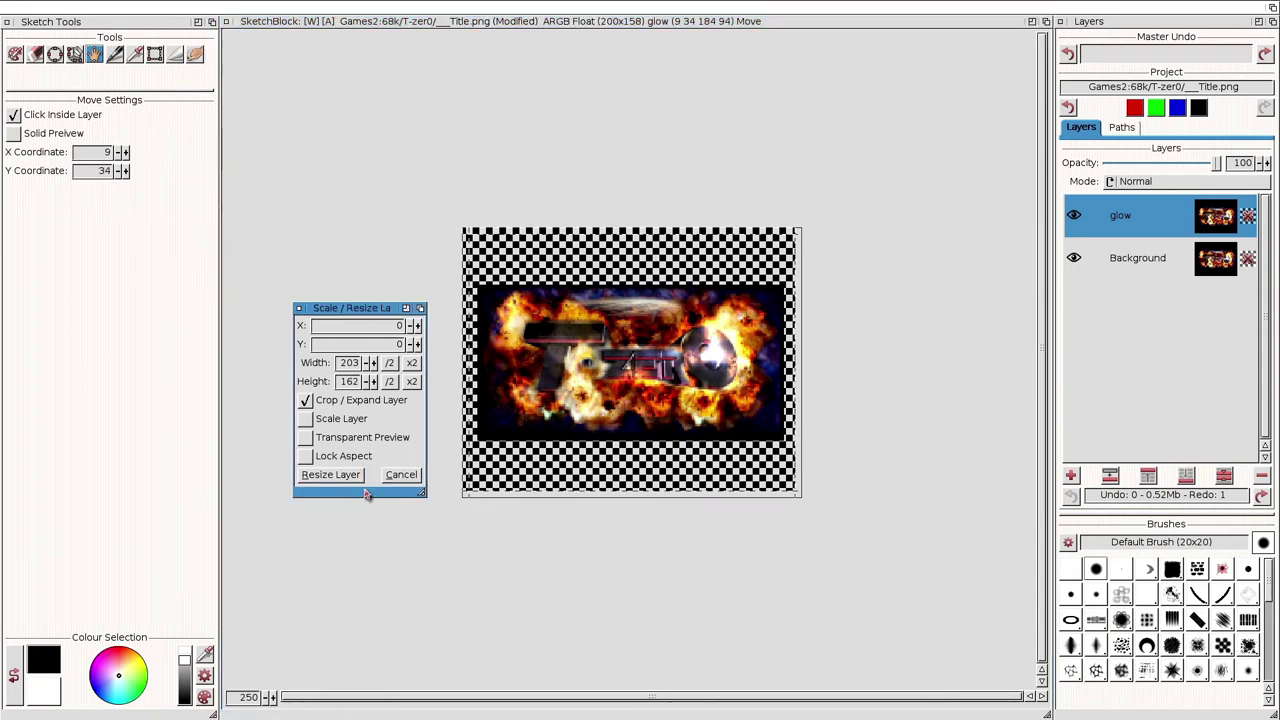
{"action": "left_click", "coordinate": [400, 475]}
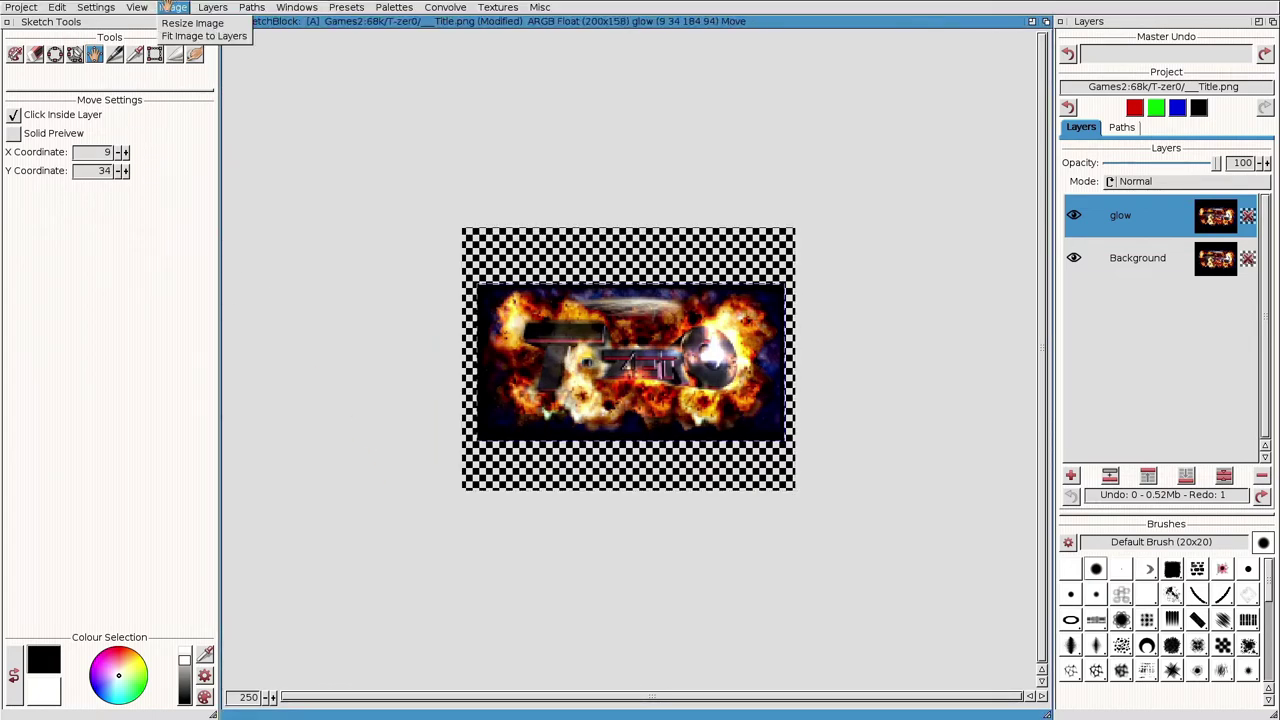
{"action": "mouse_move", "coordinate": [173, 8]}
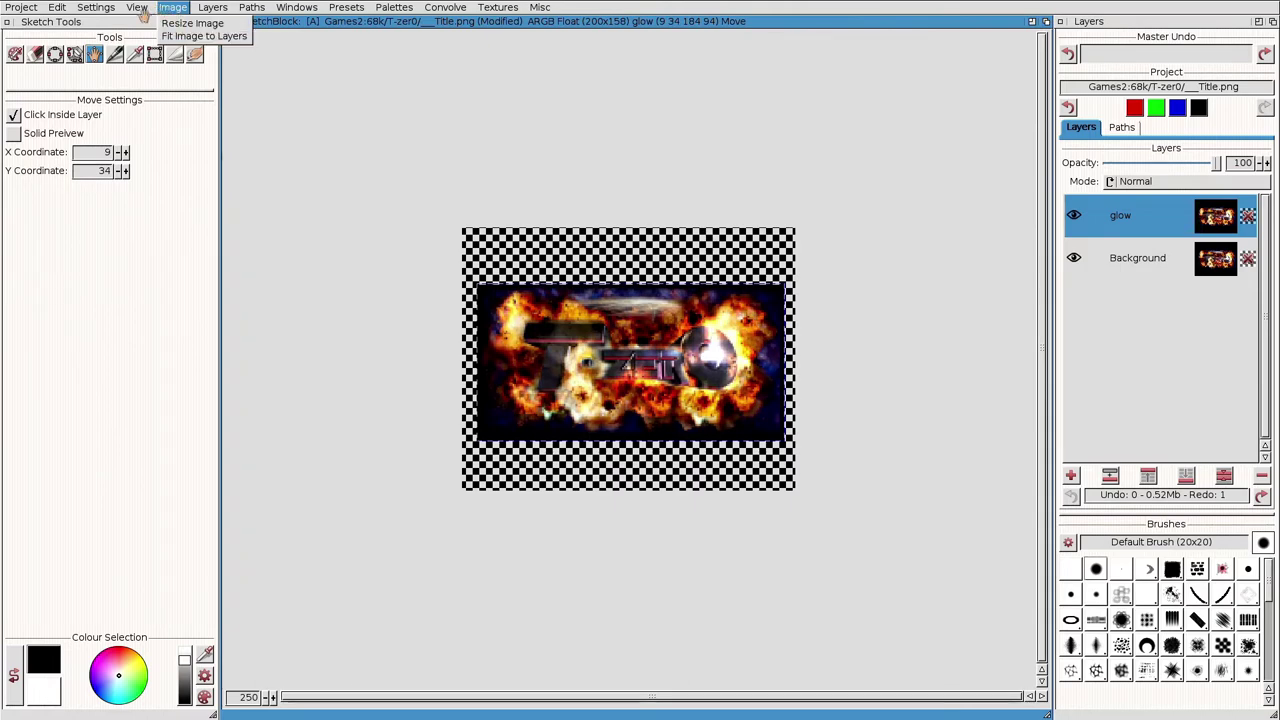
{"action": "left_click", "coordinate": [20, 22]}
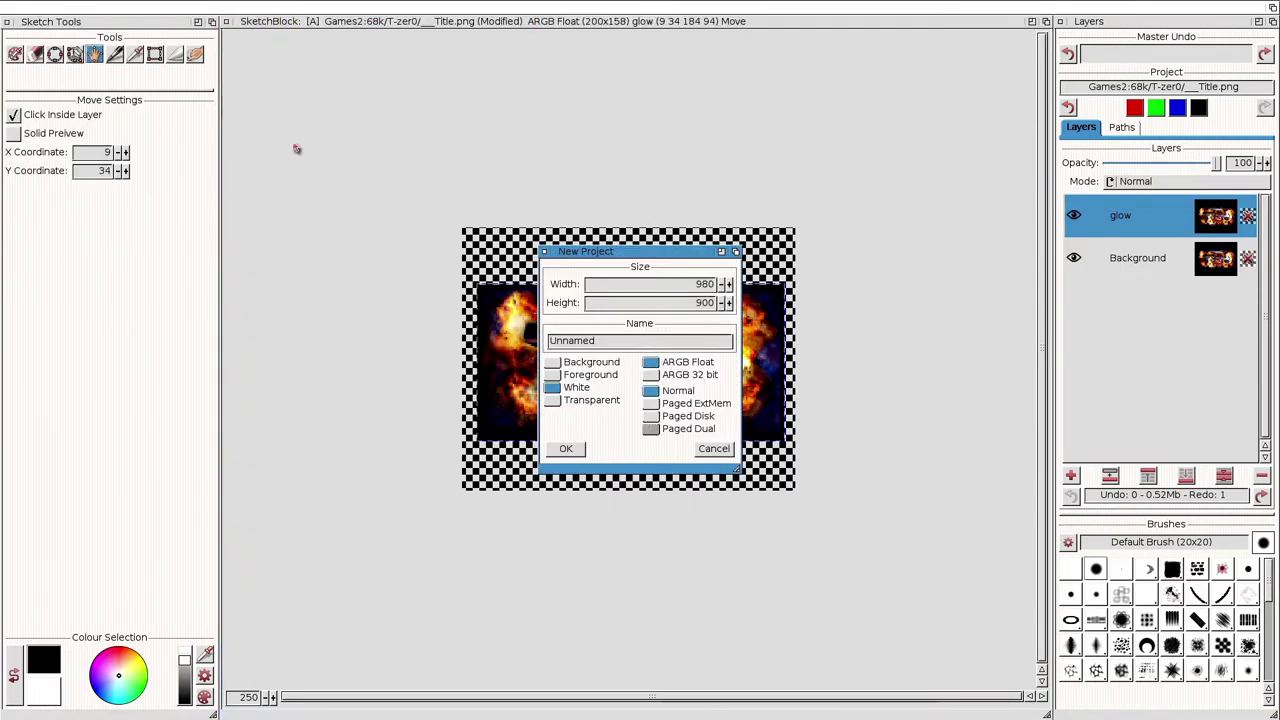
{"action": "left_click", "coordinate": [706, 447]}
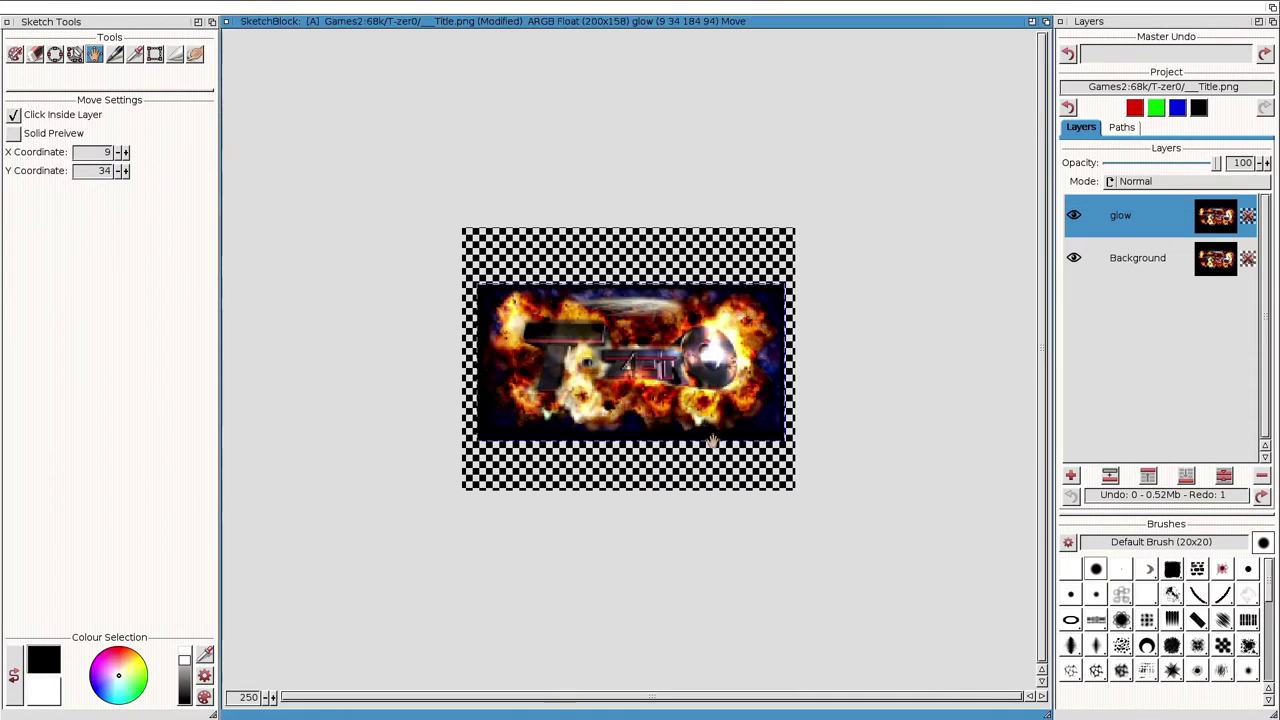
Select the glow layer and start Scale / Resize Layer with Crop / Expand Layer enabled and Lock Aspect off.
{"action": "left_click", "coordinate": [1128, 270]}
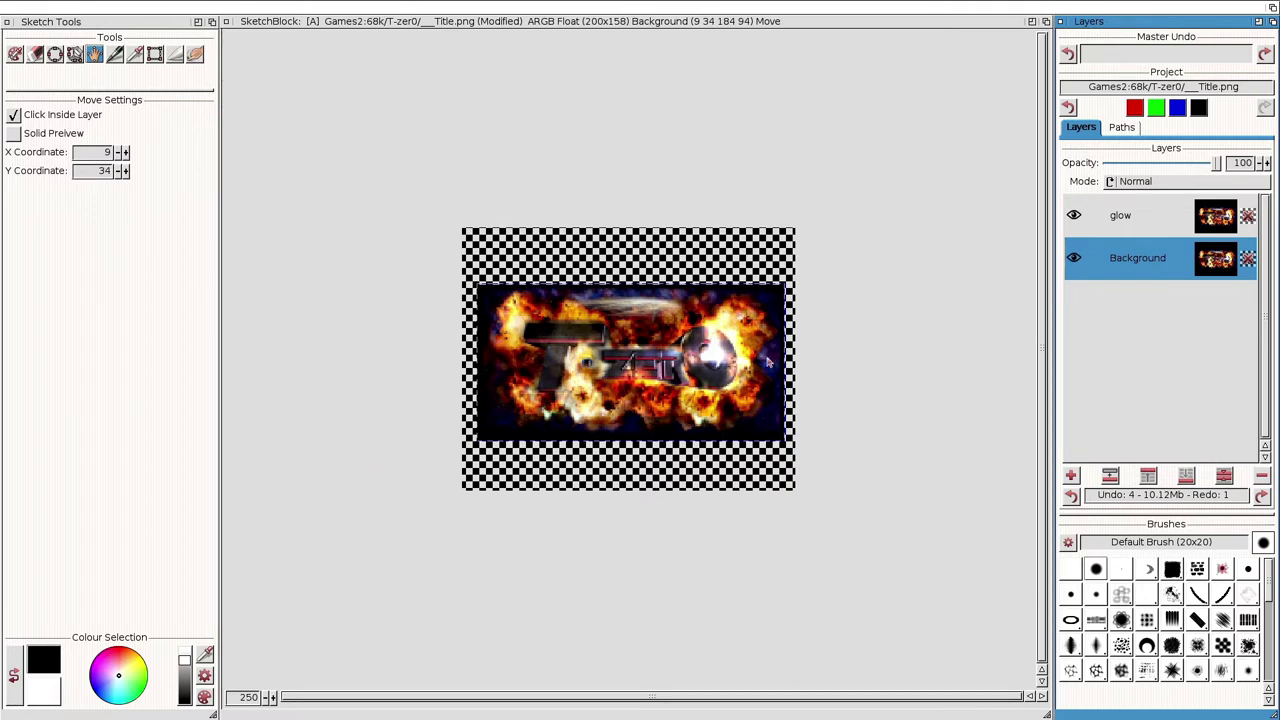
{"action": "left_click", "coordinate": [1122, 220]}
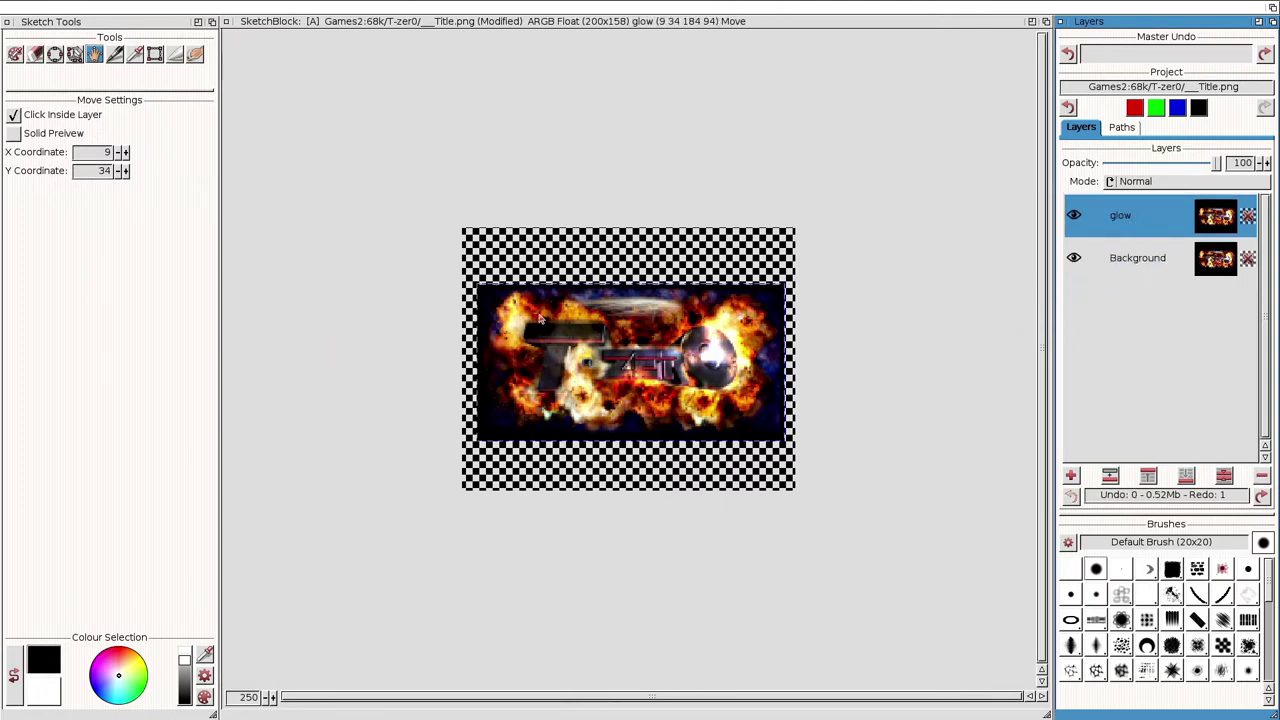
{"action": "right_click", "coordinate": [283, 77]}
{"action": "right_click", "coordinate": [403, 362]}
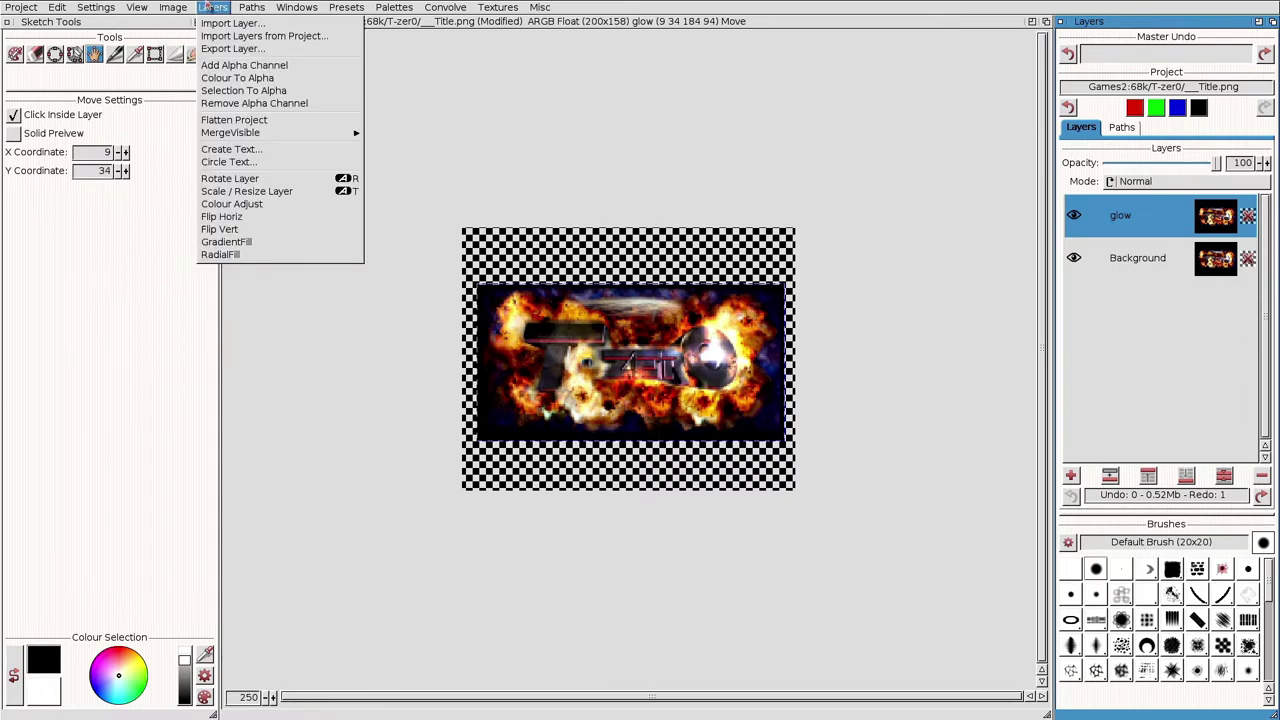
{"action": "left_click", "coordinate": [260, 196]}
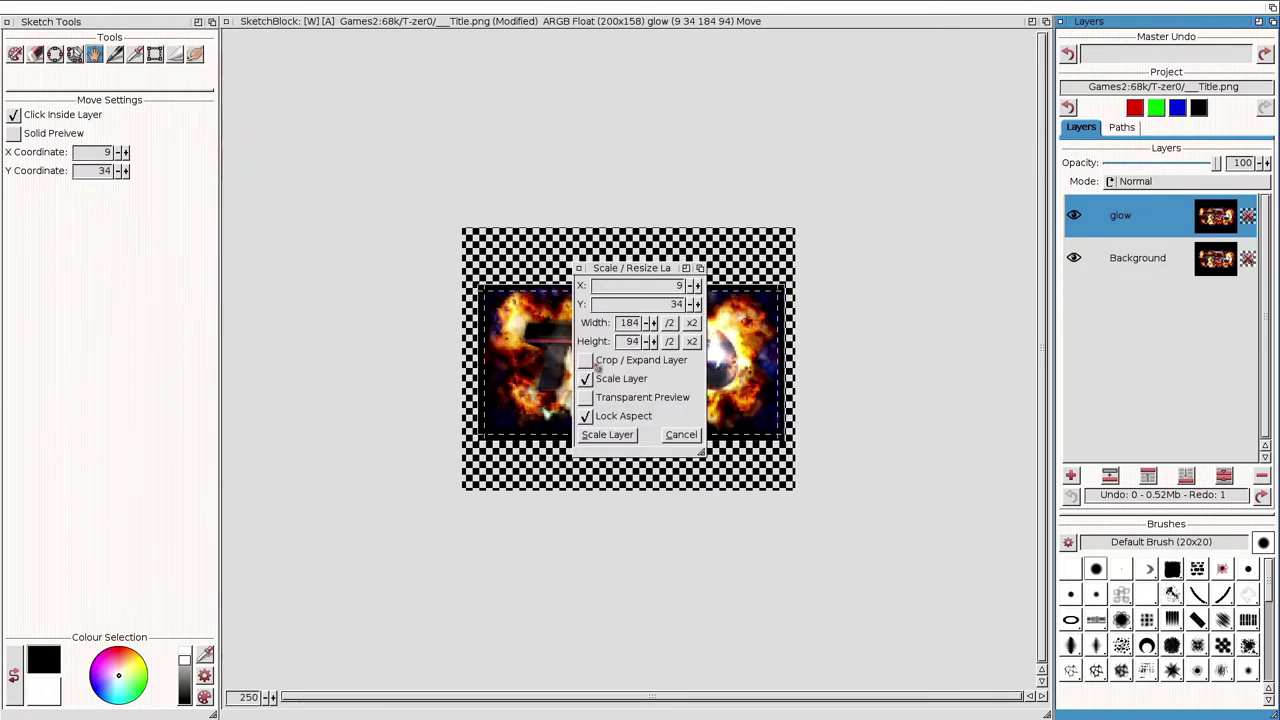
{"action": "left_click", "coordinate": [596, 366]}
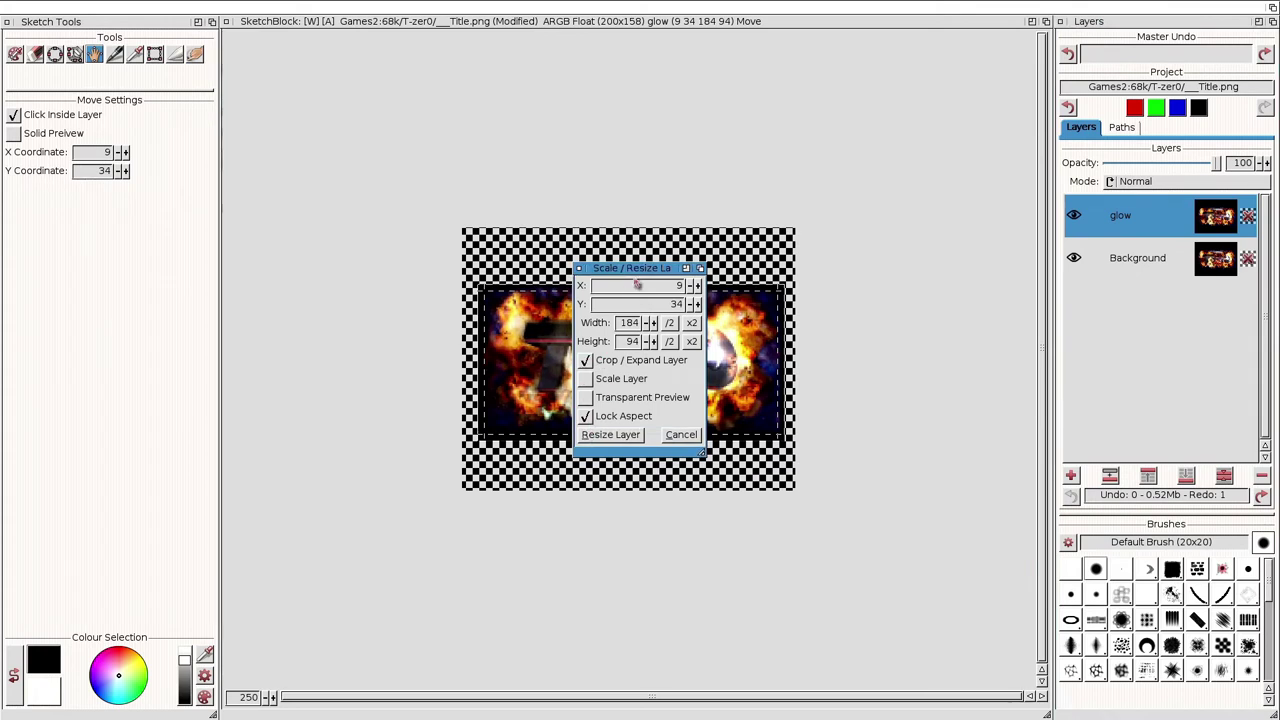
{"action": "left_click_drag", "start_coordinate": [637, 268], "coordinate": [249, 304]}
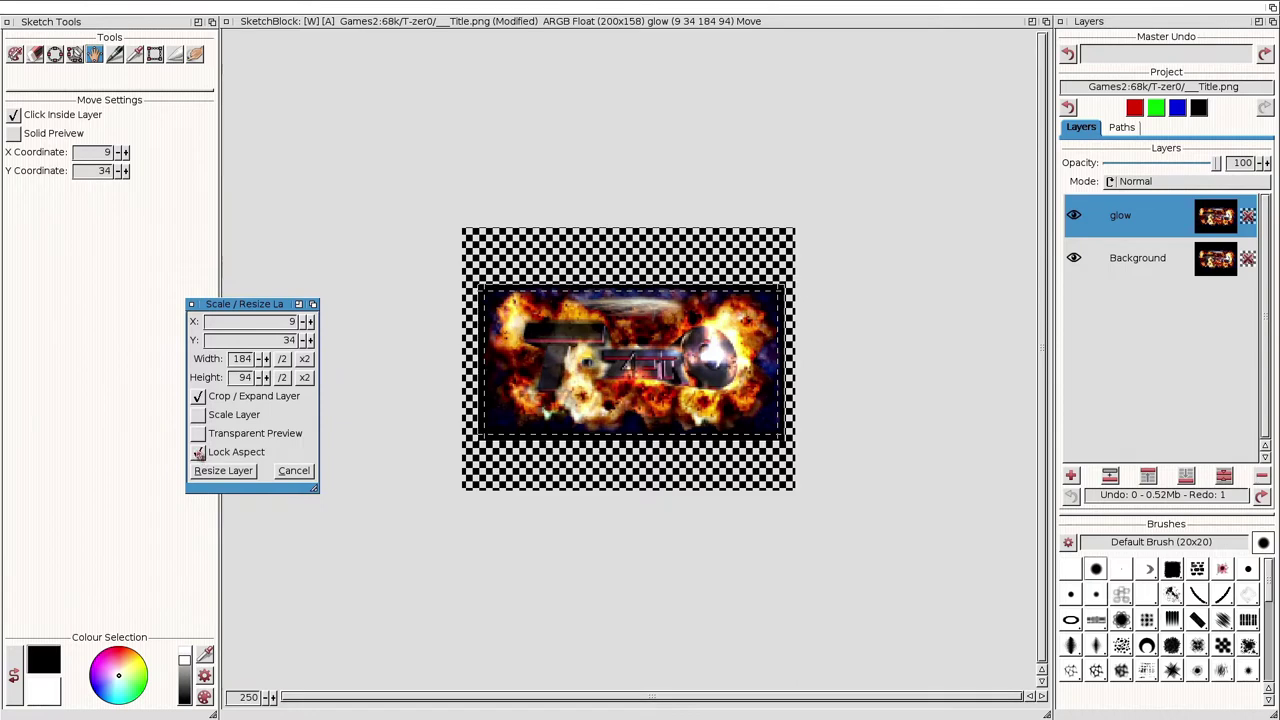
{"action": "left_click", "coordinate": [198, 452]}
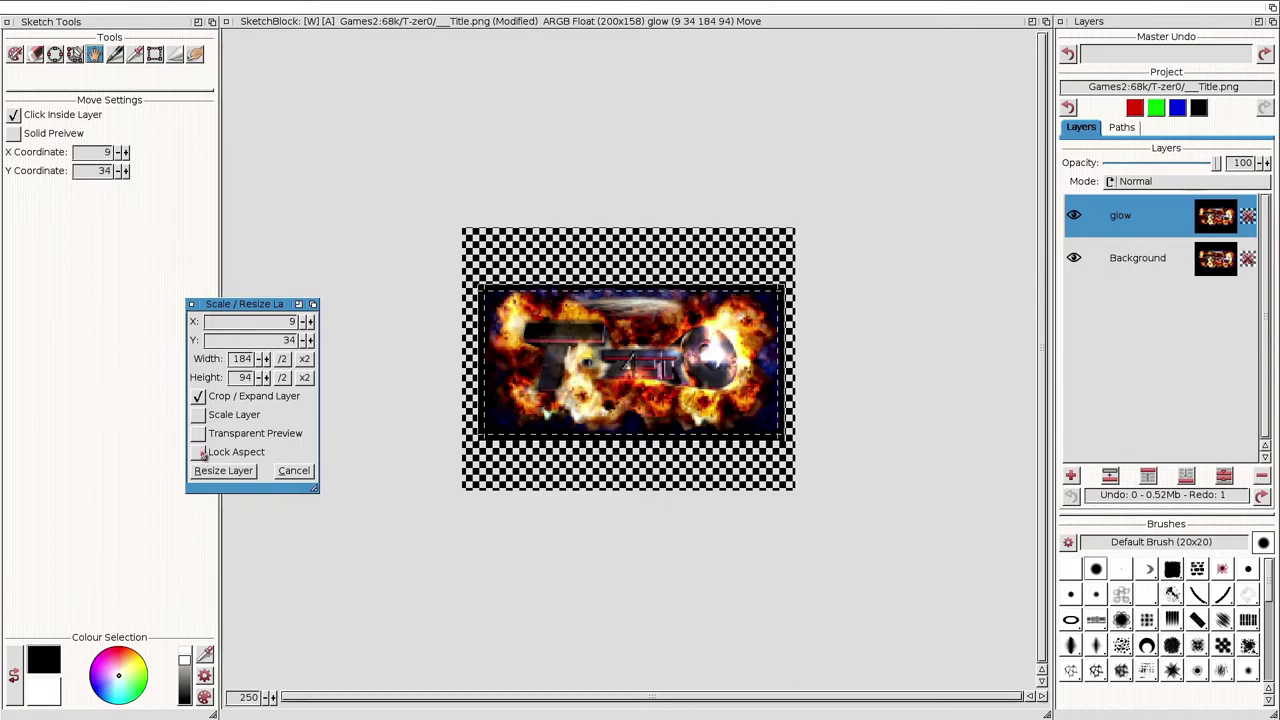
Move the resize frame over the canvas and stretch it to about 208 by 163 pixels, at about X -4, Y -2.
{"action": "left_click", "coordinate": [484, 292]}
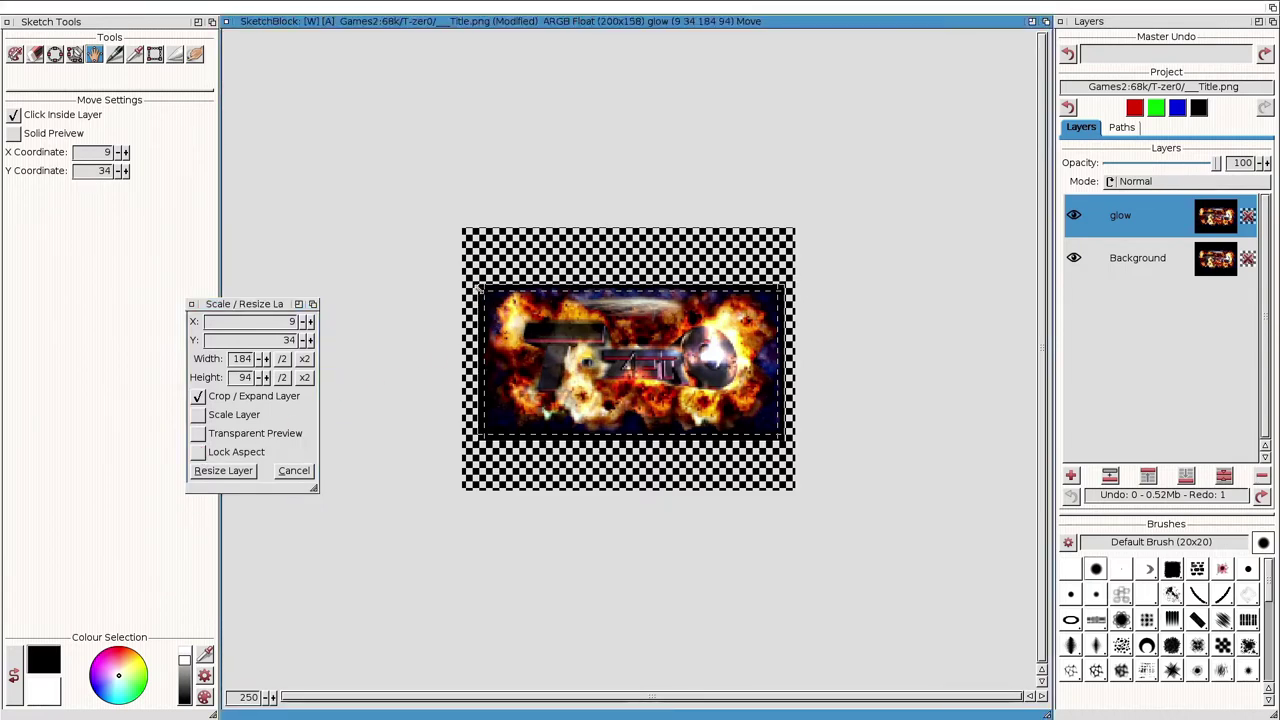
{"action": "left_click_drag", "start_coordinate": [480, 292], "coordinate": [231, 321]}
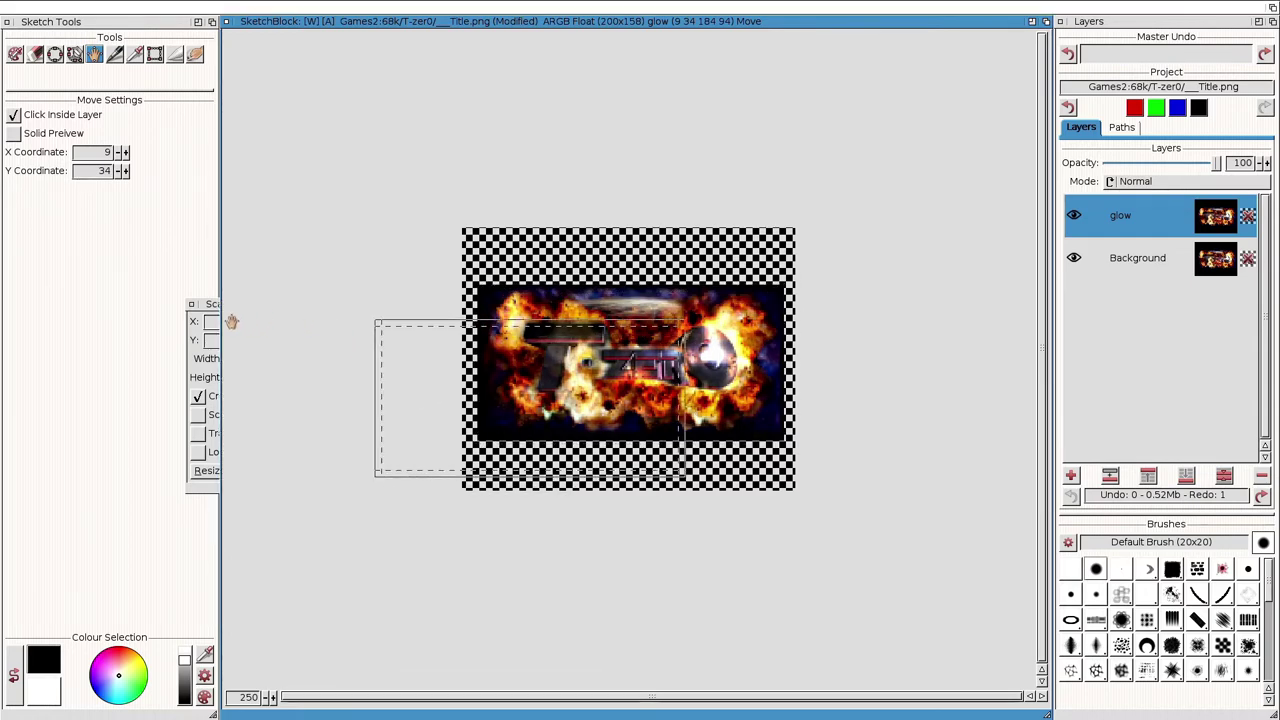
{"action": "left_click", "coordinate": [205, 307]}
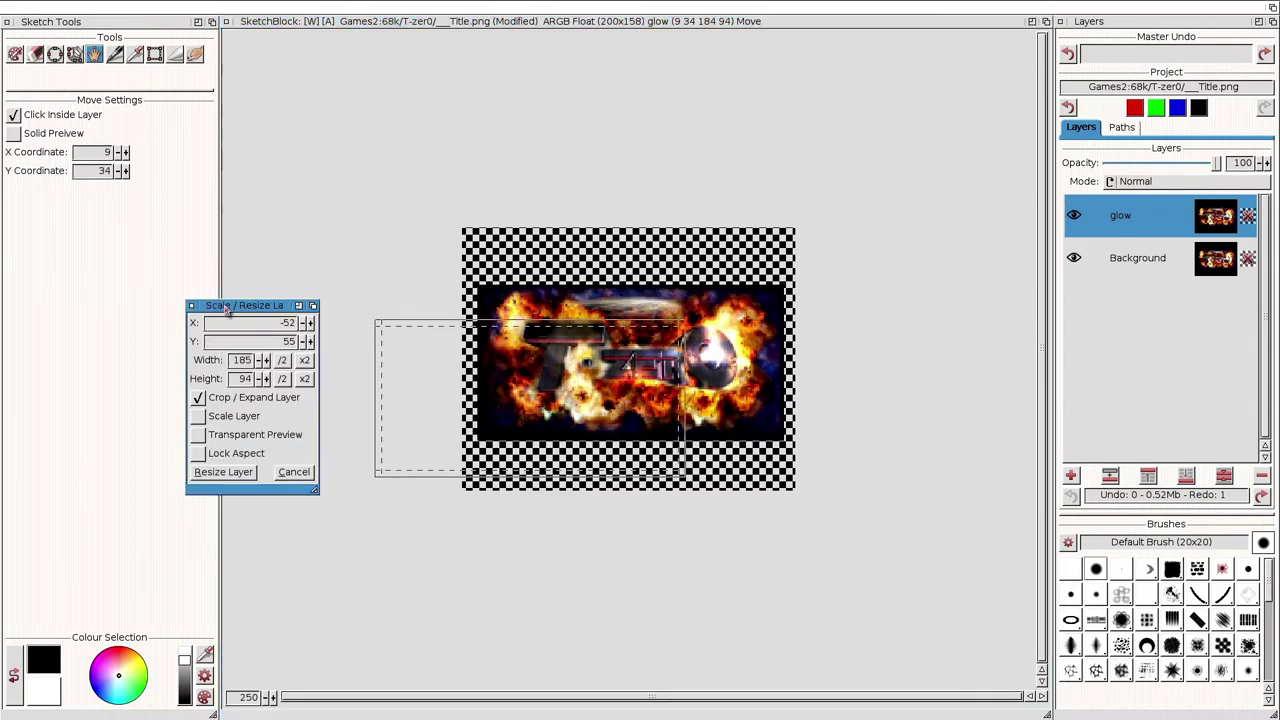
{"action": "left_click_drag", "start_coordinate": [509, 356], "coordinate": [590, 258]}
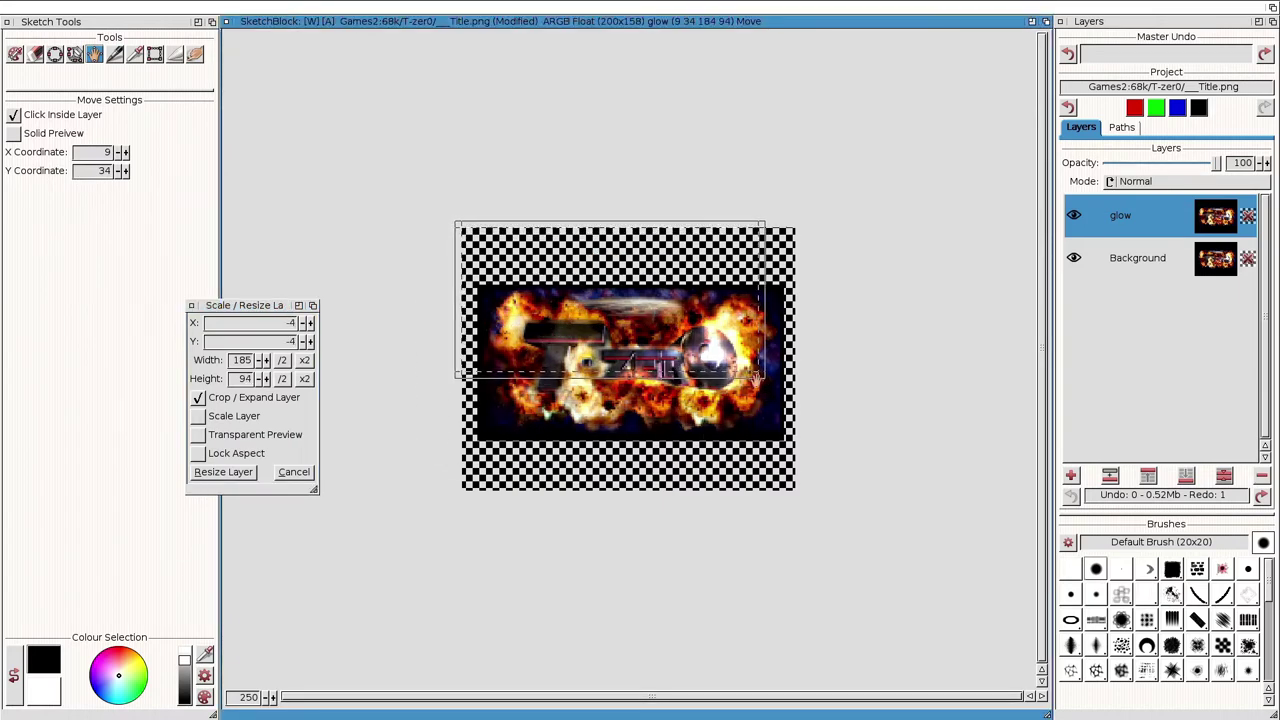
{"action": "left_click_drag", "start_coordinate": [763, 383], "coordinate": [800, 495]}
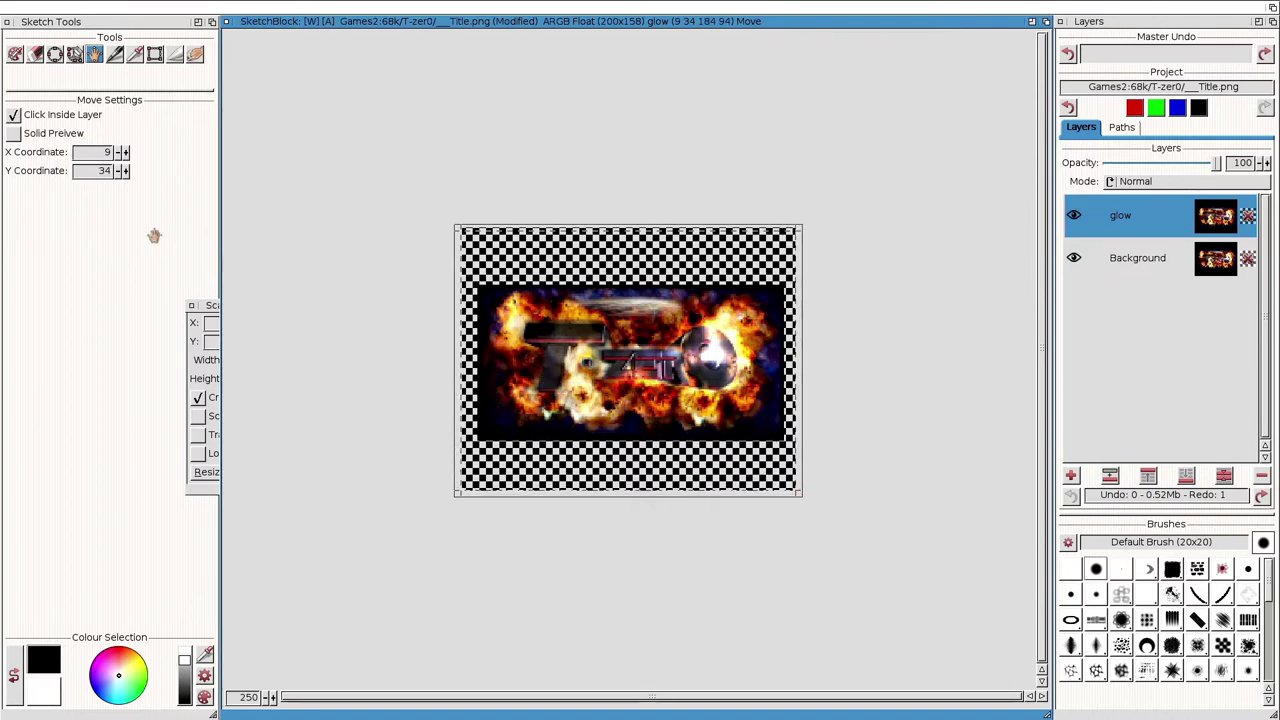
{"action": "left_click", "coordinate": [214, 312]}
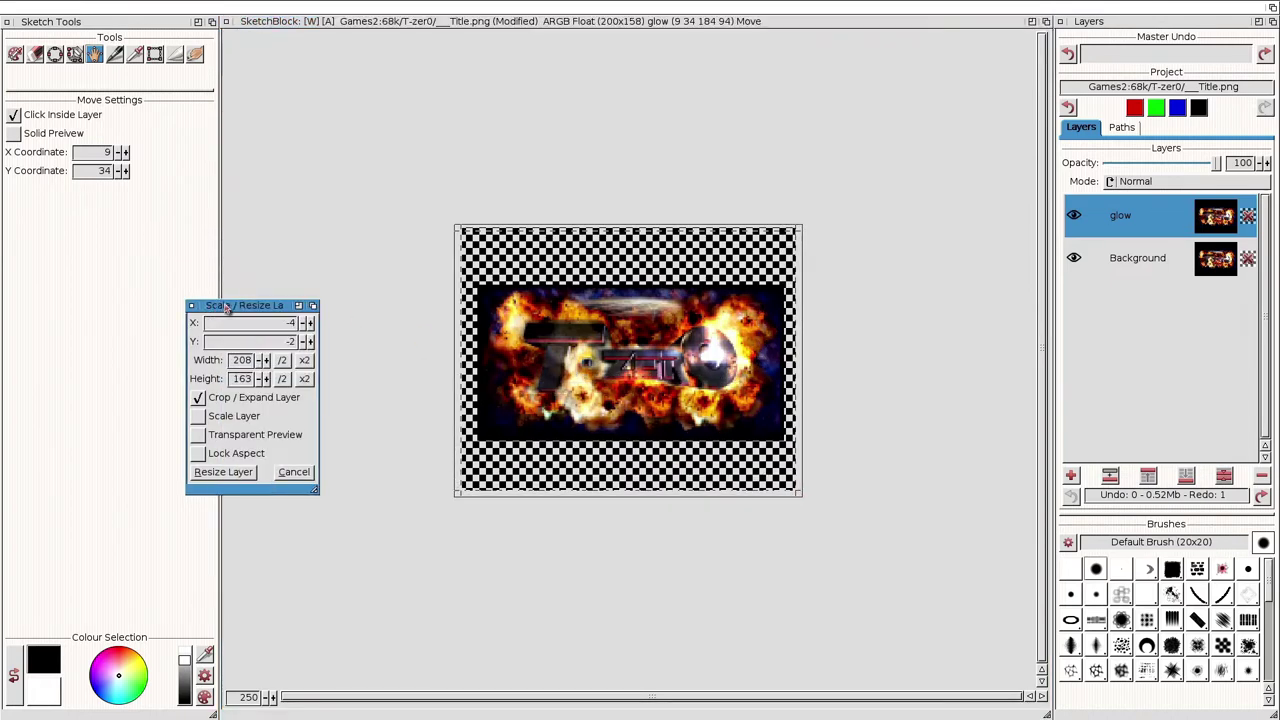
Set the resize frame to X 0, Y 0, shrink it to about 203 by 162 pixels, and resize the glow layer.
{"action": "left_click_drag", "start_coordinate": [266, 306], "coordinate": [261, 314]}
{"action": "left_click", "coordinate": [306, 330]}
{"action": "left_click", "coordinate": [306, 330]}
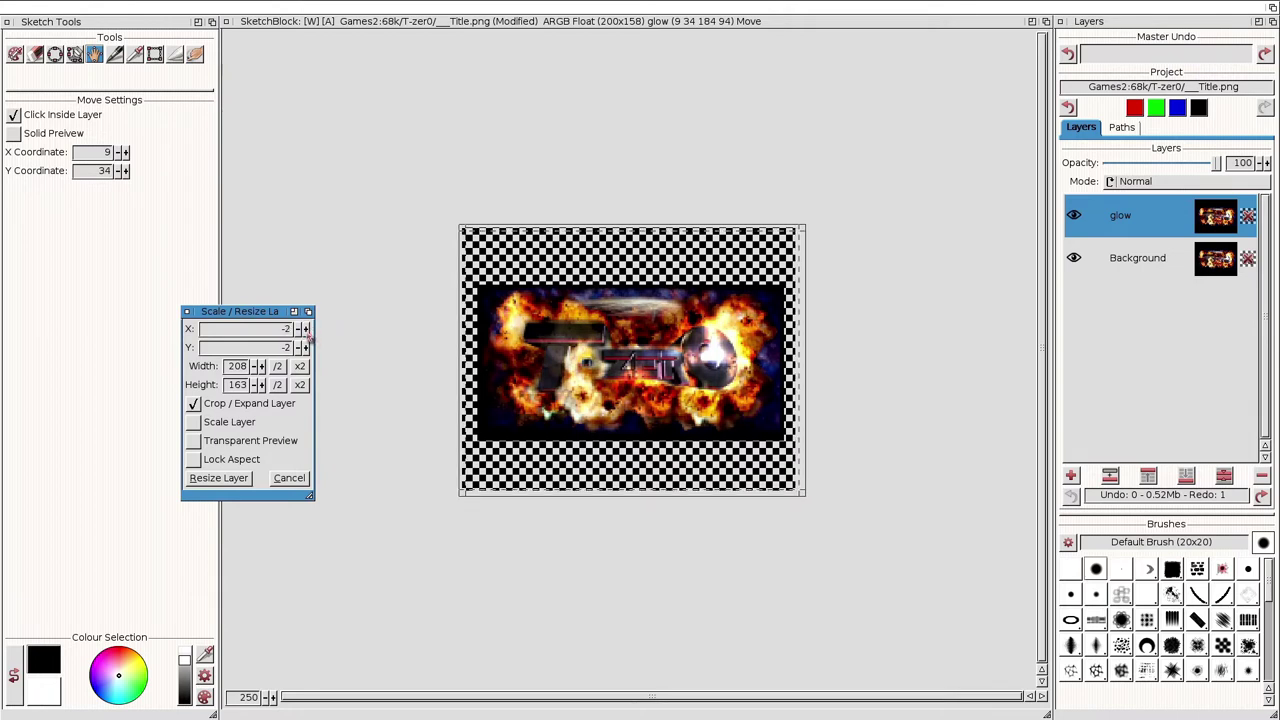
{"action": "left_click", "coordinate": [306, 330]}
{"action": "left_click", "coordinate": [306, 330]}
{"action": "left_click", "coordinate": [305, 347]}
{"action": "left_click", "coordinate": [305, 347]}
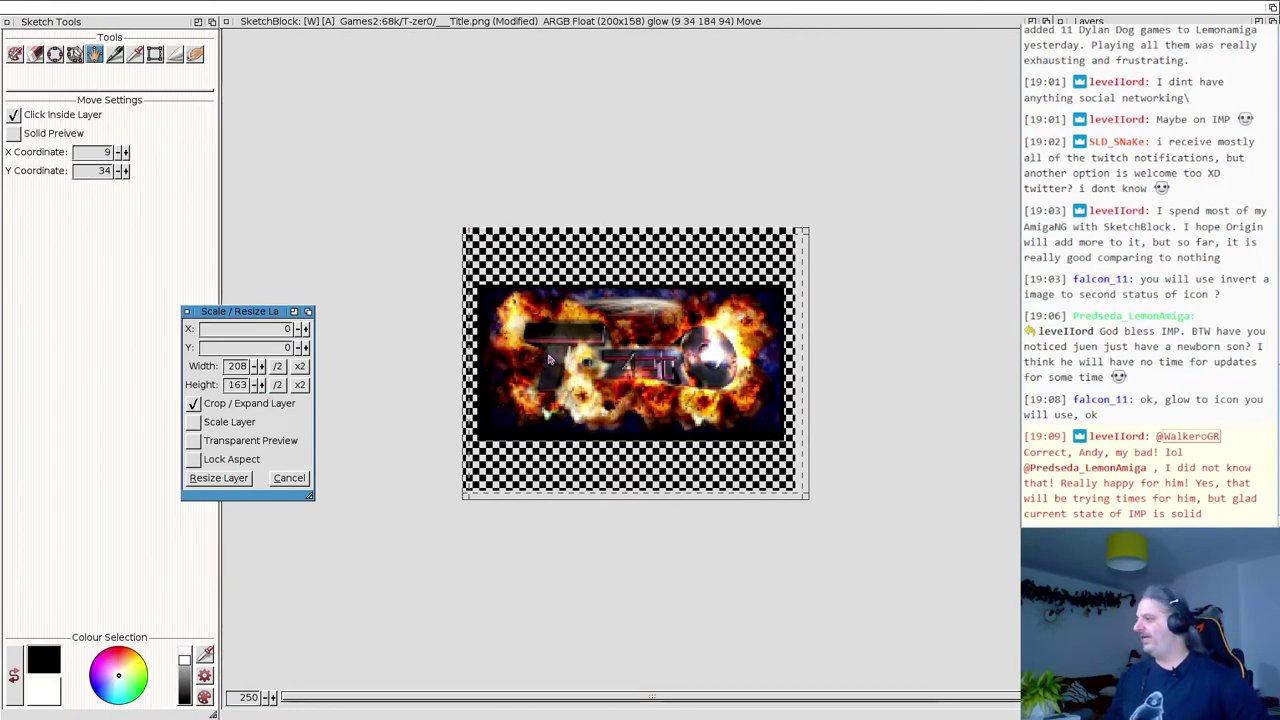
{"action": "left_click_drag", "start_coordinate": [808, 496], "coordinate": [799, 498]}
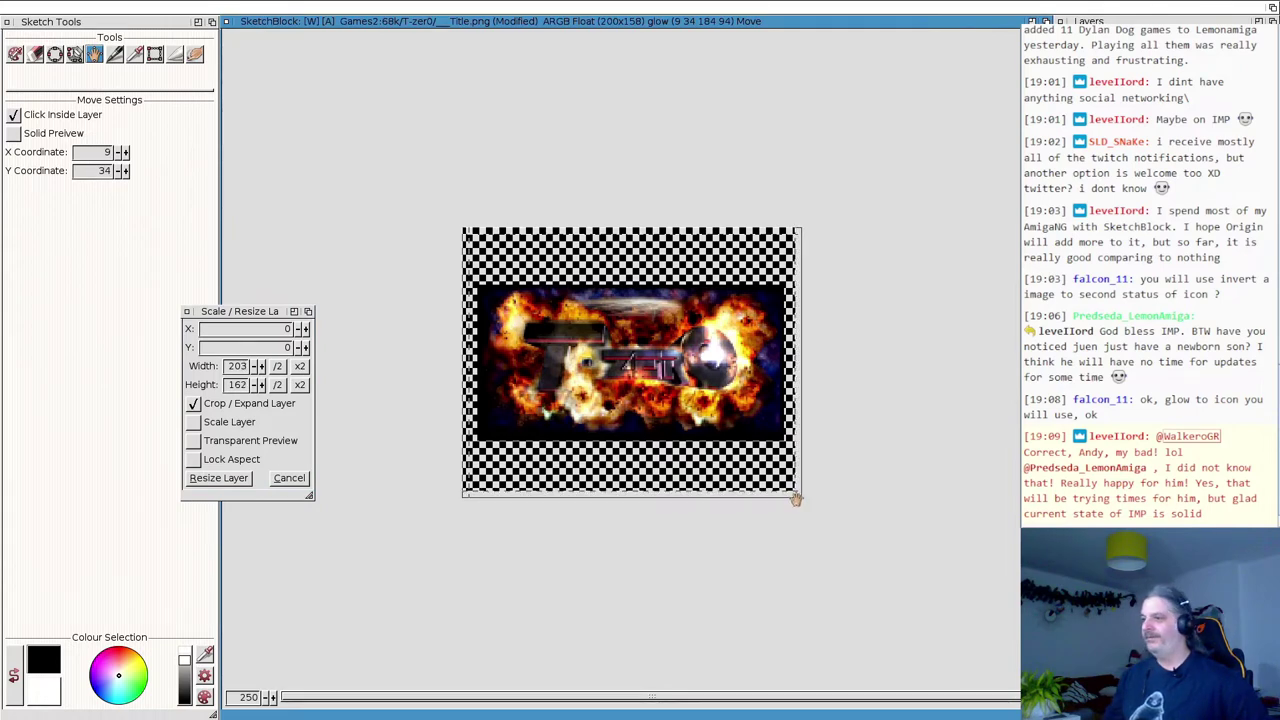
{"action": "left_click", "coordinate": [222, 479]}
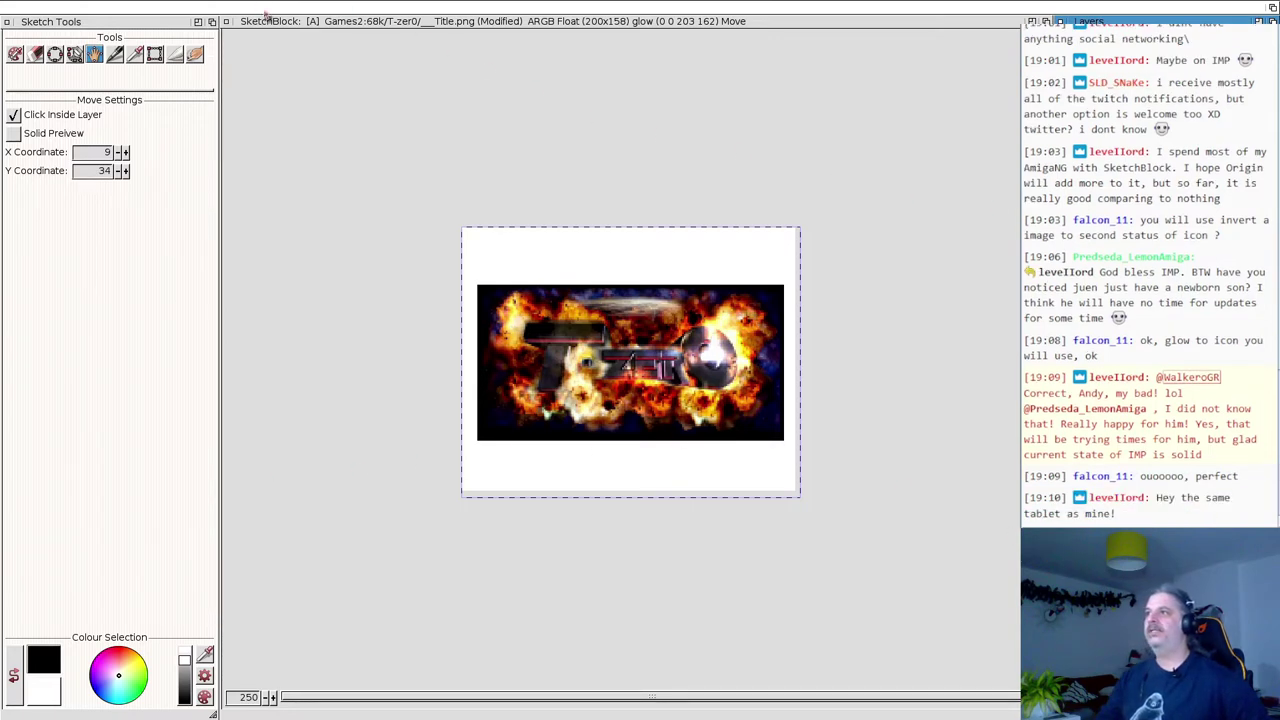
{"action": "left_click", "coordinate": [265, 17]}
{"action": "right_click", "coordinate": [140, 6]}
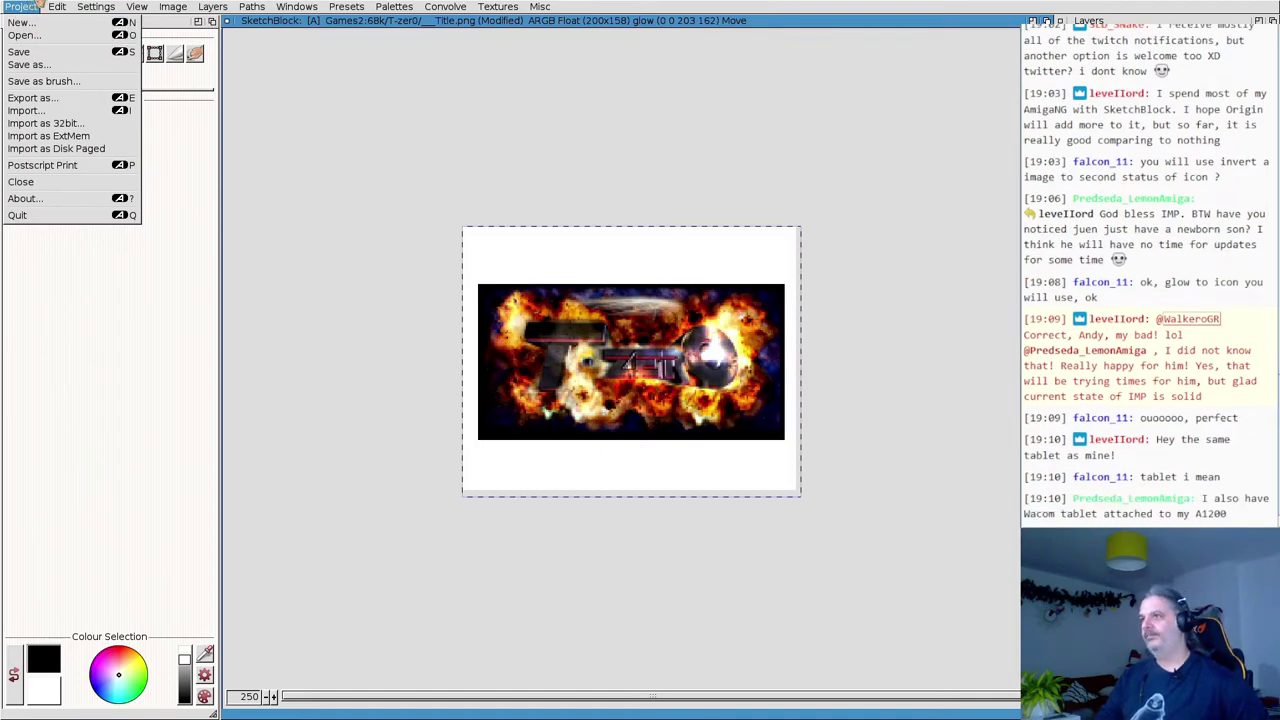
{"action": "left_click", "coordinate": [137, 6]}
{"action": "right_click", "coordinate": [140, 3]}
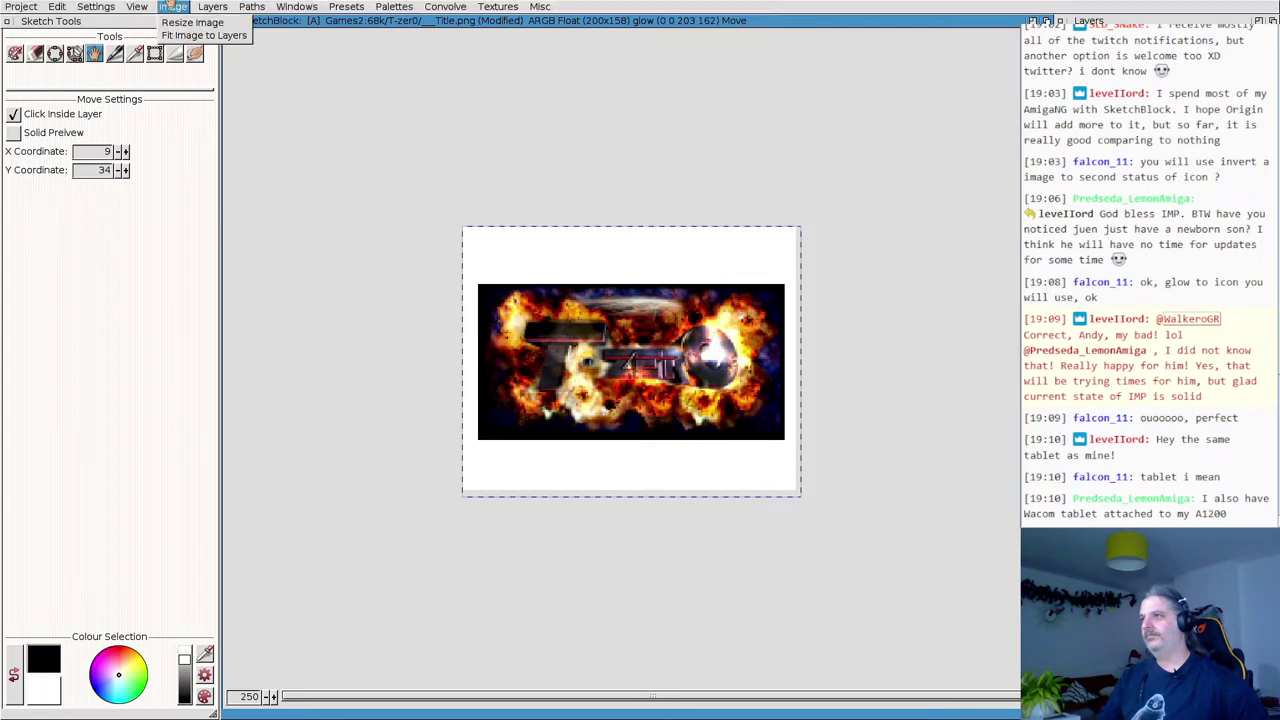
{"action": "mouse_move", "coordinate": [212, 6]}
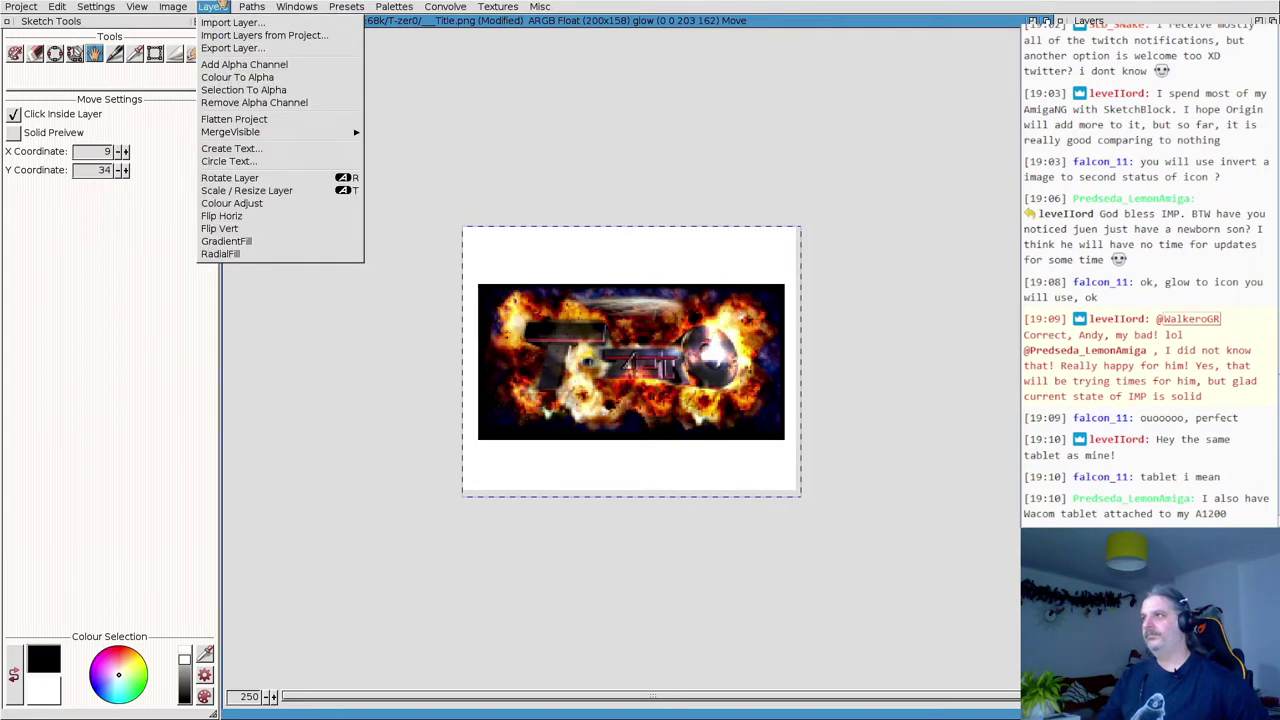
{"action": "mouse_move", "coordinate": [252, 6]}
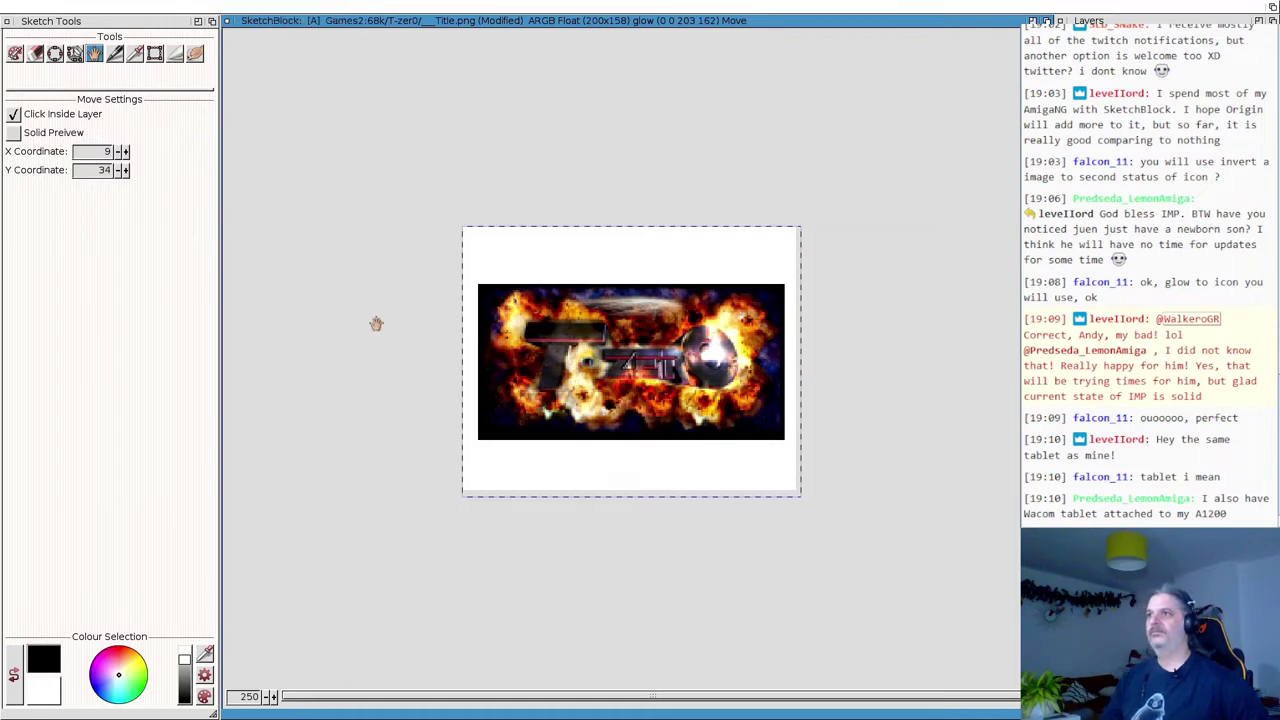
Switch to the Rectangle Select tool, and start and cancel a new layer.
{"action": "left_click", "coordinate": [155, 57]}
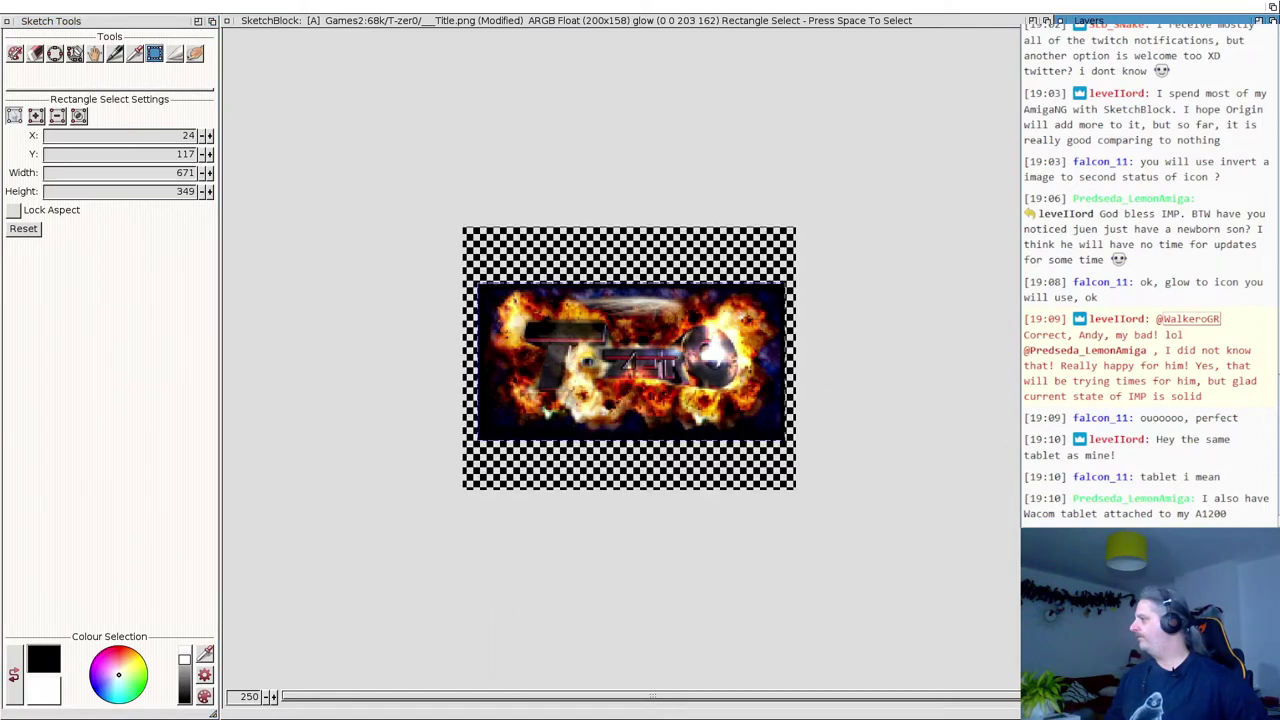
{"action": "key", "text": "ctrl+n"}
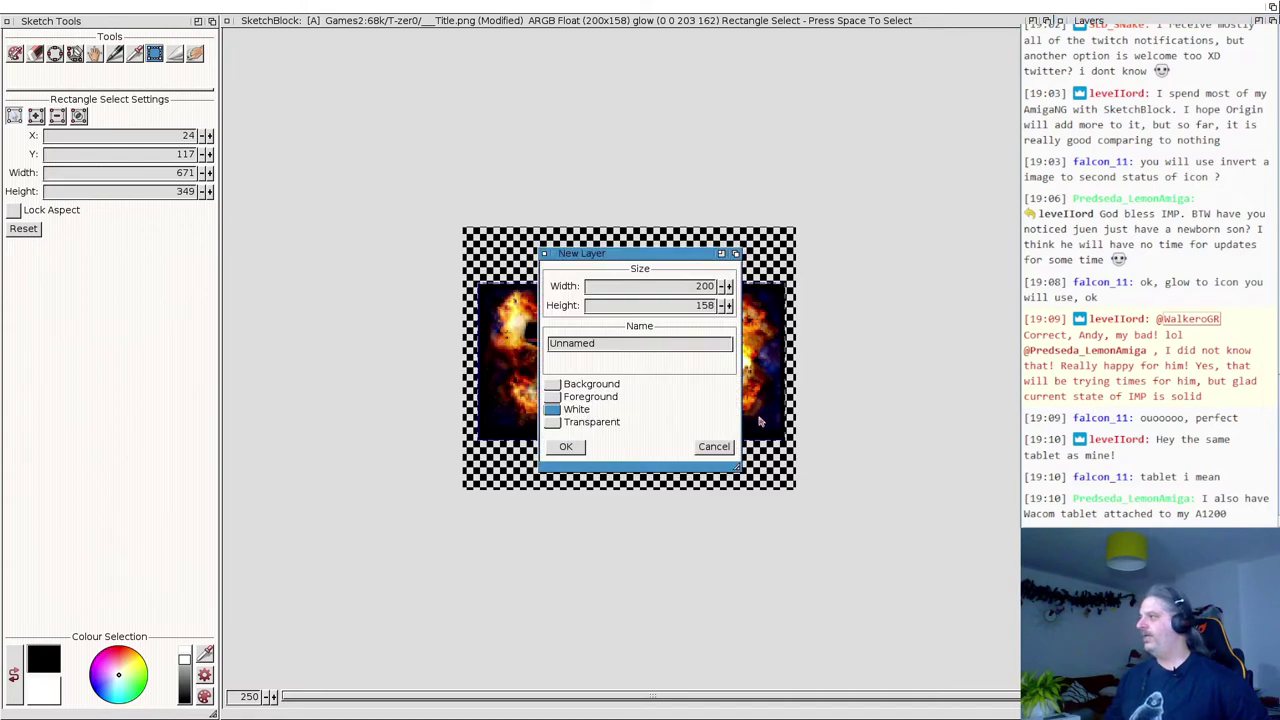
{"action": "left_click", "coordinate": [716, 447]}
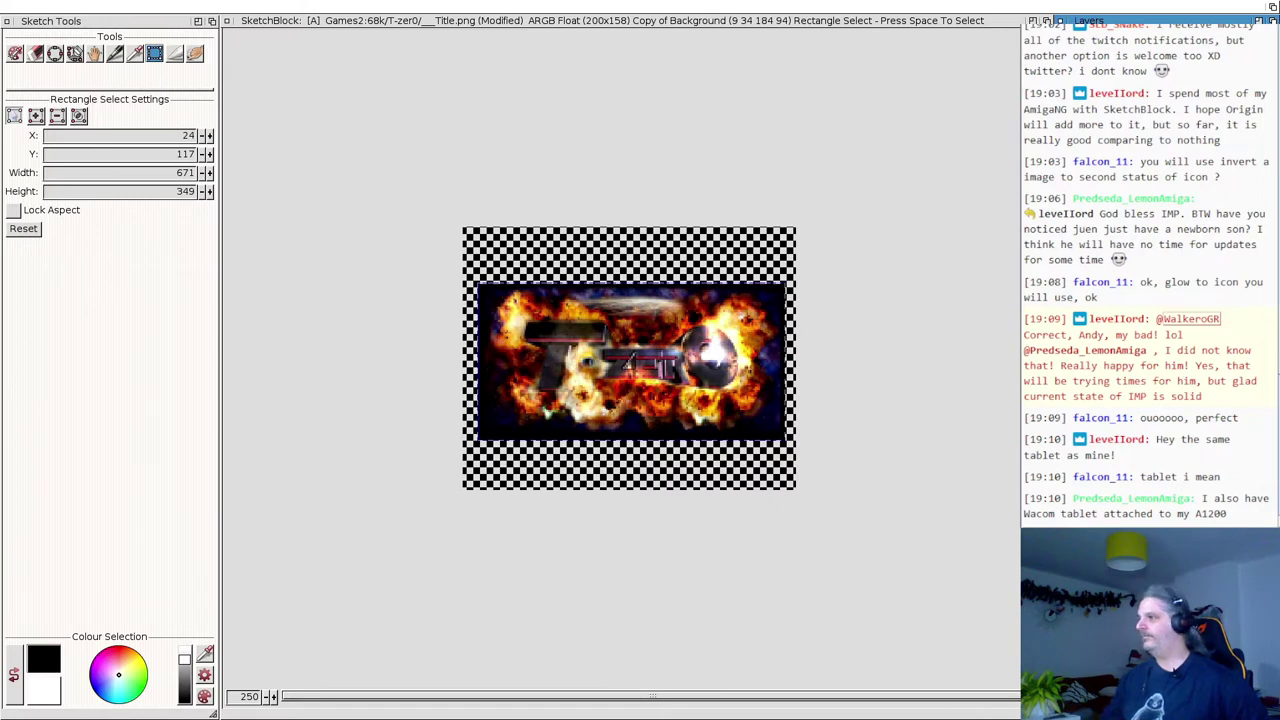
Try expanding the Copy of Background layer to about 196 by 131 pixels at X -3, Y -3, using Crop / Expand Layer without Lock Aspect.
{"action": "left_click", "coordinate": [248, 20]}
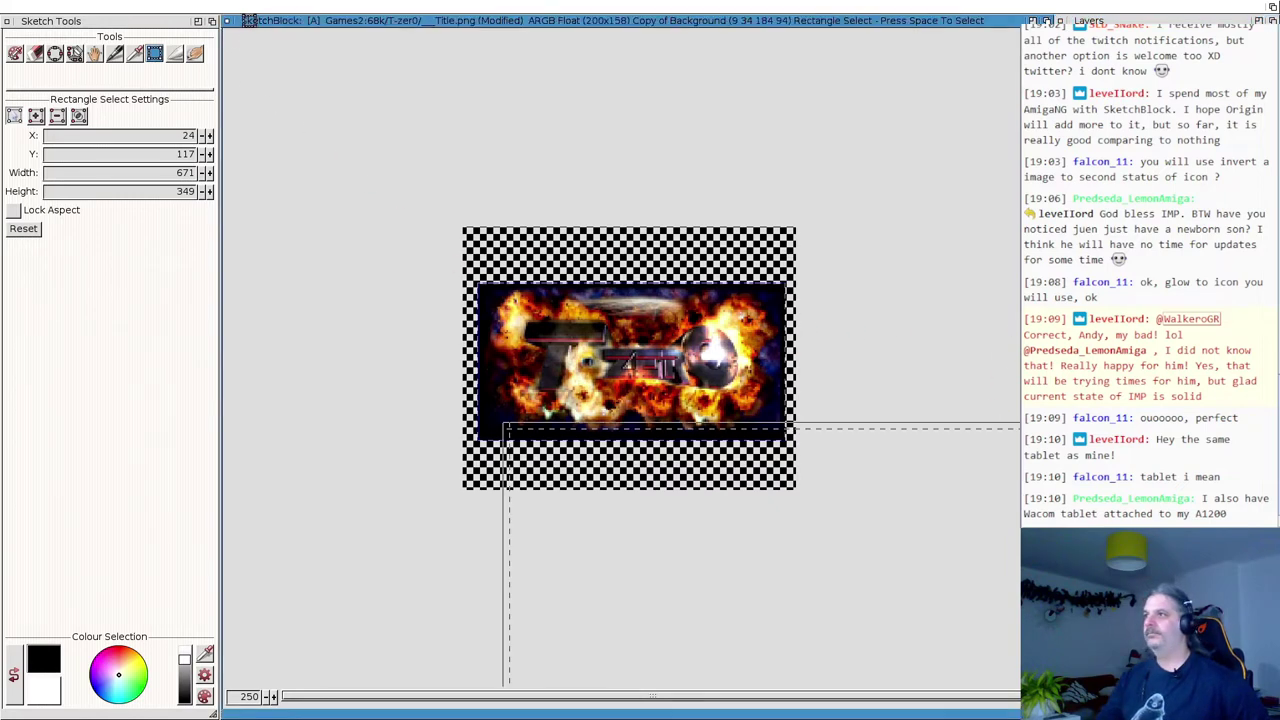
{"action": "right_click", "coordinate": [248, 20]}
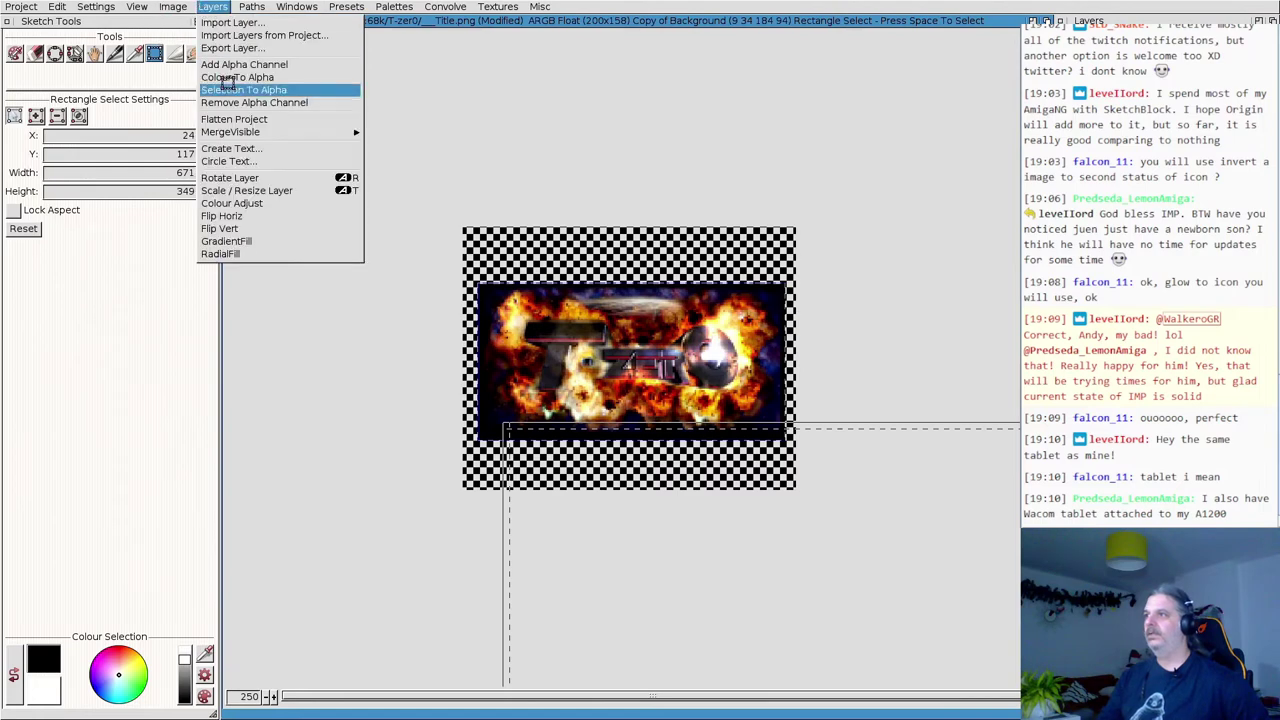
{"action": "right_click", "coordinate": [243, 190]}
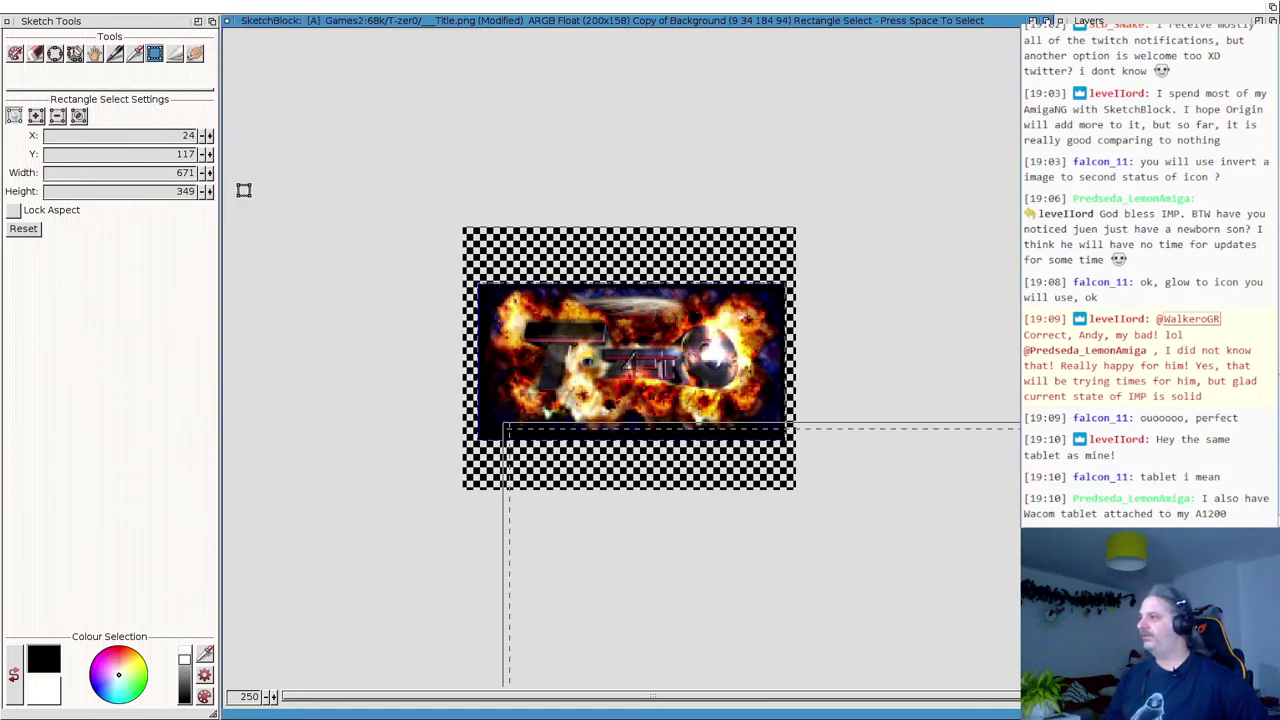
{"action": "left_click", "coordinate": [594, 370]}
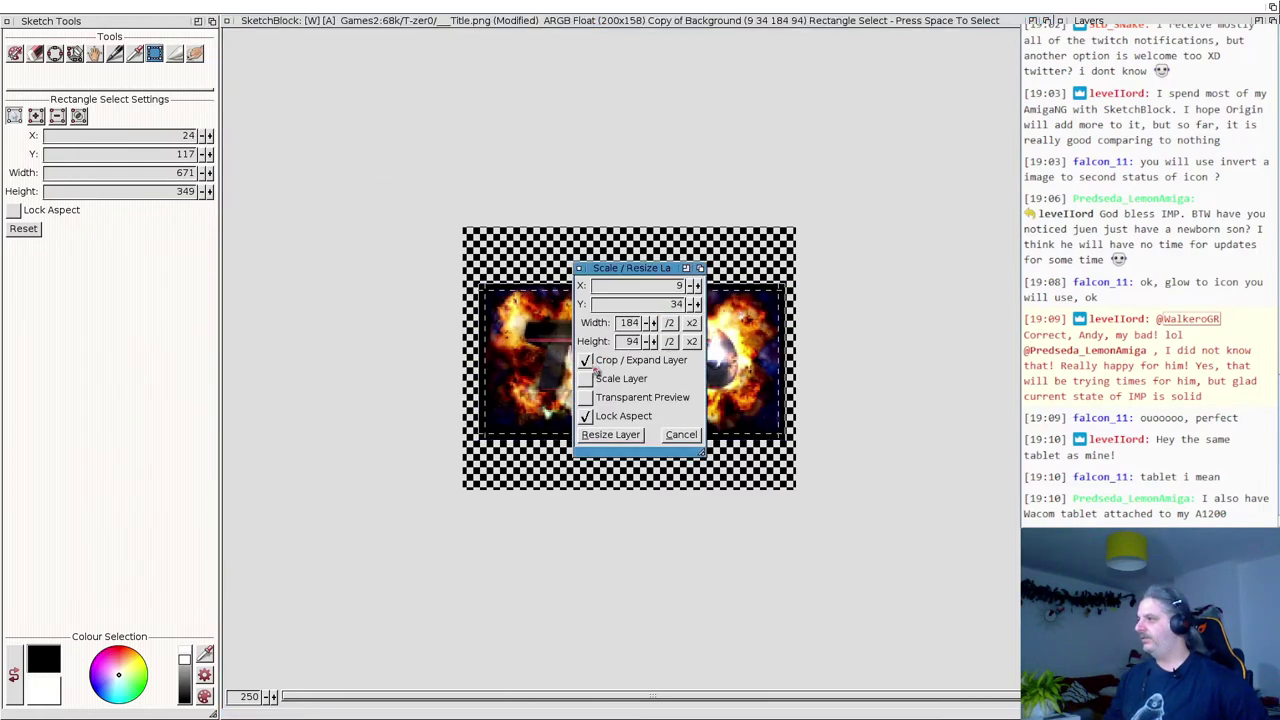
{"action": "left_click", "coordinate": [586, 416]}
{"action": "left_click_drag", "start_coordinate": [636, 270], "coordinate": [266, 310]}
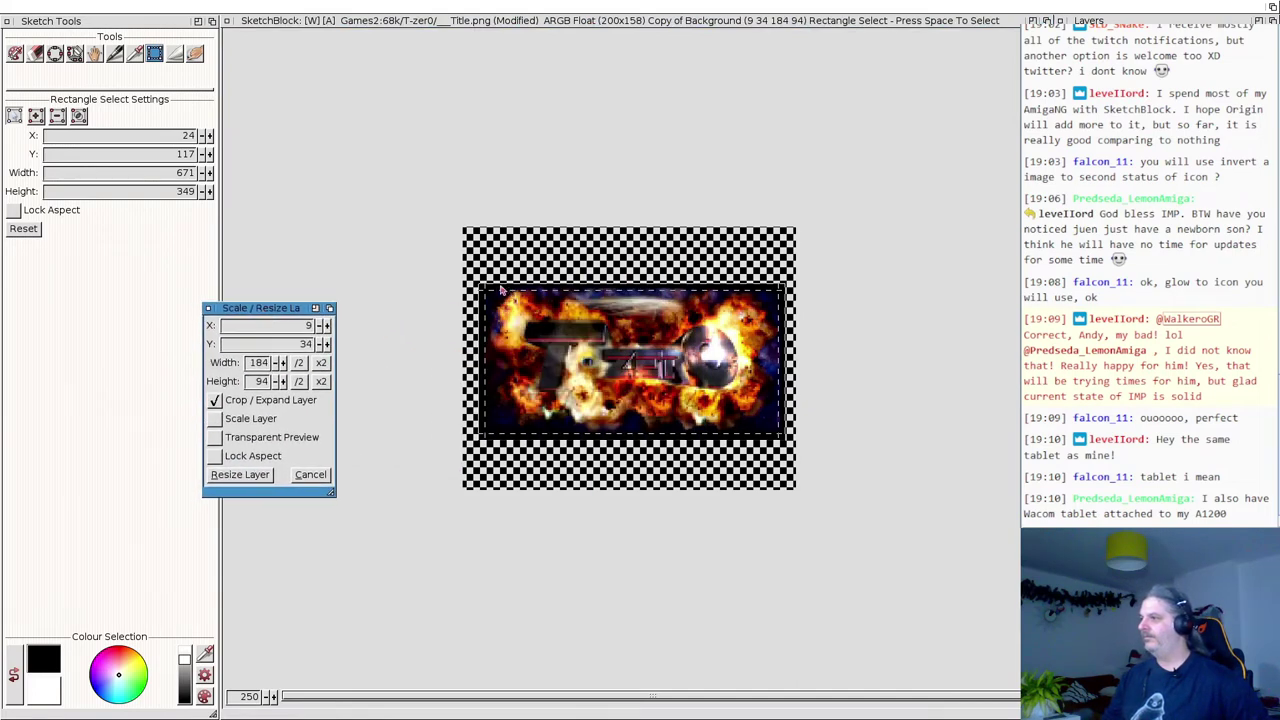
{"action": "left_click_drag", "start_coordinate": [484, 290], "coordinate": [460, 222]}
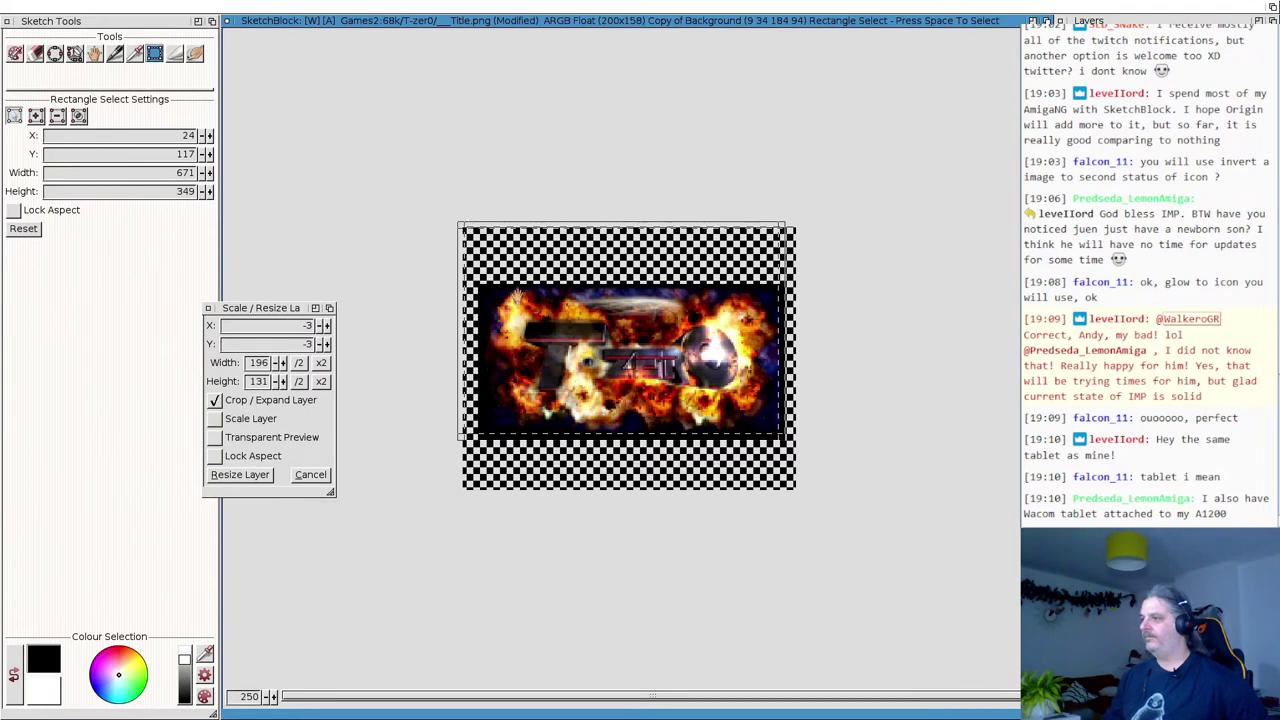
{"action": "left_click", "coordinate": [240, 474]}
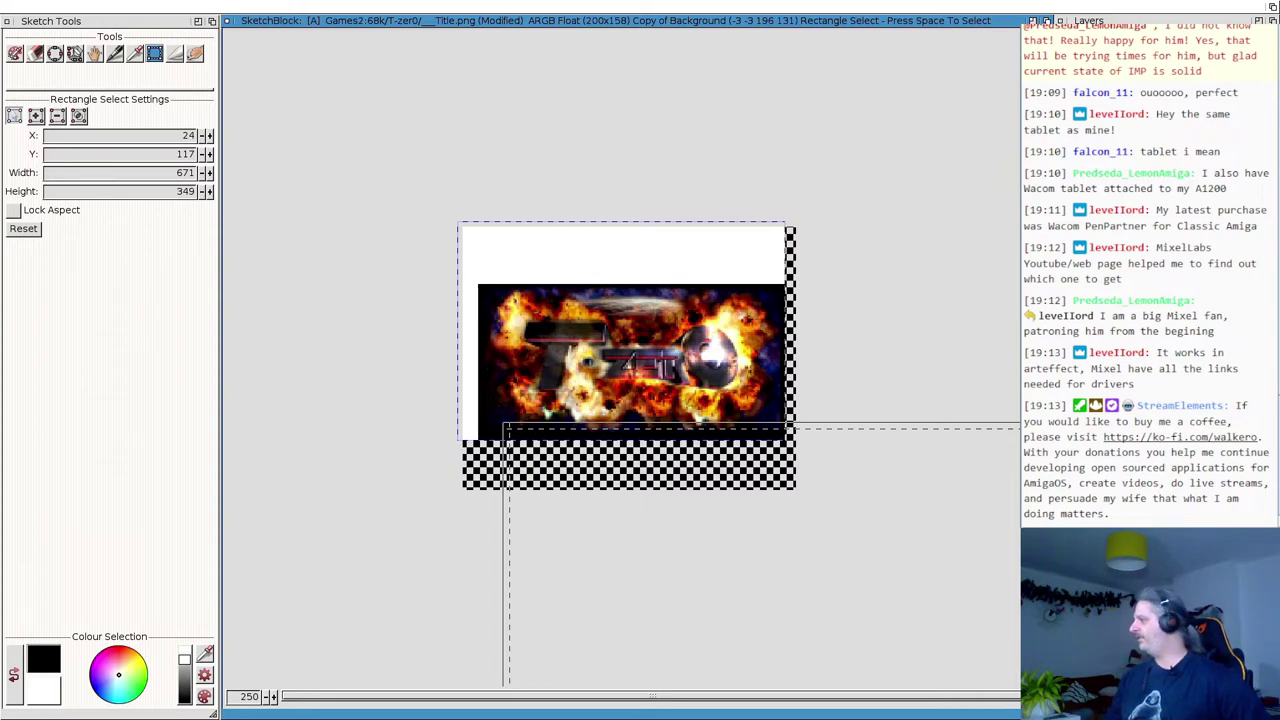
Delete the expanded Copy of Background layer and close the title image project without saving.
{"action": "key", "text": "Delete"}
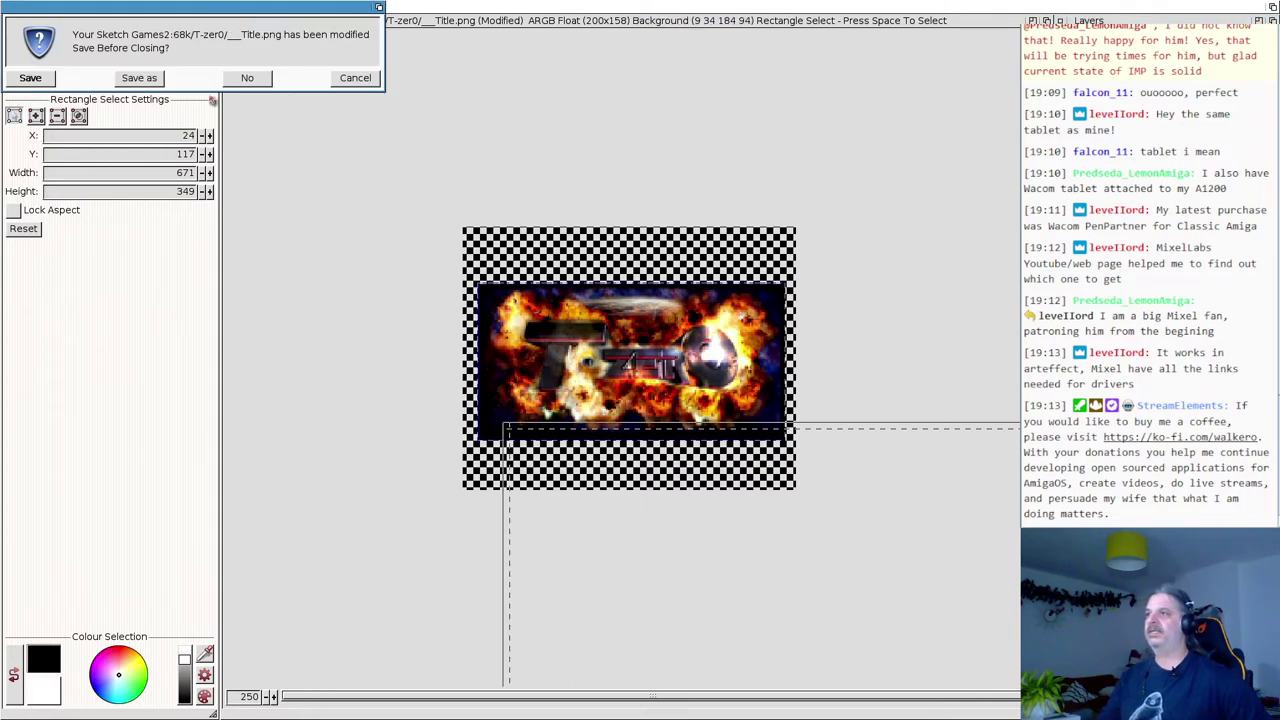
{"action": "left_click", "coordinate": [252, 84]}
Create a new 980 by 900 project with a transparent background and close it again.
{"action": "right_click", "coordinate": [16, 6]}
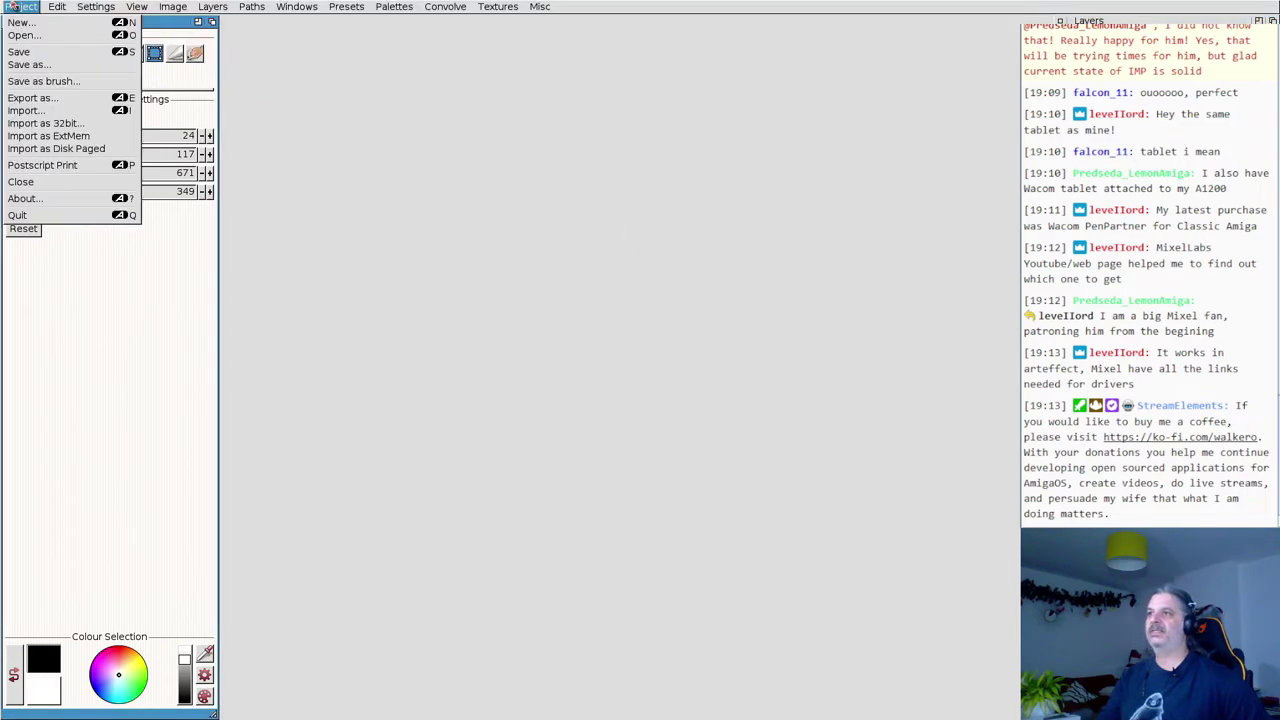
{"action": "left_click", "coordinate": [22, 22]}
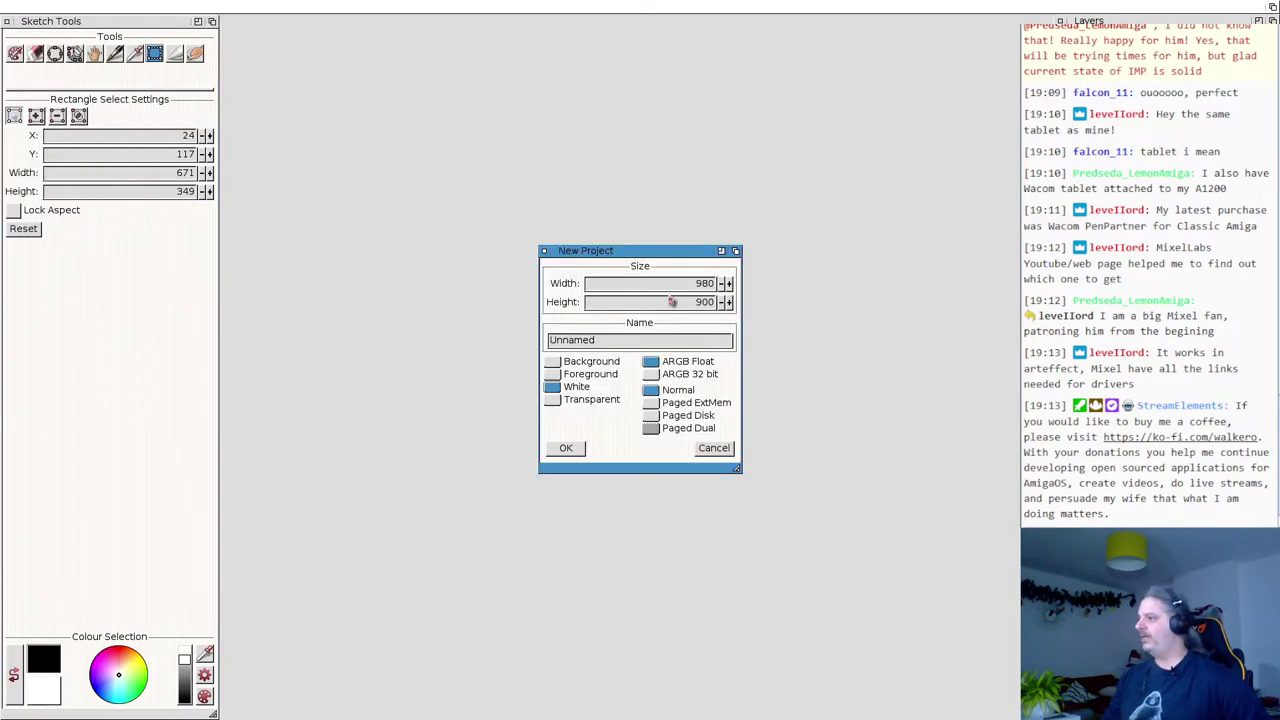
{"action": "left_click", "coordinate": [552, 400]}
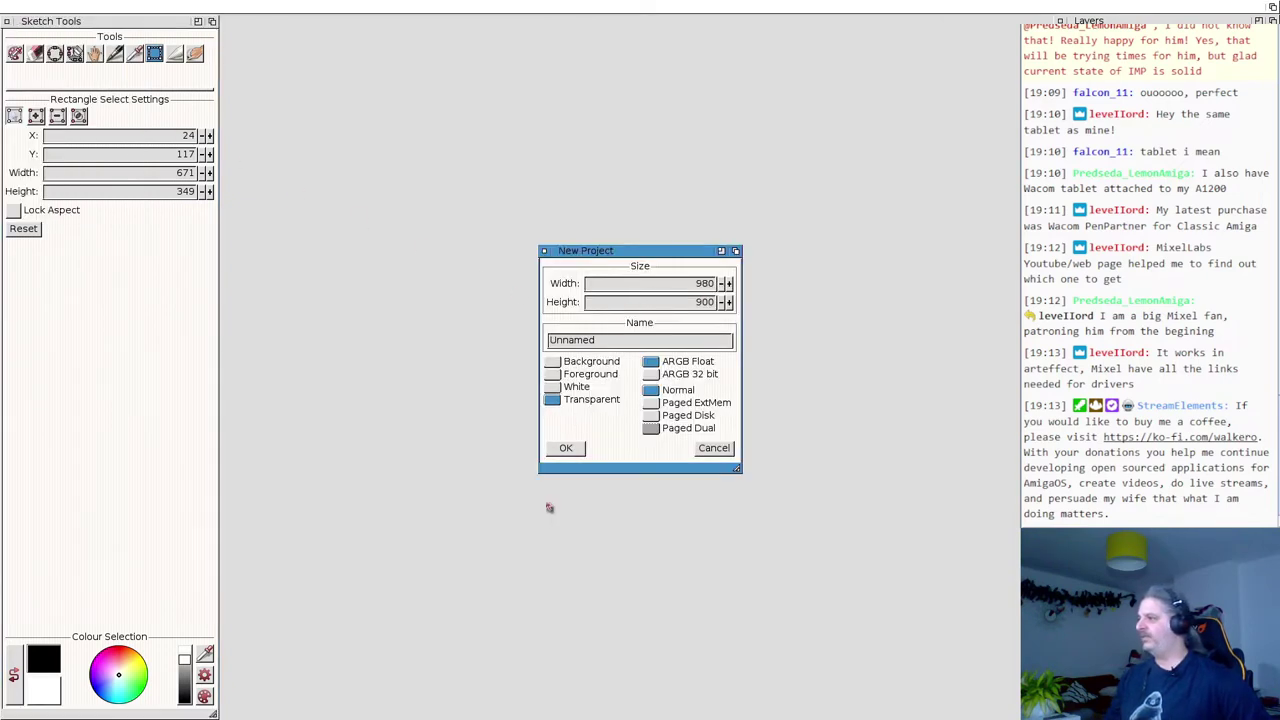
{"action": "left_click", "coordinate": [565, 450]}
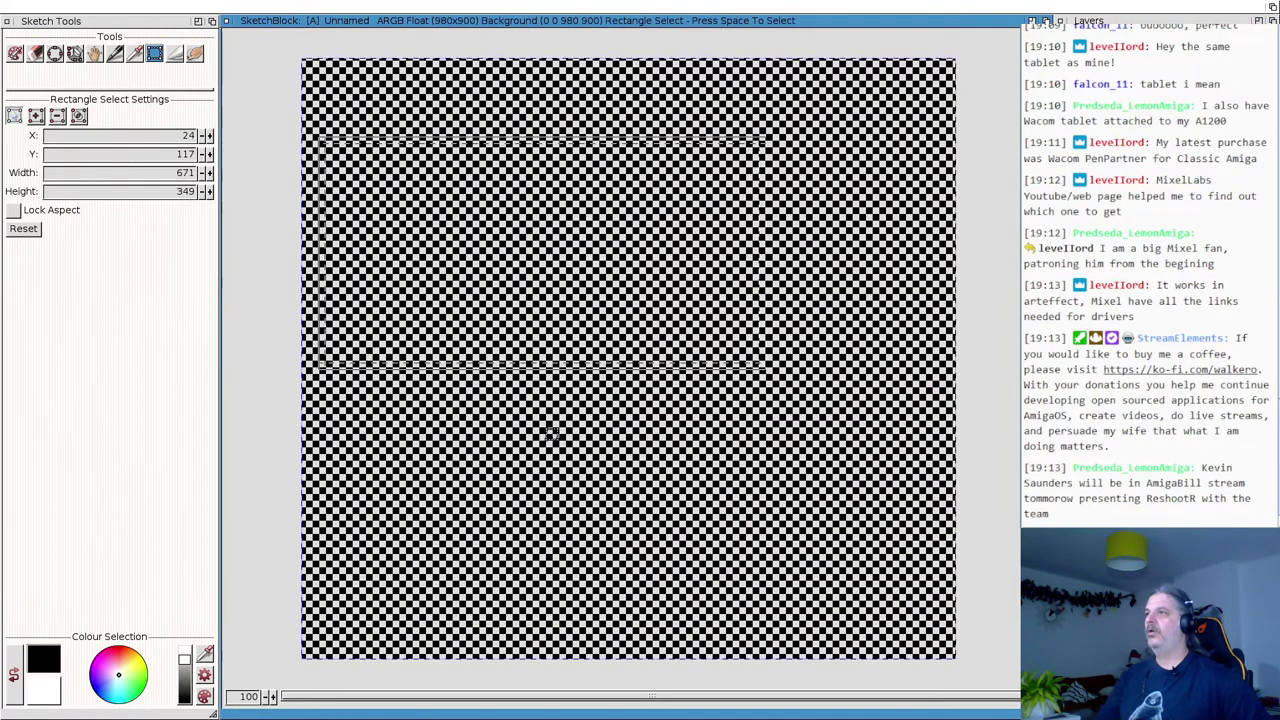
{"action": "left_click", "coordinate": [228, 21]}
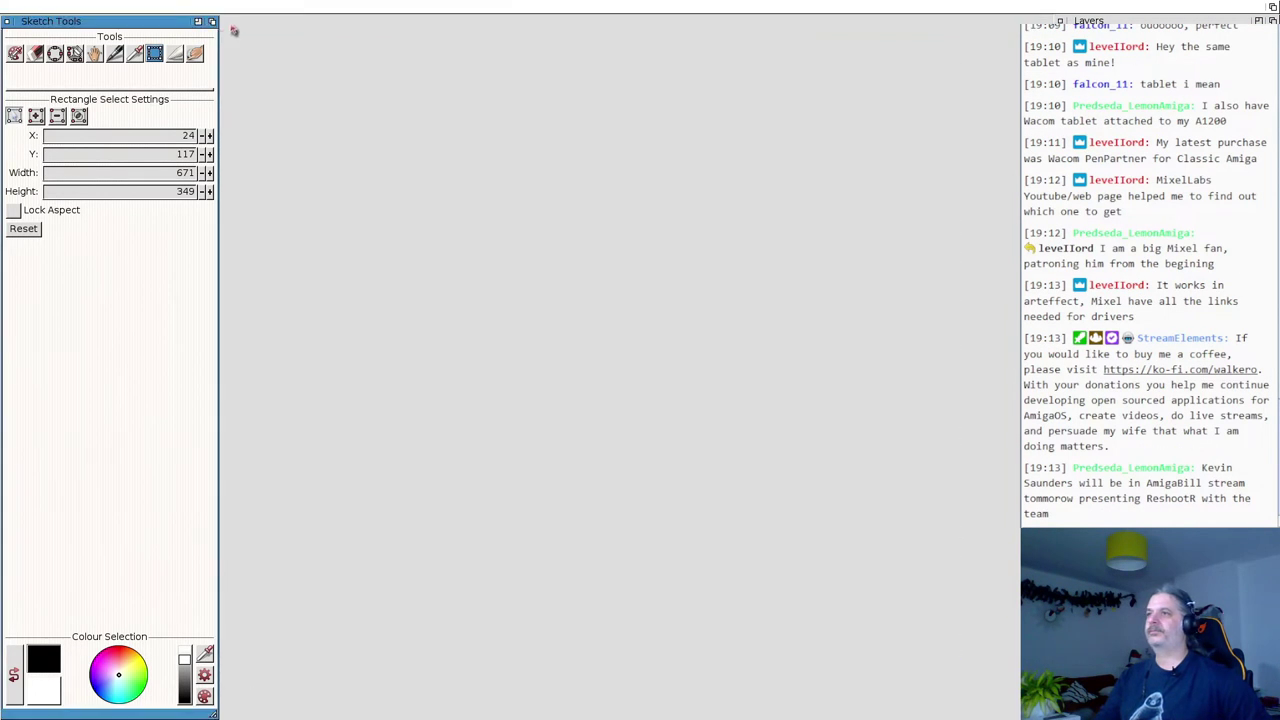
Open ___Title.png from the Games2:68k/T-zer0 drawer and copy its image.
{"action": "right_click", "coordinate": [38, 6]}
{"action": "left_click", "coordinate": [30, 35]}
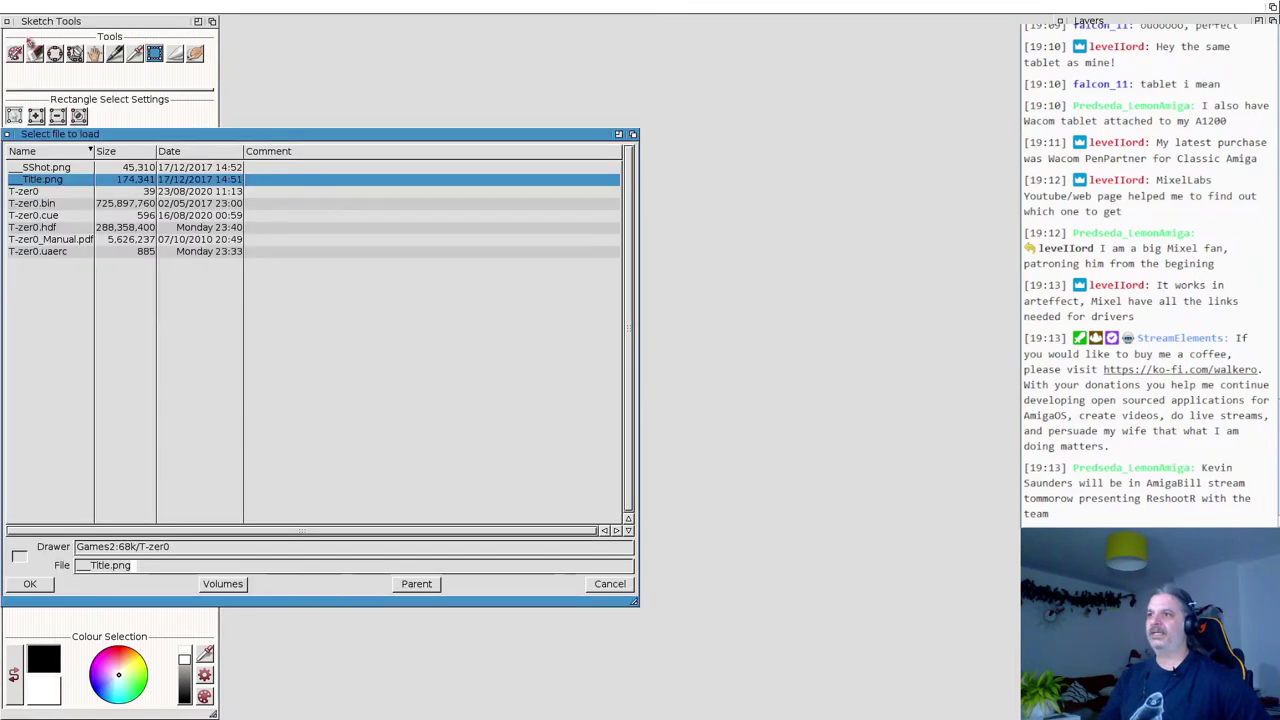
{"action": "double_click", "coordinate": [52, 181]}
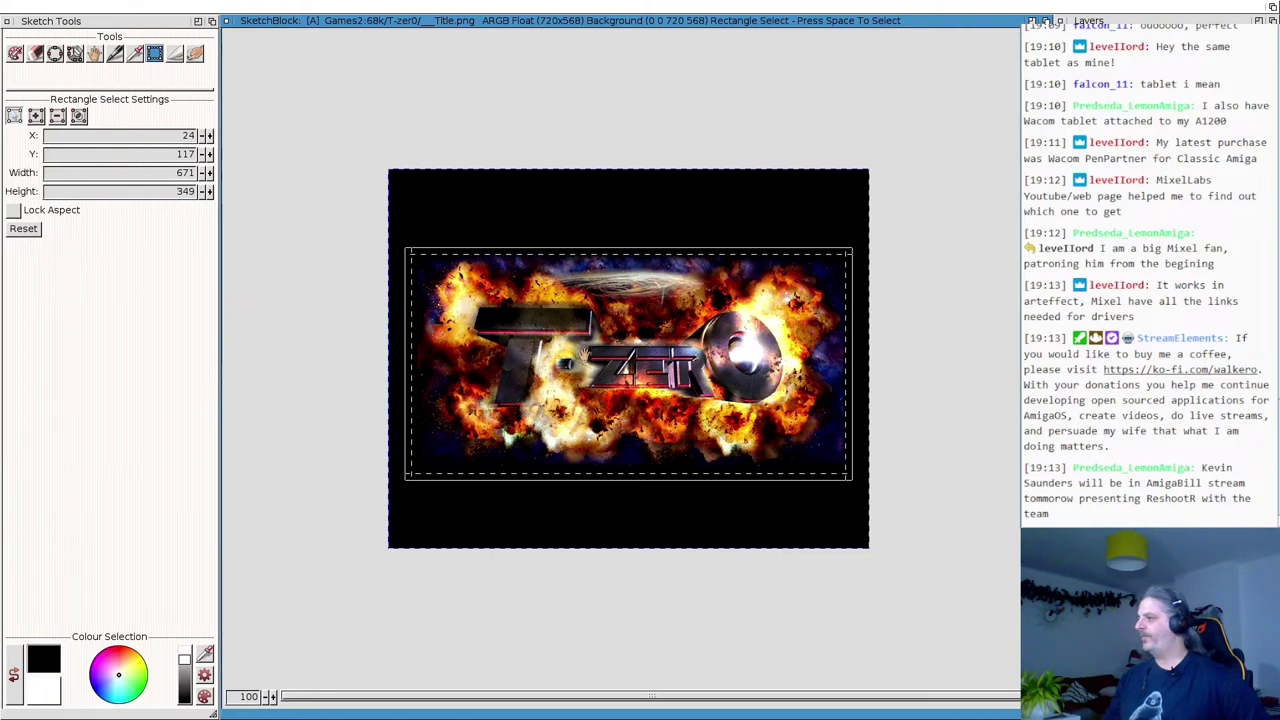
{"action": "right_click", "coordinate": [120, 55]}
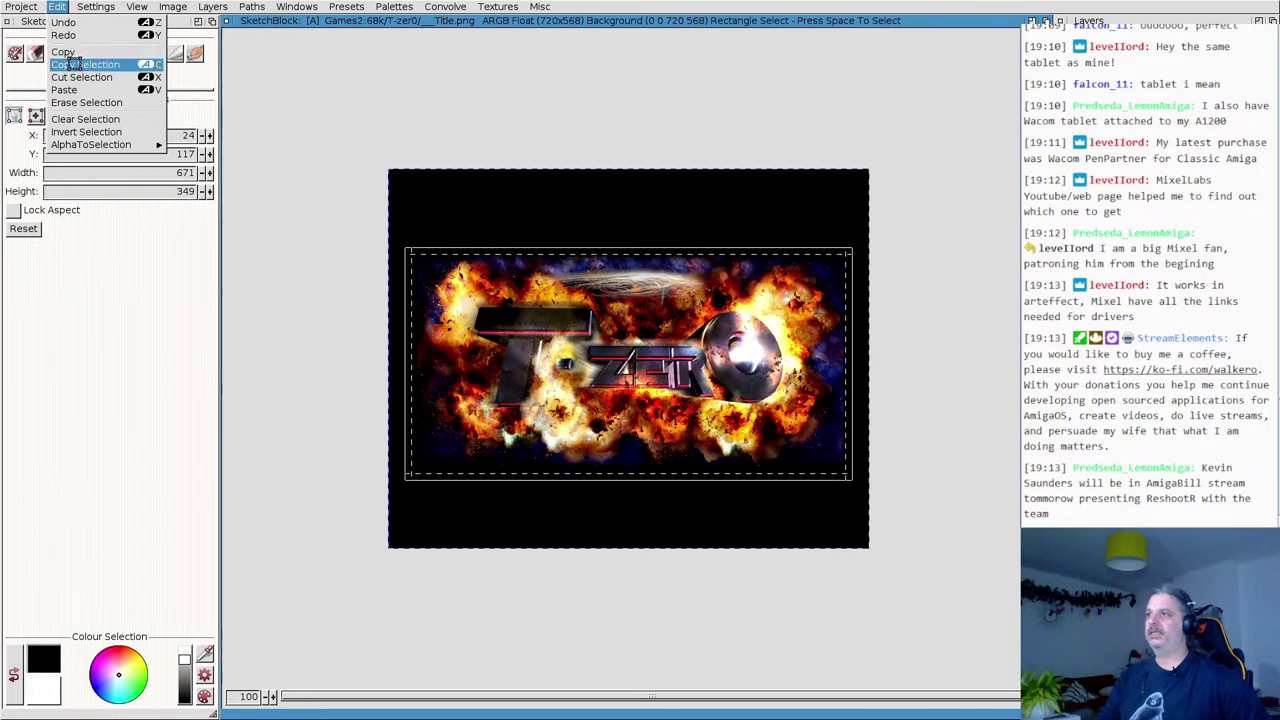
{"action": "left_click", "coordinate": [85, 64]}
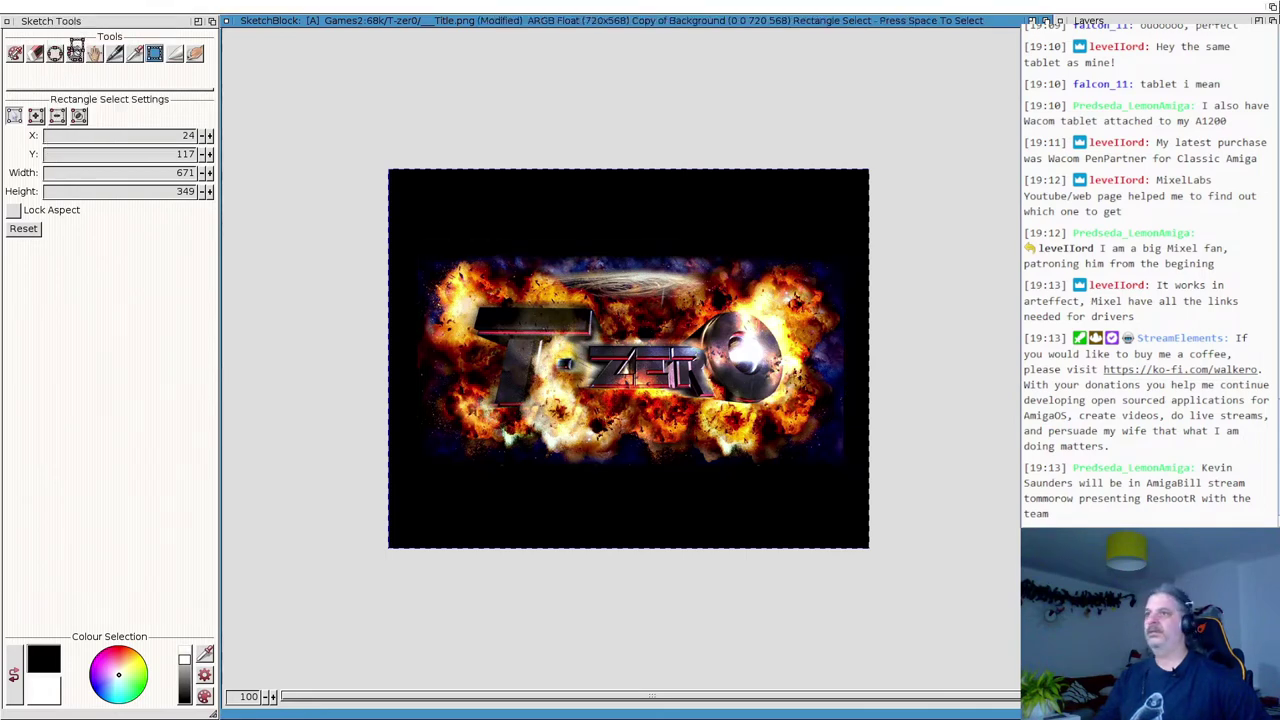
Create a new transparent 980 by 900 project and paste the copied title image into it.
{"action": "right_click", "coordinate": [22, 7]}
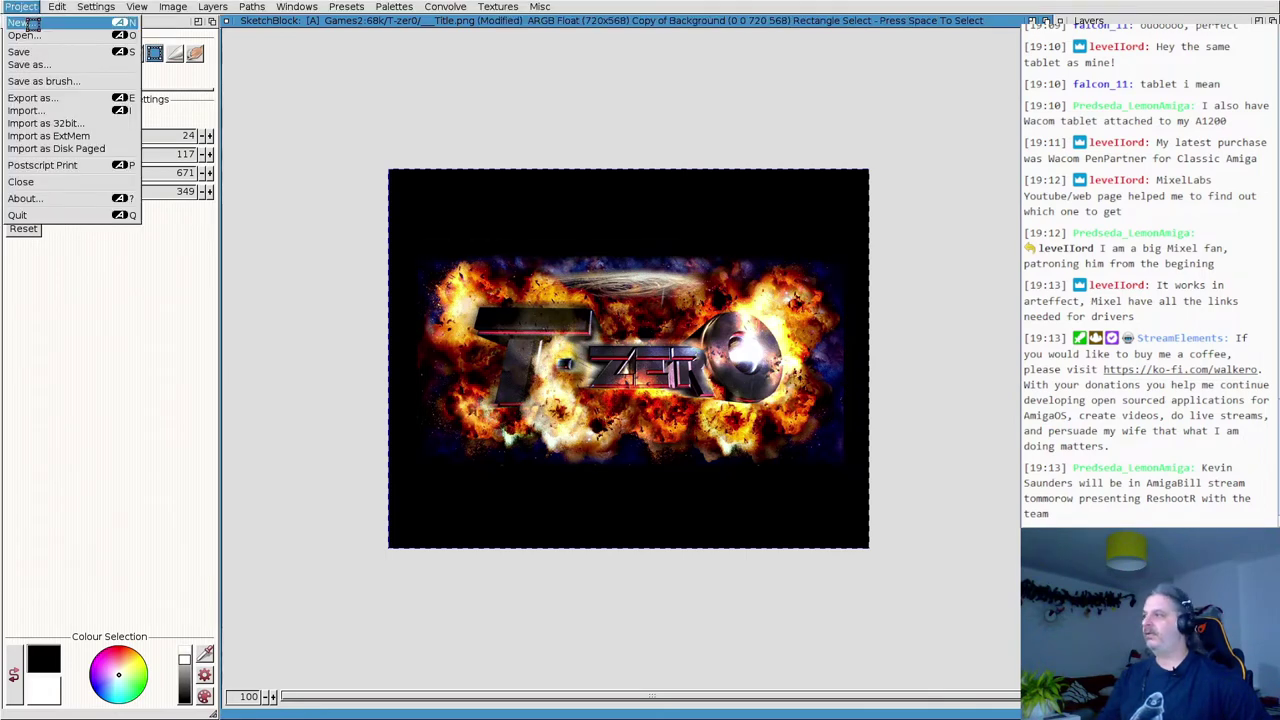
{"action": "left_click", "coordinate": [33, 22]}
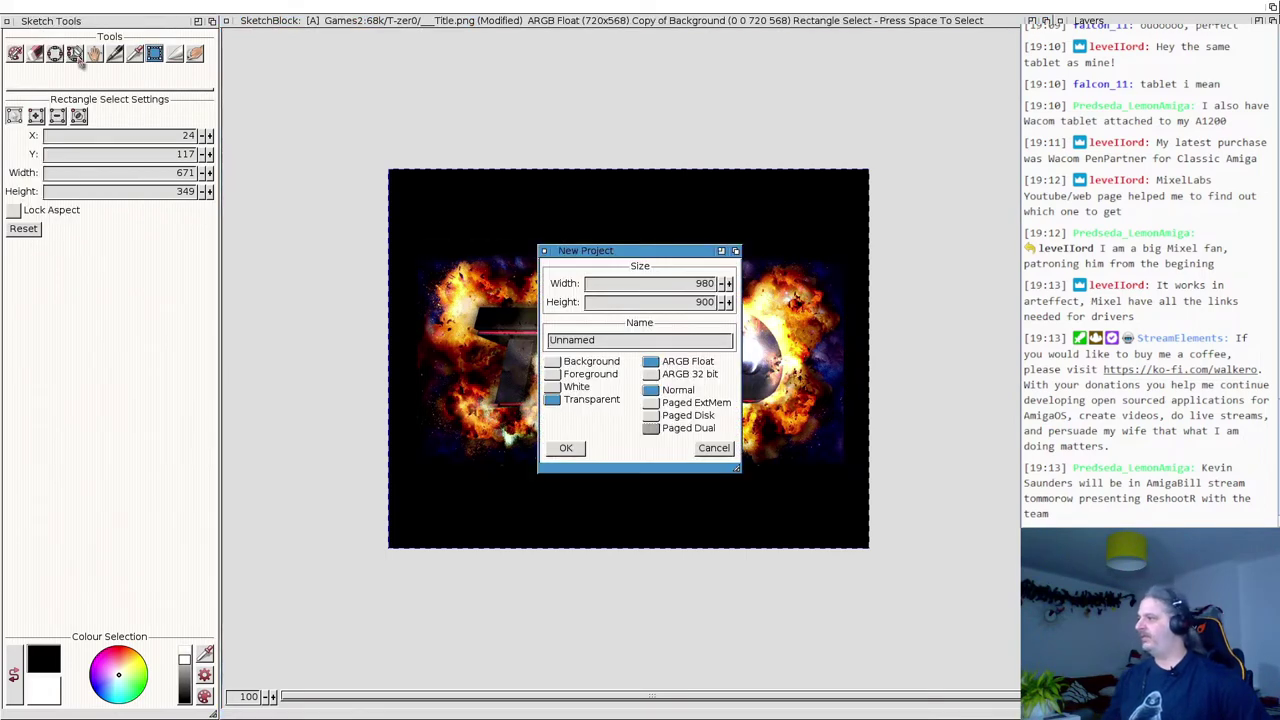
{"action": "left_click", "coordinate": [566, 449]}
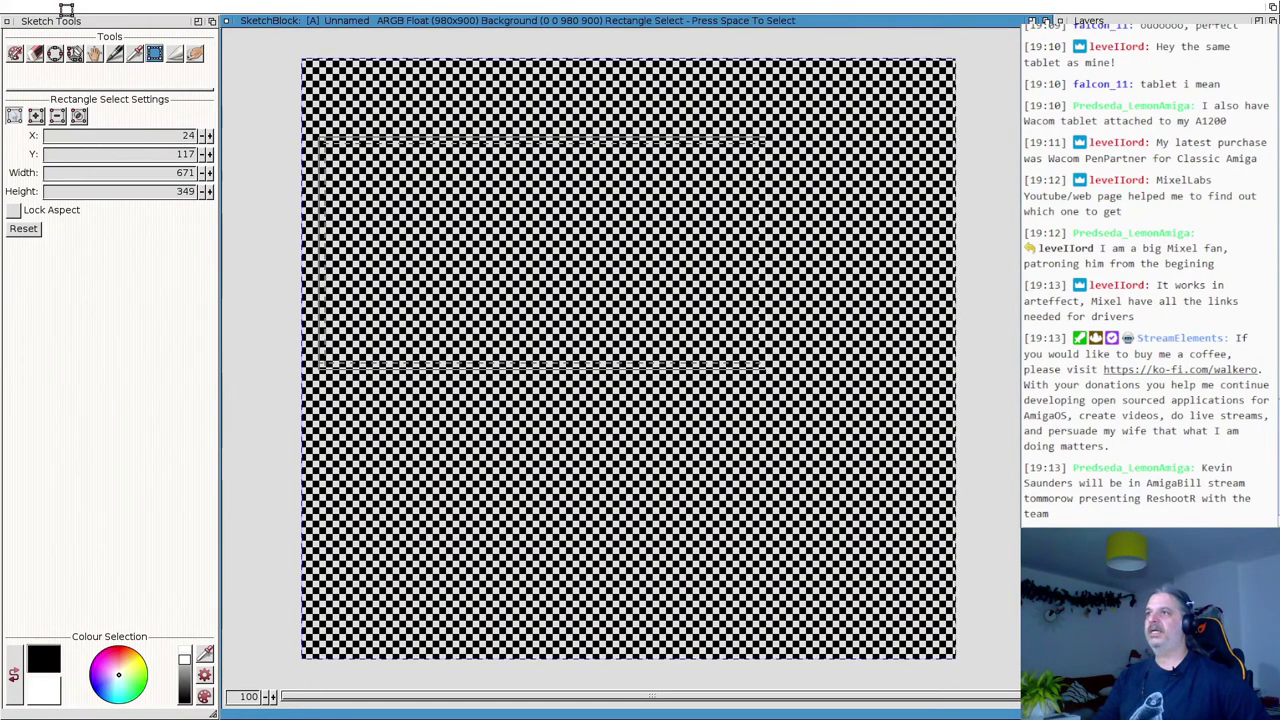
{"action": "right_click", "coordinate": [66, 8]}
{"action": "left_click", "coordinate": [78, 85]}
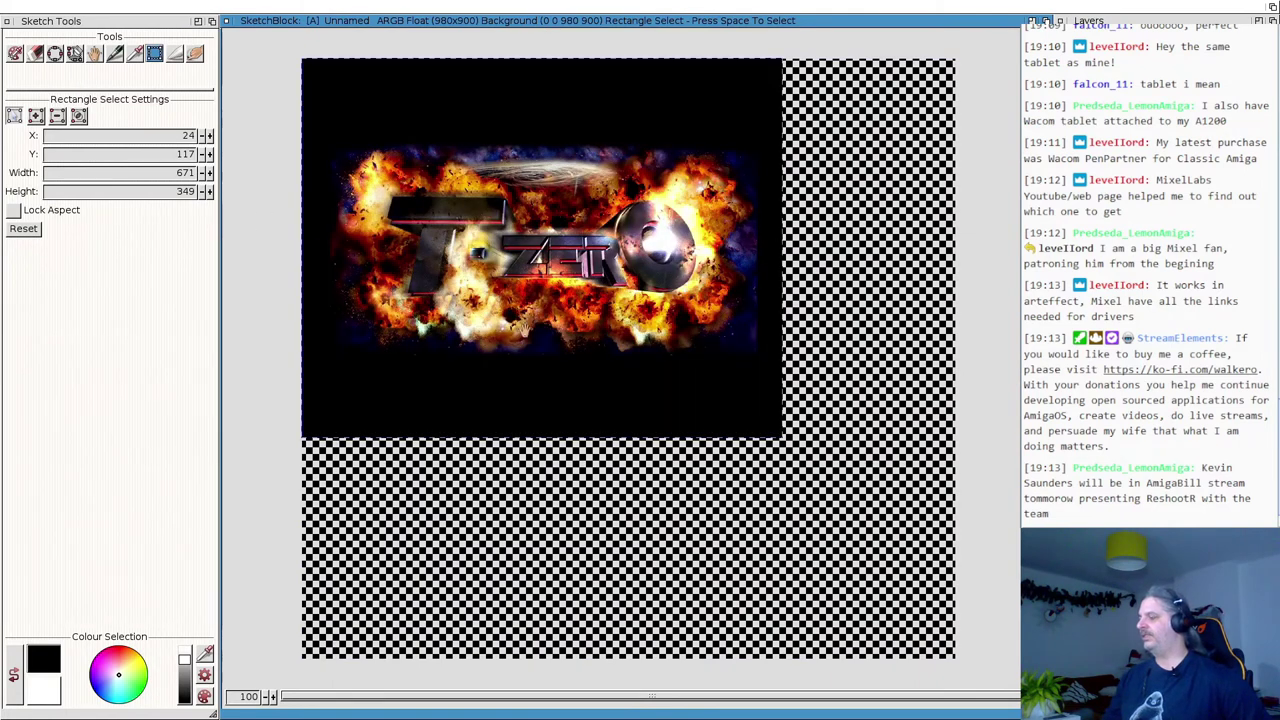
Crop the pasted title layer to about 664 by 347 pixels at X 27, Y 119, using Crop / Expand Layer without Lock Aspect.
{"action": "mouse_move", "coordinate": [518, 280]}
{"action": "left_mouse_down"}
{"action": "mouse_move", "coordinate": [594, 363]}
{"action": "mouse_move", "coordinate": [509, 258]}
{"action": "mouse_move", "coordinate": [533, 290]}
{"action": "left_mouse_up"}
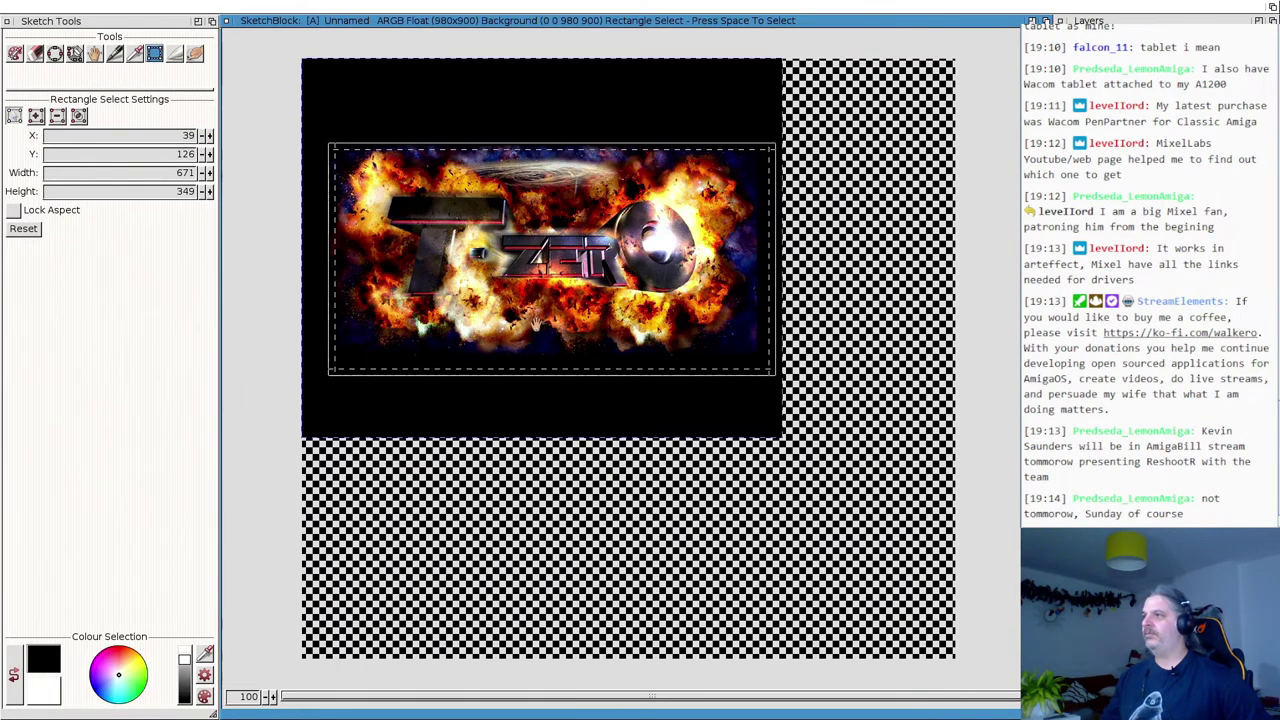
{"action": "right_click", "coordinate": [190, 54]}
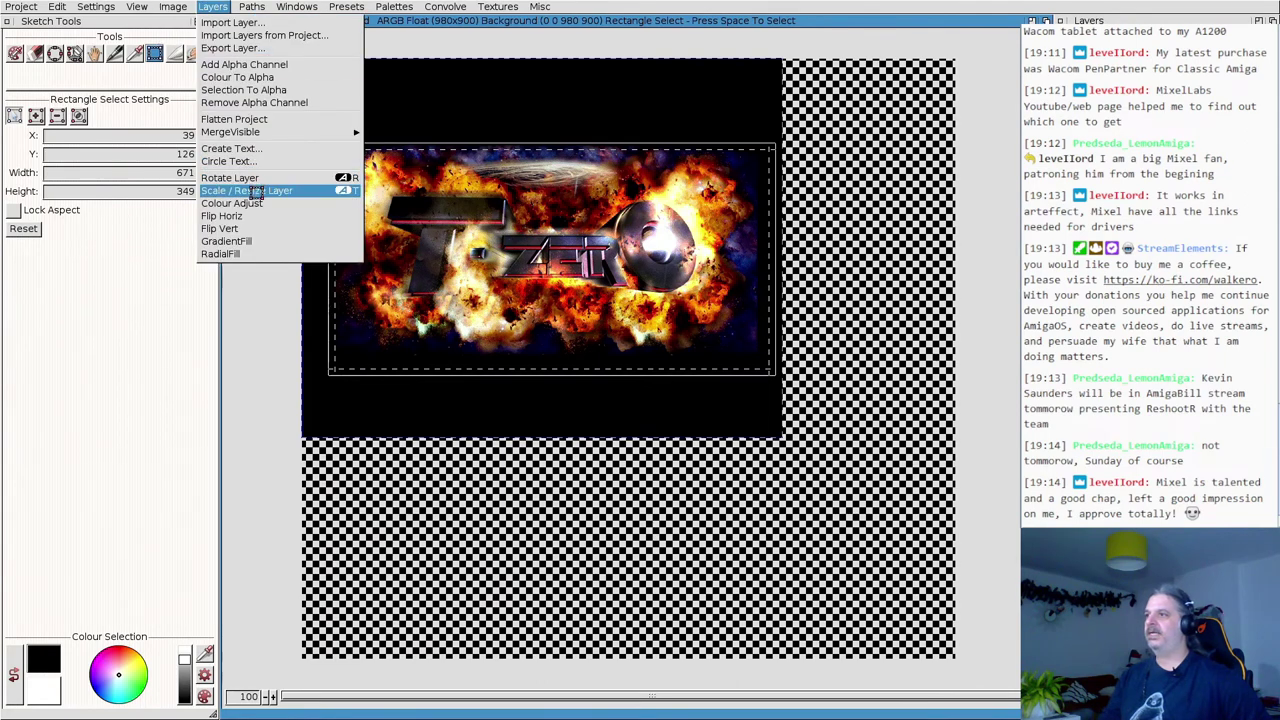
{"action": "right_click", "coordinate": [256, 191]}
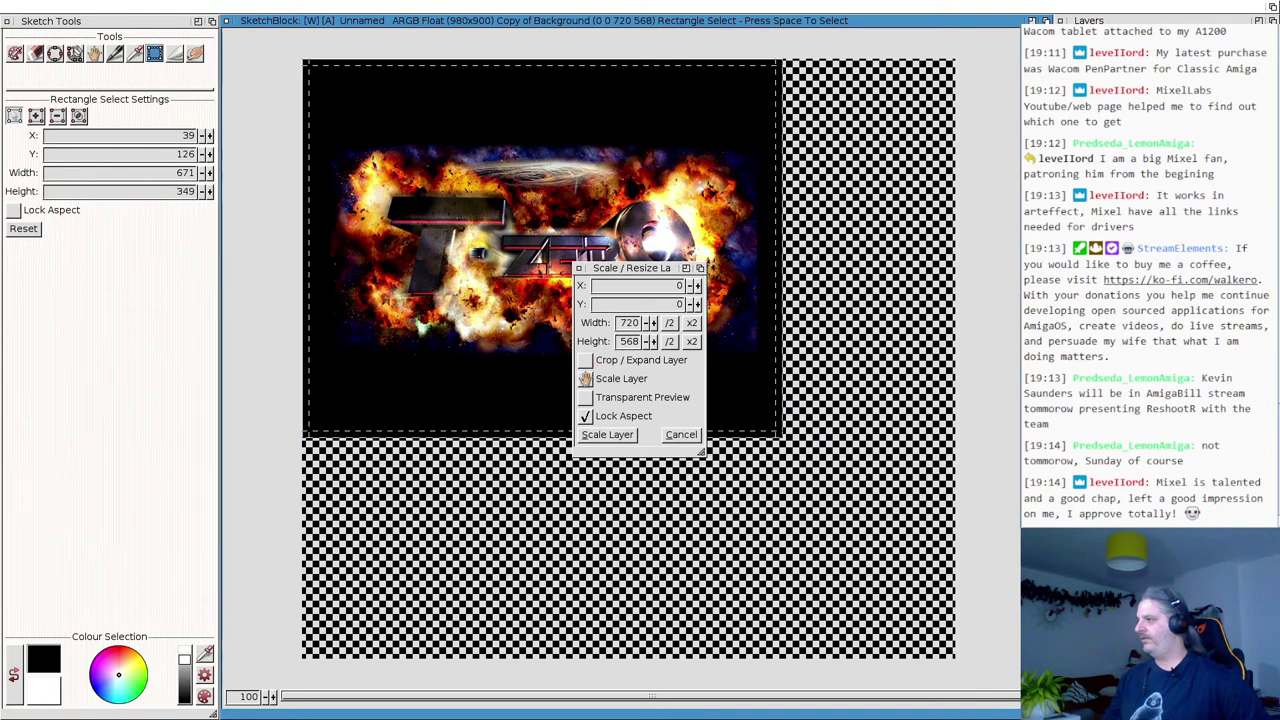
{"action": "left_click", "coordinate": [585, 360]}
{"action": "left_click_drag", "start_coordinate": [623, 275], "coordinate": [181, 284]}
{"action": "left_click_drag", "start_coordinate": [335, 84], "coordinate": [331, 147]}
{"action": "left_click_drag", "start_coordinate": [334, 267], "coordinate": [323, 267]}
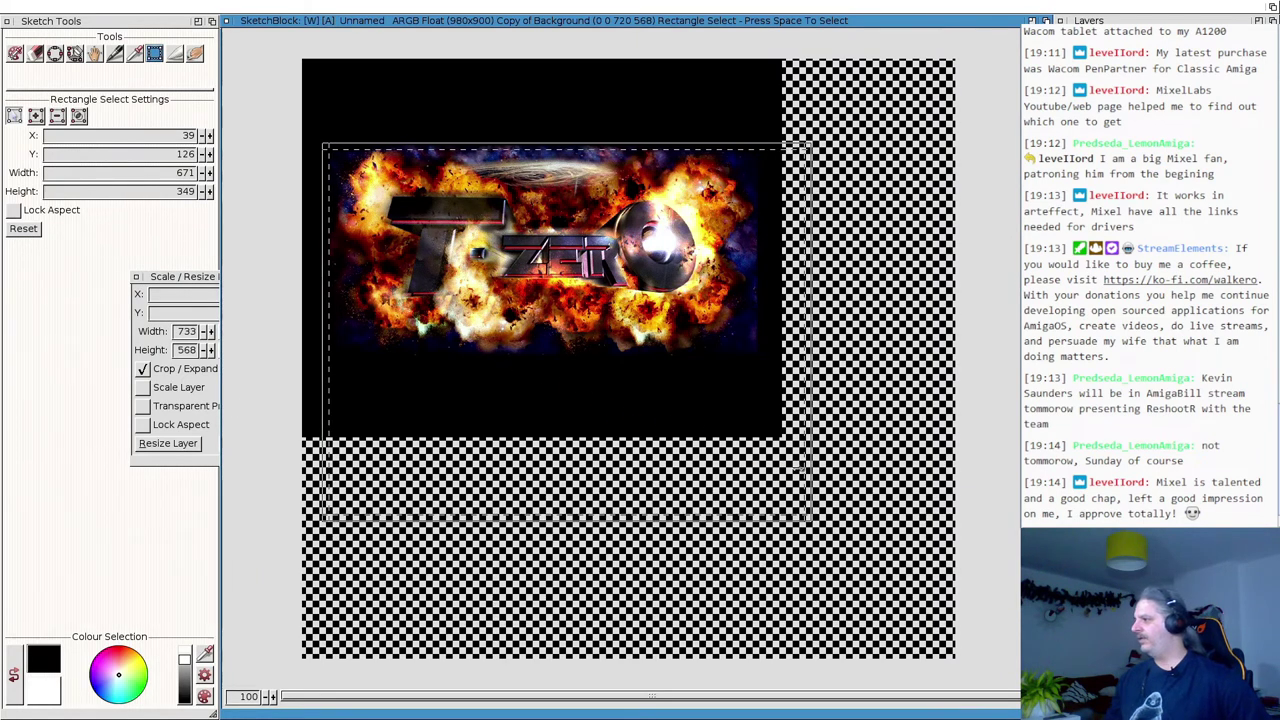
{"action": "left_click_drag", "start_coordinate": [808, 520], "coordinate": [756, 367]}
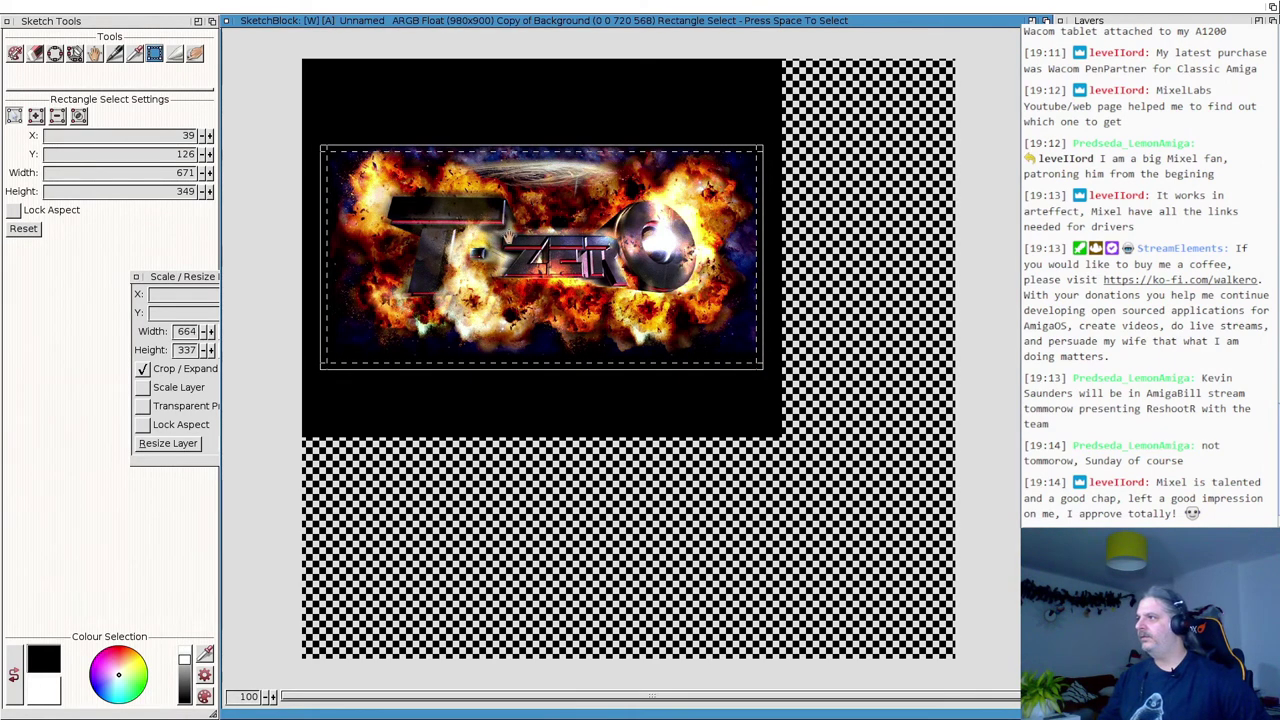
{"action": "left_click_drag", "start_coordinate": [514, 150], "coordinate": [513, 143]}
{"action": "left_click", "coordinate": [172, 443]}
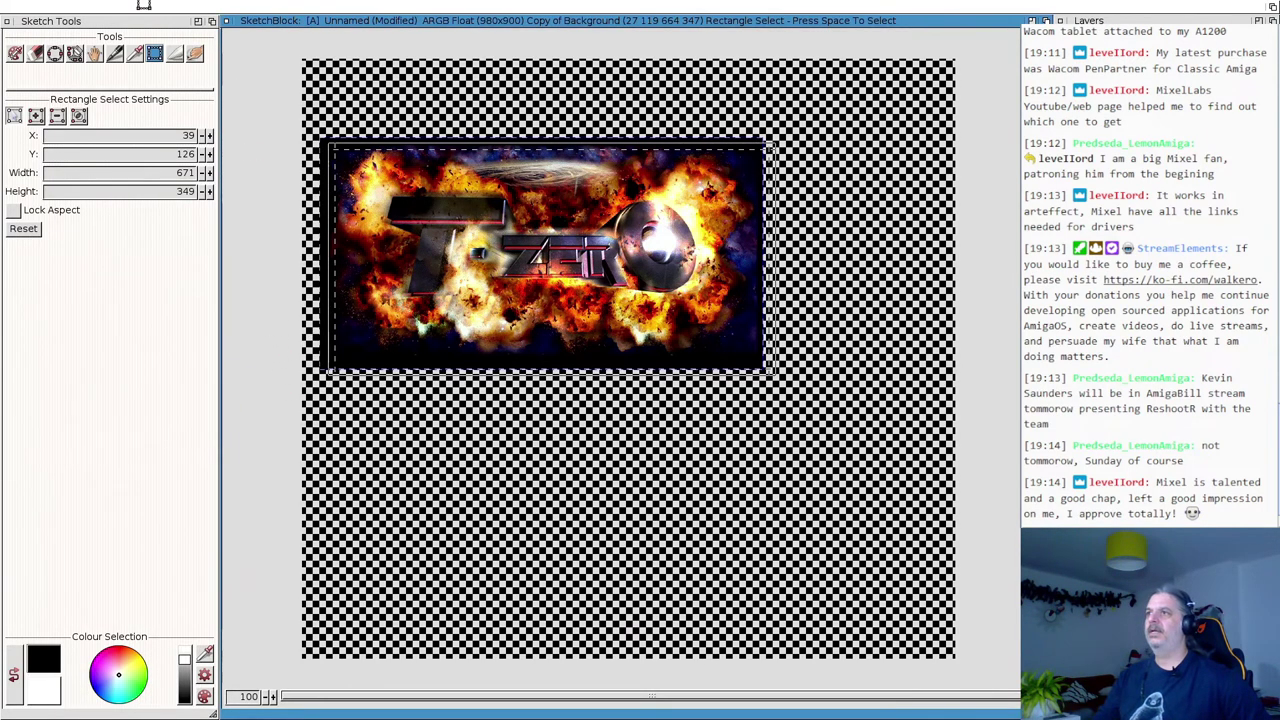
Delete the empty Background layer and fit the image to the cropped title layer.
{"action": "right_click", "coordinate": [129, 3]}
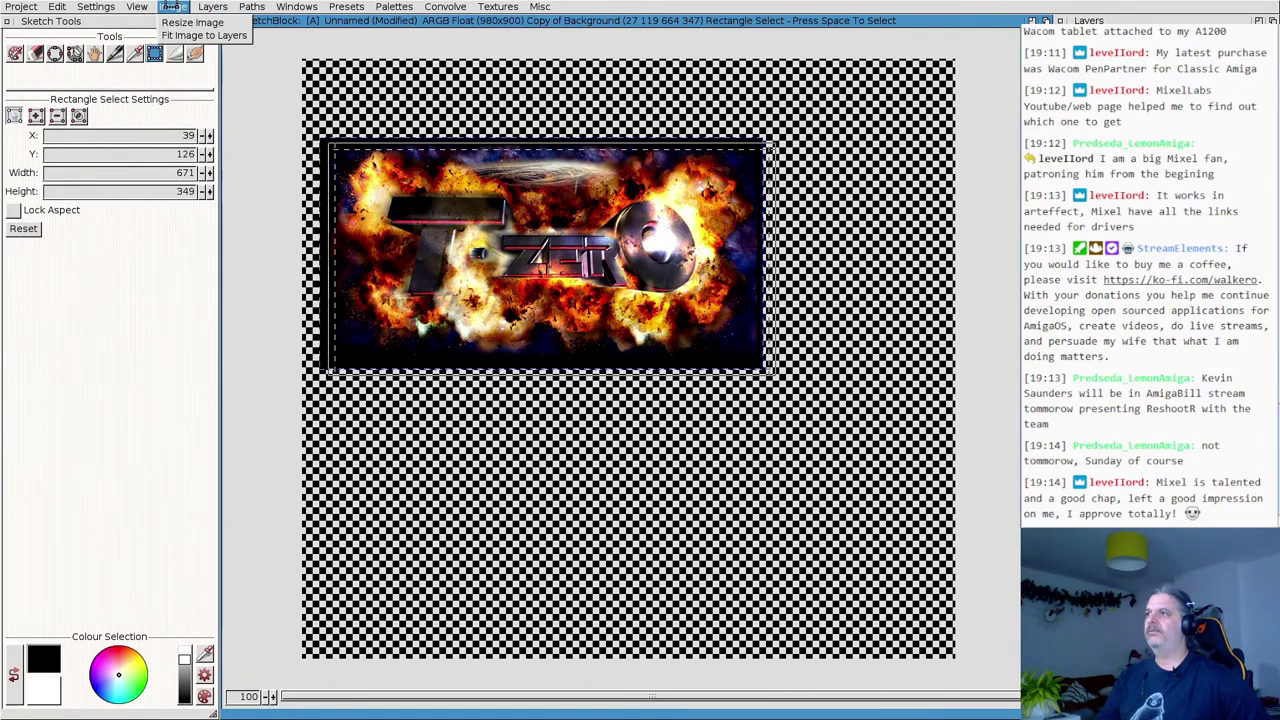
{"action": "left_click", "coordinate": [181, 35]}
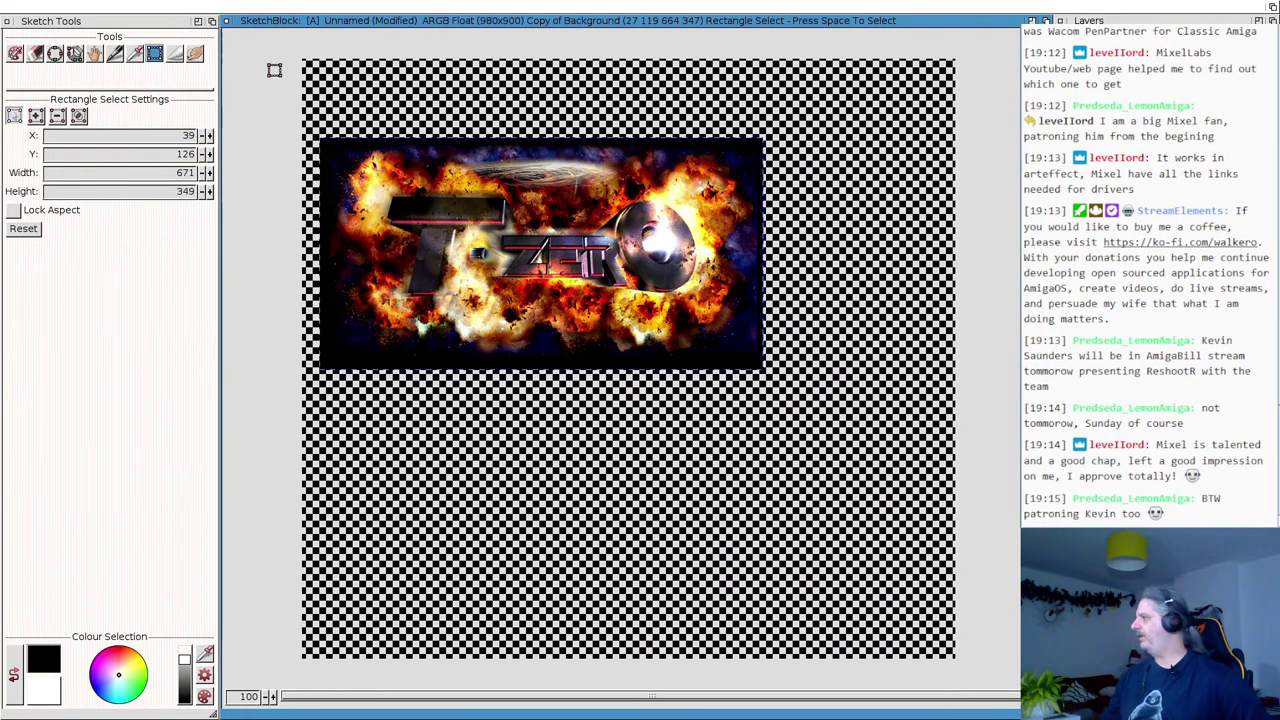
{"action": "left_click", "coordinate": [1100, 80]}
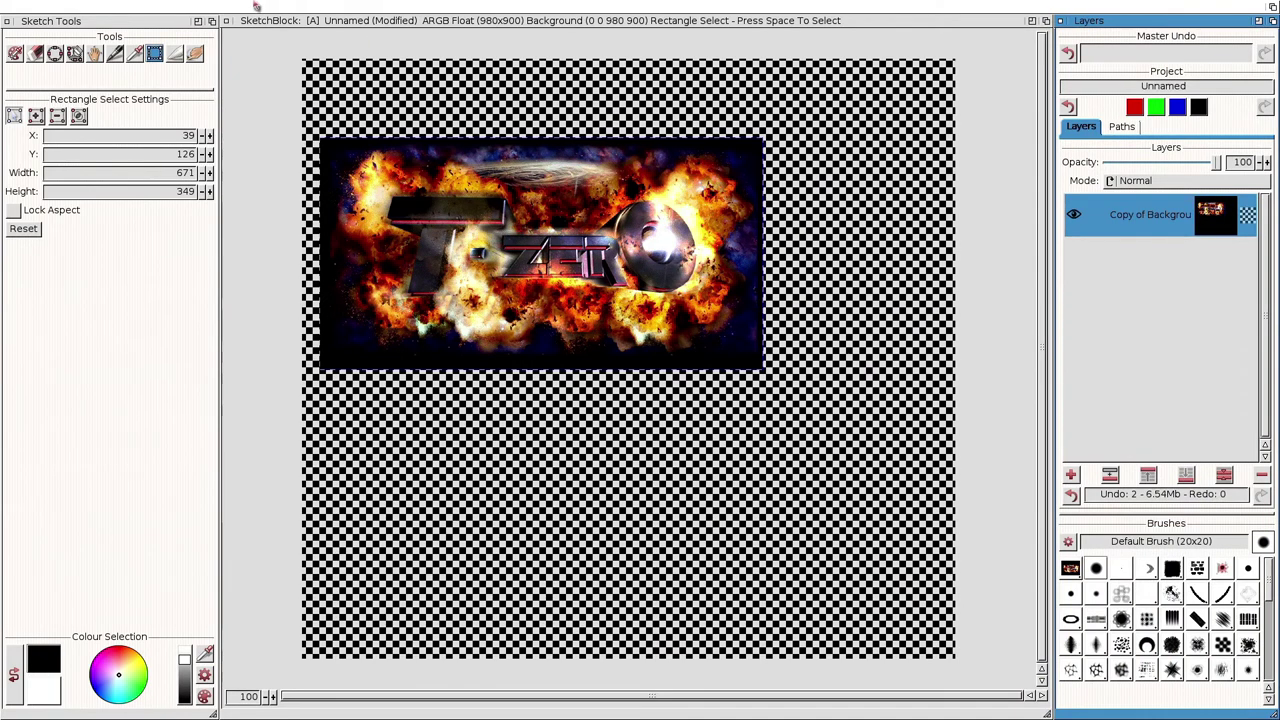
{"action": "right_click", "coordinate": [256, 6]}
{"action": "mouse_move", "coordinate": [213, 6]}
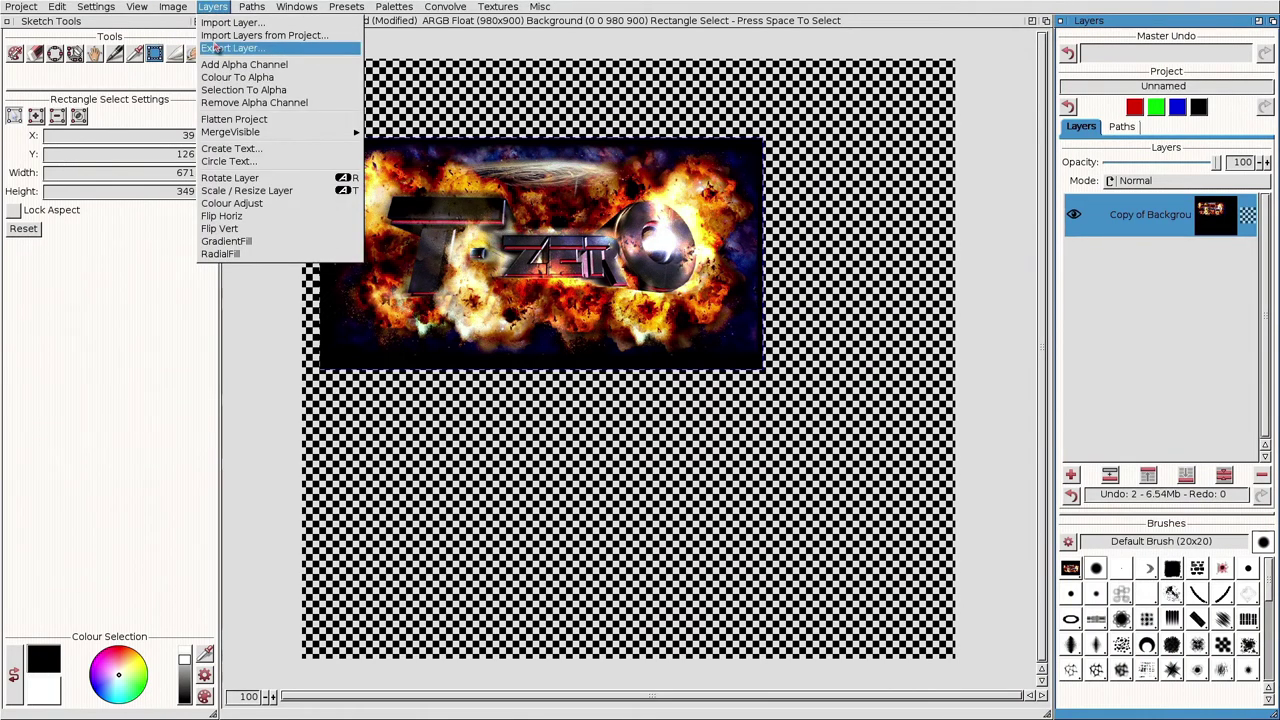
{"action": "mouse_move", "coordinate": [172, 8]}
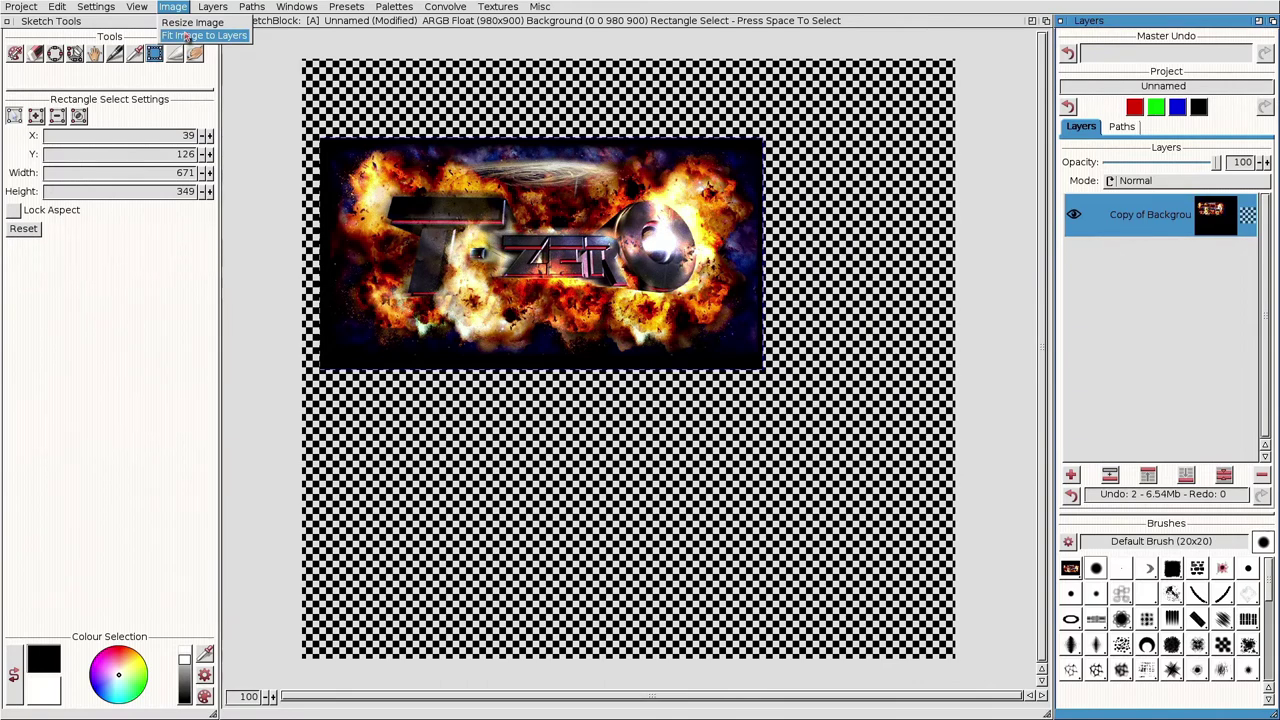
{"action": "left_click", "coordinate": [186, 36]}
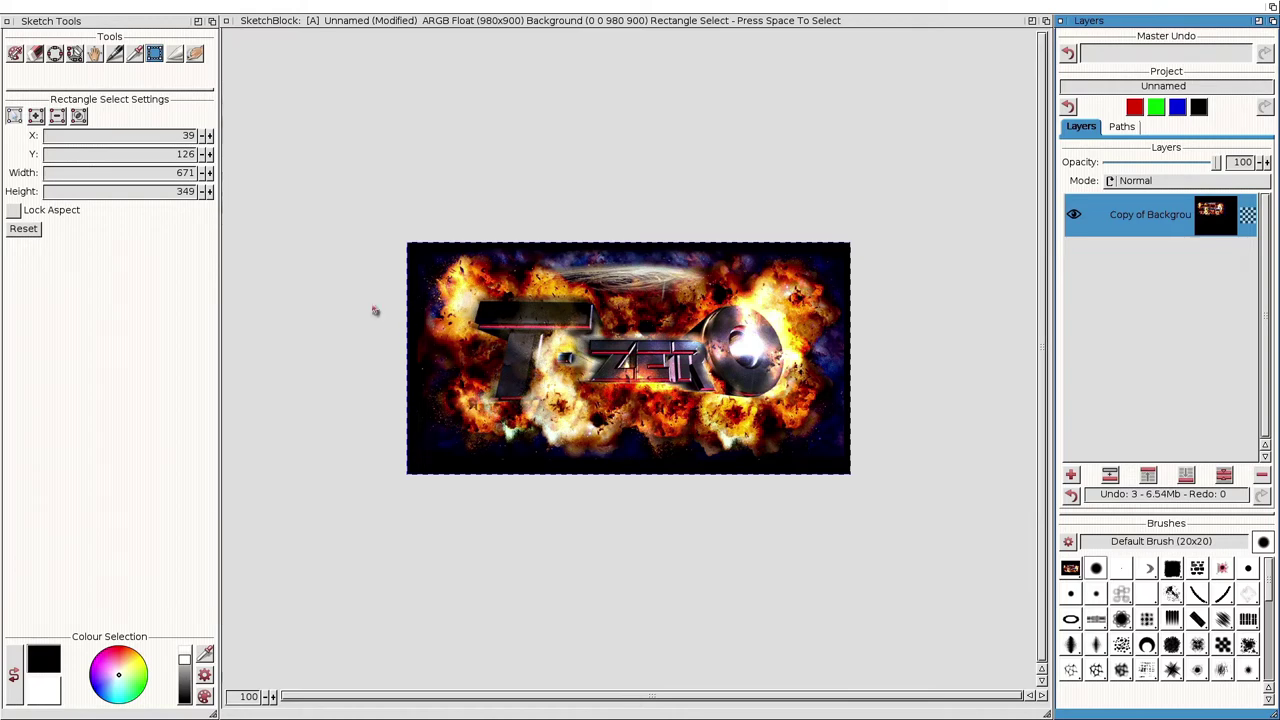
Scale the project and its contents to about 201 by 105 pixels with Lock Aspect on.
{"action": "left_click", "coordinate": [140, 7]}
{"action": "mouse_move", "coordinate": [172, 7]}
{"action": "left_click", "coordinate": [180, 31]}
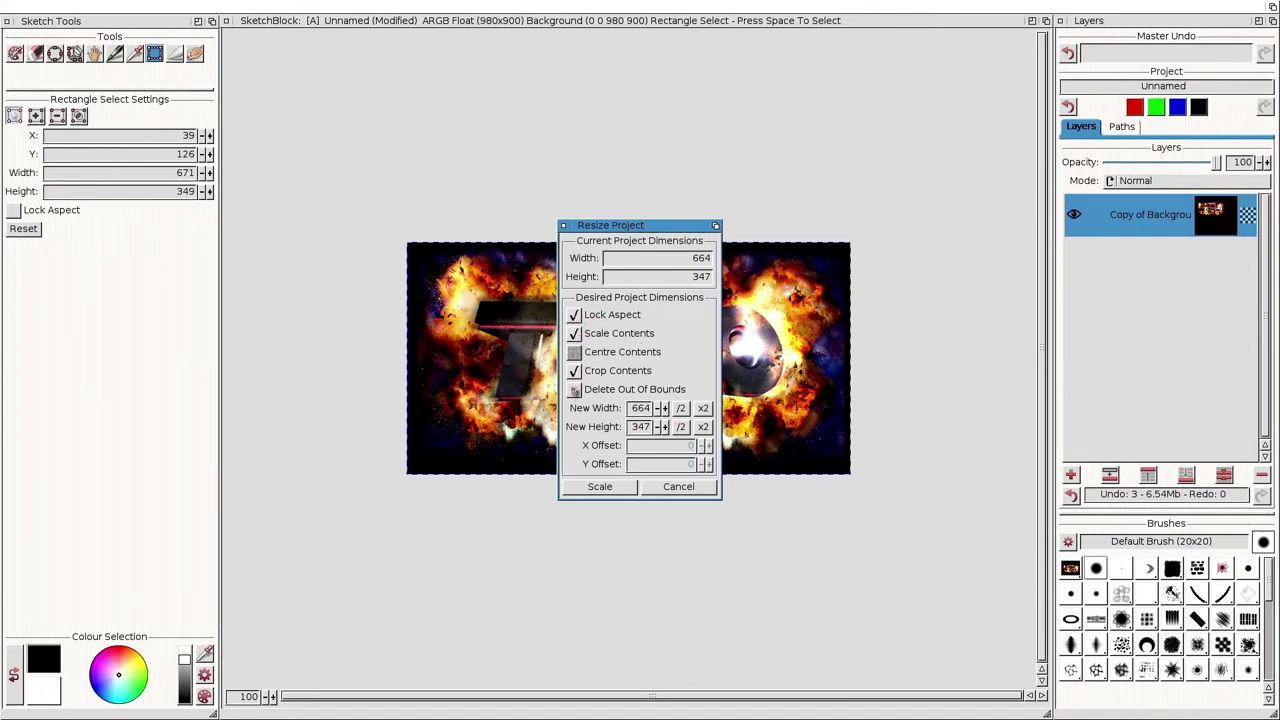
{"action": "left_click", "coordinate": [574, 371]}
{"action": "left_click", "coordinate": [681, 408]}
{"action": "double_click", "coordinate": [641, 409]}
{"action": "left_click", "coordinate": [604, 488]}
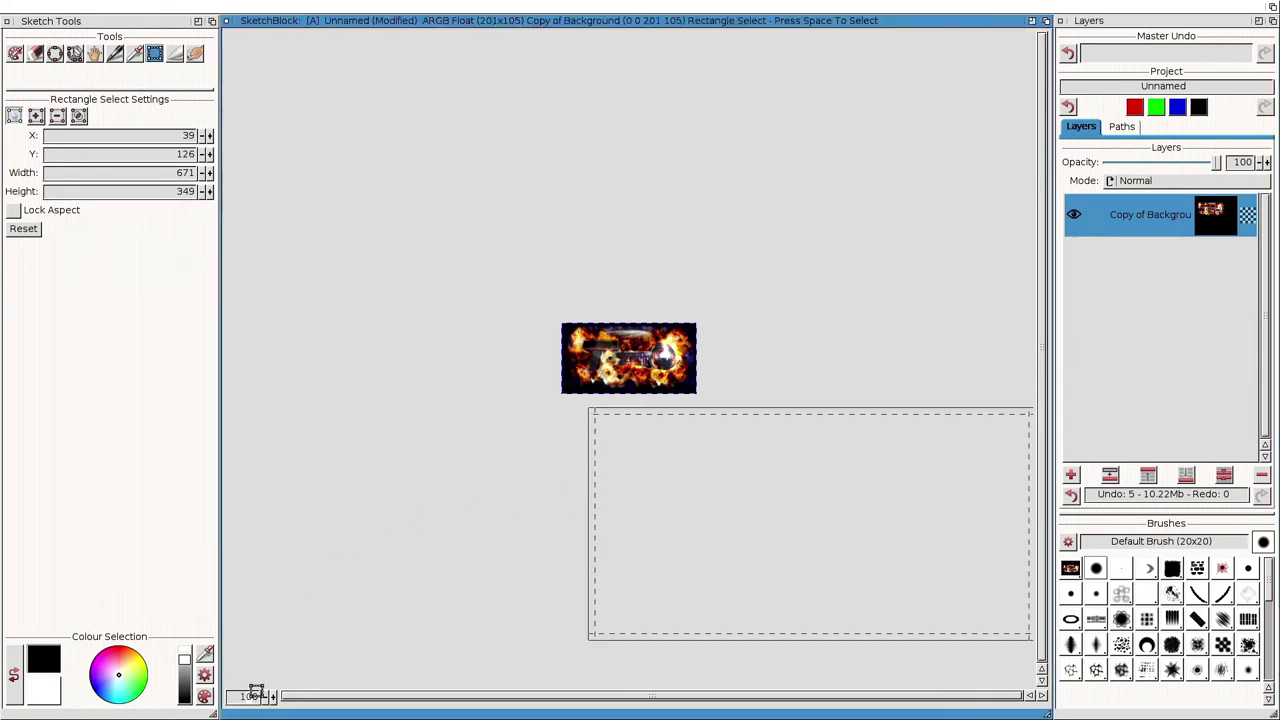
Resize the project to 240 by 125 pixels with Lock Aspect and Centre Contents on, and Scale Contents and Crop Contents off.
{"action": "triple_click", "coordinate": [256, 692]}
{"action": "type", "text": "300"}
{"action": "key", "text": "Return"}
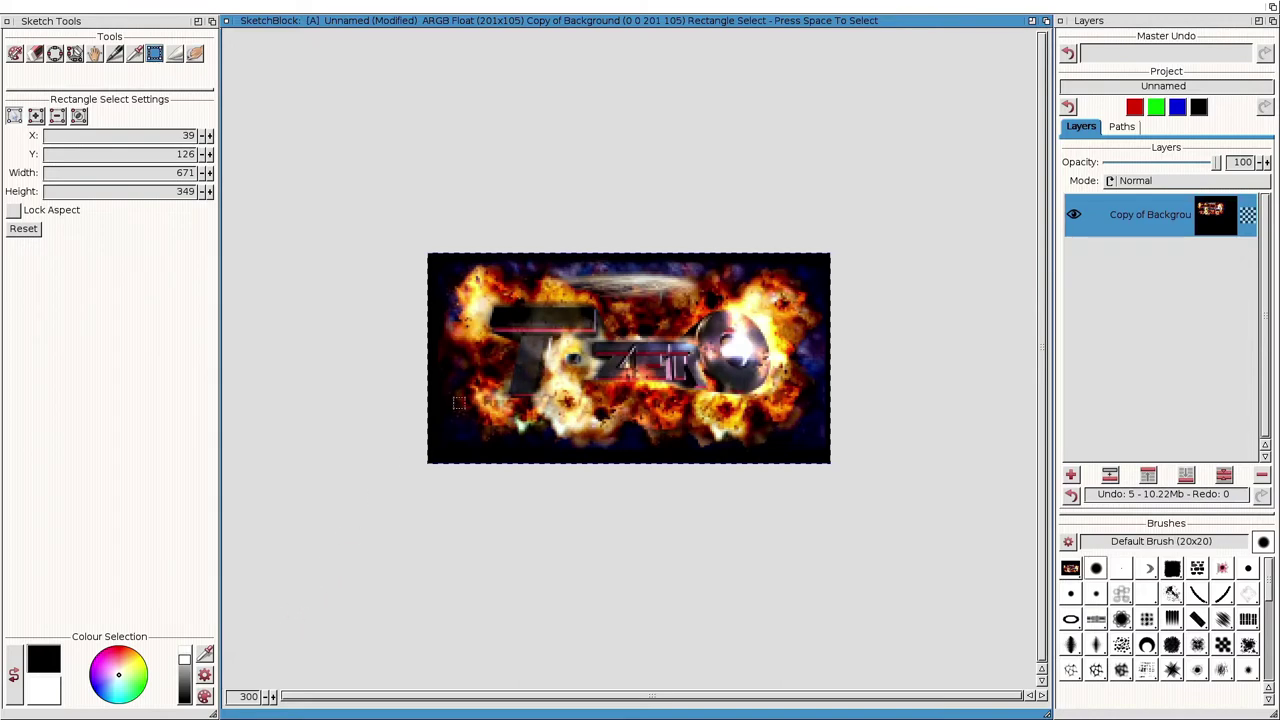
{"action": "right_click", "coordinate": [137, 13]}
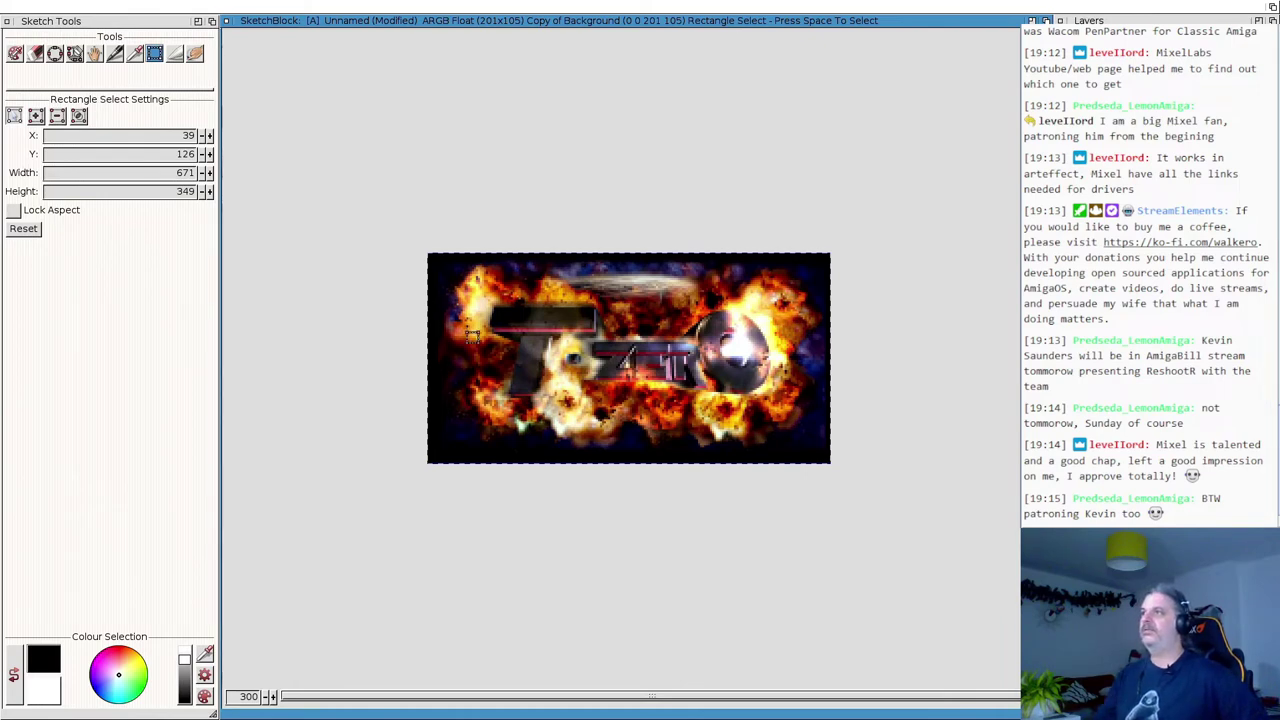
{"action": "right_click", "coordinate": [190, 6]}
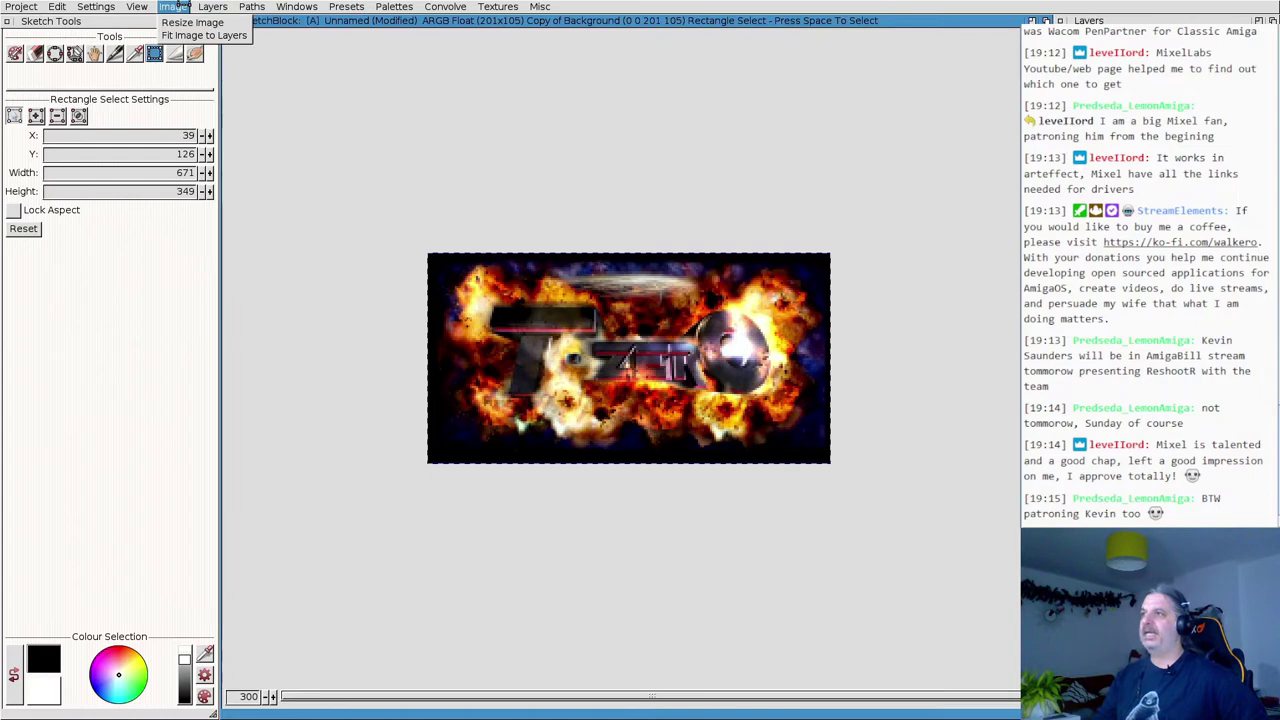
{"action": "left_click", "coordinate": [192, 22]}
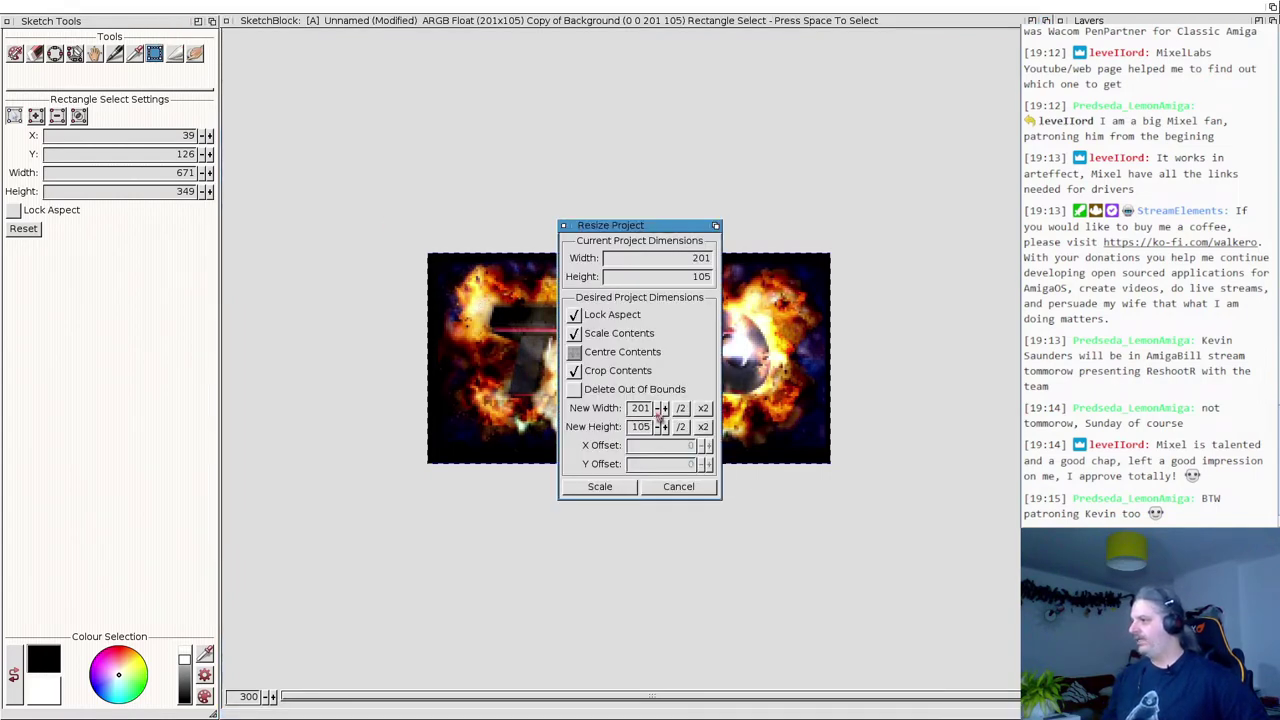
{"action": "left_click", "coordinate": [638, 410]}
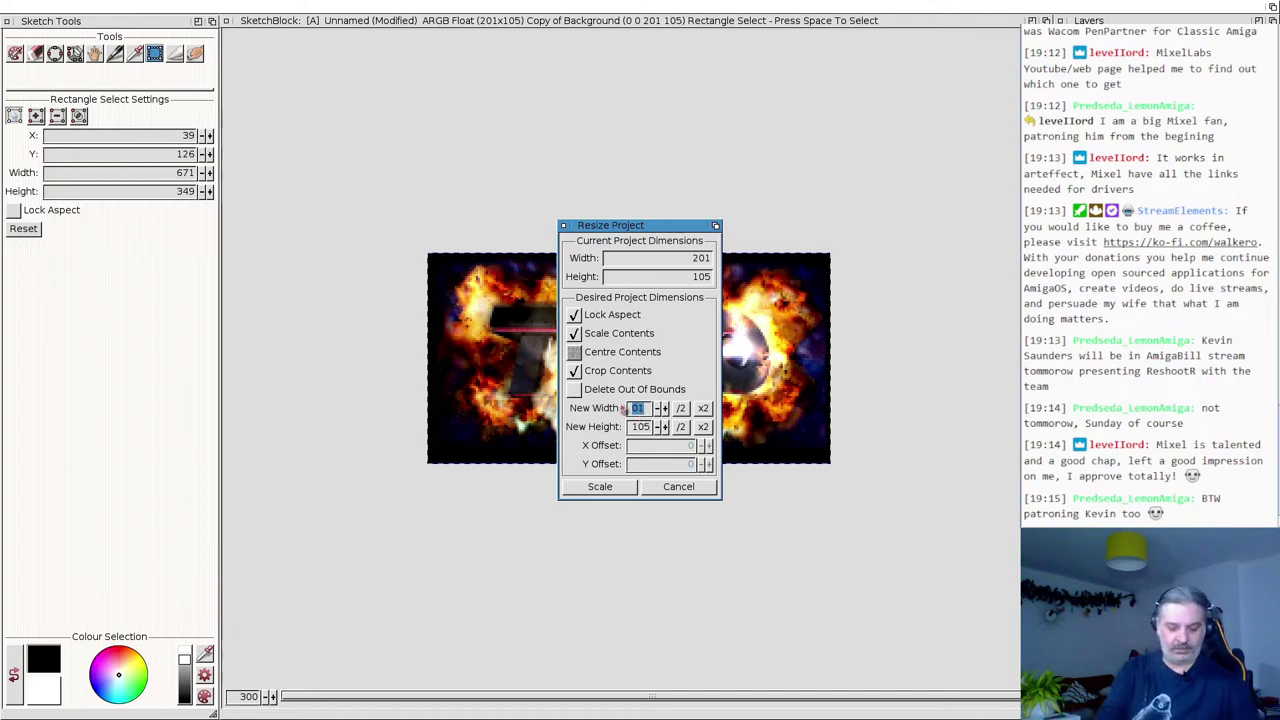
{"action": "type", "text": "240"}
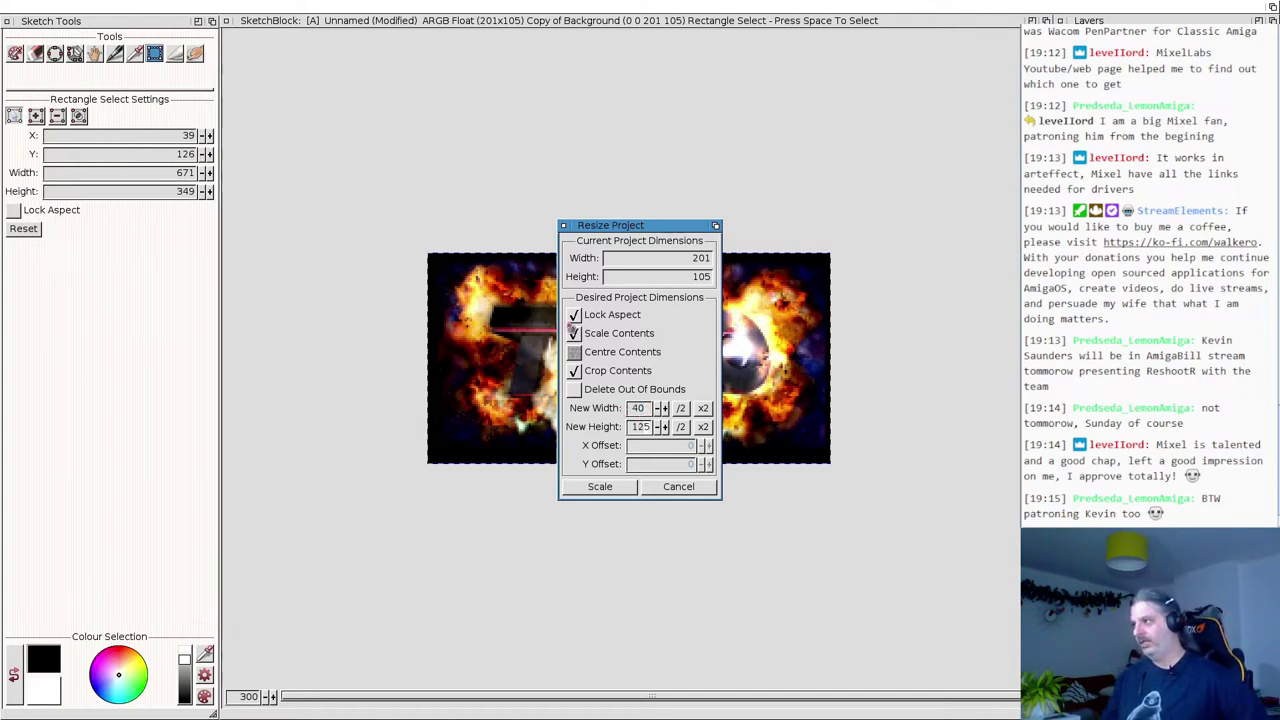
{"action": "left_click", "coordinate": [574, 333]}
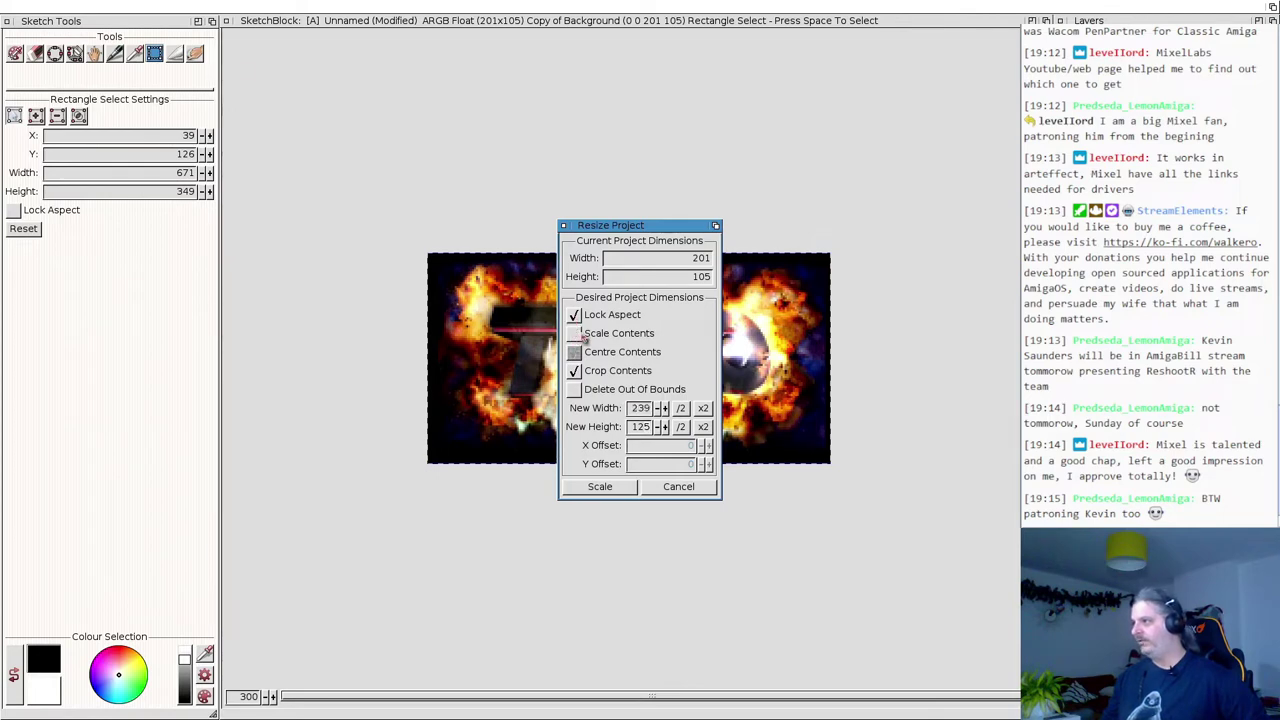
{"action": "left_click", "coordinate": [575, 351]}
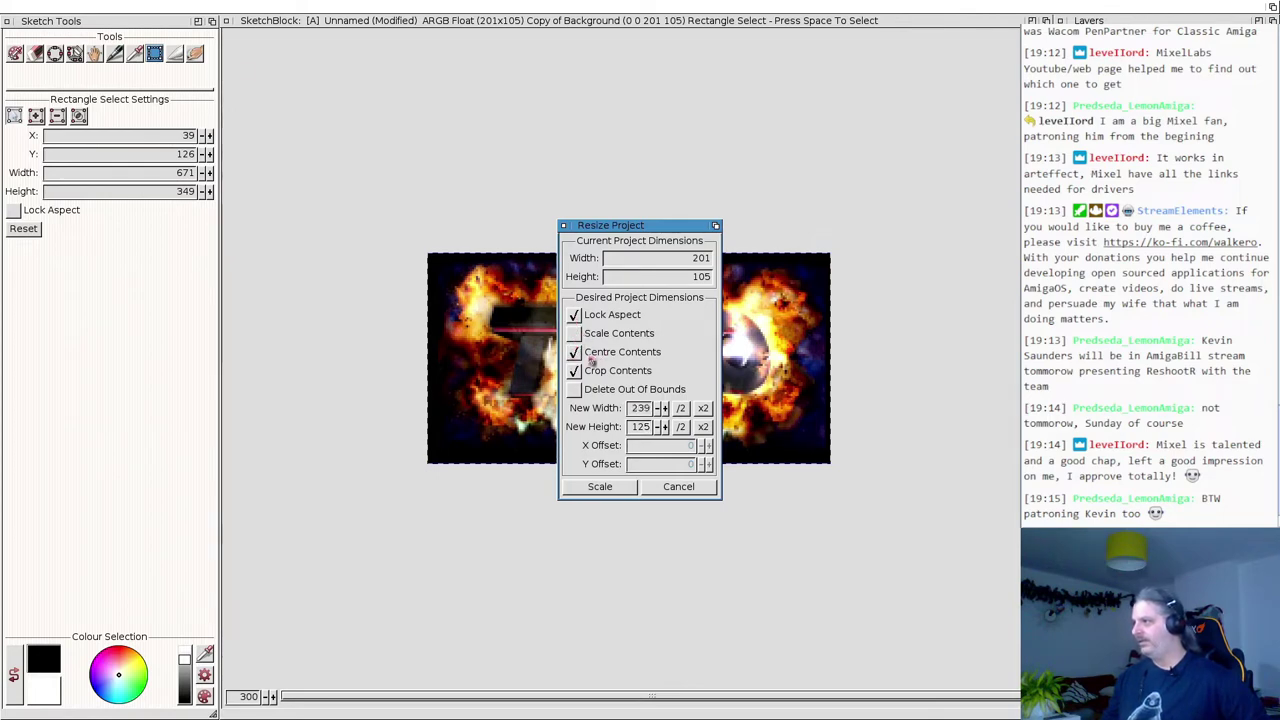
{"action": "left_click", "coordinate": [575, 371]}
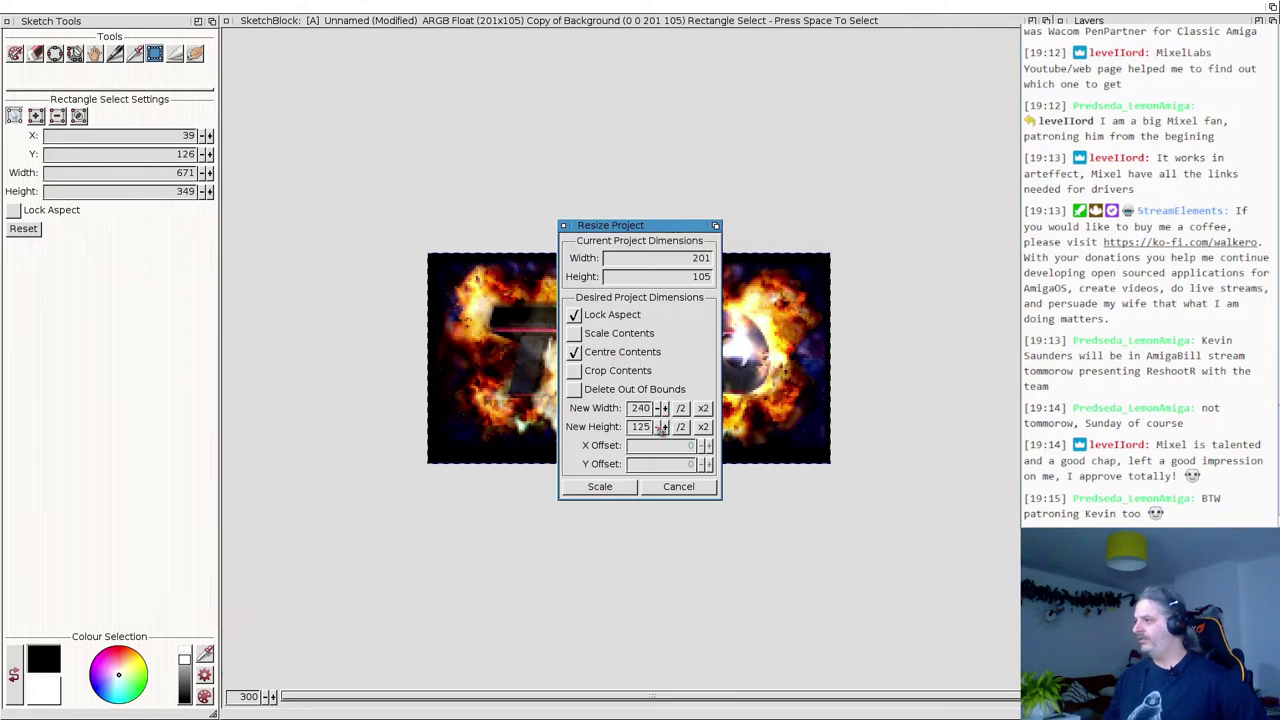
{"action": "left_click", "coordinate": [601, 487]}
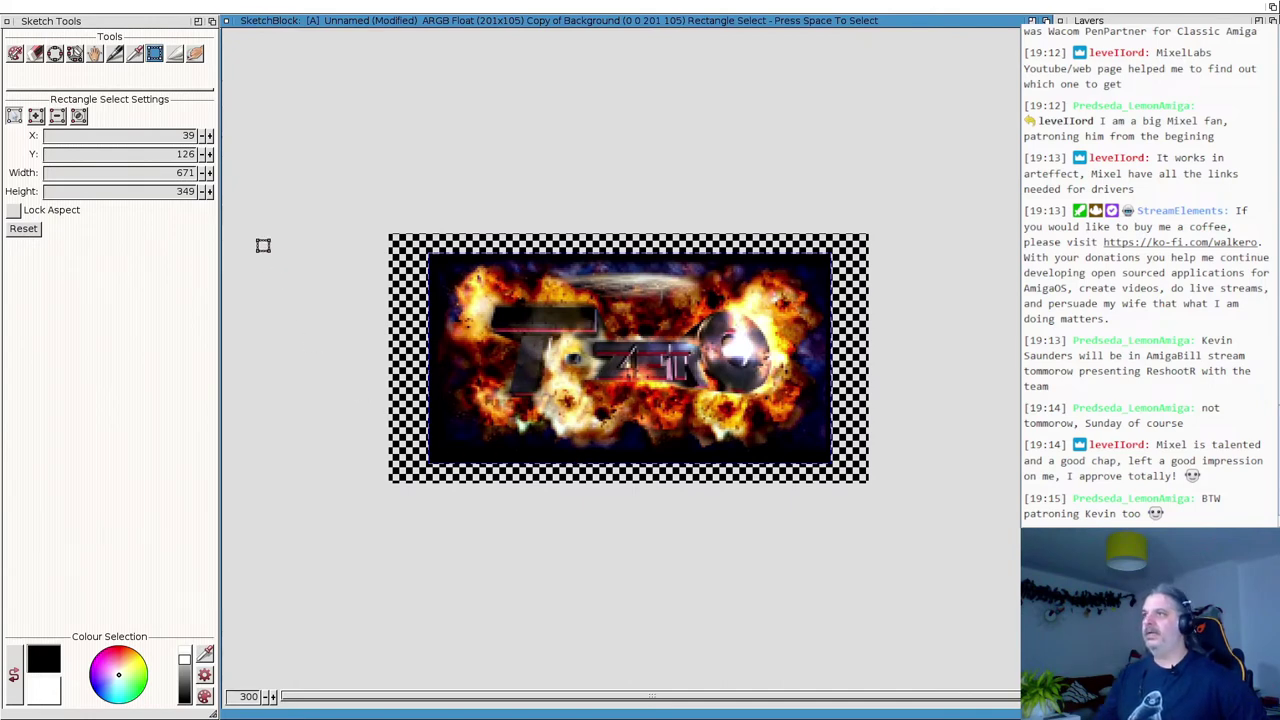
{"action": "right_click", "coordinate": [170, 5]}
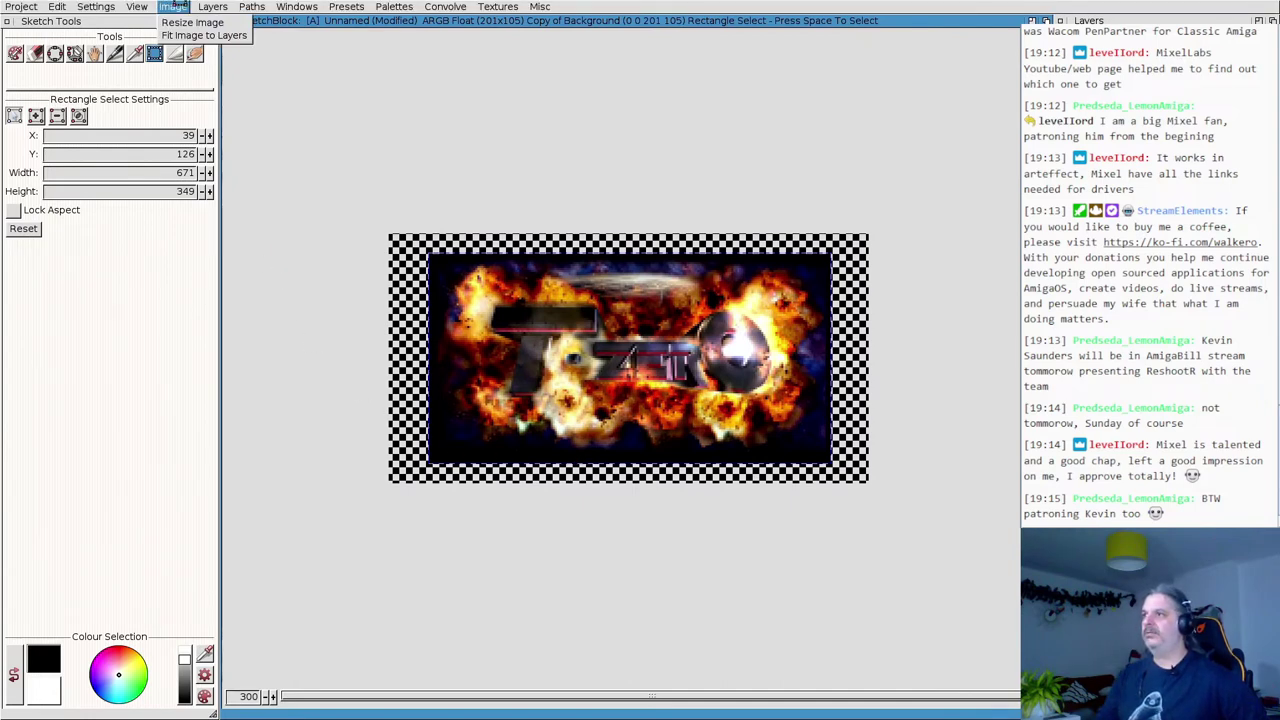
{"action": "mouse_move", "coordinate": [212, 6]}
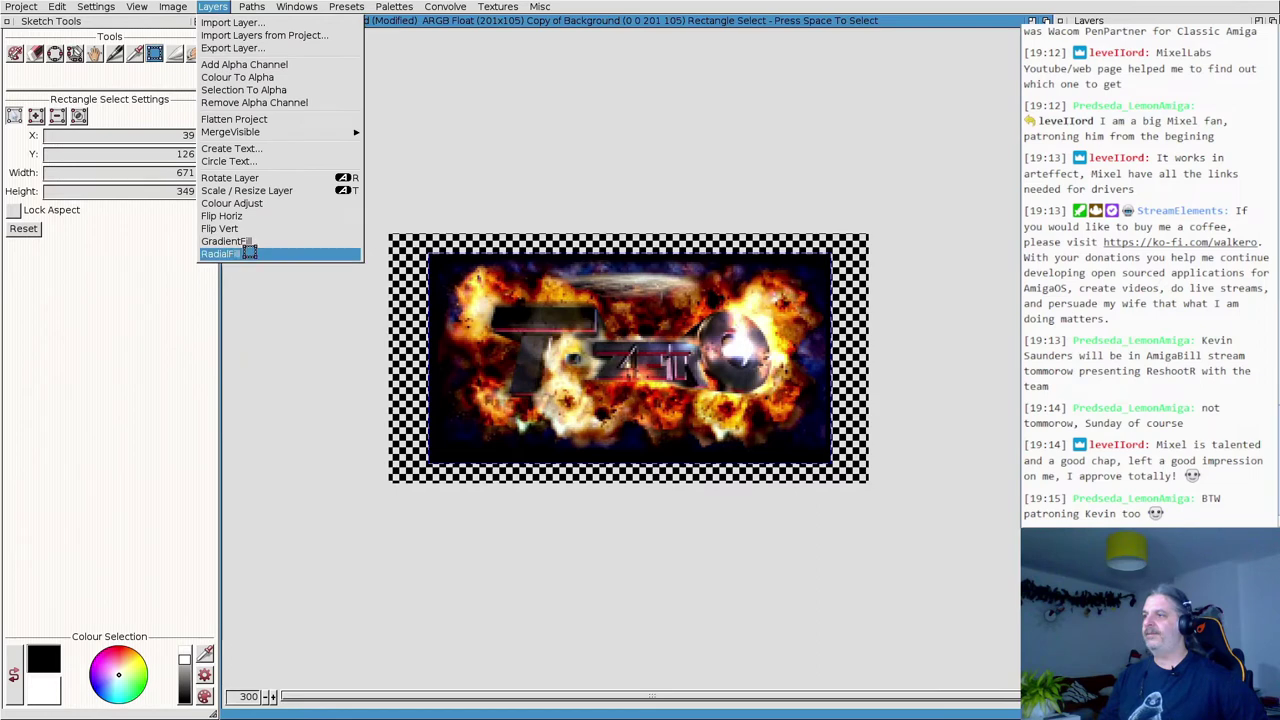
{"action": "left_click", "coordinate": [260, 190]}
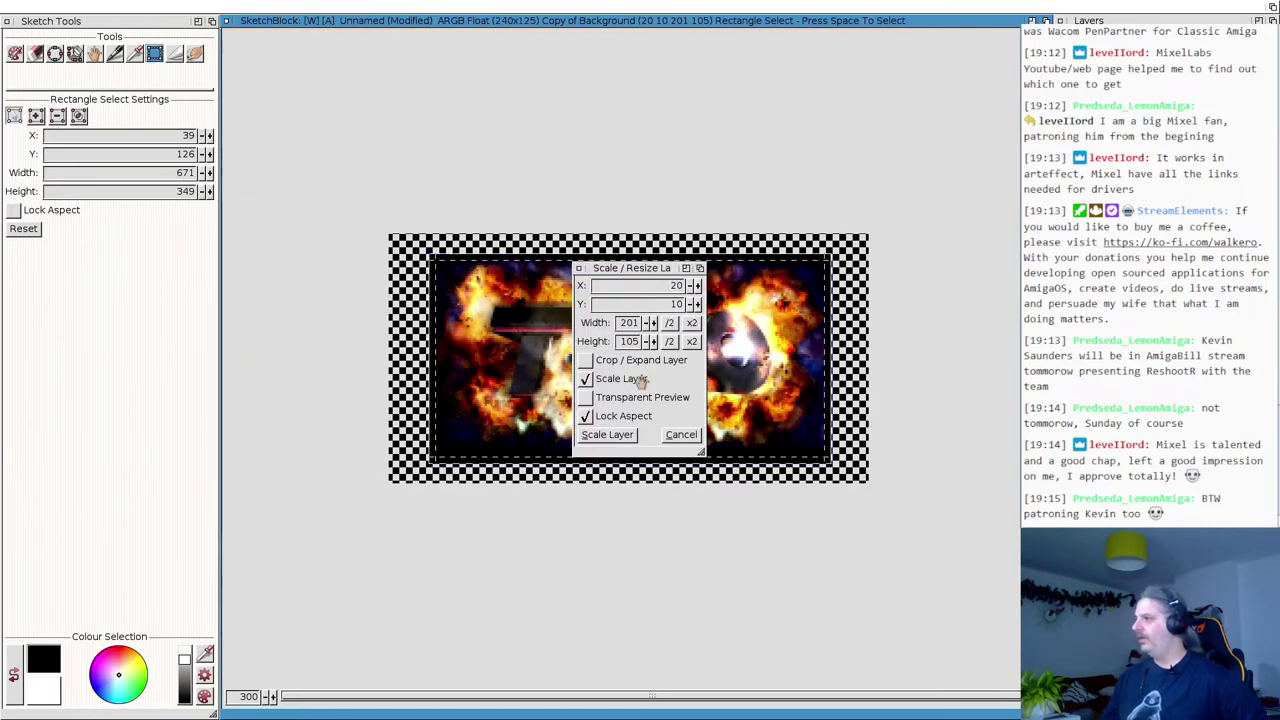
{"action": "left_click_drag", "start_coordinate": [650, 271], "coordinate": [255, 344]}
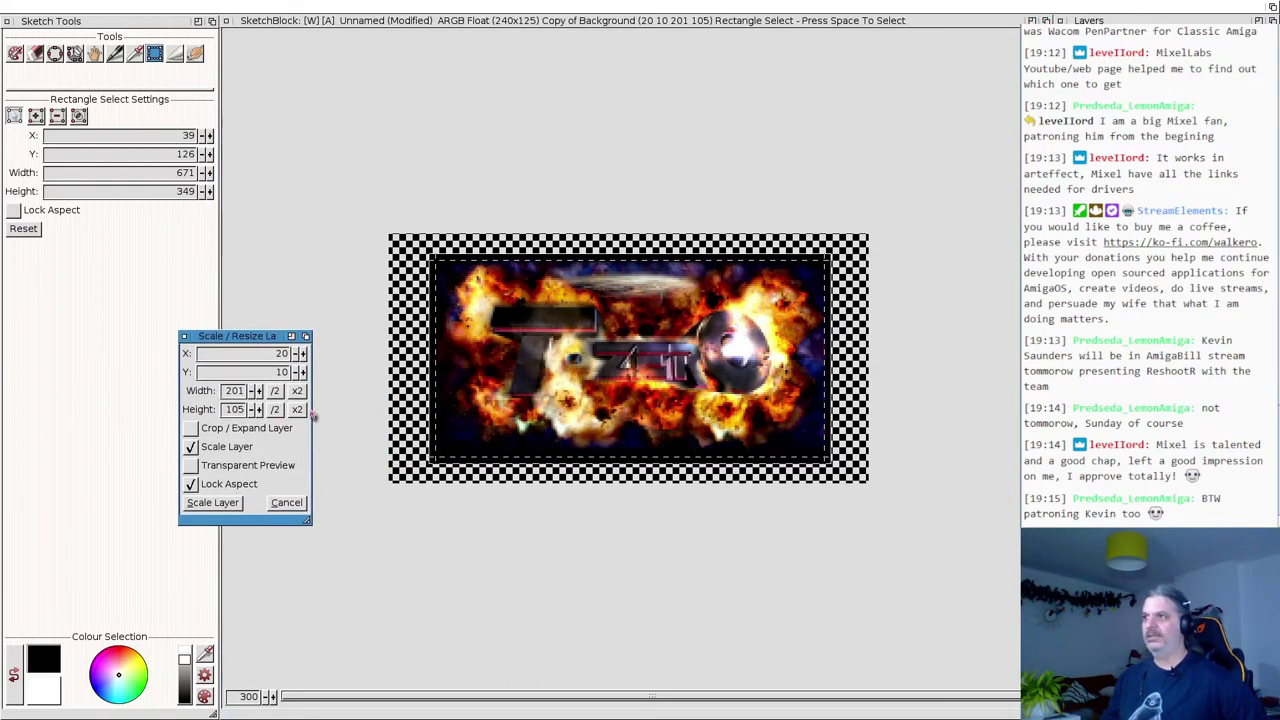
{"action": "left_click", "coordinate": [289, 502]}
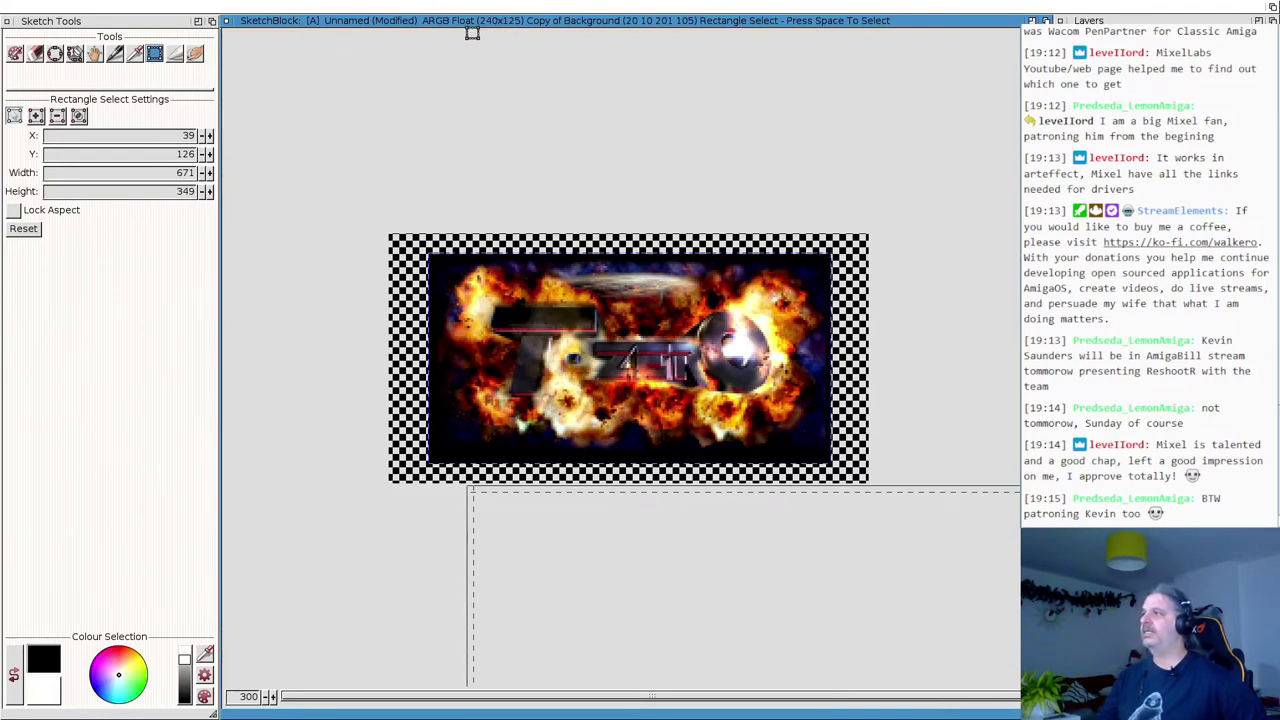
{"action": "right_click", "coordinate": [294, 6]}
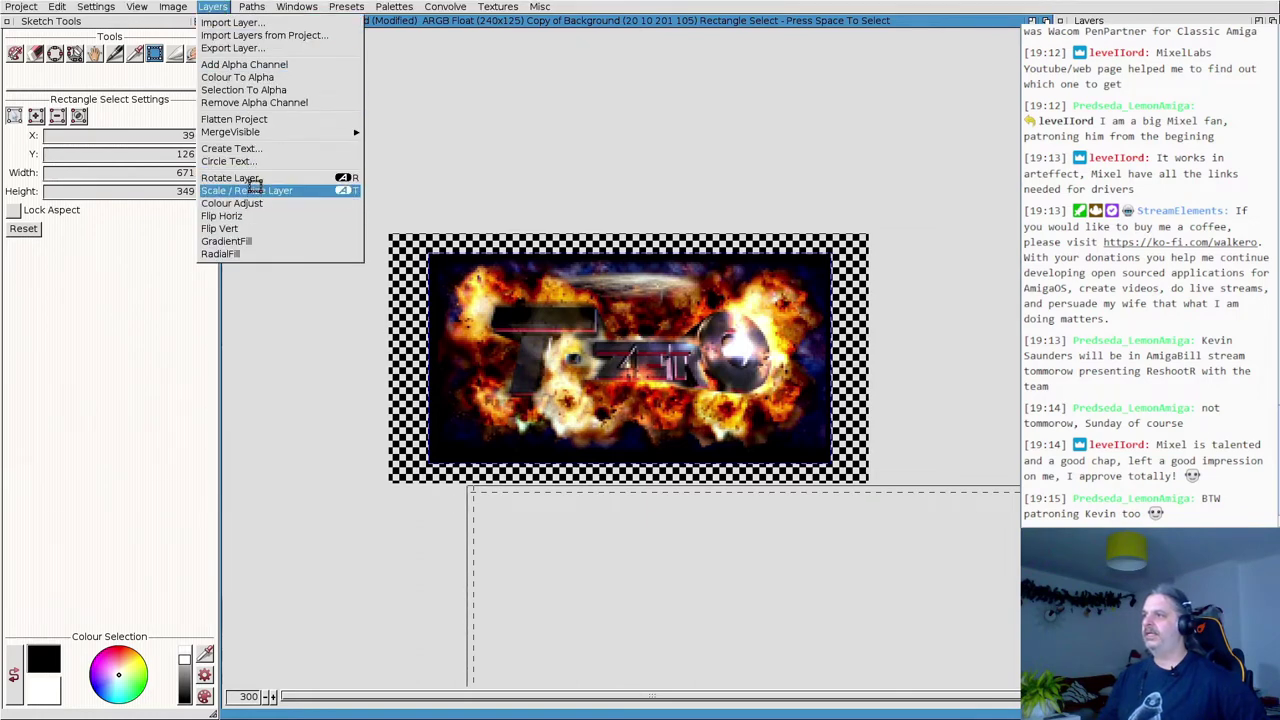
{"action": "left_click", "coordinate": [257, 190]}
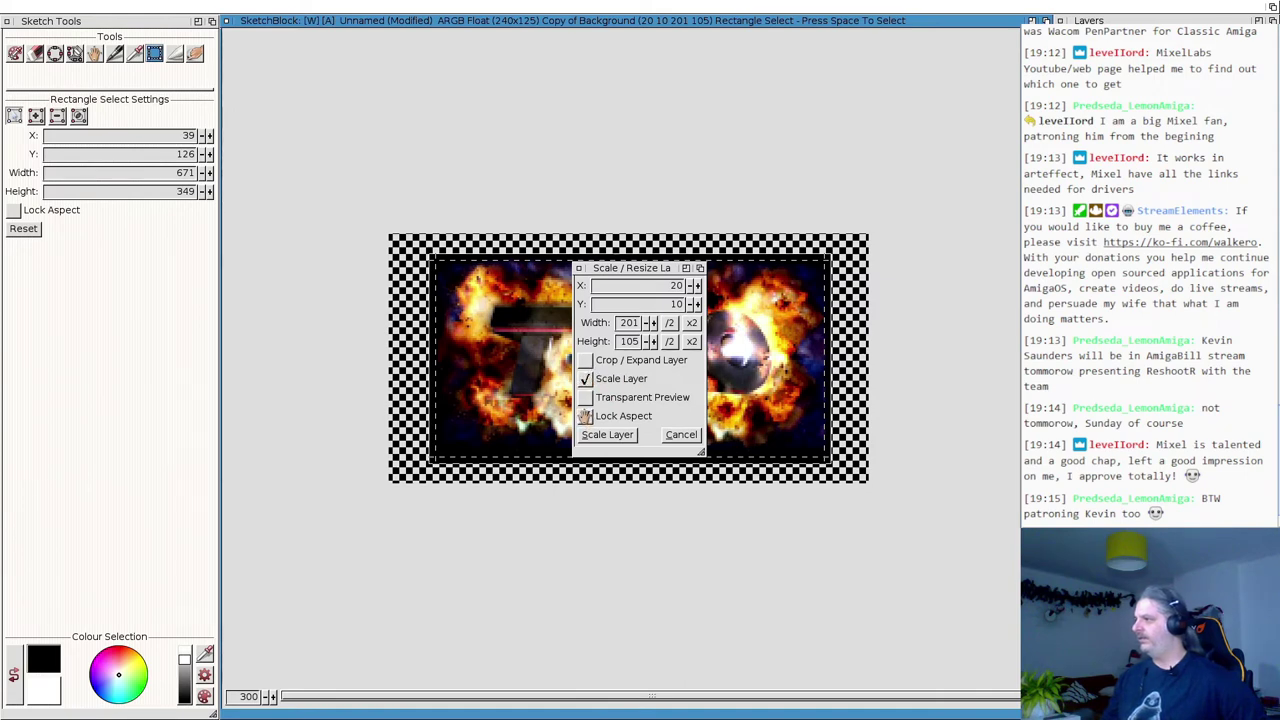
{"action": "left_click", "coordinate": [586, 416]}
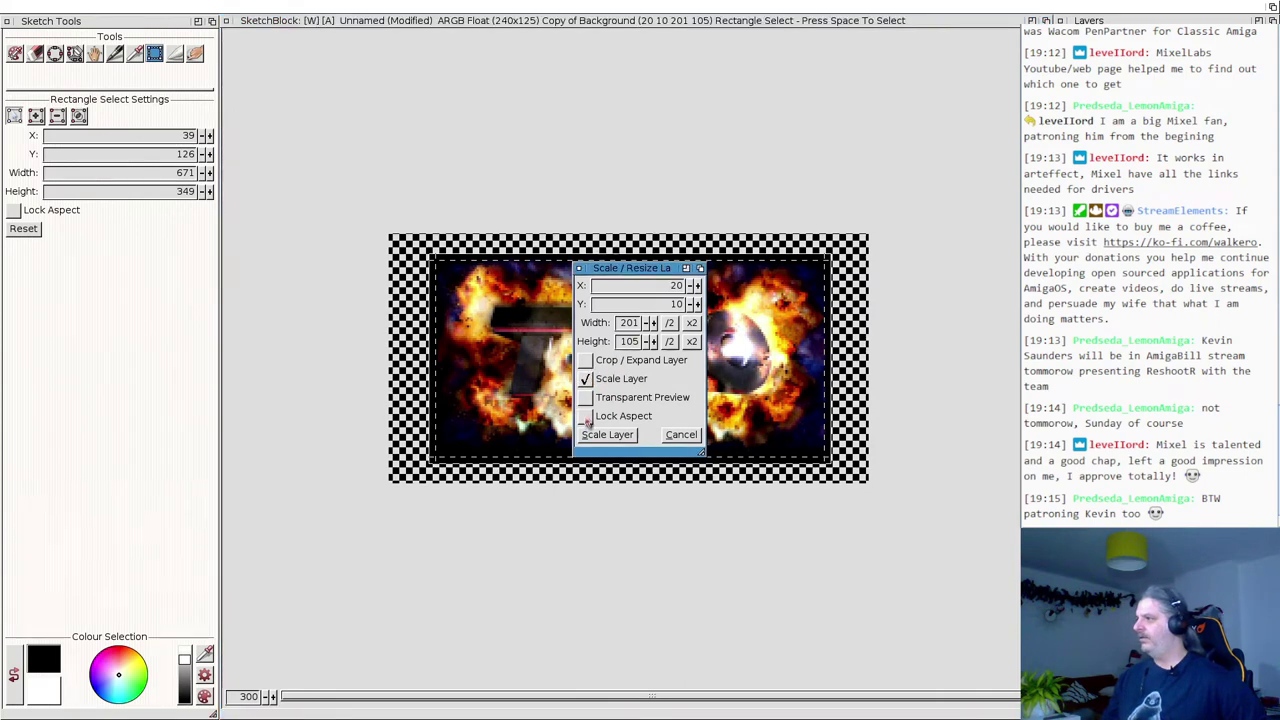
{"action": "double_click", "coordinate": [625, 323]}
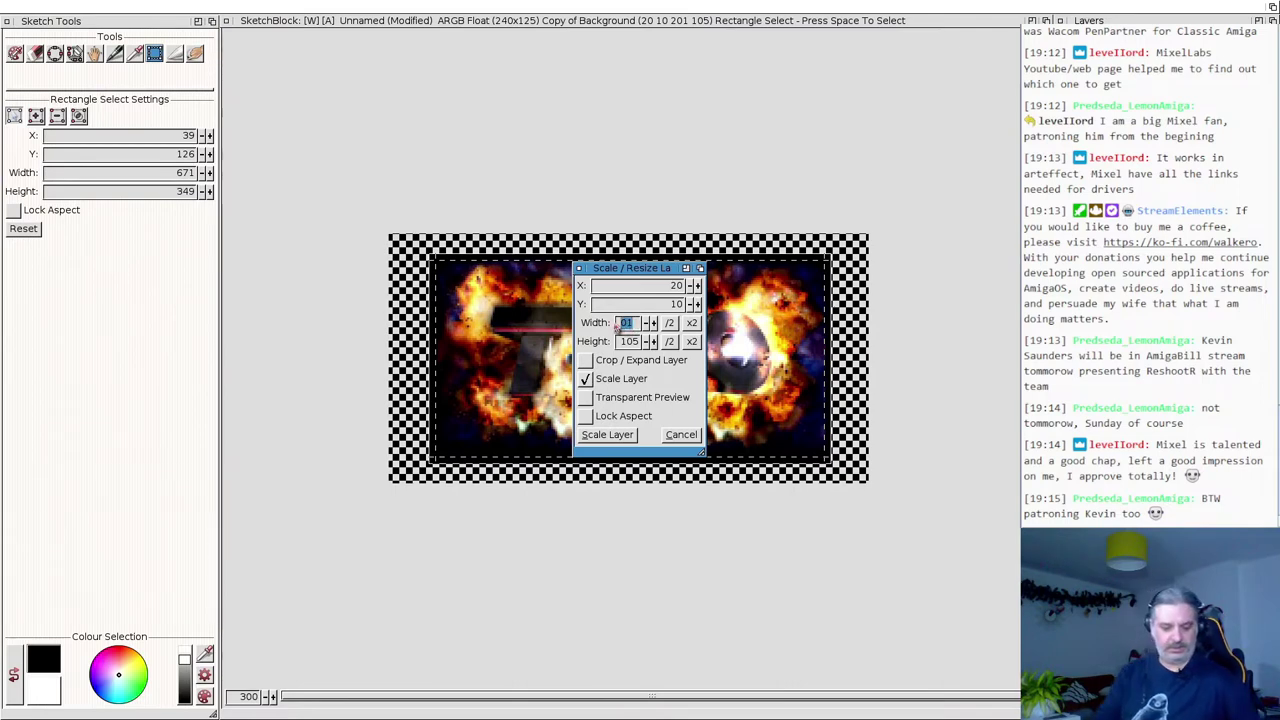
{"action": "type", "text": "2"}
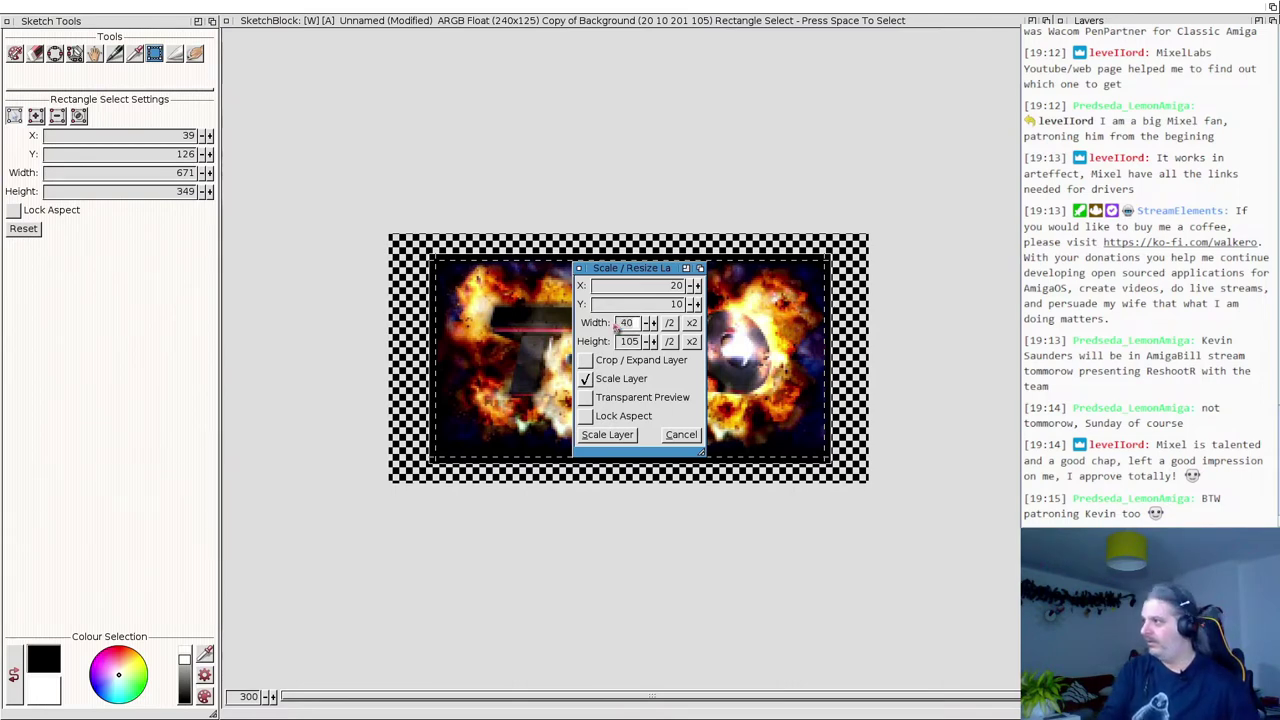
{"action": "type", "text": "40"}
{"action": "key", "text": "Return"}
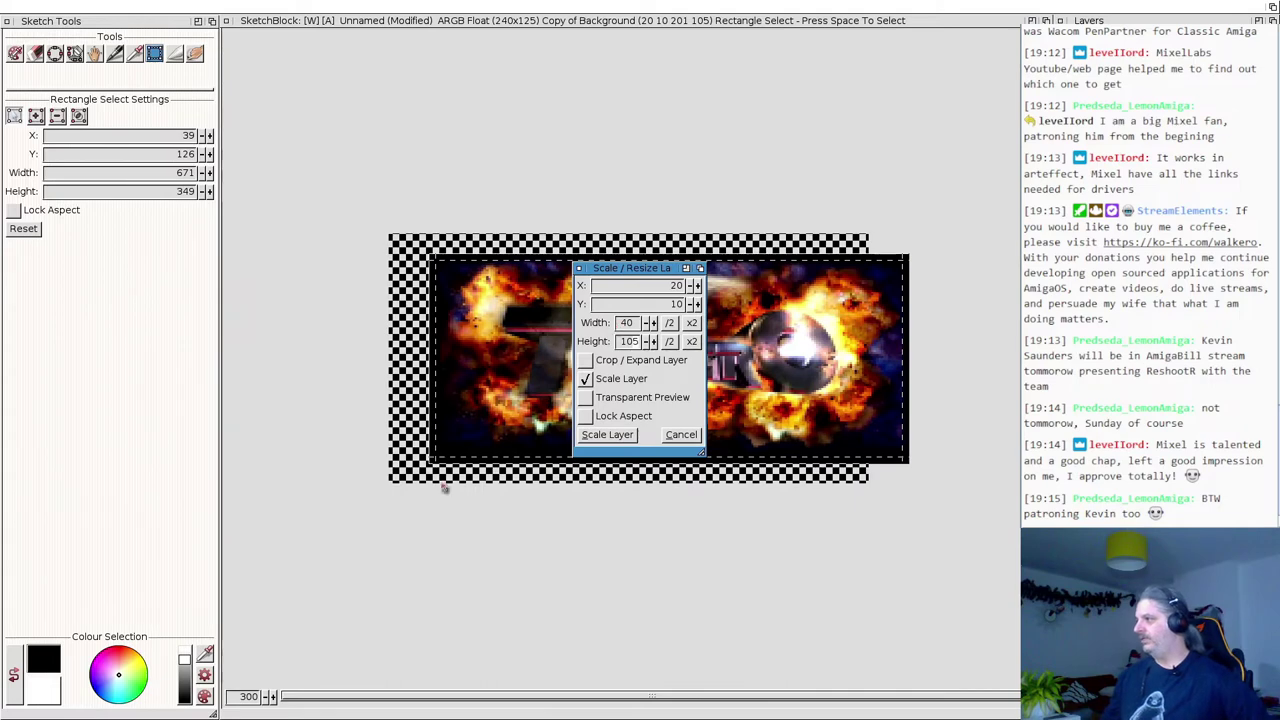
{"action": "left_click", "coordinate": [680, 435]}
Expand the title layer to about 239 by 125 pixels at X 0, Y 0, using Crop / Expand Layer with Lock Aspect on.
{"action": "right_click", "coordinate": [286, 24]}
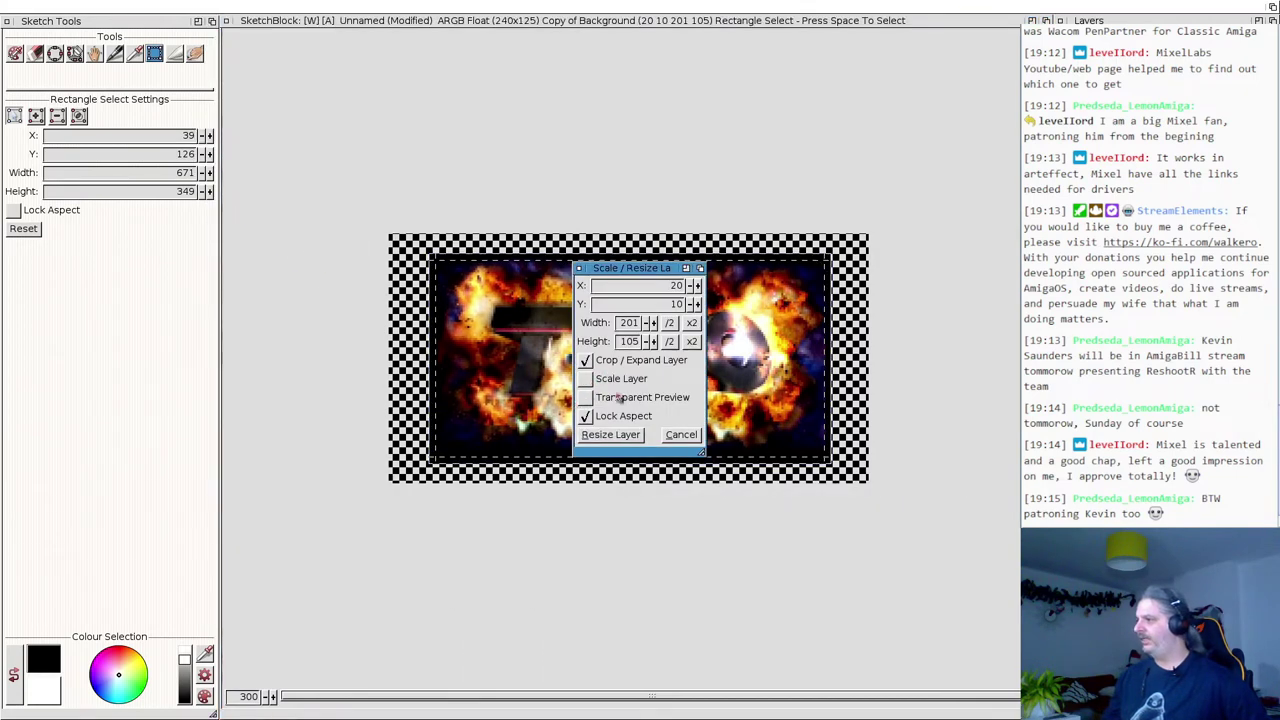
{"action": "left_click", "coordinate": [587, 418]}
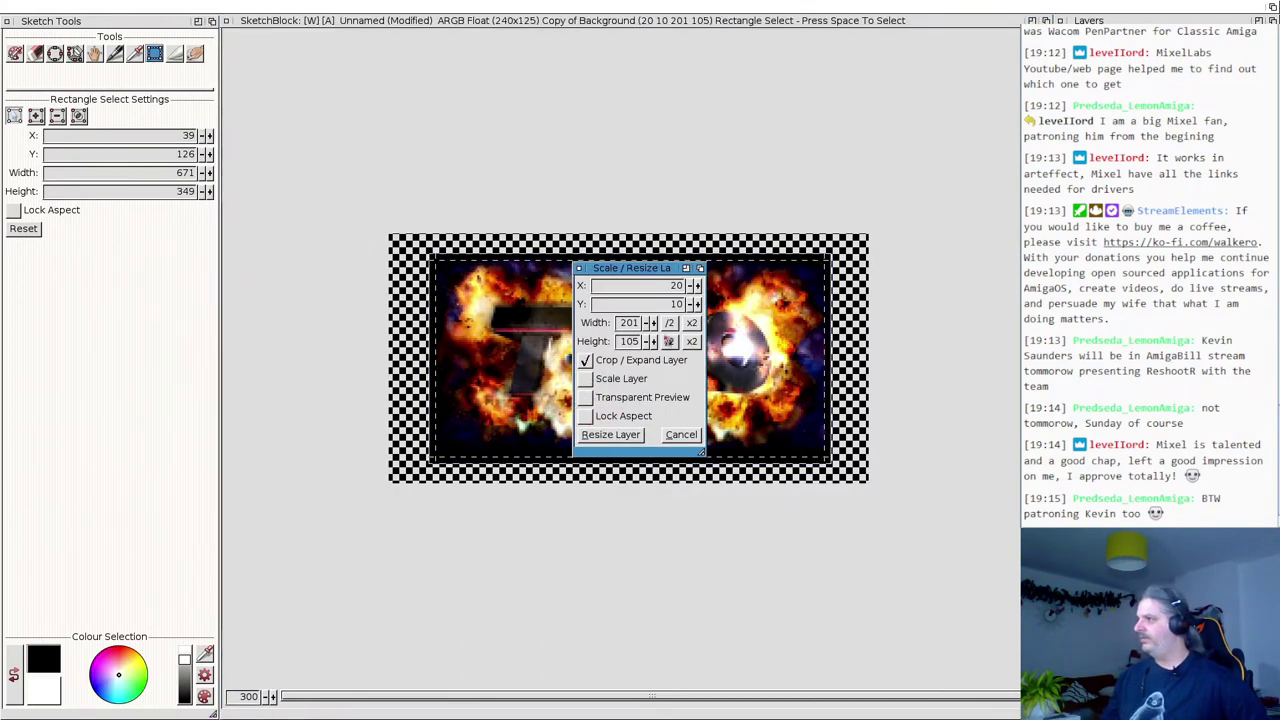
{"action": "left_click", "coordinate": [587, 416]}
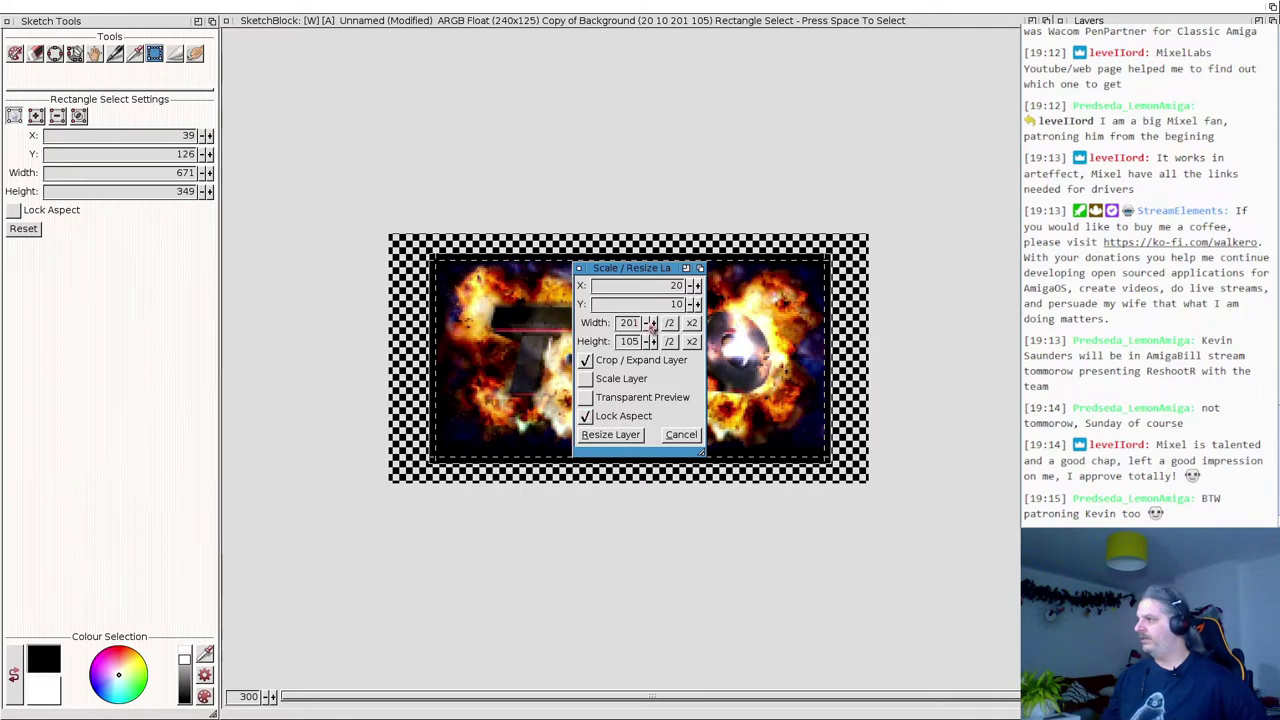
{"action": "double_click", "coordinate": [628, 323]}
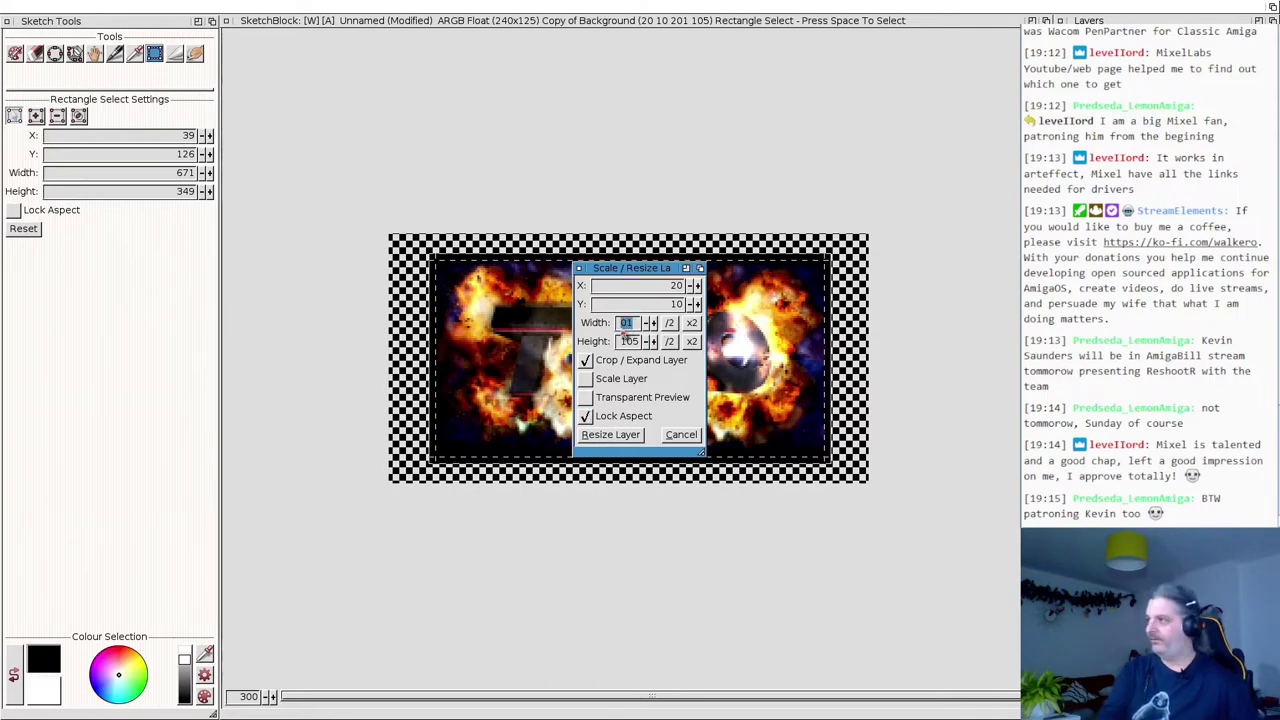
{"action": "type", "text": "240"}
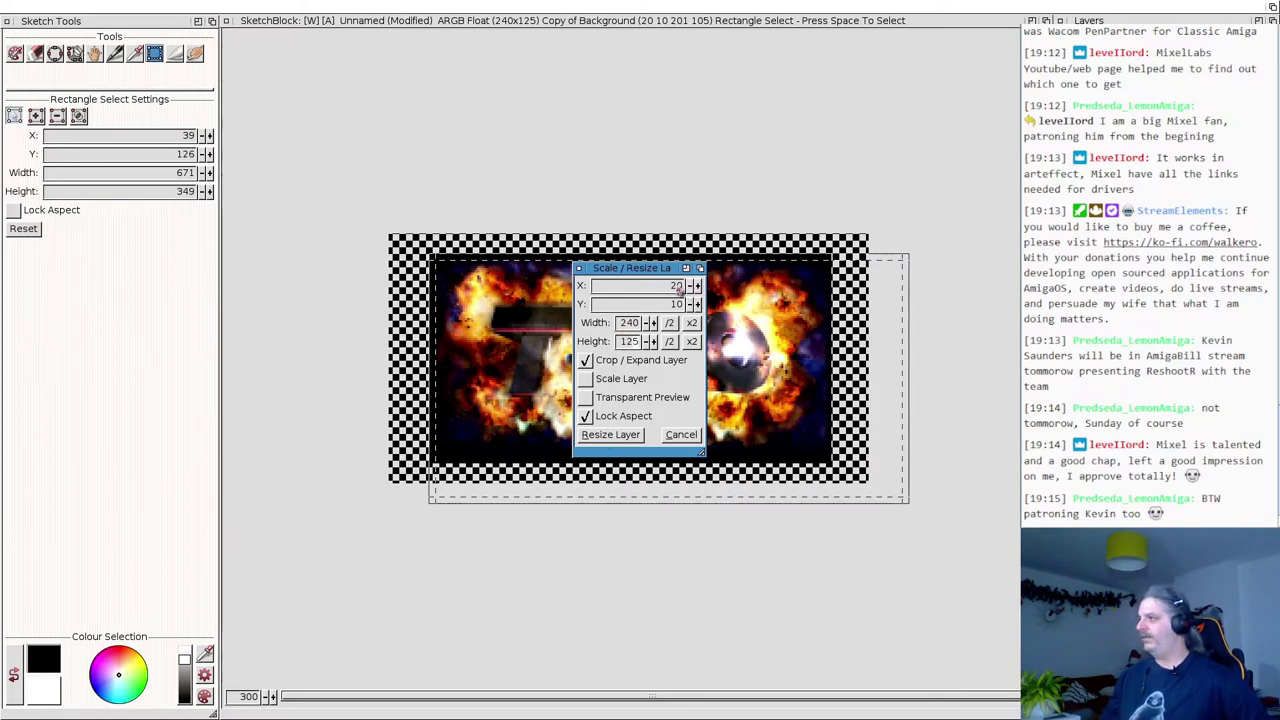
{"action": "mouse_move", "coordinate": [678, 287]}
{"action": "left_mouse_down"}
{"action": "mouse_move", "coordinate": [660, 310]}
{"action": "mouse_move", "coordinate": [680, 312]}
{"action": "left_mouse_up"}
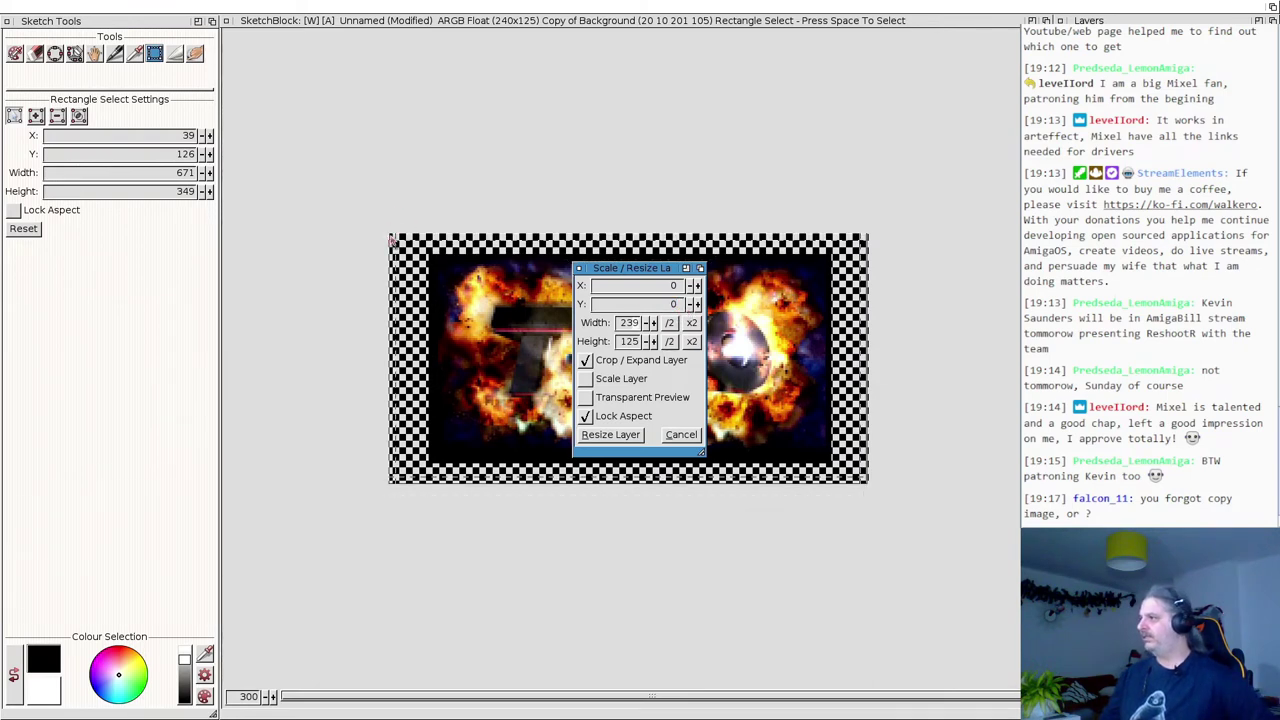
{"action": "left_click", "coordinate": [615, 437]}
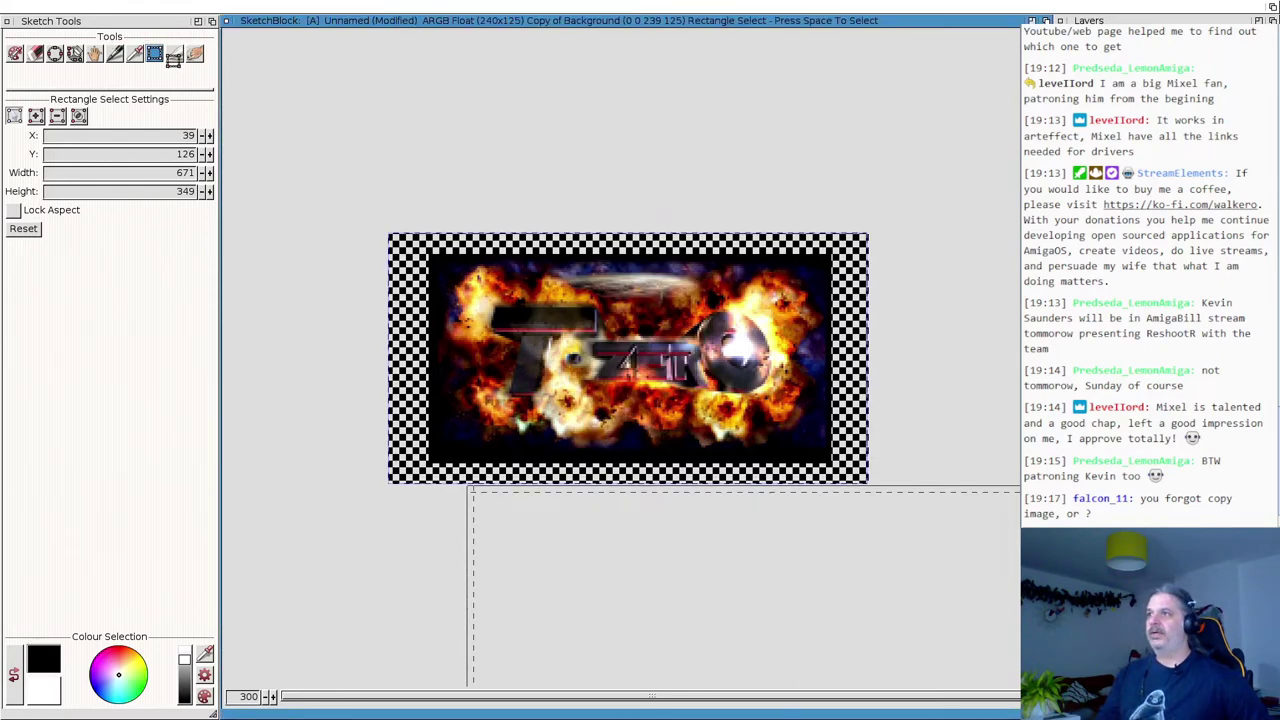
Duplicate the title layer and rename the upper copy as glow.
{"action": "left_click", "coordinate": [94, 53]}
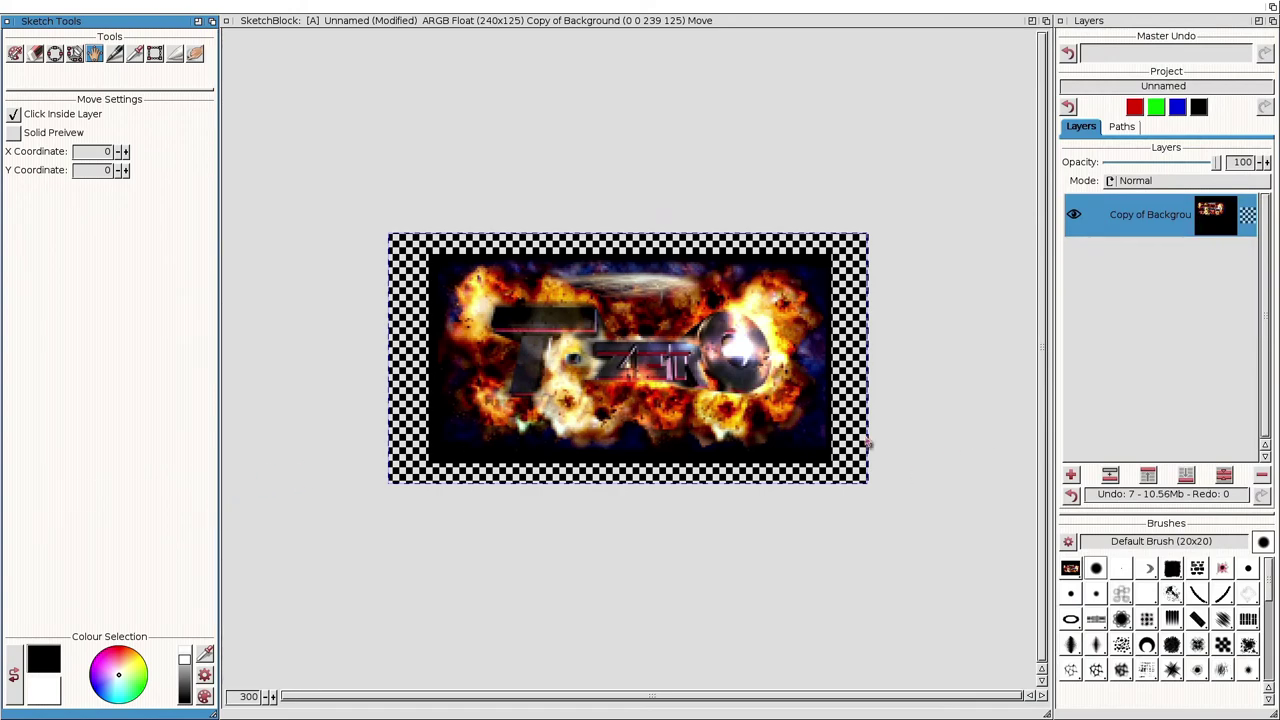
{"action": "left_click", "coordinate": [1110, 477]}
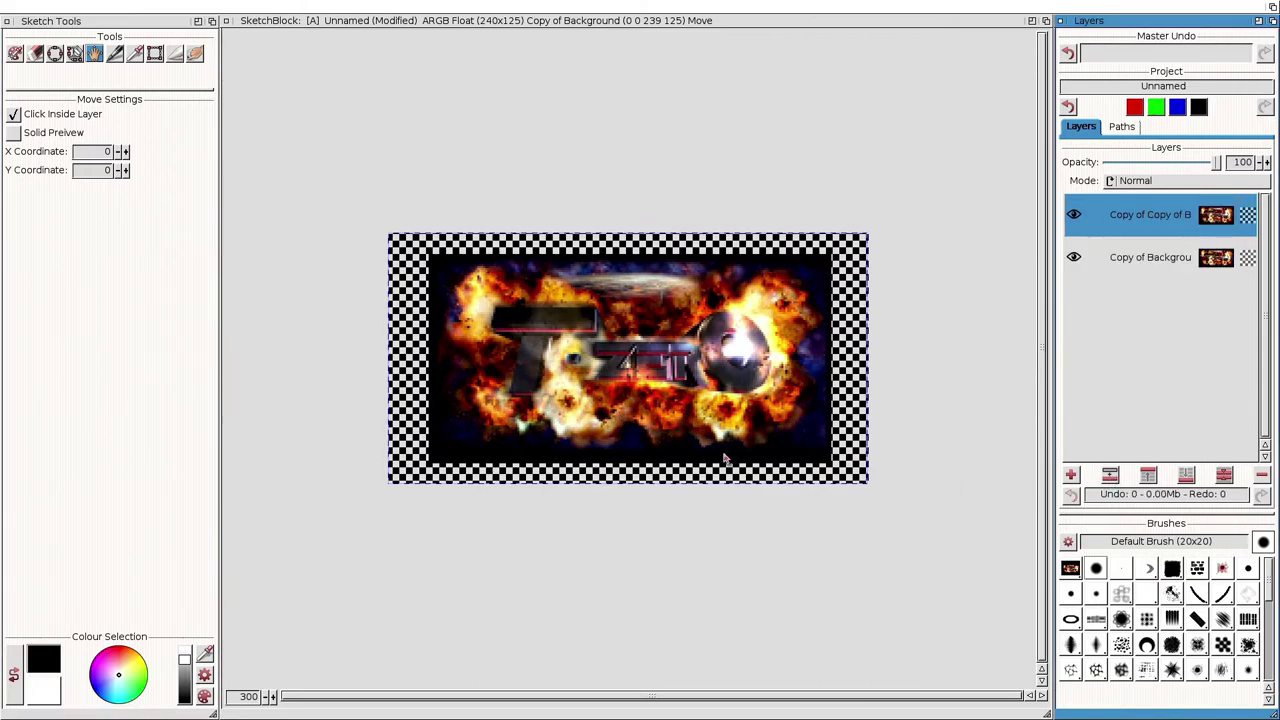
{"action": "left_click", "coordinate": [1156, 218]}
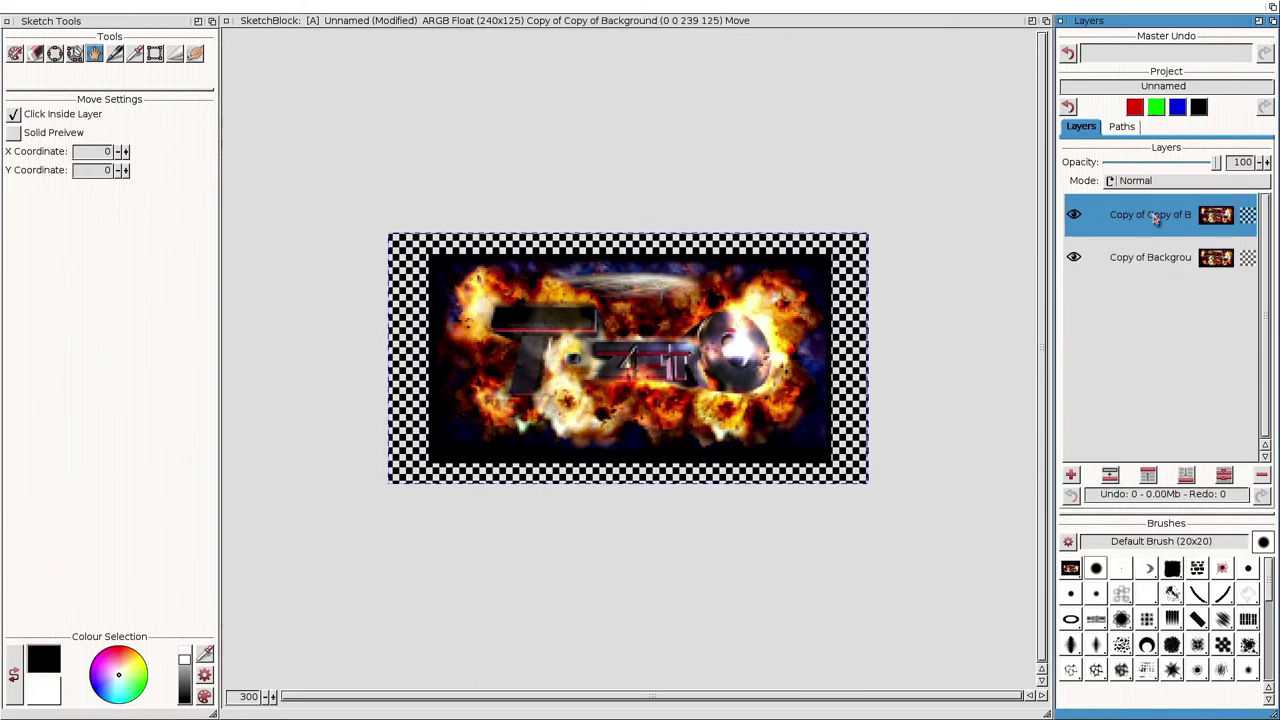
{"action": "double_click", "coordinate": [1156, 216]}
{"action": "key", "text": "ctrl+a"}
{"action": "key", "text": "BackSpace"}
{"action": "type", "text": "glow"}
{"action": "key", "text": "Return"}
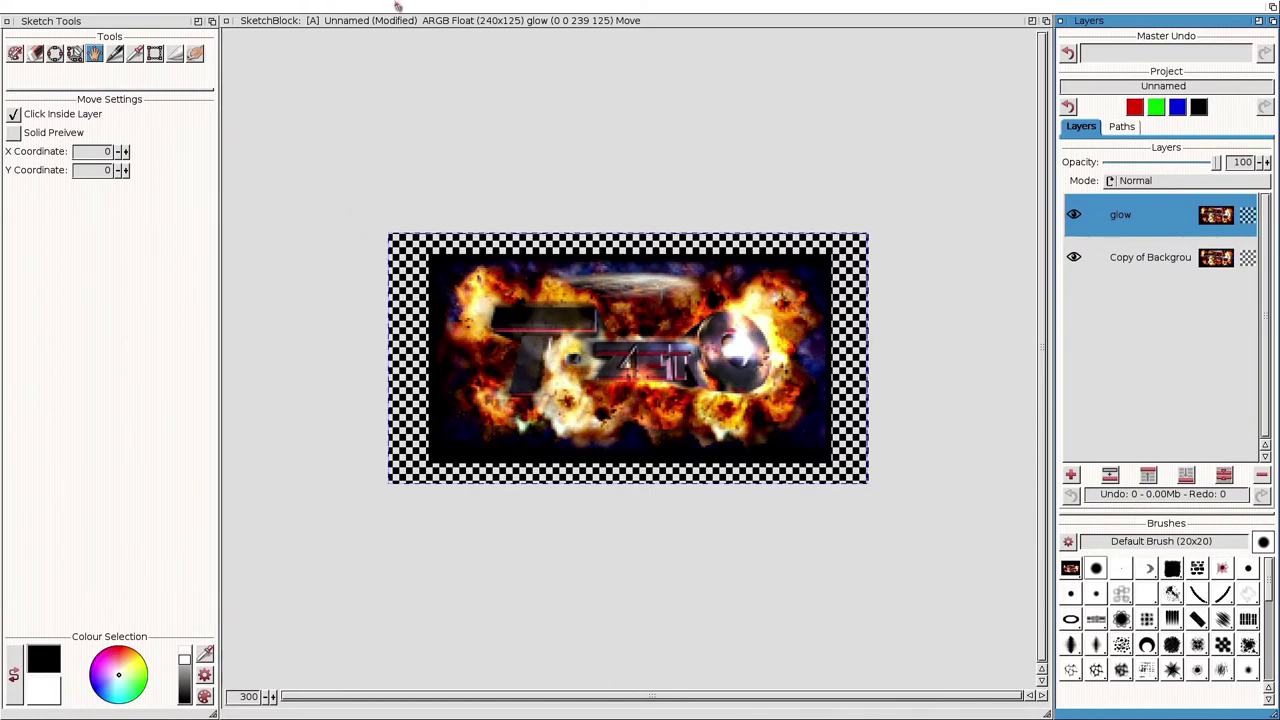
Run the Apply Glow script on the glow layer.
{"action": "left_click", "coordinate": [426, 7]}
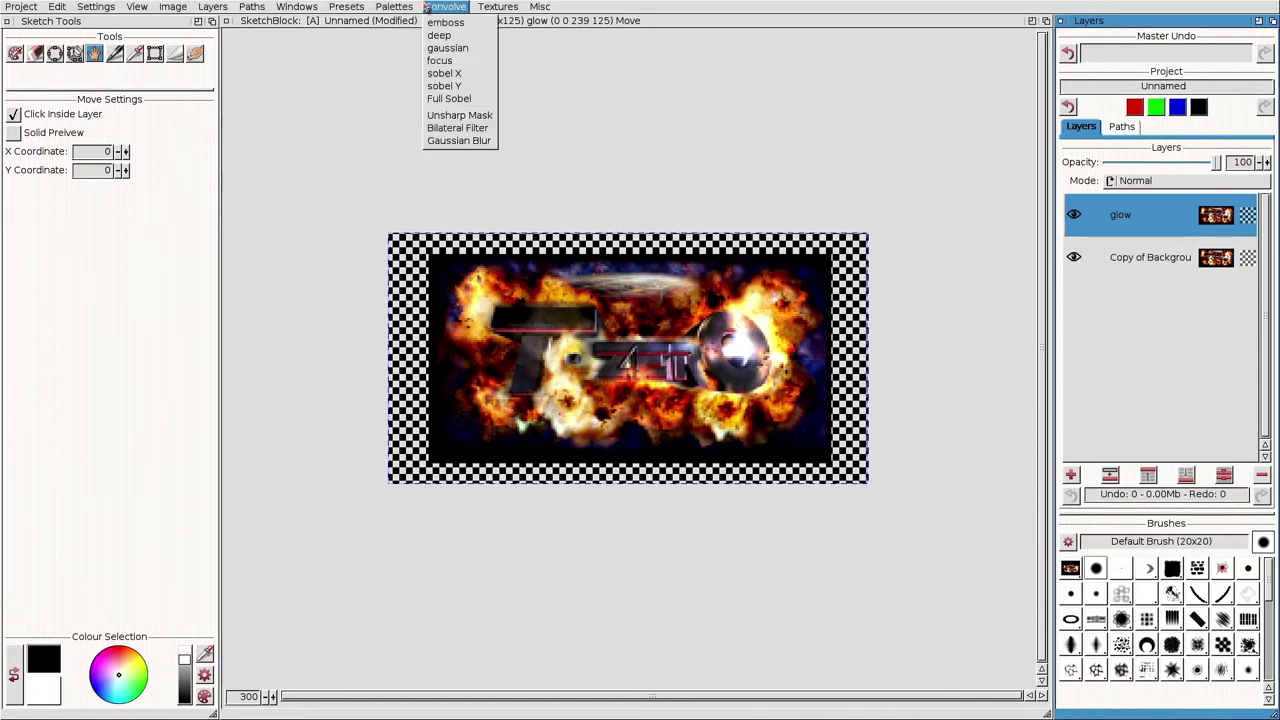
{"action": "mouse_move", "coordinate": [540, 7]}
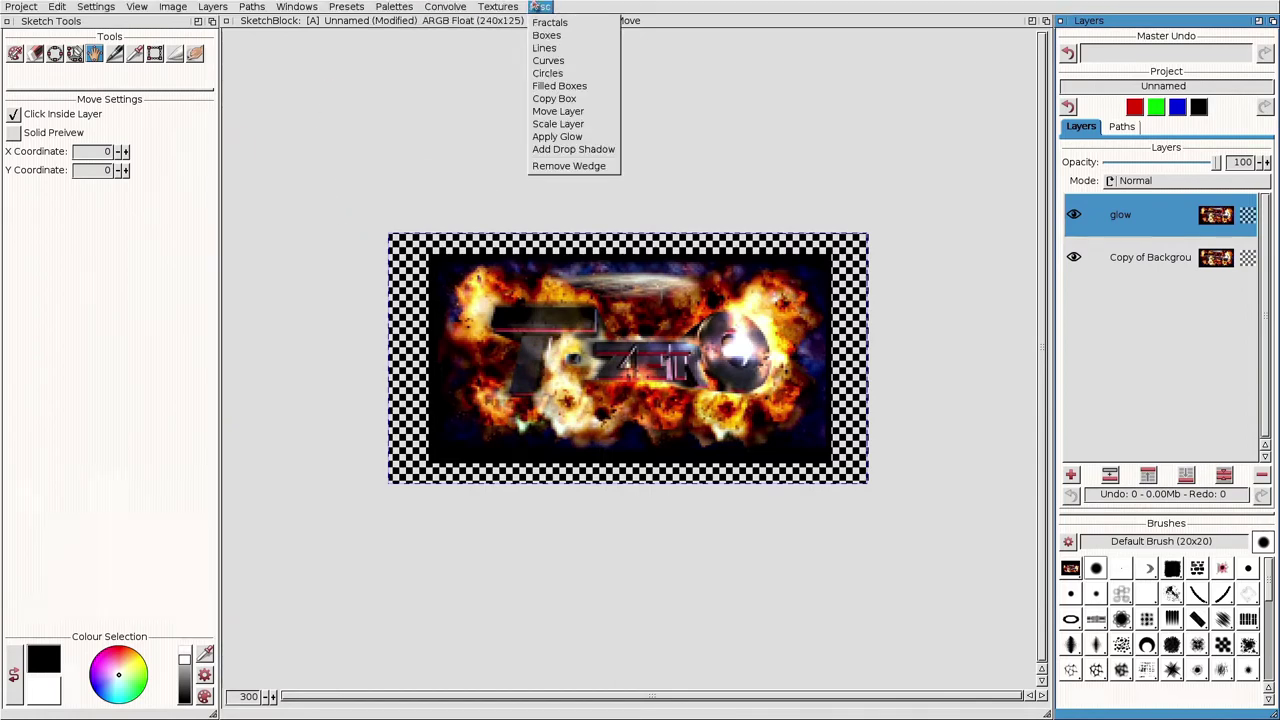
{"action": "left_click", "coordinate": [556, 136]}
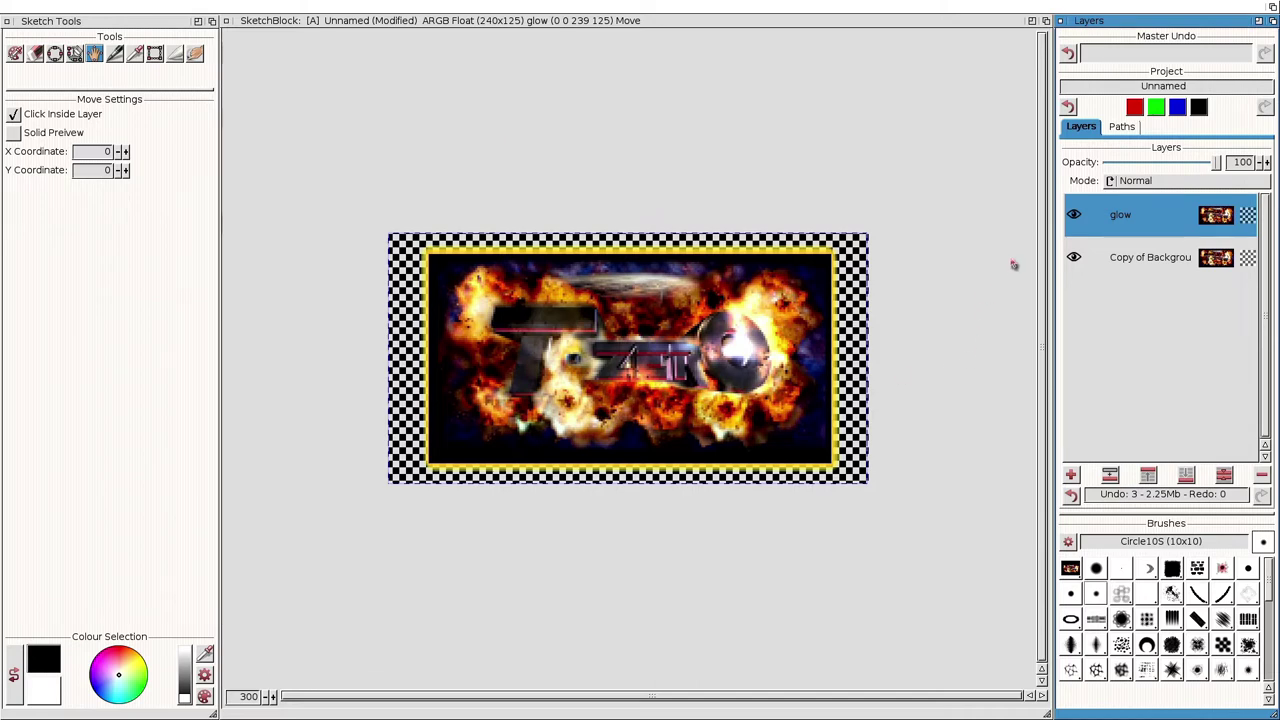
Compare the image with and without the glow layer, and export it in Amiga Icon (INFO) format as RAM:icon.info.
{"action": "left_click", "coordinate": [1074, 216]}
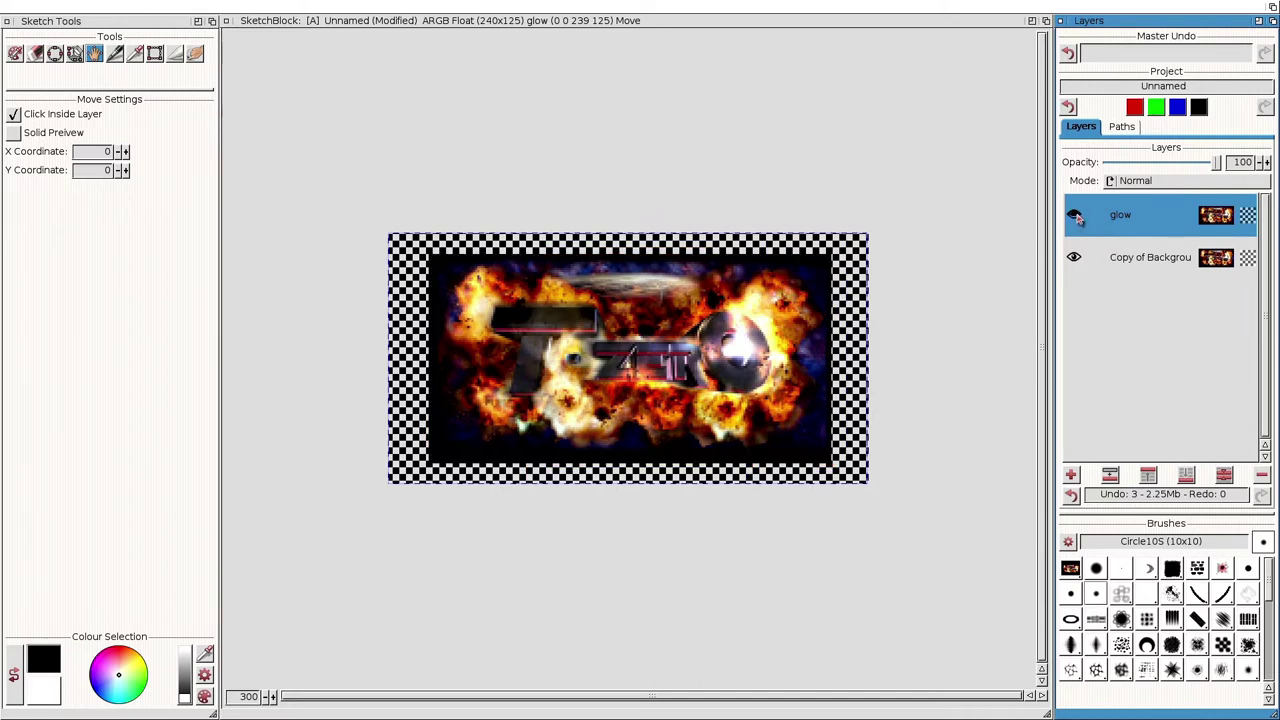
{"action": "left_click", "coordinate": [1075, 217]}
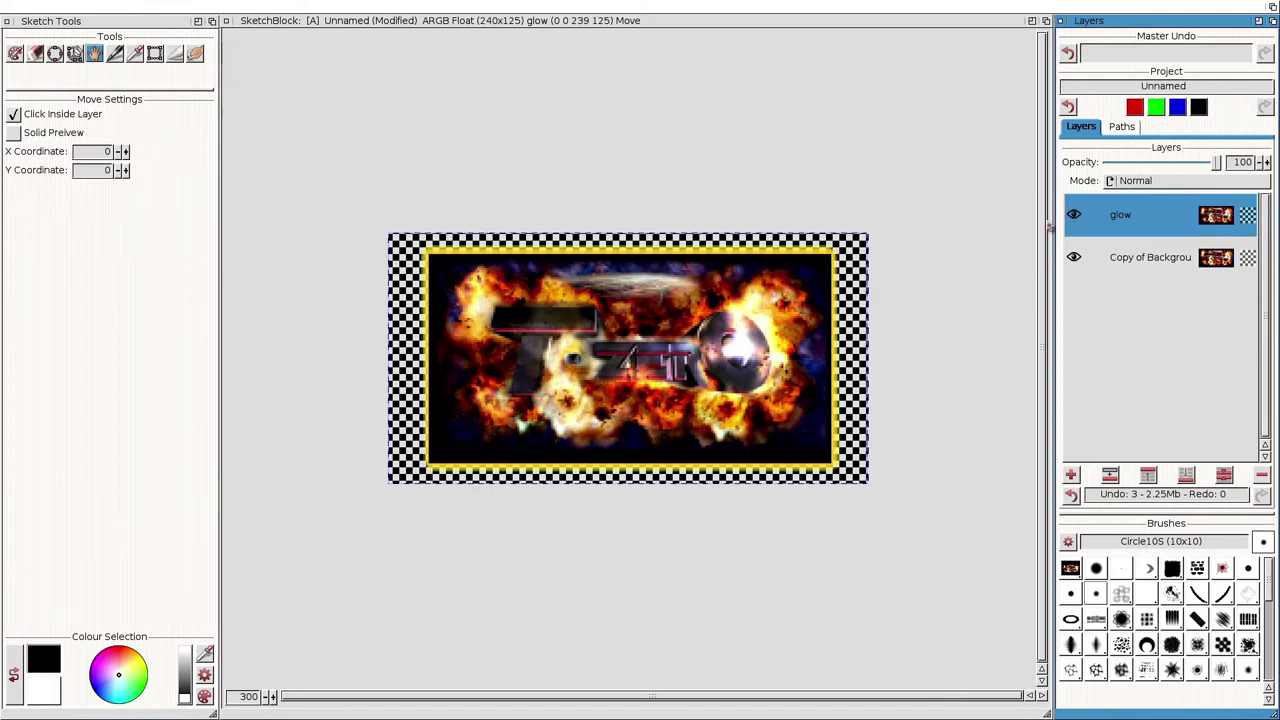
{"action": "left_click", "coordinate": [22, 6]}
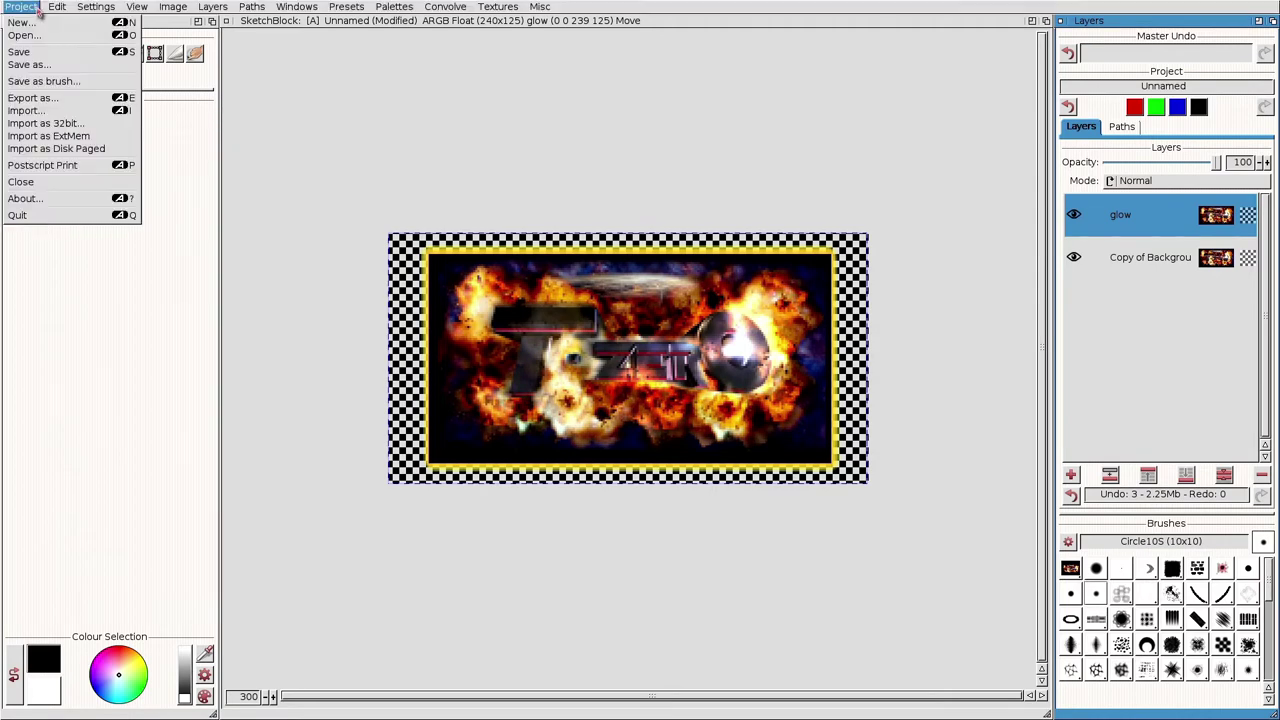
{"action": "left_click", "coordinate": [44, 98]}
{"action": "left_click", "coordinate": [585, 294]}
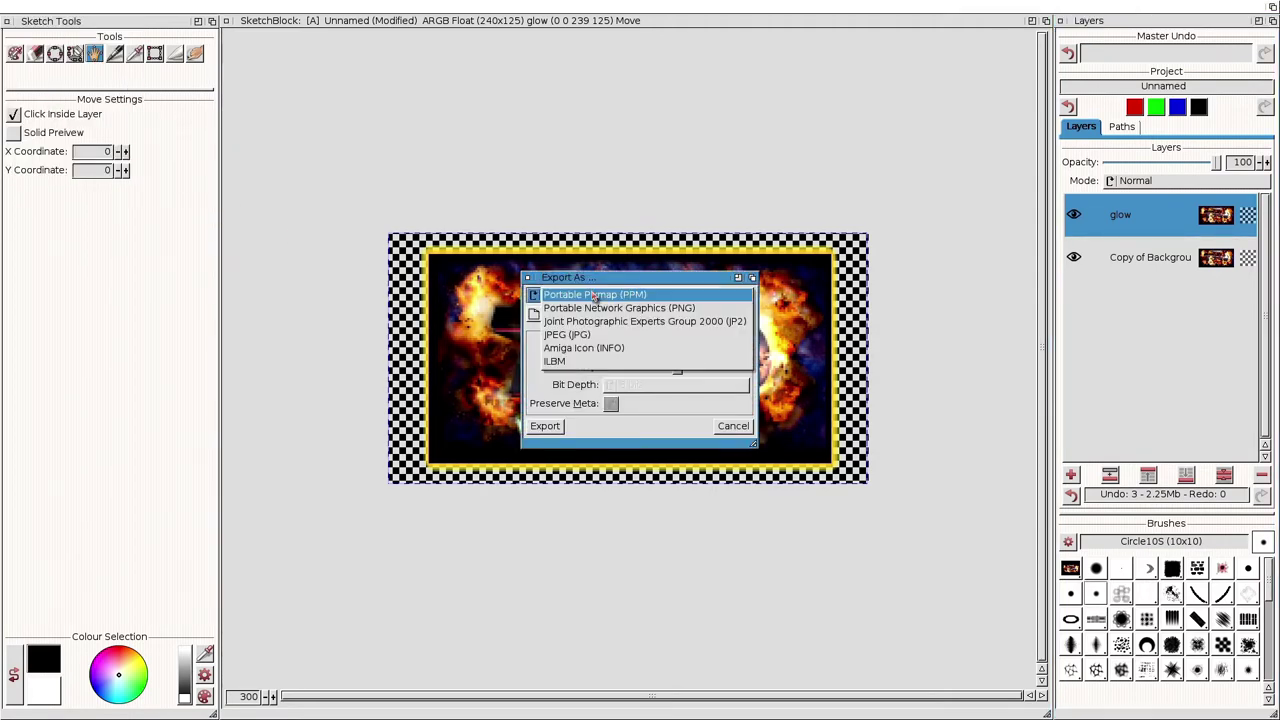
{"action": "left_click", "coordinate": [590, 347]}
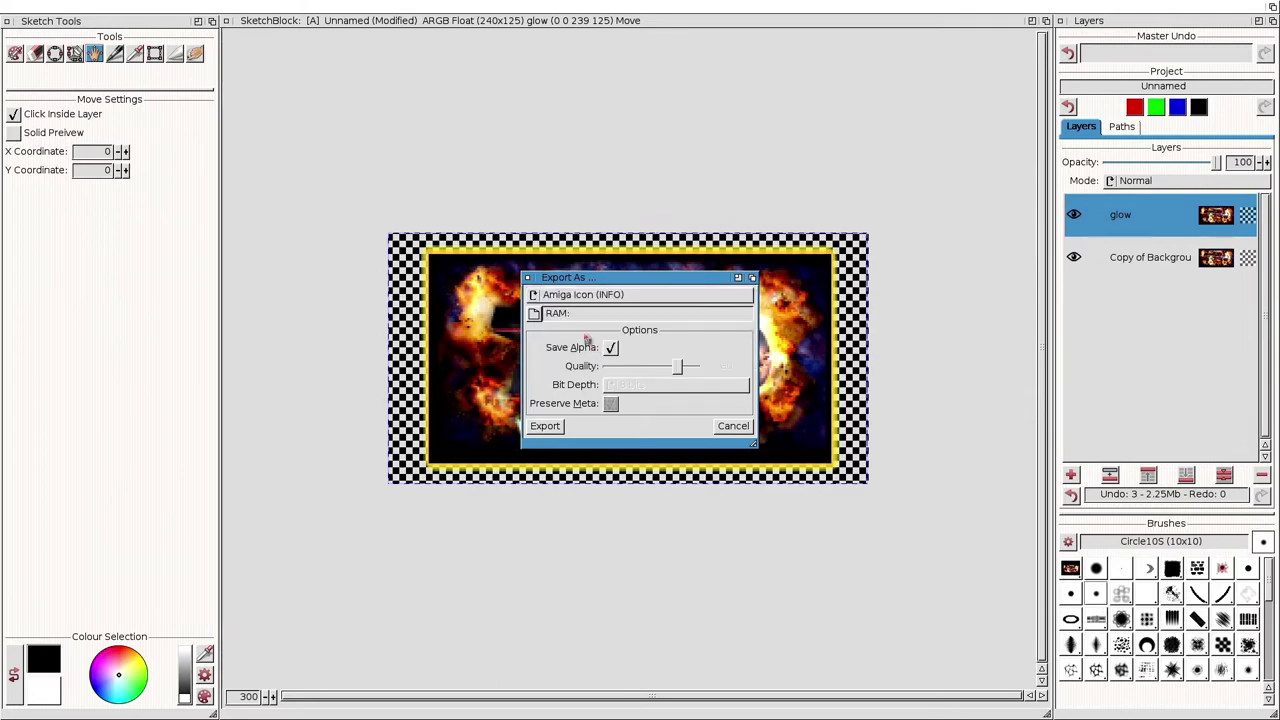
{"action": "left_click", "coordinate": [536, 314]}
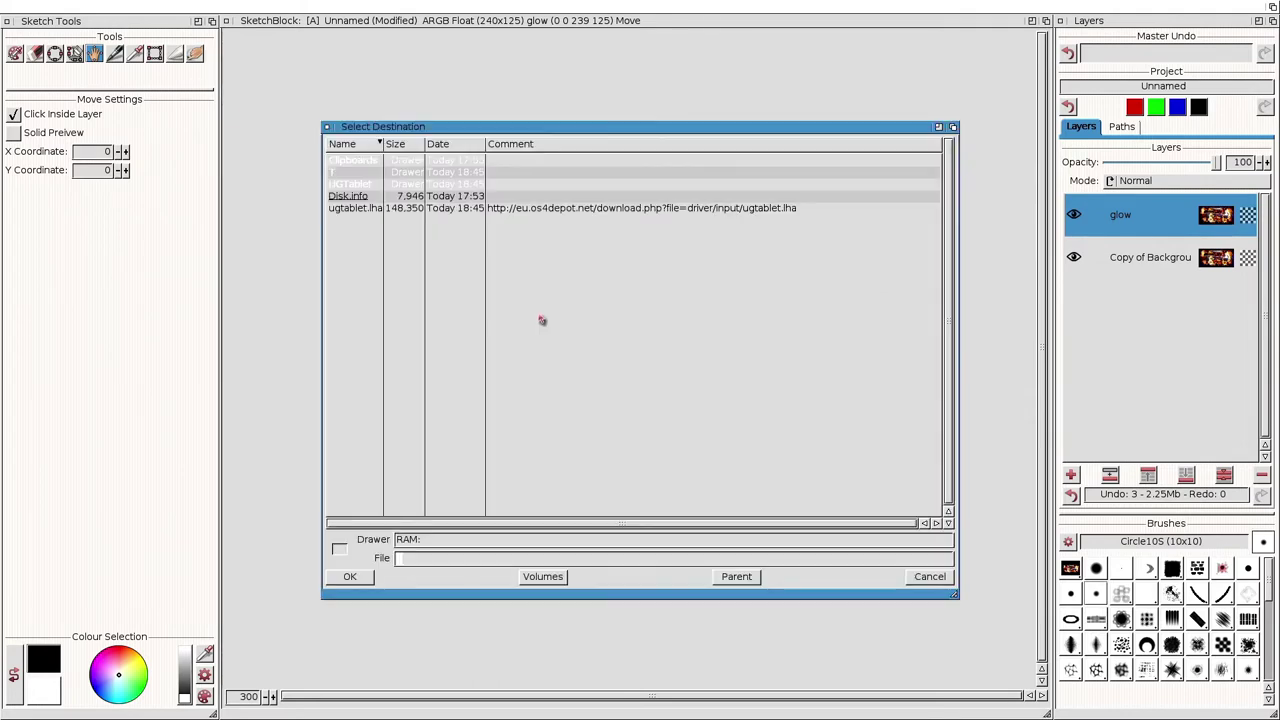
{"action": "left_click", "coordinate": [437, 562]}
{"action": "type", "text": "icon.i"}
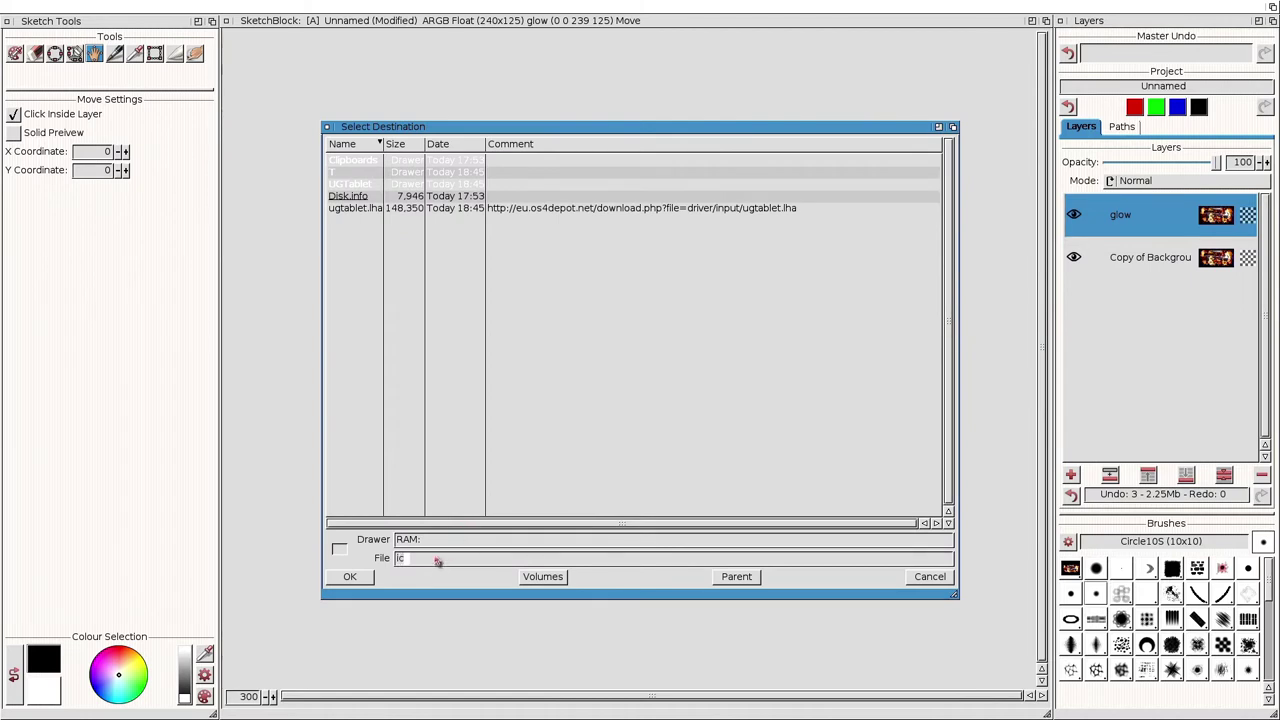
{"action": "type", "text": "nfo"}
{"action": "key", "text": "Return"}
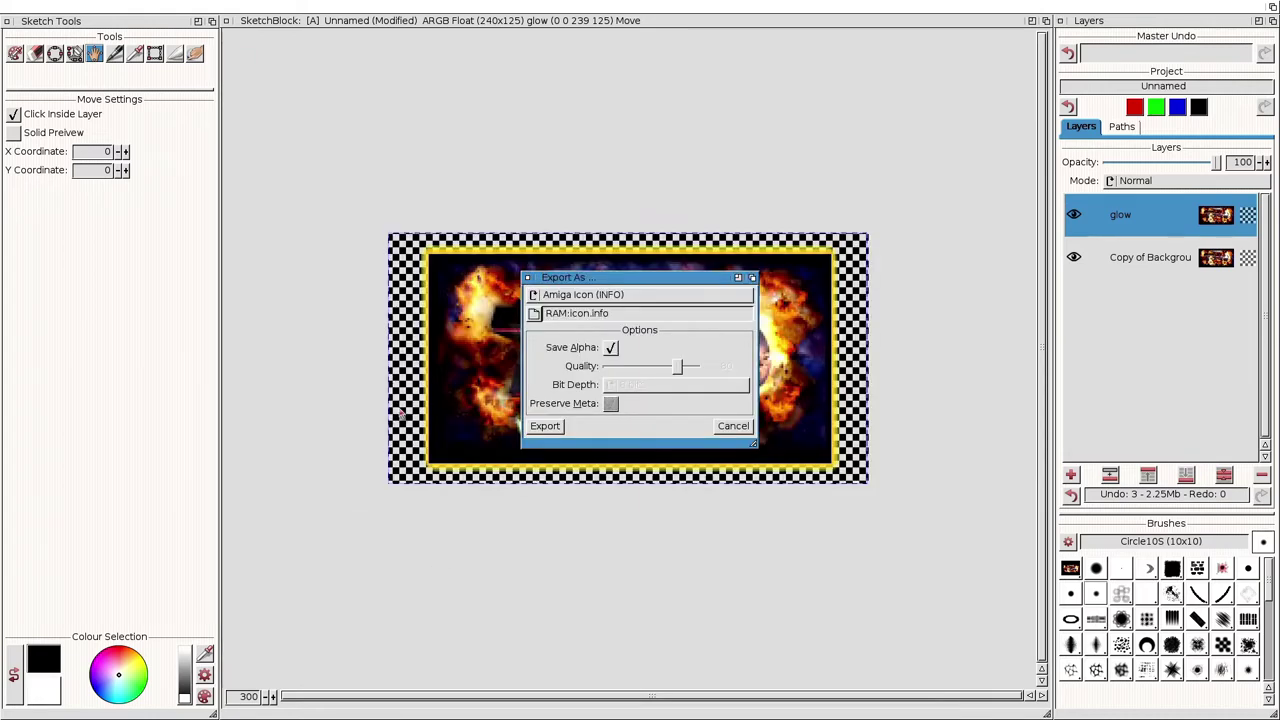
{"action": "left_click", "coordinate": [545, 426]}
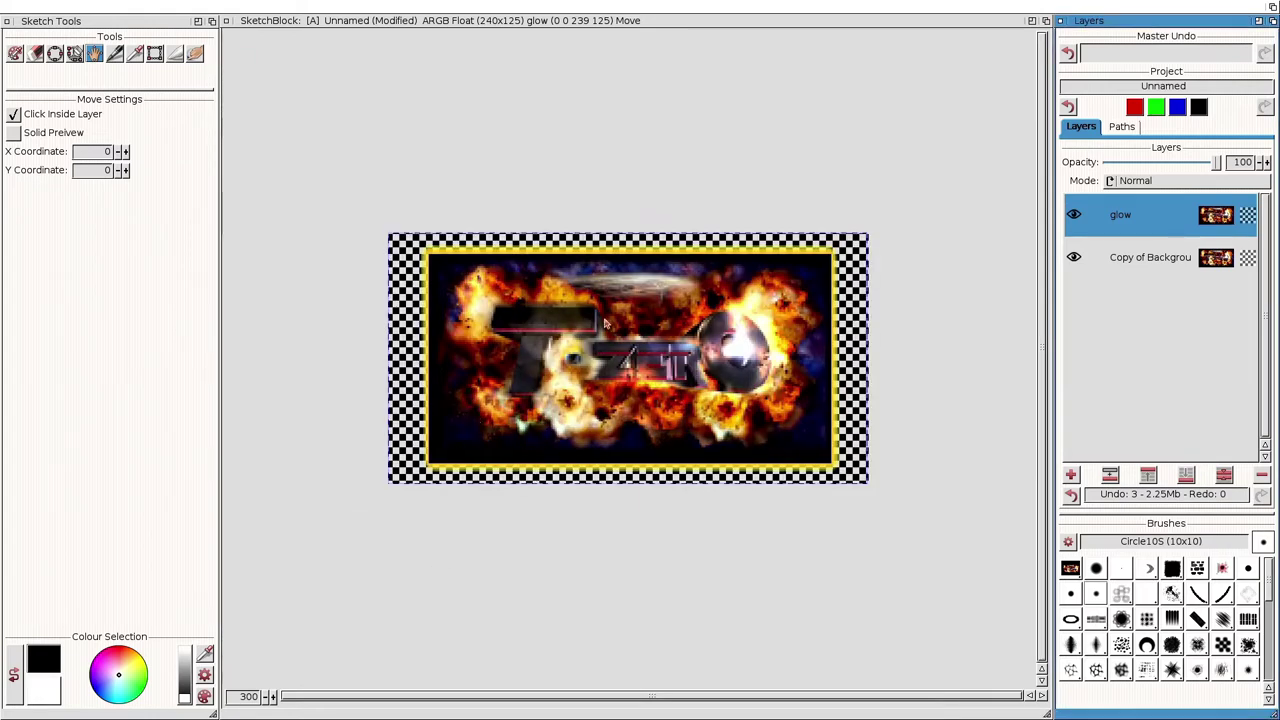
Switch to Workbench, close the SketchBlock output window and open the RAM Disk to check the exported icon.info.
{"action": "left_click", "coordinate": [1272, 7]}
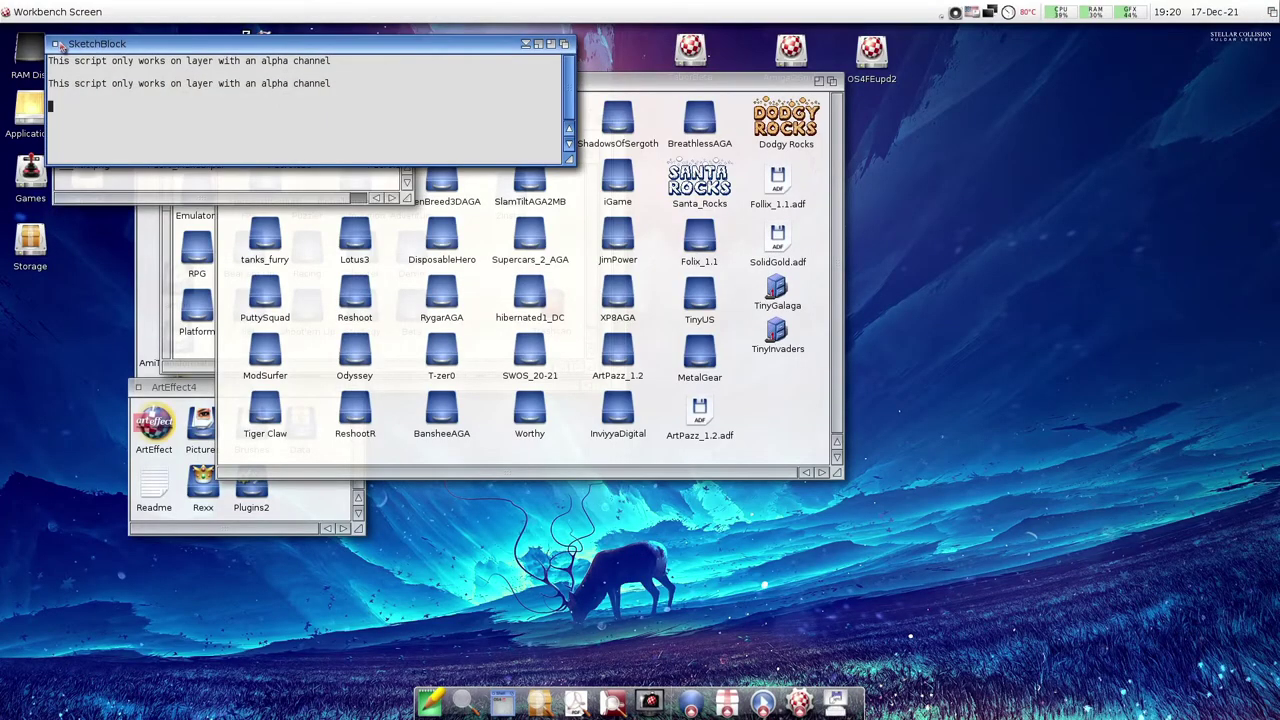
{"action": "left_click", "coordinate": [55, 44]}
{"action": "double_click", "coordinate": [33, 52]}
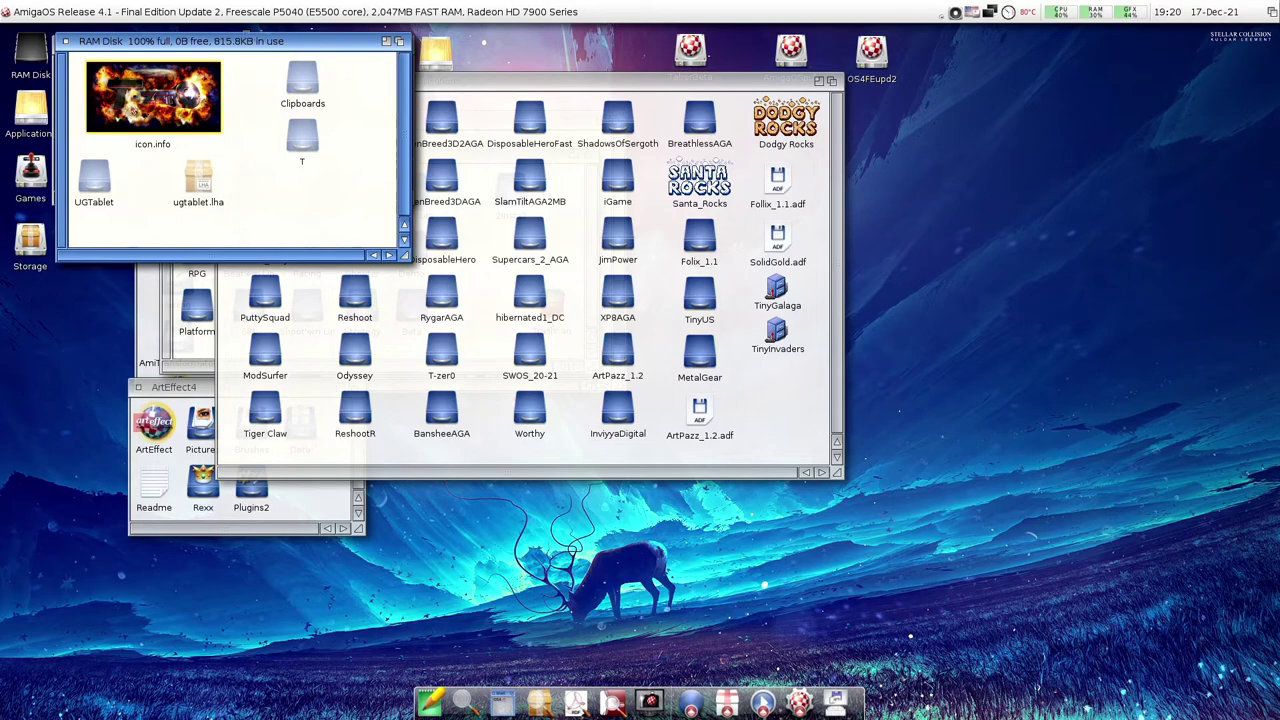
{"action": "left_click", "coordinate": [253, 146]}
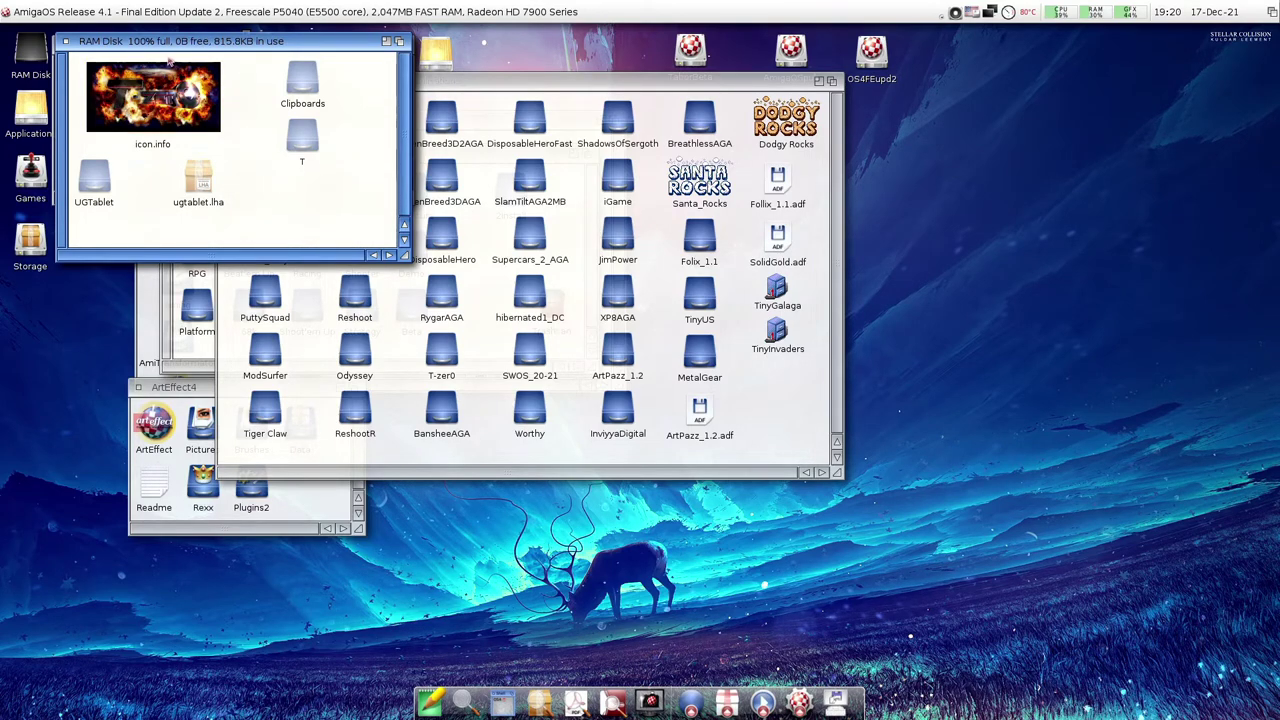
Replace the icon image of the T-zer0 project file with the one from icon.info and save its icon information.
{"action": "left_click_drag", "start_coordinate": [170, 60], "coordinate": [406, 126]}
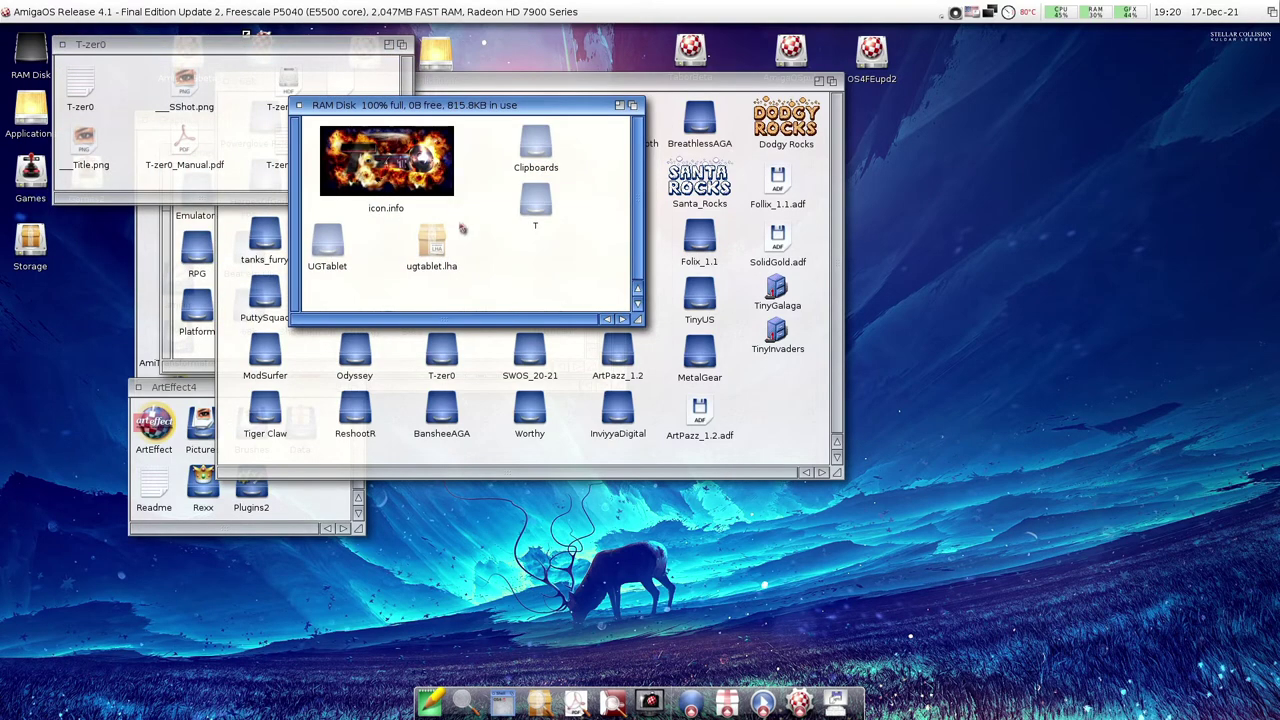
{"action": "left_click", "coordinate": [83, 92]}
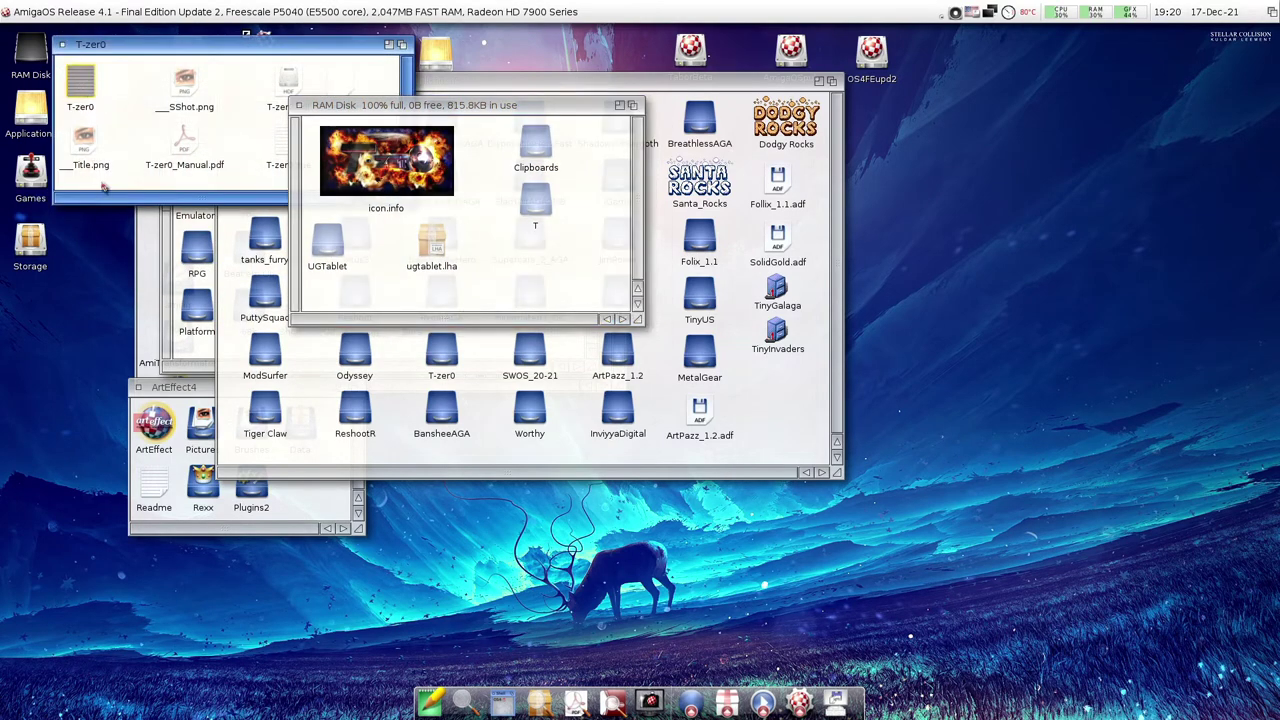
{"action": "key", "text": "super+i"}
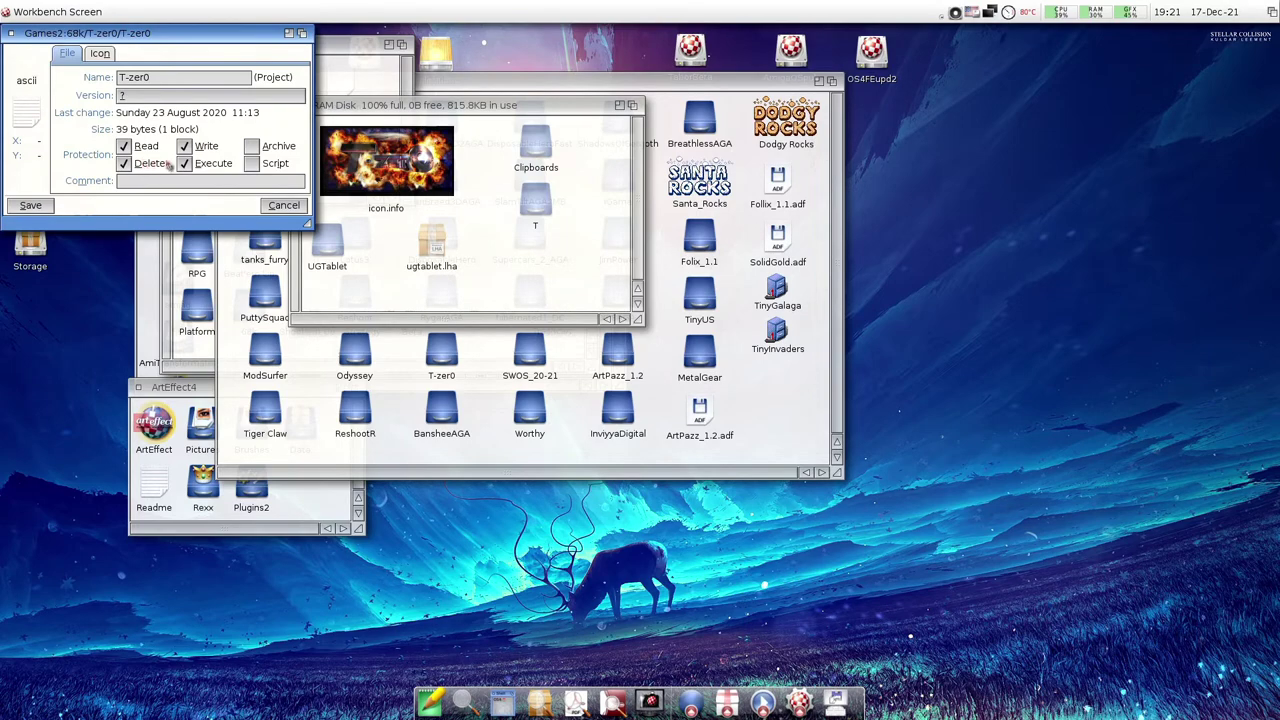
{"action": "left_click_drag", "start_coordinate": [395, 170], "coordinate": [55, 100]}
{"action": "left_click", "coordinate": [33, 205]}
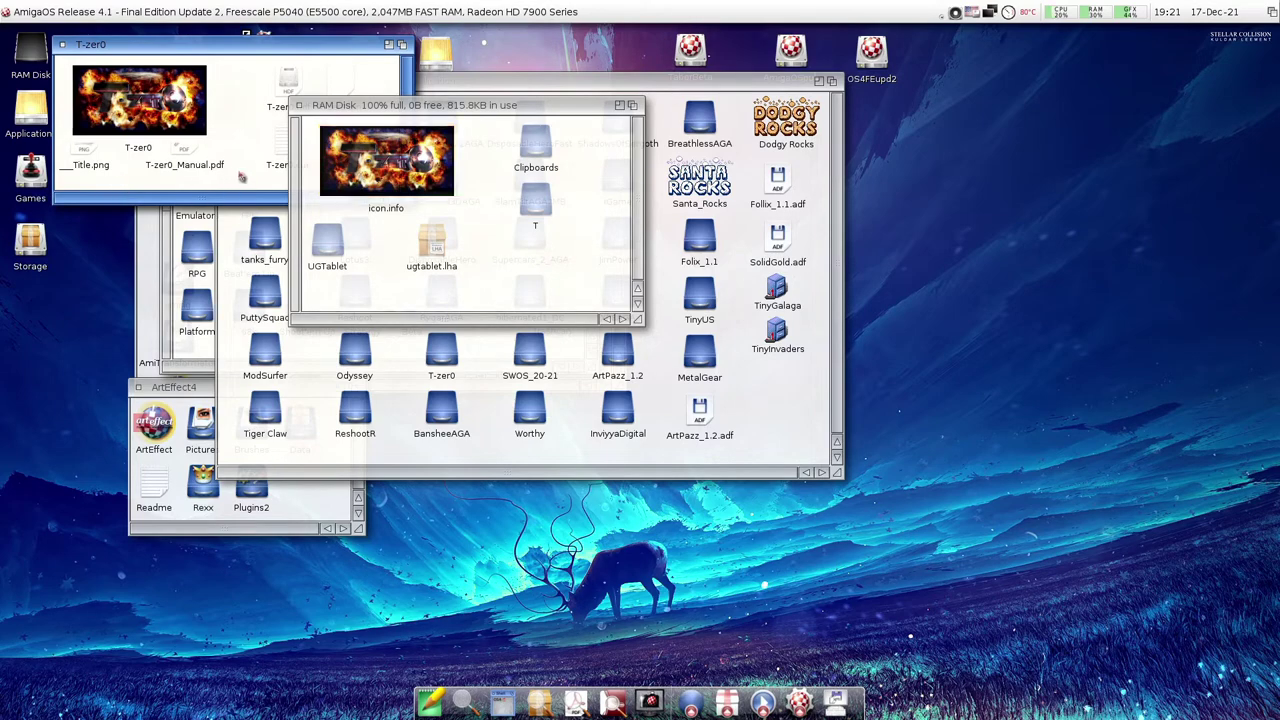
Show only the items that have icons in the T-zer0 drawer and reposition its window on the desktop.
{"action": "left_click", "coordinate": [238, 180]}
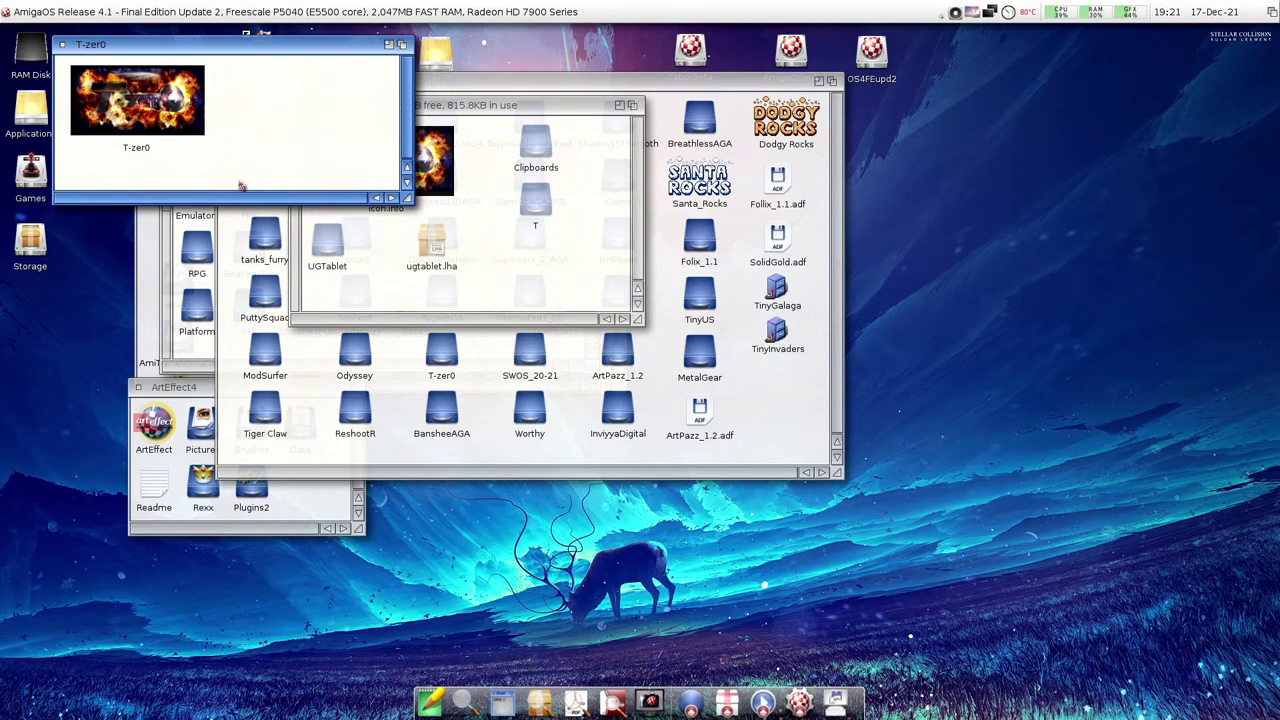
{"action": "left_click_drag", "start_coordinate": [194, 58], "coordinate": [287, 93]}
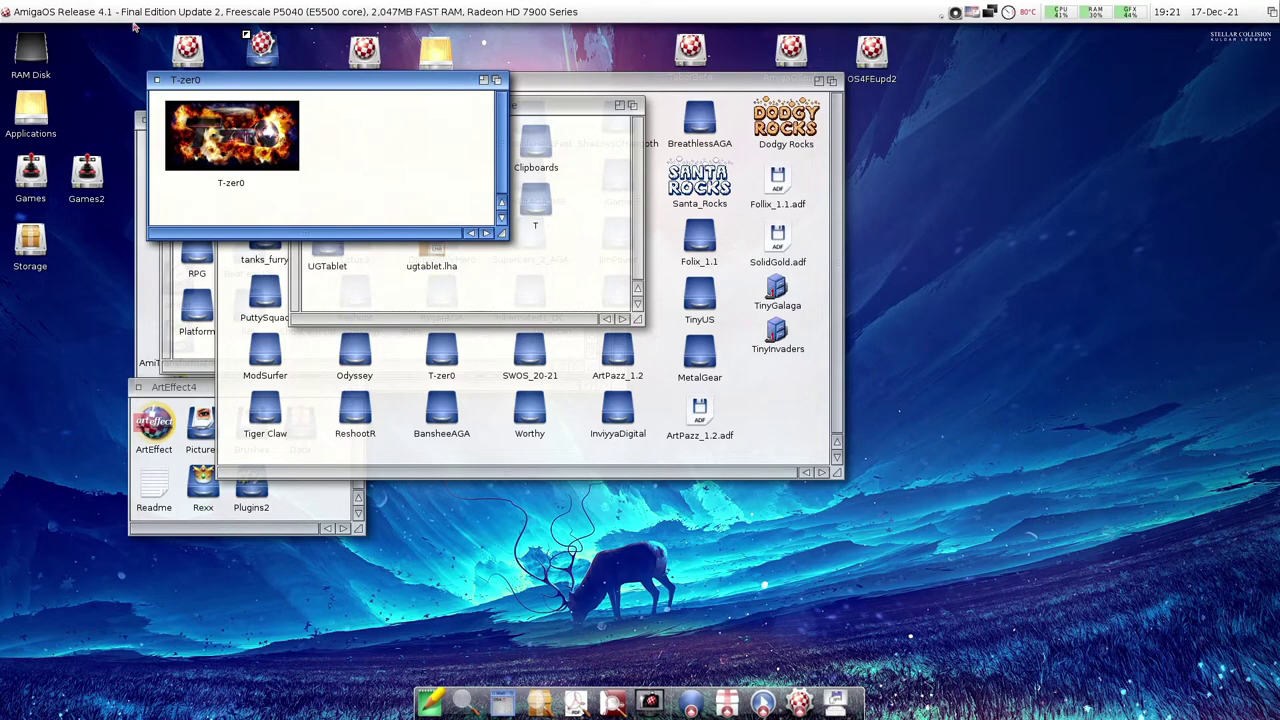
{"action": "right_click", "coordinate": [82, 133]}
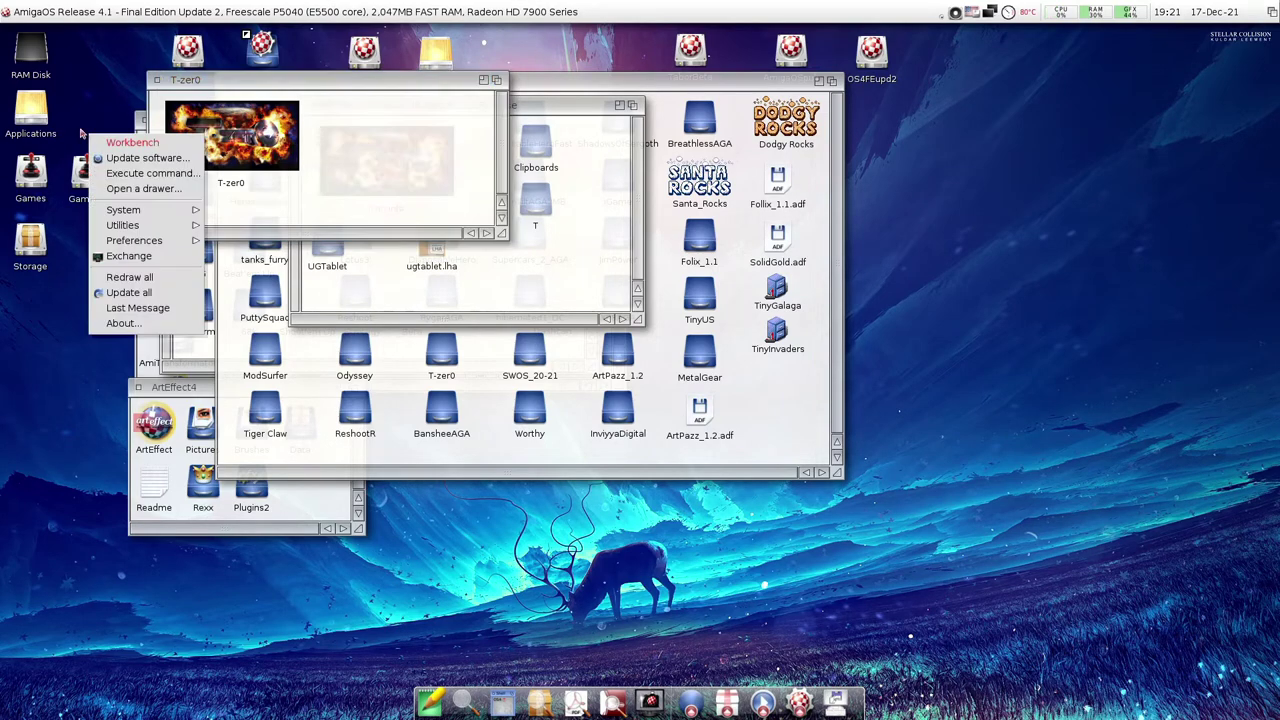
{"action": "right_click", "coordinate": [98, 12]}
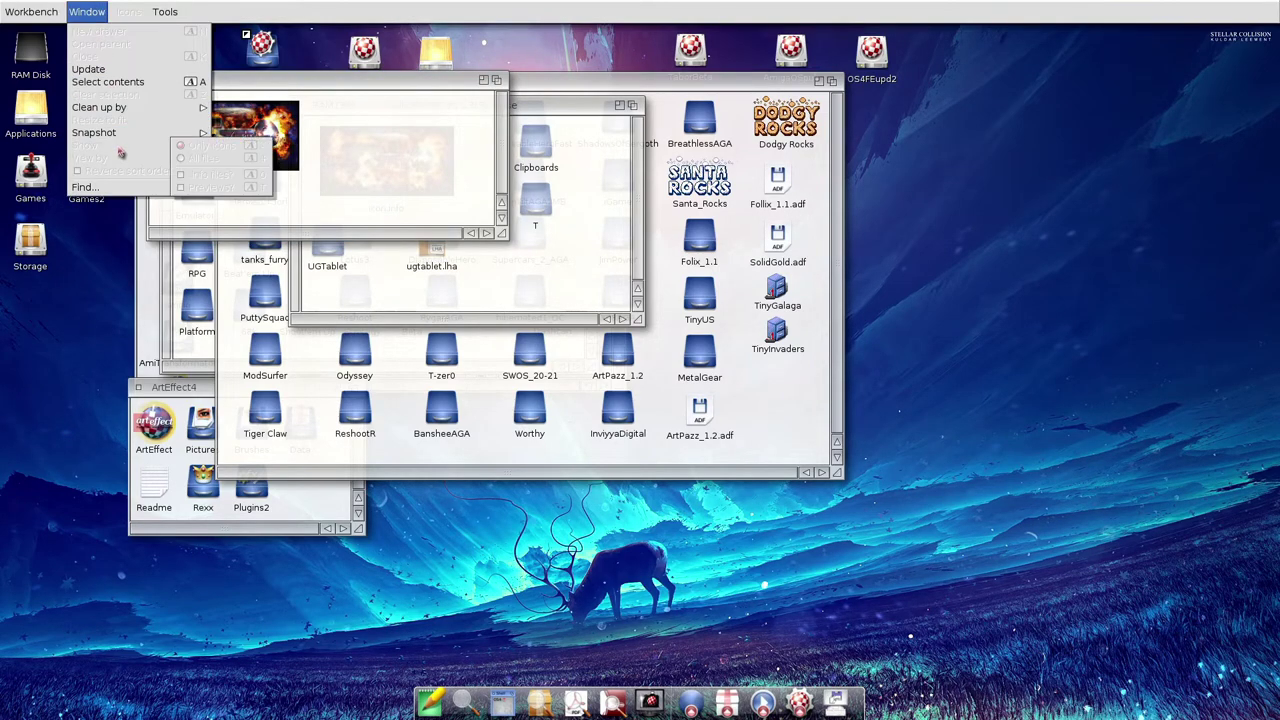
{"action": "mouse_move", "coordinate": [152, 107]}
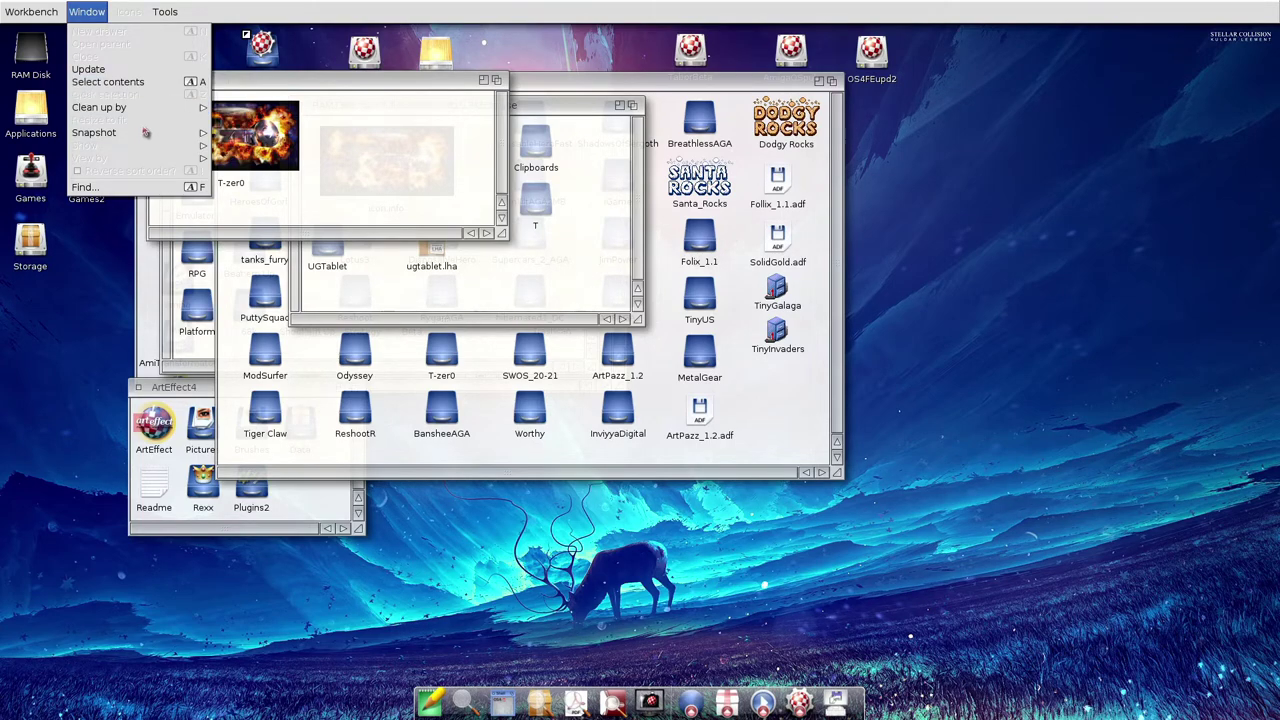
{"action": "left_click", "coordinate": [190, 148]}
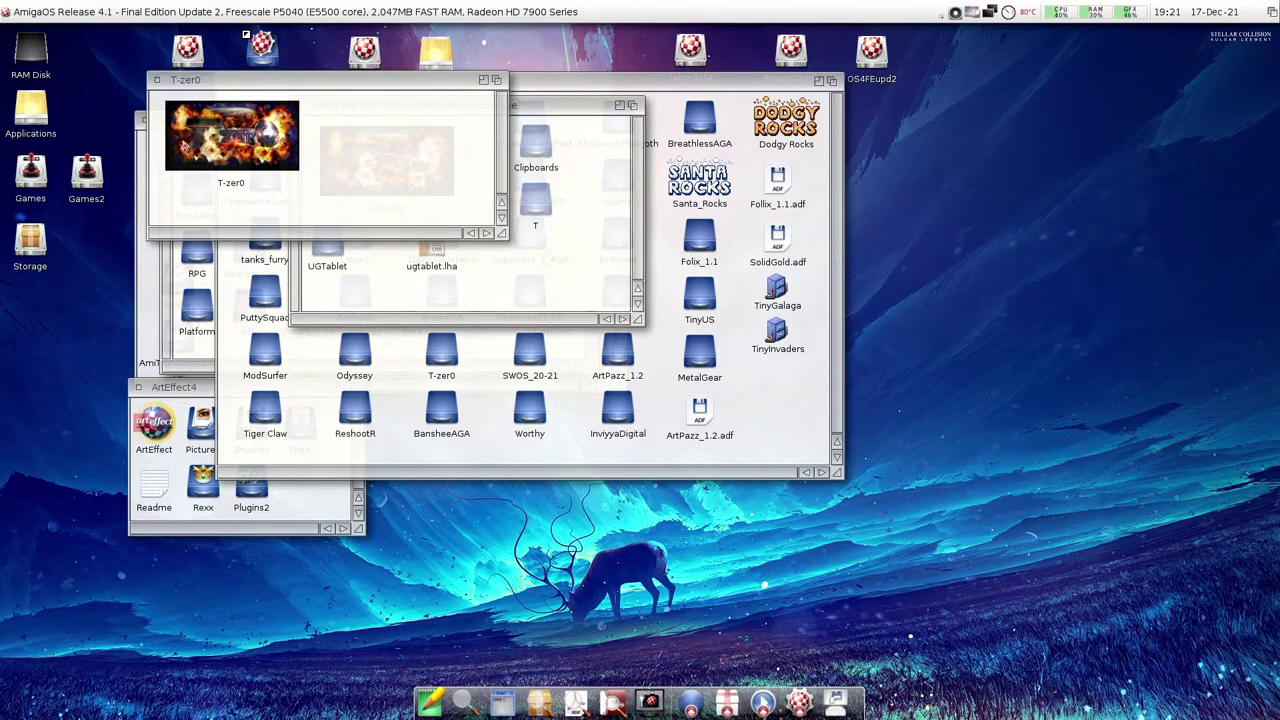
Resize the T-zer0 drawer window to fit its contents, snapshot everything in it and close it.
{"action": "left_click", "coordinate": [346, 170]}
{"action": "right_click", "coordinate": [118, 63]}
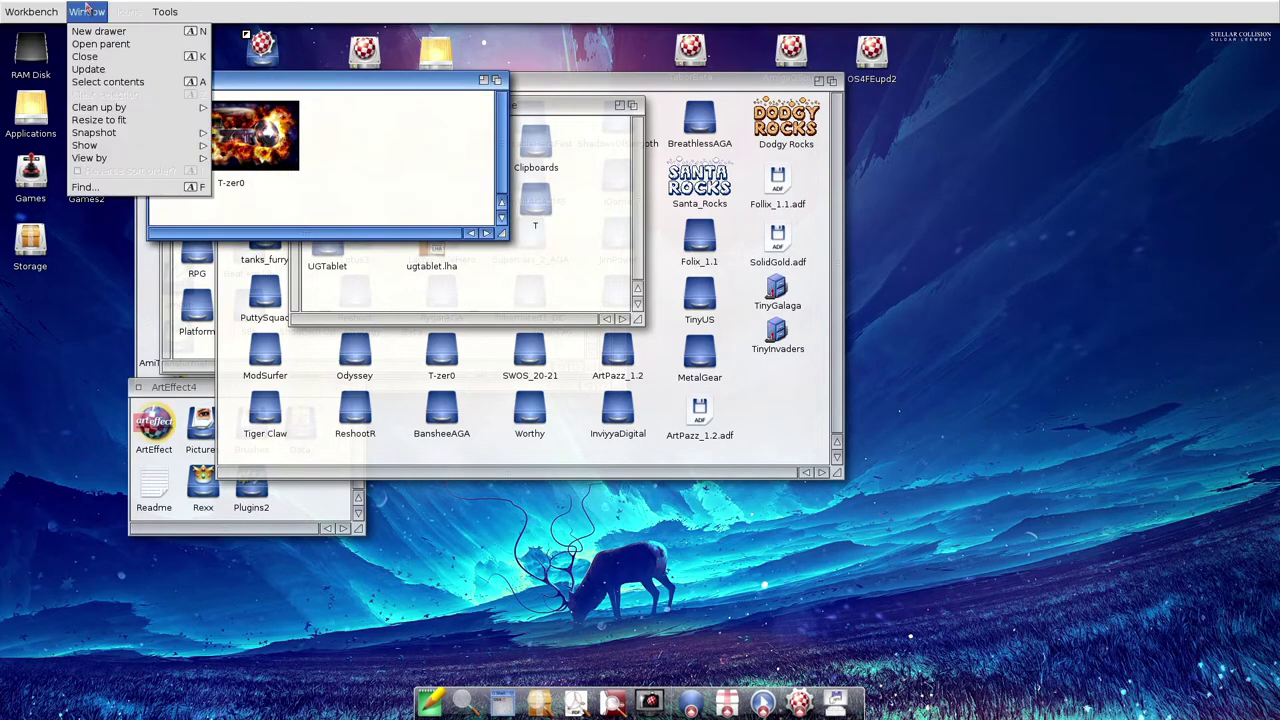
{"action": "left_click", "coordinate": [110, 122]}
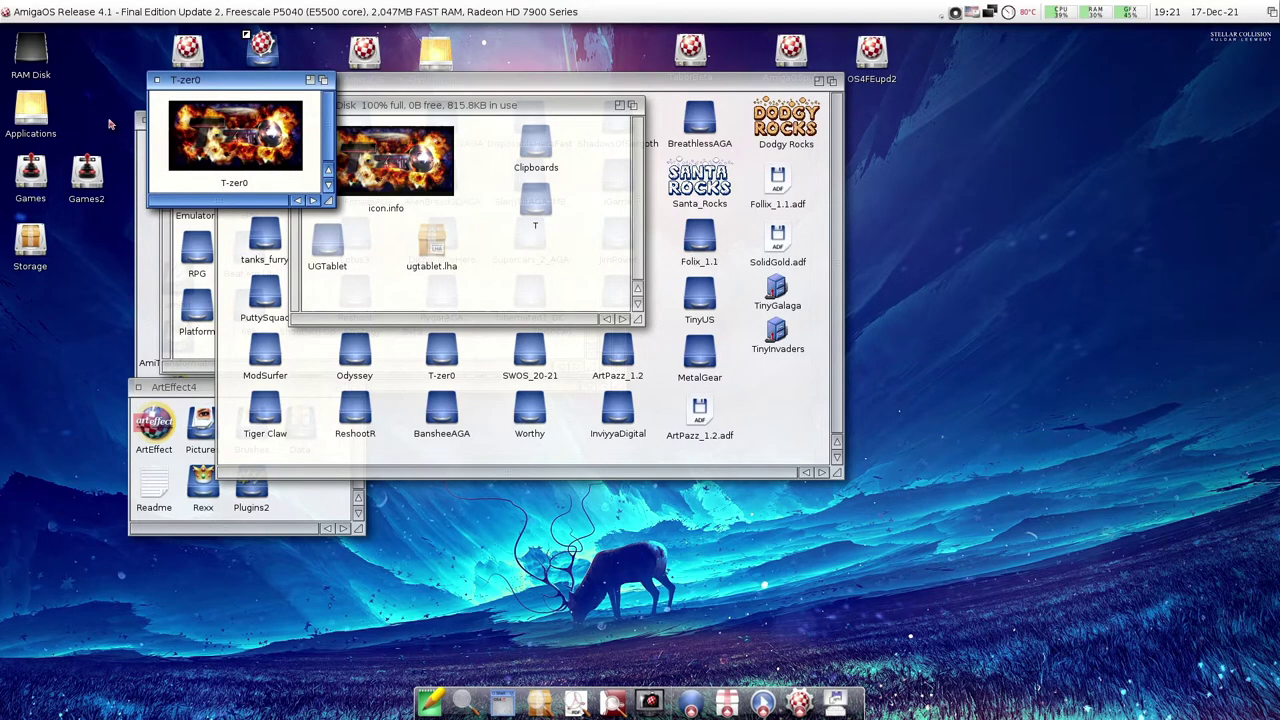
{"action": "right_click", "coordinate": [88, 14]}
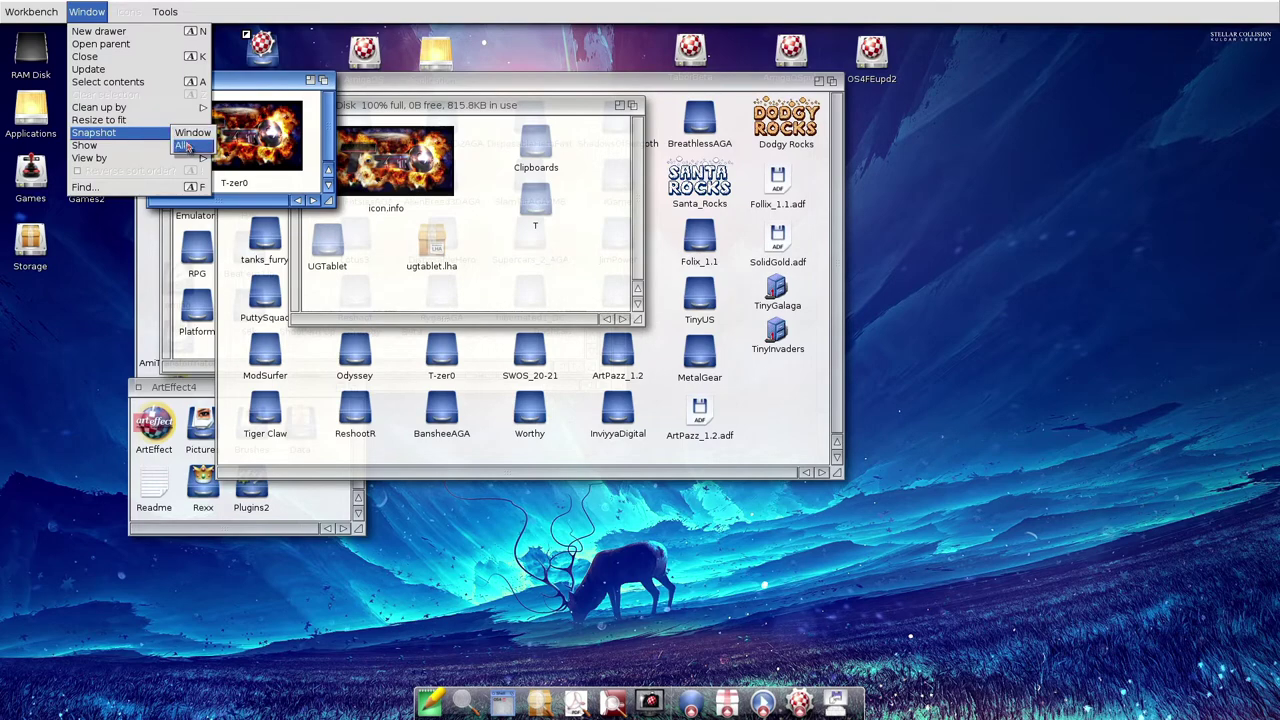
{"action": "left_click", "coordinate": [184, 147]}
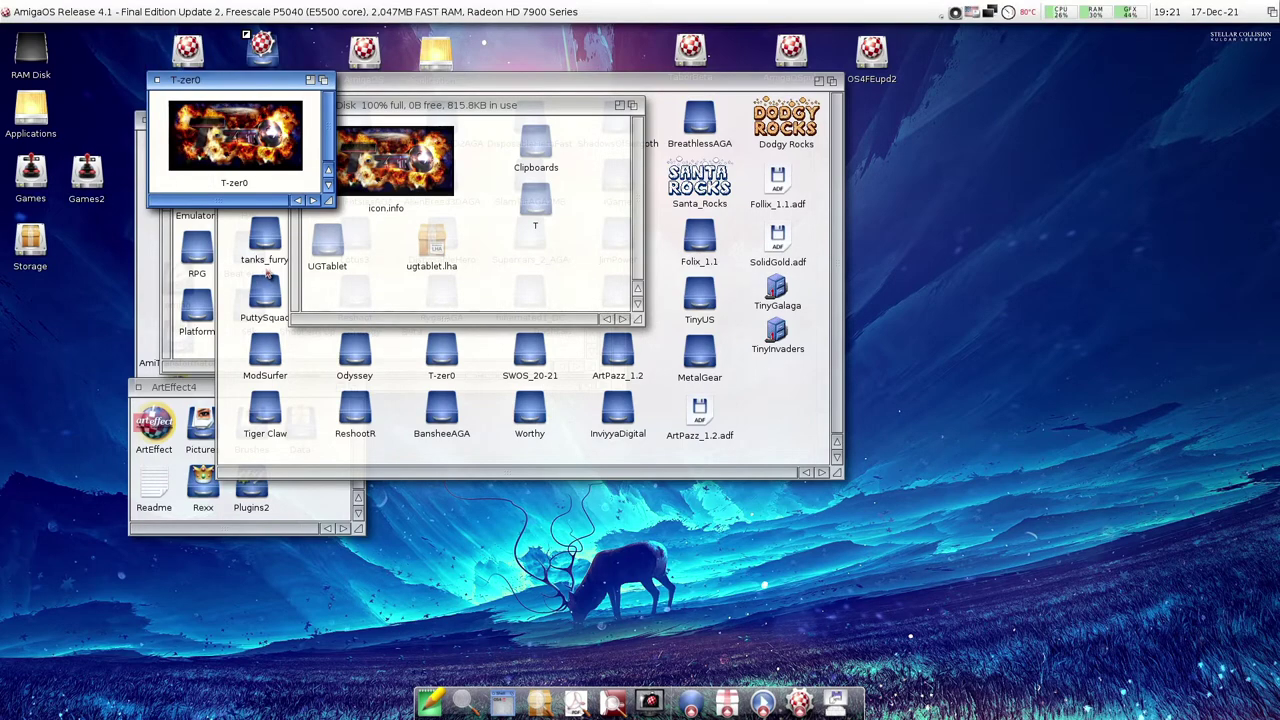
{"action": "left_click", "coordinate": [266, 156]}
{"action": "left_click", "coordinate": [155, 80]}
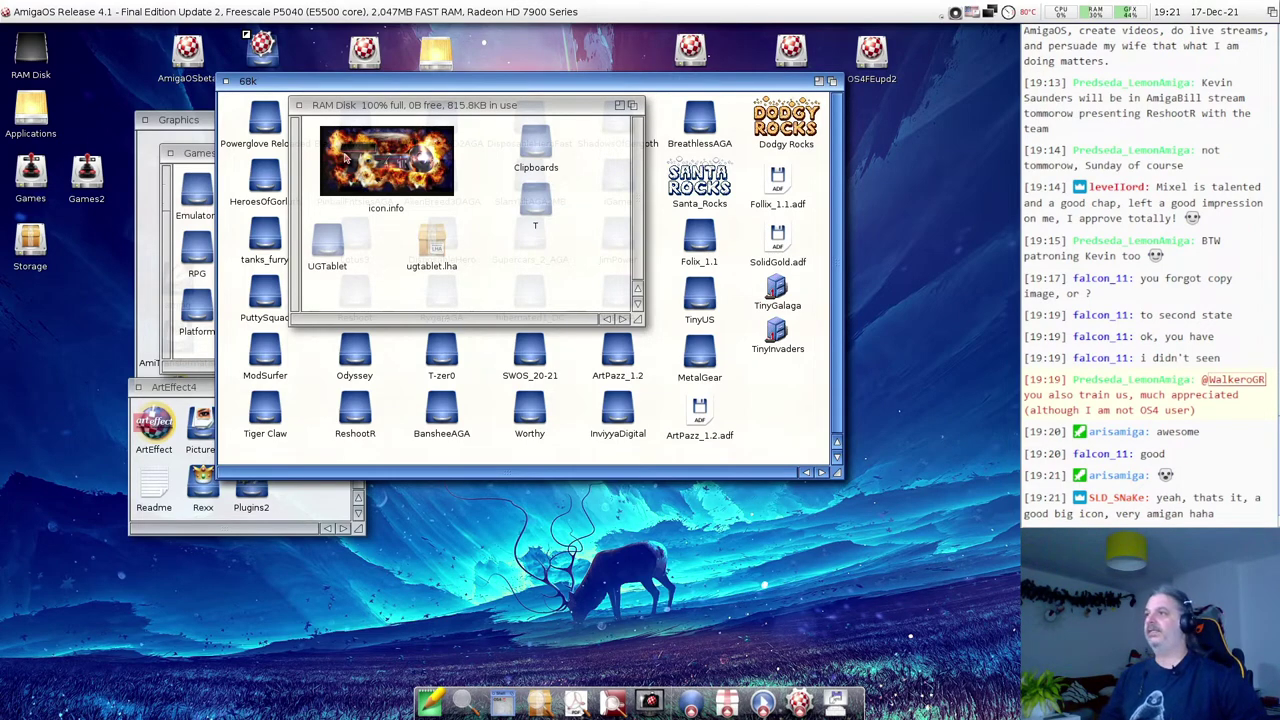
Launch AMIStore from the Enhancer drawer on the AmigaOSbeta volume and view the SketchBlock Pro product details.
{"action": "double_click", "coordinate": [190, 70]}
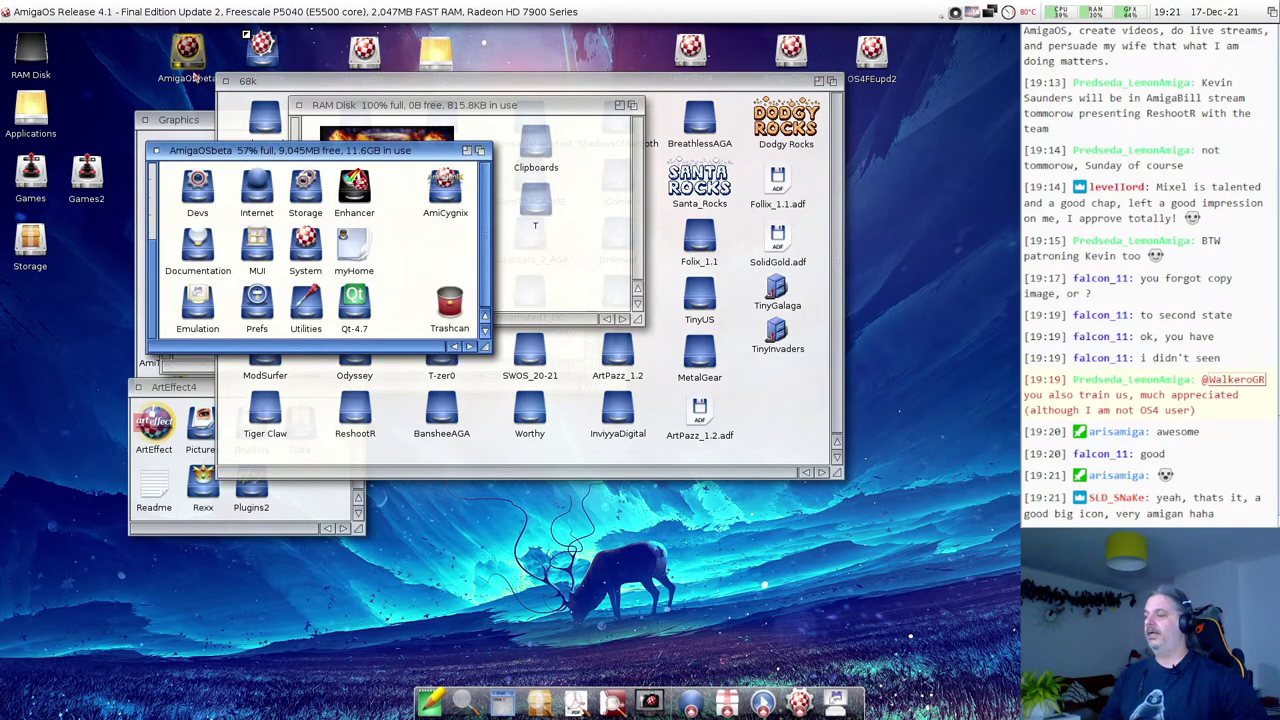
{"action": "double_click", "coordinate": [354, 192]}
{"action": "left_click", "coordinate": [500, 222]}
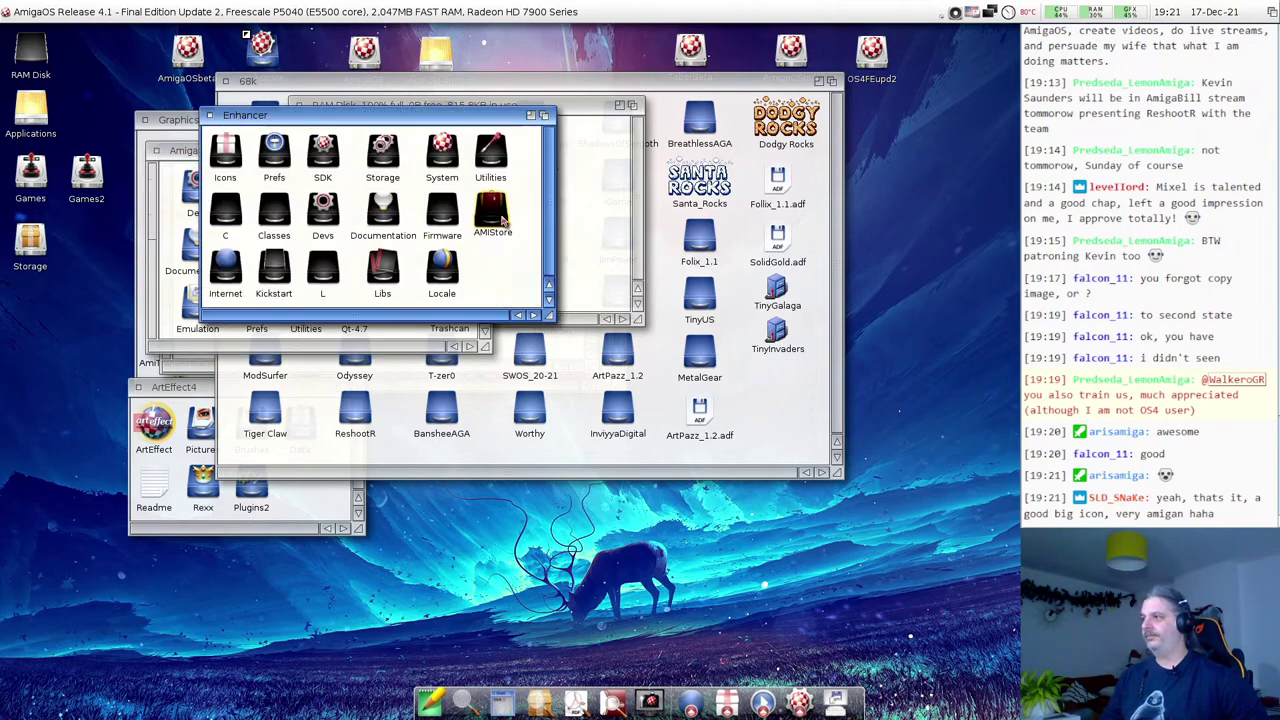
{"action": "double_click", "coordinate": [508, 229]}
{"action": "double_click", "coordinate": [849, 90]}
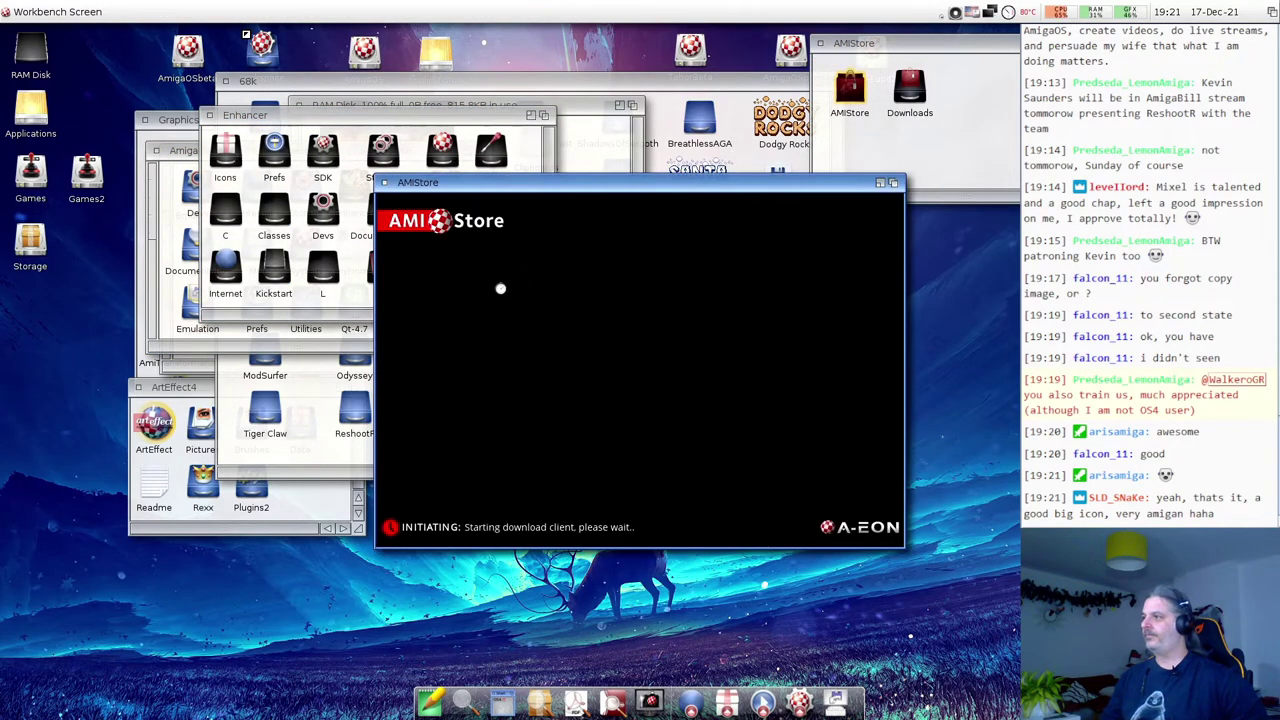
{"action": "left_click_drag", "start_coordinate": [543, 197], "coordinate": [345, 166]}
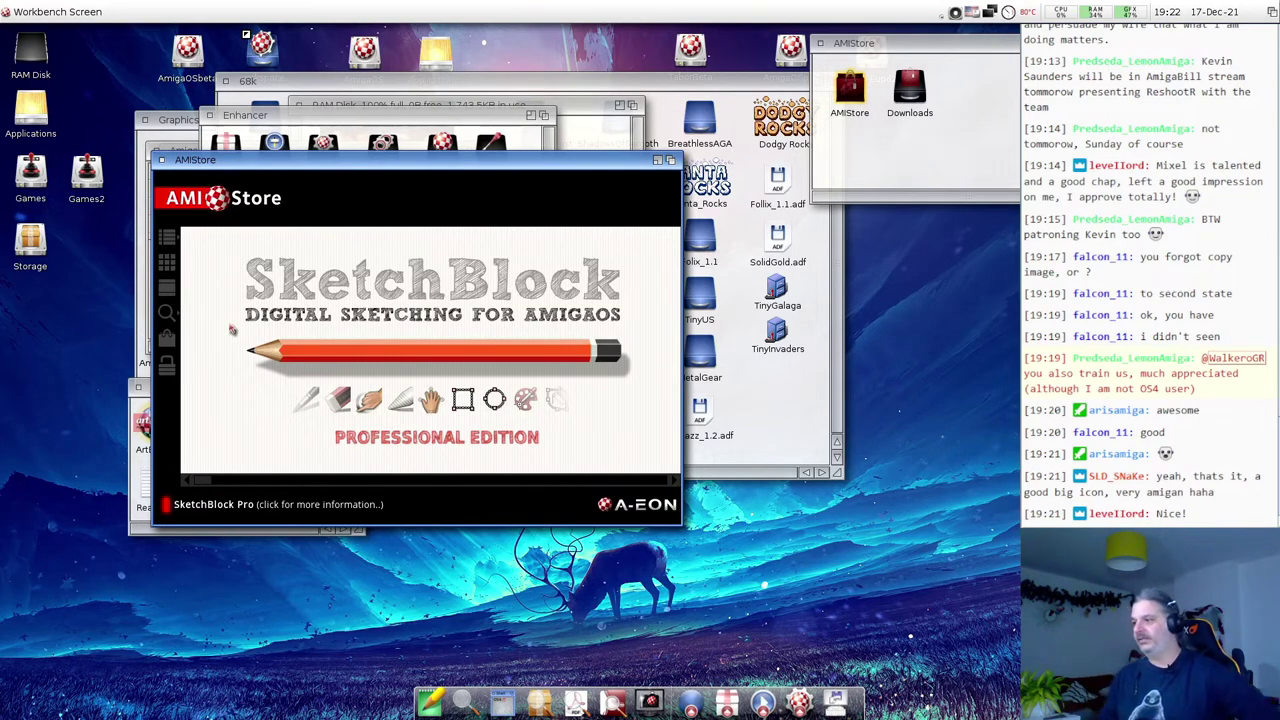
{"action": "left_click", "coordinate": [395, 305]}
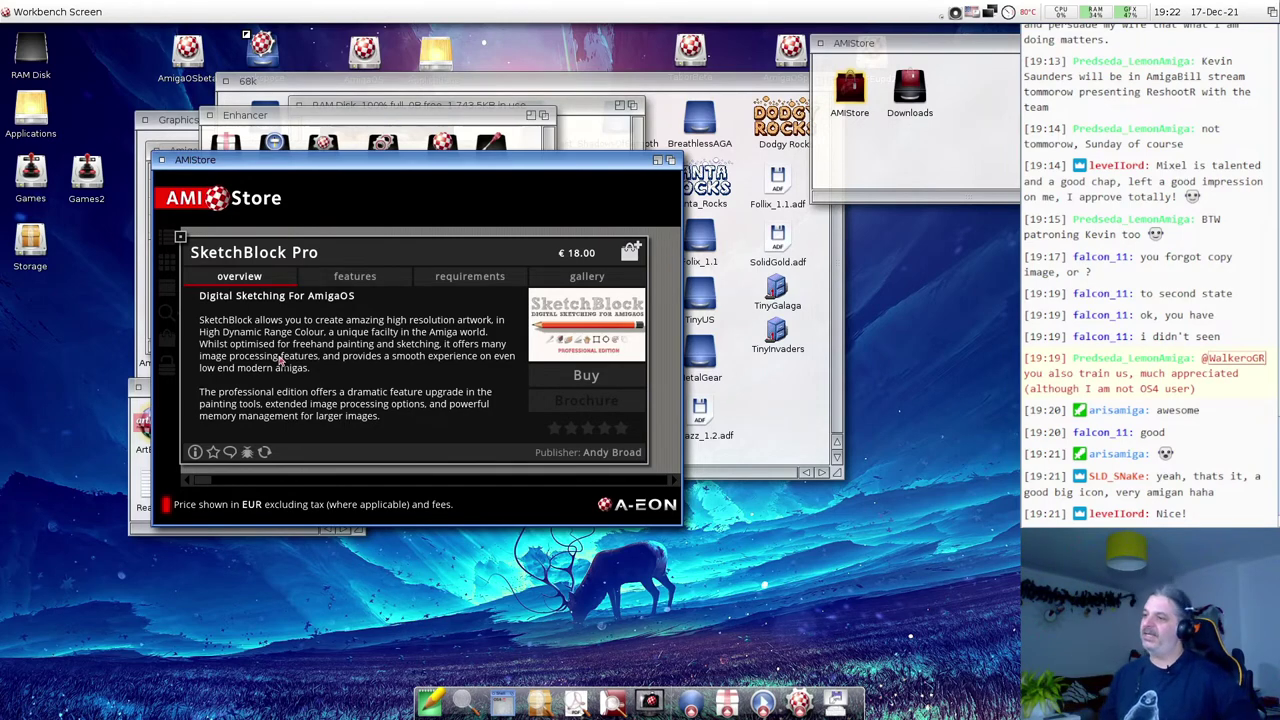
Open the Utilities drawer on the AmigaOSbeta volume and launch IconEdit.
{"action": "double_click", "coordinate": [188, 60]}
{"action": "left_click", "coordinate": [306, 305]}
{"action": "left_click", "coordinate": [316, 303]}
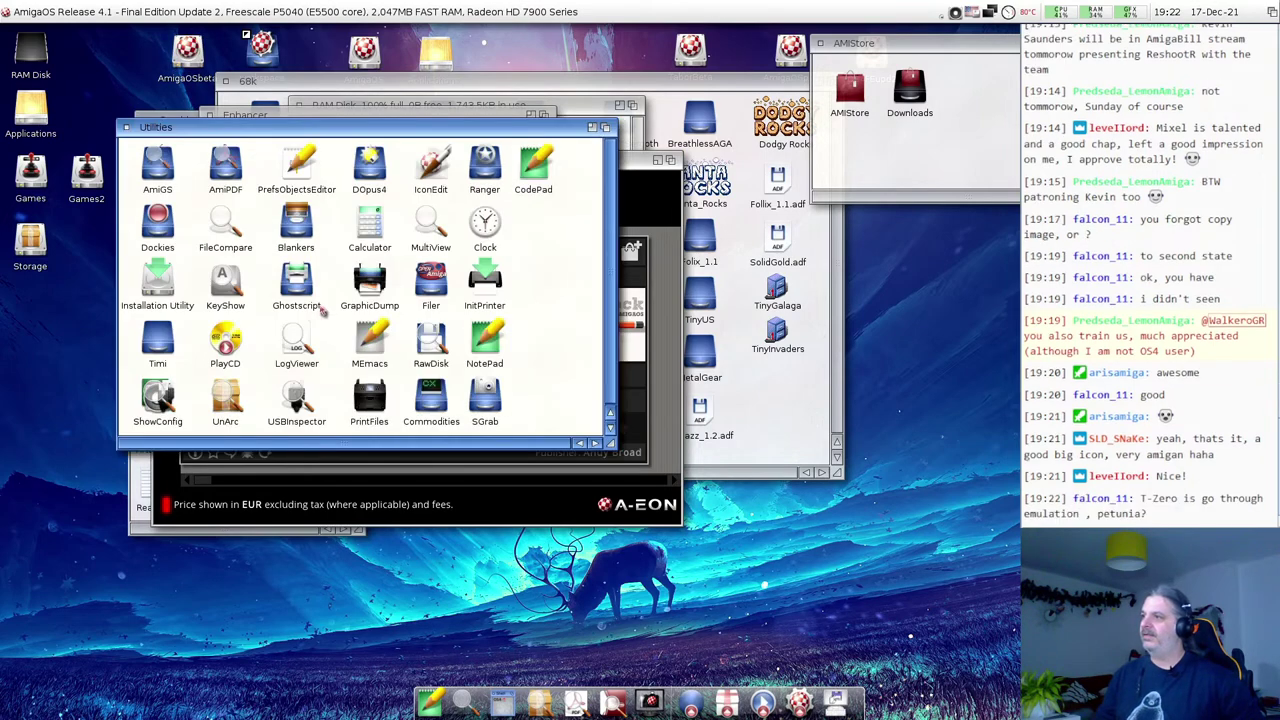
{"action": "left_click", "coordinate": [415, 177]}
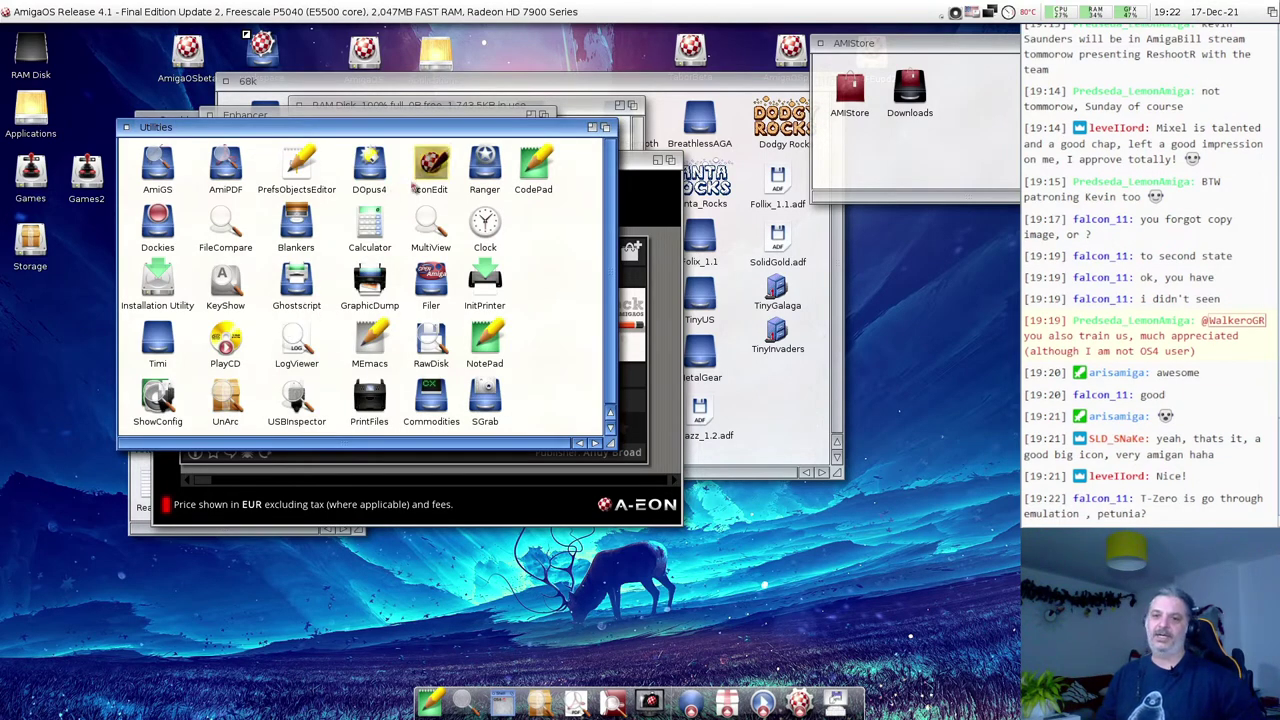
{"action": "double_click", "coordinate": [430, 190]}
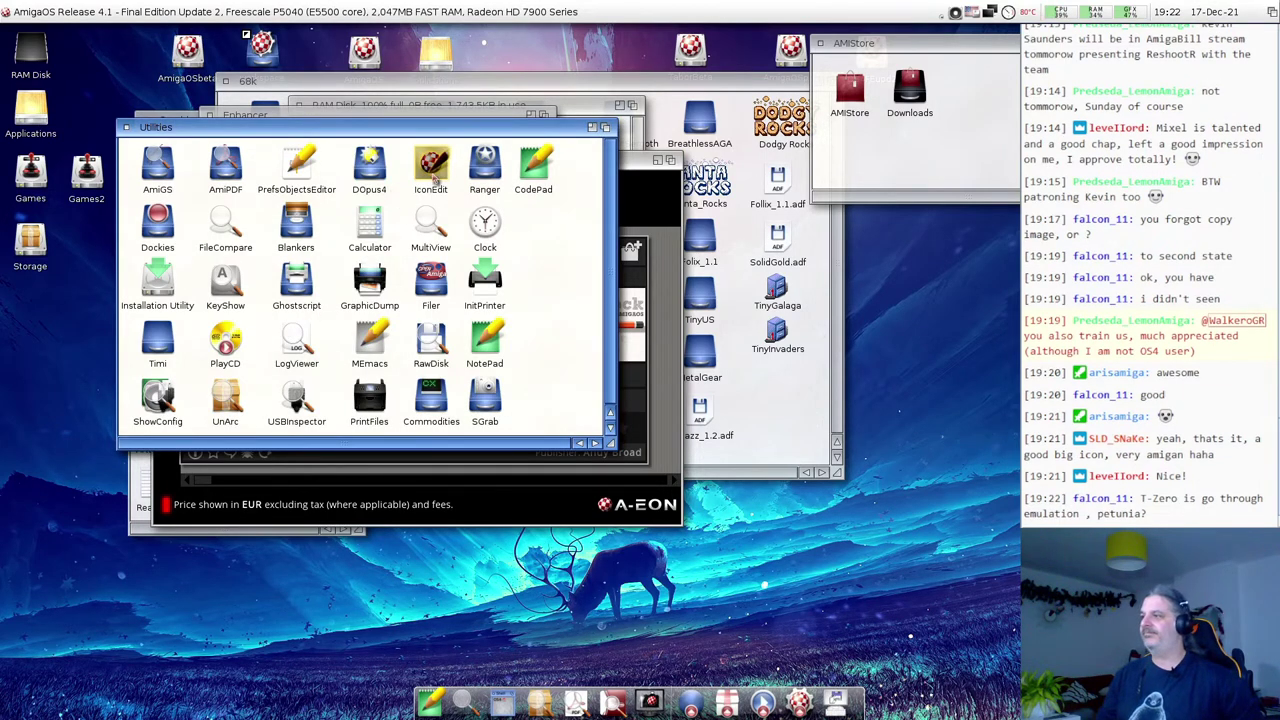
Close the empty IconEdit project and the Utilities drawer.
{"action": "left_click_drag", "start_coordinate": [524, 245], "coordinate": [294, 213]}
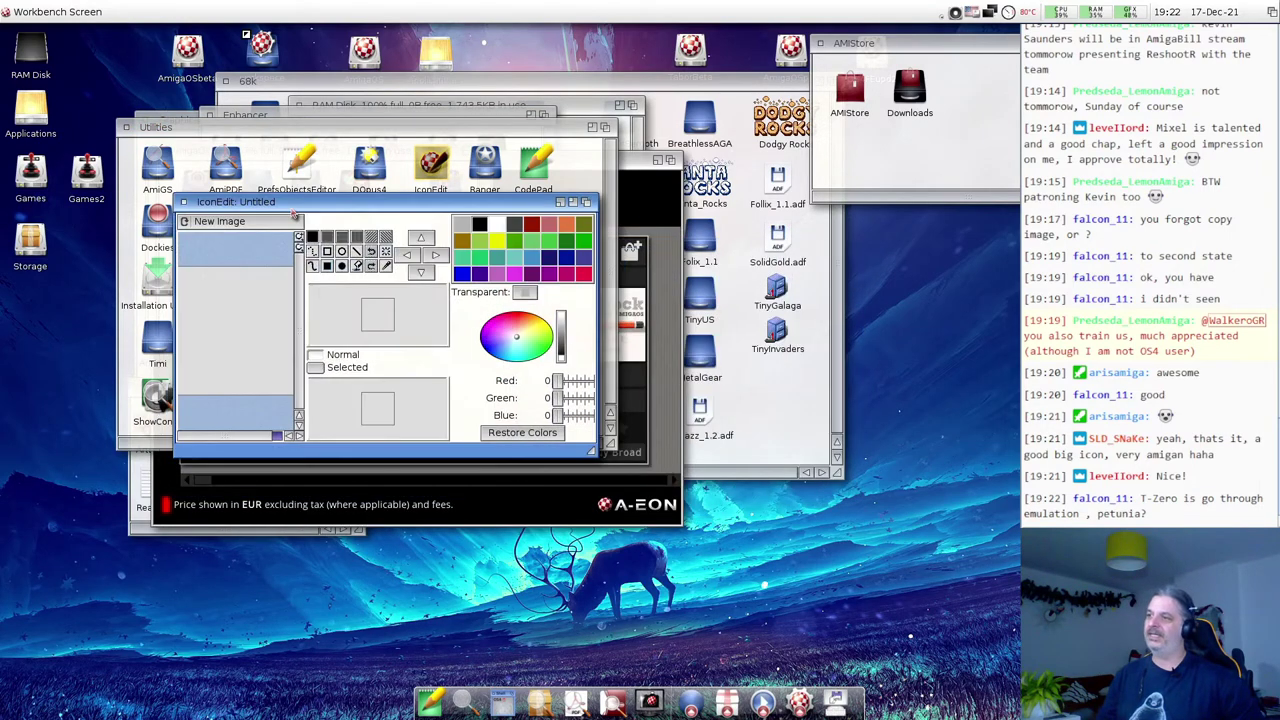
{"action": "left_click", "coordinate": [186, 203]}
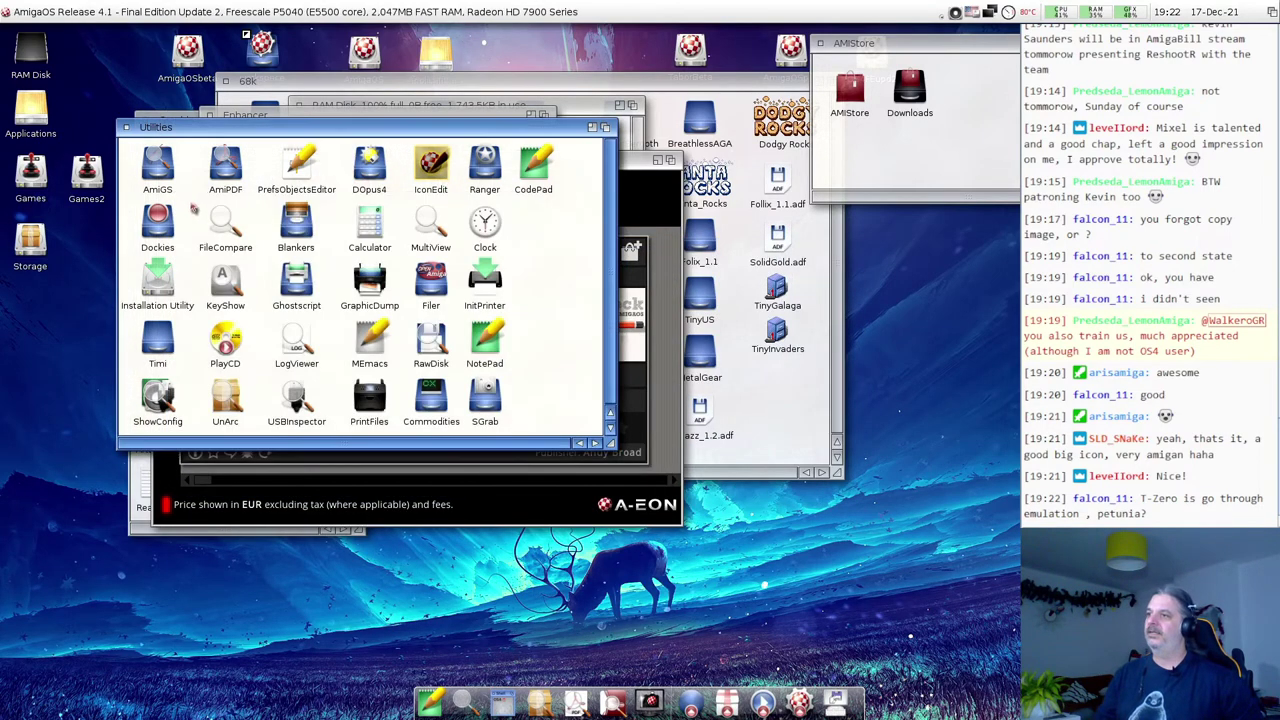
{"action": "left_click", "coordinate": [126, 128]}
Close the SketchBlock Pro product details and quit AMIStore.
{"action": "left_click", "coordinate": [156, 151]}
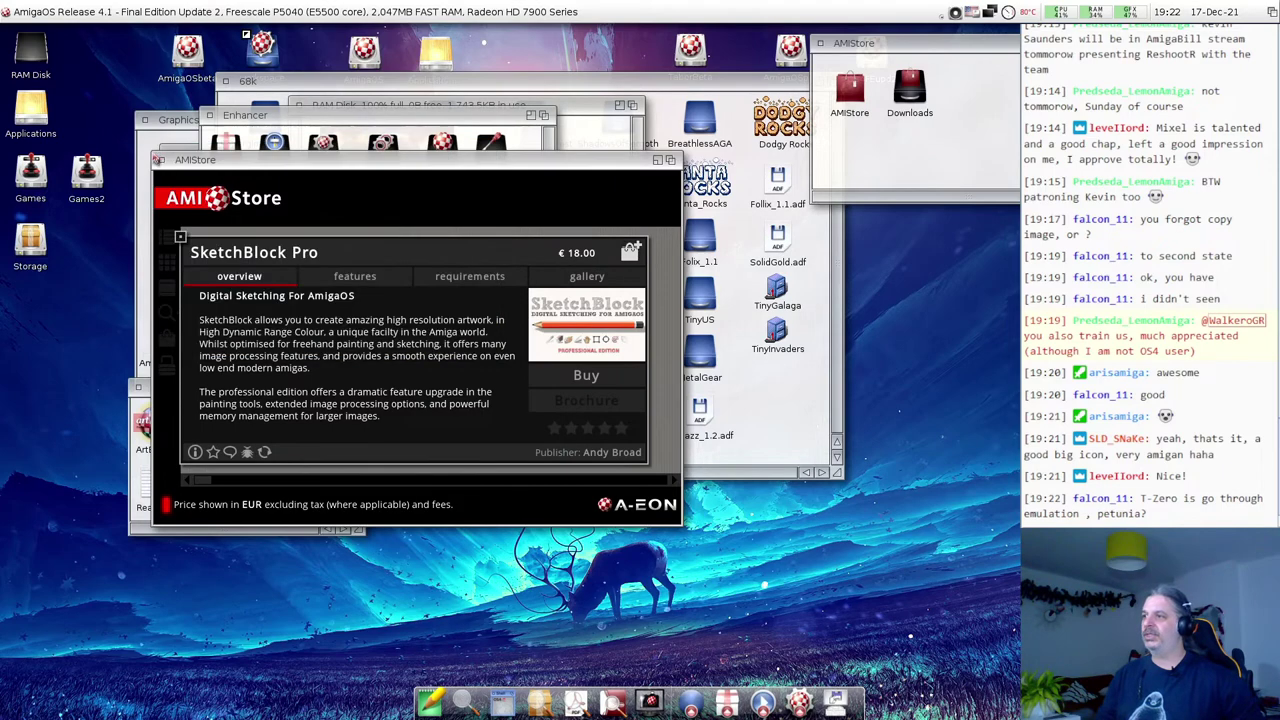
{"action": "left_click", "coordinate": [267, 168]}
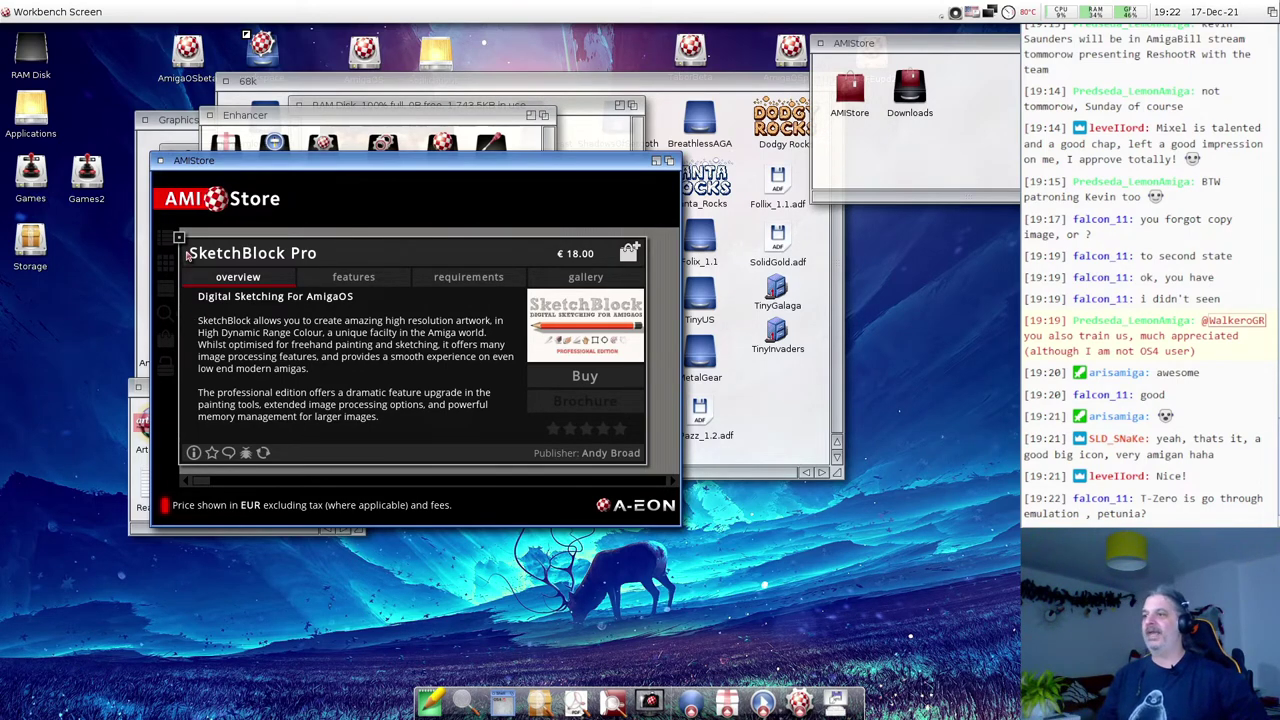
{"action": "left_click", "coordinate": [179, 238]}
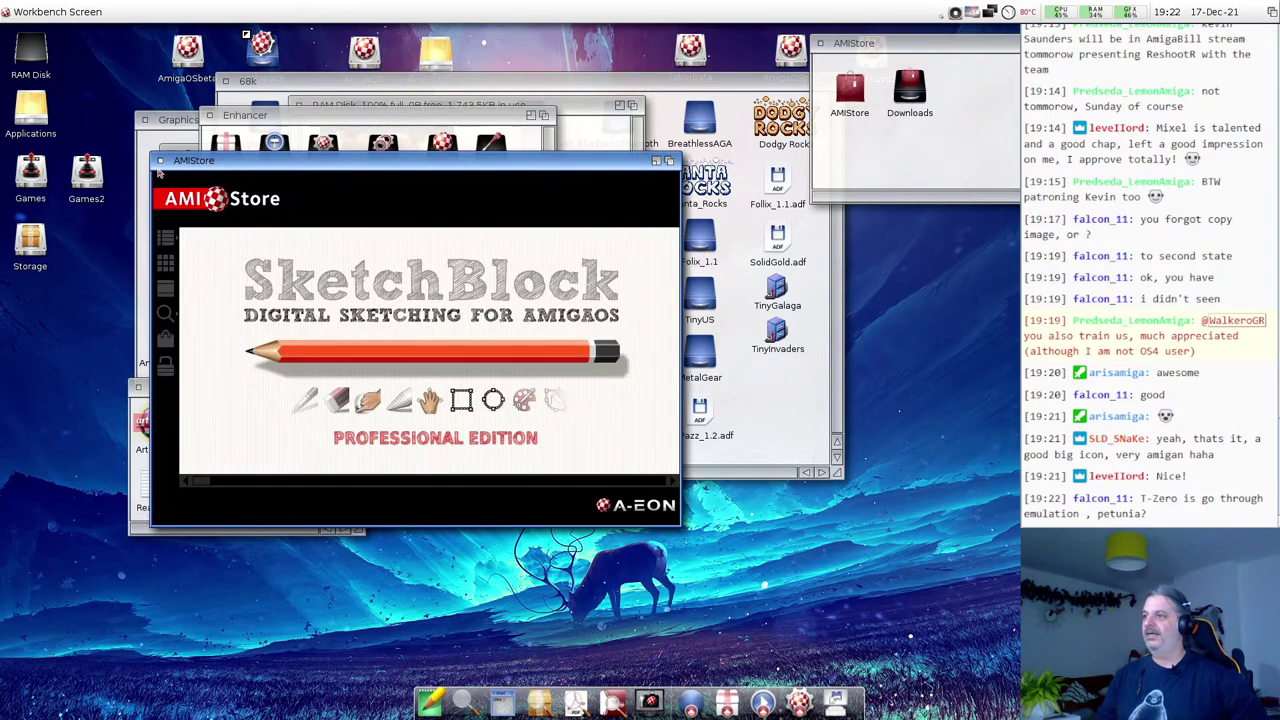
{"action": "left_click", "coordinate": [160, 162]}
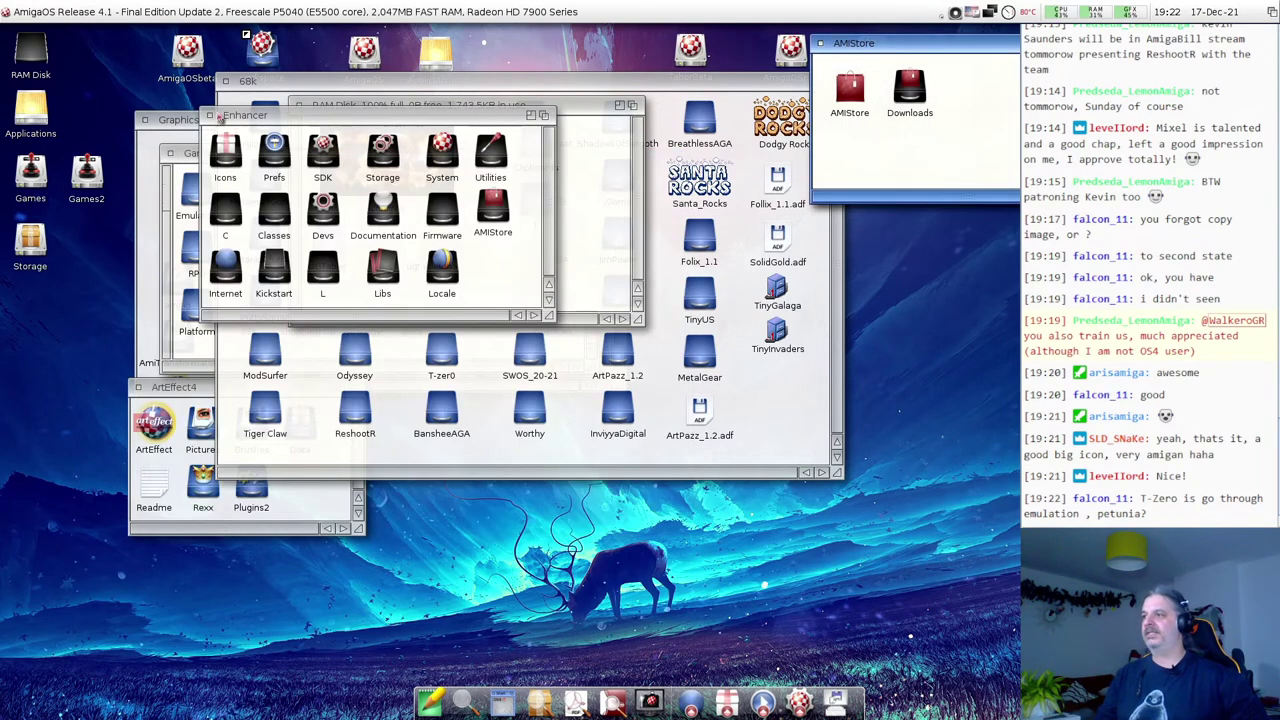
Close the Enhancer, RAM Disk and AMIStore drawer windows and reposition the 68k drawer window on the desktop.
{"action": "left_click", "coordinate": [209, 115]}
{"action": "left_click_drag", "start_coordinate": [342, 105], "coordinate": [272, 156]}
{"action": "left_click", "coordinate": [228, 155]}
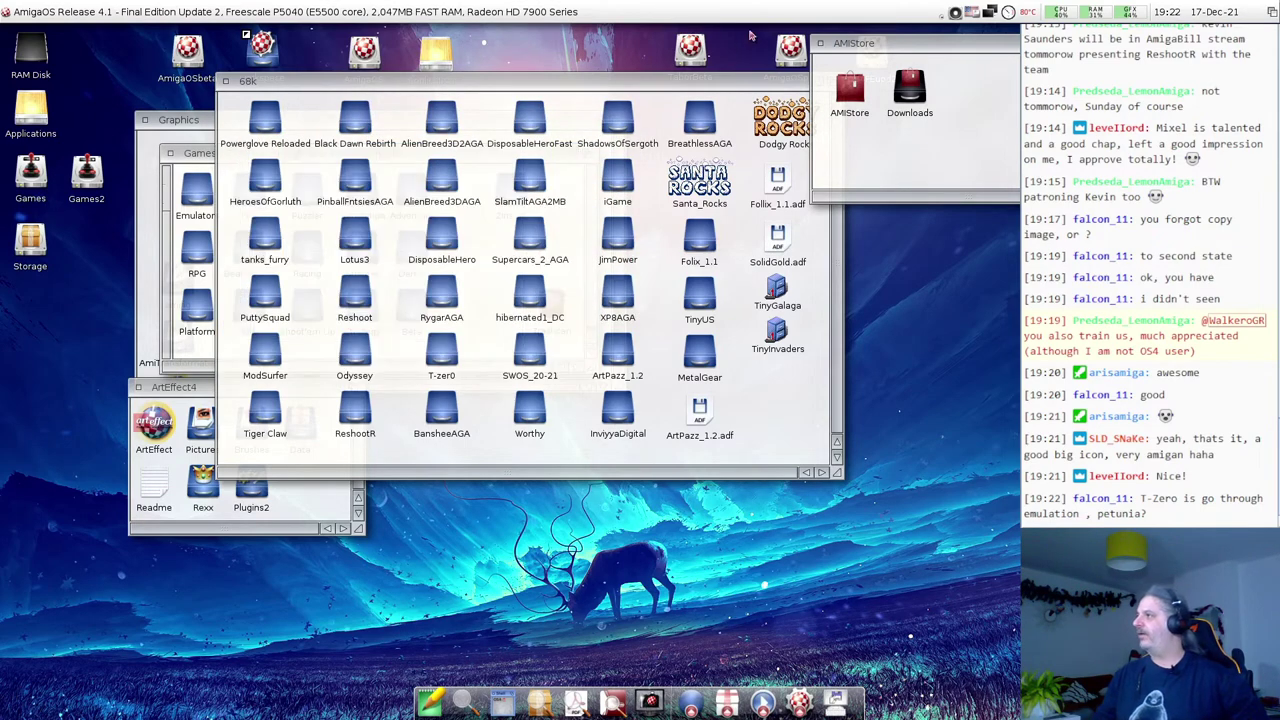
{"action": "left_click", "coordinate": [820, 44]}
{"action": "left_click_drag", "start_coordinate": [616, 84], "coordinate": [552, 116]}
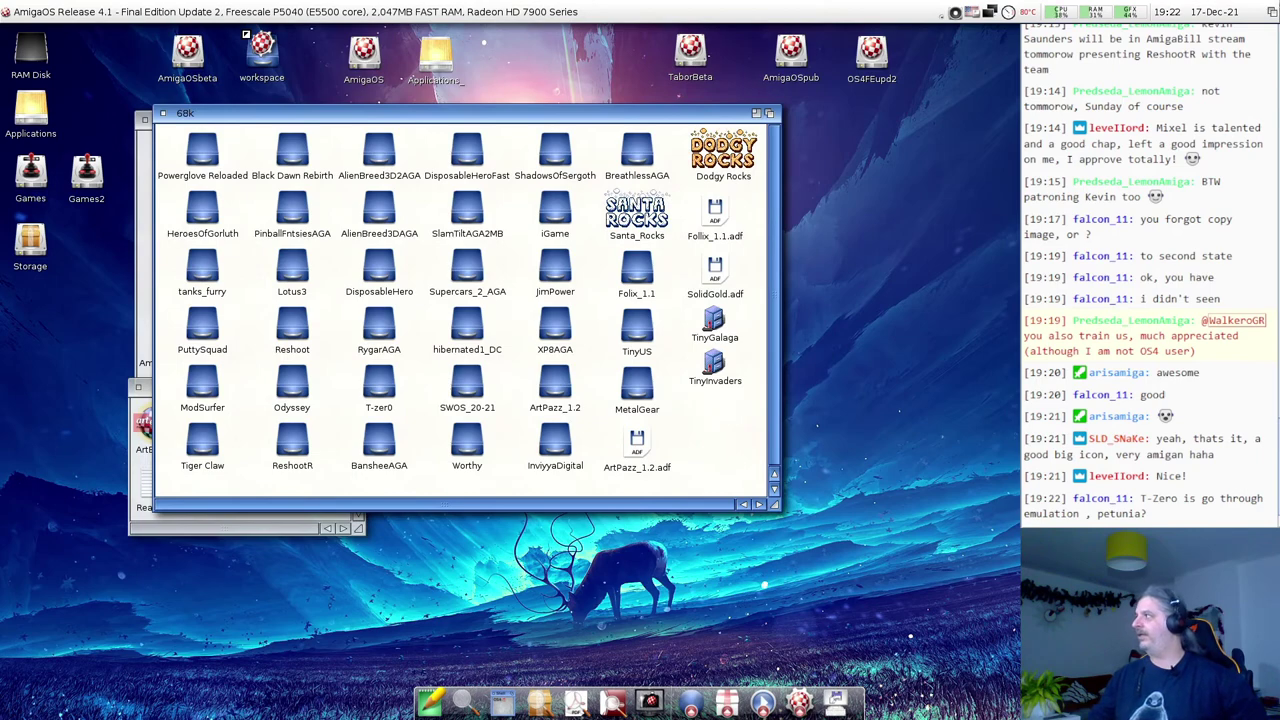
Switch to the SketchBlock screen and close the unnamed icon sketch and the T-zer0 title image without saving either.
{"action": "left_click", "coordinate": [1266, 8]}
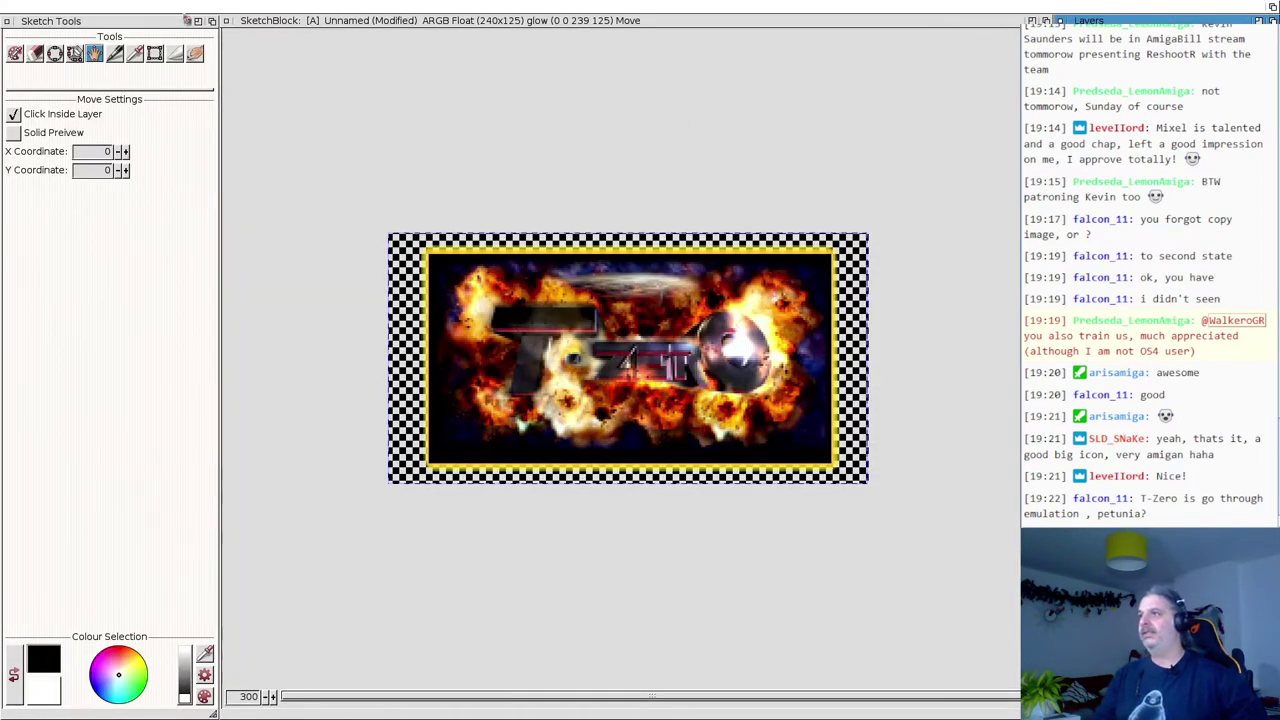
{"action": "left_click", "coordinate": [226, 20]}
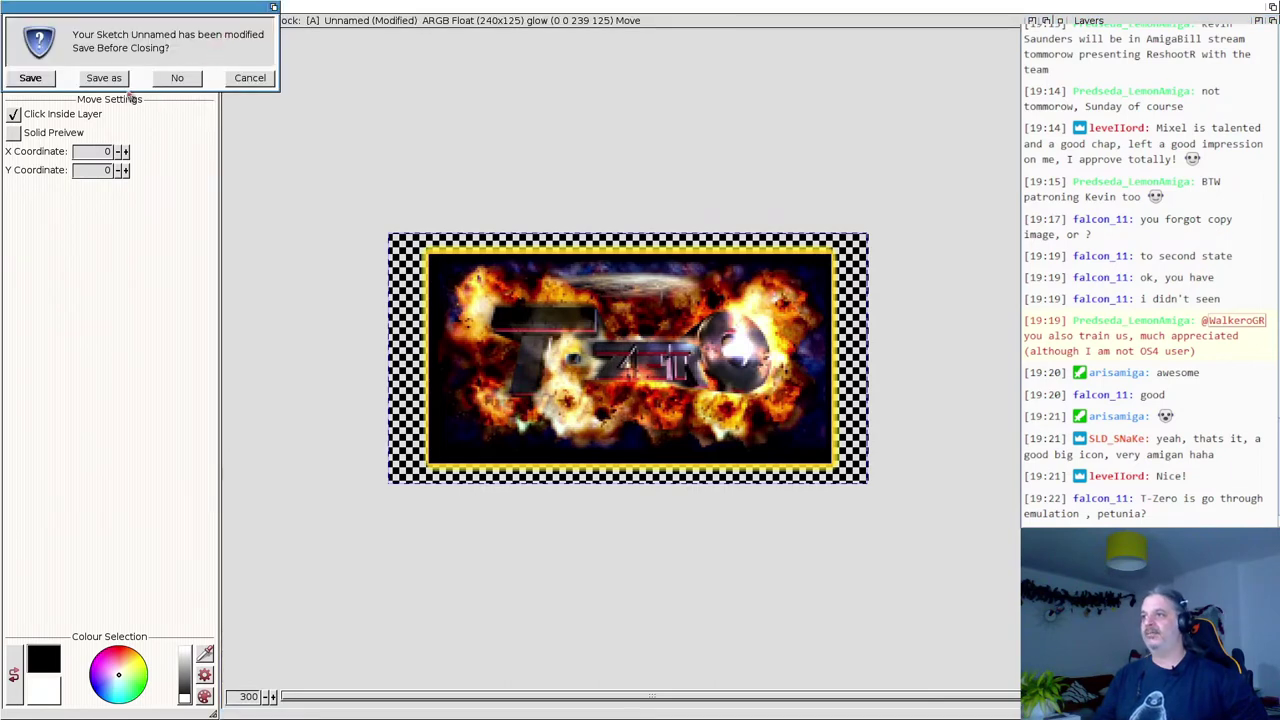
{"action": "left_click", "coordinate": [177, 80]}
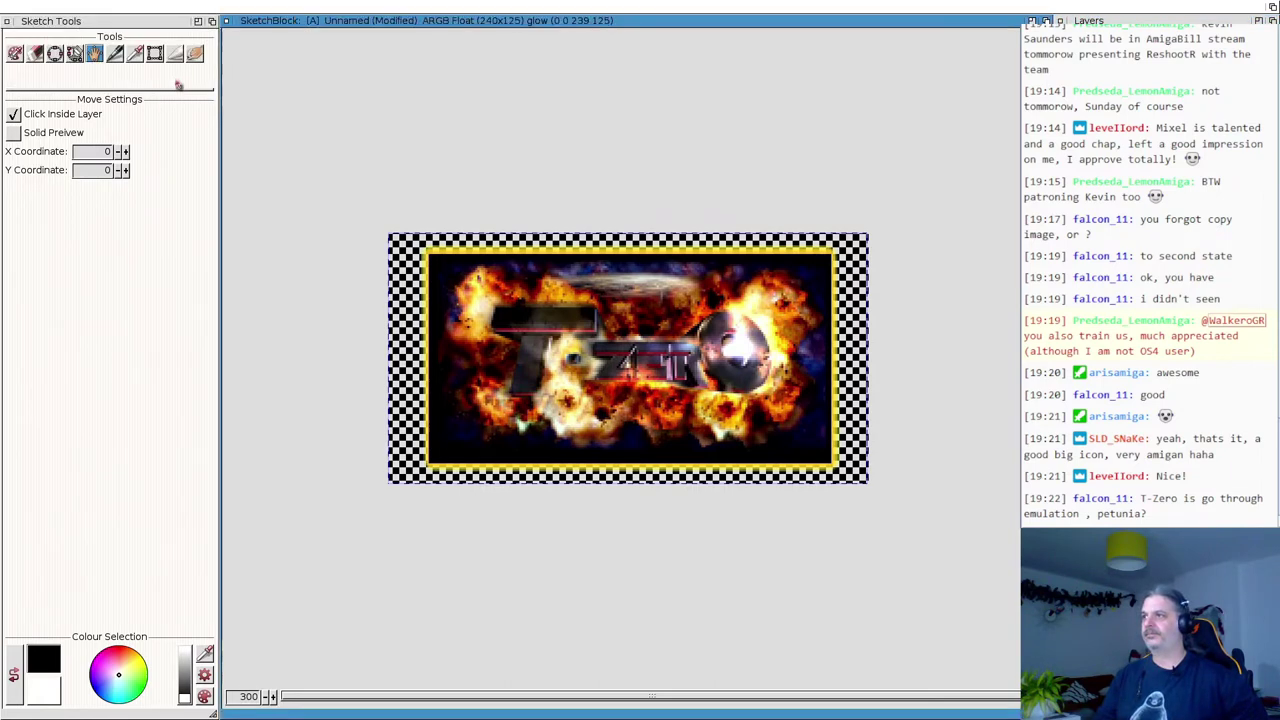
{"action": "left_click", "coordinate": [224, 20]}
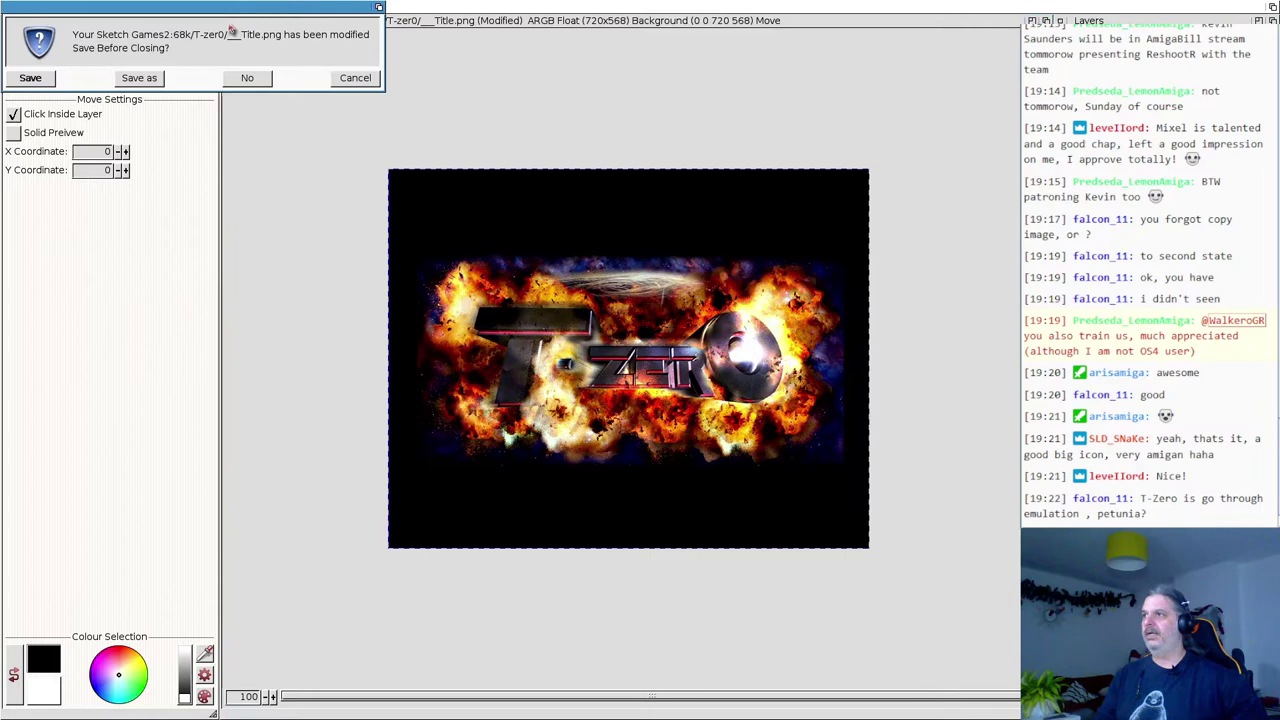
{"action": "left_click", "coordinate": [248, 80]}
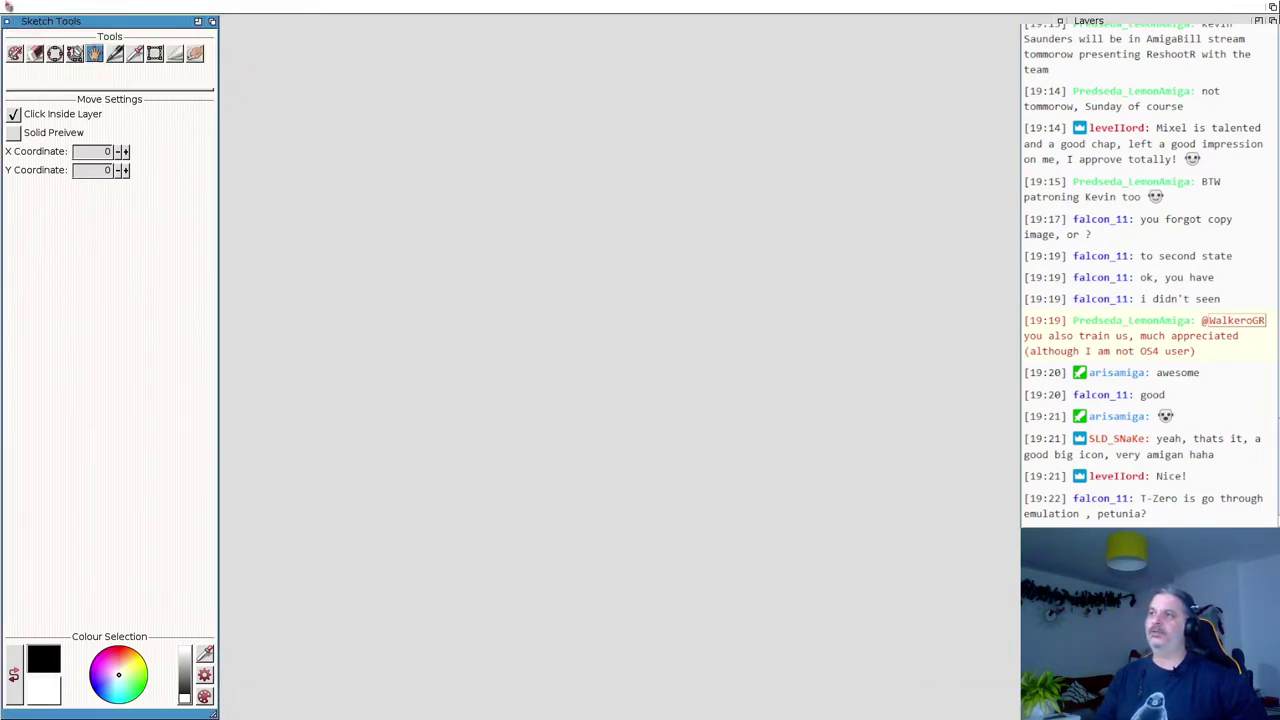
Create a new unnamed 980 x 900 sketch with a transparent background in ARGB Float mode.
{"action": "right_click", "coordinate": [8, 6]}
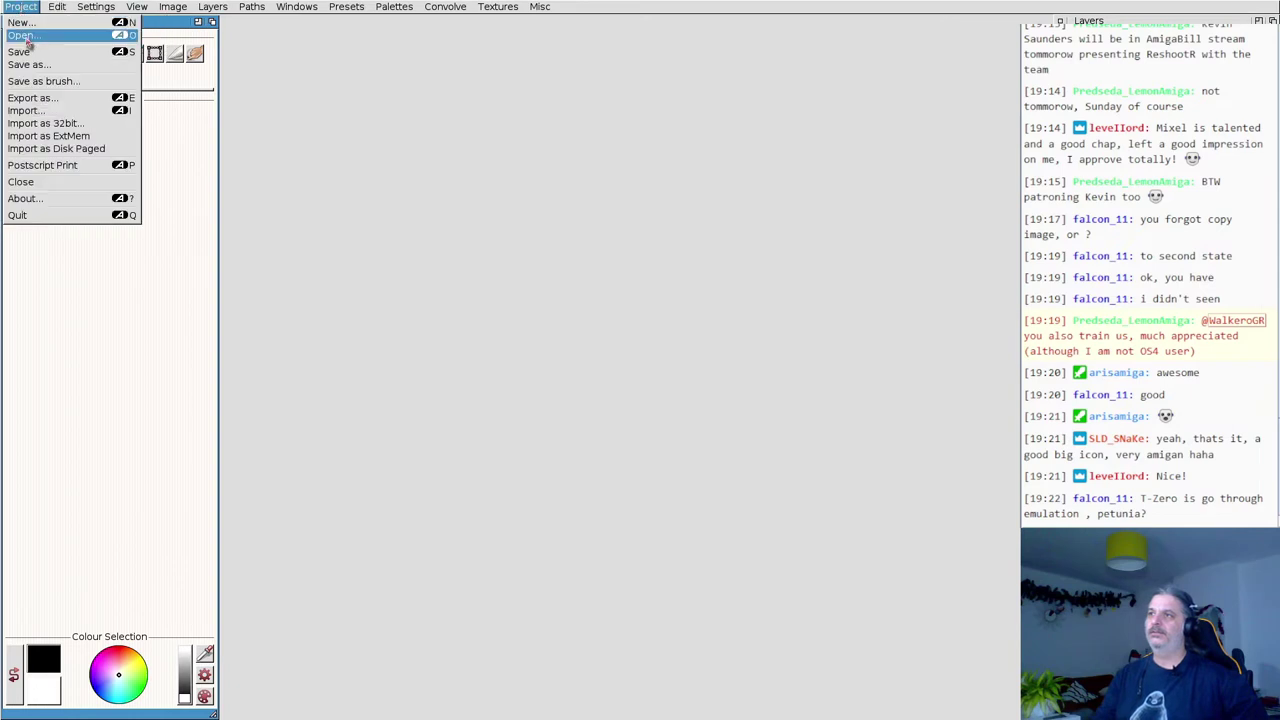
{"action": "left_click", "coordinate": [33, 22]}
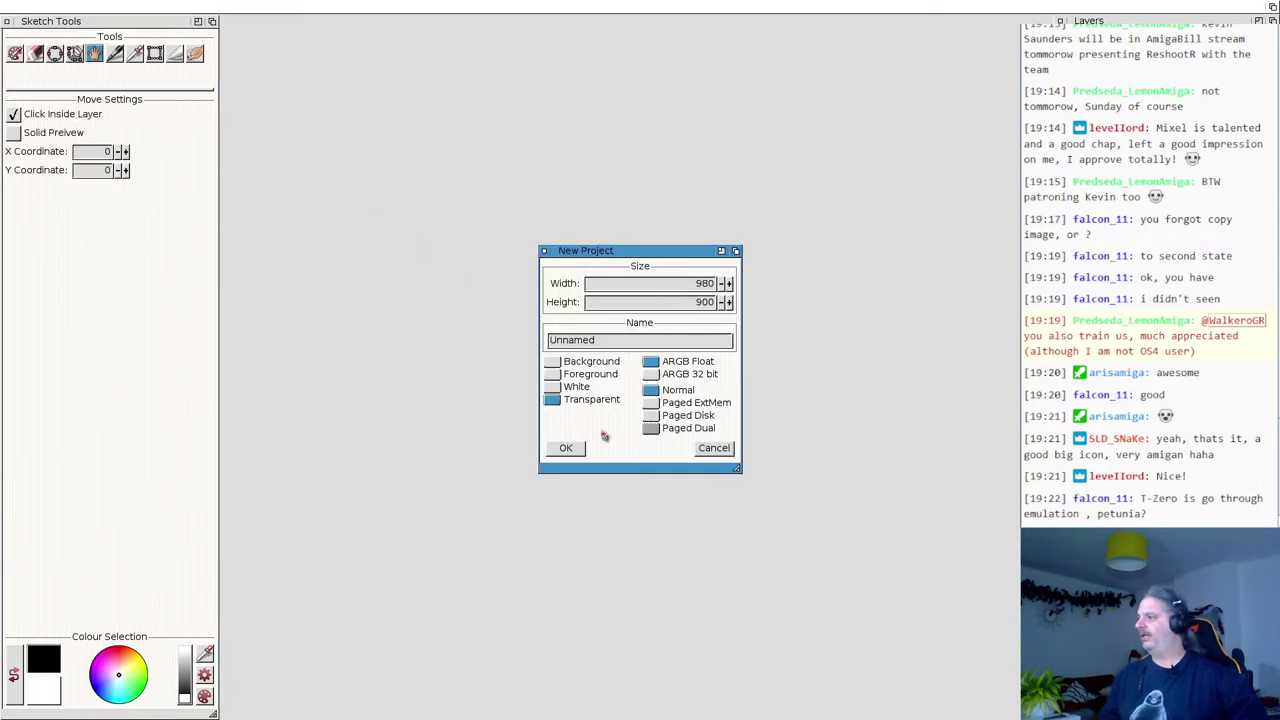
{"action": "left_click", "coordinate": [560, 447]}
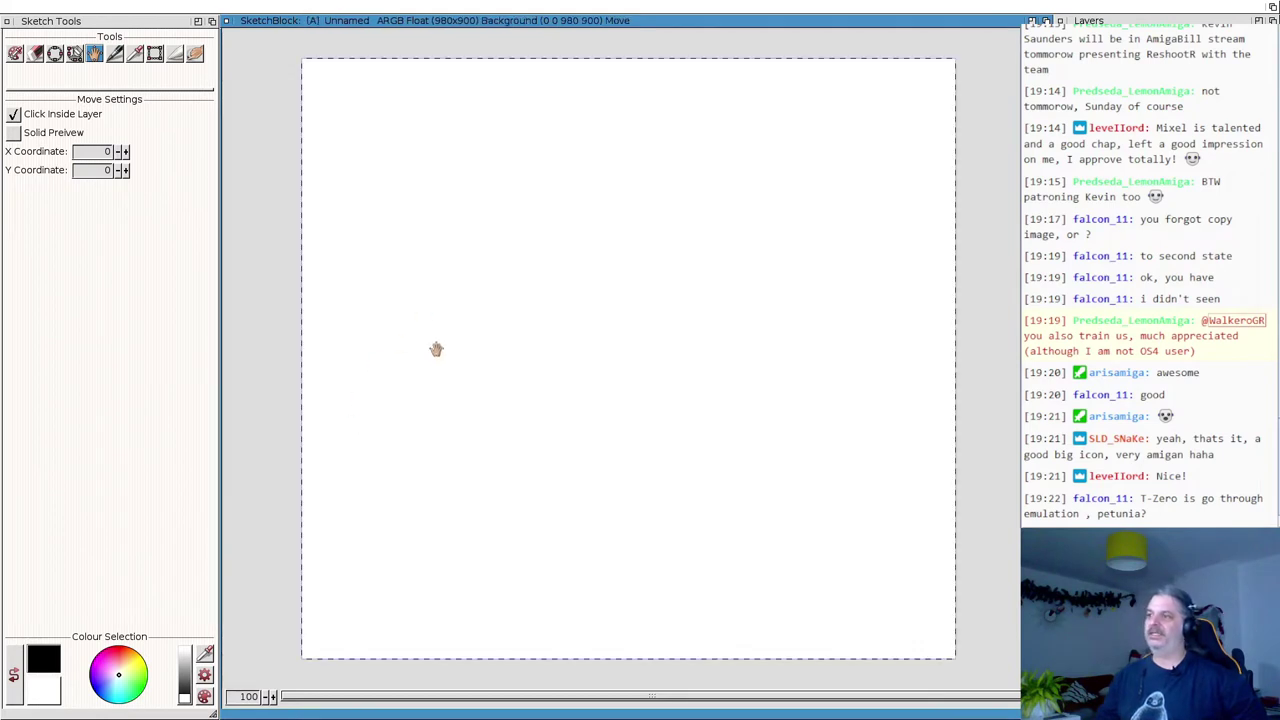
{"action": "left_click_drag", "start_coordinate": [437, 349], "coordinate": [161, 123]}
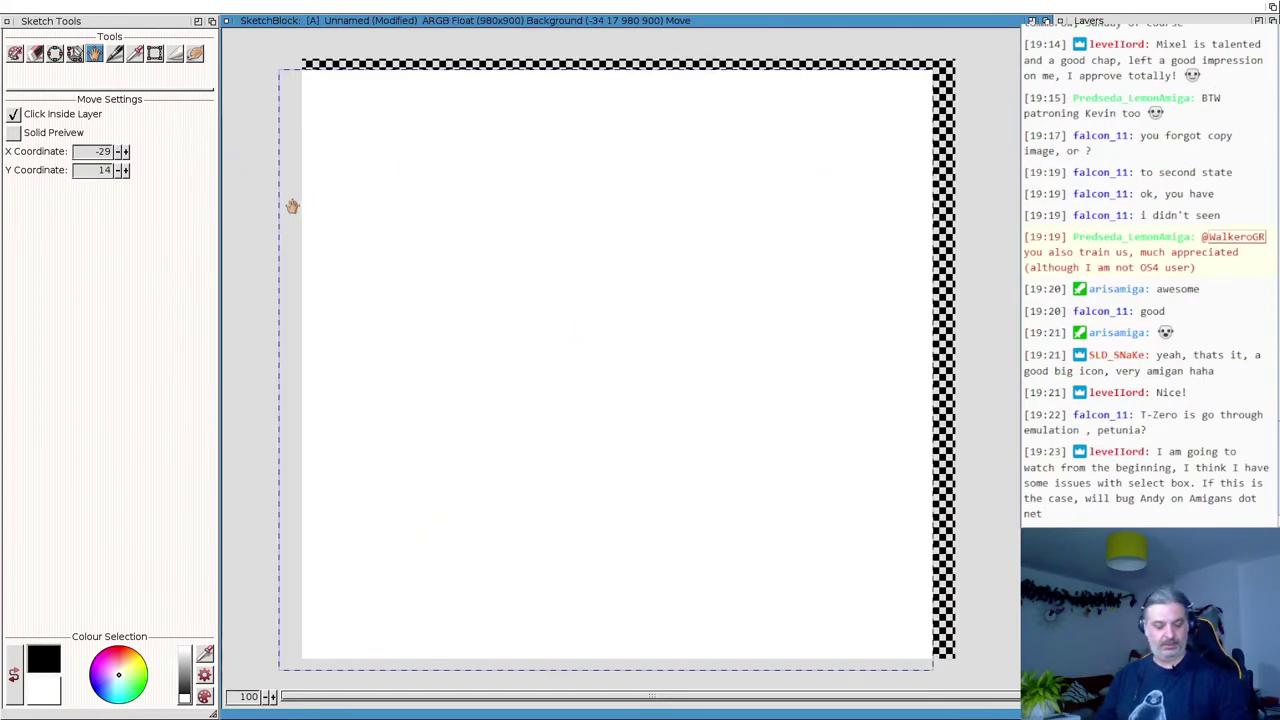
{"action": "left_click_drag", "start_coordinate": [287, 206], "coordinate": [303, 200]}
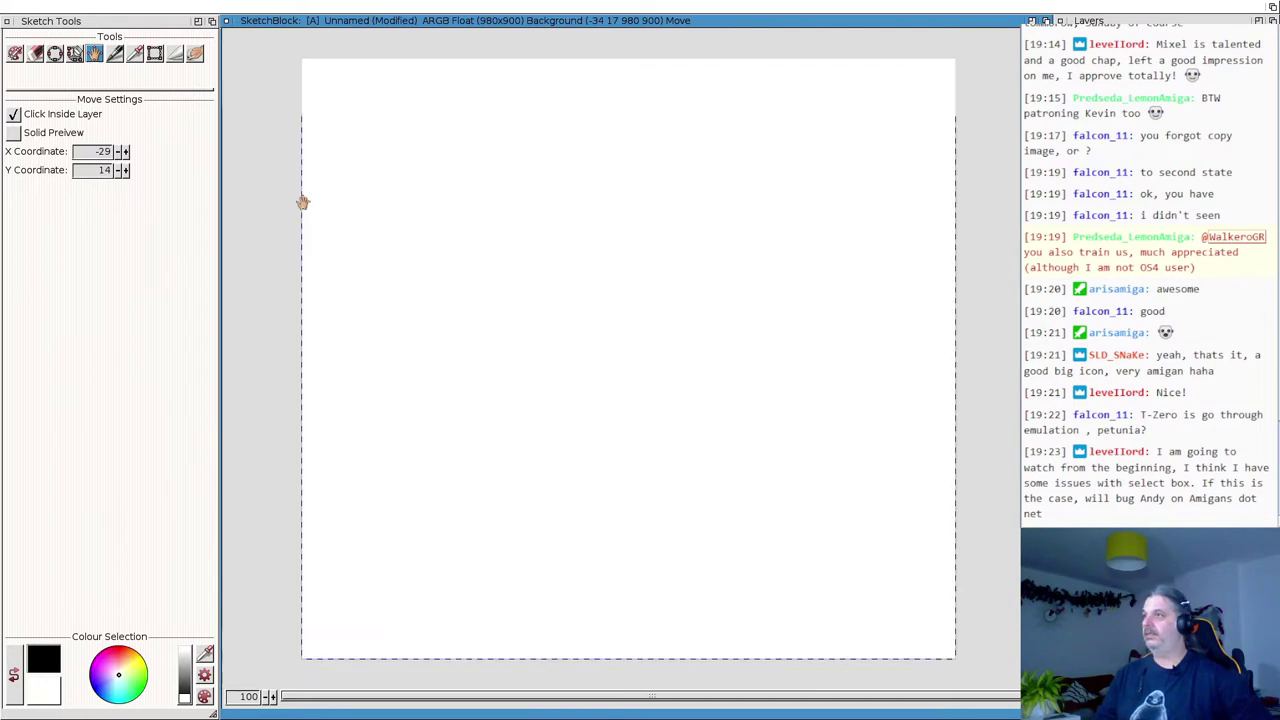
Select the Paint tool, pick a red hue on the colour wheel and enable pressure control for size and opacity.
{"action": "left_click", "coordinate": [115, 54]}
{"action": "left_click", "coordinate": [123, 652]}
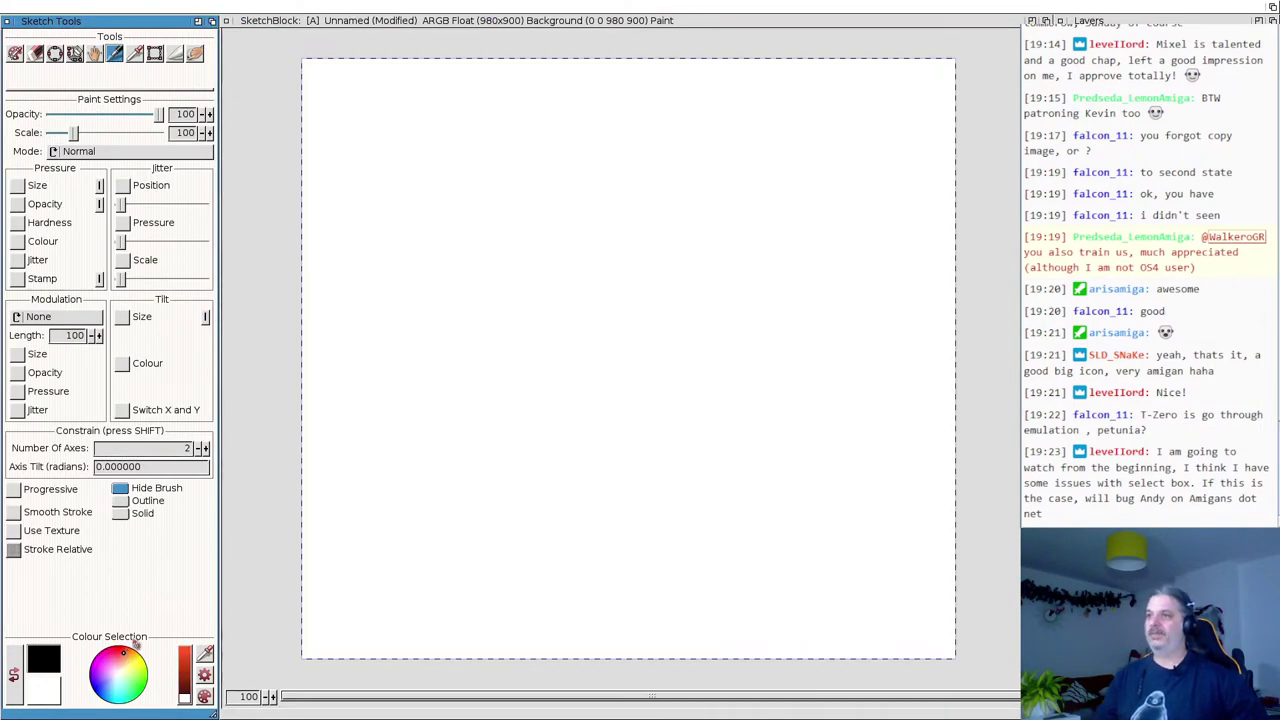
{"action": "left_click", "coordinate": [30, 194]}
{"action": "left_click", "coordinate": [17, 204]}
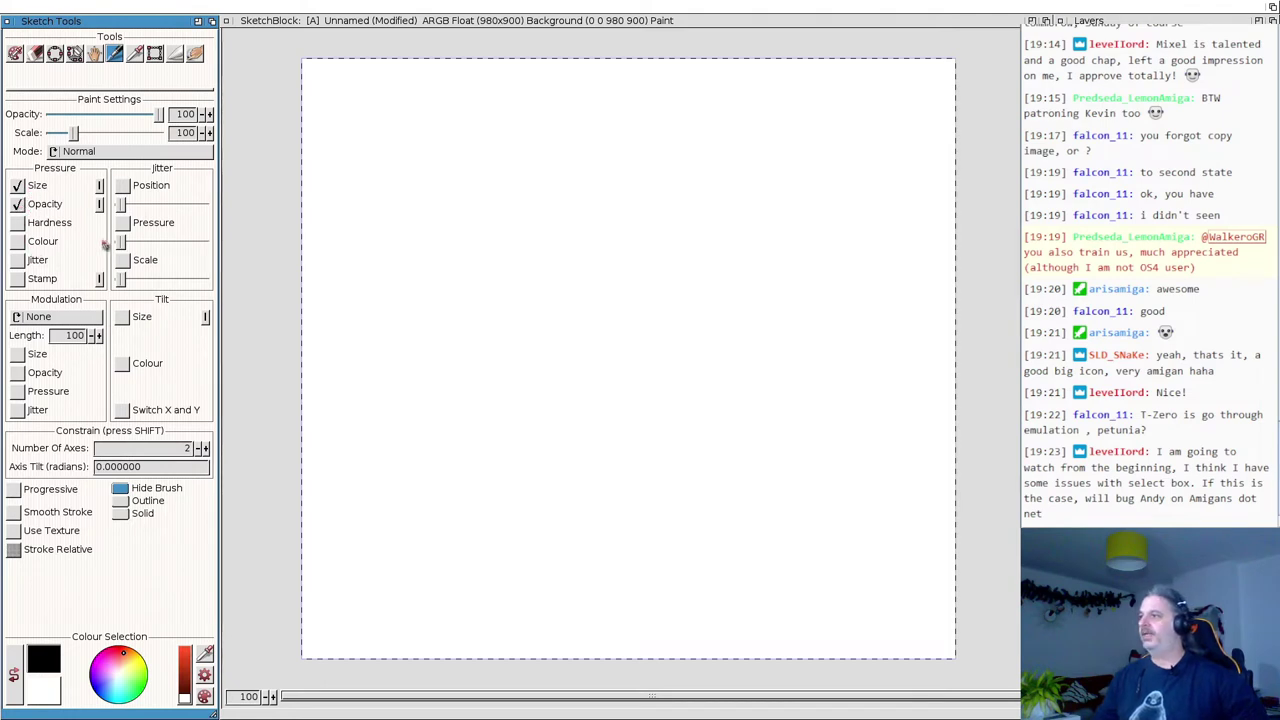
Draw freehand zigzag pen strokes on the blank canvas and handwrite "HELLO TO ALL" between them.
{"action": "mouse_move", "coordinate": [578, 192]}
{"action": "left_mouse_down"}
{"action": "mouse_move", "coordinate": [485, 294]}
{"action": "mouse_move", "coordinate": [466, 389]}
{"action": "mouse_move", "coordinate": [760, 266]}
{"action": "left_mouse_up"}
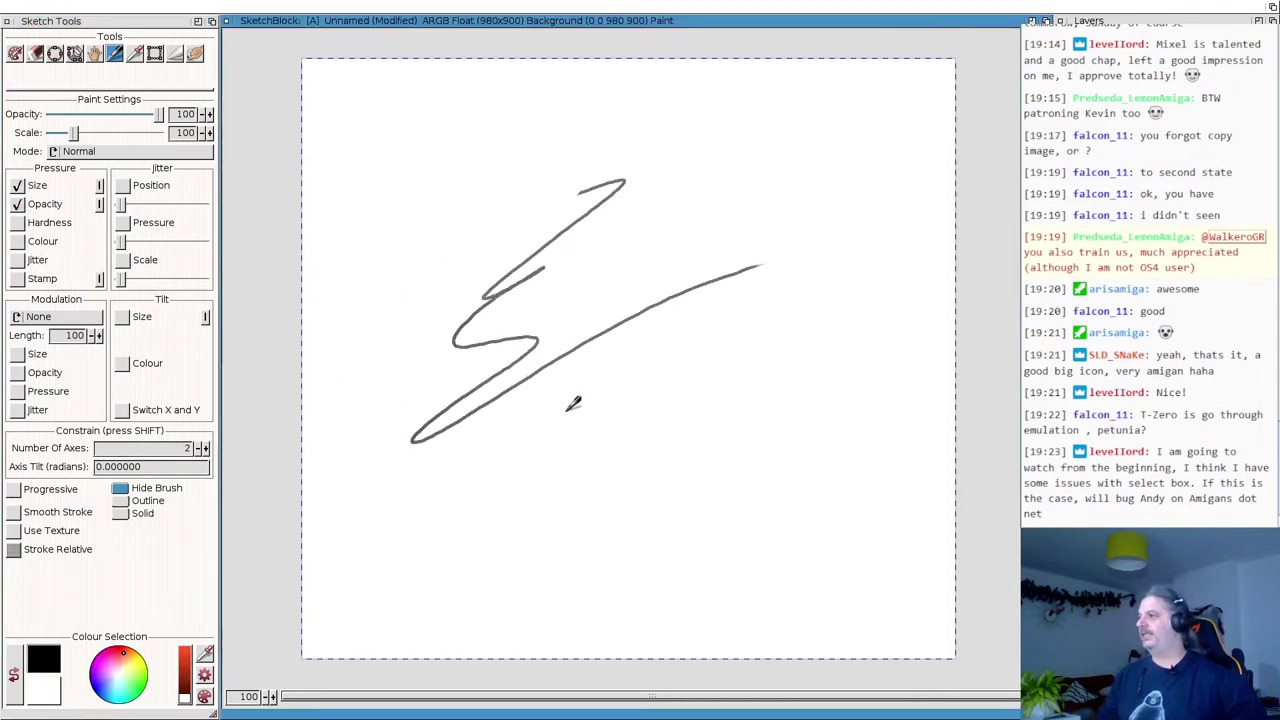
{"action": "mouse_move", "coordinate": [565, 256]}
{"action": "left_mouse_down"}
{"action": "mouse_move", "coordinate": [570, 272]}
{"action": "mouse_move", "coordinate": [592, 270]}
{"action": "mouse_move", "coordinate": [686, 238]}
{"action": "mouse_move", "coordinate": [688, 222]}
{"action": "left_mouse_up"}
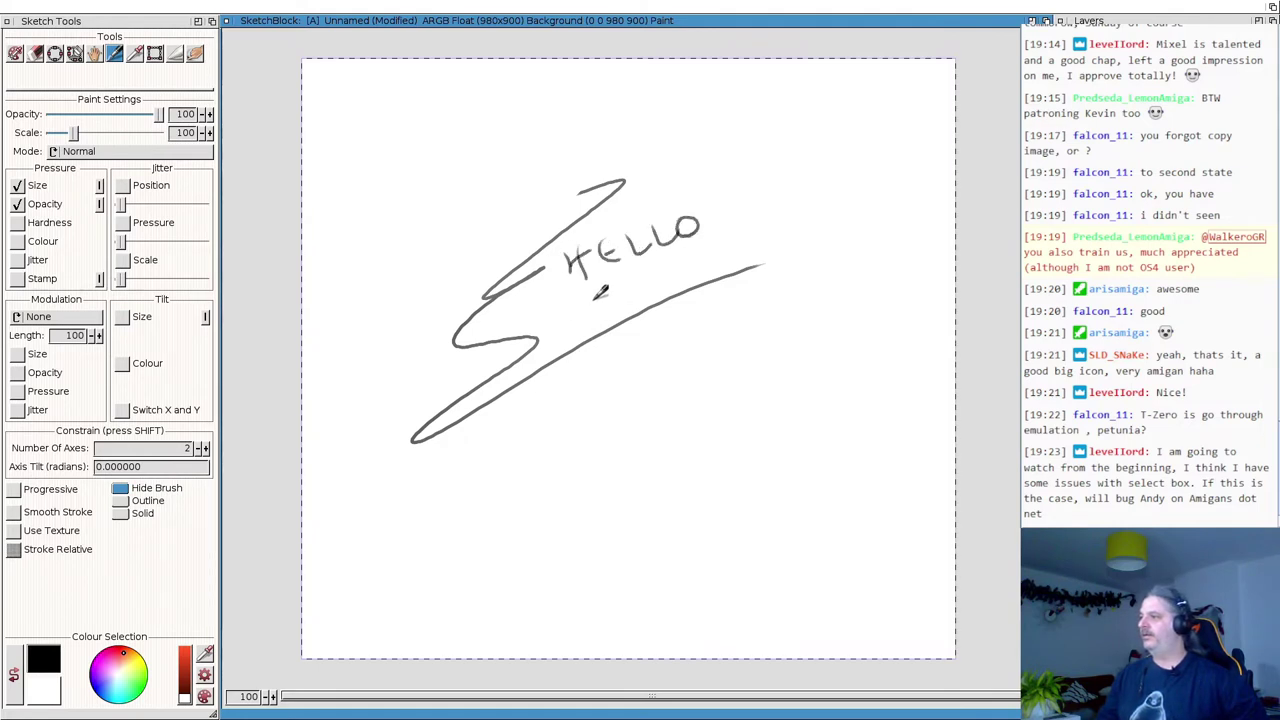
{"action": "left_click_drag", "start_coordinate": [562, 318], "coordinate": [604, 304]}
{"action": "mouse_move", "coordinate": [584, 306]}
{"action": "left_mouse_down"}
{"action": "mouse_move", "coordinate": [590, 322]}
{"action": "mouse_move", "coordinate": [640, 304]}
{"action": "mouse_move", "coordinate": [692, 256]}
{"action": "mouse_move", "coordinate": [724, 278]}
{"action": "mouse_move", "coordinate": [752, 268]}
{"action": "left_mouse_up"}
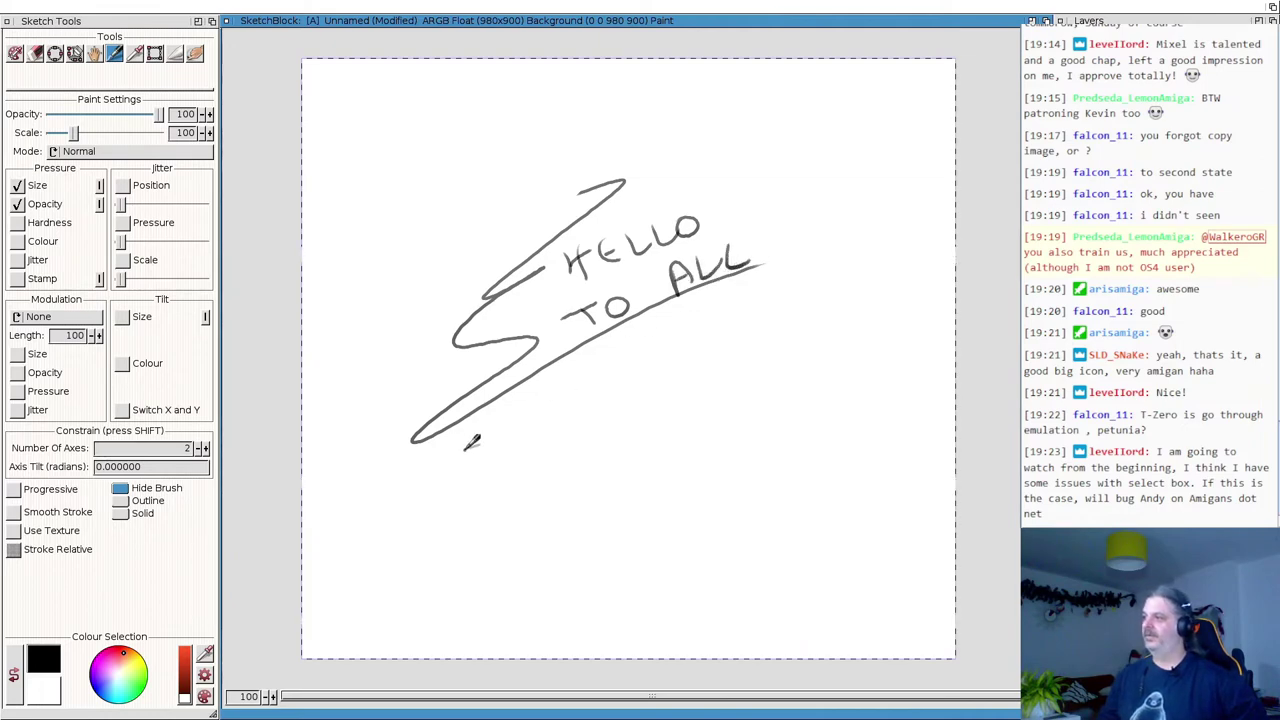
{"action": "left_click_drag", "start_coordinate": [464, 450], "coordinate": [732, 396]}
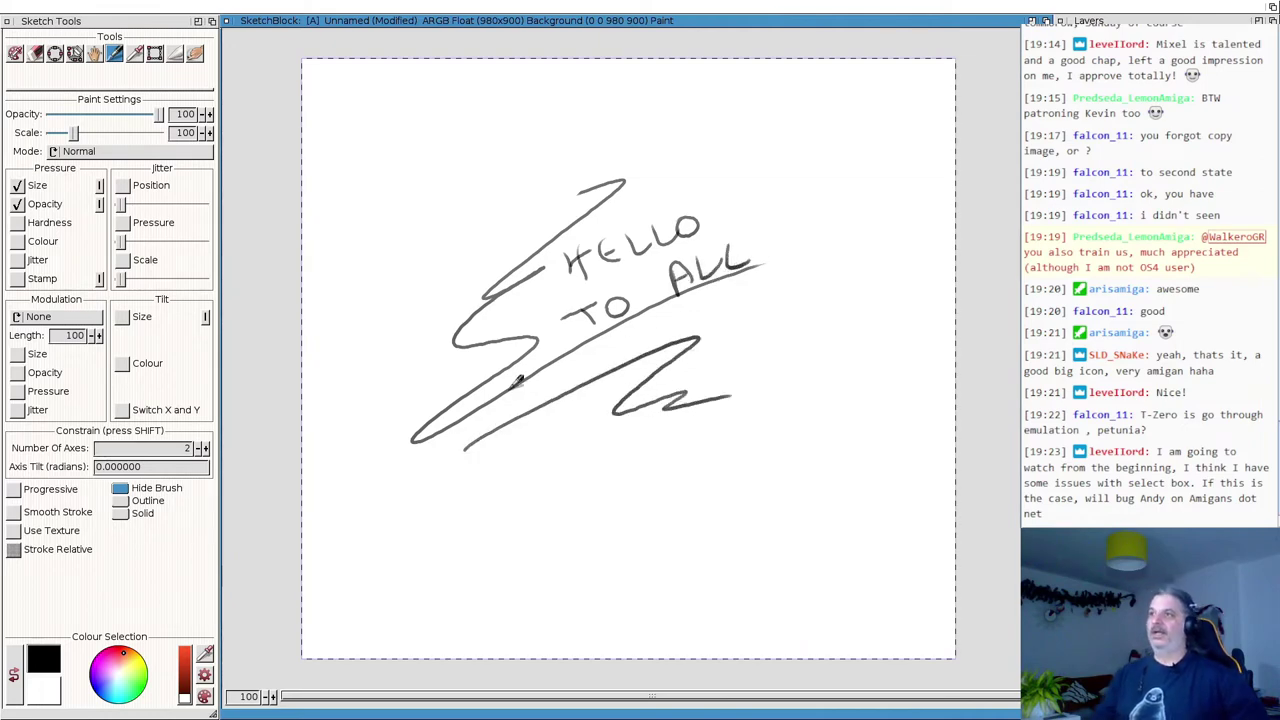
Quit SketchBlock without saving the handwritten sketch.
{"action": "right_click", "coordinate": [35, 11]}
{"action": "left_click", "coordinate": [57, 216]}
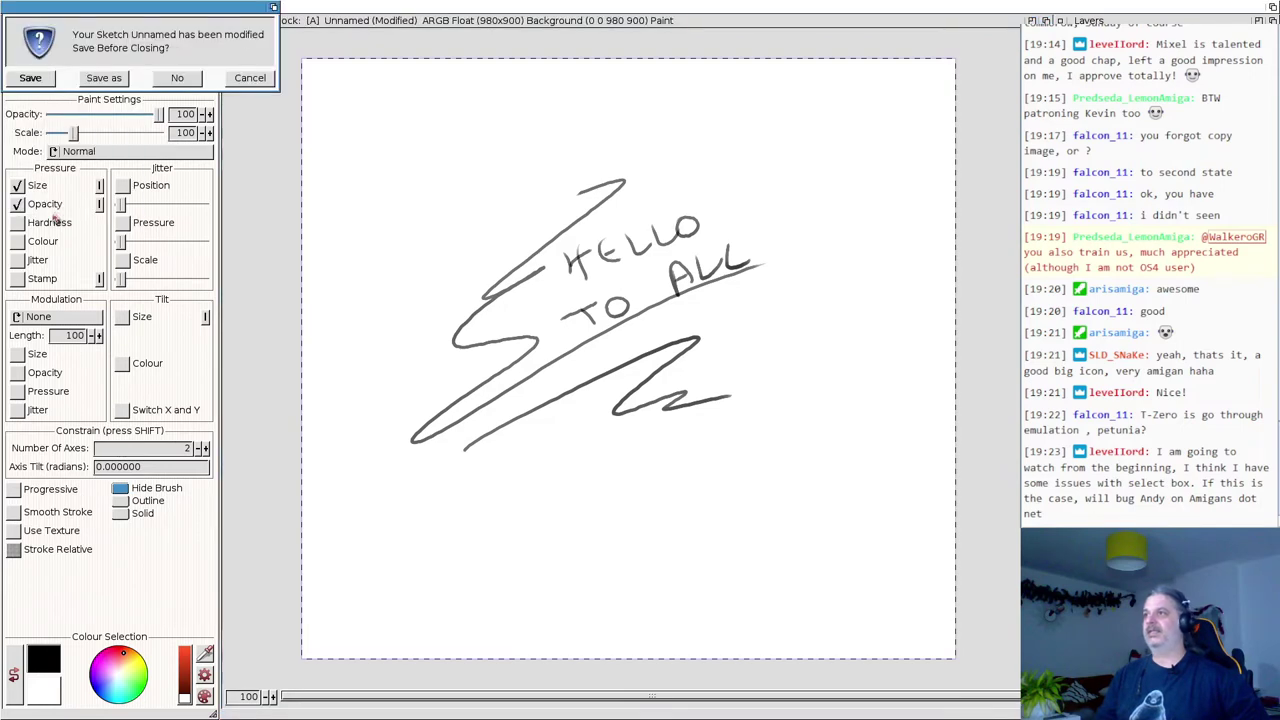
{"action": "left_click", "coordinate": [177, 79]}
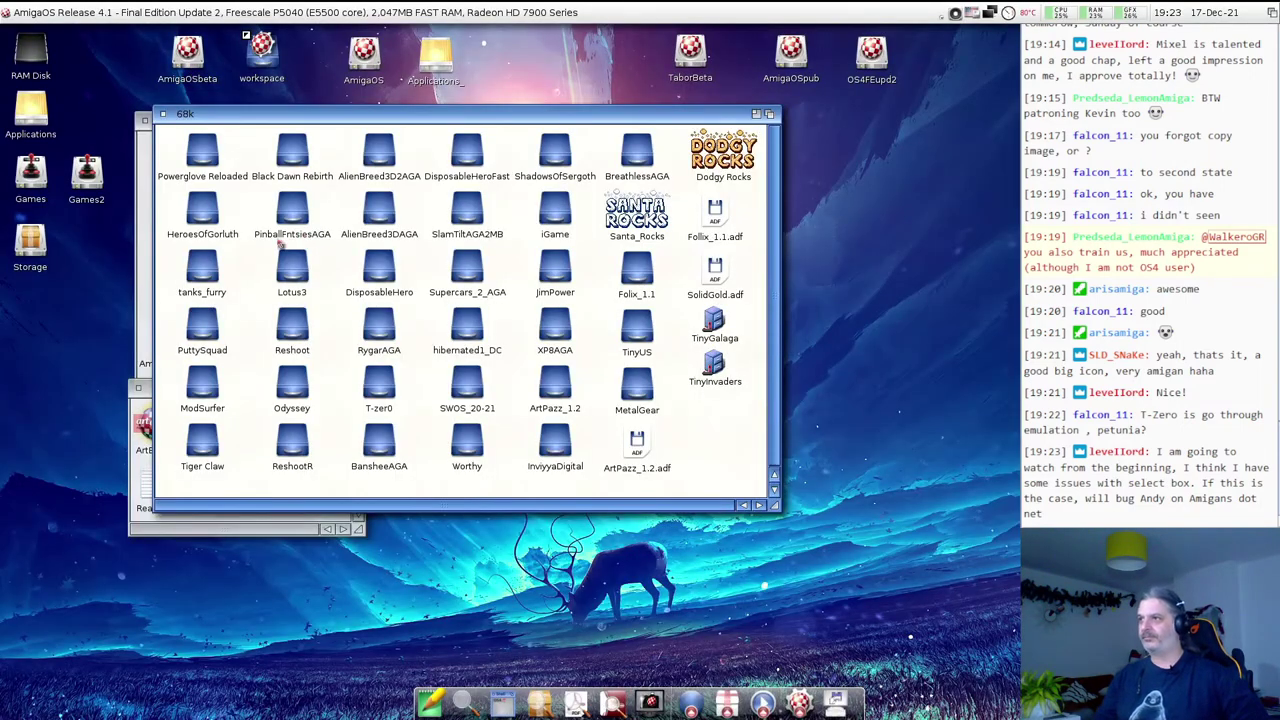
Close the 68k and Games2 drawers and show the graphics programs in the Graphics drawer.
{"action": "left_click", "coordinate": [163, 114]}
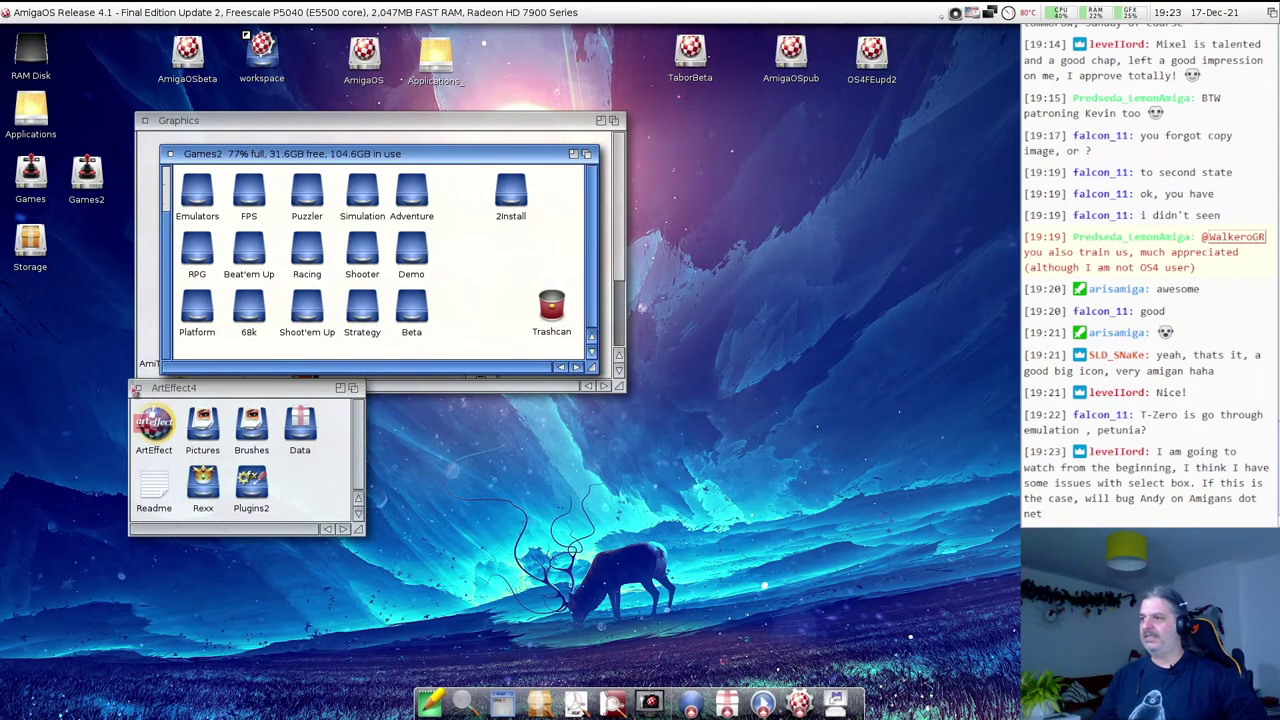
{"action": "left_click", "coordinate": [170, 155]}
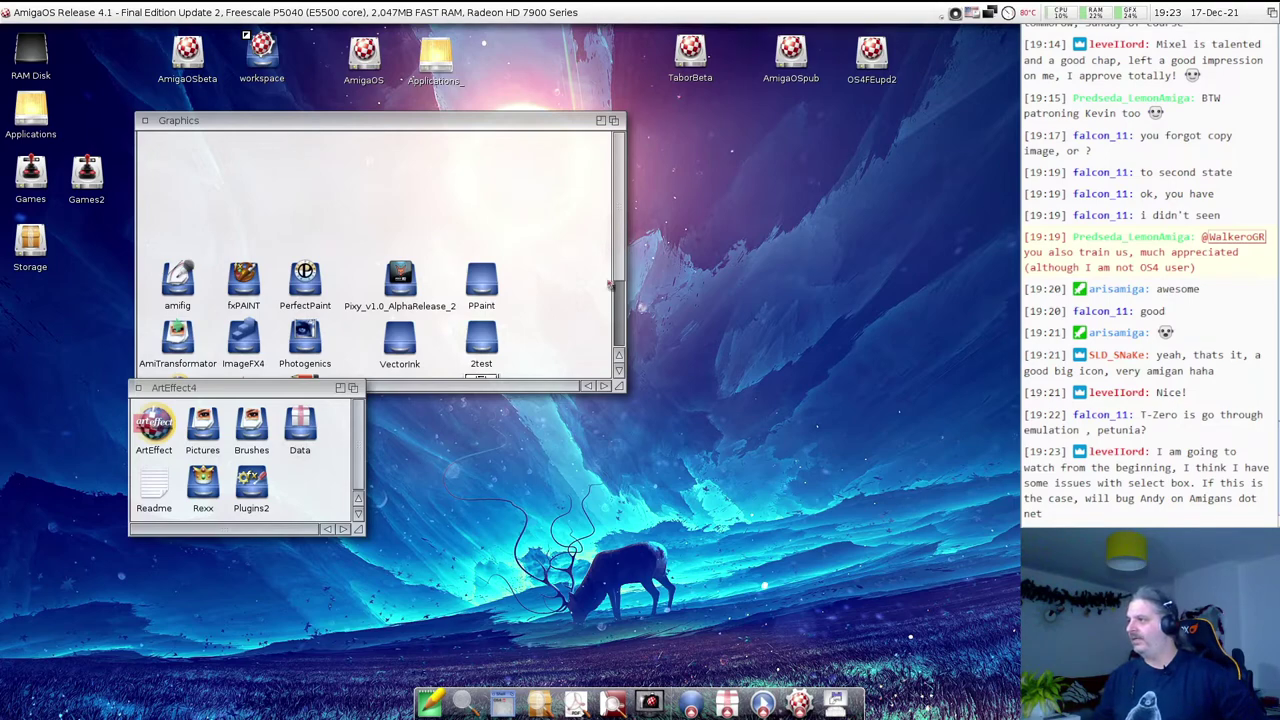
{"action": "scroll", "coordinate": [618, 270], "scroll_direction": "down", "scroll_amount": 2}
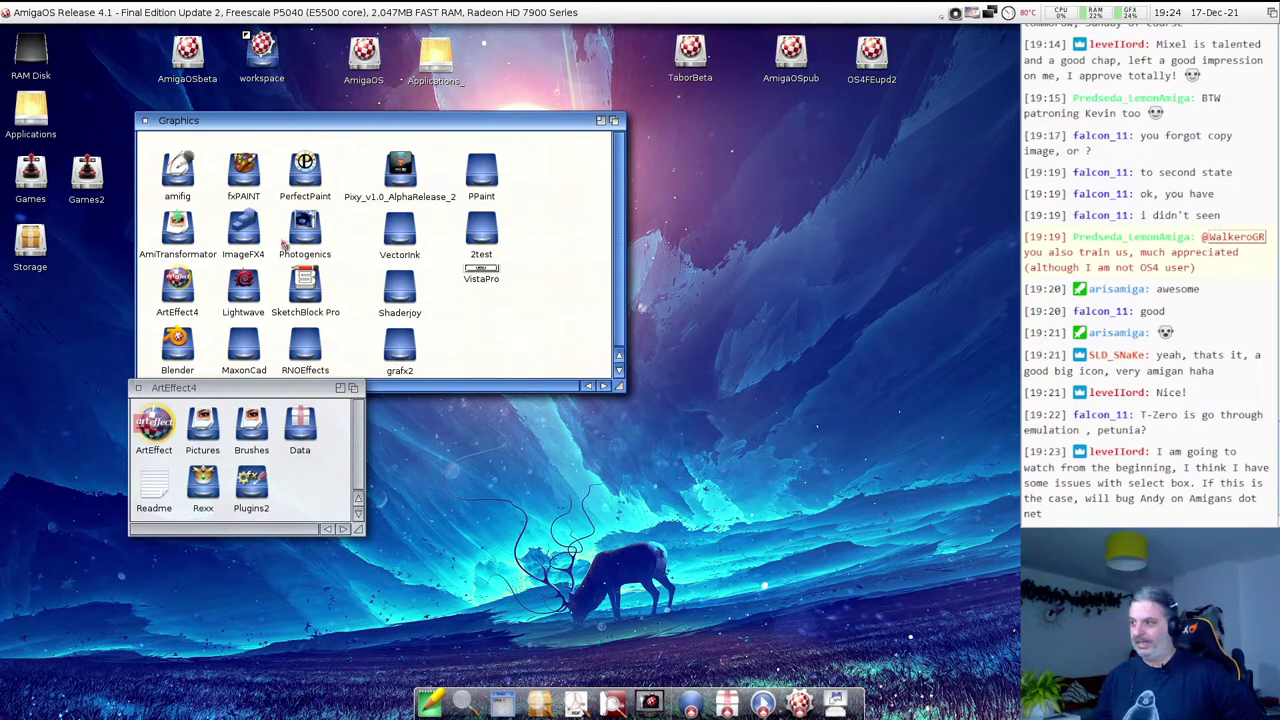
Show the interface of the ugtablet commodity from Exchange and move the UG Tablet Driver Control window beside it.
{"action": "right_click", "coordinate": [418, 442]}
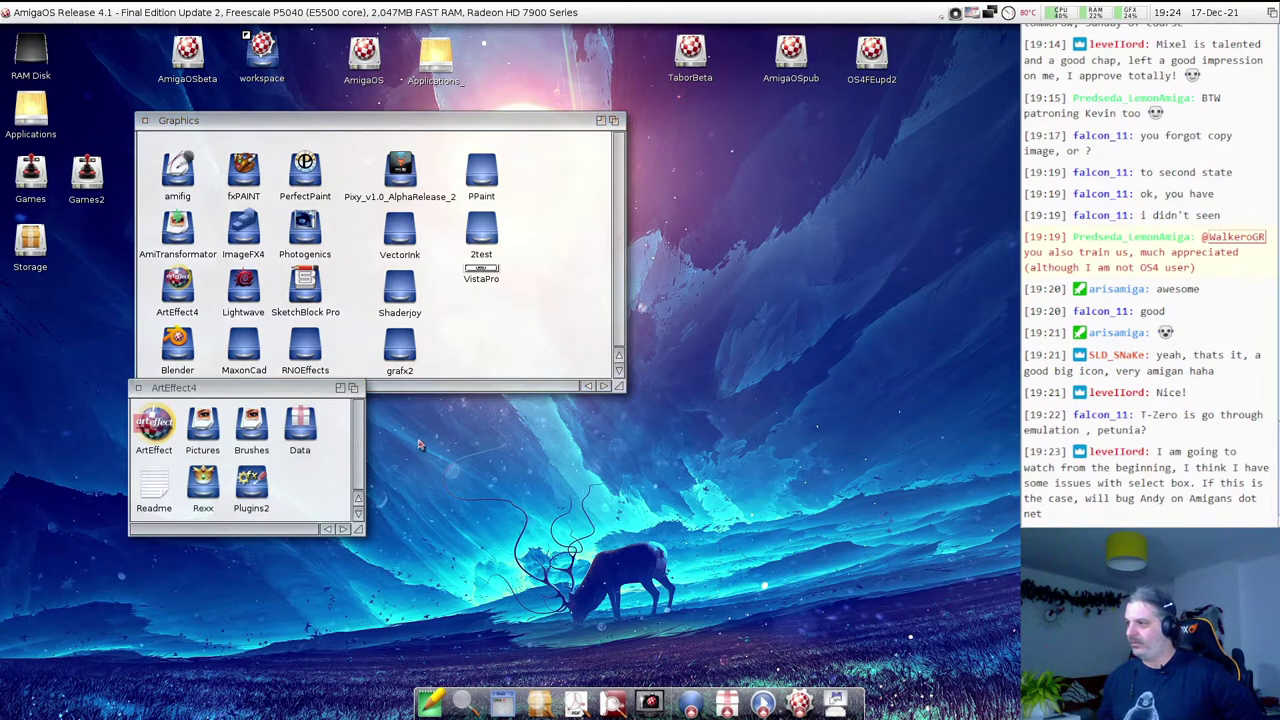
{"action": "left_click", "coordinate": [458, 561]}
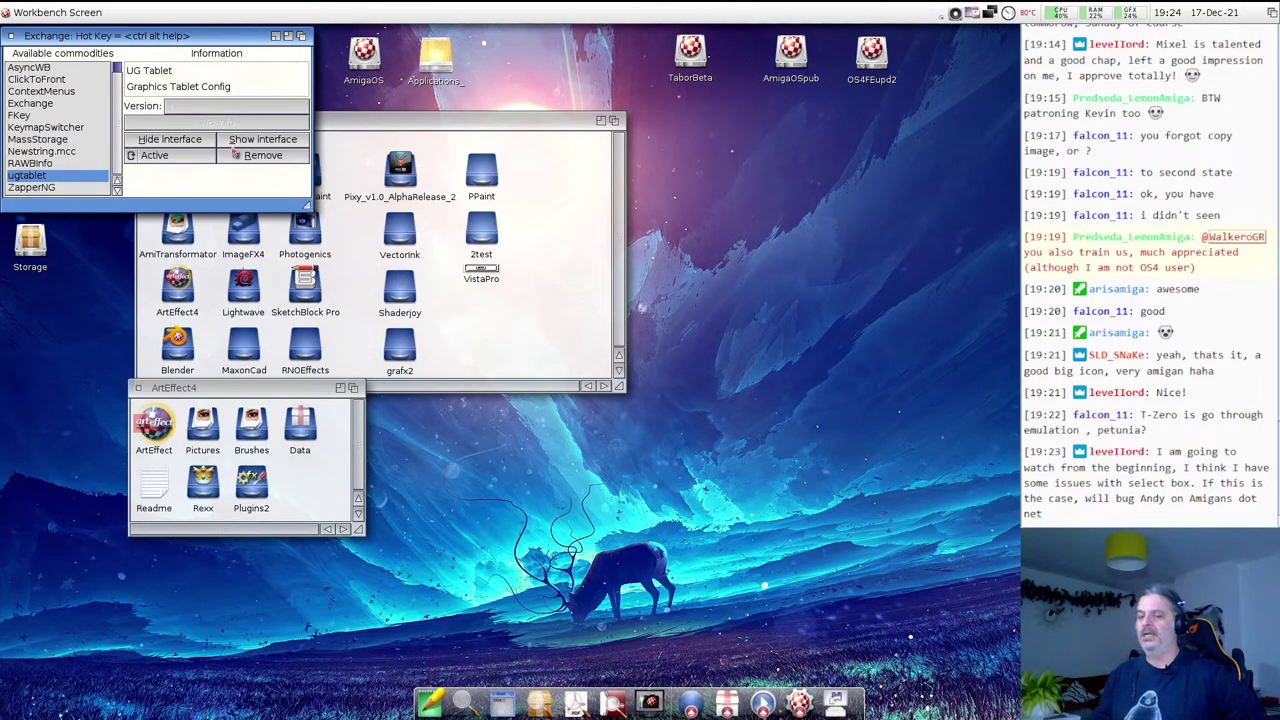
{"action": "left_click", "coordinate": [236, 142]}
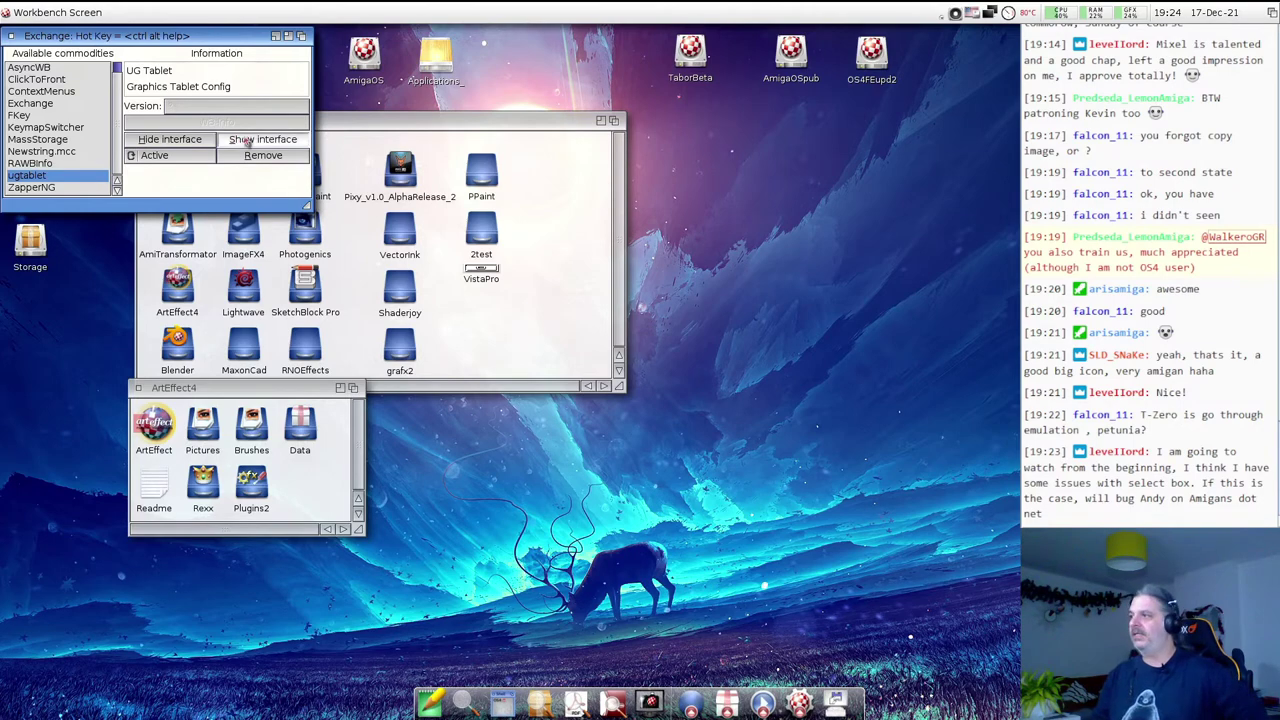
{"action": "left_click_drag", "start_coordinate": [560, 161], "coordinate": [280, 149]}
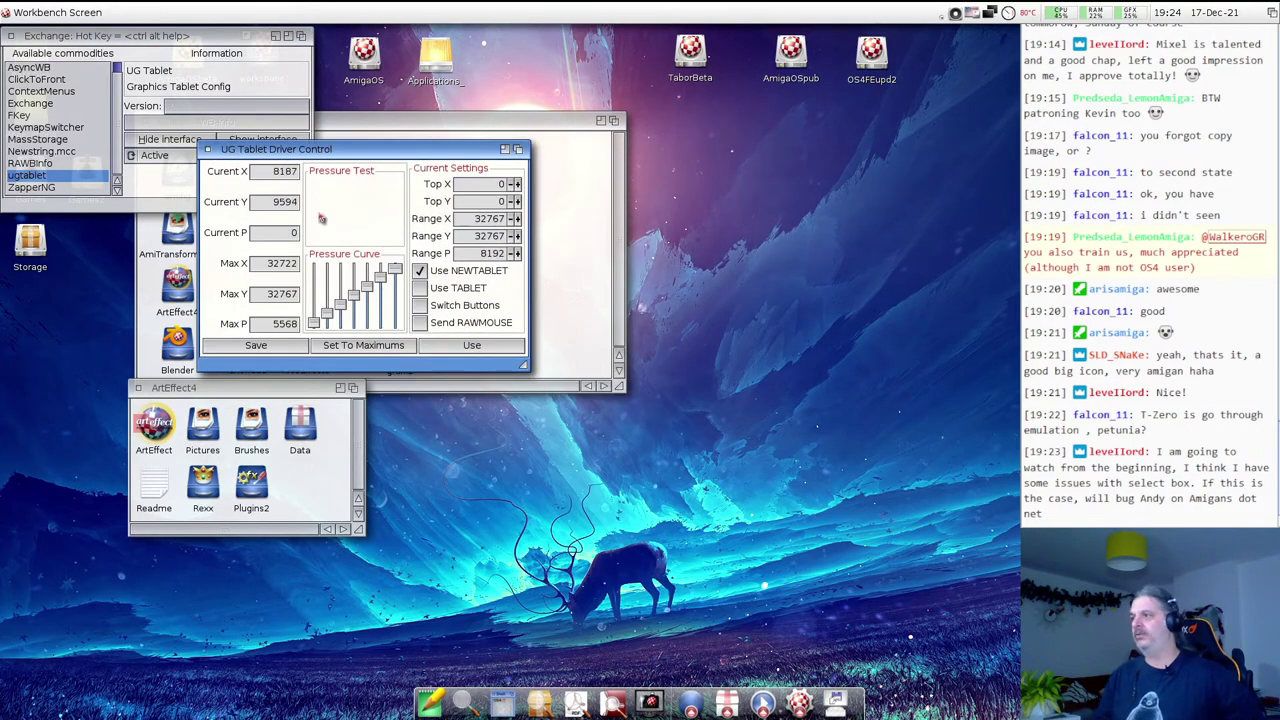
Switch the tablet driver's Use TABLET option on and back off, and apply the settings without saving them.
{"action": "left_click", "coordinate": [445, 290]}
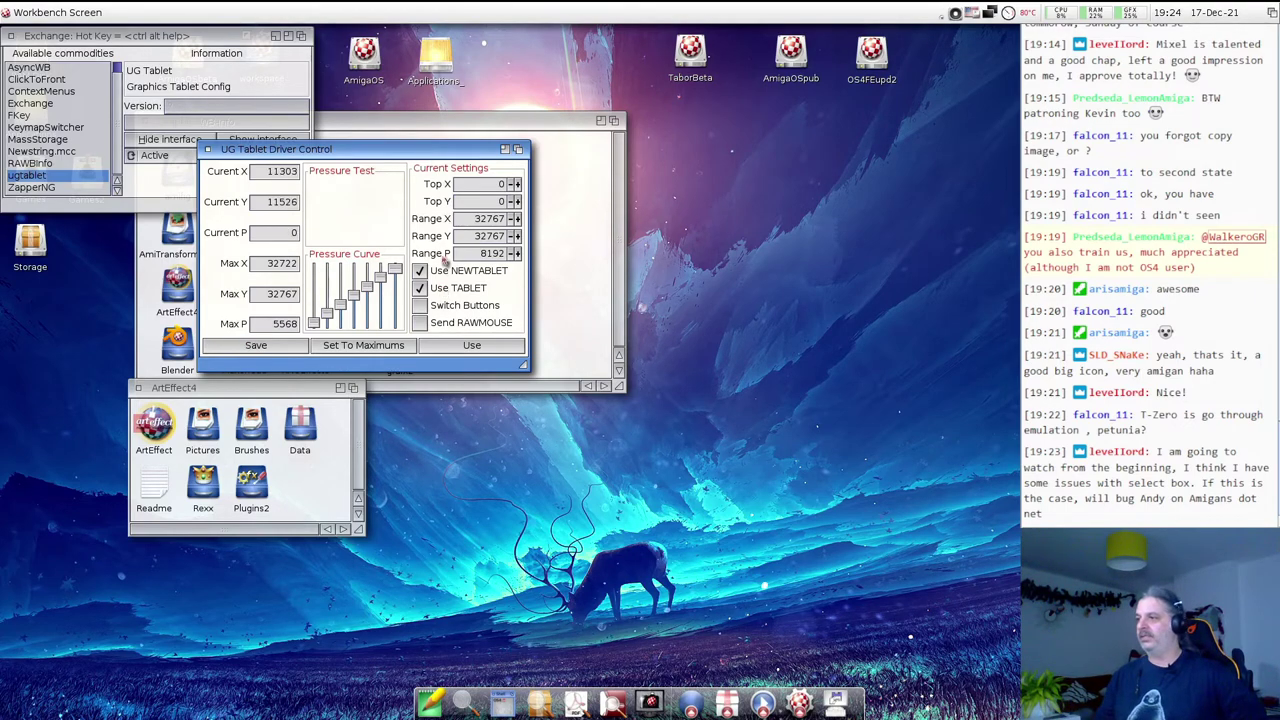
{"action": "left_click", "coordinate": [441, 289]}
{"action": "left_click", "coordinate": [448, 348]}
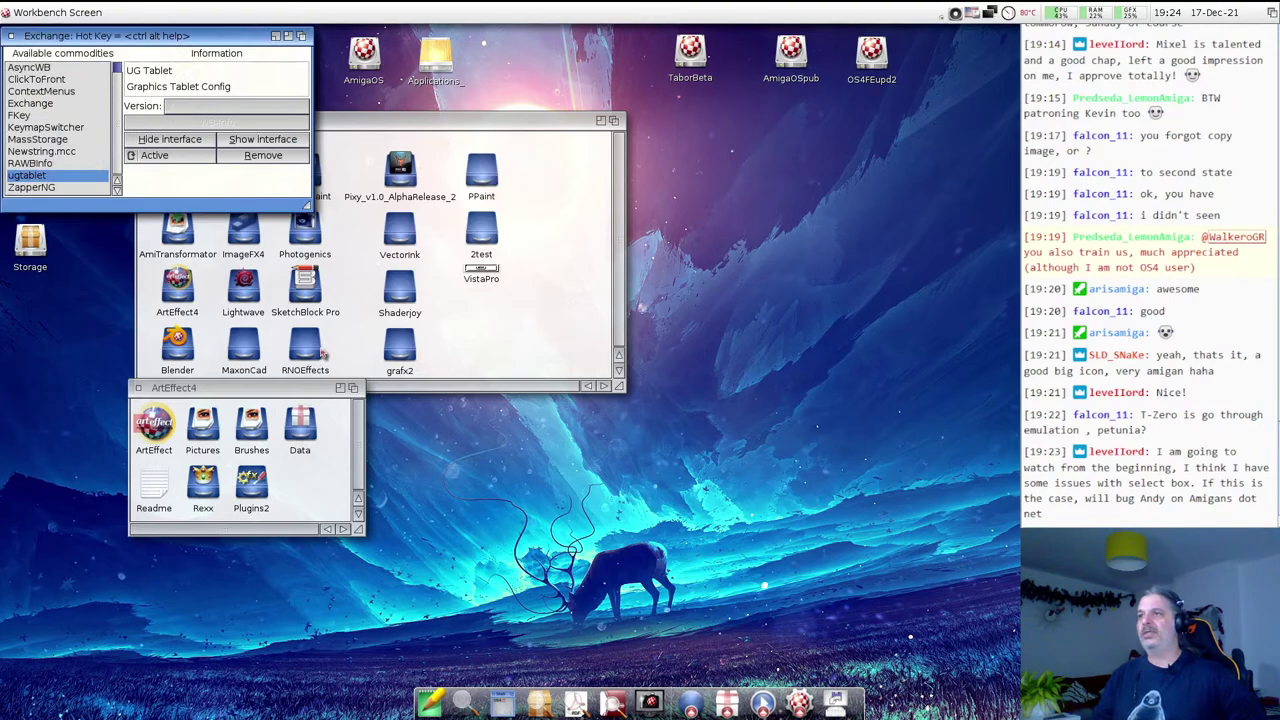
Close the Exchange window, shift the ArtEffect4 drawer just below the Graphics drawer, and launch ArtEffect from it.
{"action": "left_click", "coordinate": [9, 37]}
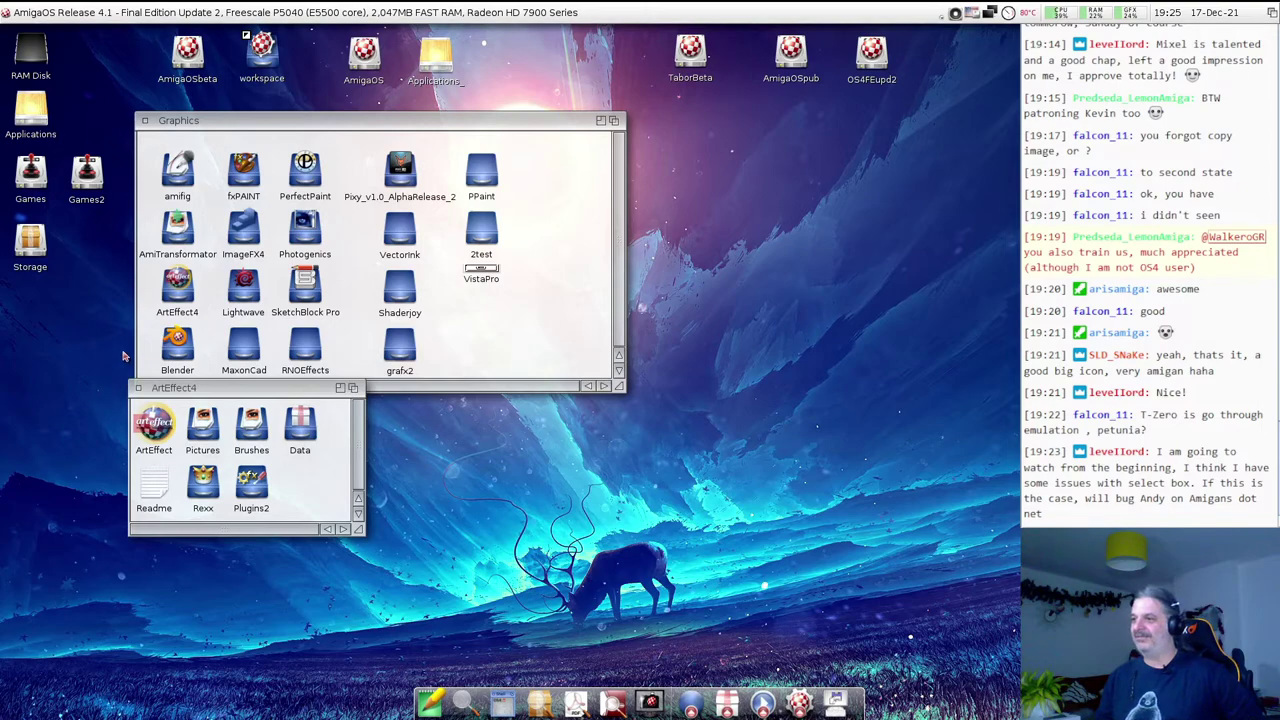
{"action": "left_click_drag", "start_coordinate": [230, 381], "coordinate": [241, 397]}
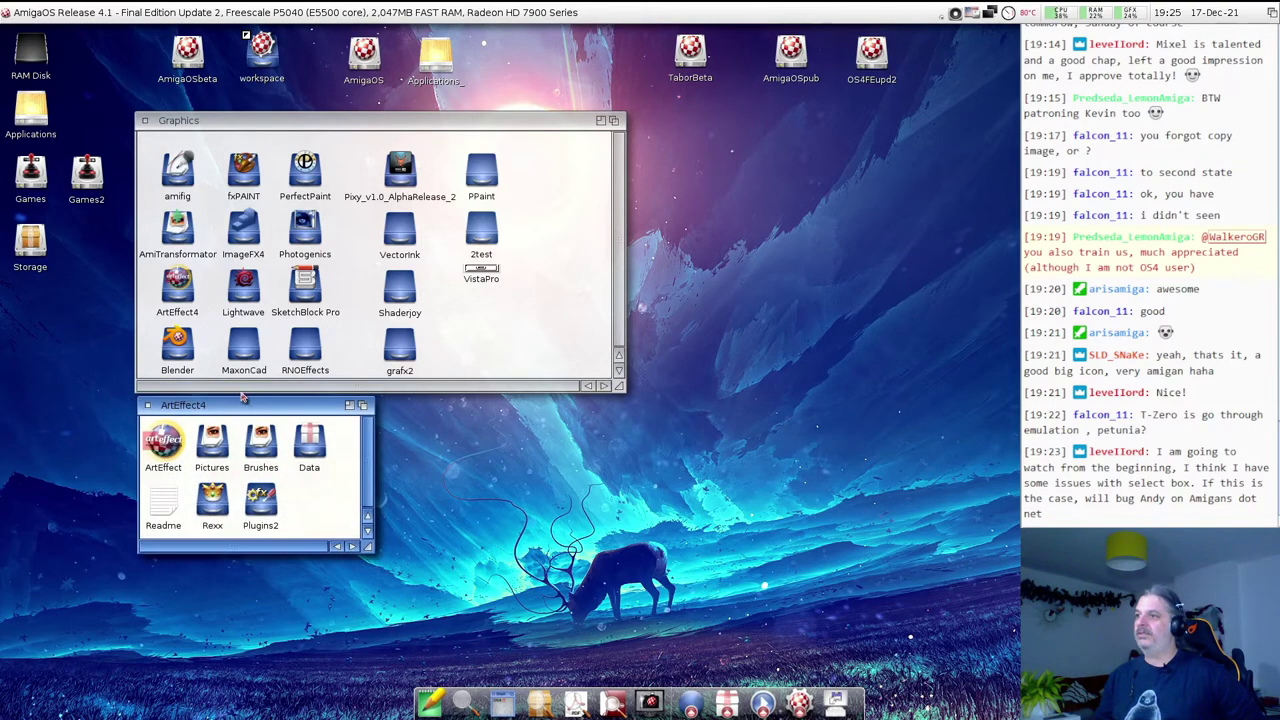
{"action": "double_click", "coordinate": [166, 442]}
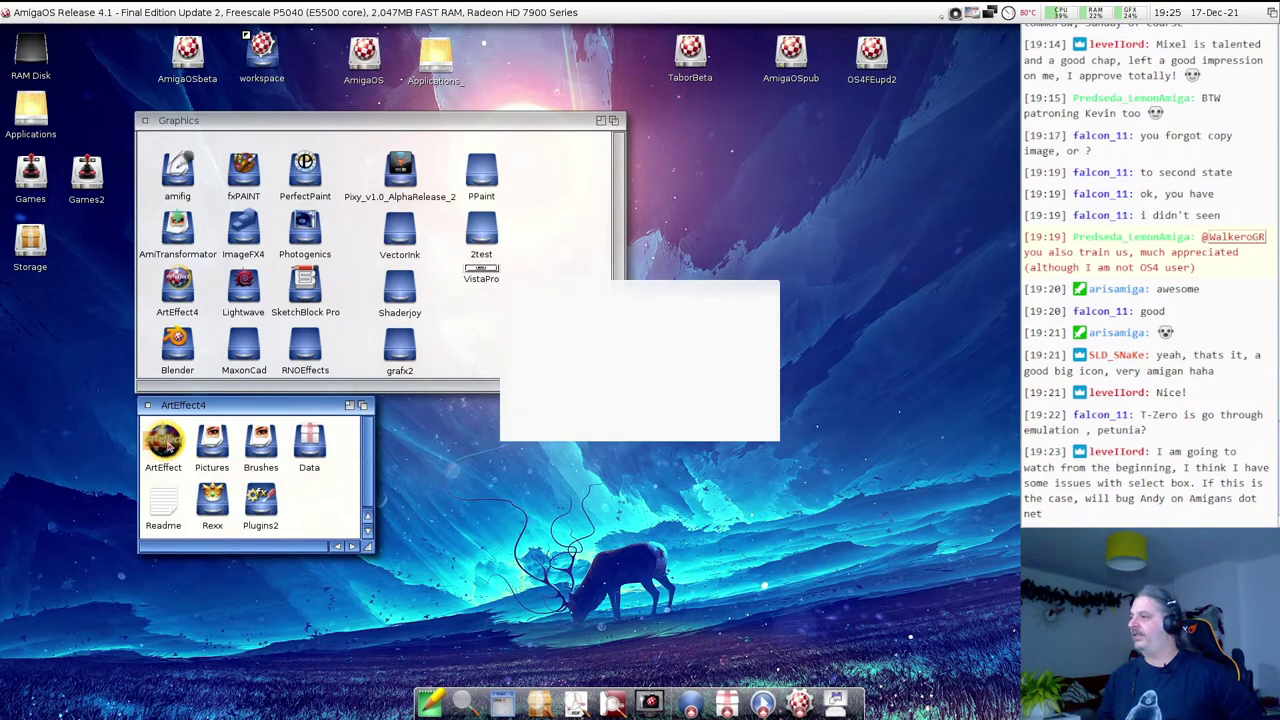
{"action": "left_click", "coordinate": [737, 419]}
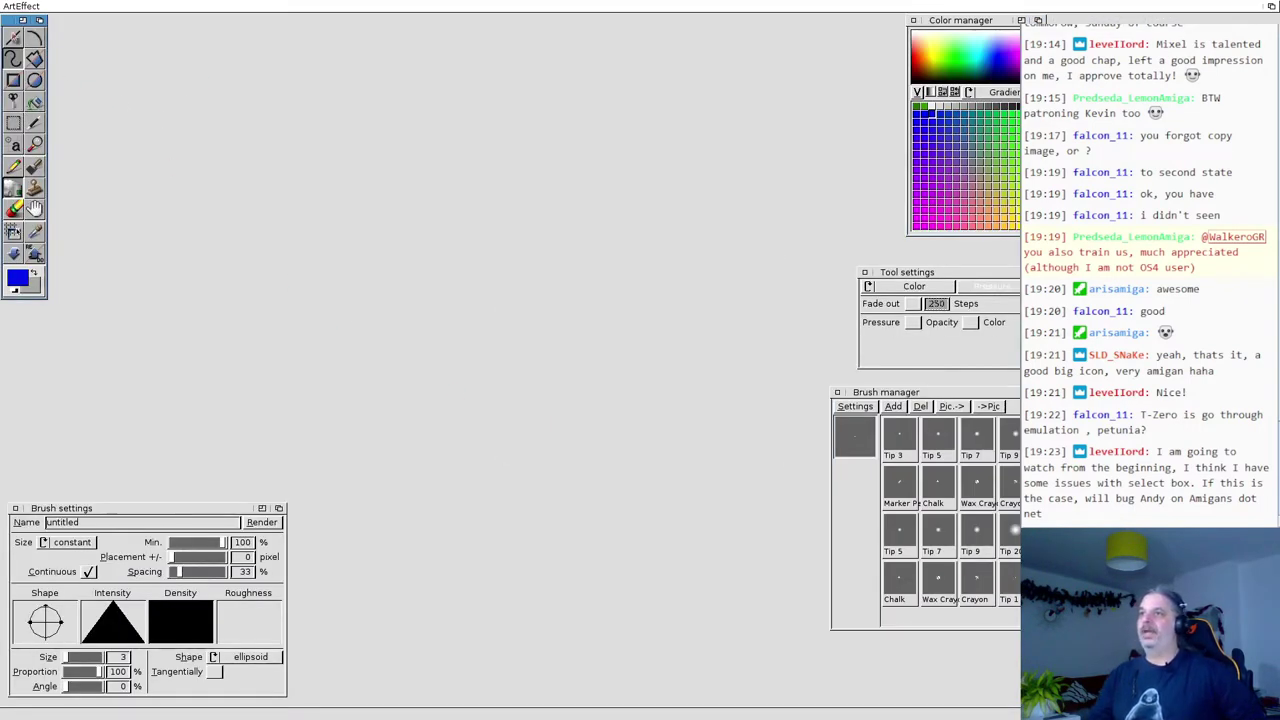
Start a new picture and set its width to 1024 pixels.
{"action": "right_click", "coordinate": [20, 6]}
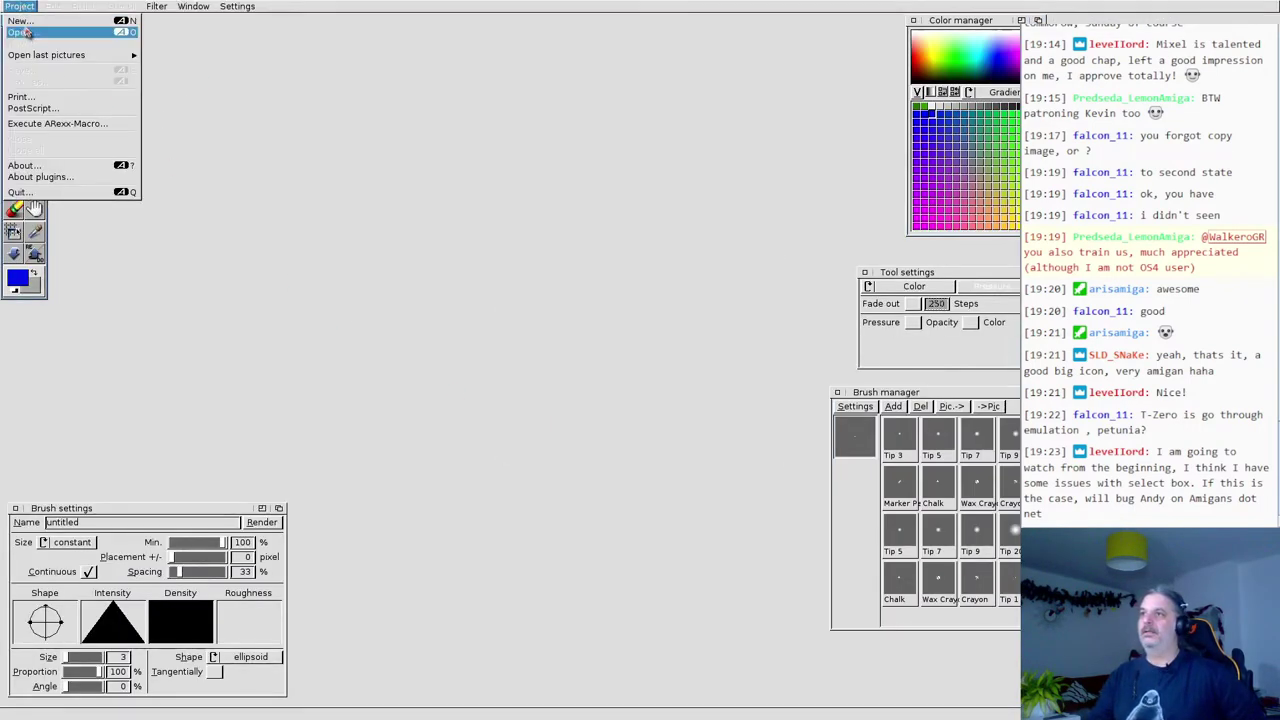
{"action": "left_click", "coordinate": [20, 21]}
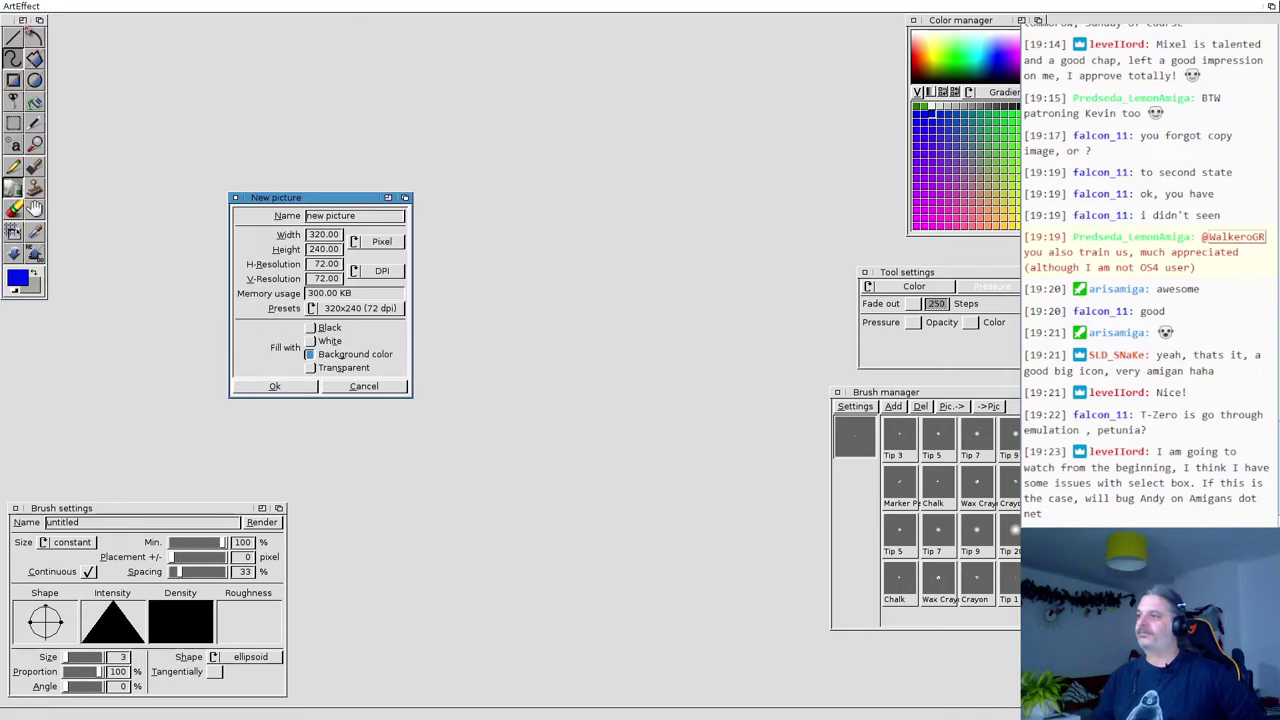
{"action": "left_click", "coordinate": [331, 236]}
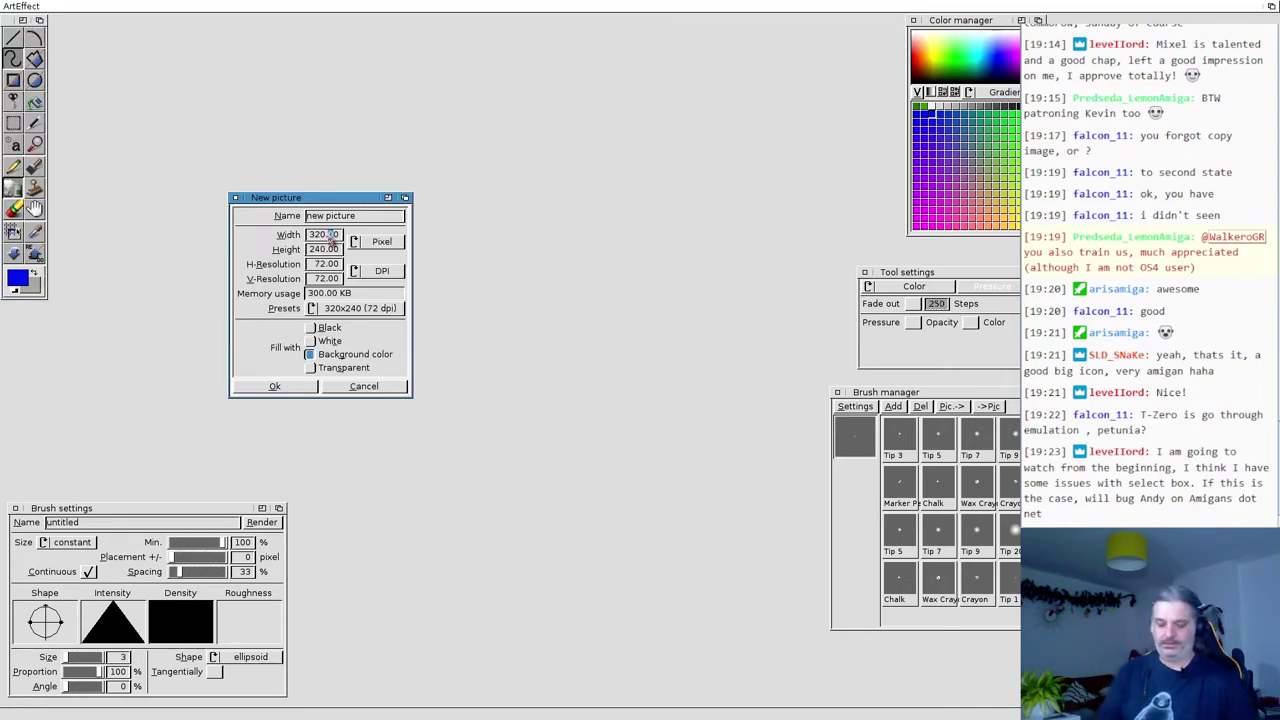
{"action": "key", "text": "BackSpace"}
{"action": "key", "text": "BackSpace"}
{"action": "key", "text": "BackSpace"}
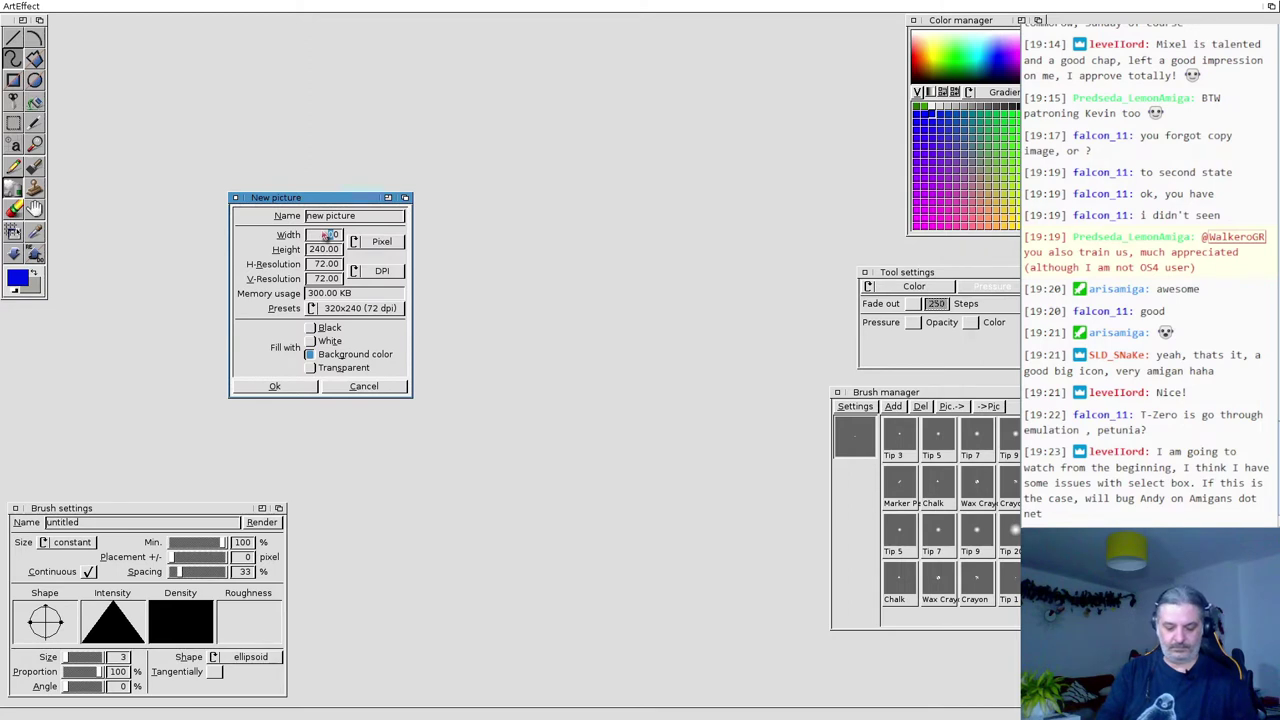
{"action": "key", "text": "BackSpace"}
{"action": "type", "text": "84"}
{"action": "key", "text": "Tab"}
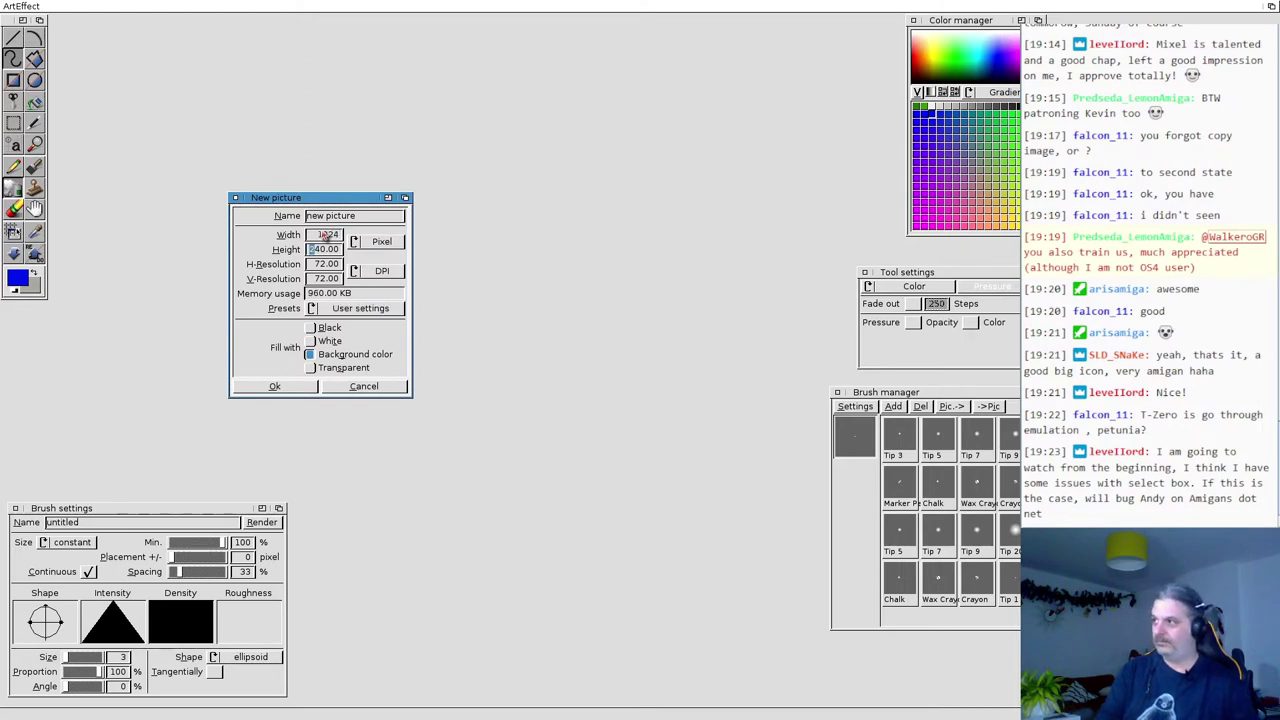
Set the new picture's height to 768 pixels, choose white as its fill, and create it.
{"action": "key", "text": "BackSpace"}
{"action": "key", "text": "BackSpace"}
{"action": "key", "text": "BackSpace"}
{"action": "key", "text": "BackSpace"}
{"action": "key", "text": "BackSpace"}
{"action": "key", "text": "BackSpace"}
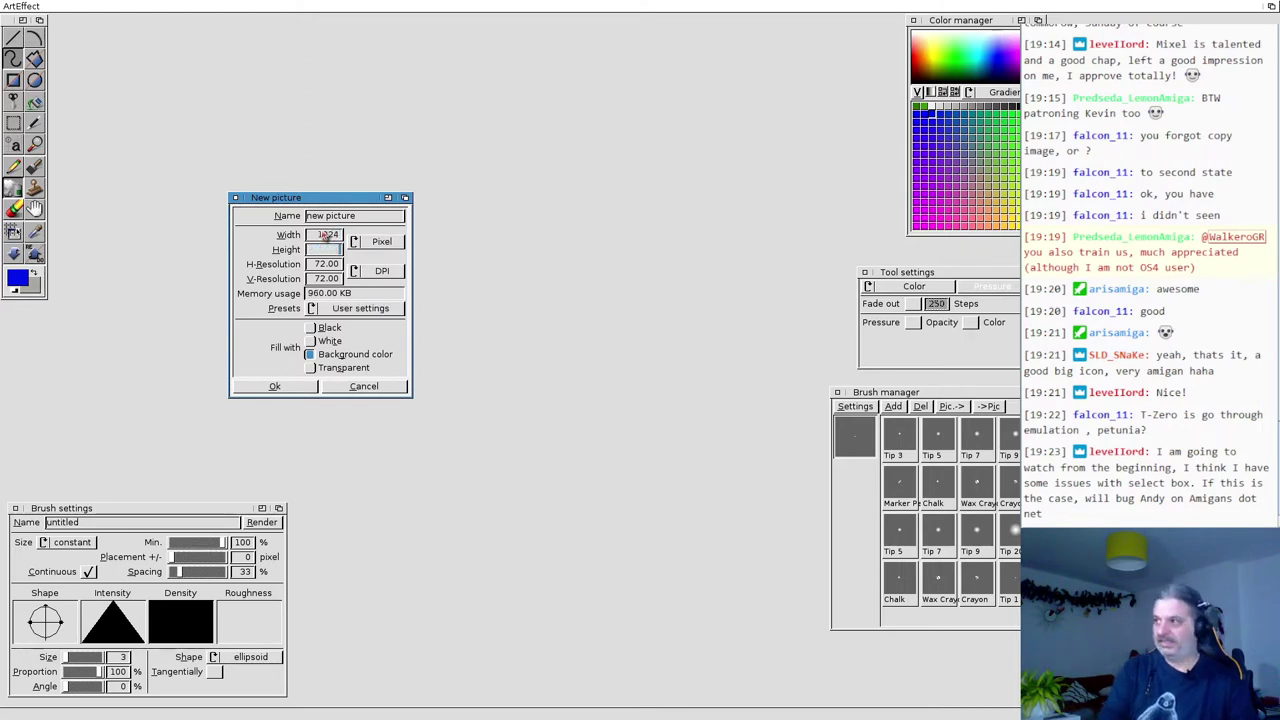
{"action": "type", "text": "768"}
{"action": "key", "text": "Tab"}
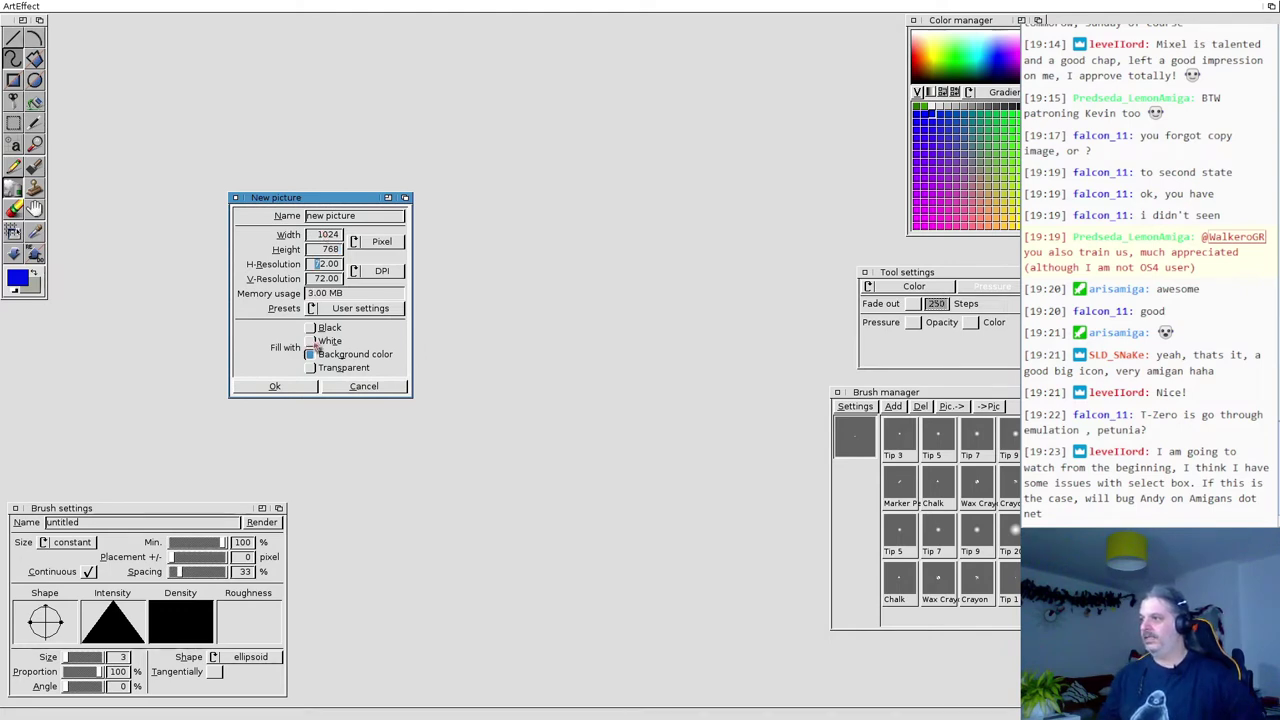
{"action": "left_click", "coordinate": [311, 341]}
{"action": "left_click", "coordinate": [276, 388]}
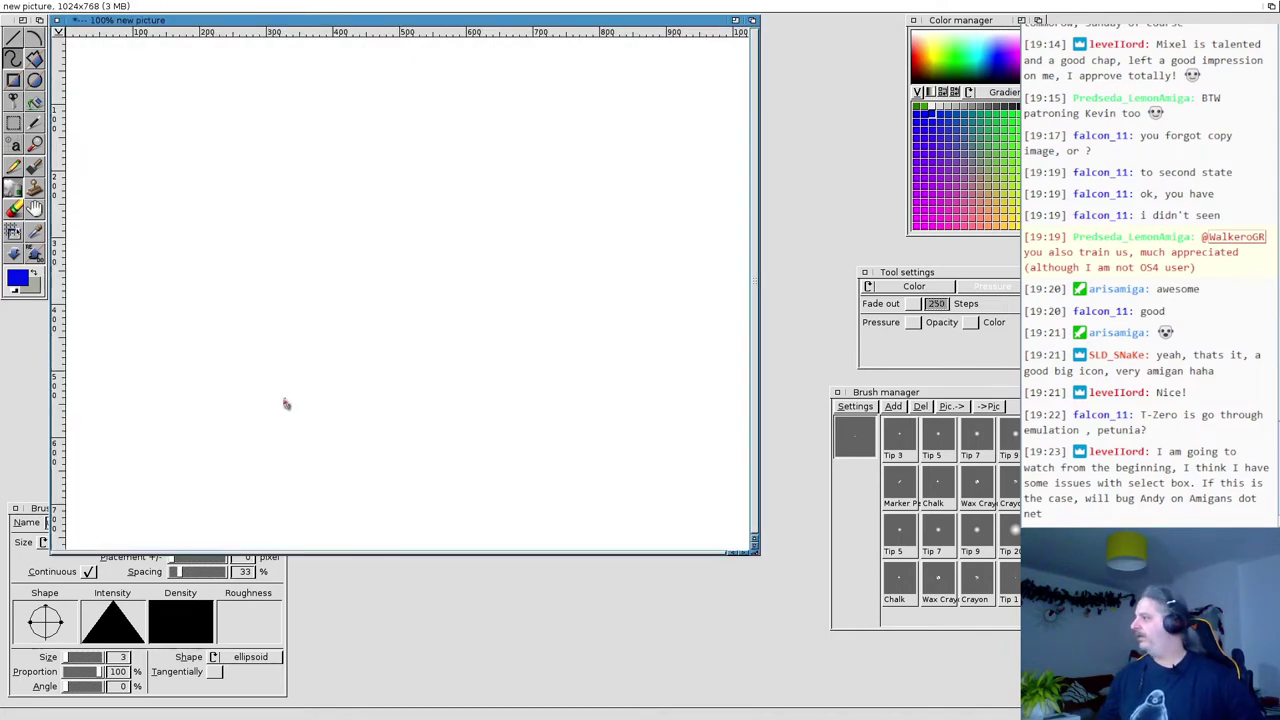
Select the Tip 20 brush and arrange the Brush manager, Tool settings and Color manager windows beside the canvas.
{"action": "left_click", "coordinate": [1010, 532]}
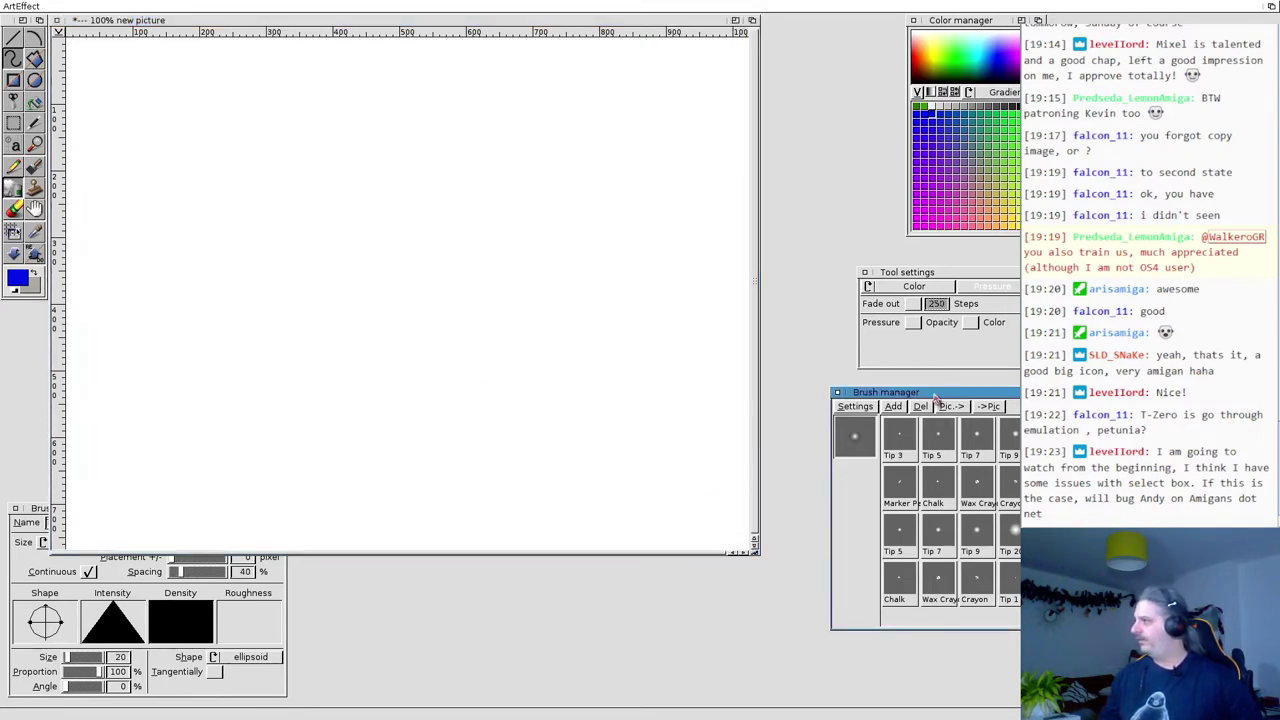
{"action": "left_click_drag", "start_coordinate": [933, 394], "coordinate": [863, 396]}
{"action": "left_click_drag", "start_coordinate": [900, 272], "coordinate": [812, 255]}
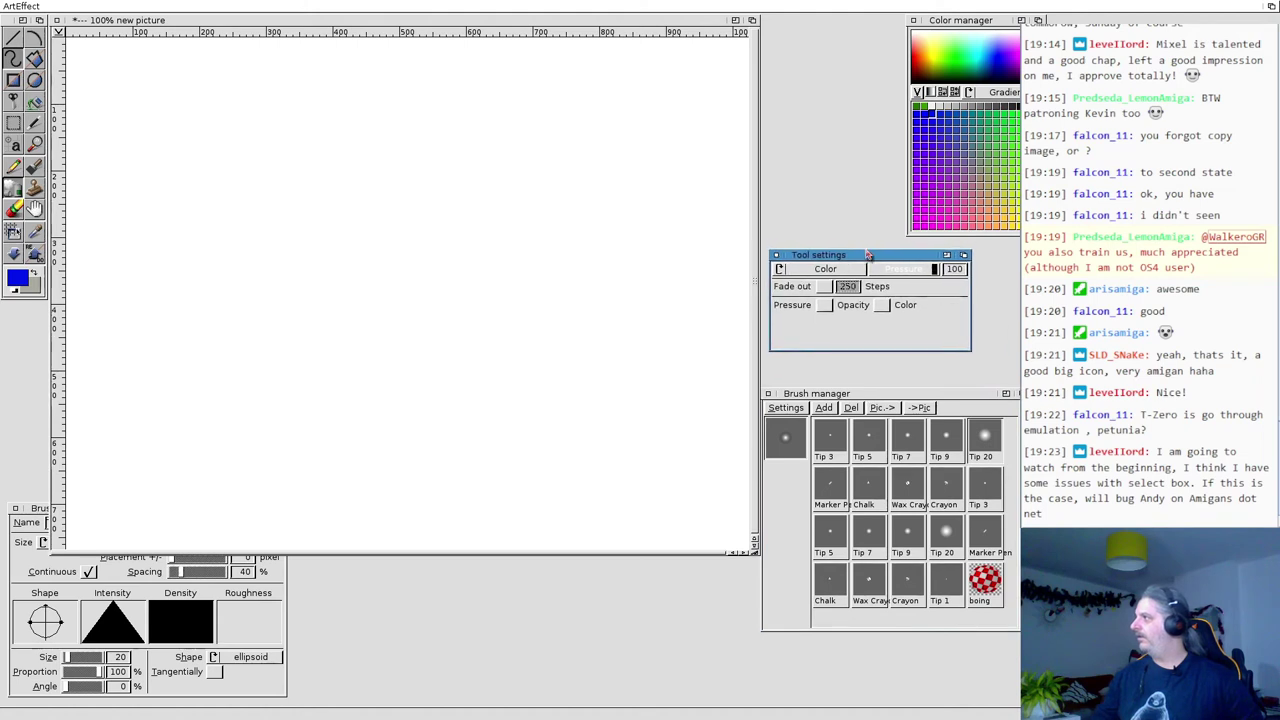
{"action": "left_click_drag", "start_coordinate": [966, 24], "coordinate": [839, 38]}
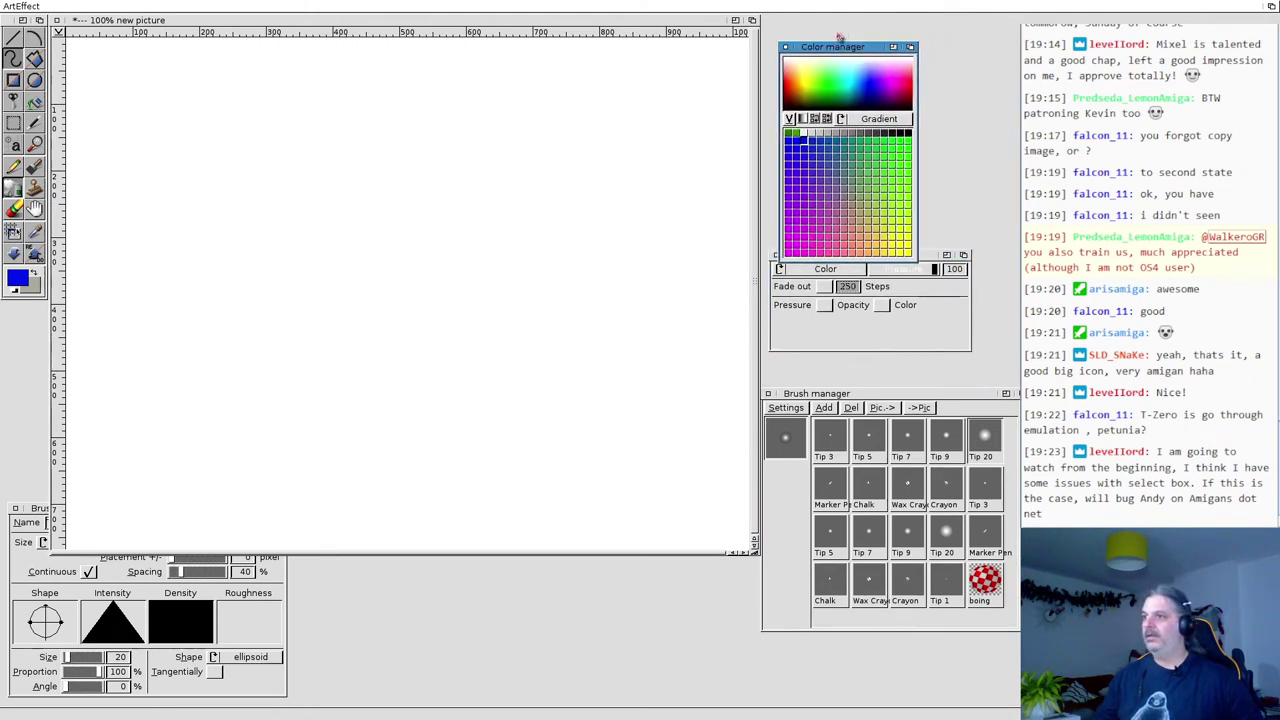
Paint blue freehand diagonal and zigzag strokes across the upper part of the canvas and undo the last stroke.
{"action": "left_click", "coordinate": [114, 243]}
{"action": "mouse_move", "coordinate": [112, 243]}
{"action": "left_mouse_down"}
{"action": "mouse_move", "coordinate": [223, 229]}
{"action": "mouse_move", "coordinate": [446, 108]}
{"action": "left_mouse_up"}
{"action": "left_click_drag", "start_coordinate": [221, 320], "coordinate": [502, 138]}
{"action": "left_click_drag", "start_coordinate": [143, 370], "coordinate": [540, 158]}
{"action": "mouse_move", "coordinate": [246, 348]}
{"action": "left_mouse_down"}
{"action": "mouse_move", "coordinate": [437, 243]}
{"action": "mouse_move", "coordinate": [575, 192]}
{"action": "left_mouse_up"}
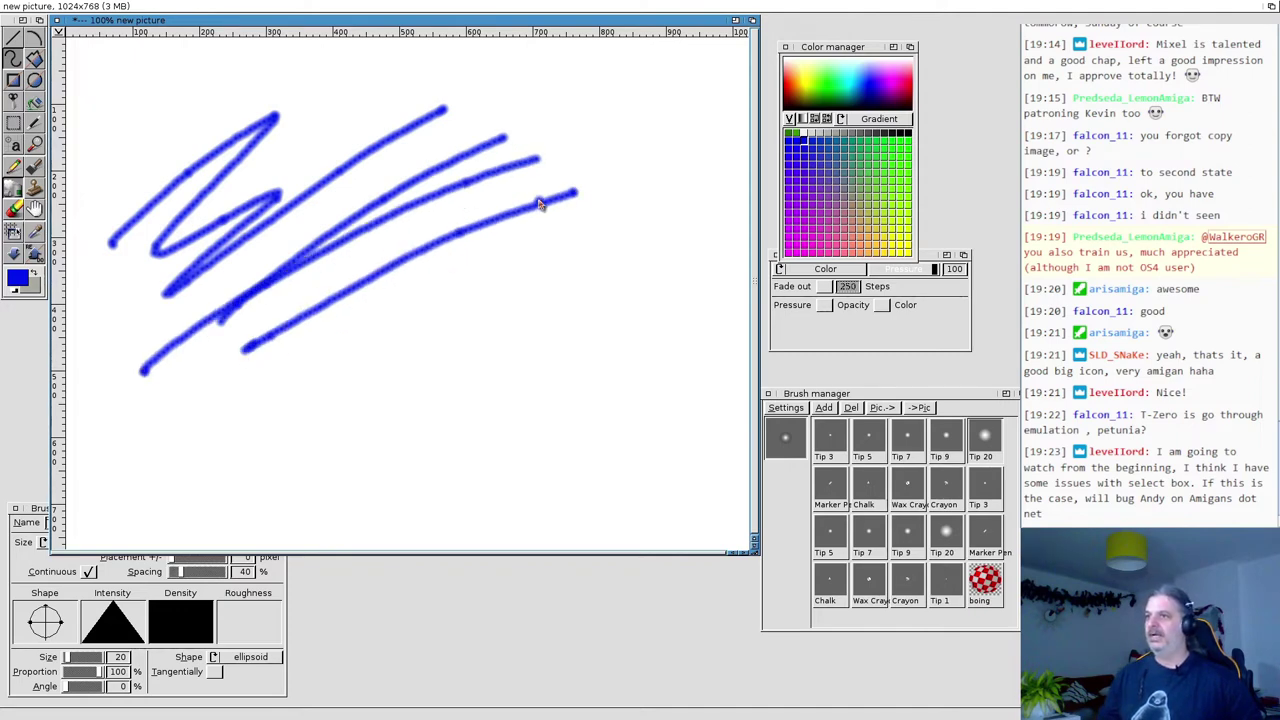
{"action": "left_click", "coordinate": [16, 256]}
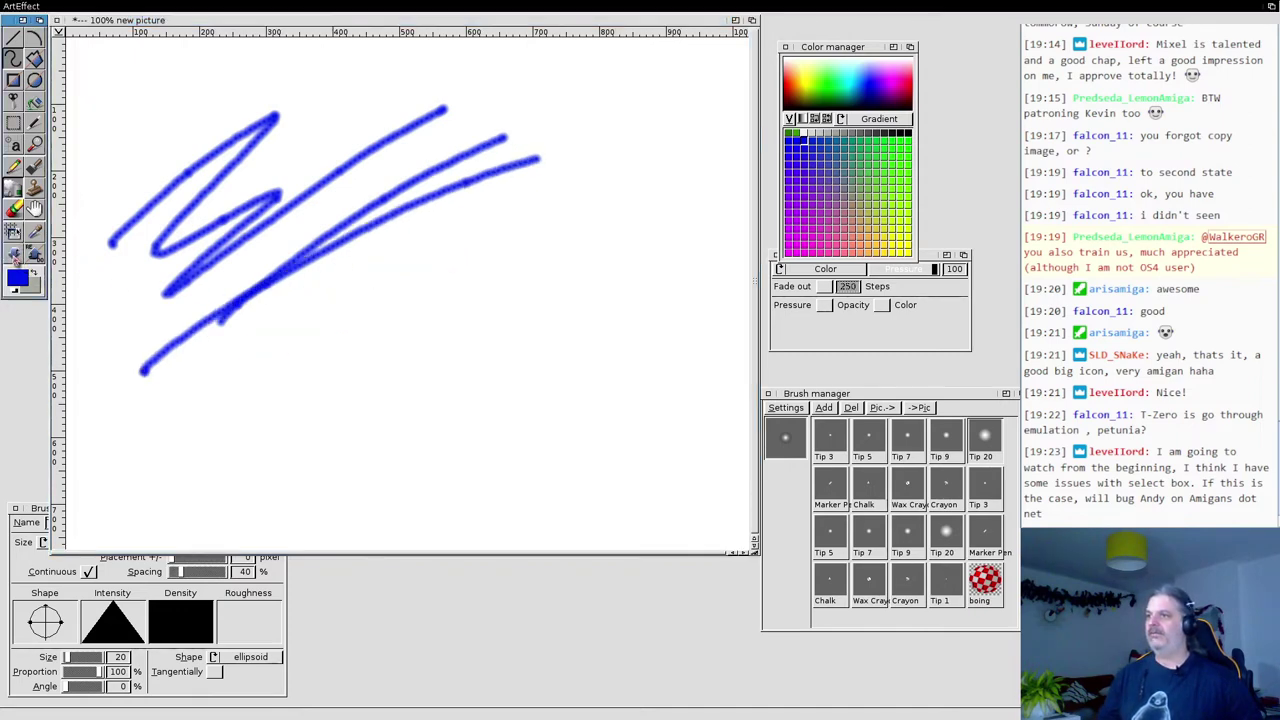
Add two short diagonal blue strokes and a small squiggle among the existing strokes.
{"action": "left_click_drag", "start_coordinate": [166, 310], "coordinate": [294, 222]}
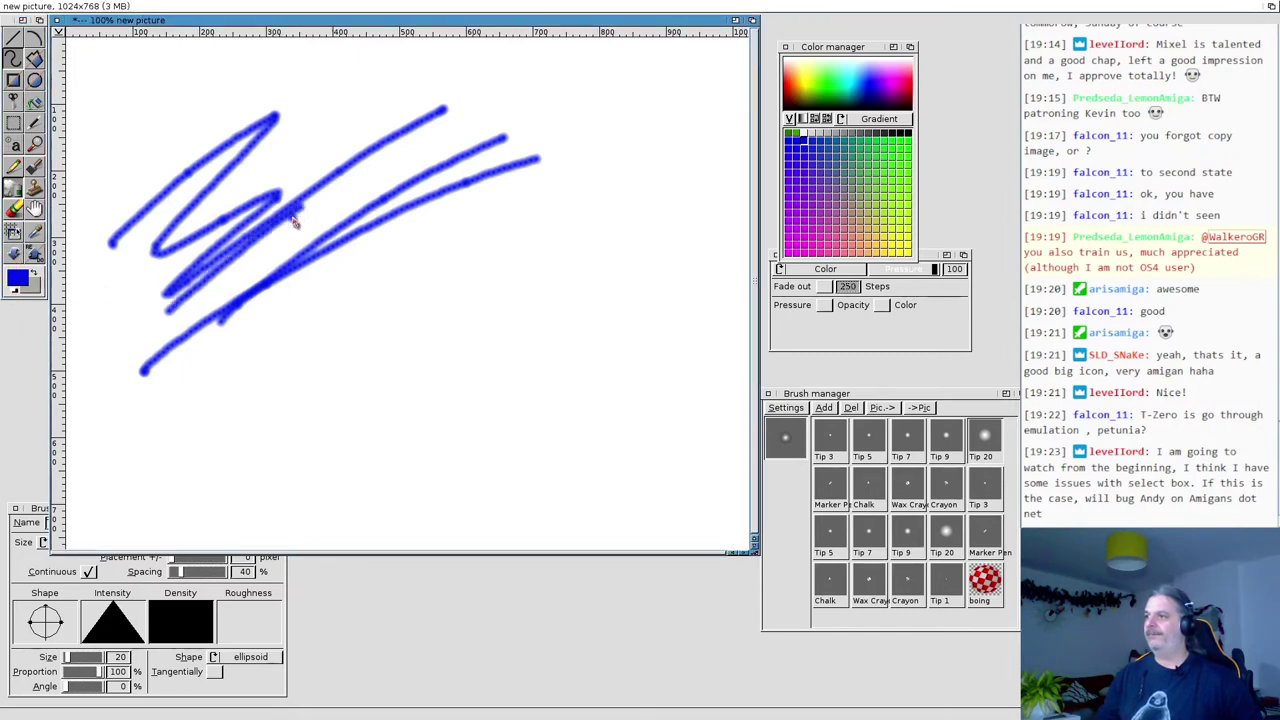
{"action": "left_click_drag", "start_coordinate": [228, 282], "coordinate": [330, 214]}
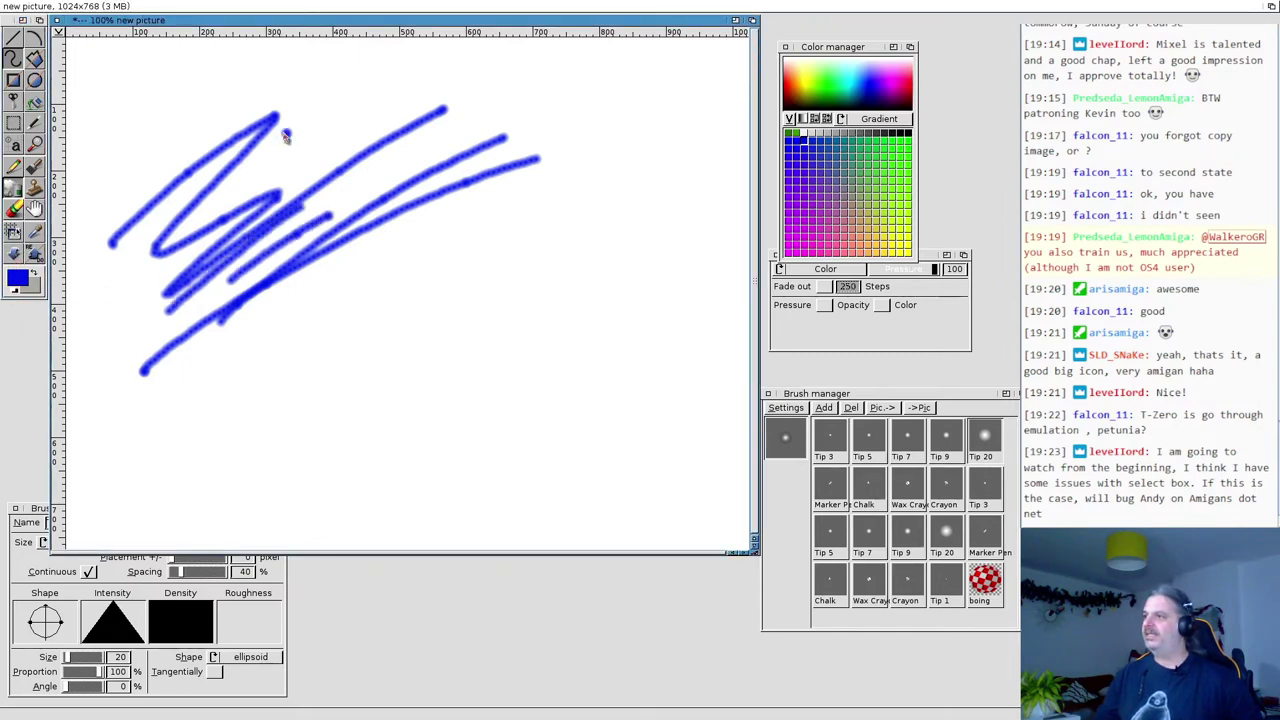
{"action": "mouse_move", "coordinate": [285, 135]}
{"action": "left_mouse_down"}
{"action": "mouse_move", "coordinate": [340, 125]}
{"action": "mouse_move", "coordinate": [280, 160]}
{"action": "mouse_move", "coordinate": [353, 143]}
{"action": "left_mouse_up"}
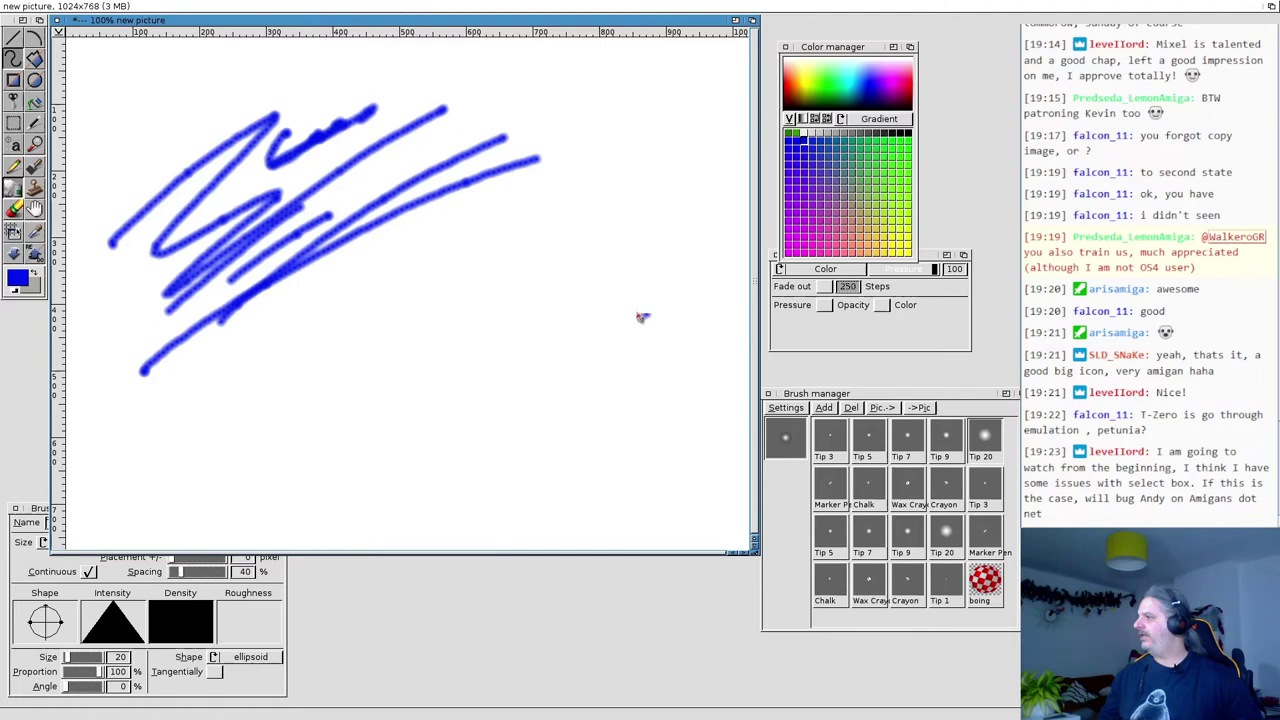
Turn on pressure control of opacity and paint light and heavy blue test strokes around the existing ones.
{"action": "left_click", "coordinate": [825, 306]}
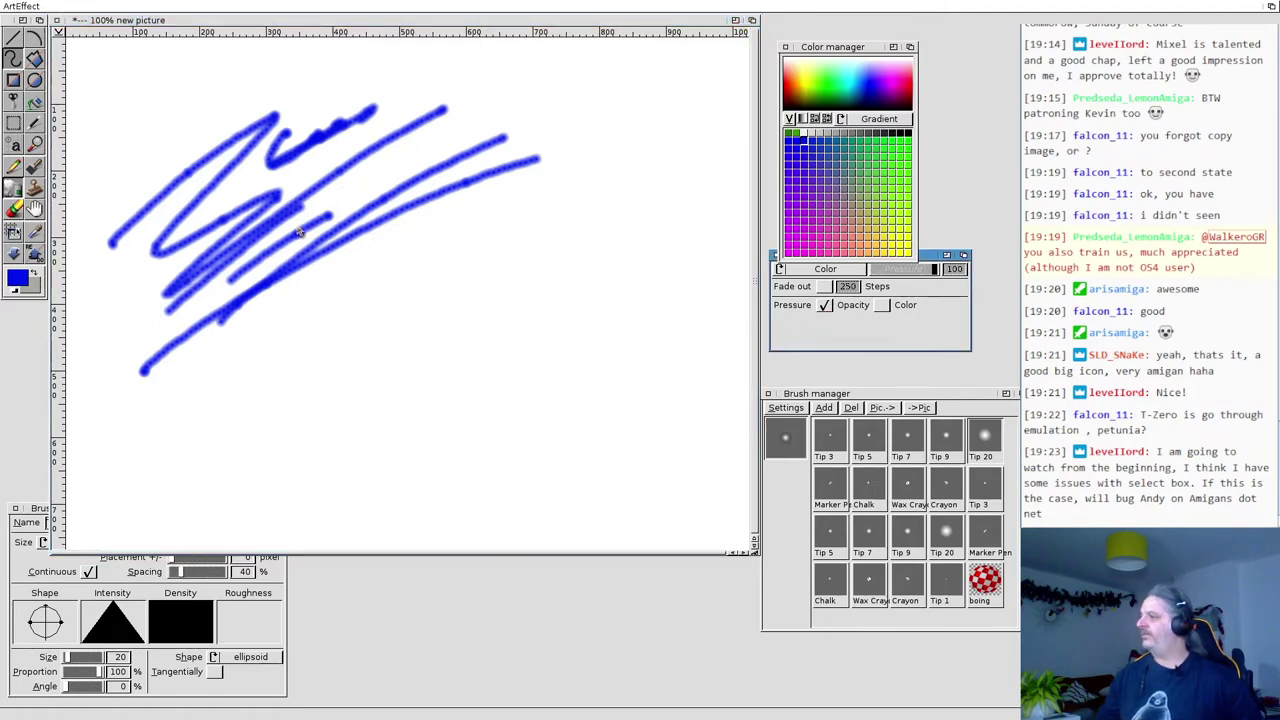
{"action": "mouse_move", "coordinate": [158, 127]}
{"action": "left_mouse_down"}
{"action": "mouse_move", "coordinate": [365, 58]}
{"action": "mouse_move", "coordinate": [462, 72]}
{"action": "mouse_move", "coordinate": [468, 100]}
{"action": "left_mouse_up"}
{"action": "left_click_drag", "start_coordinate": [368, 182], "coordinate": [515, 110]}
{"action": "left_click", "coordinate": [306, 298]}
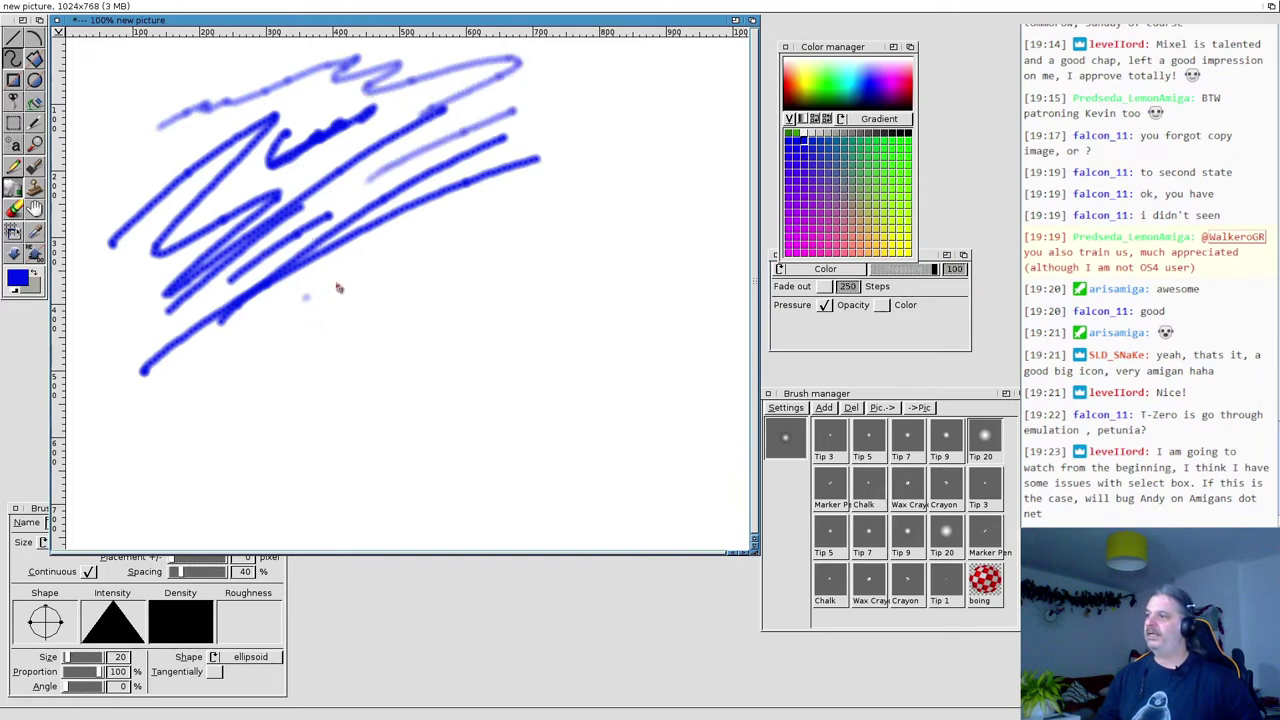
{"action": "left_click_drag", "start_coordinate": [342, 282], "coordinate": [405, 232]}
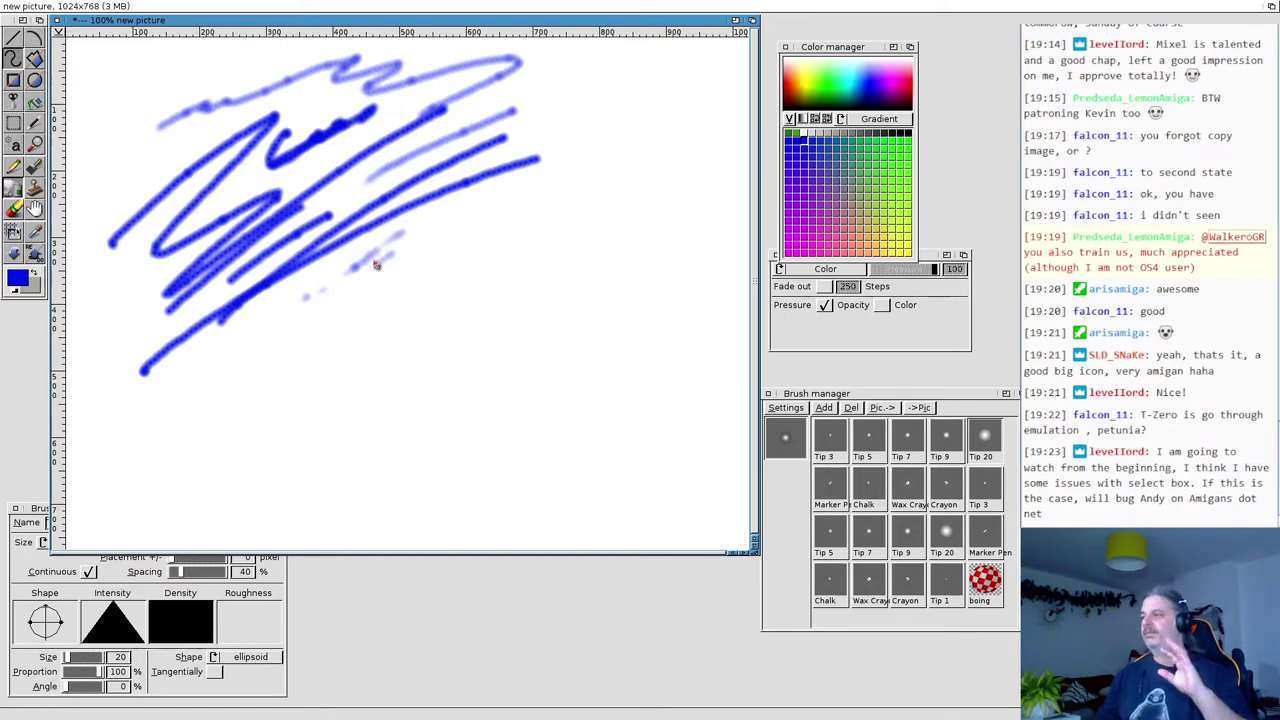
{"action": "mouse_move", "coordinate": [395, 260]}
{"action": "left_mouse_down"}
{"action": "mouse_move", "coordinate": [418, 240]}
{"action": "mouse_move", "coordinate": [350, 295]}
{"action": "mouse_move", "coordinate": [240, 428]}
{"action": "left_mouse_up"}
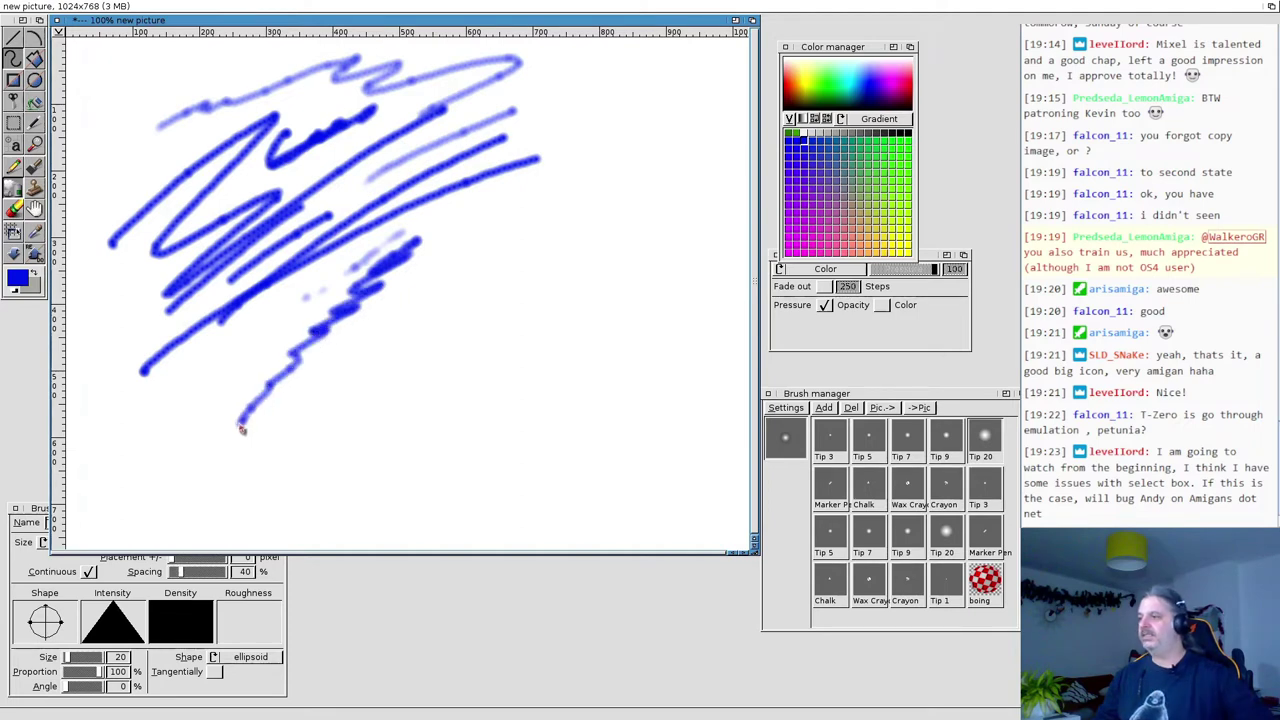
Set the tablet driver to Tableau in the program settings and accept the change.
{"action": "right_click", "coordinate": [230, 6]}
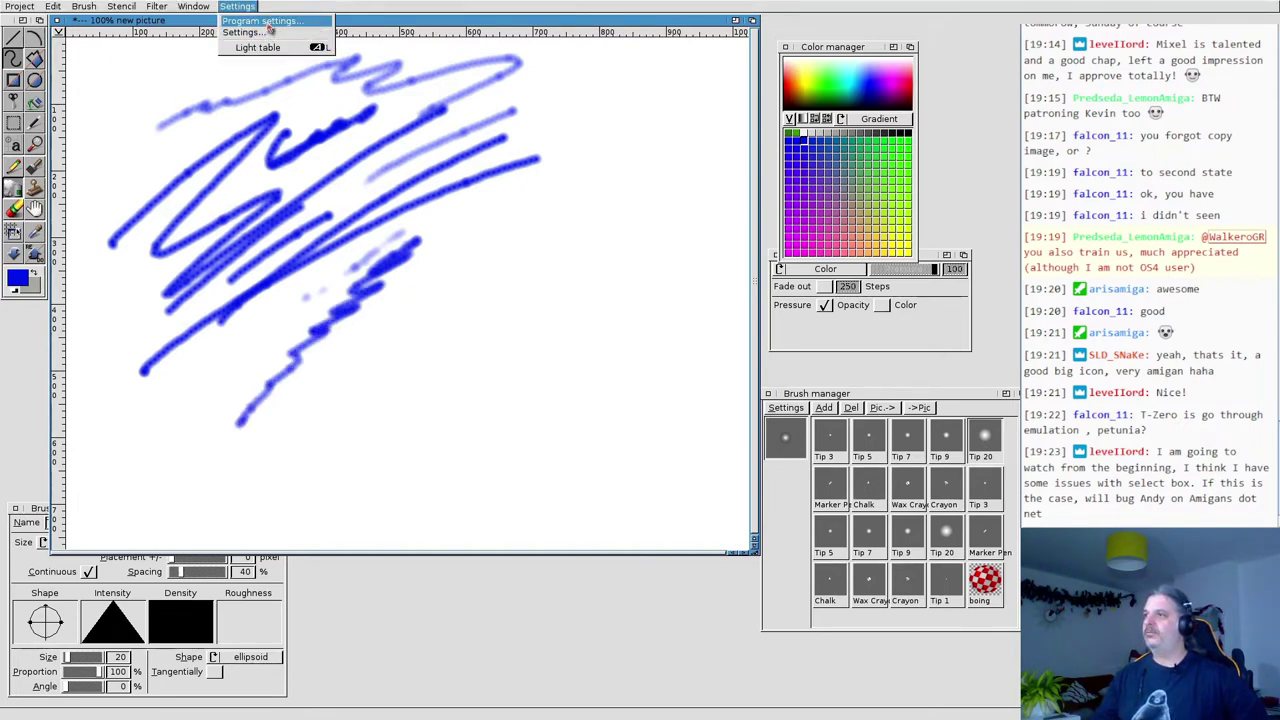
{"action": "left_click", "coordinate": [268, 22]}
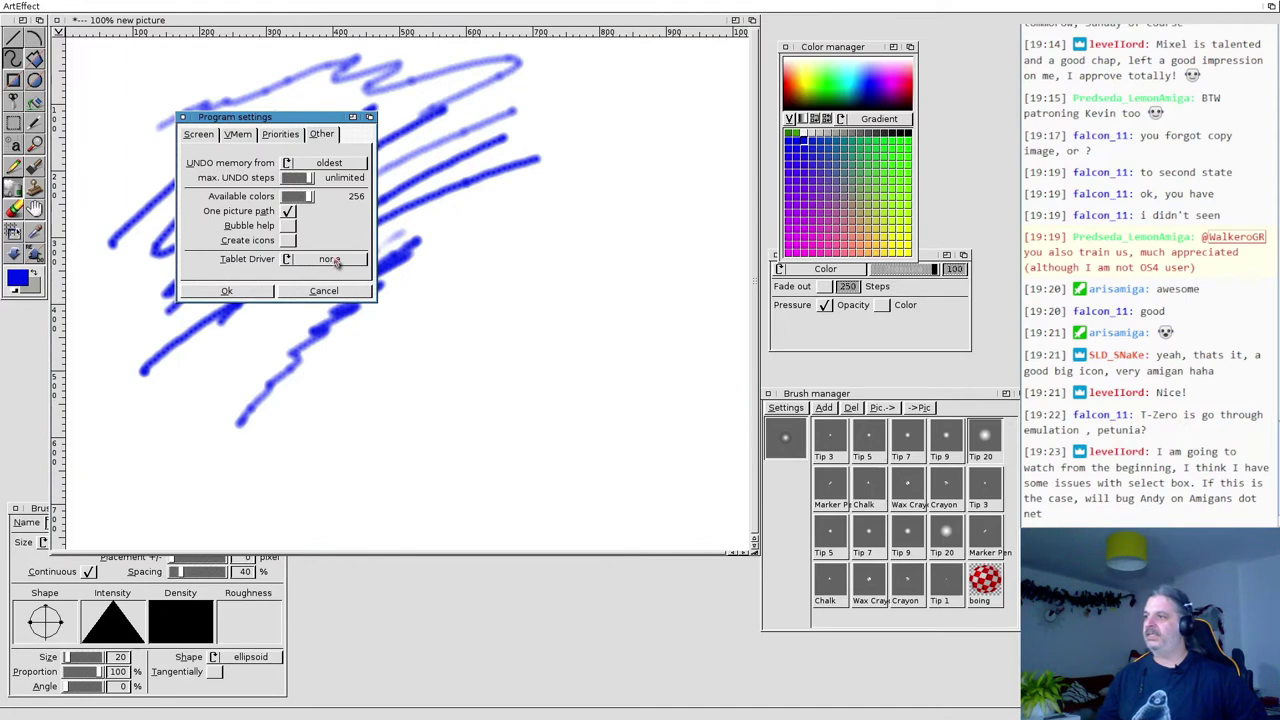
{"action": "left_click_drag", "start_coordinate": [336, 259], "coordinate": [338, 288]}
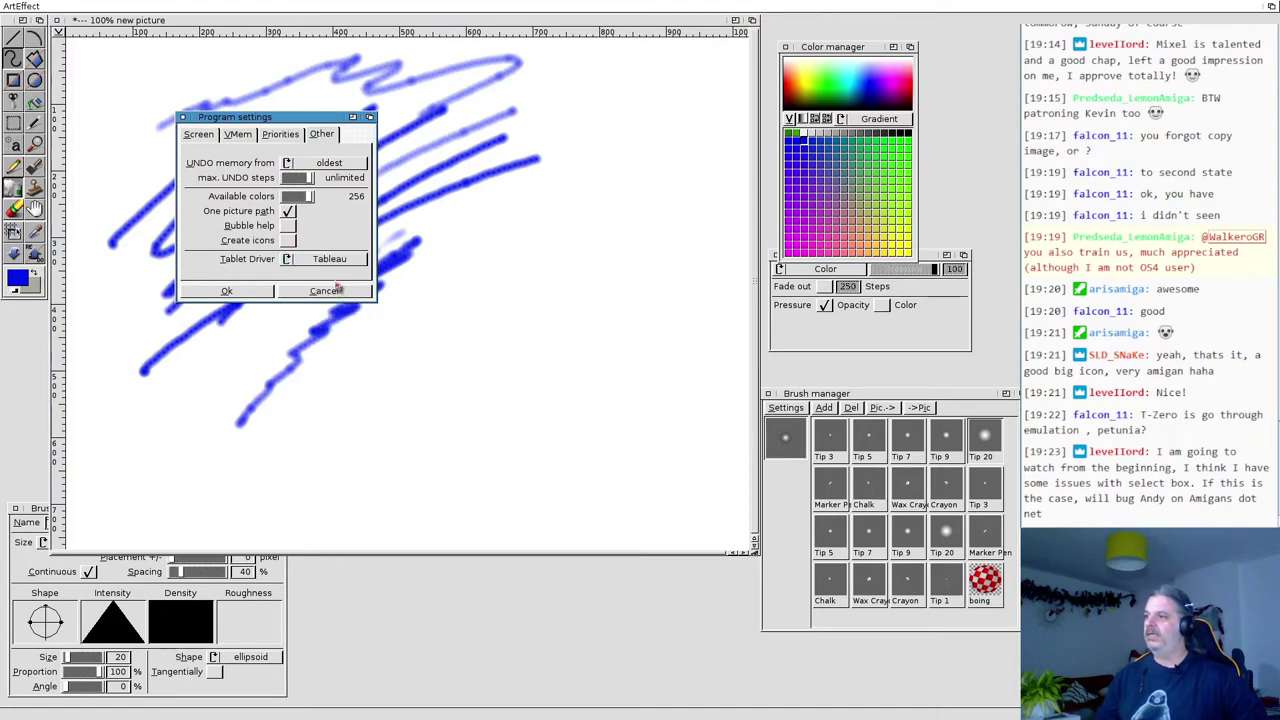
{"action": "left_click", "coordinate": [265, 291]}
Paint blue zigzag strokes with varying pen pressure in the lower and middle parts of the canvas.
{"action": "mouse_move", "coordinate": [281, 322]}
{"action": "left_mouse_down"}
{"action": "mouse_move", "coordinate": [174, 428]}
{"action": "mouse_move", "coordinate": [140, 498]}
{"action": "mouse_move", "coordinate": [415, 311]}
{"action": "left_mouse_up"}
{"action": "left_click_drag", "start_coordinate": [311, 395], "coordinate": [470, 298]}
{"action": "left_click_drag", "start_coordinate": [410, 270], "coordinate": [540, 216]}
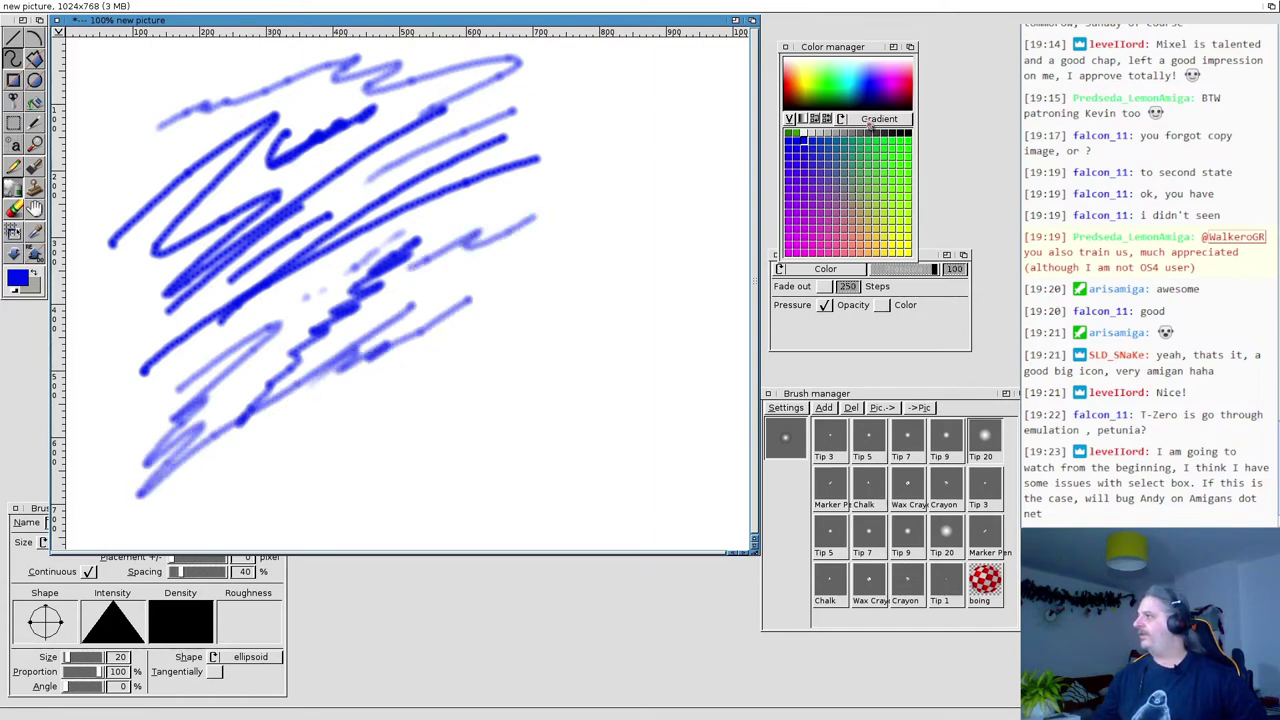
Change the painting color to red and paint red zigzag strokes beside the lower blue ones.
{"action": "left_click", "coordinate": [803, 141]}
{"action": "mouse_move", "coordinate": [410, 362]}
{"action": "left_mouse_down"}
{"action": "mouse_move", "coordinate": [256, 480]}
{"action": "mouse_move", "coordinate": [455, 363]}
{"action": "left_mouse_up"}
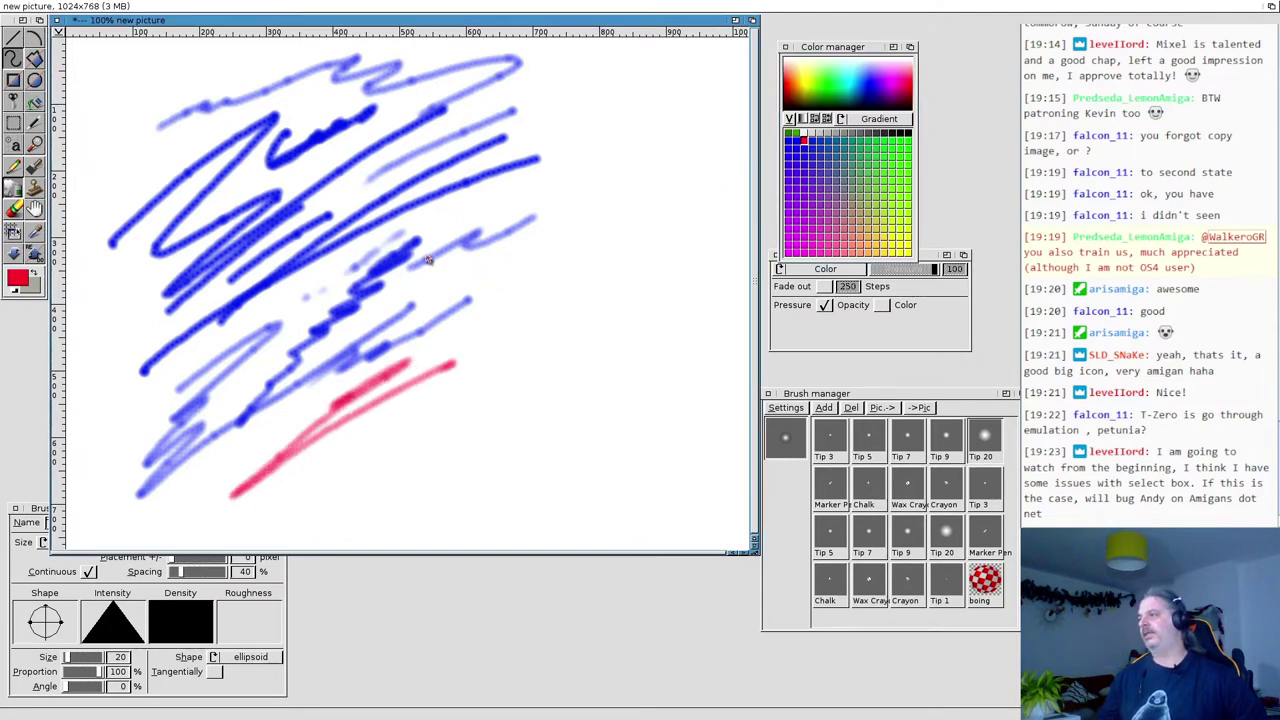
{"action": "mouse_move", "coordinate": [420, 286]}
{"action": "left_mouse_down"}
{"action": "mouse_move", "coordinate": [510, 250]}
{"action": "mouse_move", "coordinate": [470, 310]}
{"action": "mouse_move", "coordinate": [687, 240]}
{"action": "left_mouse_up"}
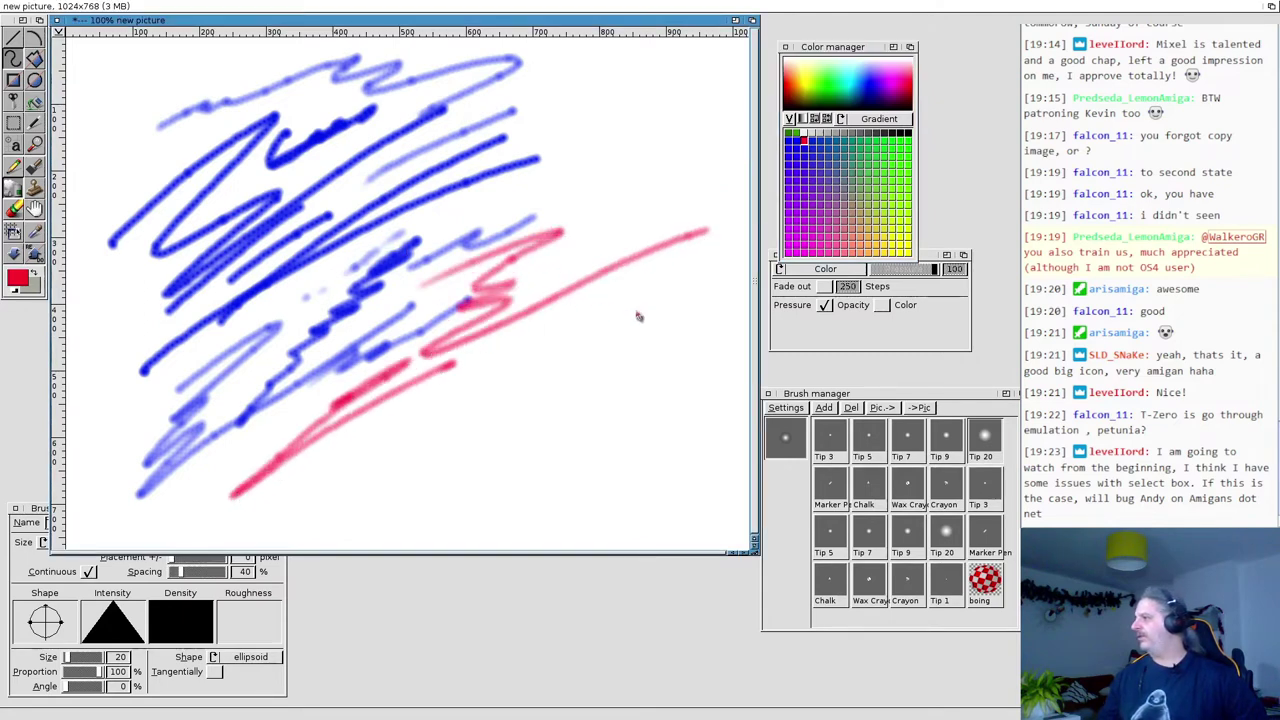
Turn on pressure control of color, paint more red test strokes of varying pressure, and switch back to the Workbench screen.
{"action": "left_click", "coordinate": [882, 305]}
{"action": "mouse_move", "coordinate": [424, 397]}
{"action": "left_mouse_down"}
{"action": "mouse_move", "coordinate": [395, 440]}
{"action": "mouse_move", "coordinate": [516, 421]}
{"action": "mouse_move", "coordinate": [582, 366]}
{"action": "left_mouse_up"}
{"action": "left_click_drag", "start_coordinate": [517, 352], "coordinate": [486, 352]}
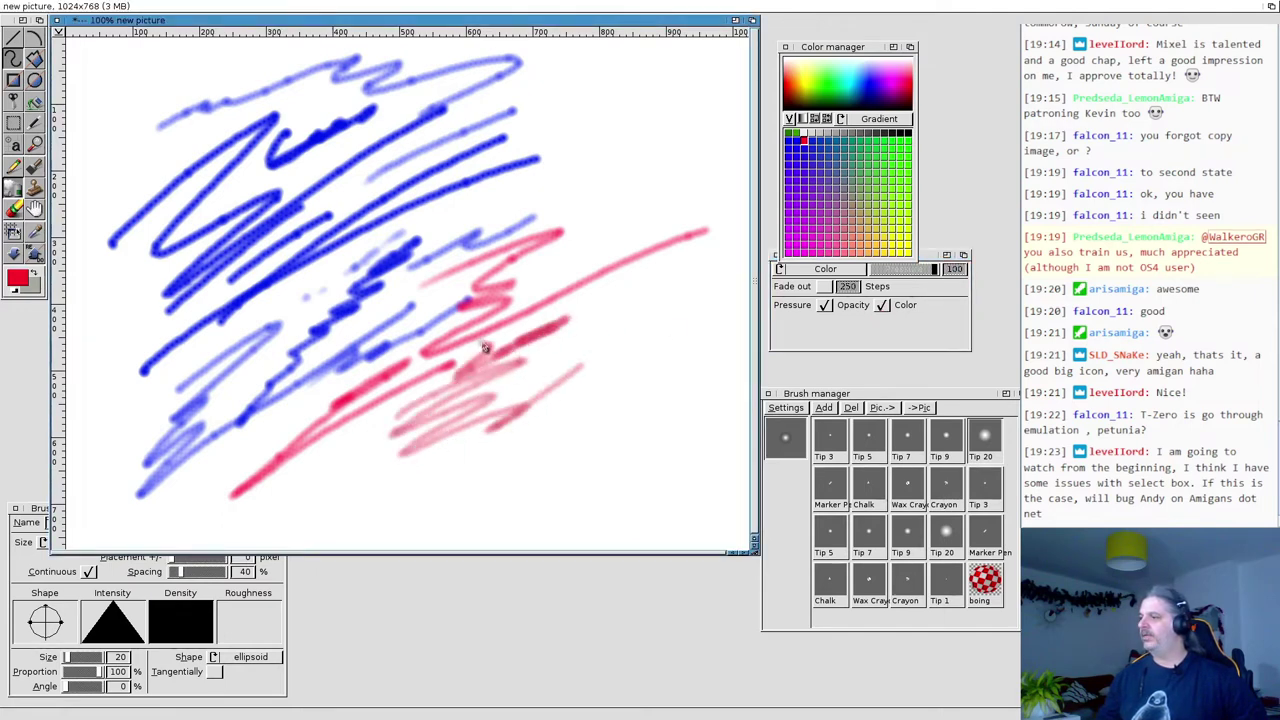
{"action": "mouse_move", "coordinate": [352, 452]}
{"action": "left_mouse_down"}
{"action": "mouse_move", "coordinate": [330, 470]}
{"action": "mouse_move", "coordinate": [353, 506]}
{"action": "mouse_move", "coordinate": [338, 496]}
{"action": "left_mouse_up"}
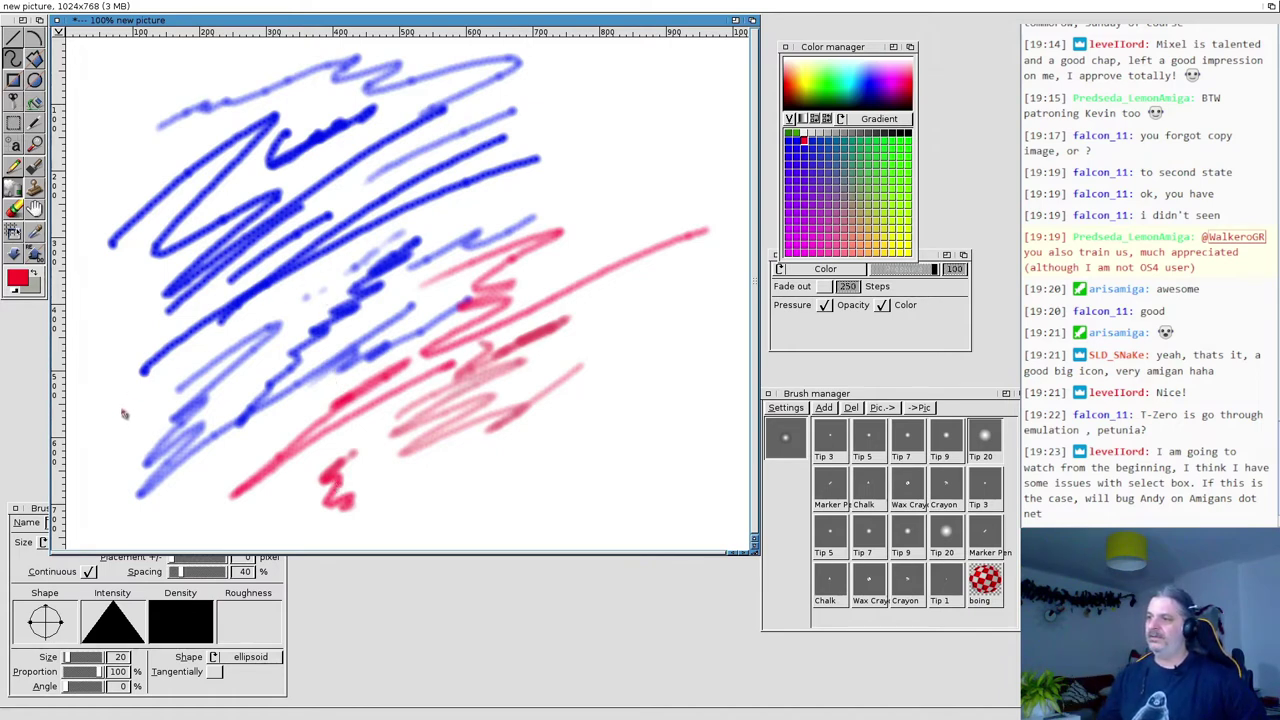
{"action": "left_click_drag", "start_coordinate": [148, 392], "coordinate": [110, 500]}
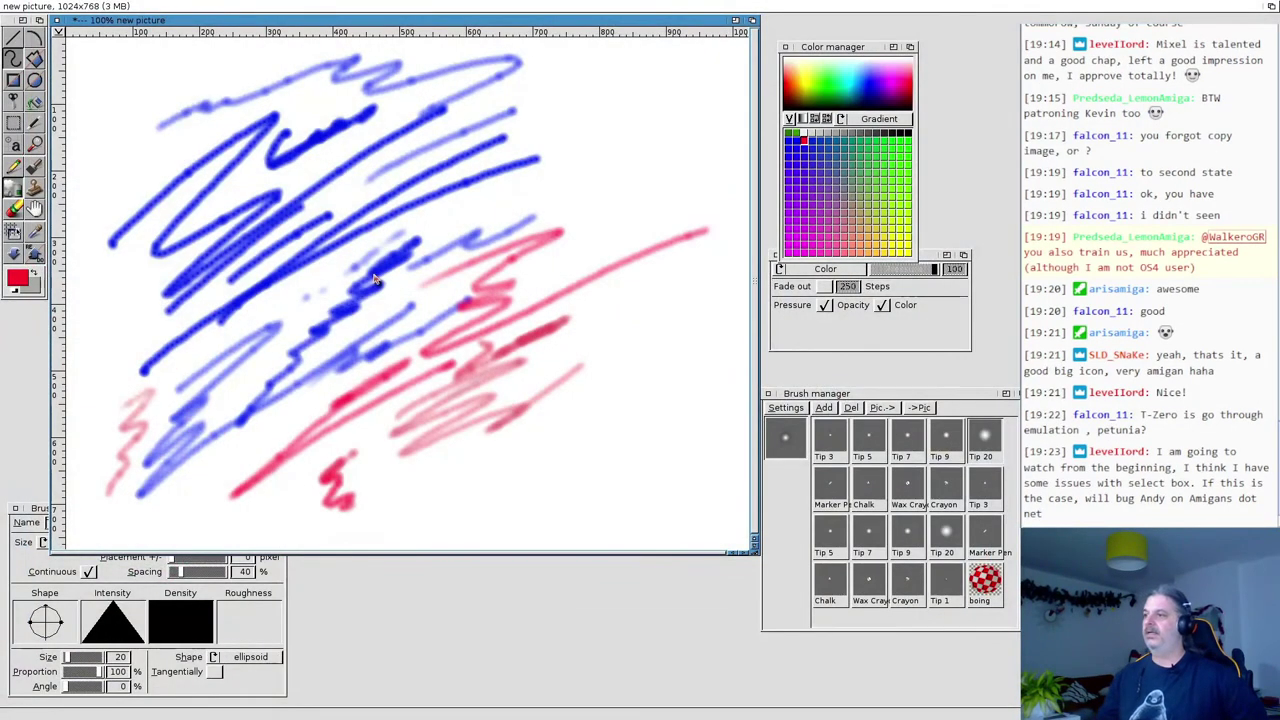
{"action": "mouse_move", "coordinate": [325, 282]}
{"action": "left_mouse_down"}
{"action": "mouse_move", "coordinate": [262, 338]}
{"action": "mouse_move", "coordinate": [228, 405]}
{"action": "left_mouse_up"}
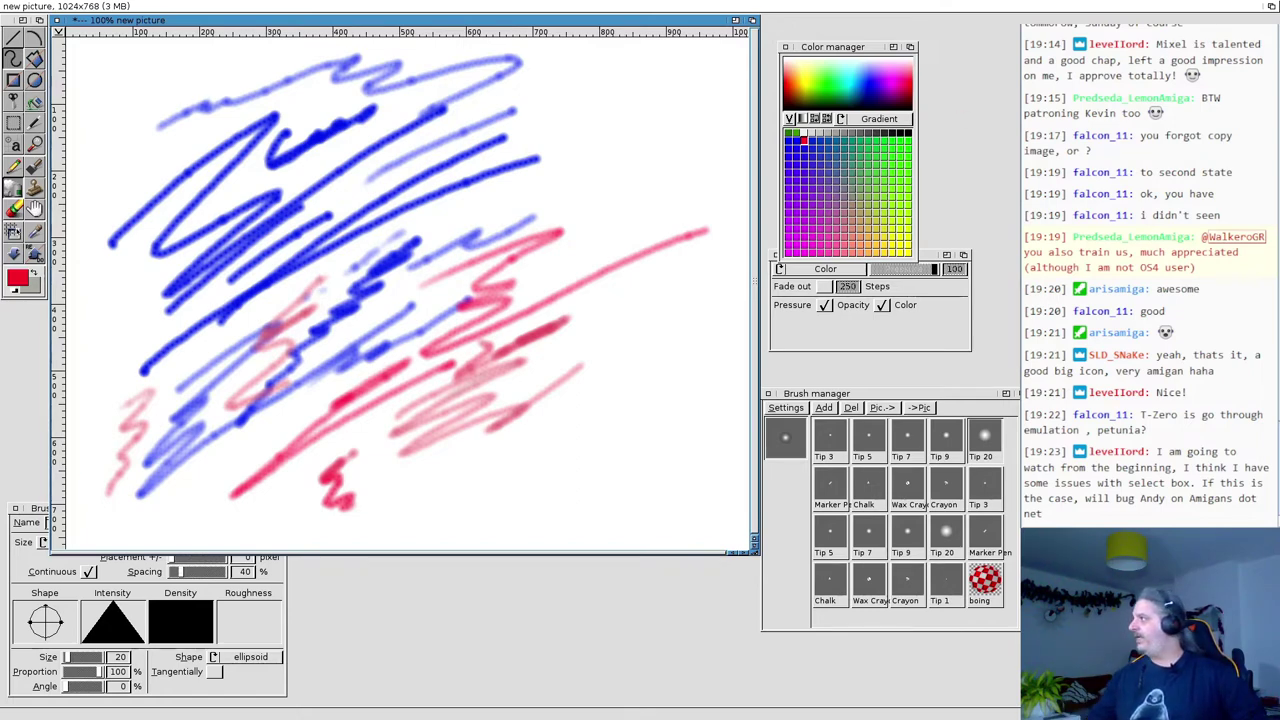
{"action": "left_click", "coordinate": [1270, 6]}
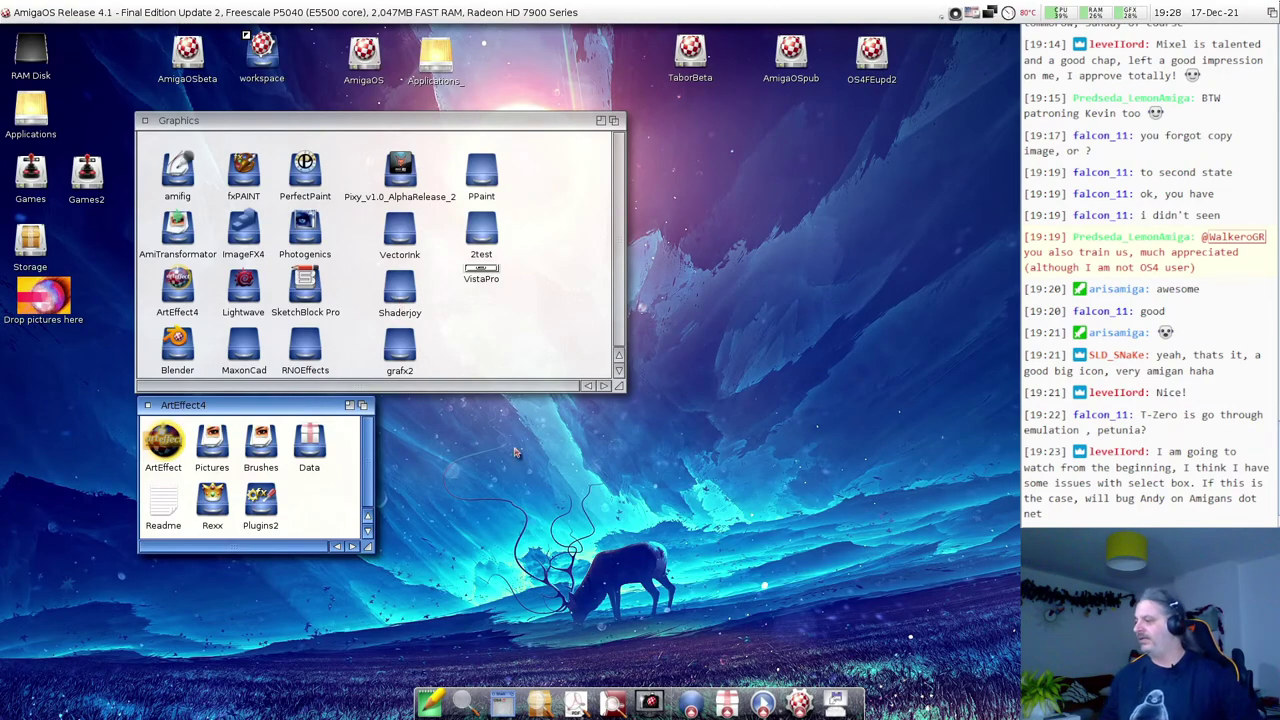
Start RunInUAE and open the T-zer0 drawer inside the 68k folder of the Games2 volume.
{"action": "left_click", "coordinate": [838, 702]}
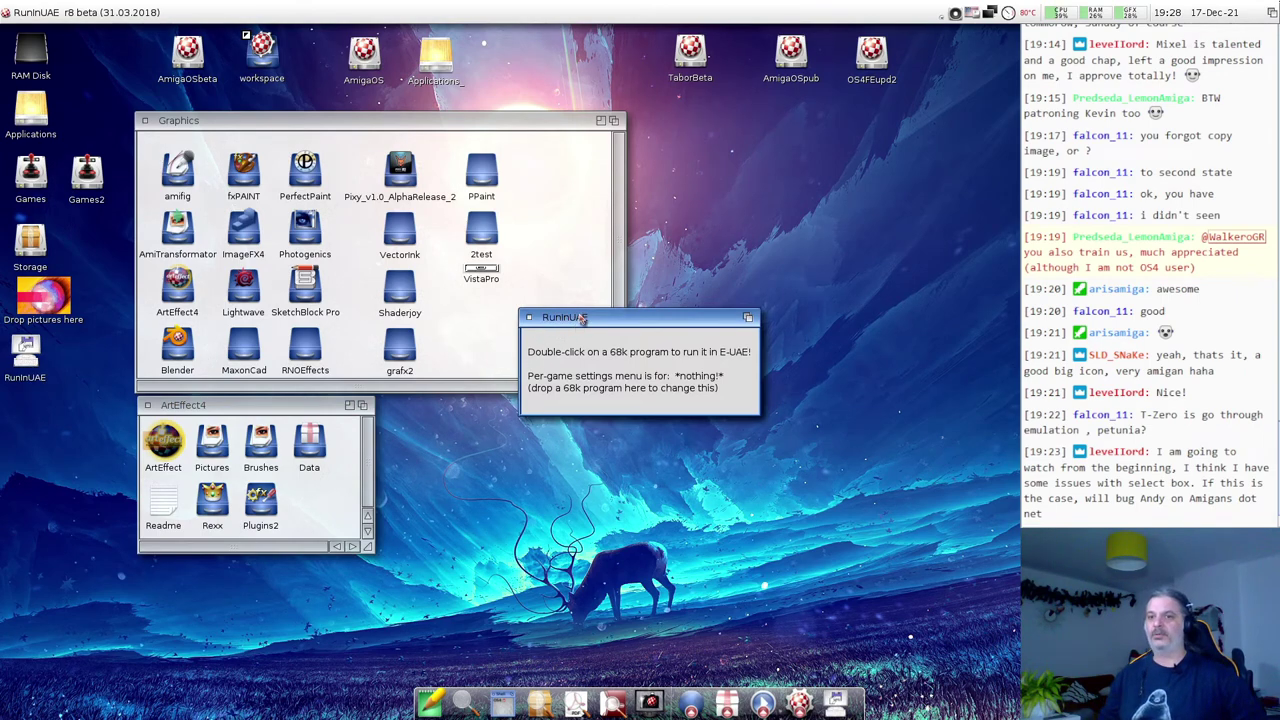
{"action": "left_click_drag", "start_coordinate": [614, 315], "coordinate": [531, 325]}
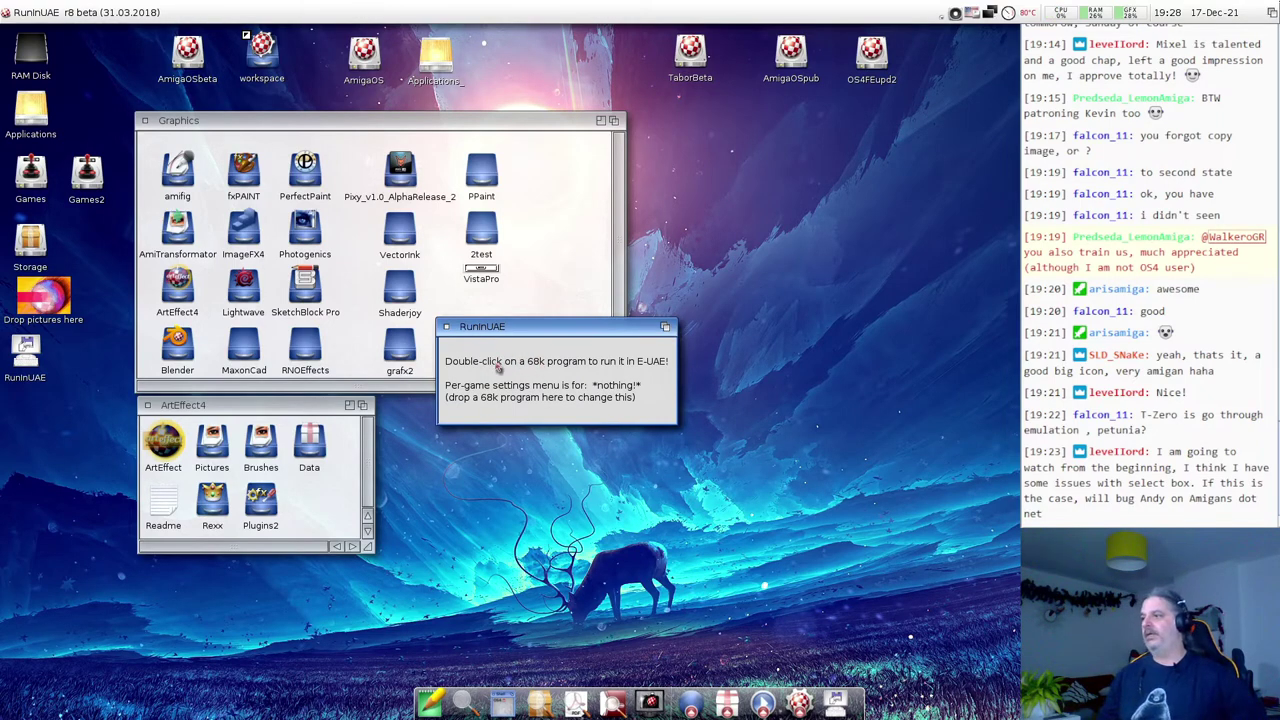
{"action": "double_click", "coordinate": [86, 178]}
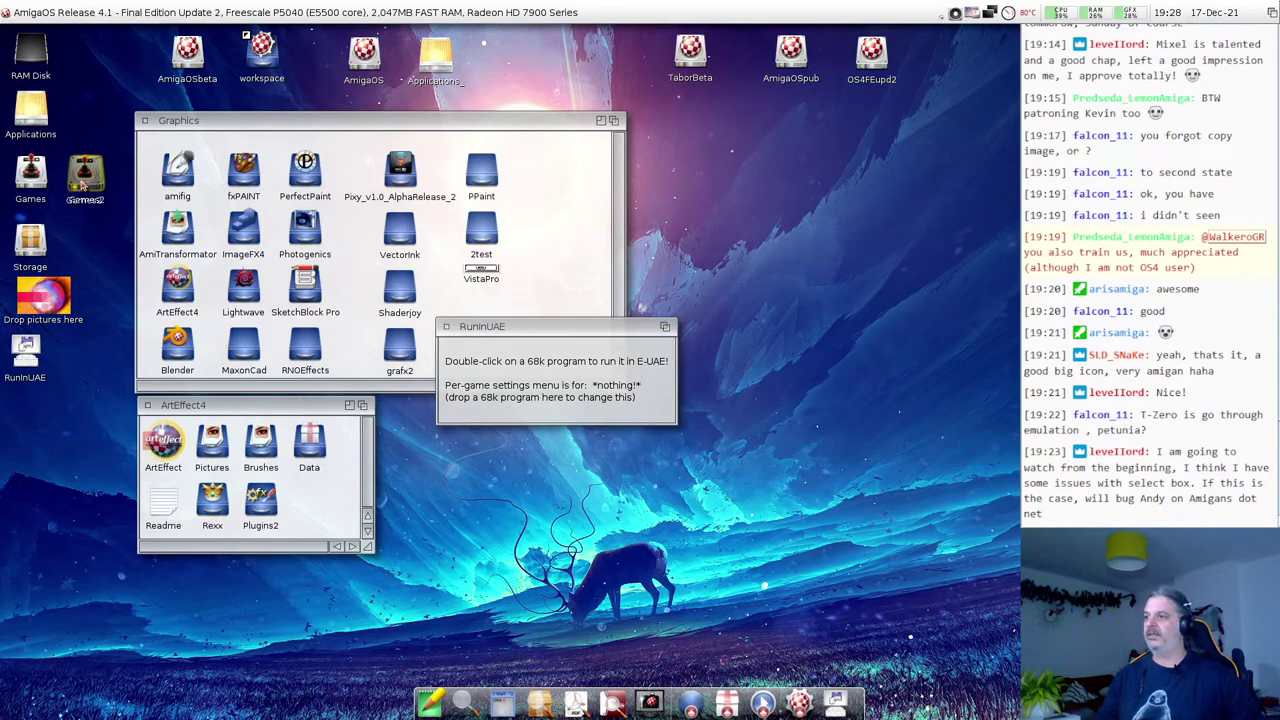
{"action": "double_click", "coordinate": [258, 311]}
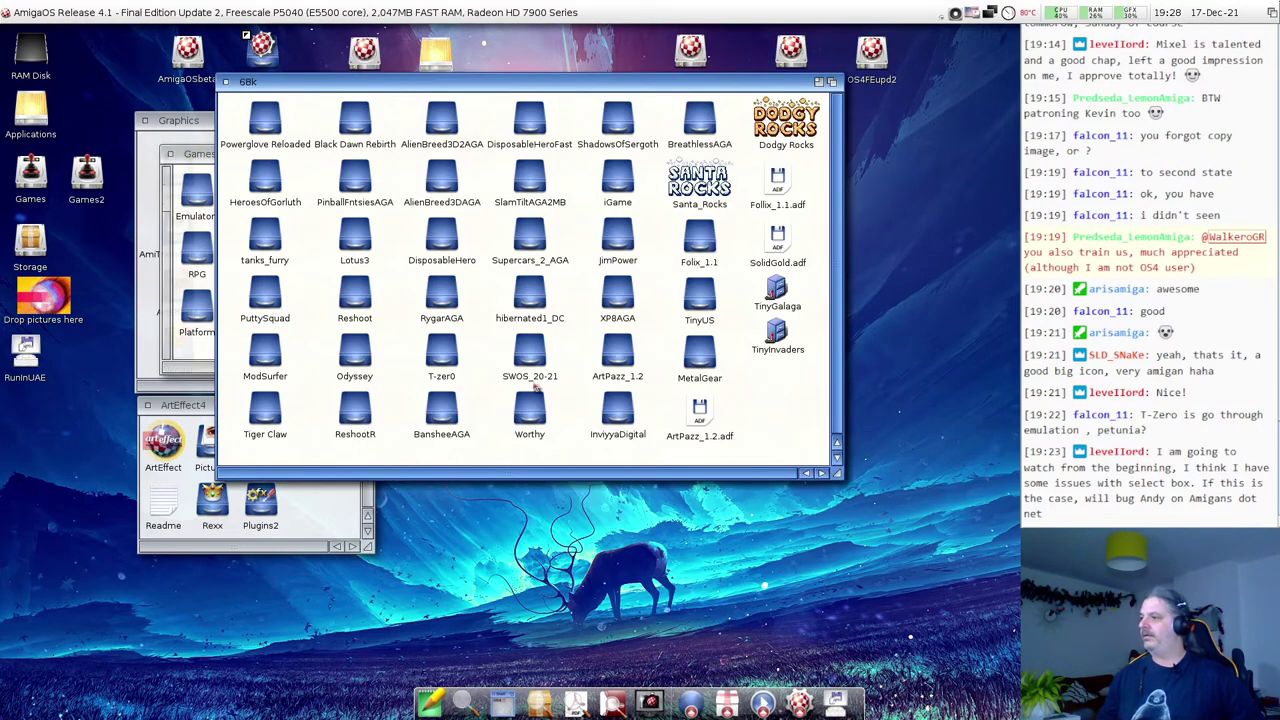
{"action": "double_click", "coordinate": [455, 362]}
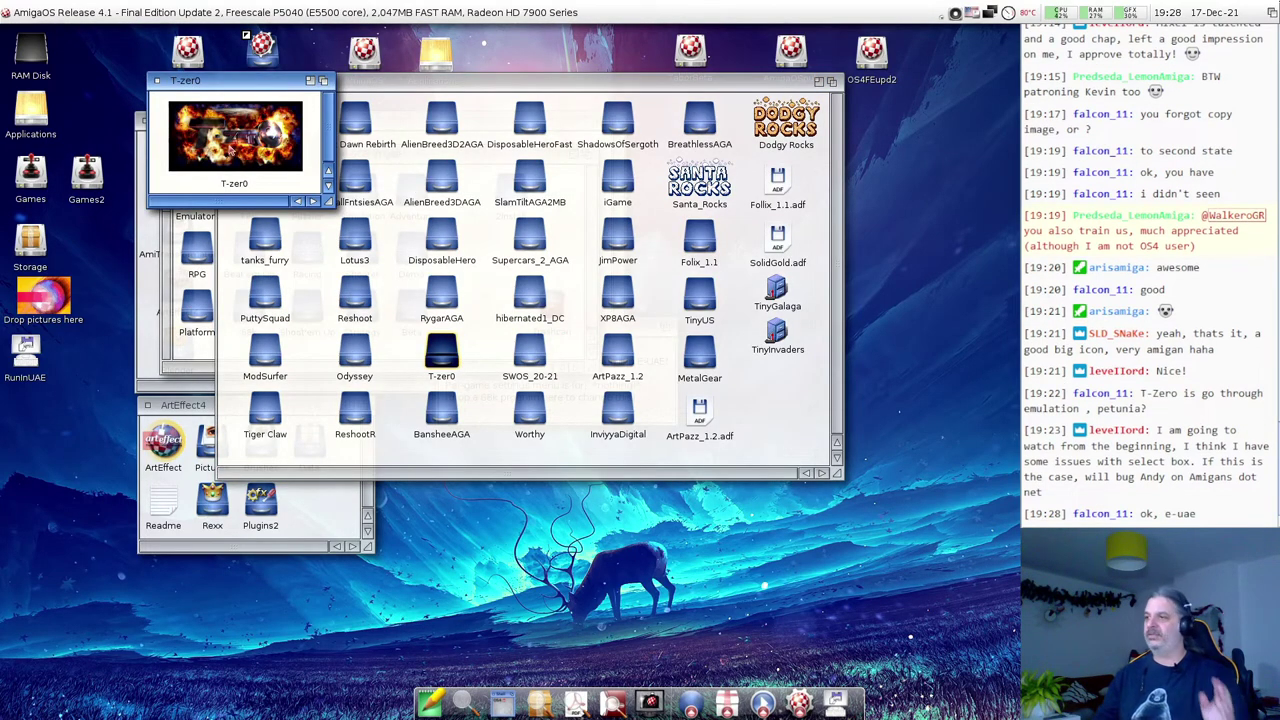
Inspect the T-zer0 launch script in NotePad, highlighting its directory and uae command lines, and close it with the T-zer0 and 68k drawers.
{"action": "left_click_drag", "start_coordinate": [250, 160], "coordinate": [430, 700]}
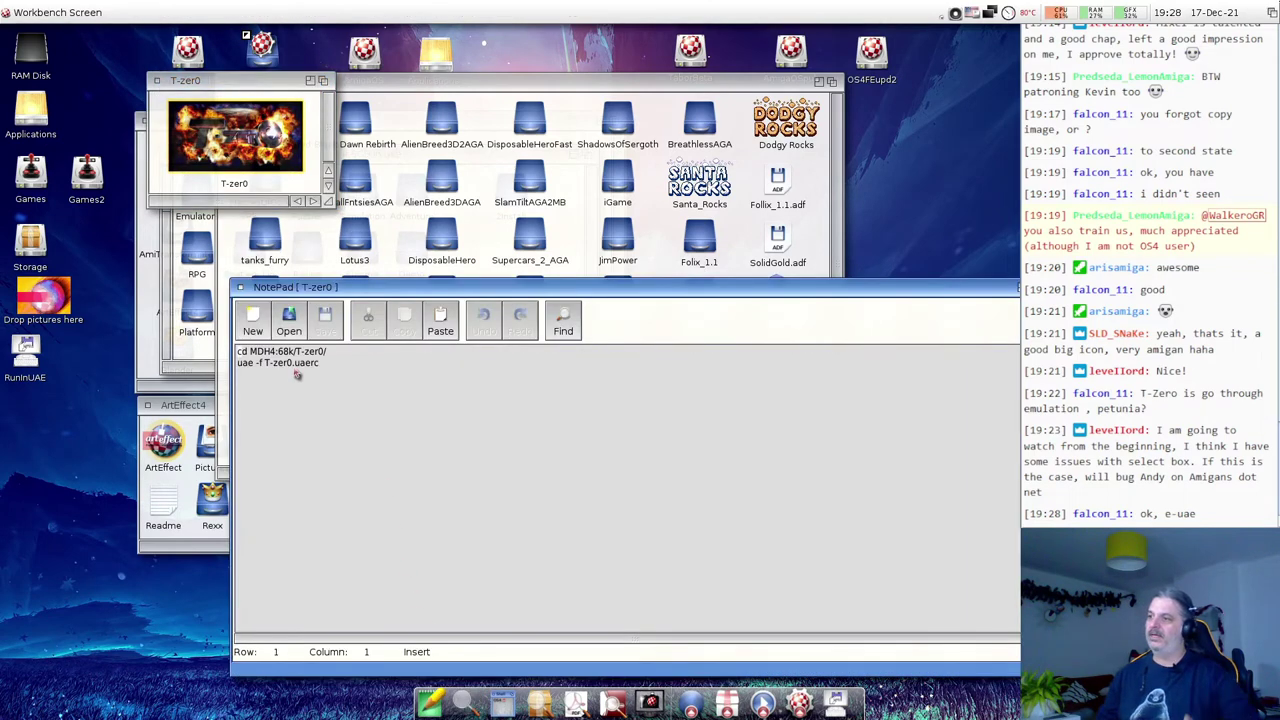
{"action": "left_click_drag", "start_coordinate": [246, 352], "coordinate": [326, 352]}
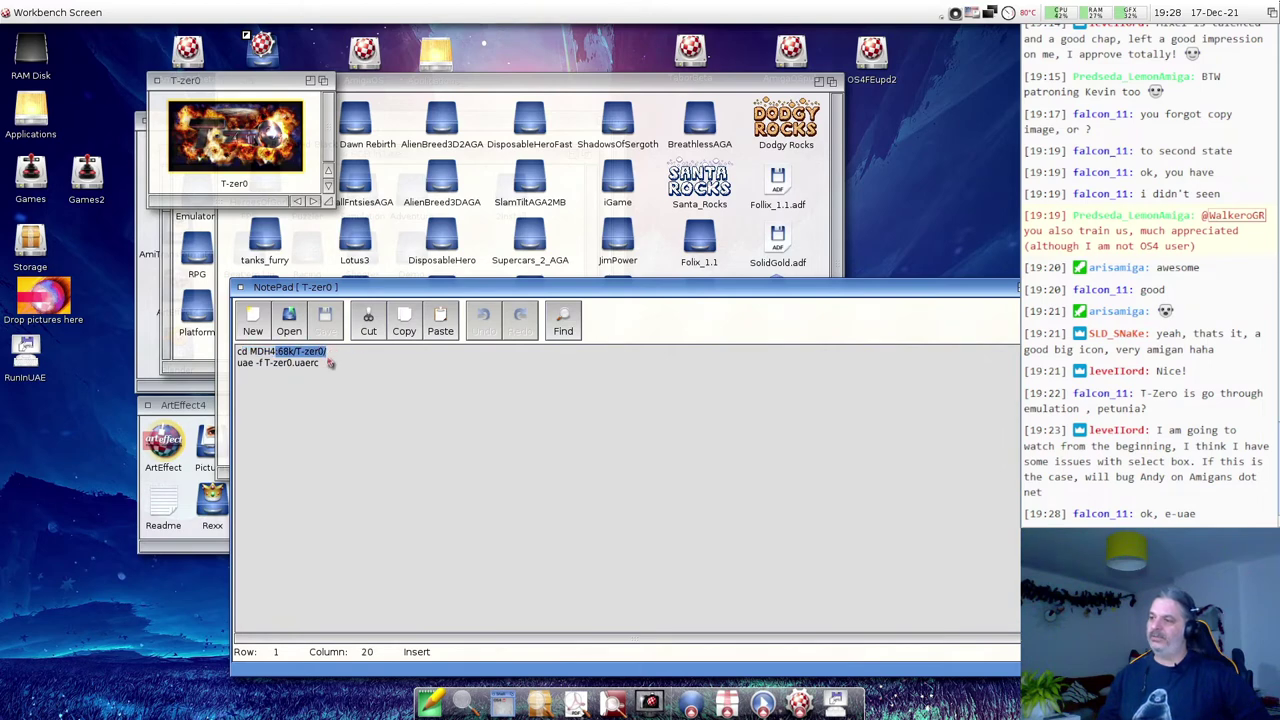
{"action": "mouse_move", "coordinate": [236, 366]}
{"action": "left_mouse_down"}
{"action": "mouse_move", "coordinate": [309, 366]}
{"action": "mouse_move", "coordinate": [237, 366]}
{"action": "left_mouse_up"}
{"action": "left_click", "coordinate": [329, 367]}
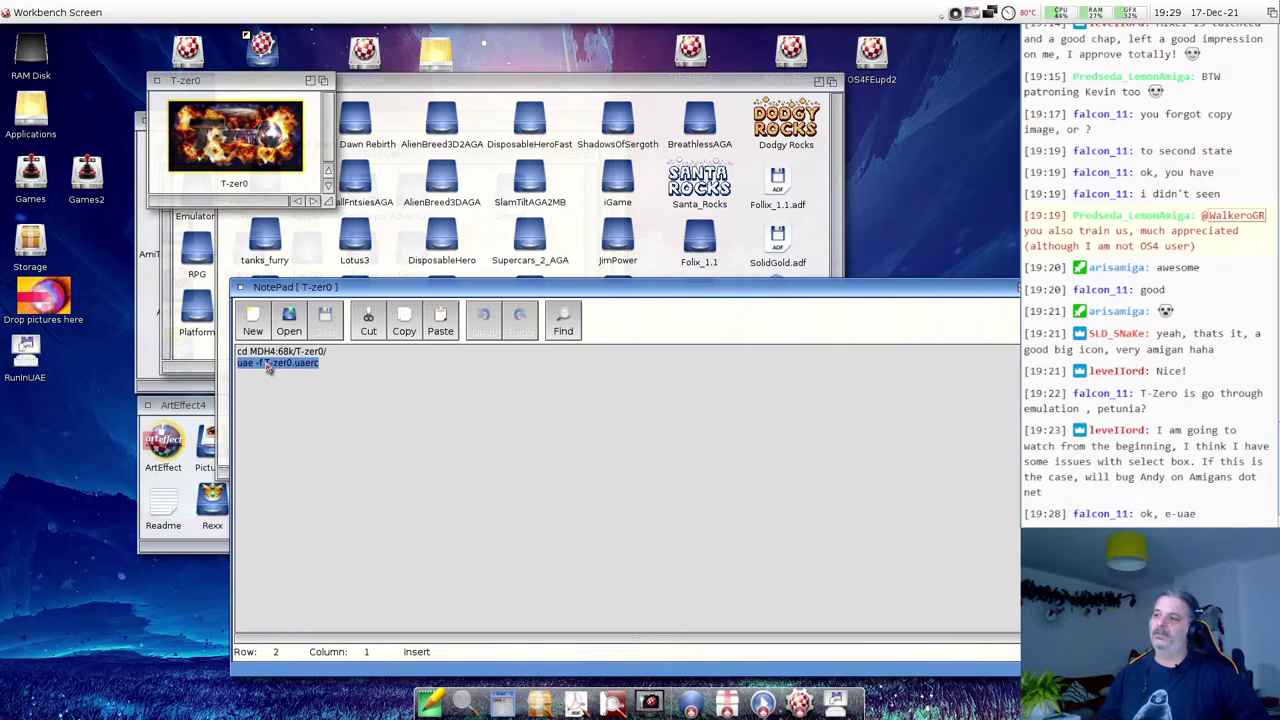
{"action": "left_click", "coordinate": [240, 287]}
{"action": "left_click", "coordinate": [156, 80]}
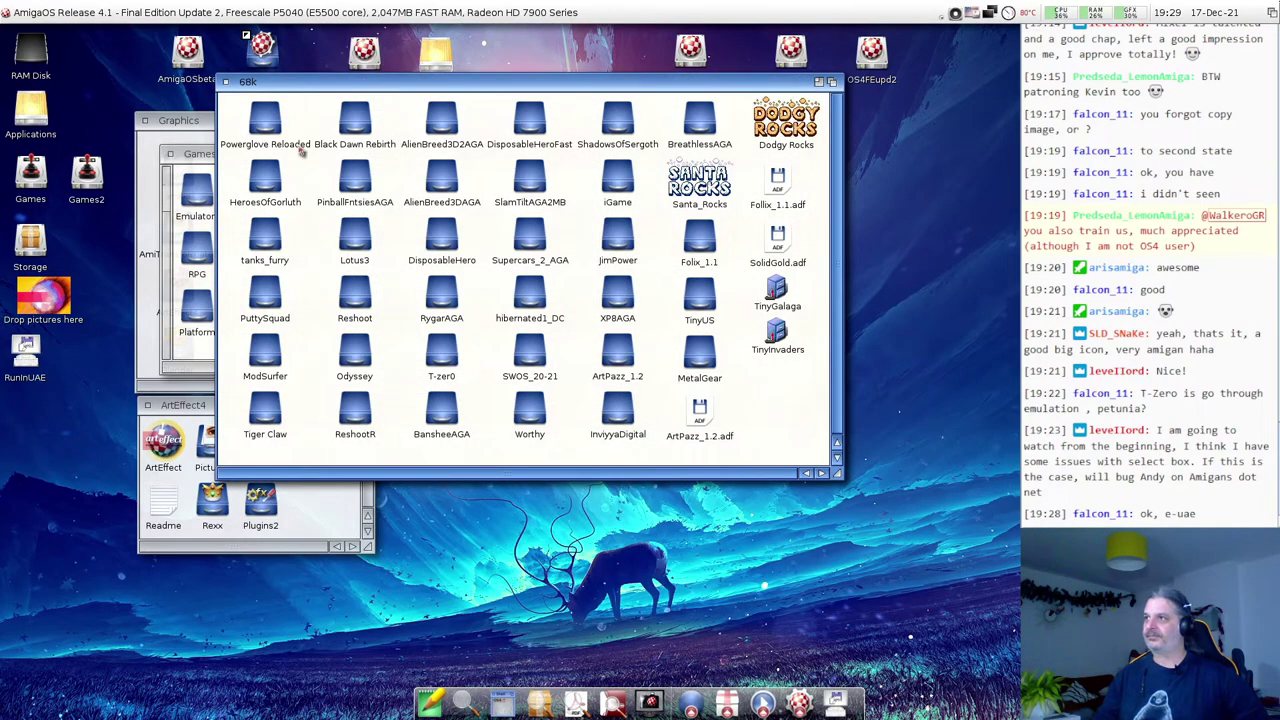
{"action": "left_click", "coordinate": [225, 82]}
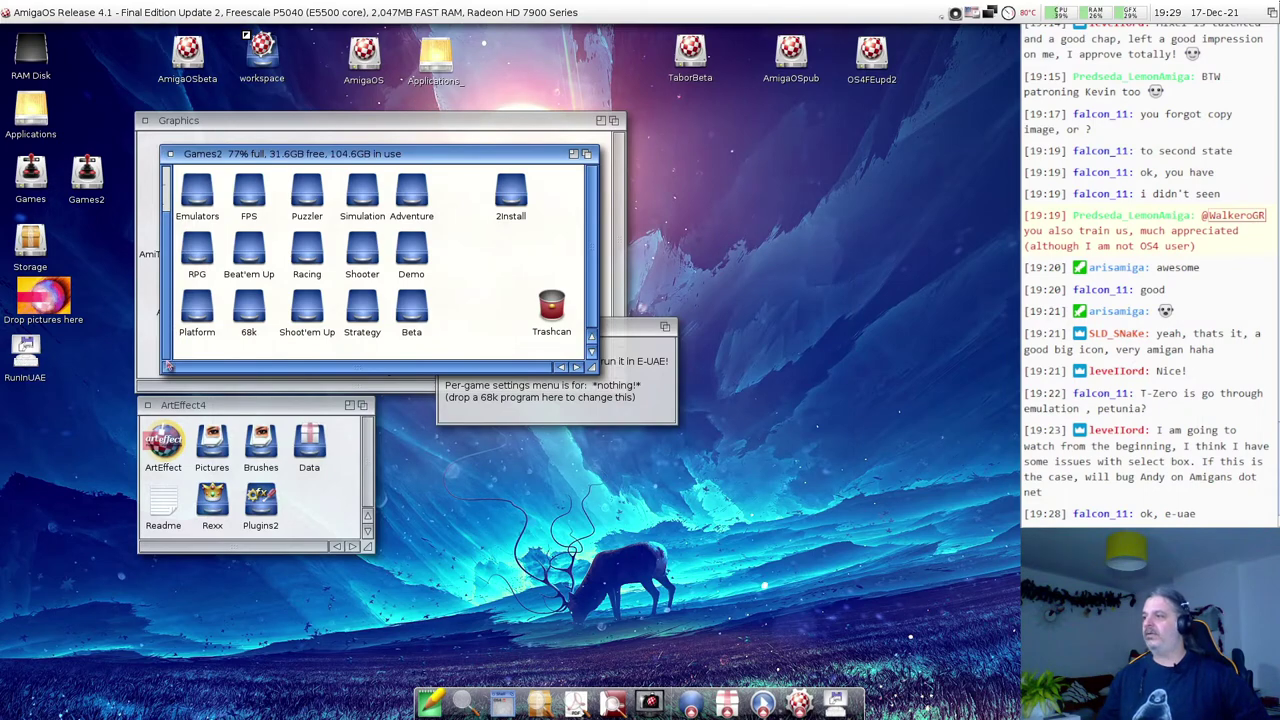
Look through RunInUAE's program options and quit RunInUAE.
{"action": "left_click", "coordinate": [502, 399]}
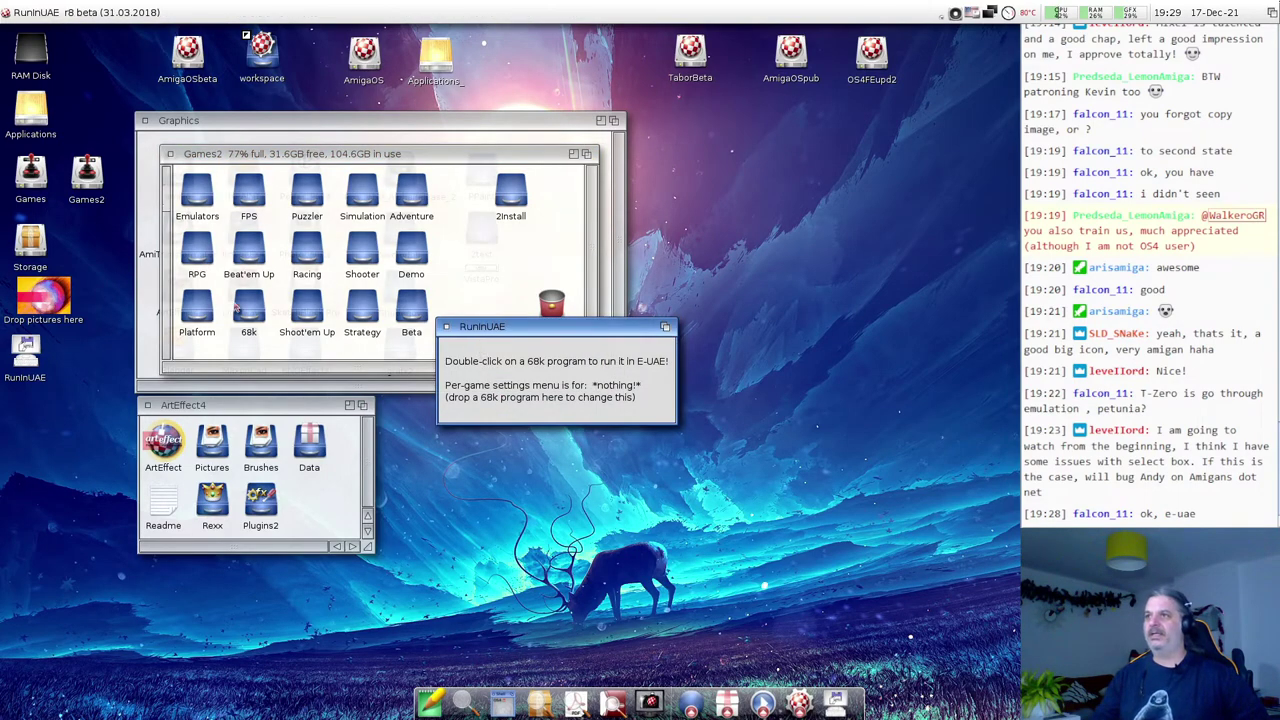
{"action": "right_click", "coordinate": [24, 8]}
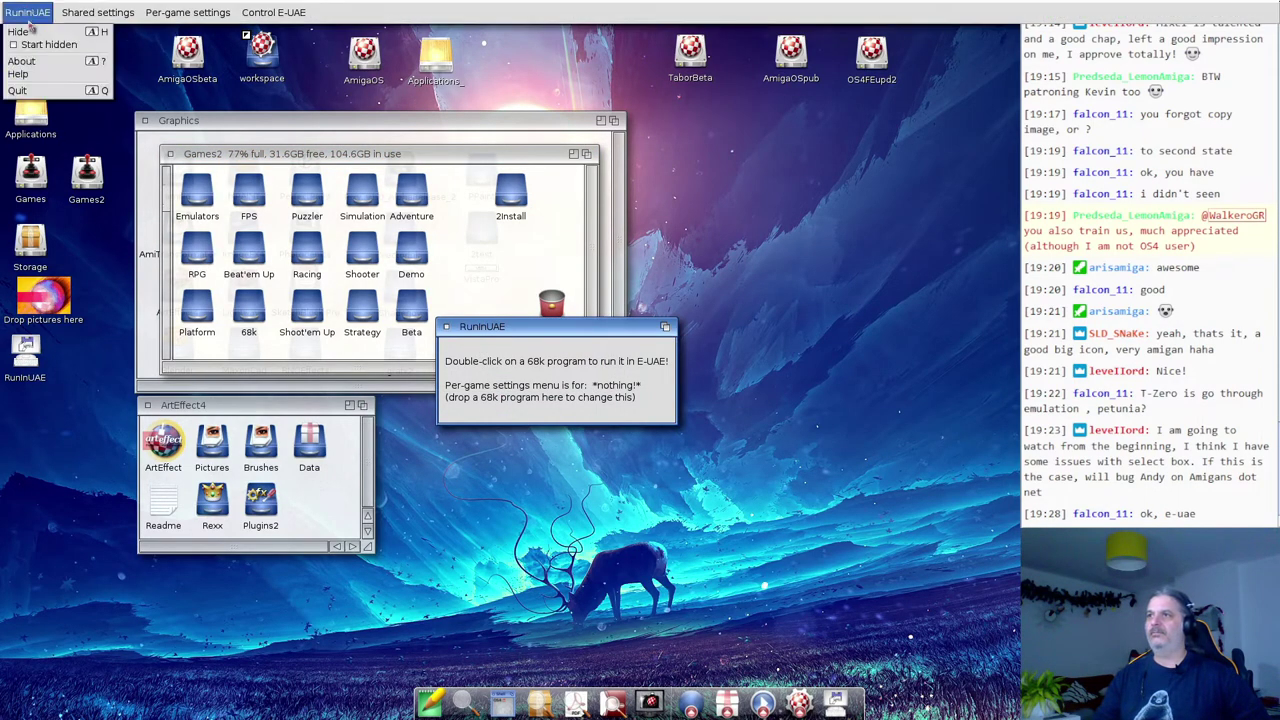
{"action": "right_click", "coordinate": [70, 97]}
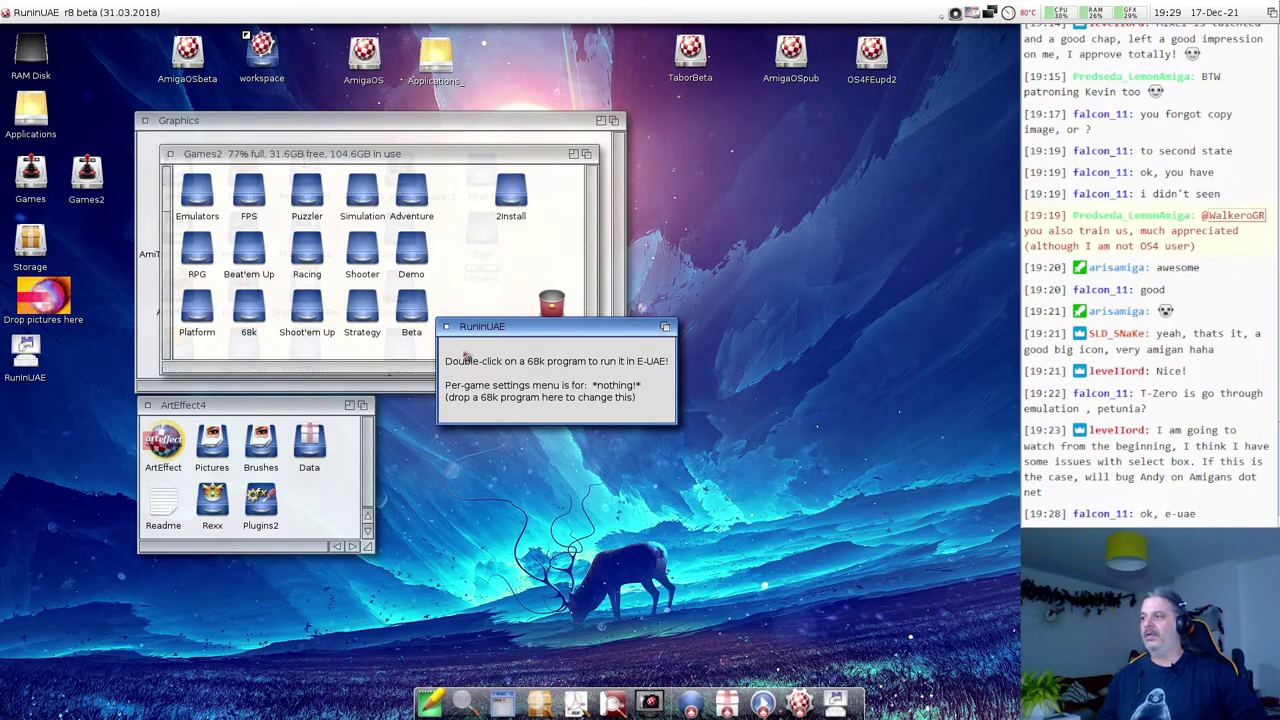
{"action": "right_click", "coordinate": [468, 353]}
{"action": "left_click", "coordinate": [520, 366]}
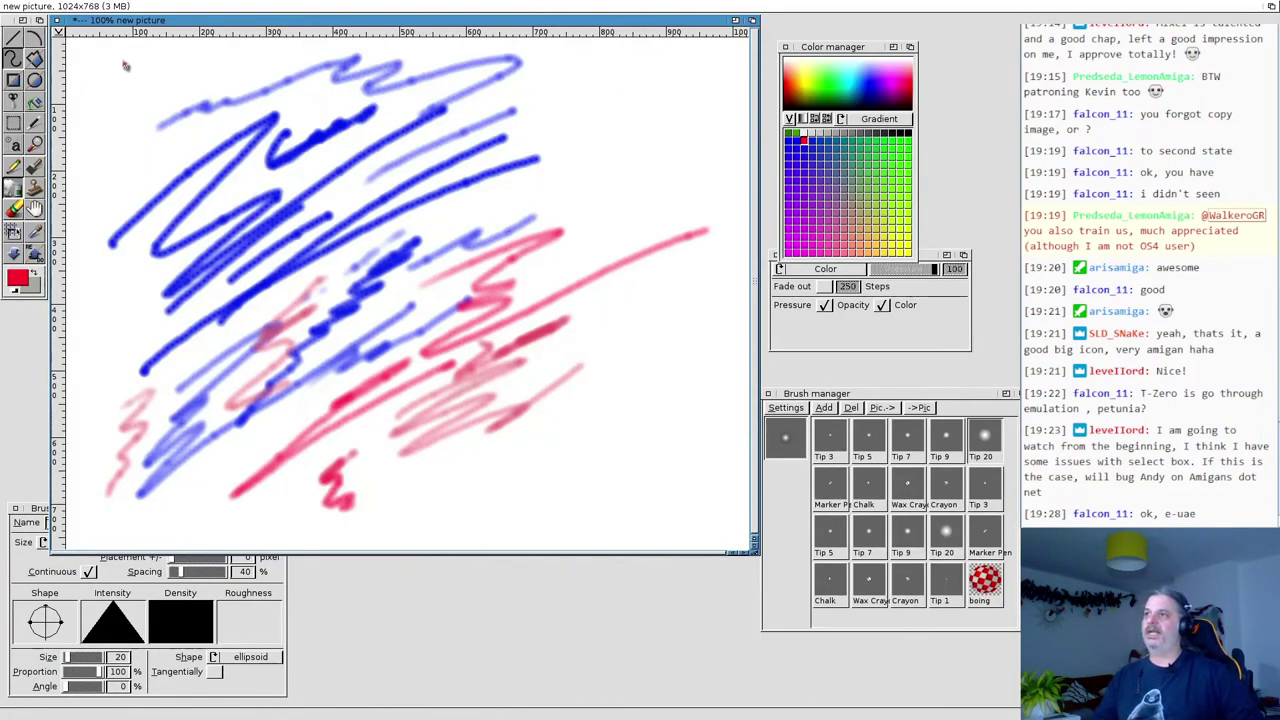
Paint one more red zigzag in the upper-left part of the canvas and quit ArtEffect without saving the picture.
{"action": "mouse_move", "coordinate": [150, 76]}
{"action": "left_mouse_down"}
{"action": "mouse_move", "coordinate": [68, 132]}
{"action": "mouse_move", "coordinate": [105, 200]}
{"action": "mouse_move", "coordinate": [212, 140]}
{"action": "left_mouse_up"}
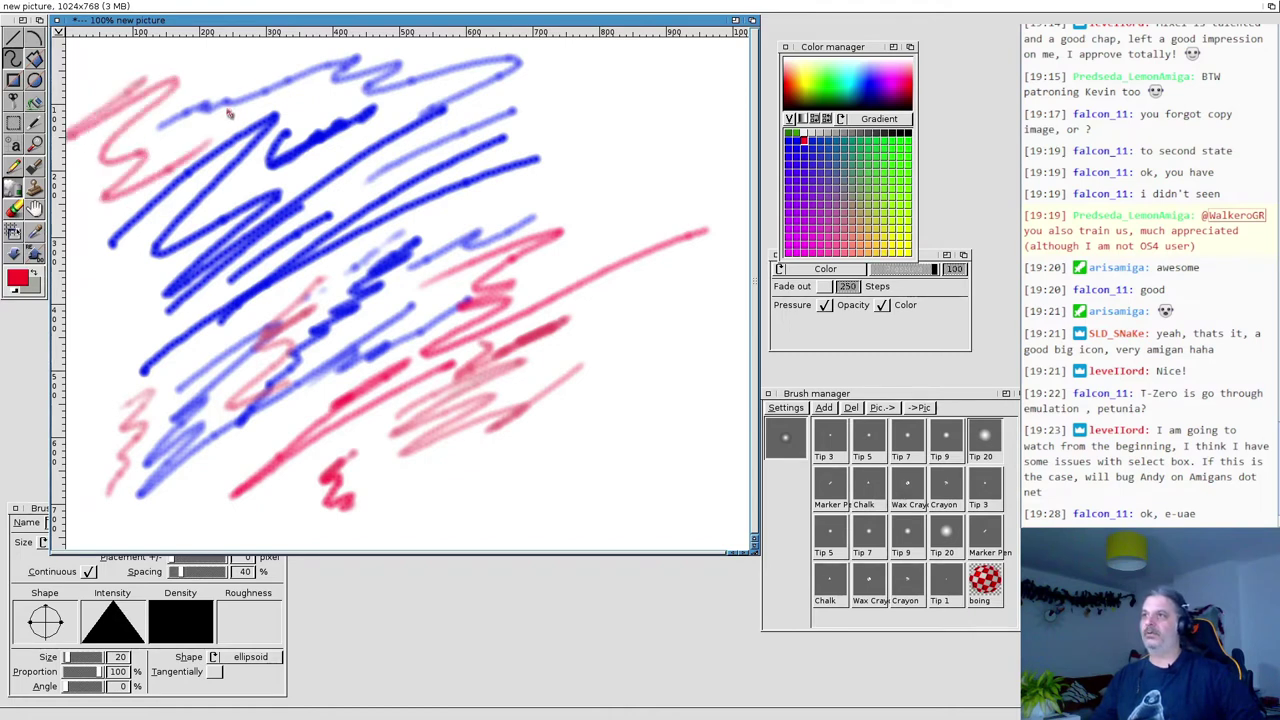
{"action": "right_click", "coordinate": [20, 8]}
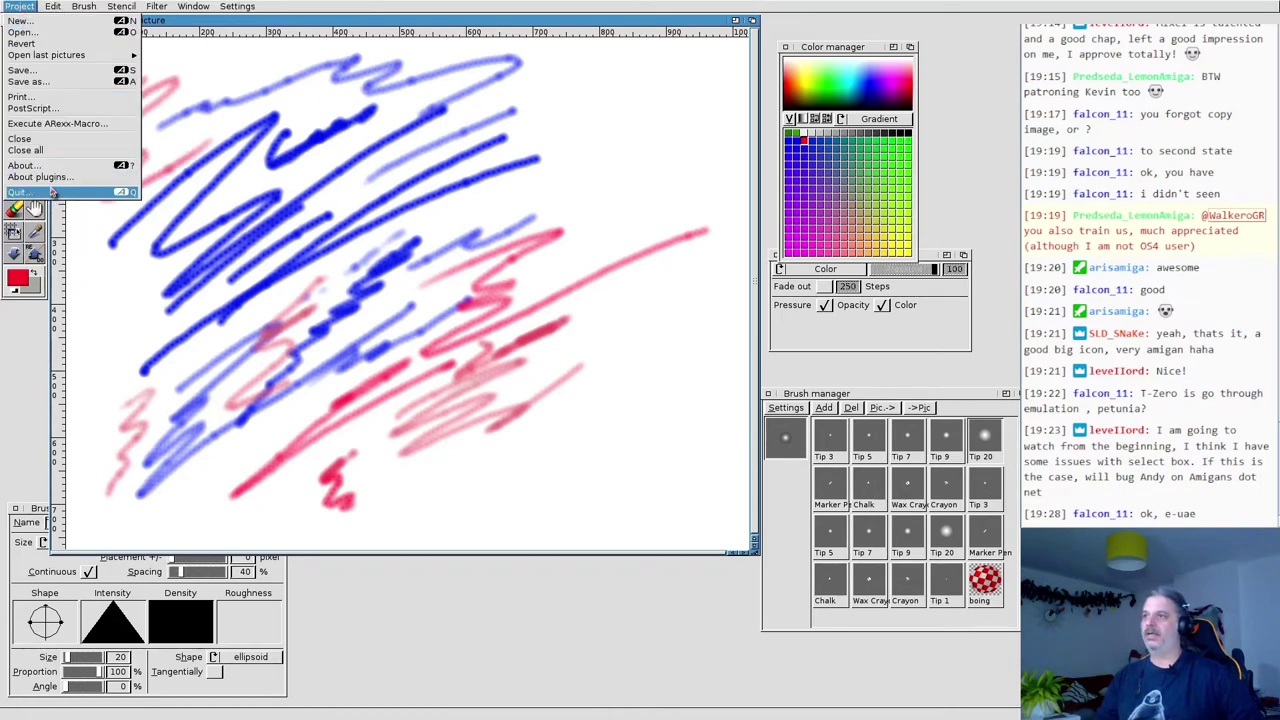
{"action": "left_click", "coordinate": [52, 192]}
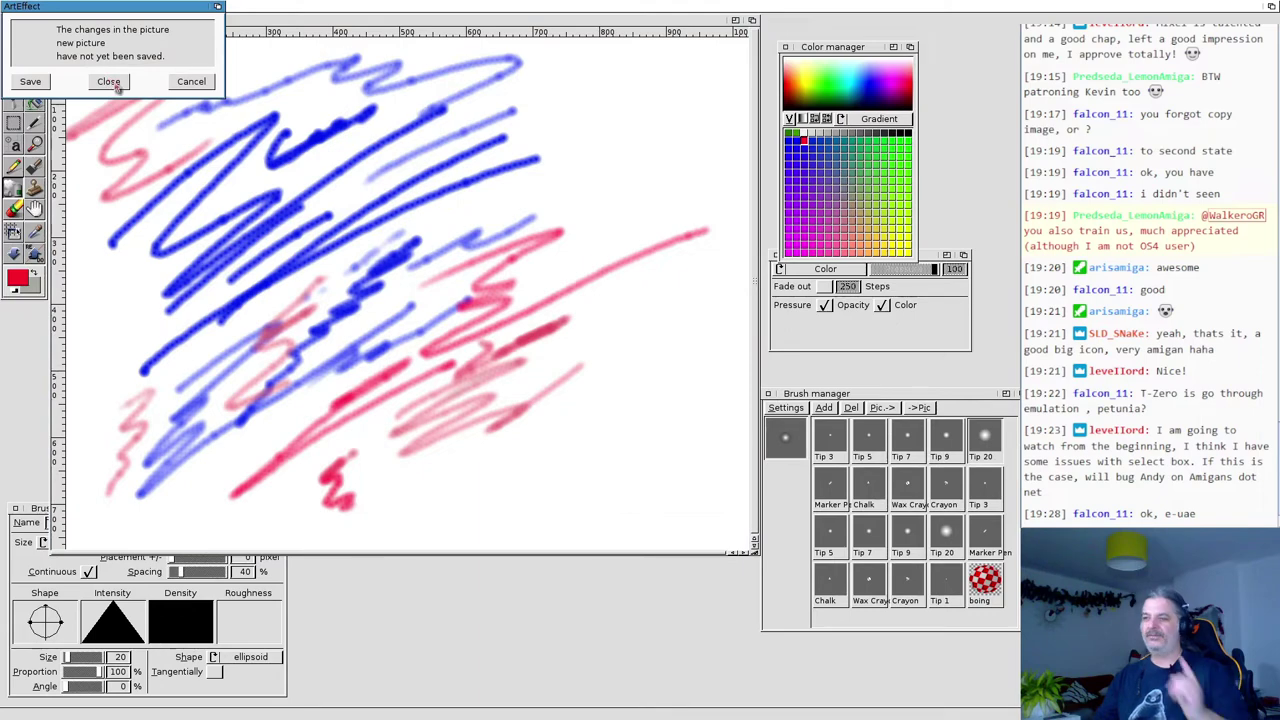
{"action": "left_click", "coordinate": [109, 82]}
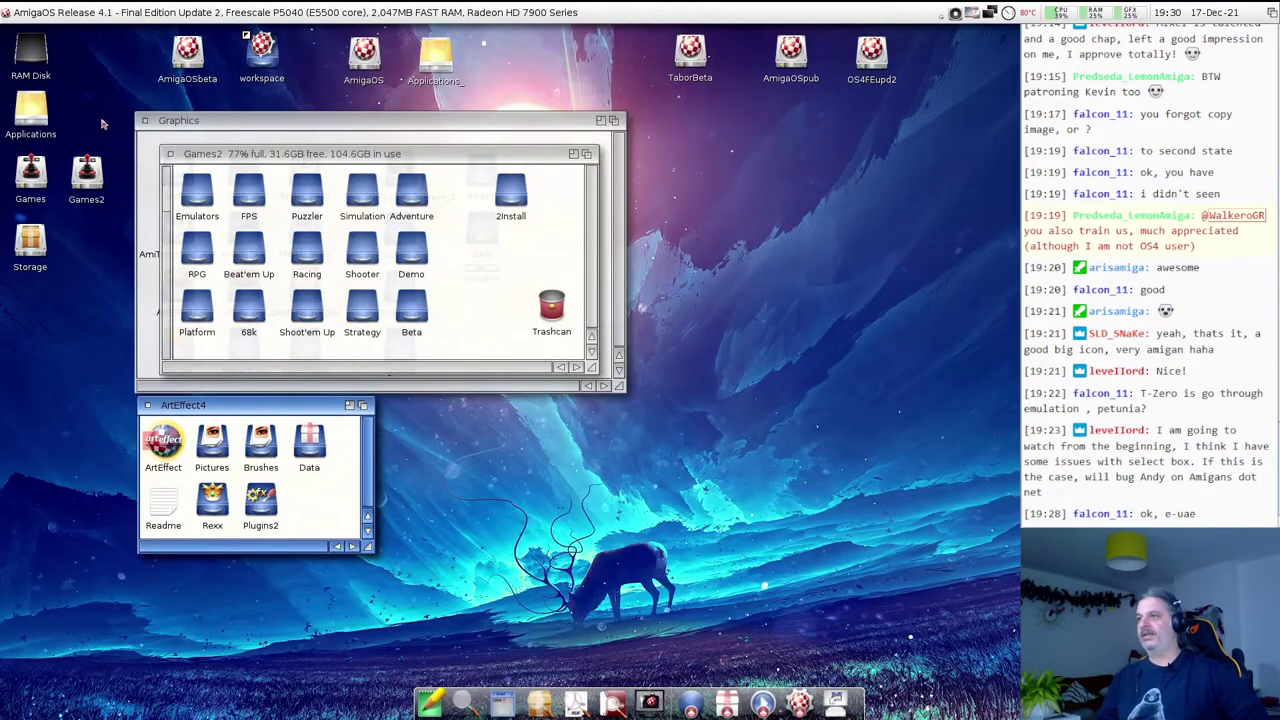
Close the Games2 and ArtEffect4 drawers, leaving the Graphics drawer open.
{"action": "mouse_move", "coordinate": [215, 157]}
{"action": "left_mouse_down"}
{"action": "mouse_move", "coordinate": [215, 200]}
{"action": "mouse_move", "coordinate": [218, 177]}
{"action": "left_mouse_up"}
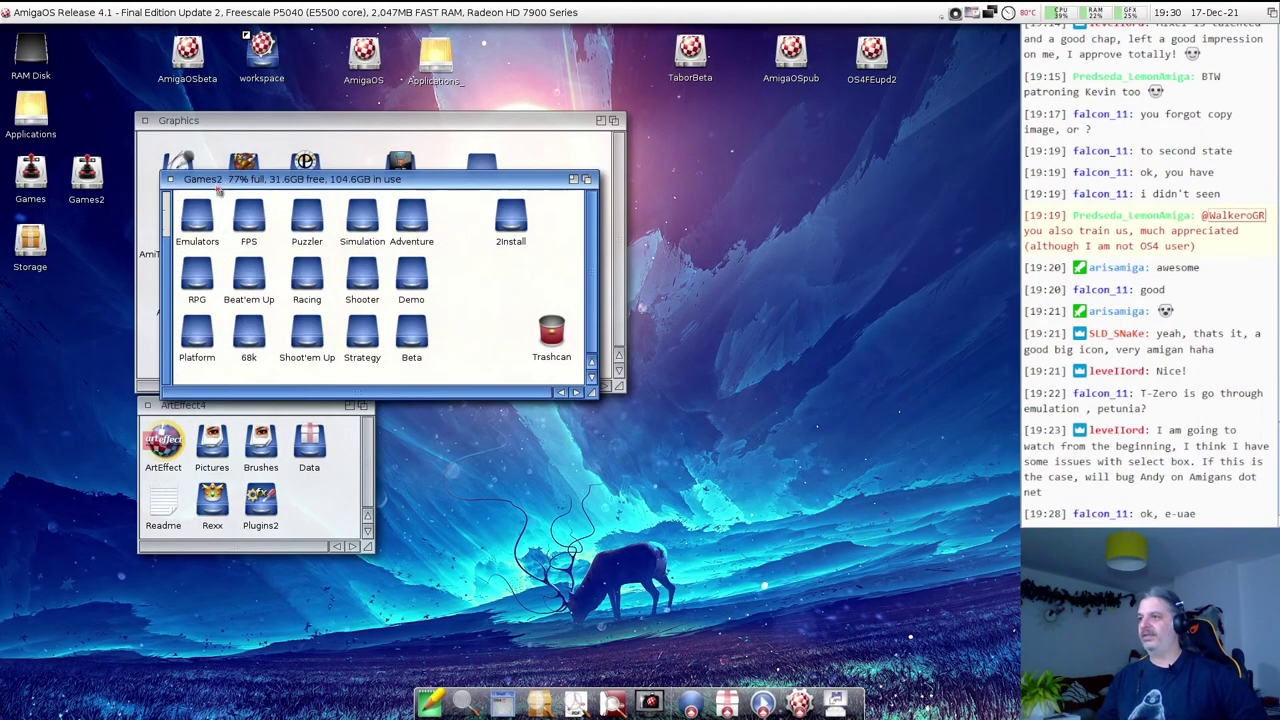
{"action": "left_click", "coordinate": [176, 174]}
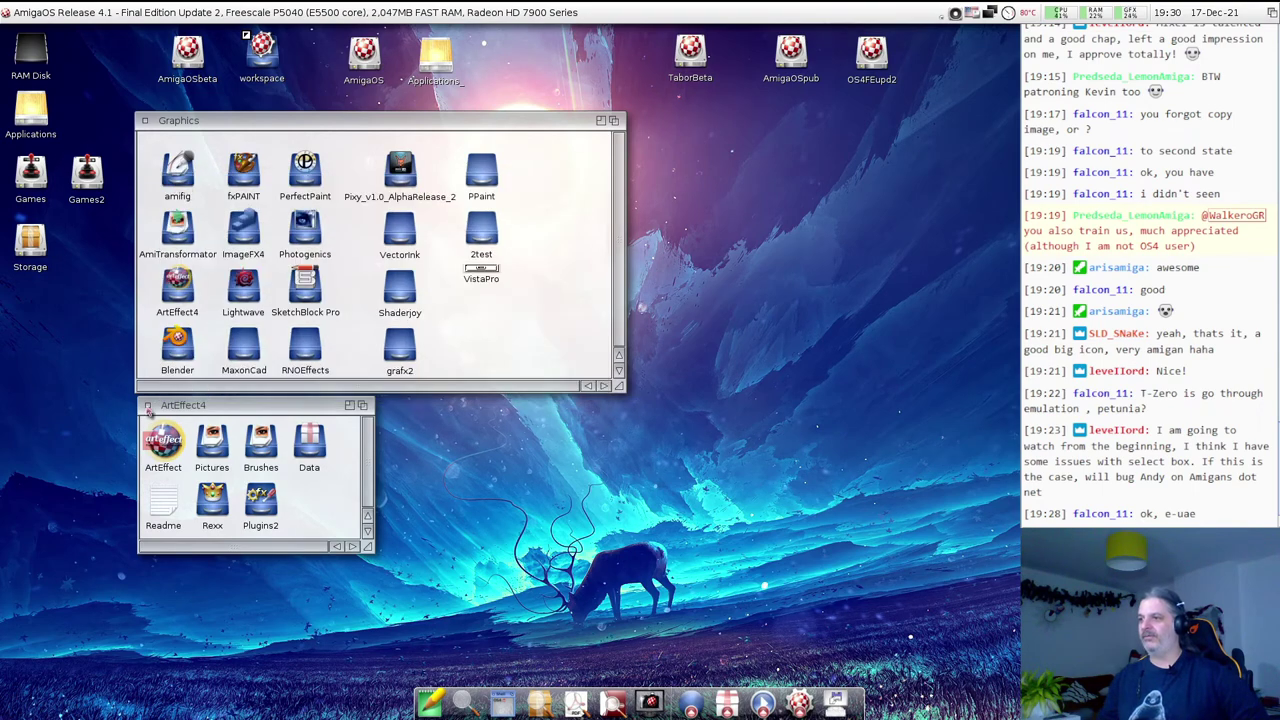
{"action": "left_click", "coordinate": [147, 405]}
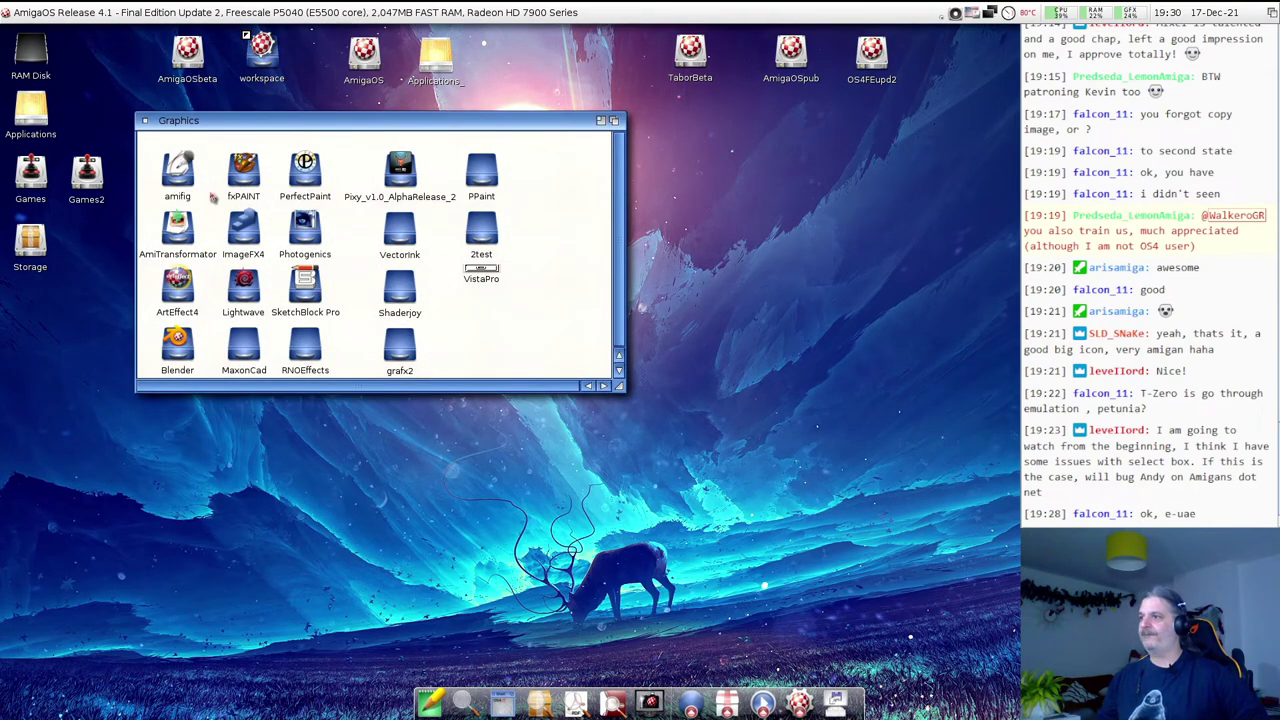
Launch Photogenics from its drawer in Graphics and continue past the Grim Reaper crash report.
{"action": "double_click", "coordinate": [302, 232]}
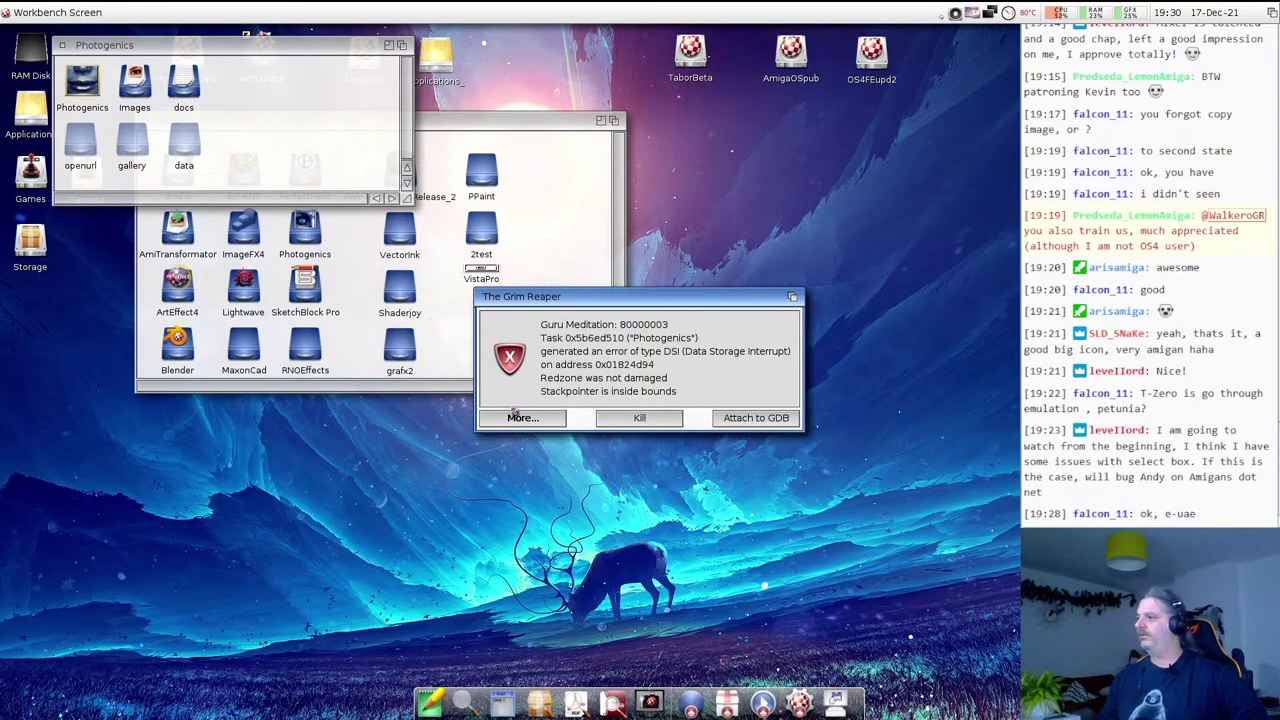
{"action": "left_click", "coordinate": [519, 426]}
{"action": "left_click", "coordinate": [769, 458]}
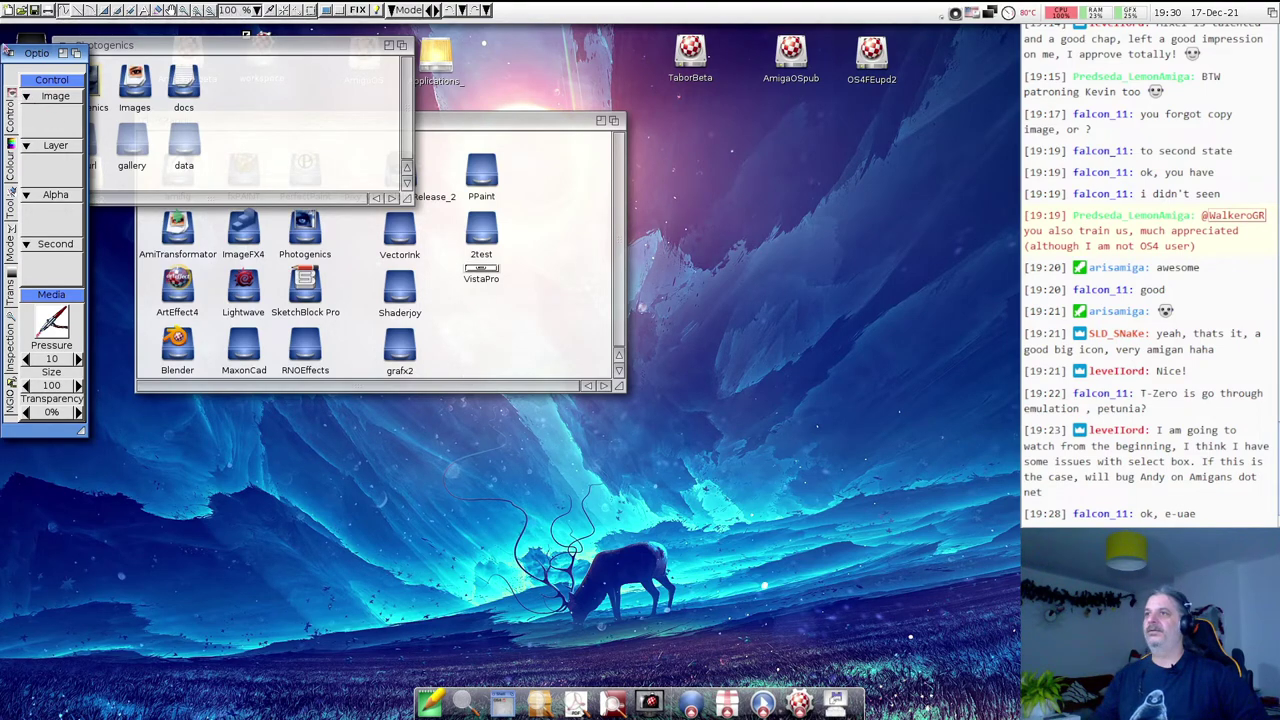
Quit Photogenics through its project commands and confirm the exit.
{"action": "left_click", "coordinate": [35, 55]}
{"action": "right_click", "coordinate": [35, 53]}
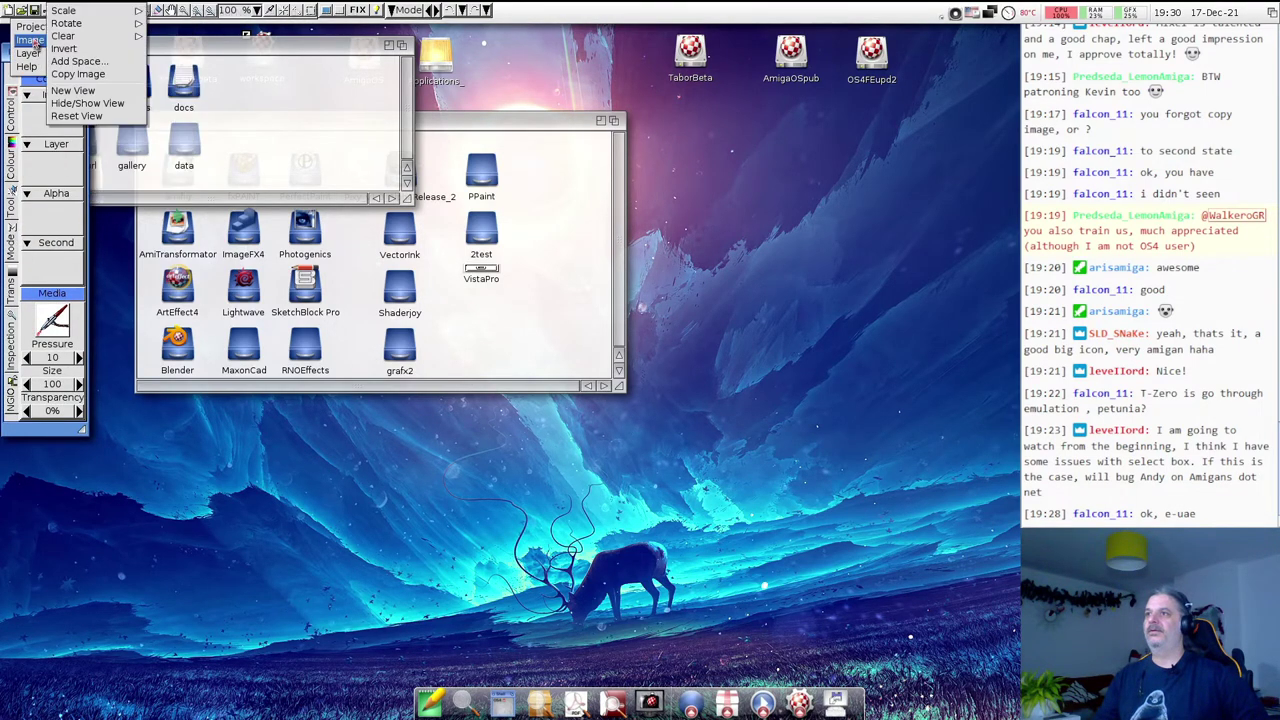
{"action": "mouse_move", "coordinate": [32, 26]}
{"action": "left_click", "coordinate": [103, 172]}
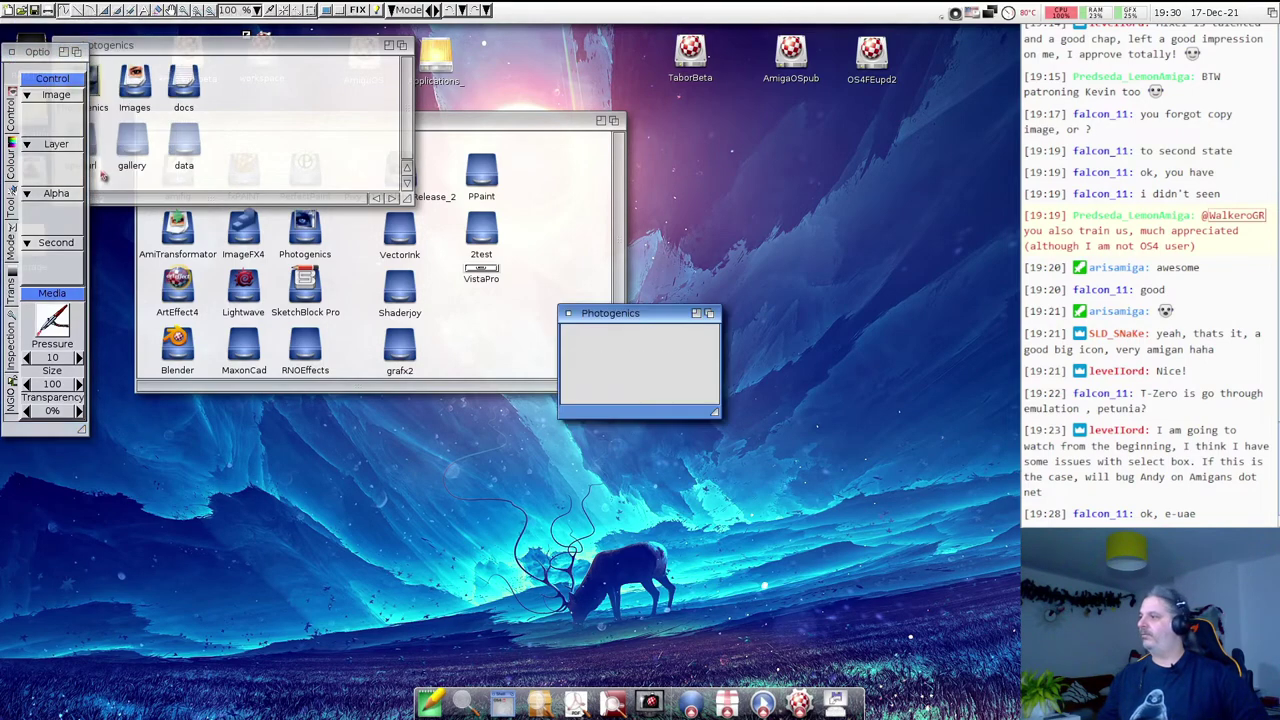
{"action": "left_click", "coordinate": [616, 395]}
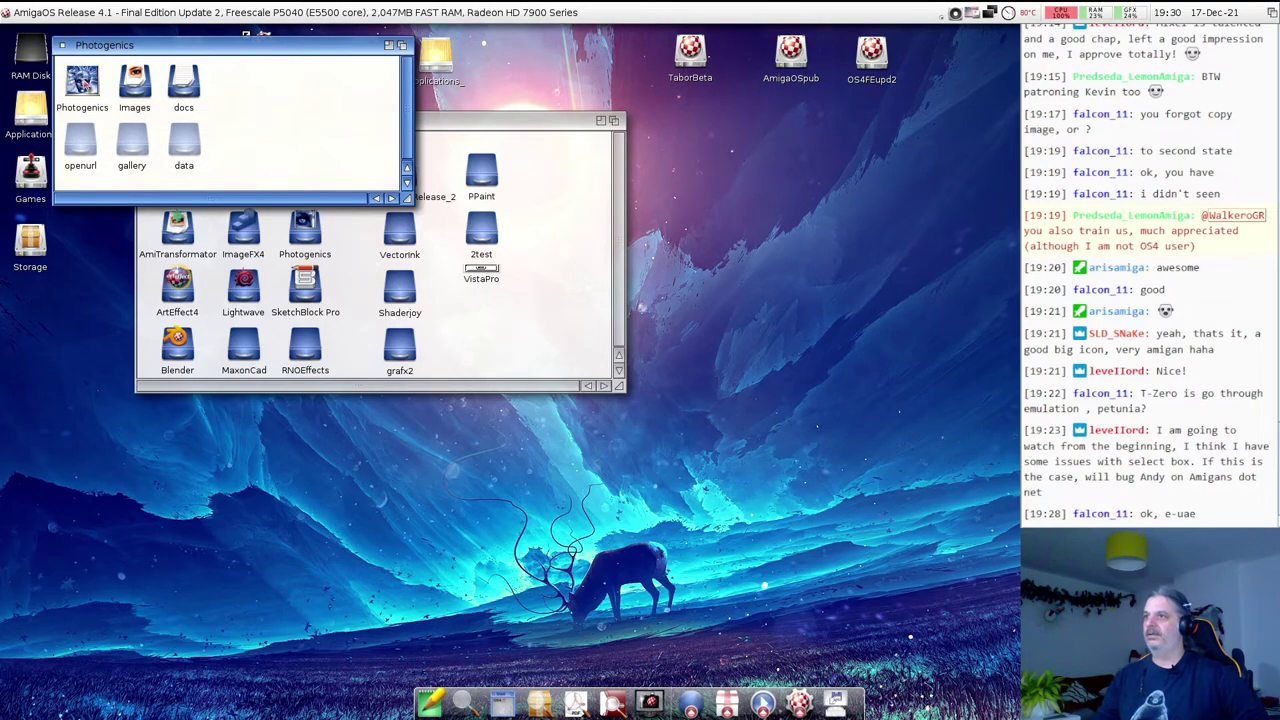
Relaunch Photogenics, show the Grim Reaper's crash details and choose to ignore DSI errors.
{"action": "left_click", "coordinate": [90, 90]}
{"action": "left_click", "coordinate": [90, 94]}
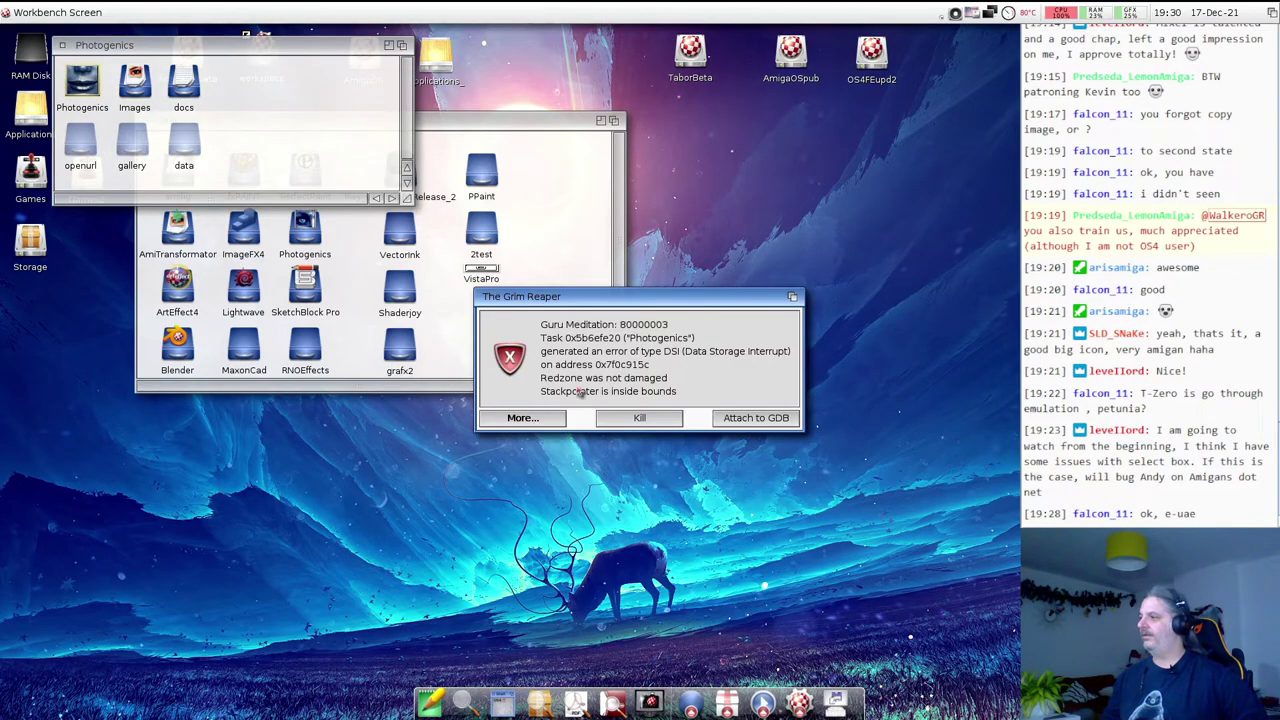
{"action": "left_click", "coordinate": [522, 418]}
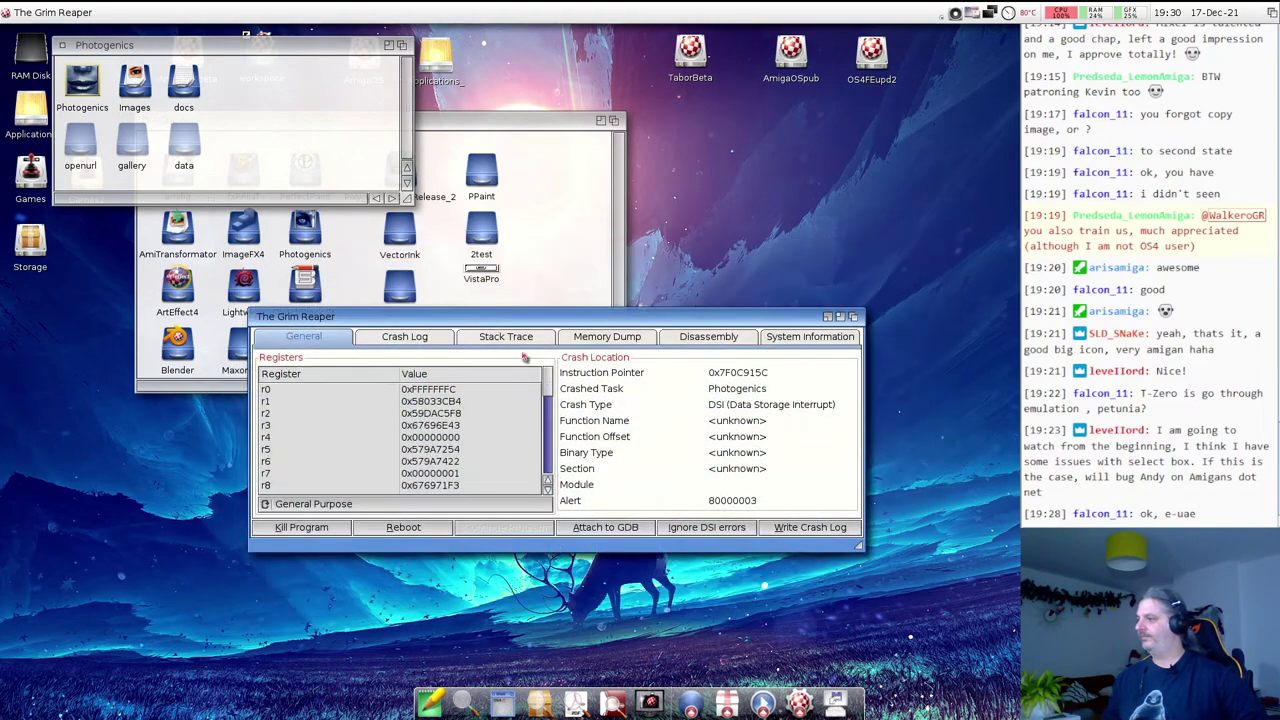
{"action": "left_click", "coordinate": [706, 529]}
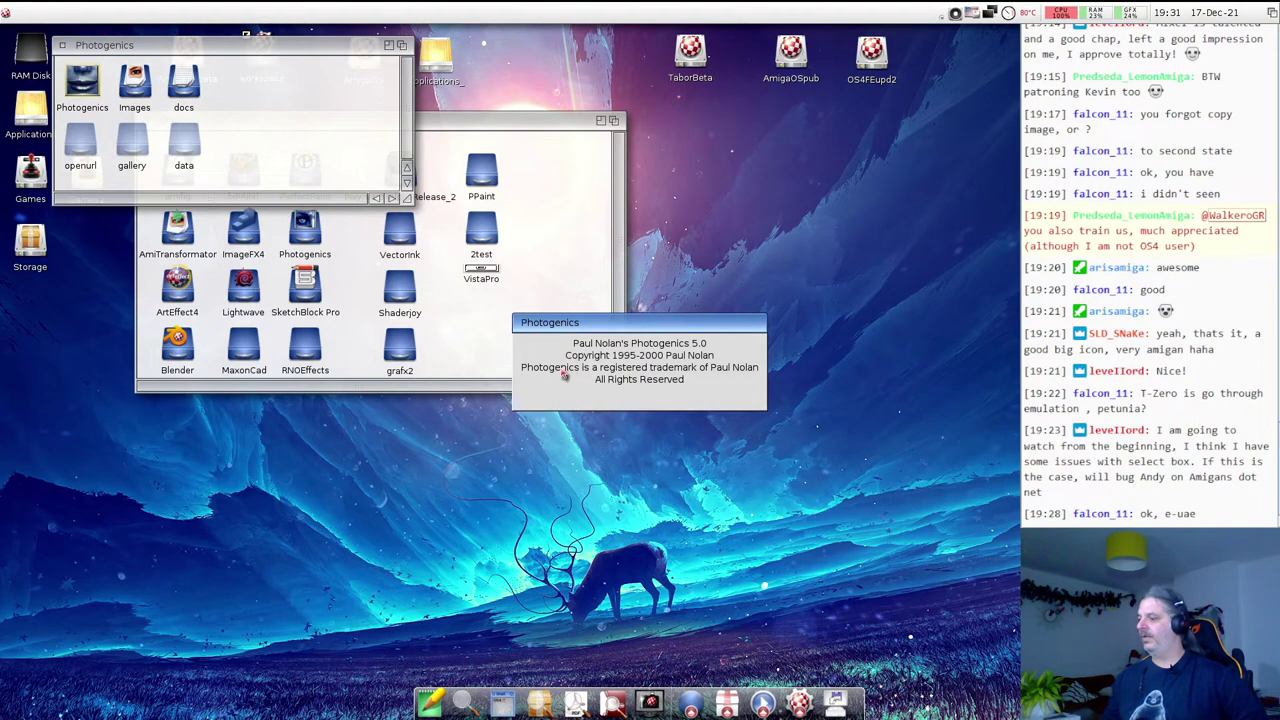
Open a new AmigaShell and restart the machine with the reboot command.
{"action": "left_click", "coordinate": [506, 700]}
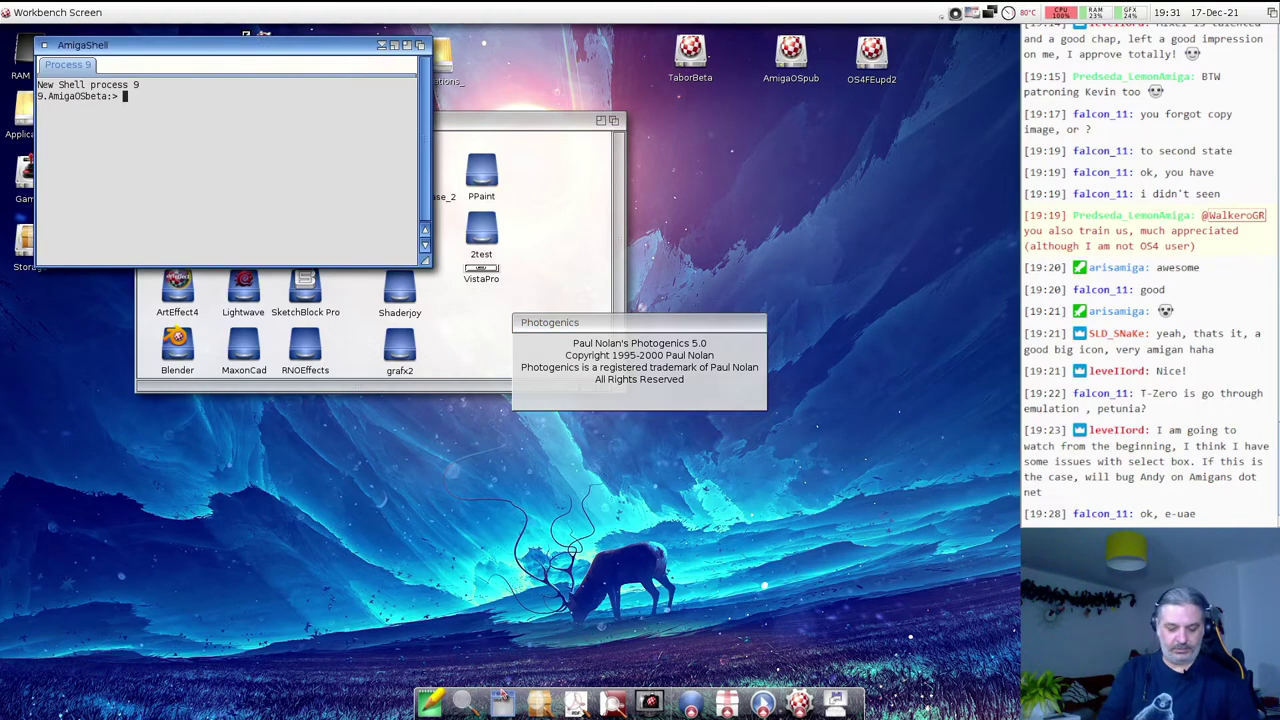
{"action": "type", "text": "rwb"}
{"action": "key", "text": "BackSpace"}
{"action": "key", "text": "BackSpace"}
{"action": "key", "text": "BackSpace"}
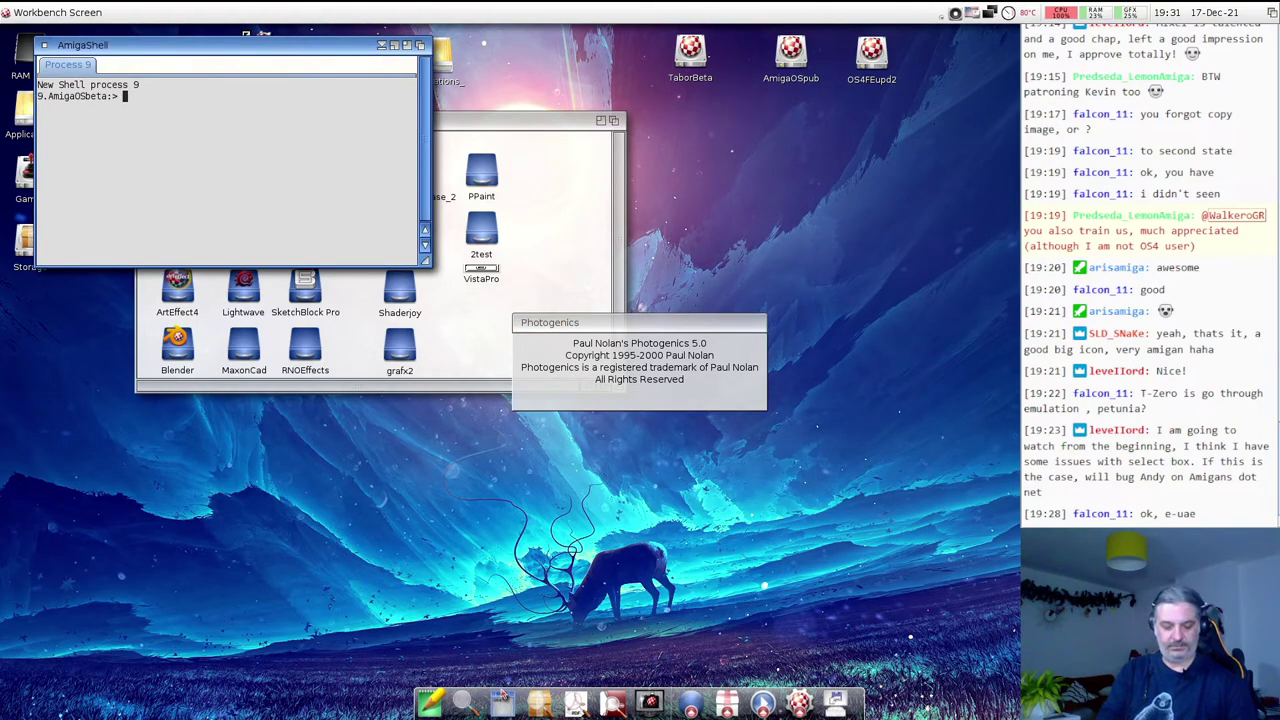
{"action": "type", "text": "reboot"}
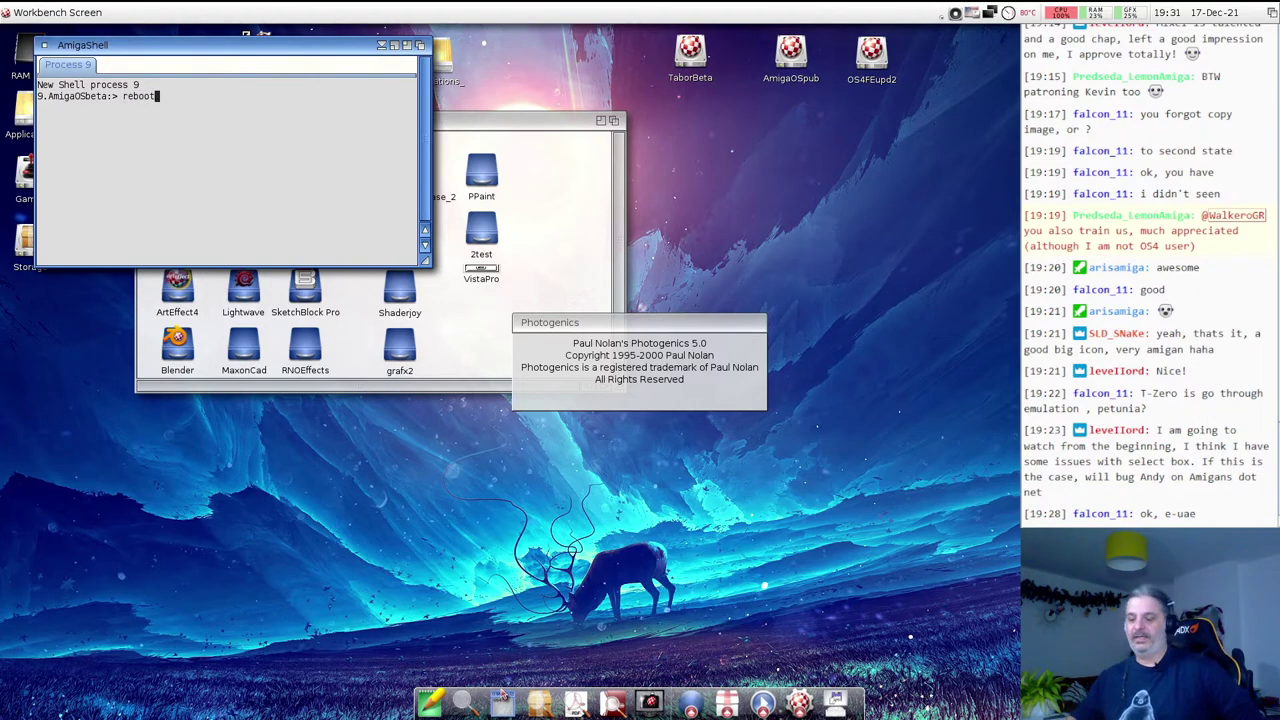
{"action": "key", "text": "Return"}
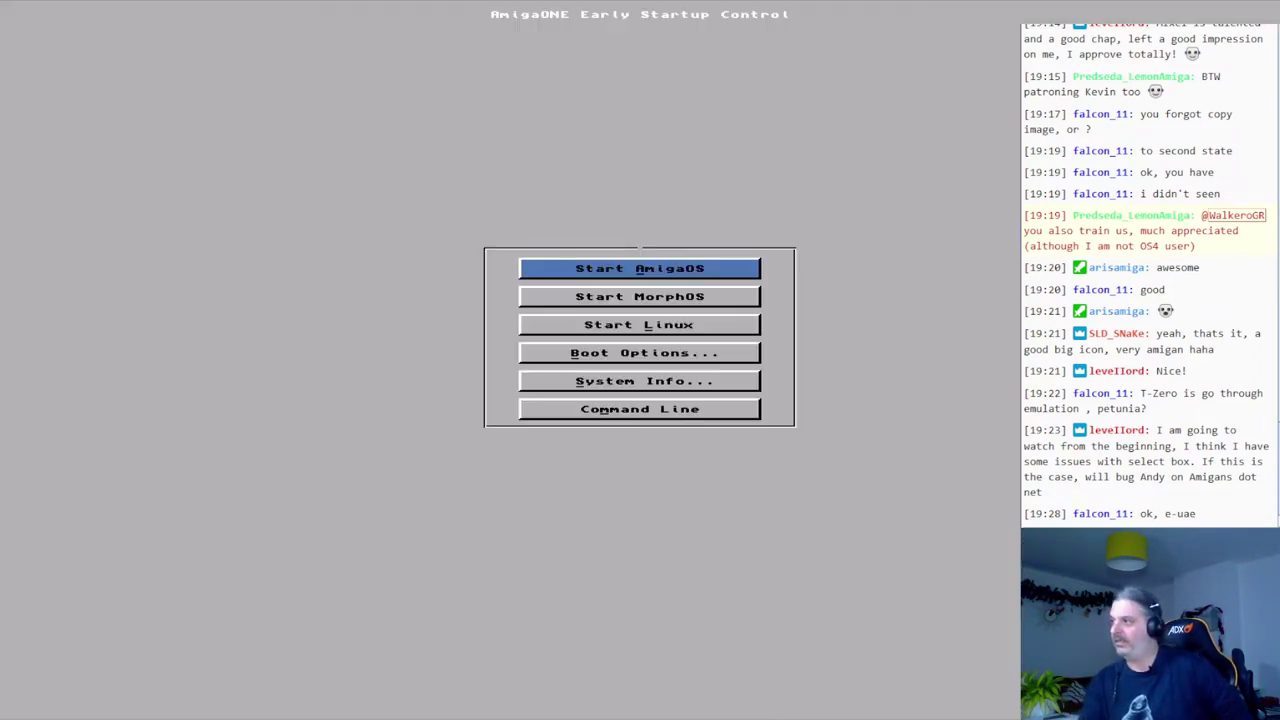
Start AmigaOS from the early startup menu and boot the default AmigaOS 4.1 Final Edition configuration on volume SDH0.
{"action": "key", "text": "Return"}
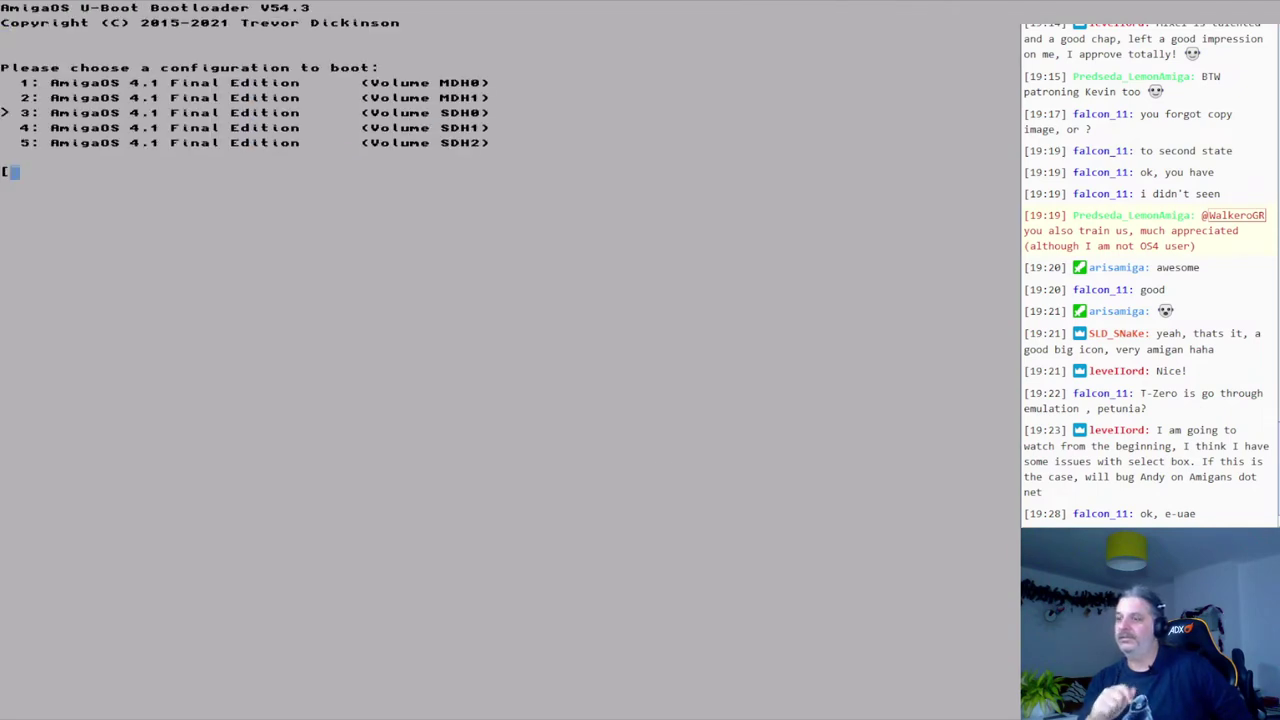
{"action": "key", "text": "Return"}
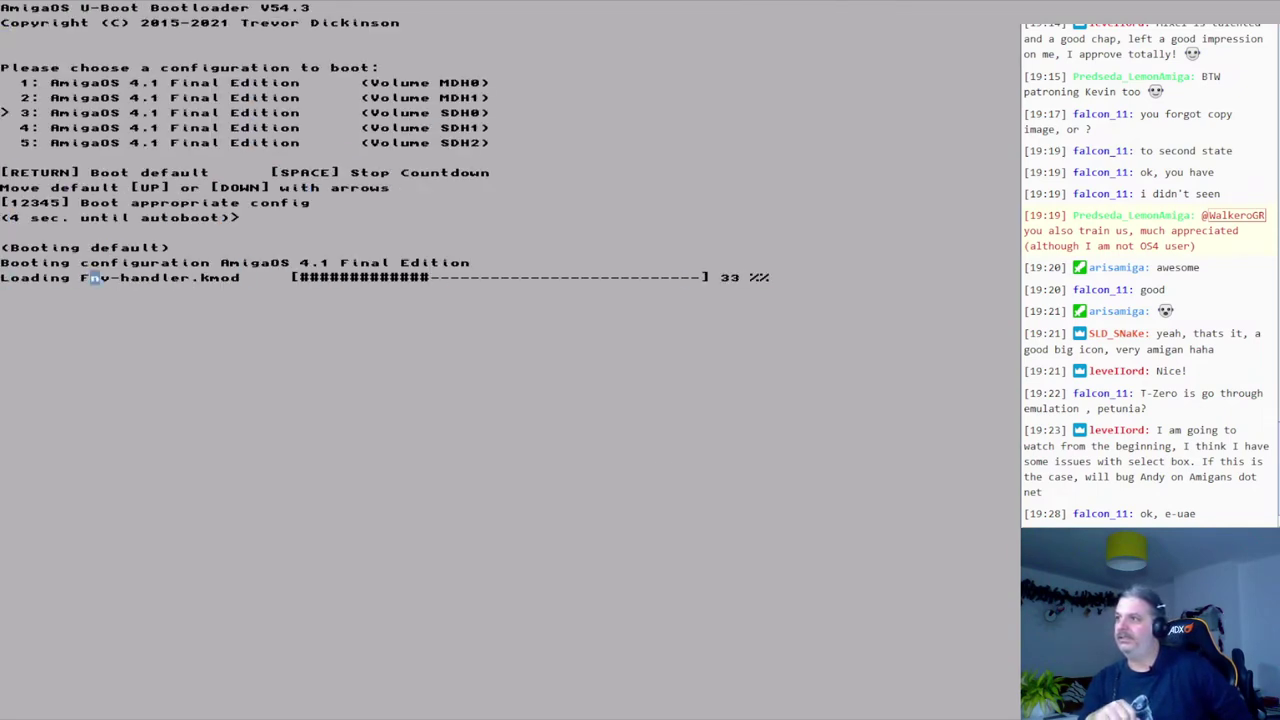
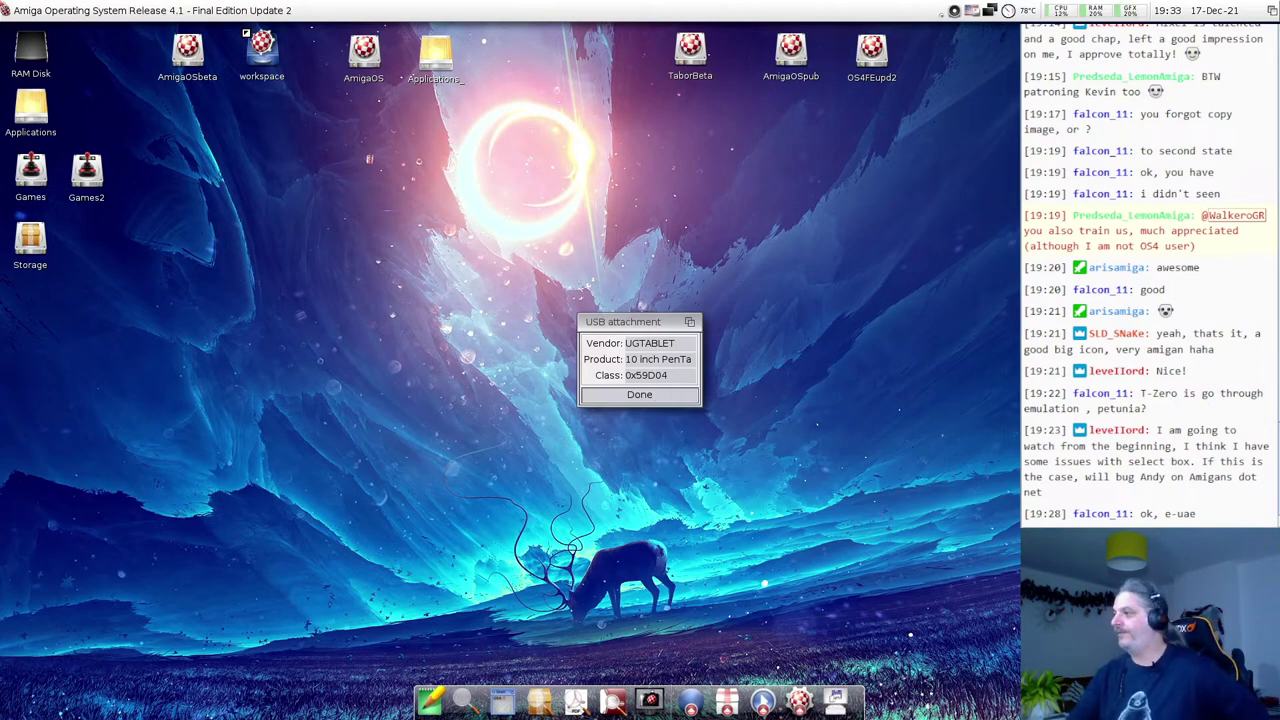
Launch Photogenics from its folder in the Graphics drawer of the Applications volume.
{"action": "left_click", "coordinate": [44, 115]}
{"action": "double_click", "coordinate": [44, 115]}
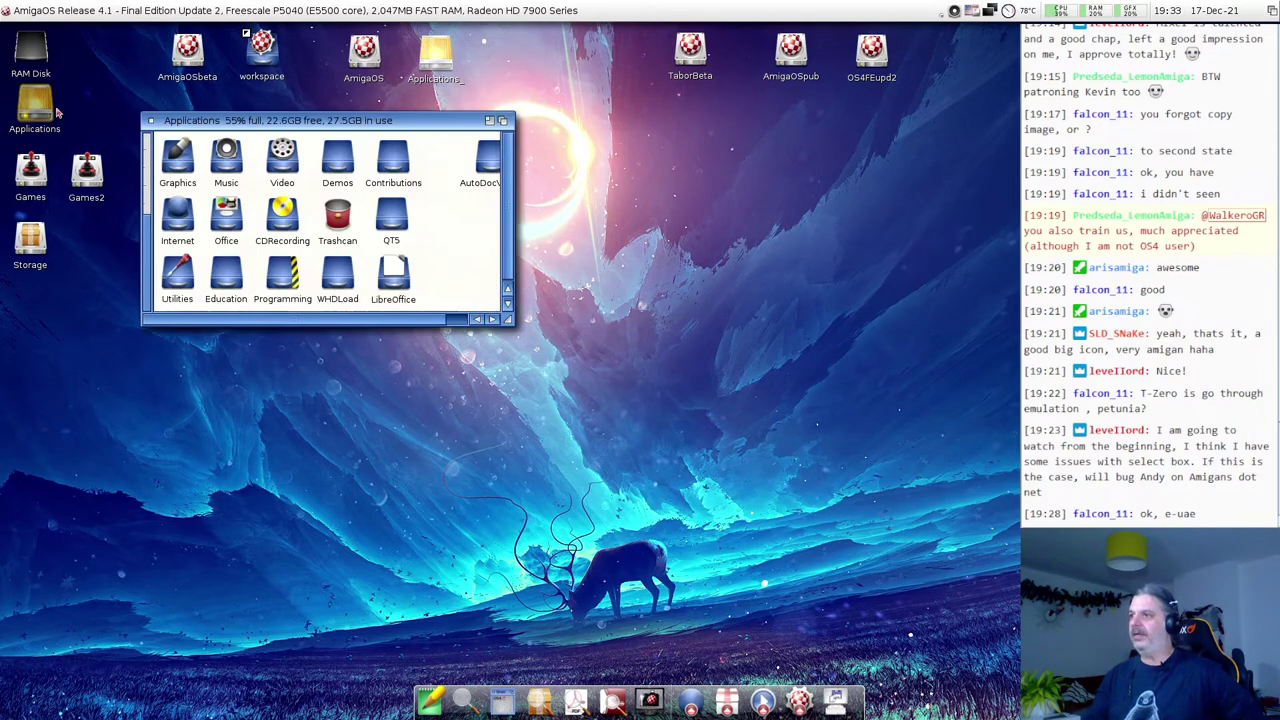
{"action": "double_click", "coordinate": [183, 165]}
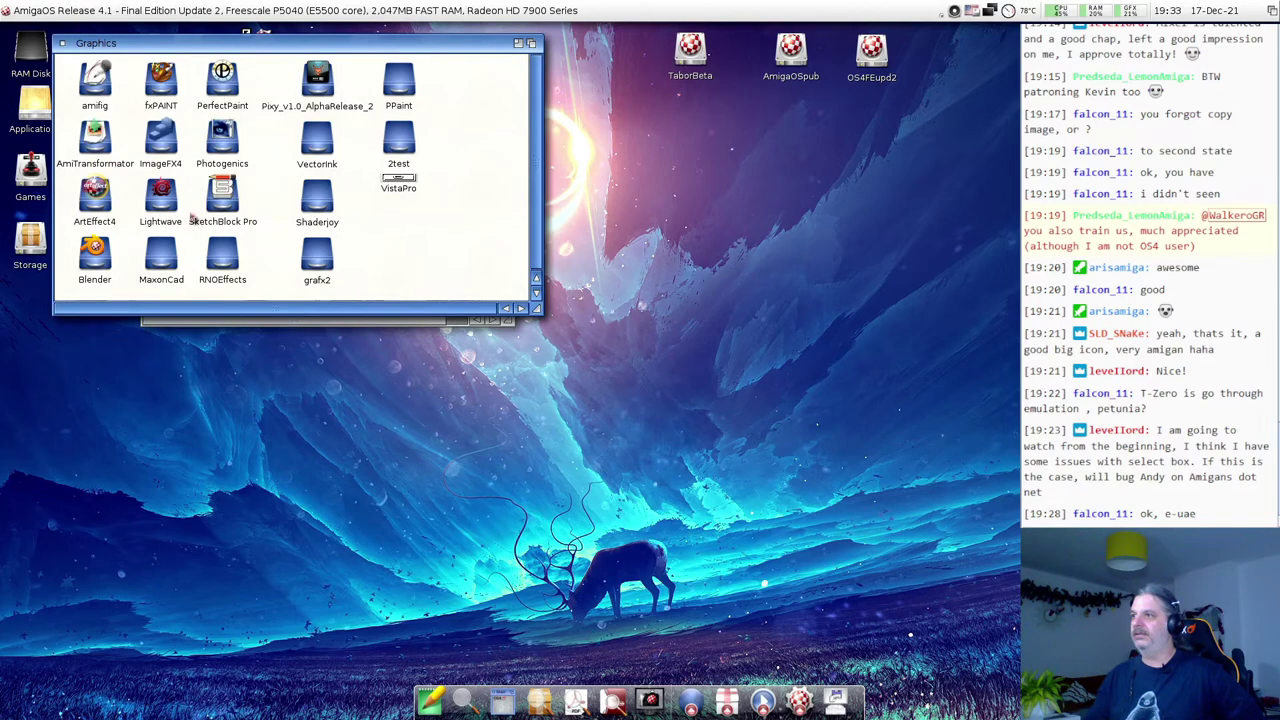
{"action": "double_click", "coordinate": [222, 142]}
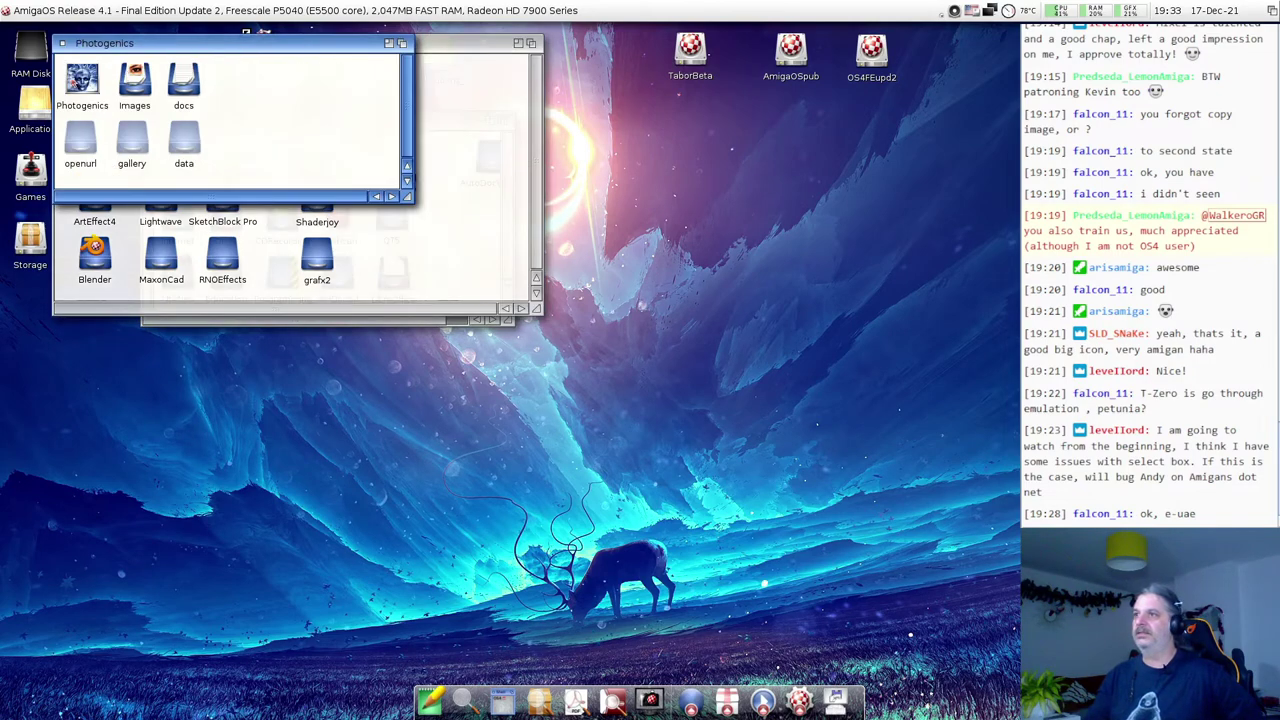
{"action": "left_click", "coordinate": [76, 82]}
{"action": "double_click", "coordinate": [82, 87]}
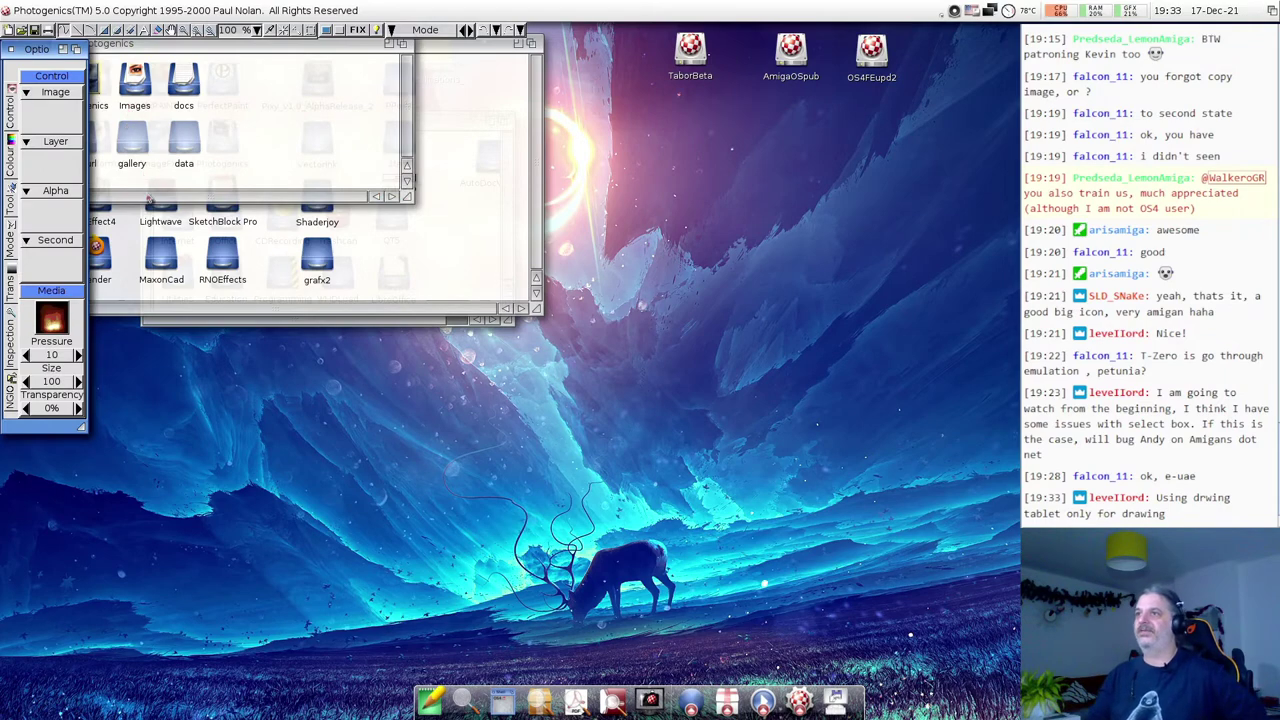
Create a new image with a white background using the 1024x768 VGA preset.
{"action": "left_click", "coordinate": [6, 31]}
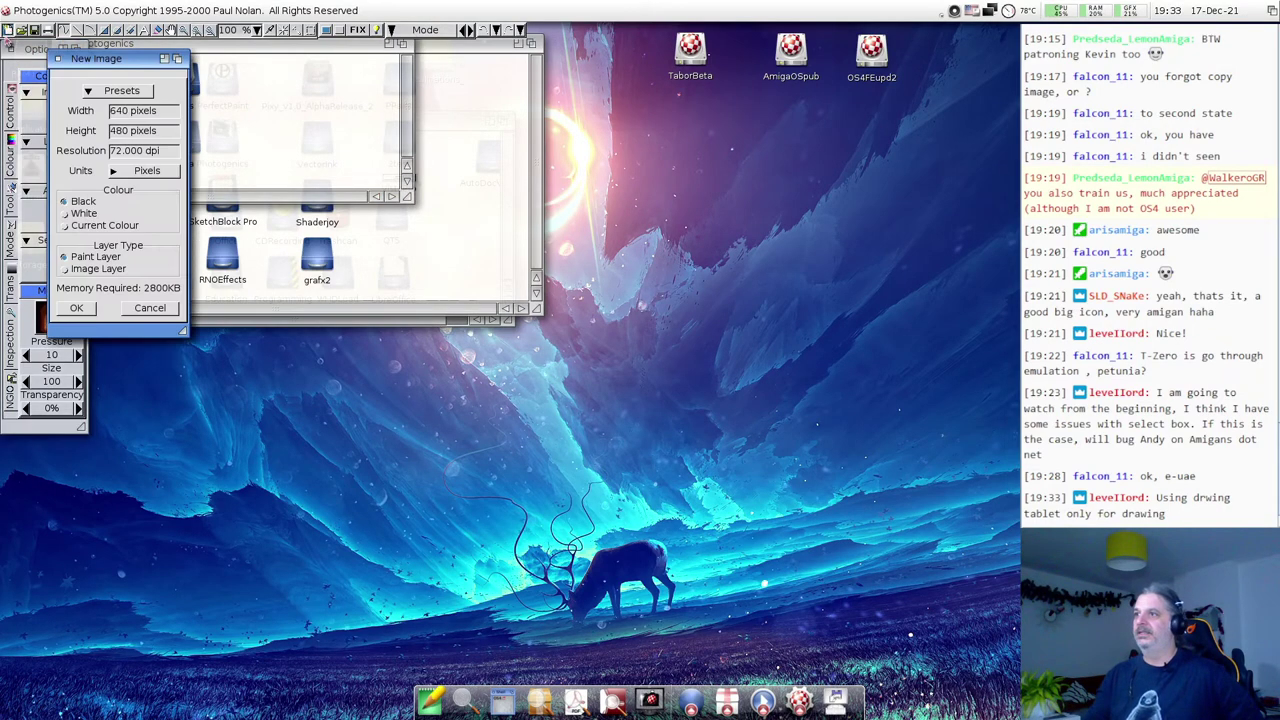
{"action": "left_click", "coordinate": [147, 170]}
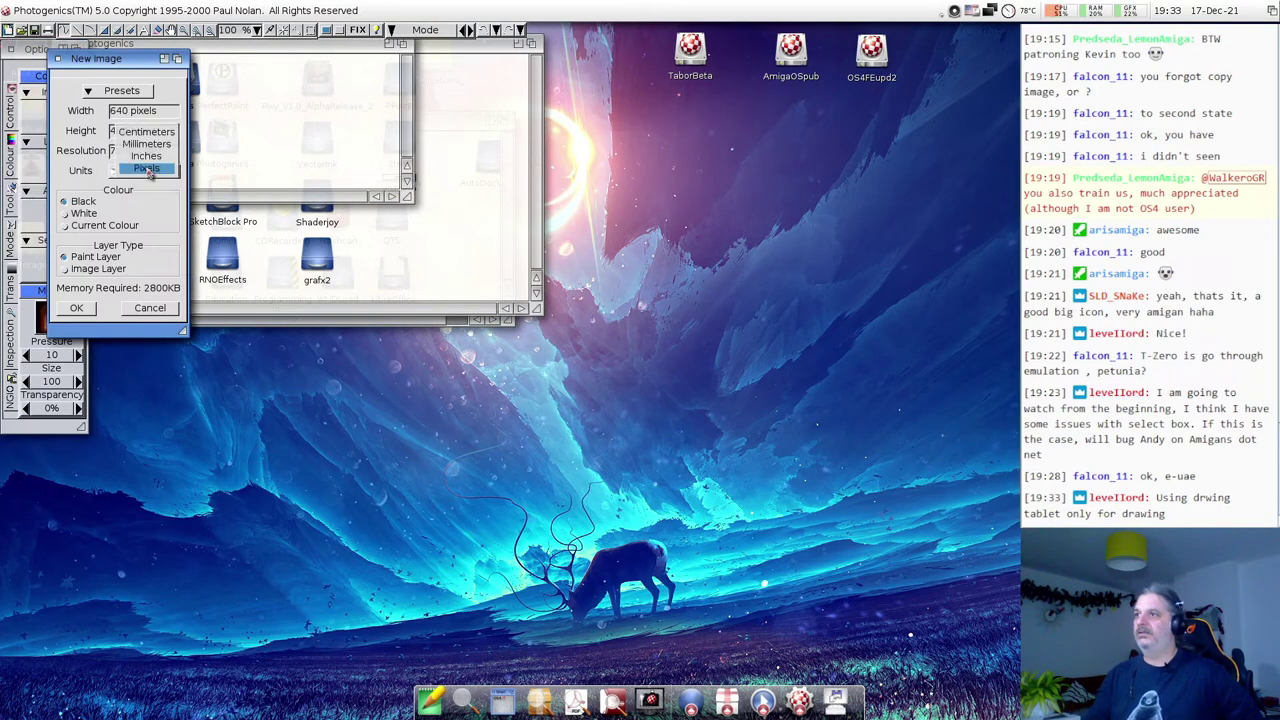
{"action": "left_click", "coordinate": [118, 92]}
{"action": "mouse_move", "coordinate": [138, 122]}
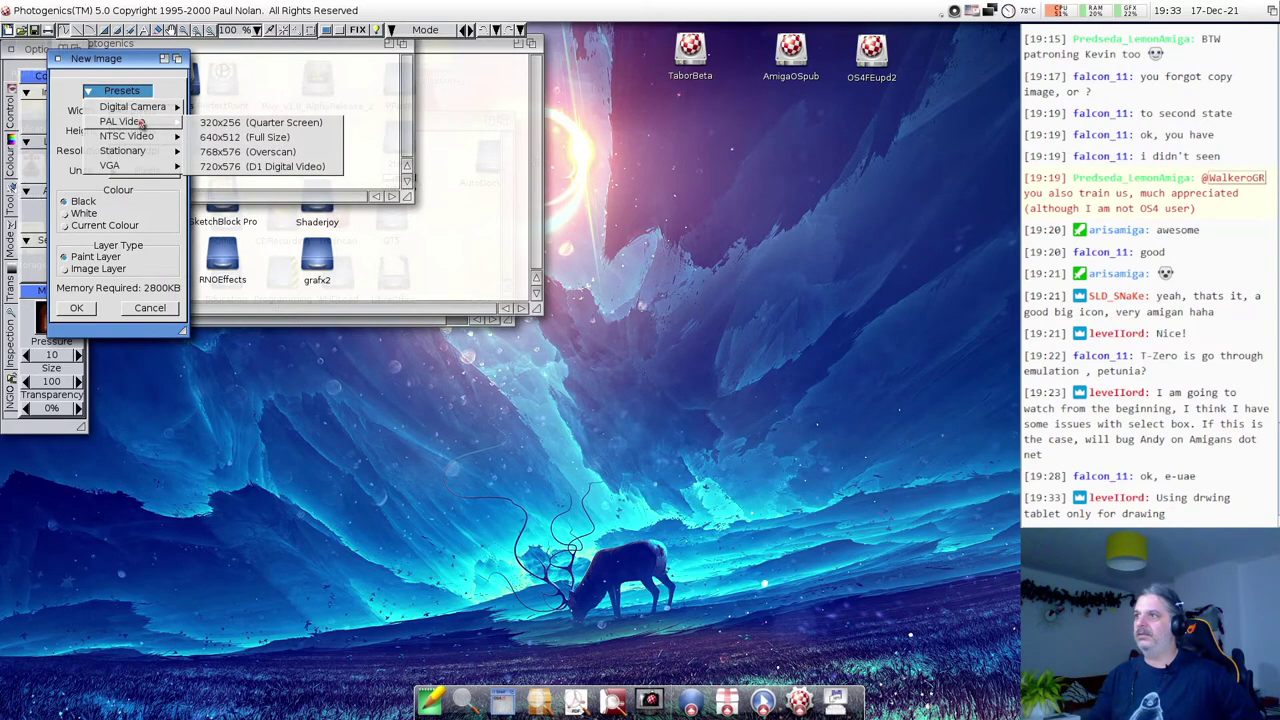
{"action": "mouse_move", "coordinate": [136, 166]}
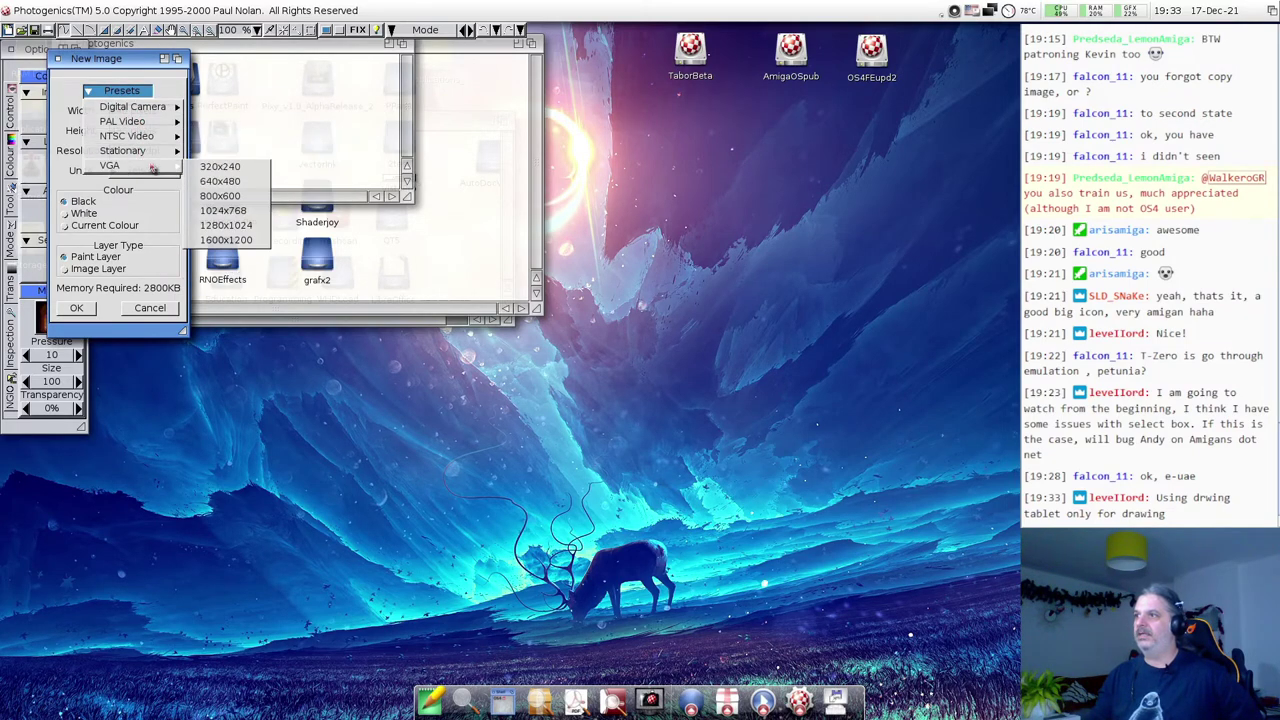
{"action": "left_click", "coordinate": [215, 212]}
{"action": "left_click", "coordinate": [65, 213]}
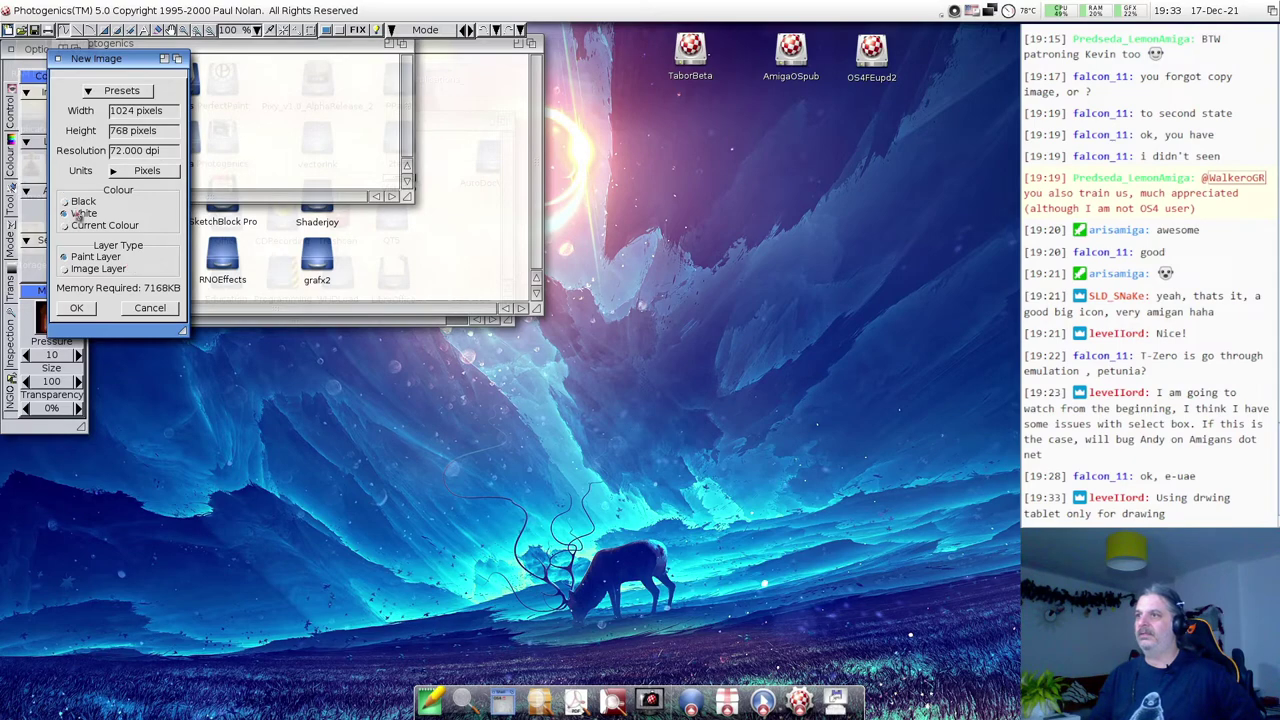
{"action": "left_click", "coordinate": [84, 313]}
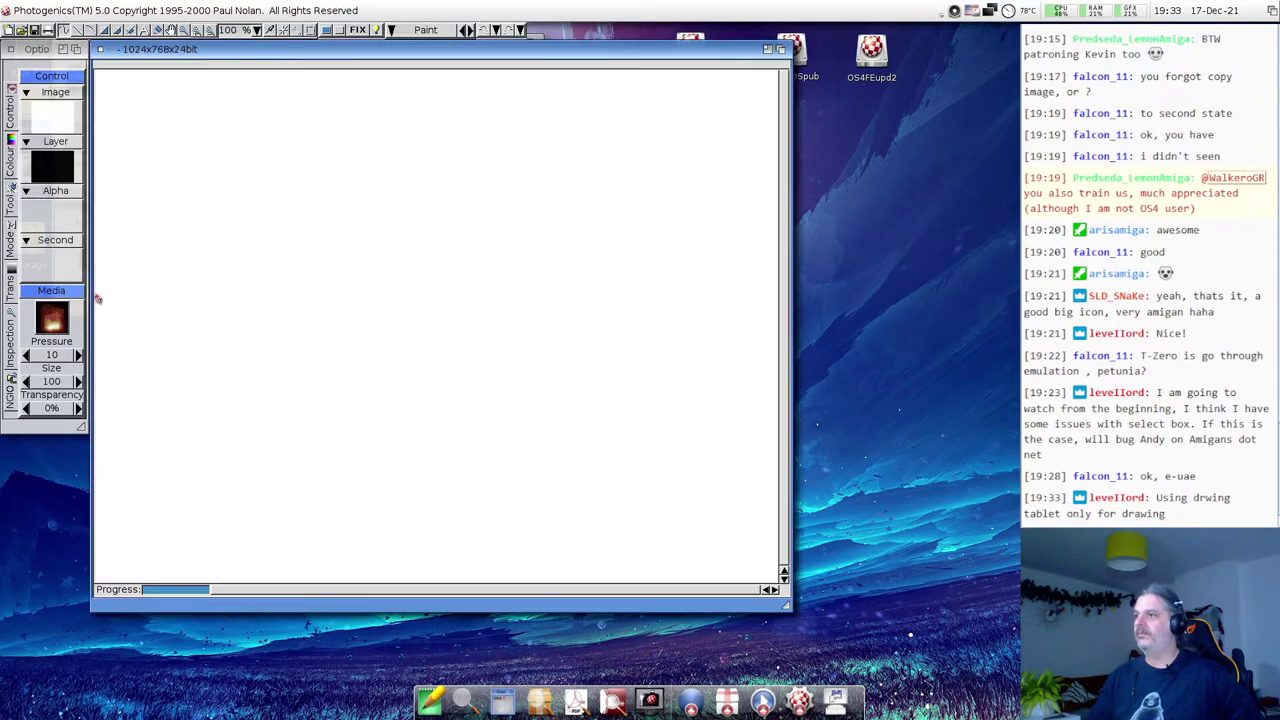
Paint several soft green test strokes and blobs across the blank canvas with the current medium.
{"action": "mouse_move", "coordinate": [160, 258]}
{"action": "left_mouse_down"}
{"action": "mouse_move", "coordinate": [309, 177]}
{"action": "mouse_move", "coordinate": [220, 289]}
{"action": "mouse_move", "coordinate": [237, 314]}
{"action": "left_mouse_up"}
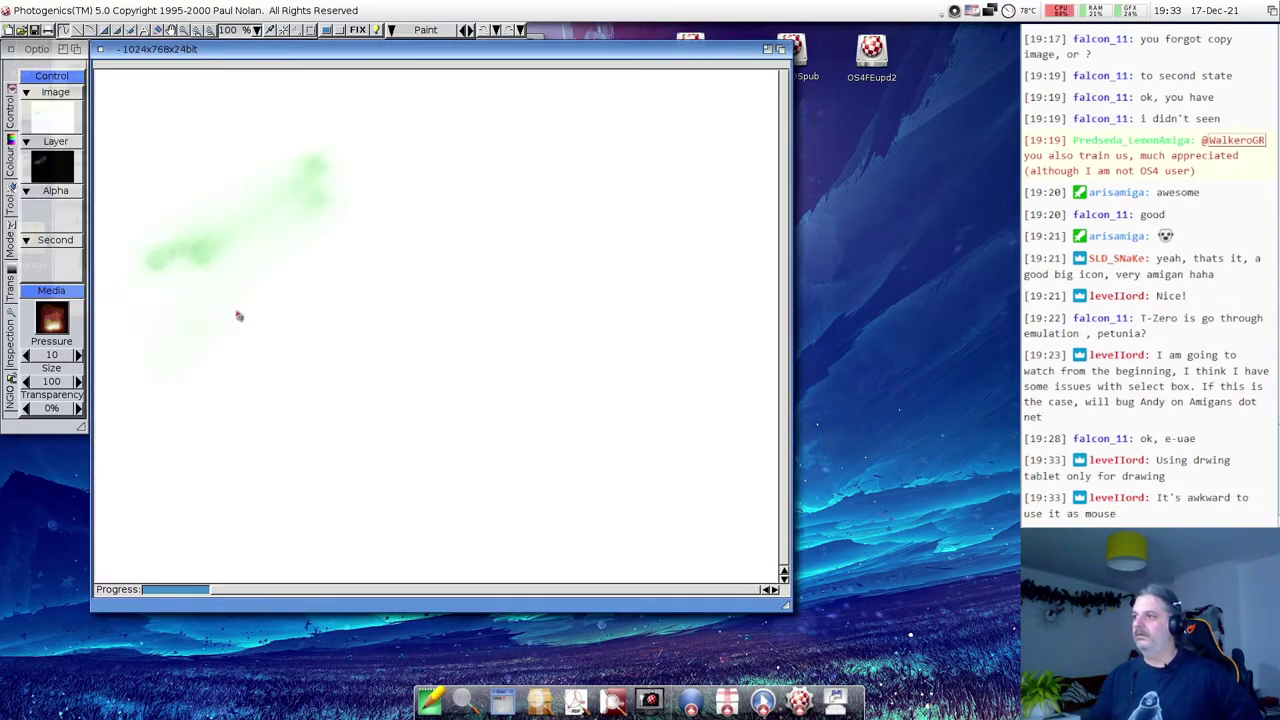
{"action": "left_click", "coordinate": [385, 215]}
{"action": "mouse_move", "coordinate": [215, 362]}
{"action": "left_mouse_down"}
{"action": "mouse_move", "coordinate": [274, 374]}
{"action": "mouse_move", "coordinate": [265, 385]}
{"action": "left_mouse_up"}
{"action": "mouse_move", "coordinate": [354, 291]}
{"action": "left_mouse_down"}
{"action": "mouse_move", "coordinate": [437, 309]}
{"action": "mouse_move", "coordinate": [277, 574]}
{"action": "mouse_move", "coordinate": [557, 394]}
{"action": "left_mouse_up"}
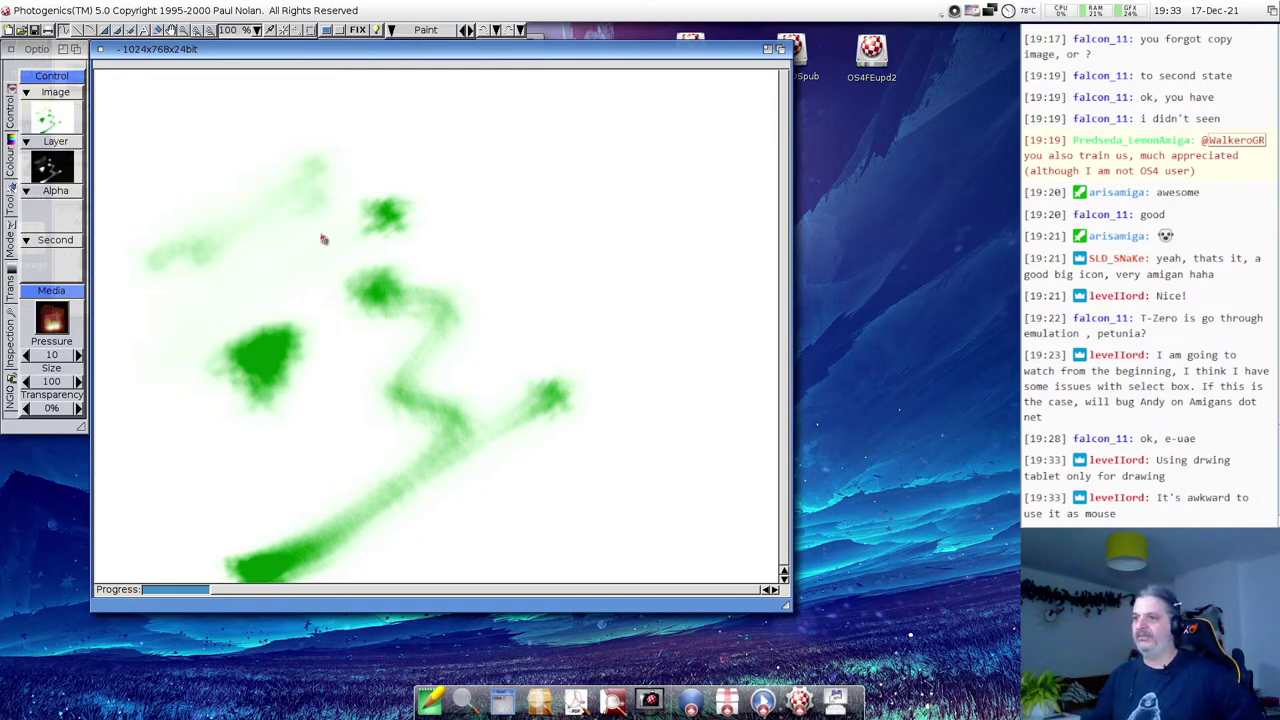
Enlarge the Options window in height and width, and shift the image window aside to make room.
{"action": "left_click_drag", "start_coordinate": [84, 435], "coordinate": [88, 592]}
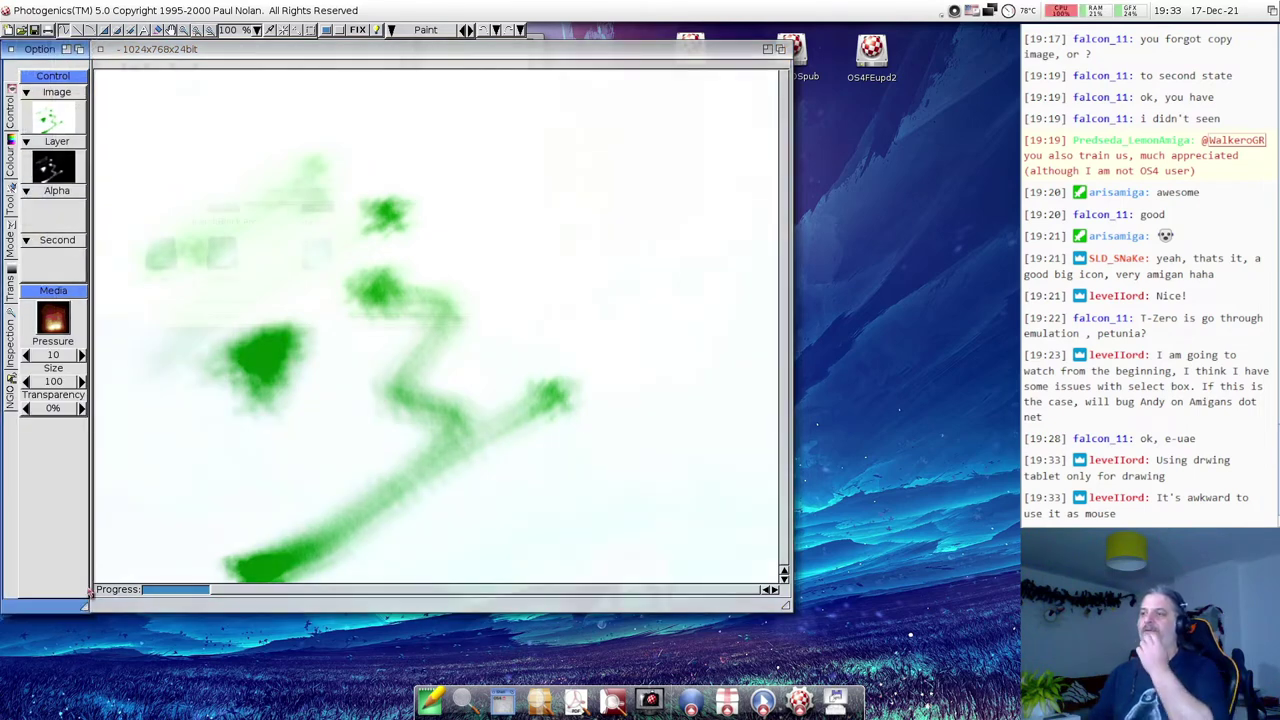
{"action": "left_click_drag", "start_coordinate": [157, 51], "coordinate": [187, 52]}
{"action": "left_click_drag", "start_coordinate": [85, 610], "coordinate": [117, 590]}
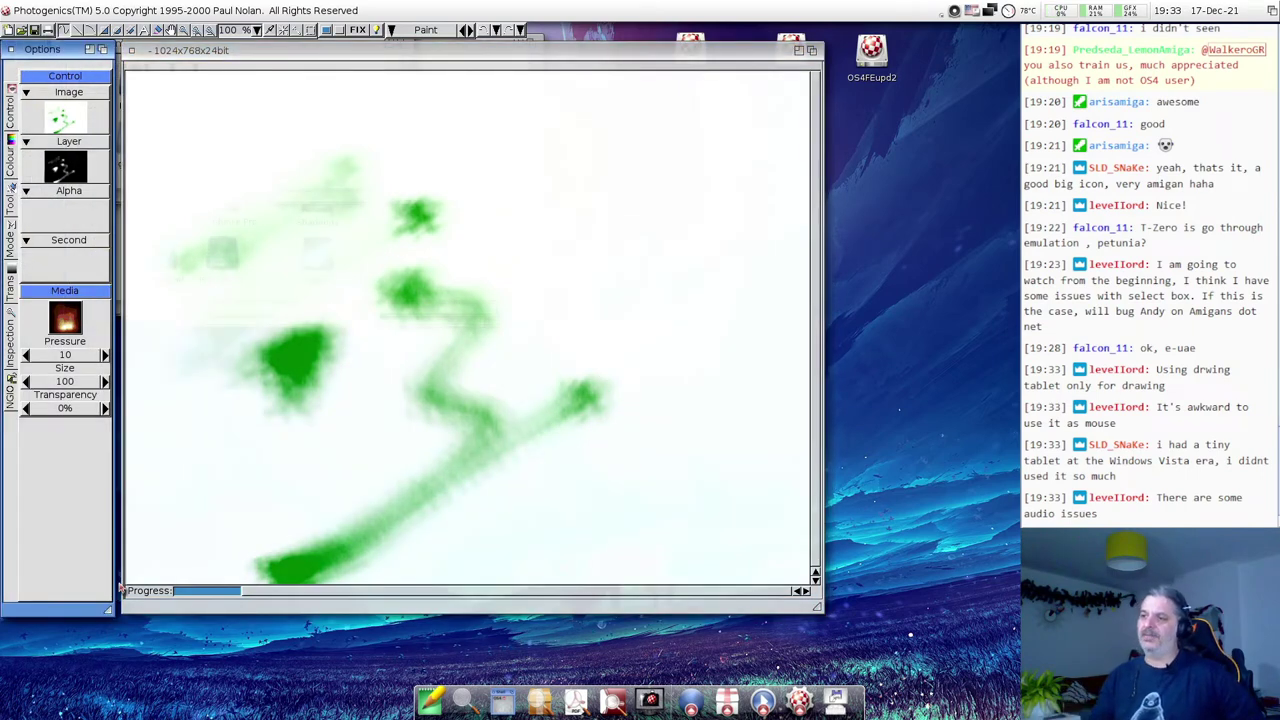
Switch to the brush medium, set its pressure to 80, and paint thick green diagonal strokes across the upper canvas.
{"action": "left_click", "coordinate": [72, 328]}
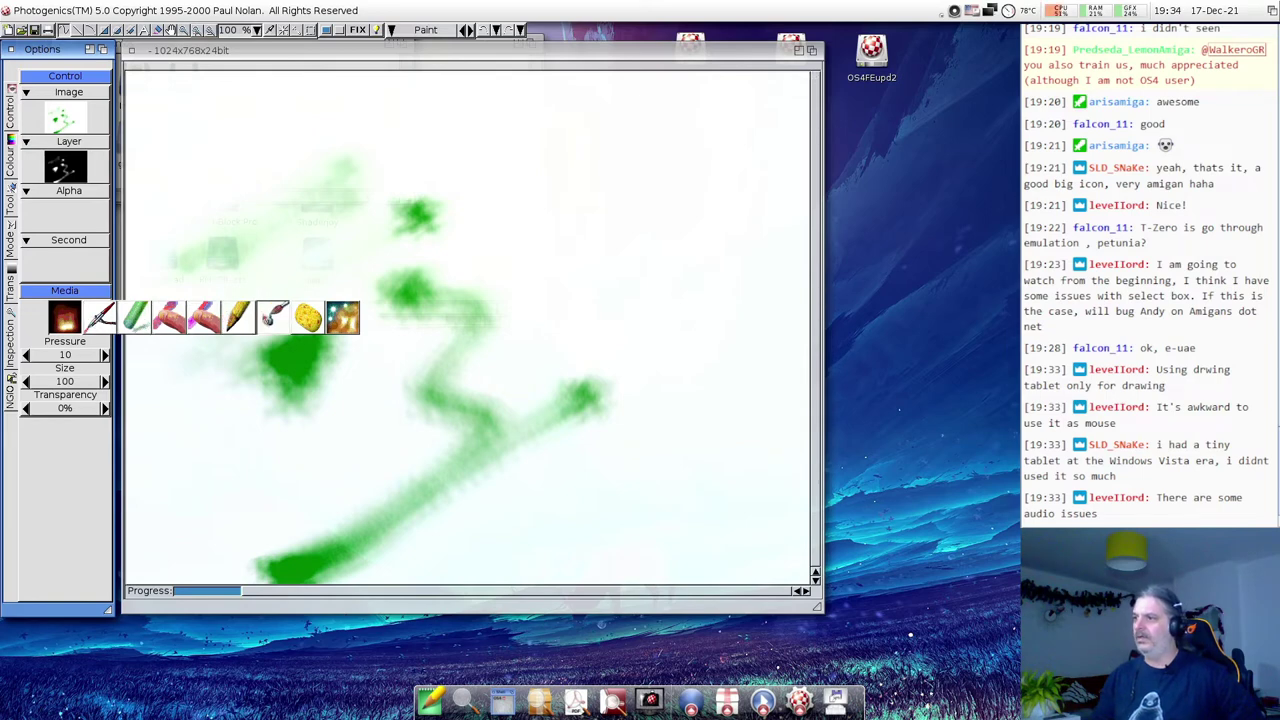
{"action": "left_click", "coordinate": [272, 316]}
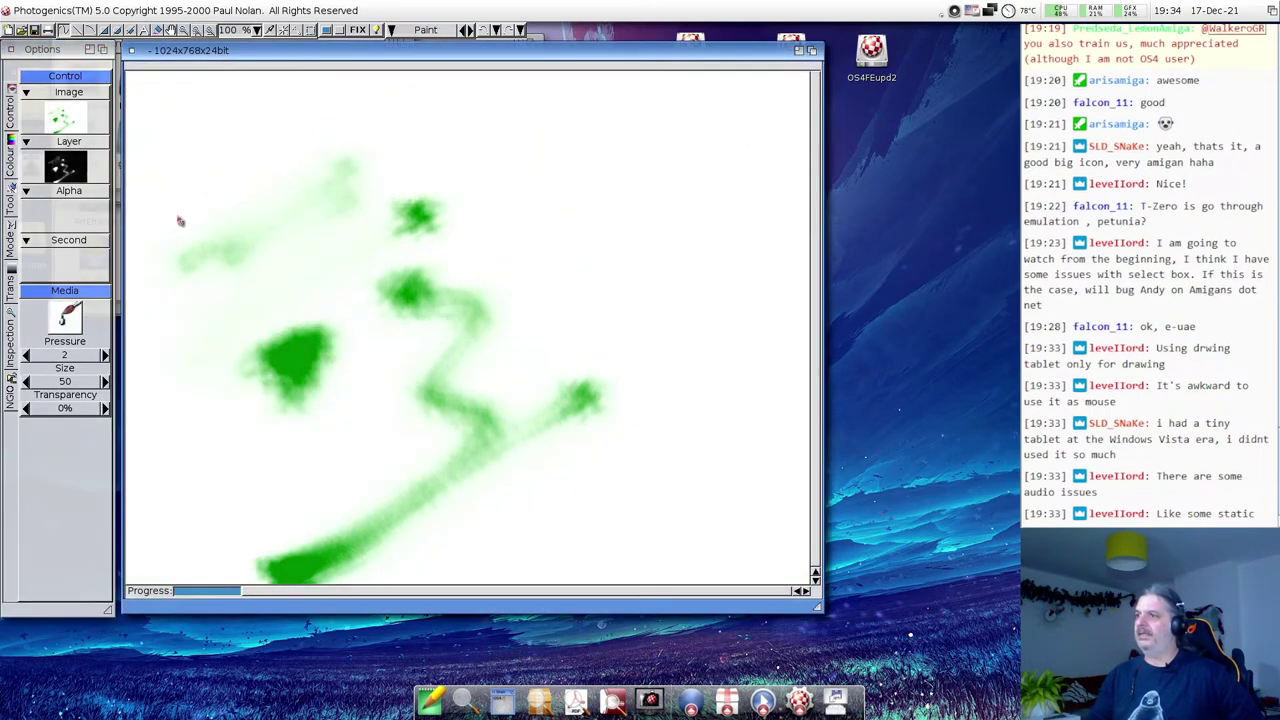
{"action": "left_click_drag", "start_coordinate": [64, 357], "coordinate": [62, 302]}
{"action": "left_click_drag", "start_coordinate": [180, 180], "coordinate": [310, 140]}
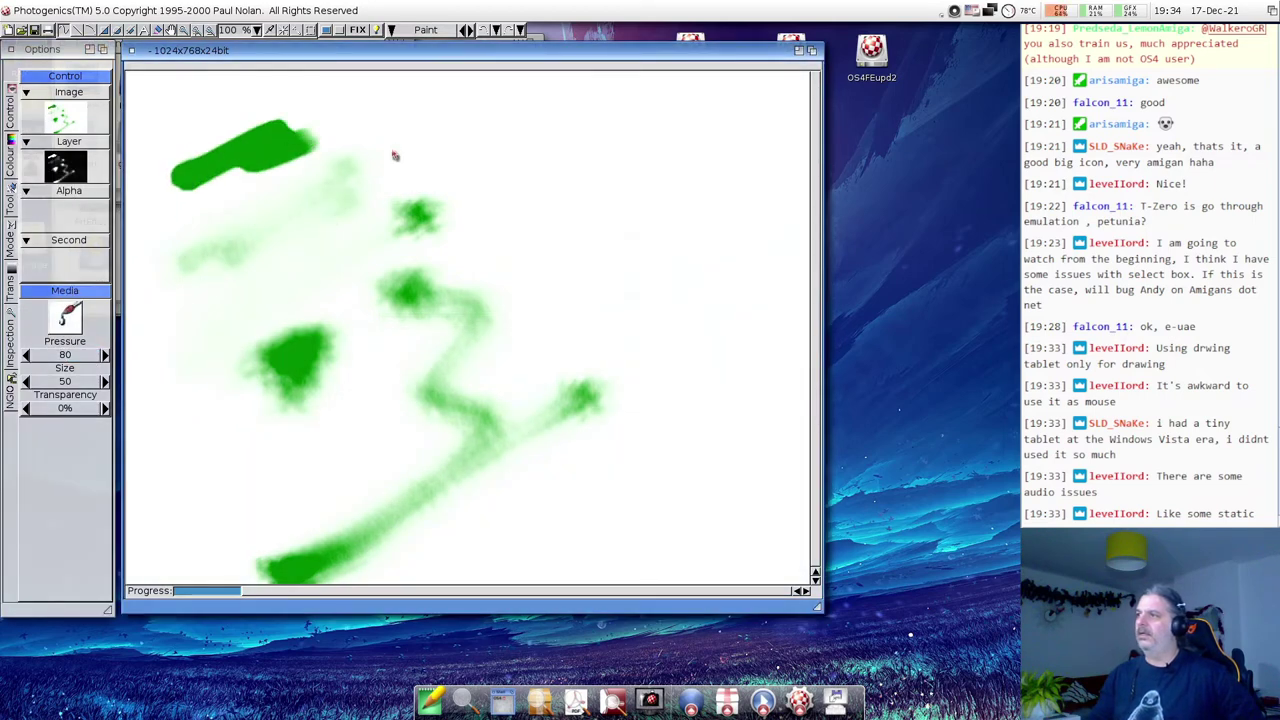
{"action": "left_click_drag", "start_coordinate": [390, 150], "coordinate": [421, 143]}
{"action": "left_click_drag", "start_coordinate": [690, 146], "coordinate": [428, 282]}
{"action": "left_click_drag", "start_coordinate": [445, 350], "coordinate": [712, 248]}
{"action": "left_click_drag", "start_coordinate": [505, 364], "coordinate": [700, 298]}
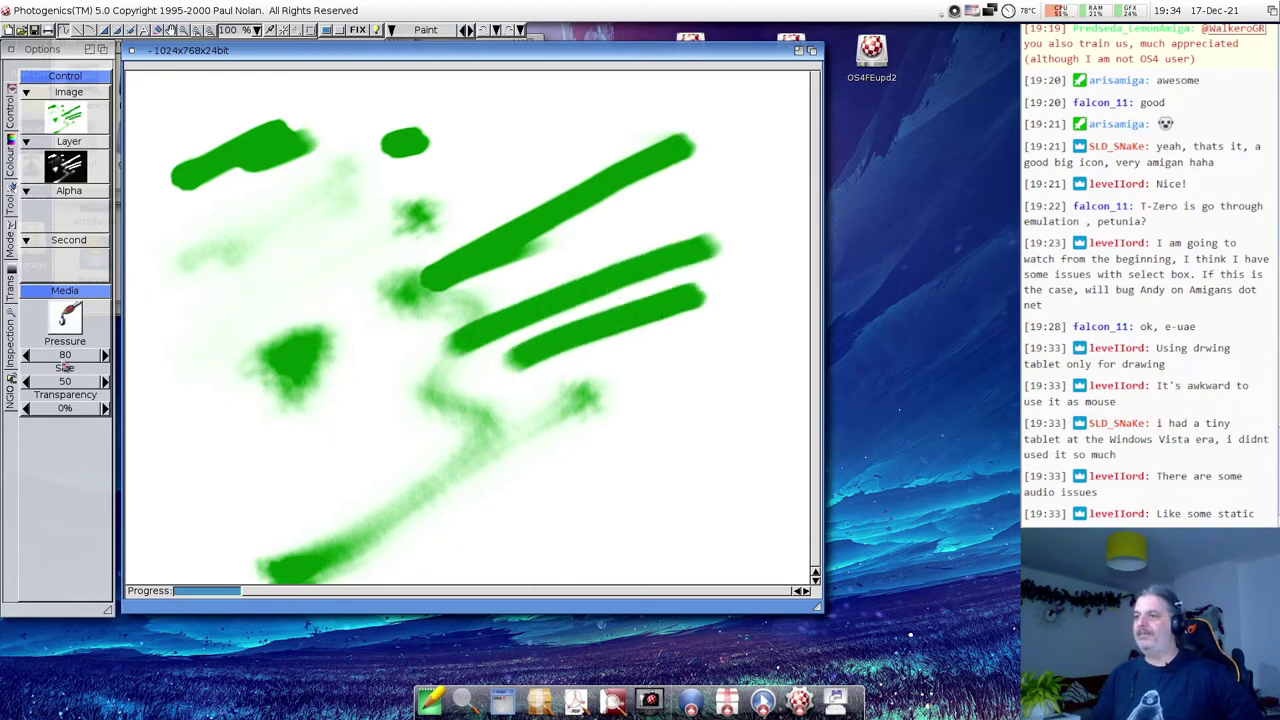
Set the brush pressure to 54 and size to 25, and paint medium-width diagonal strokes around the canvas with the pen.
{"action": "left_click_drag", "start_coordinate": [62, 355], "coordinate": [75, 401]}
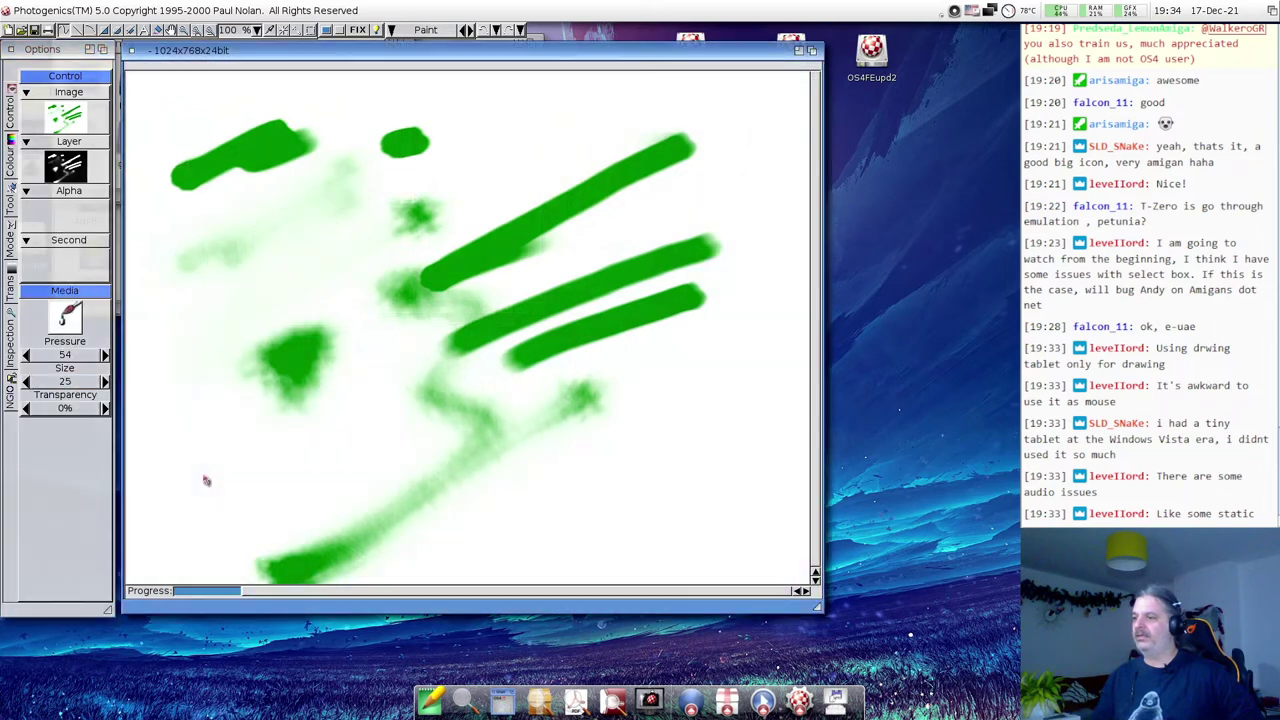
{"action": "left_click_drag", "start_coordinate": [200, 470], "coordinate": [320, 437]}
{"action": "left_click_drag", "start_coordinate": [250, 515], "coordinate": [388, 443]}
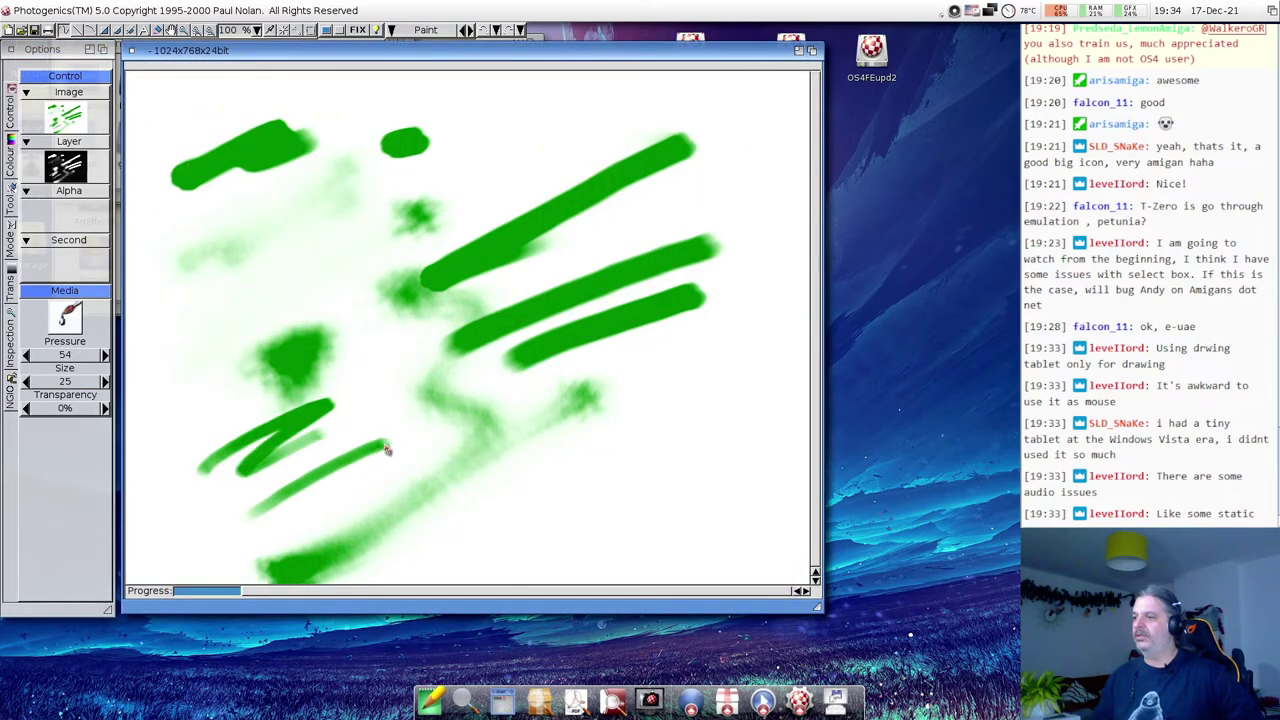
{"action": "left_click_drag", "start_coordinate": [455, 545], "coordinate": [655, 445]}
{"action": "left_click_drag", "start_coordinate": [605, 508], "coordinate": [728, 430]}
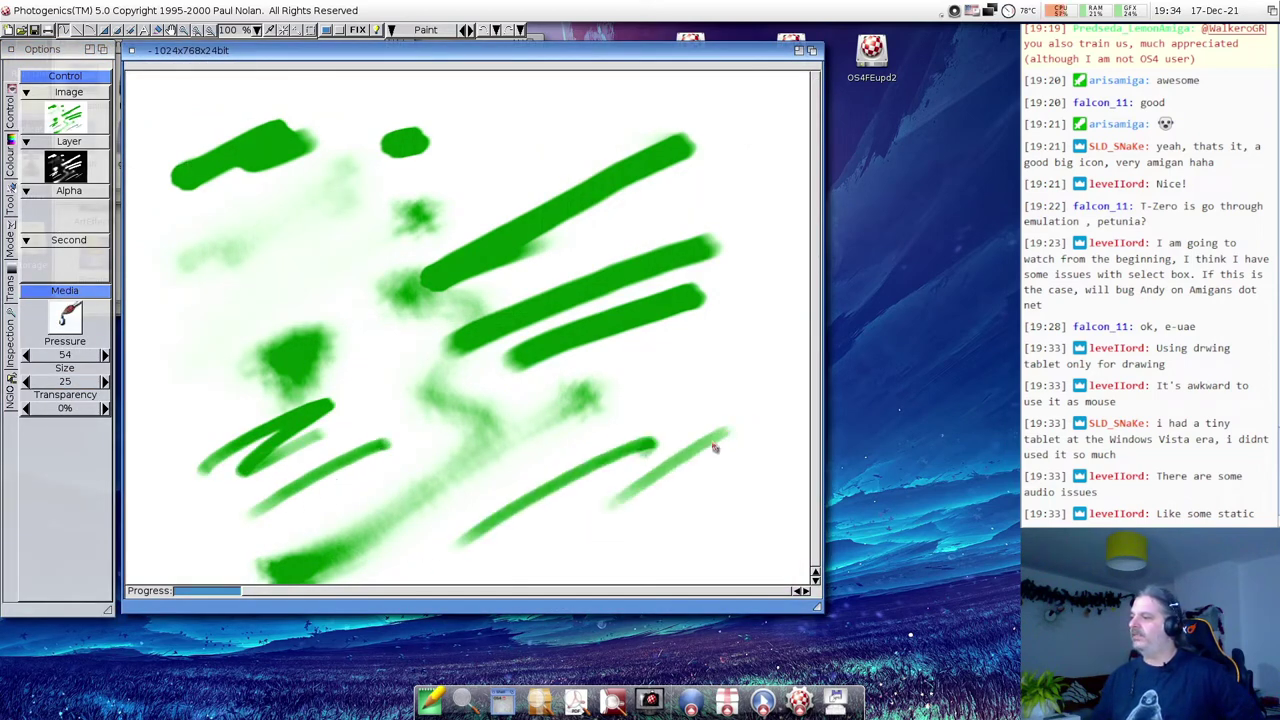
{"action": "left_click_drag", "start_coordinate": [595, 548], "coordinate": [795, 435]}
{"action": "left_click_drag", "start_coordinate": [636, 405], "coordinate": [762, 328]}
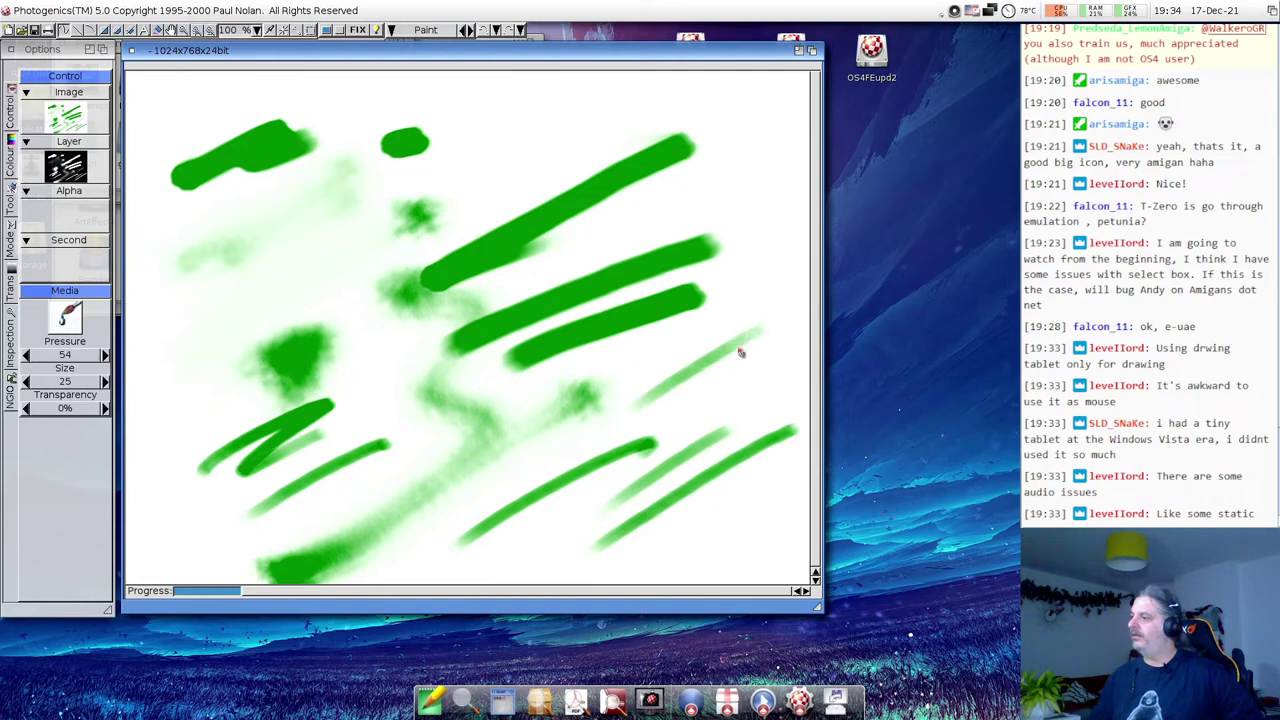
{"action": "left_click_drag", "start_coordinate": [632, 367], "coordinate": [754, 310]}
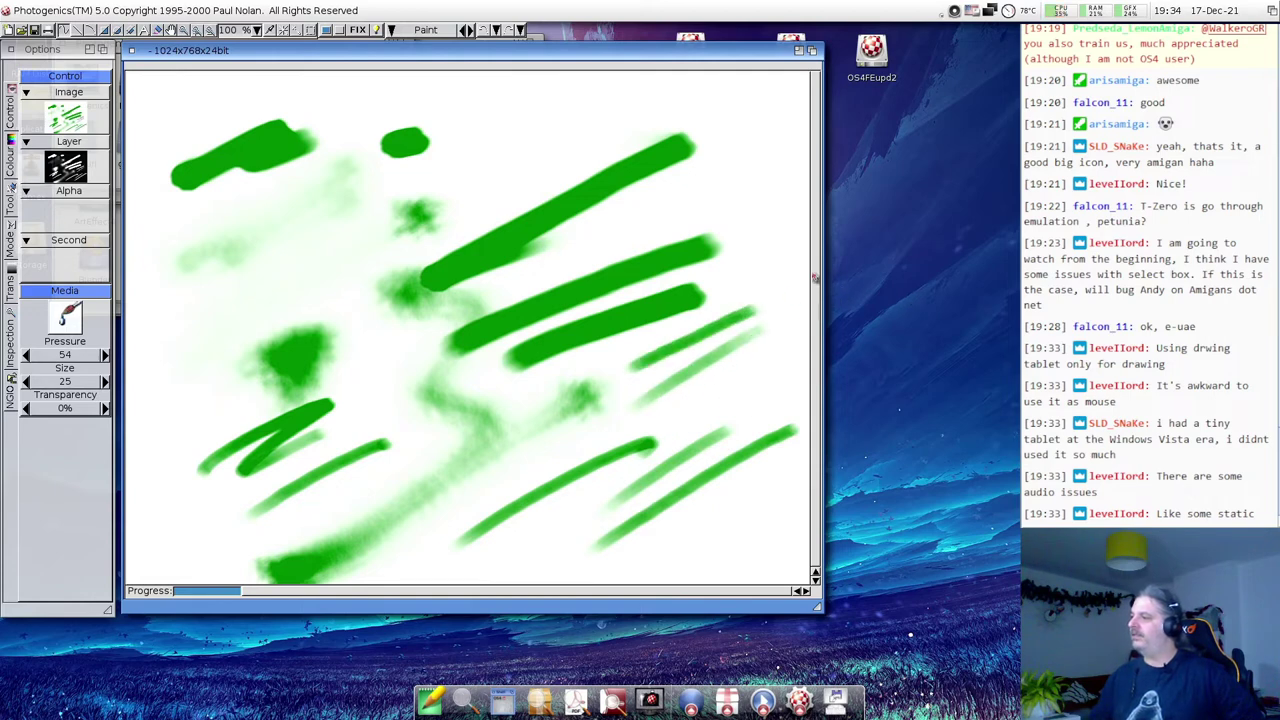
{"action": "left_click_drag", "start_coordinate": [700, 405], "coordinate": [745, 382]}
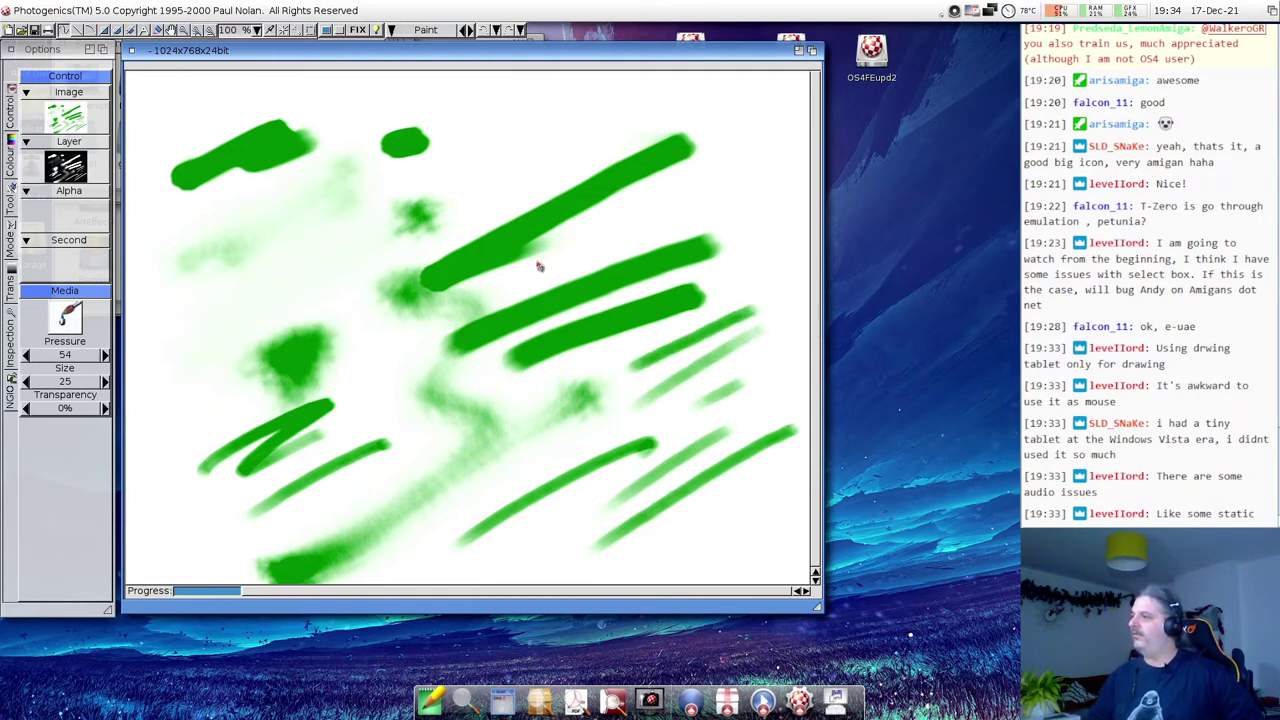
{"action": "left_click_drag", "start_coordinate": [636, 241], "coordinate": [722, 200]}
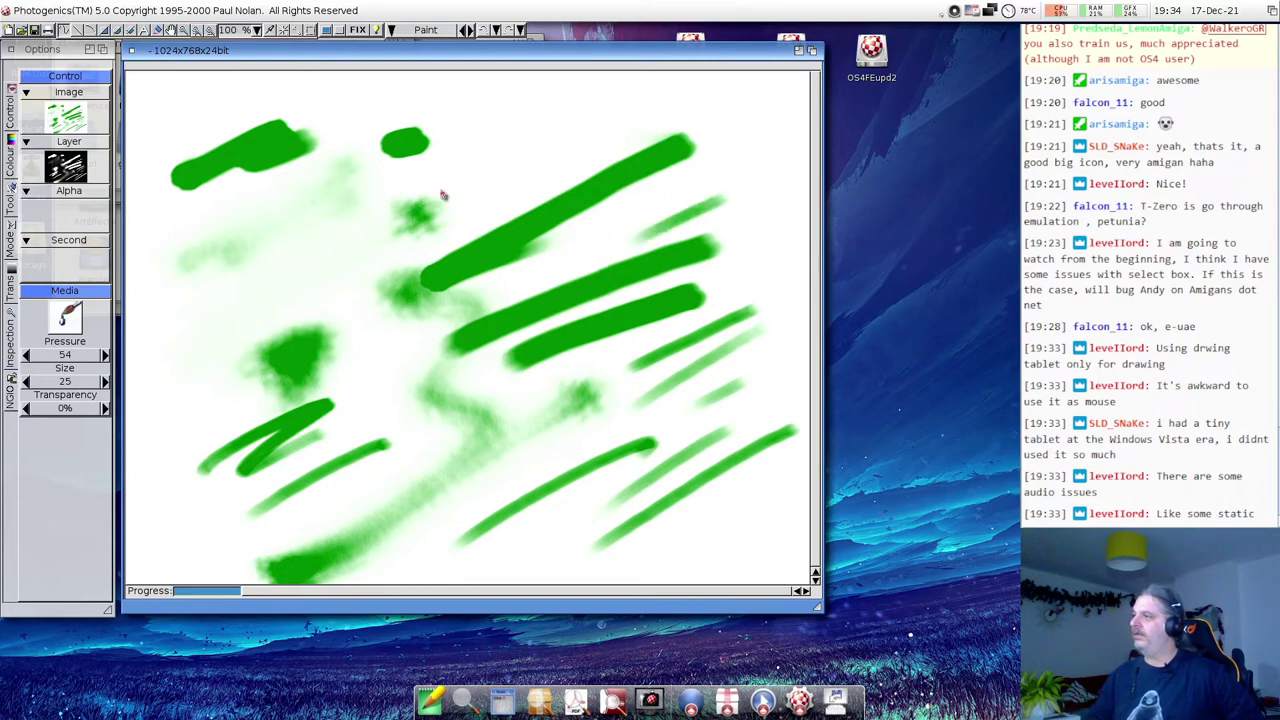
{"action": "left_click_drag", "start_coordinate": [450, 182], "coordinate": [636, 102]}
Reduce the brush size to 17 and paint thin diagonal, wavy and zigzag strokes in the free areas of the canvas.
{"action": "left_click_drag", "start_coordinate": [63, 382], "coordinate": [68, 395]}
{"action": "left_click_drag", "start_coordinate": [220, 271], "coordinate": [395, 170]}
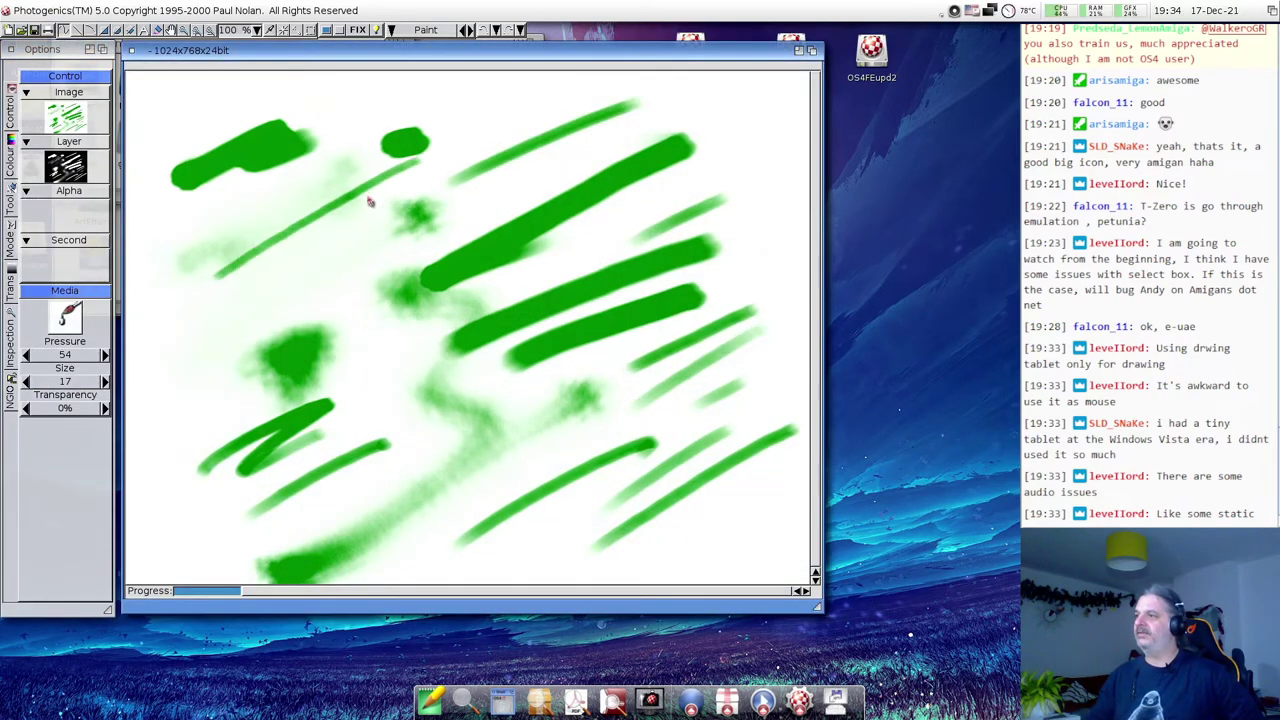
{"action": "left_click_drag", "start_coordinate": [270, 270], "coordinate": [410, 192]}
{"action": "left_click_drag", "start_coordinate": [303, 292], "coordinate": [440, 210]}
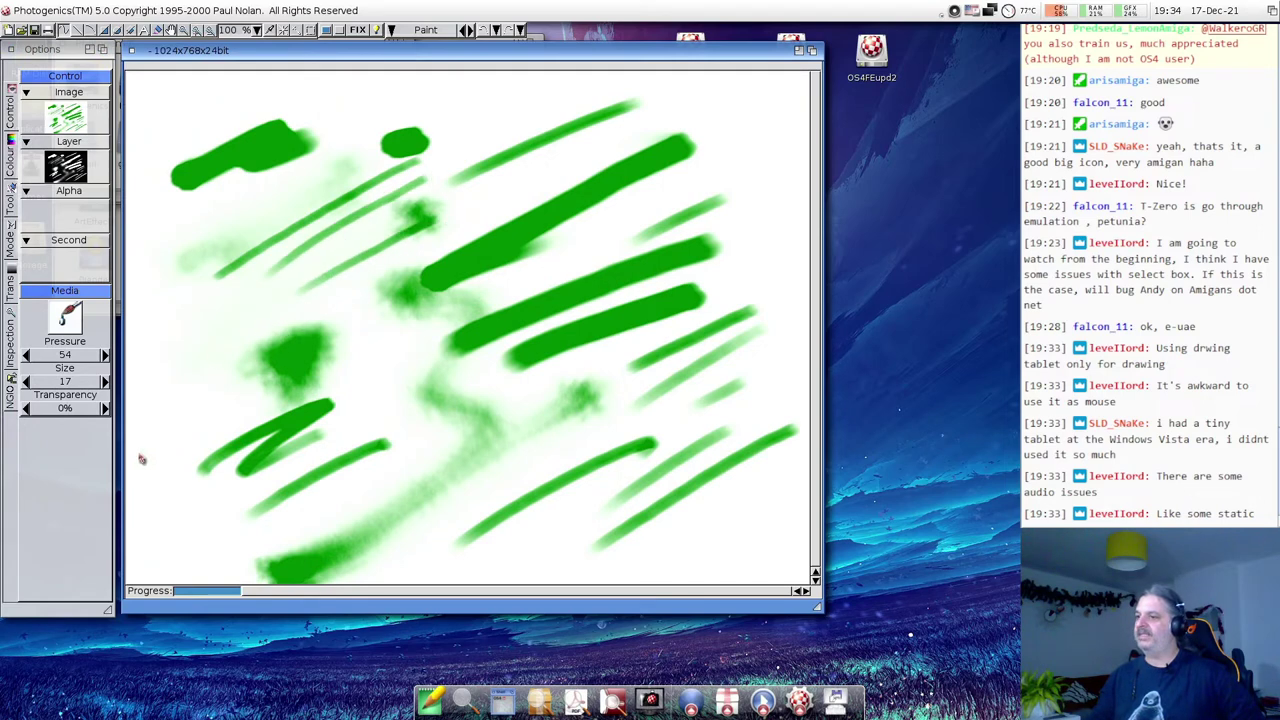
{"action": "left_click_drag", "start_coordinate": [166, 462], "coordinate": [210, 384]}
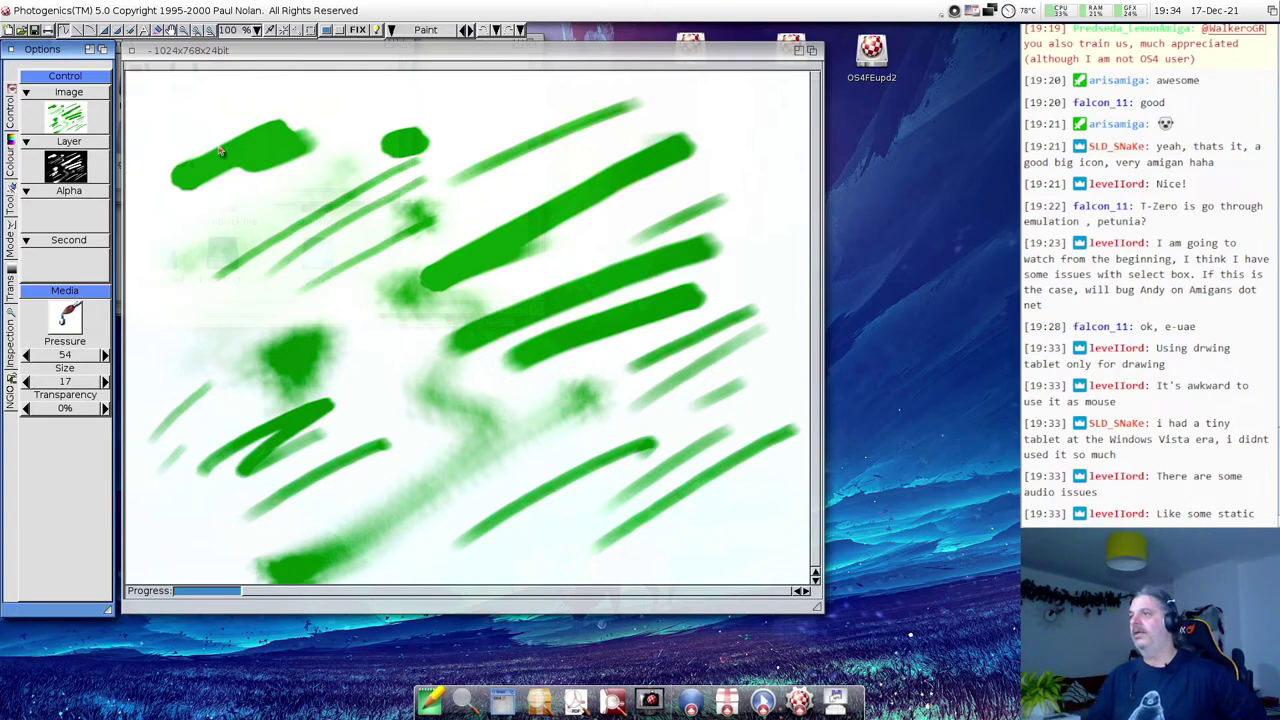
{"action": "mouse_move", "coordinate": [195, 108]}
{"action": "left_mouse_down"}
{"action": "mouse_move", "coordinate": [296, 92]}
{"action": "mouse_move", "coordinate": [385, 98]}
{"action": "mouse_move", "coordinate": [360, 122]}
{"action": "mouse_move", "coordinate": [586, 86]}
{"action": "left_mouse_up"}
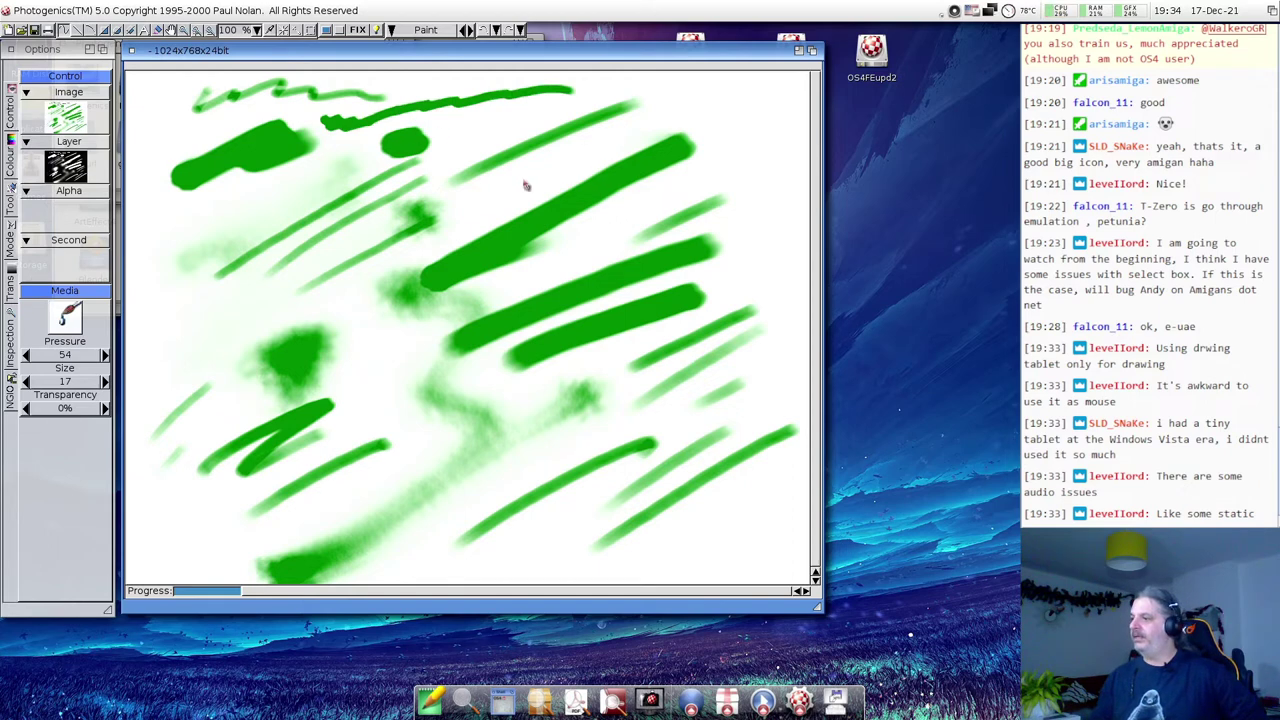
{"action": "left_click_drag", "start_coordinate": [388, 484], "coordinate": [653, 376]}
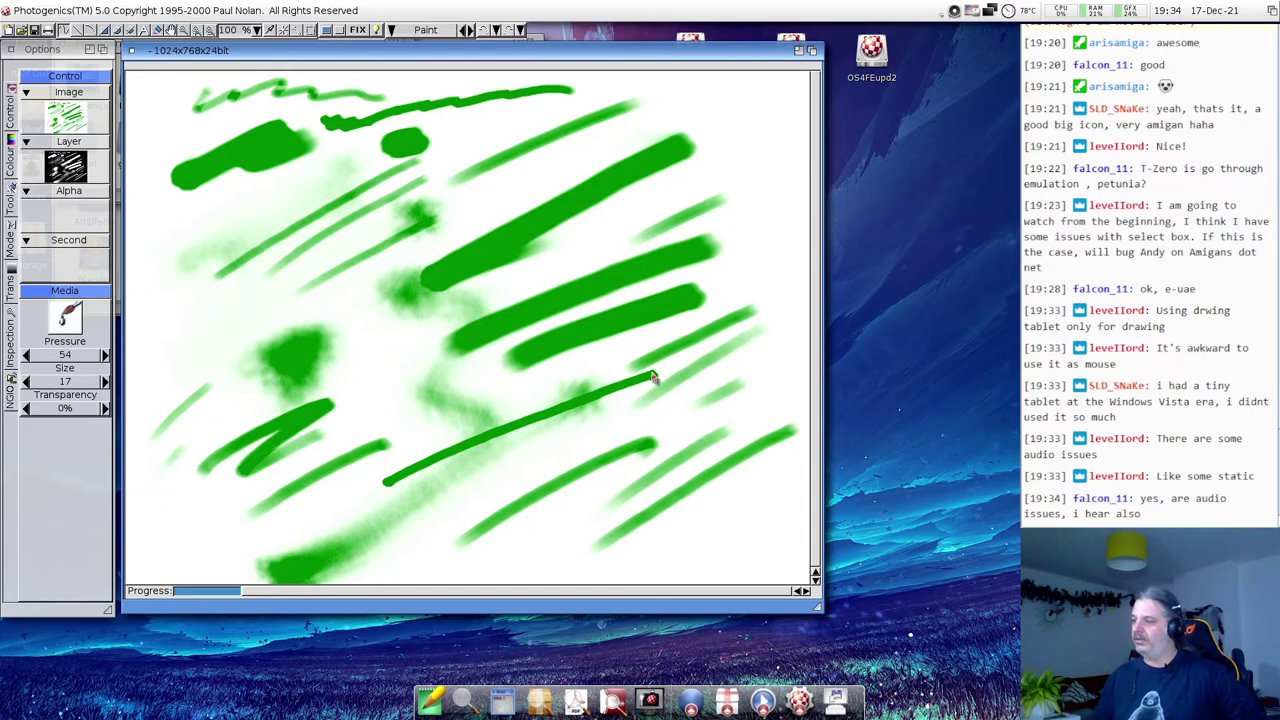
{"action": "left_click_drag", "start_coordinate": [373, 512], "coordinate": [580, 433]}
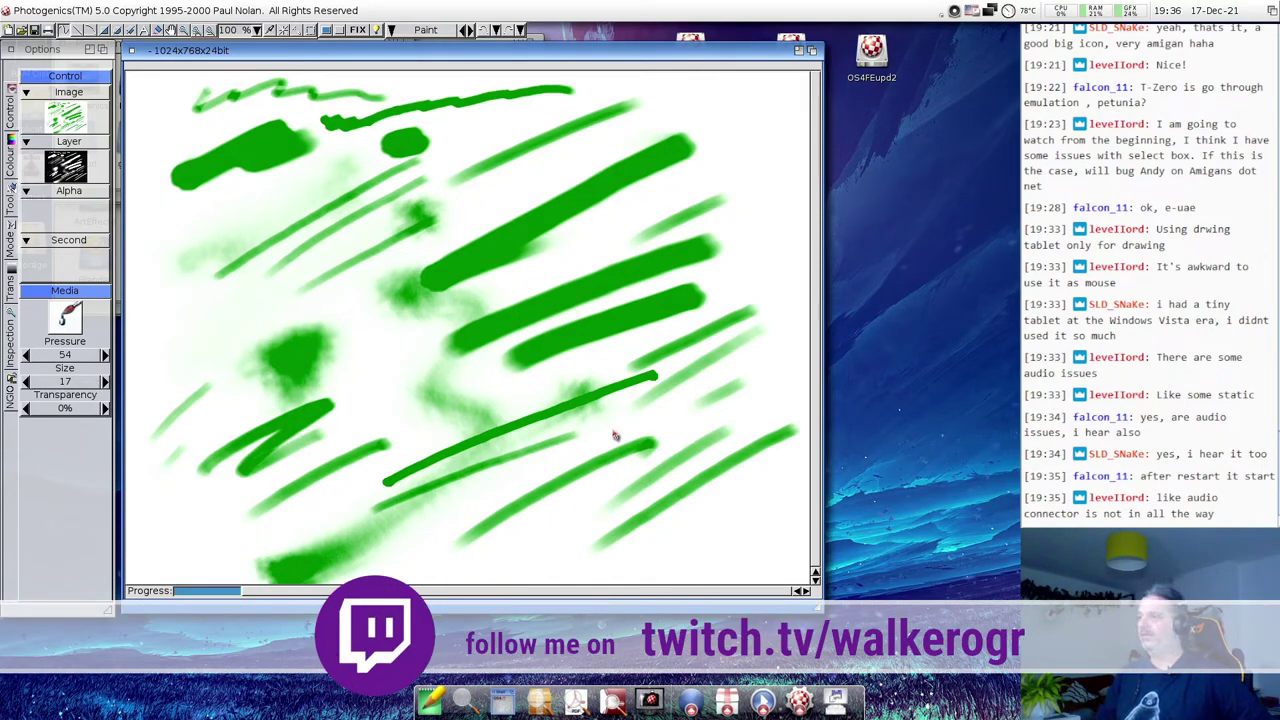
{"action": "mouse_move", "coordinate": [348, 311]}
{"action": "left_mouse_down"}
{"action": "mouse_move", "coordinate": [405, 340]}
{"action": "mouse_move", "coordinate": [480, 313]}
{"action": "left_mouse_up"}
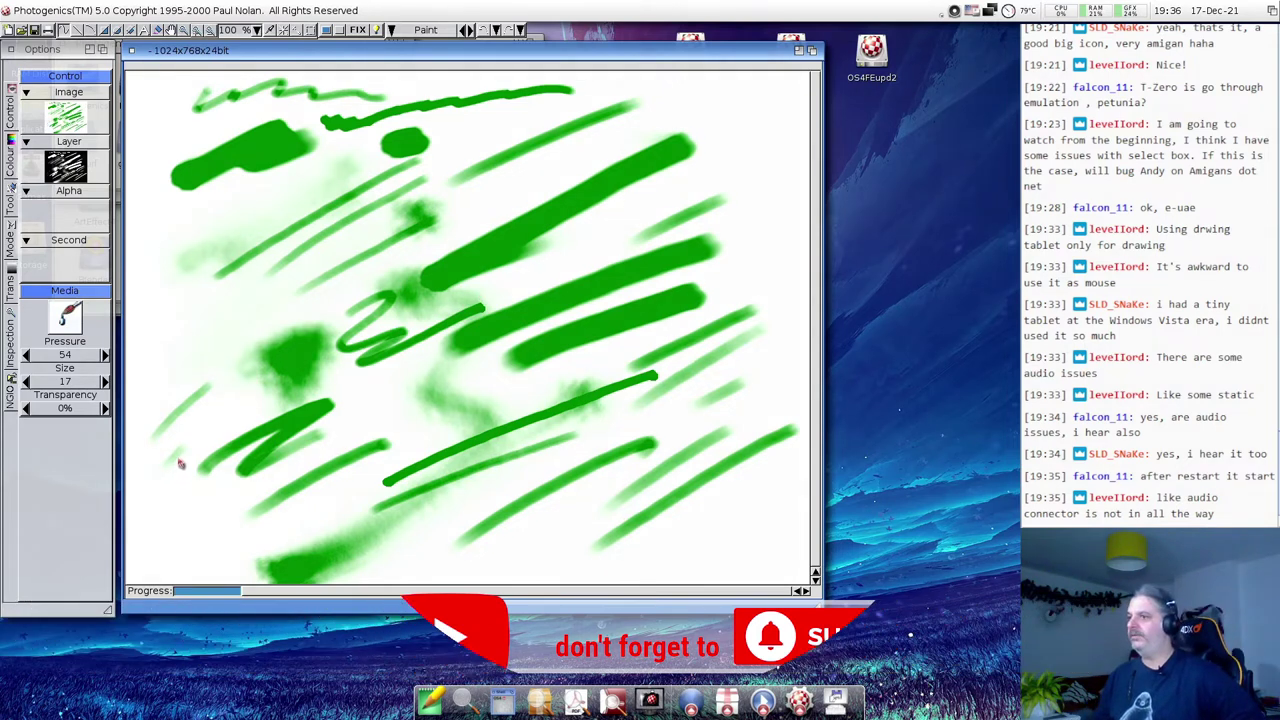
Switch the medium to the neon fire effect and pick a bright red paint colour.
{"action": "left_click", "coordinate": [48, 57]}
{"action": "left_click_drag", "start_coordinate": [48, 57], "coordinate": [48, 61]}
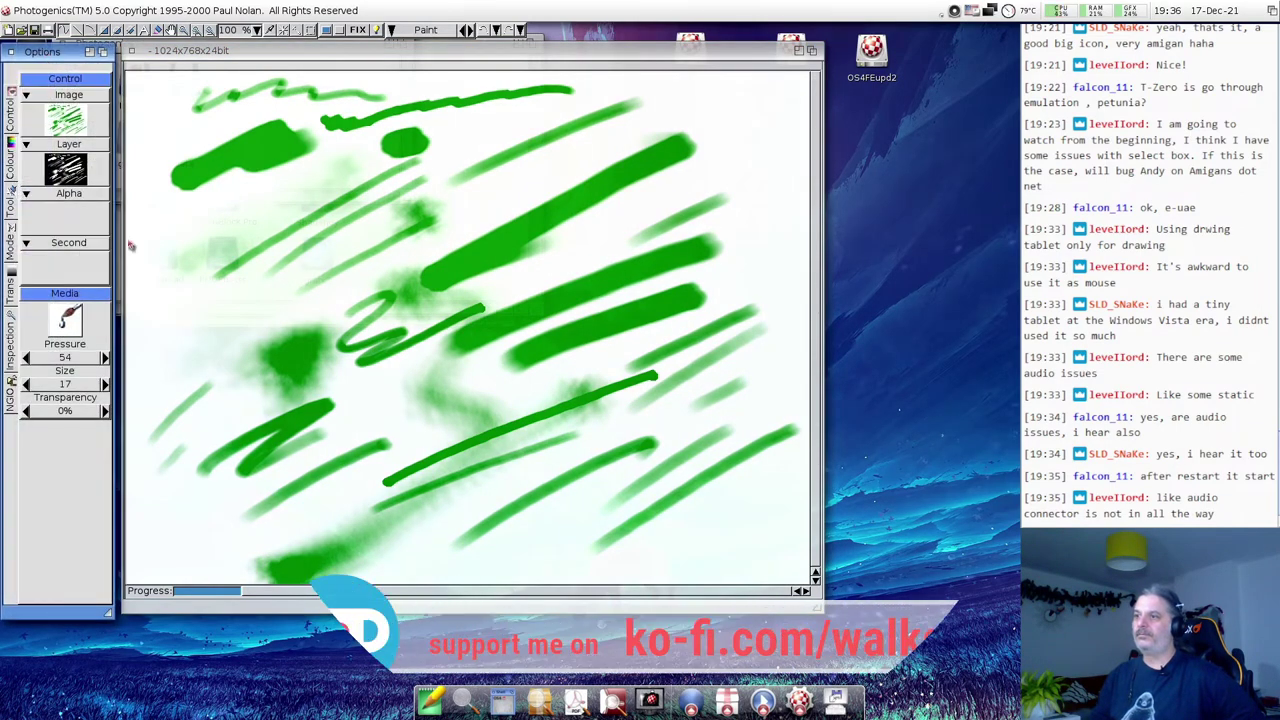
{"action": "left_click", "coordinate": [66, 318]}
{"action": "left_click", "coordinate": [342, 318]}
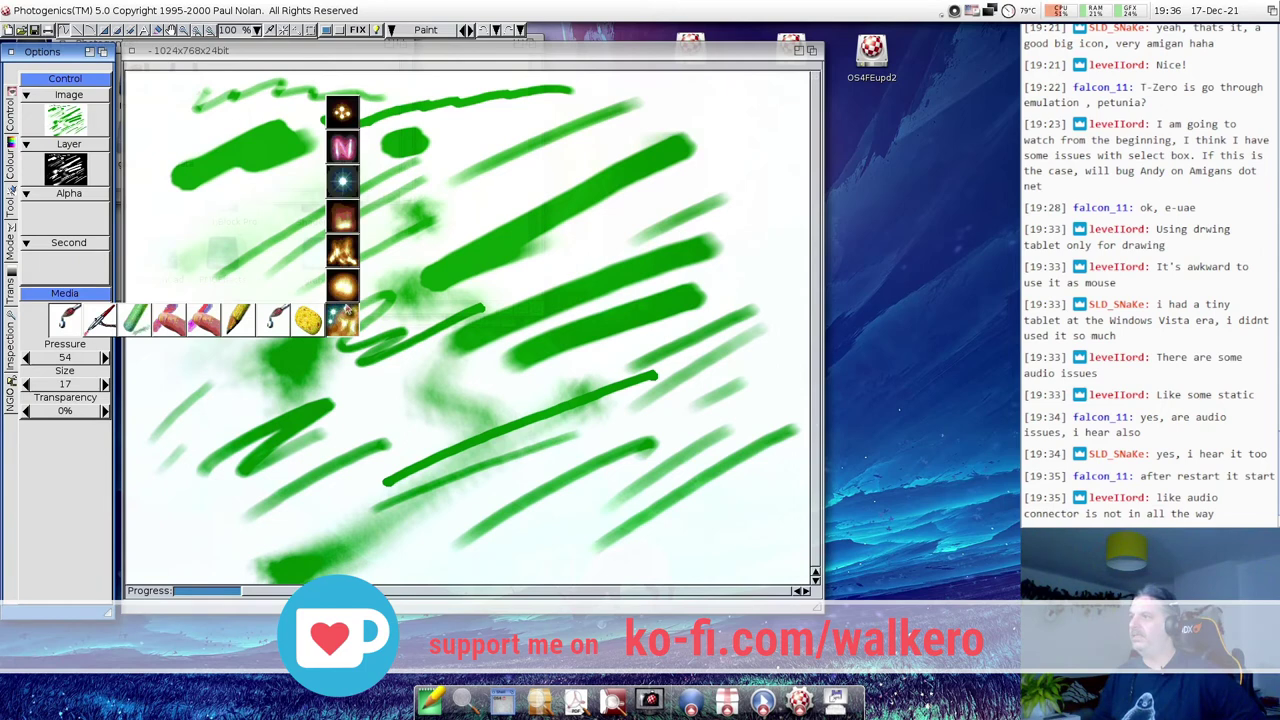
{"action": "left_click", "coordinate": [342, 148]}
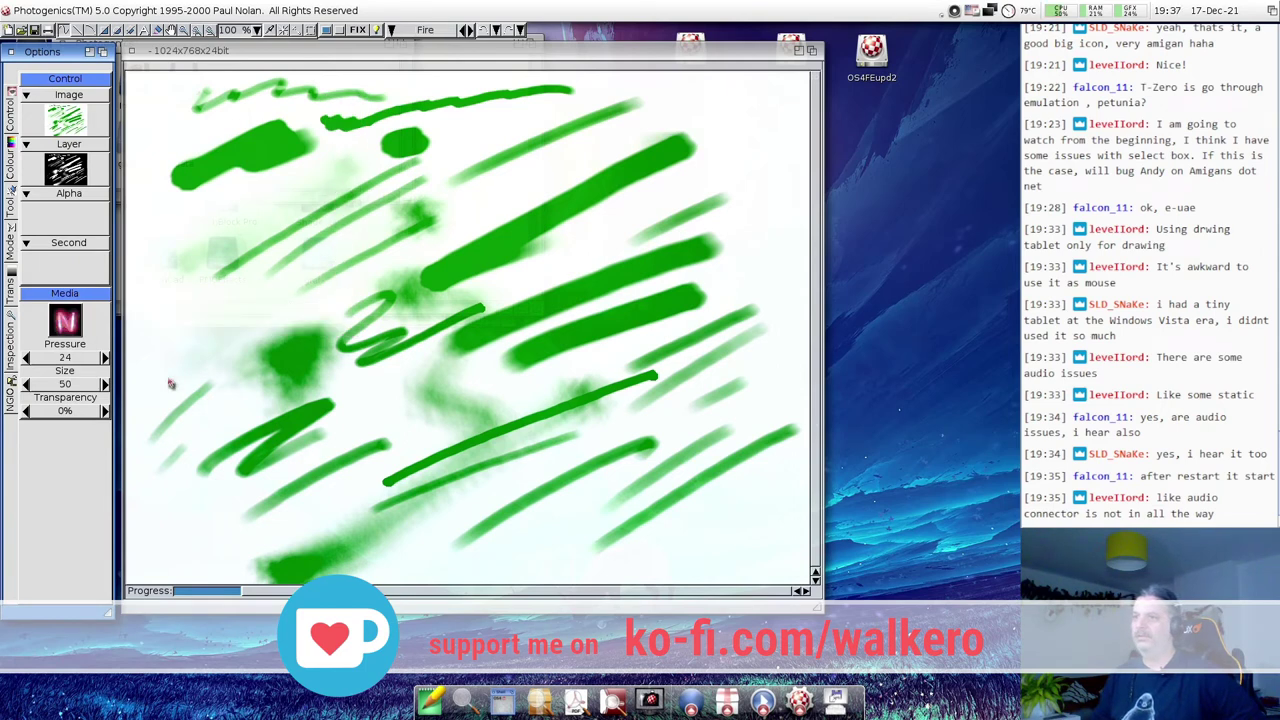
{"action": "left_click", "coordinate": [8, 160]}
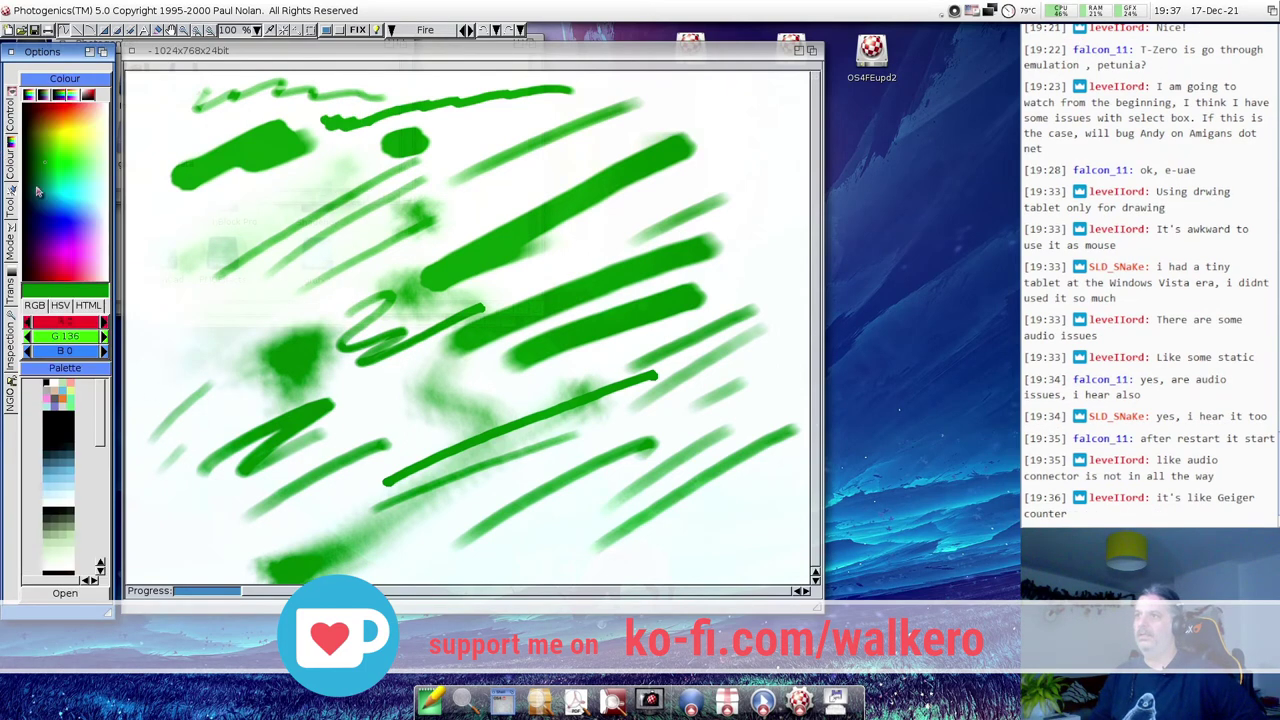
{"action": "left_click", "coordinate": [58, 104]}
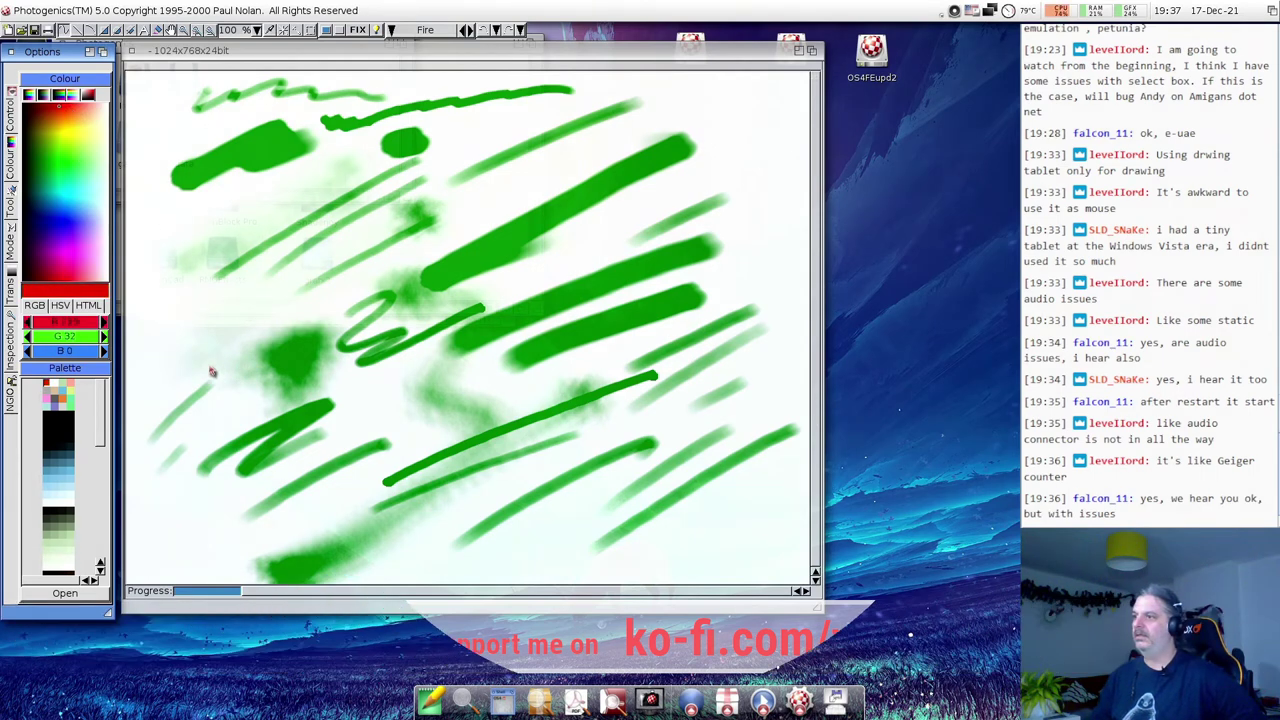
Paint glowing red neon strokes over the green lines in the left half of the canvas with the pen.
{"action": "mouse_move", "coordinate": [195, 360]}
{"action": "left_mouse_down"}
{"action": "mouse_move", "coordinate": [308, 275]}
{"action": "mouse_move", "coordinate": [491, 213]}
{"action": "mouse_move", "coordinate": [375, 280]}
{"action": "mouse_move", "coordinate": [286, 357]}
{"action": "mouse_move", "coordinate": [185, 512]}
{"action": "left_mouse_up"}
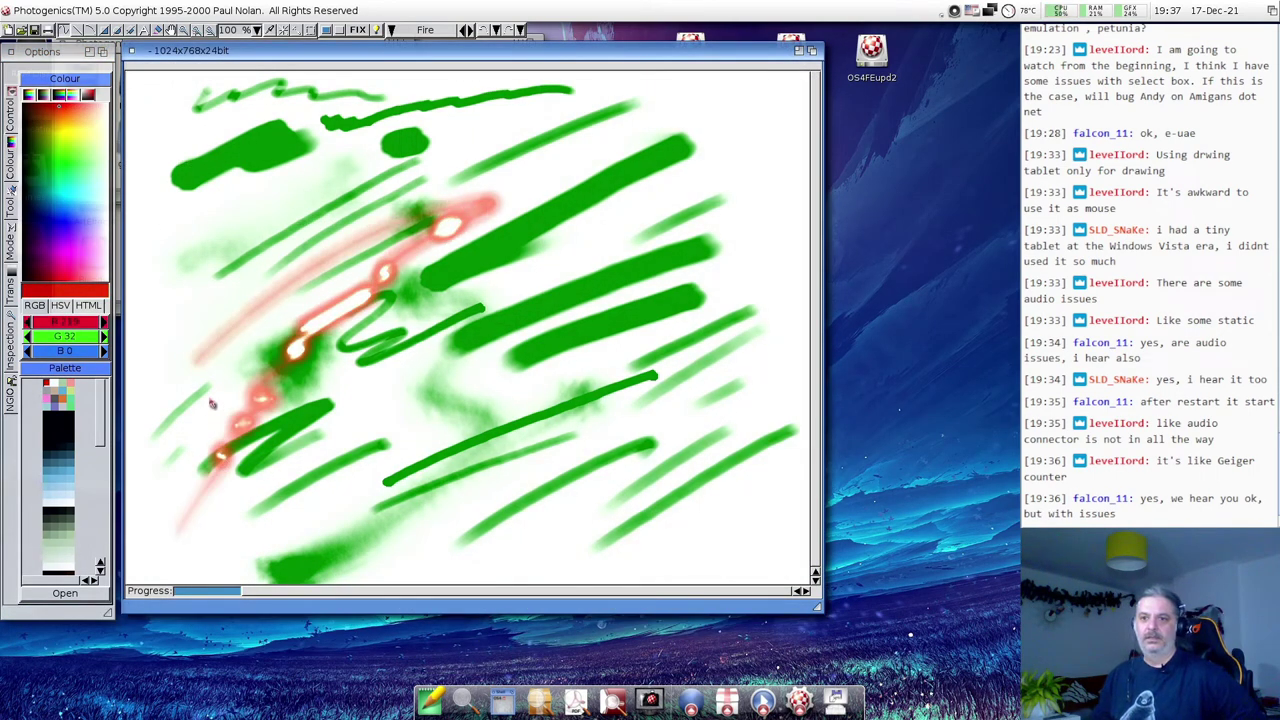
{"action": "mouse_move", "coordinate": [250, 420]}
{"action": "left_mouse_down"}
{"action": "mouse_move", "coordinate": [312, 385]}
{"action": "mouse_move", "coordinate": [254, 456]}
{"action": "left_mouse_up"}
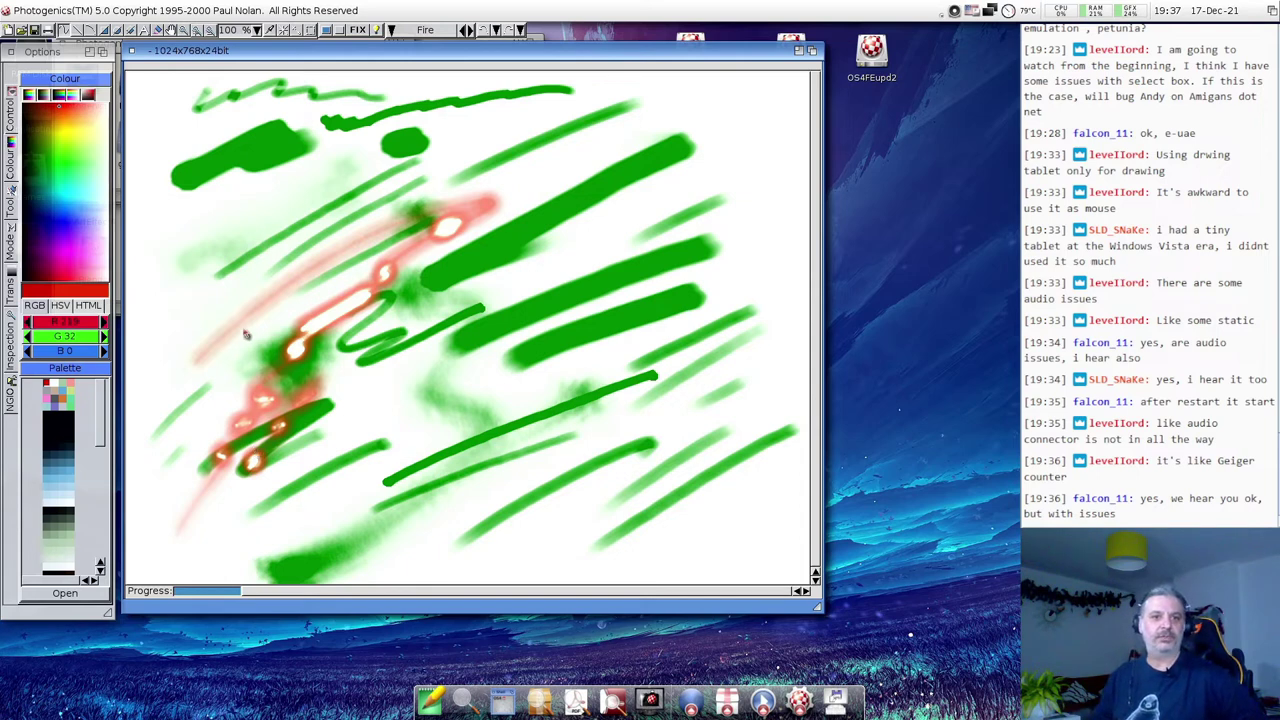
{"action": "mouse_move", "coordinate": [282, 262]}
{"action": "left_mouse_down"}
{"action": "mouse_move", "coordinate": [318, 218]}
{"action": "mouse_move", "coordinate": [300, 305]}
{"action": "left_mouse_up"}
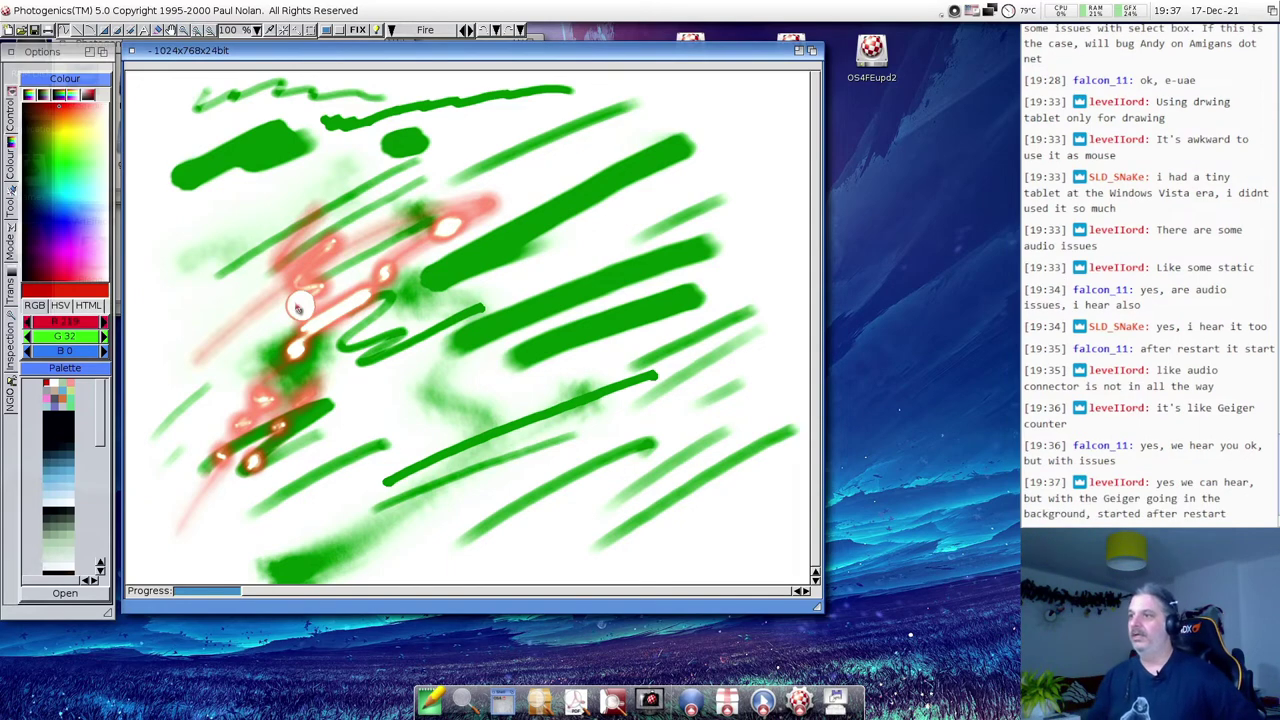
Quit Photogenics without saving the painting, and close its drawer window to return to the Graphics drawer.
{"action": "right_click", "coordinate": [24, 12]}
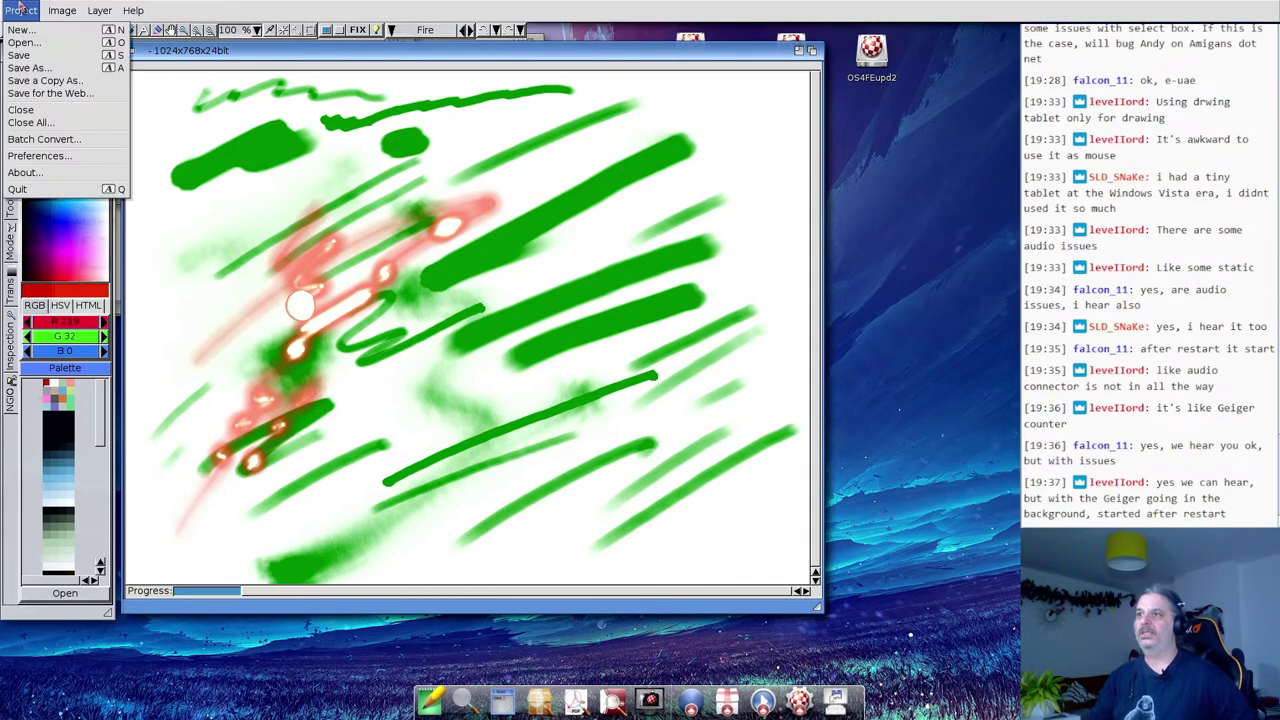
{"action": "left_click", "coordinate": [60, 188]}
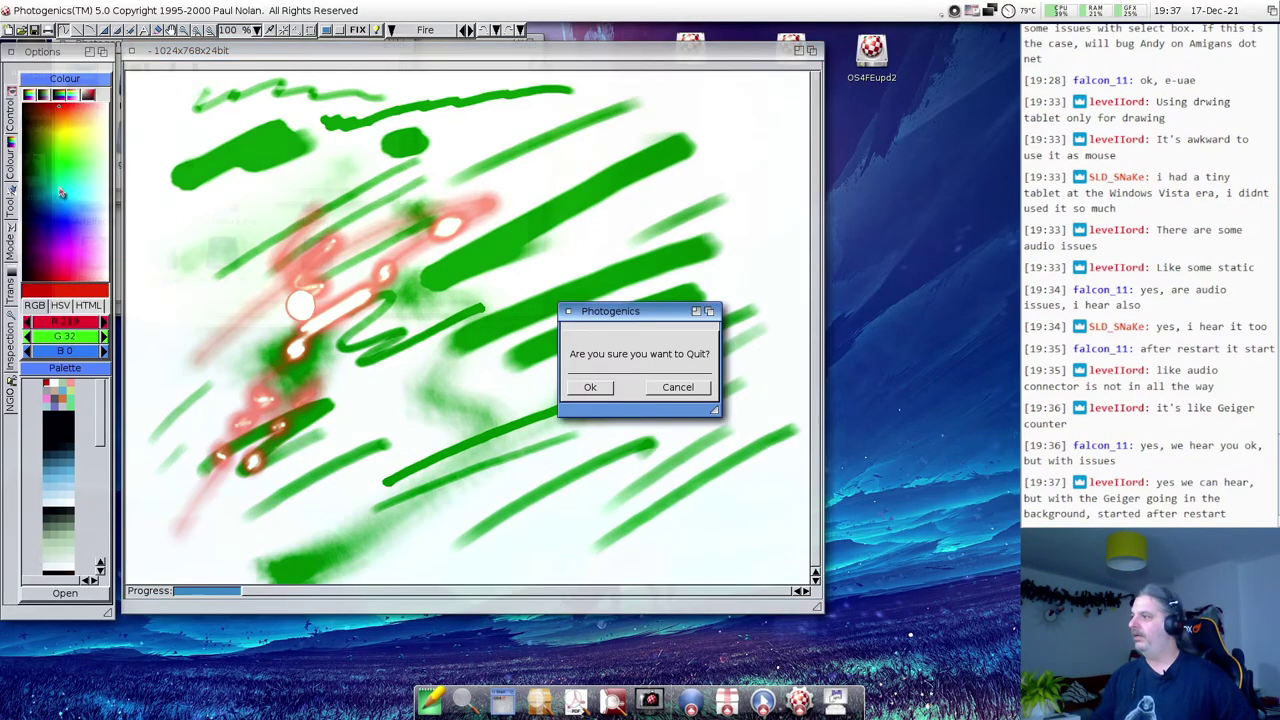
{"action": "left_click", "coordinate": [596, 387]}
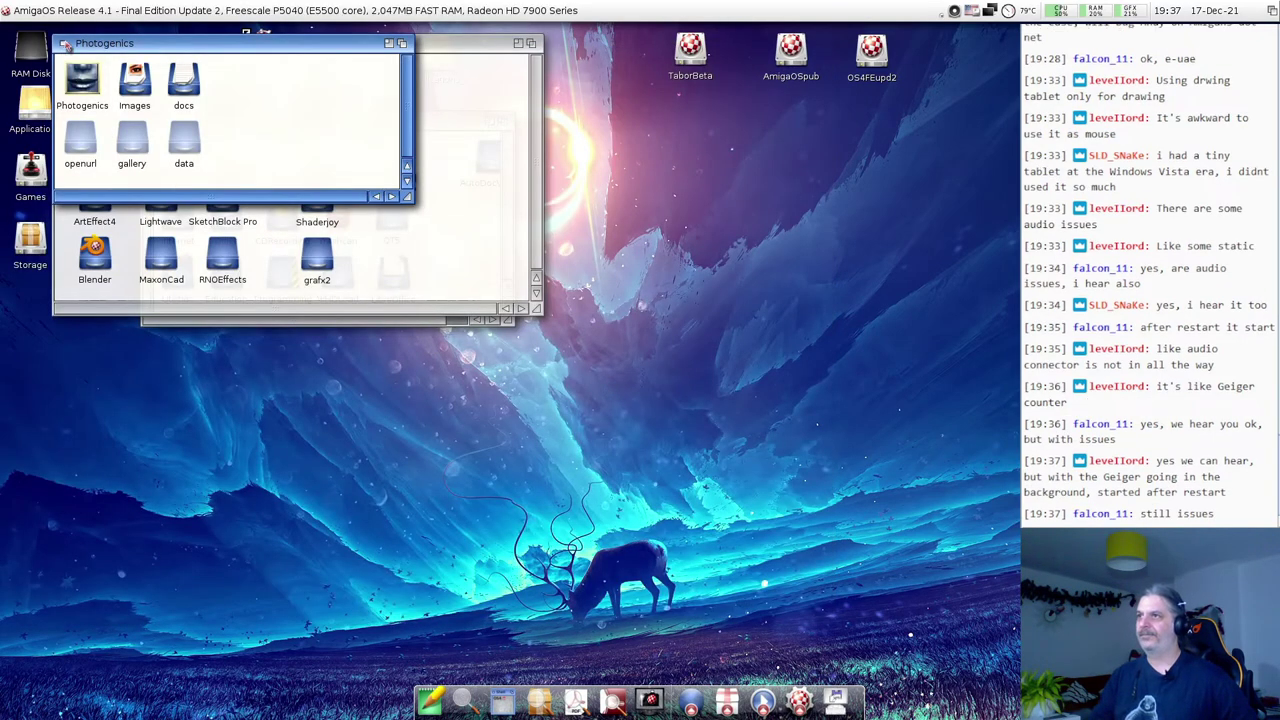
{"action": "left_click", "coordinate": [64, 48]}
{"action": "left_click", "coordinate": [63, 46]}
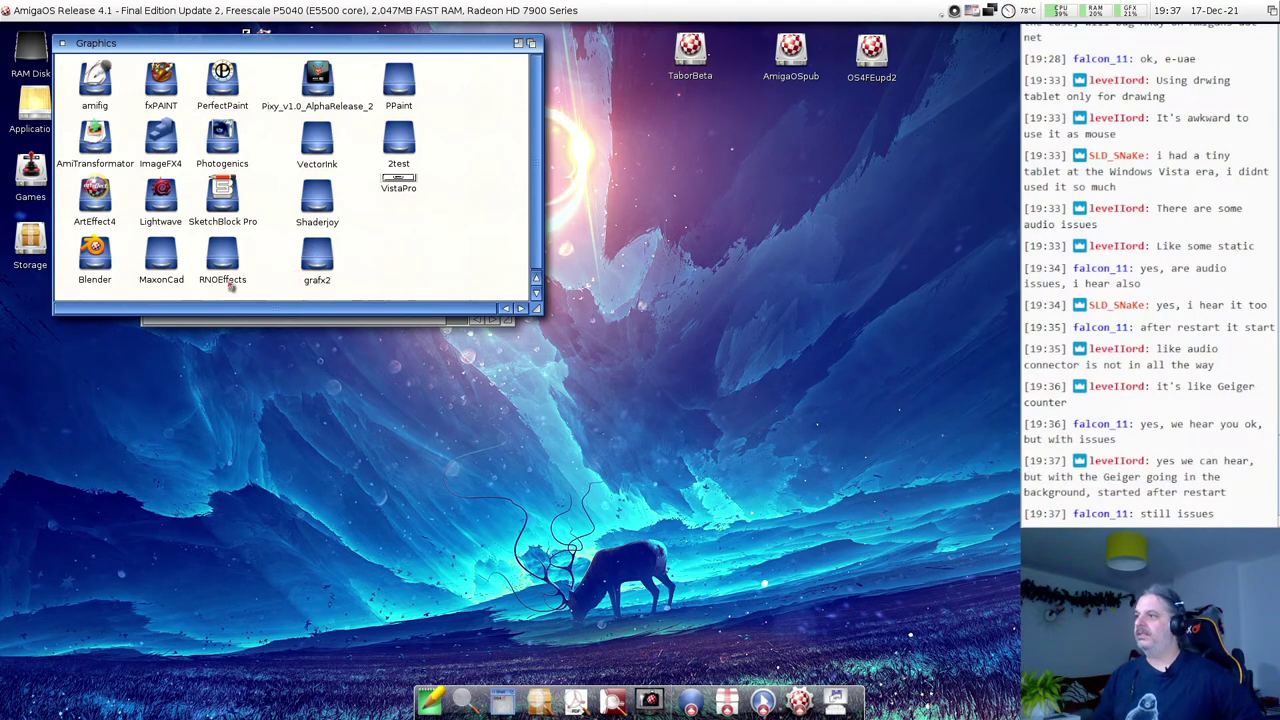
Launch GrafX2 from its drawer in Graphics, shift its window toward the upper left, and start it in Layers mode.
{"action": "double_click", "coordinate": [313, 258]}
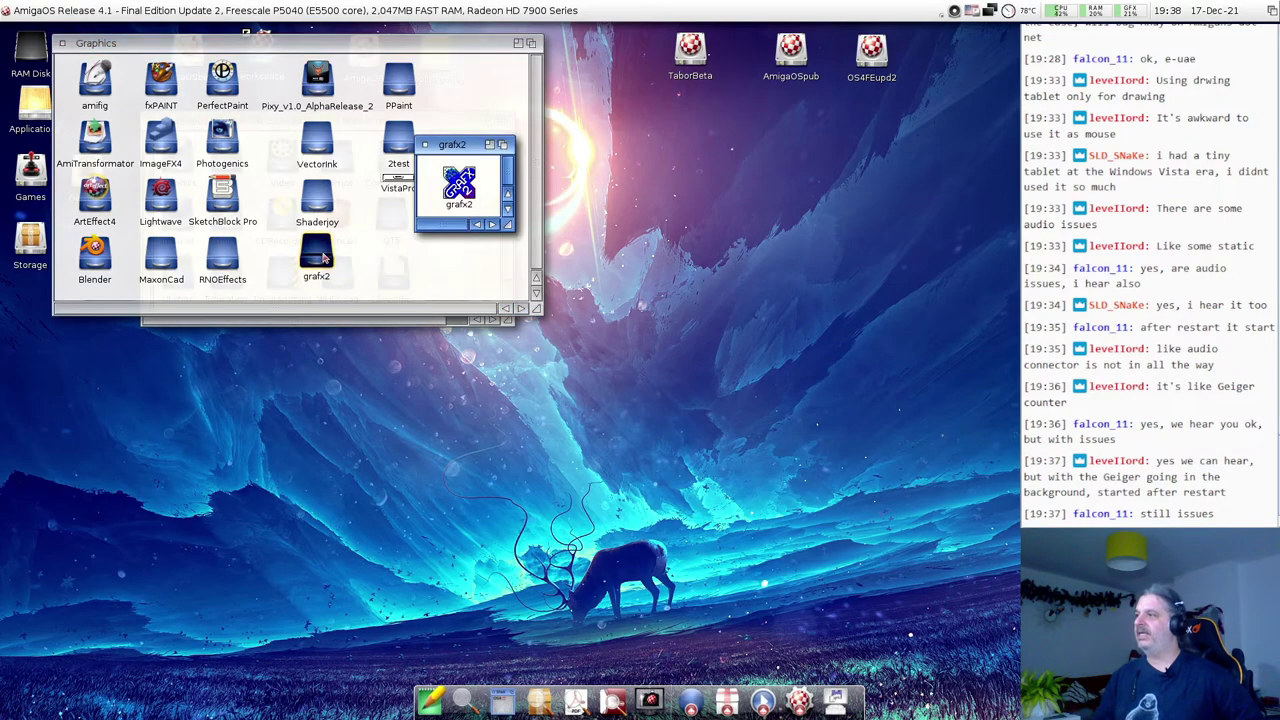
{"action": "double_click", "coordinate": [462, 190]}
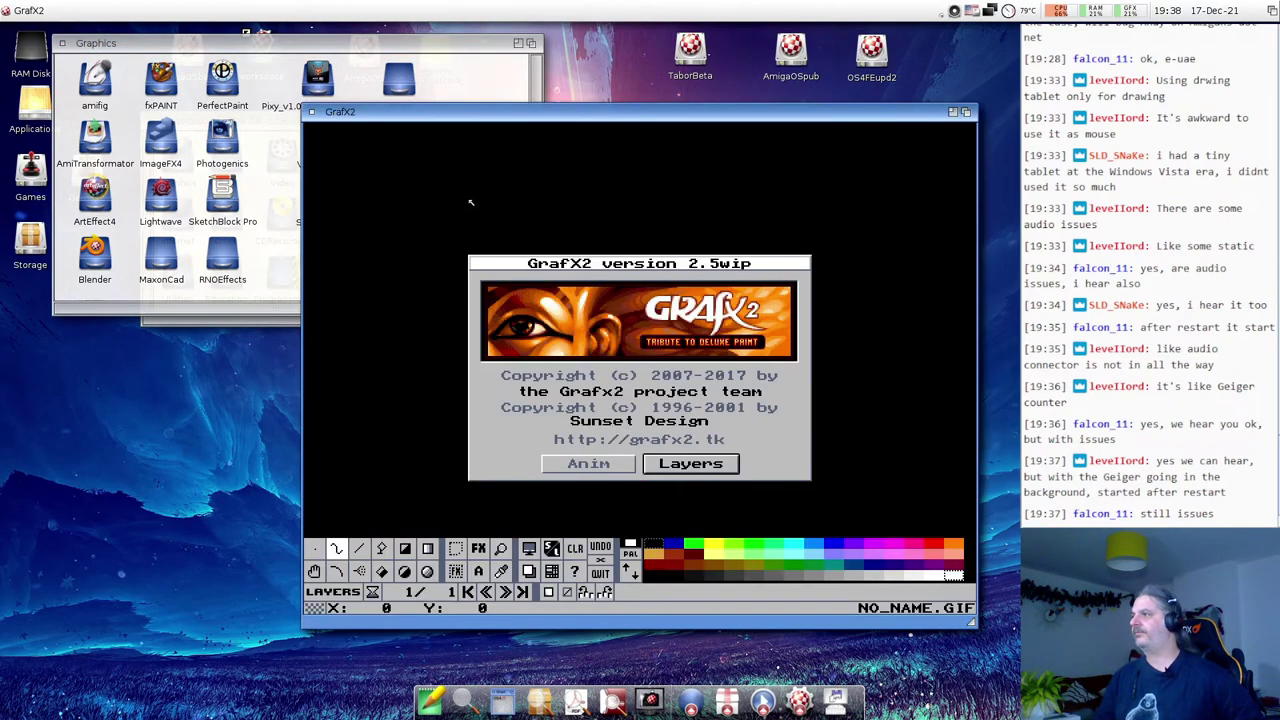
{"action": "left_click_drag", "start_coordinate": [551, 117], "coordinate": [358, 54]}
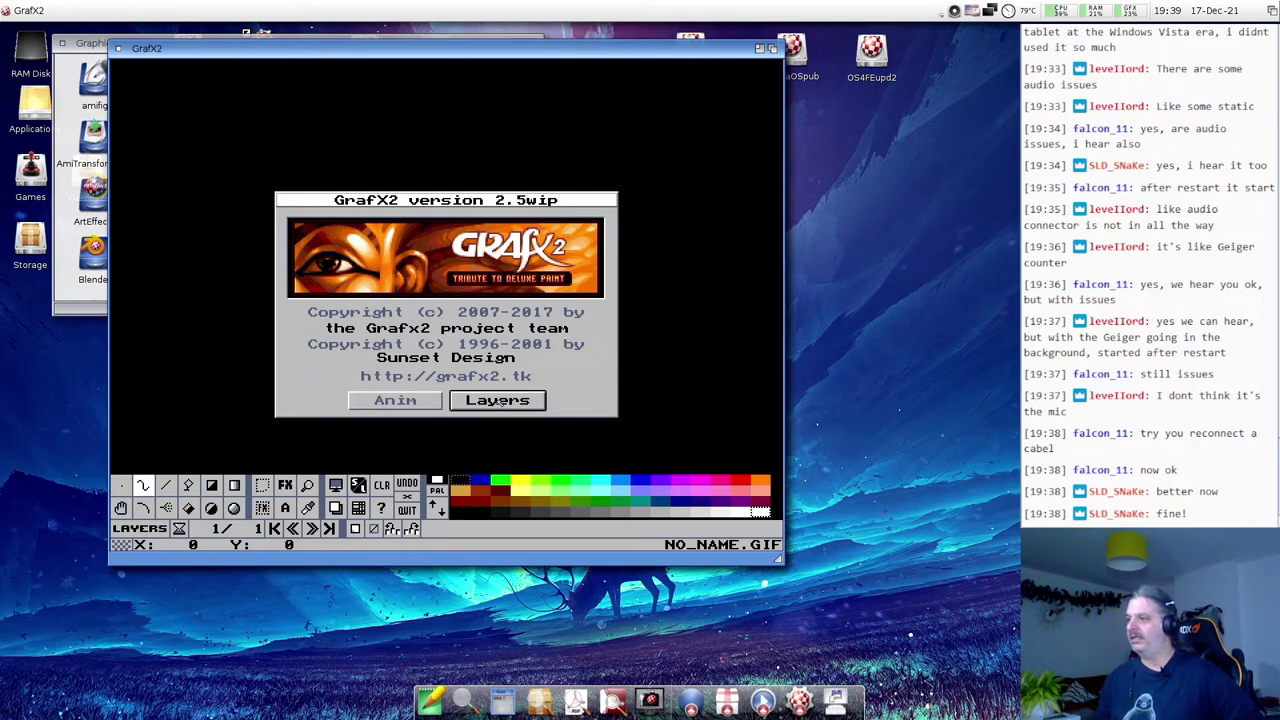
{"action": "left_click", "coordinate": [497, 401]}
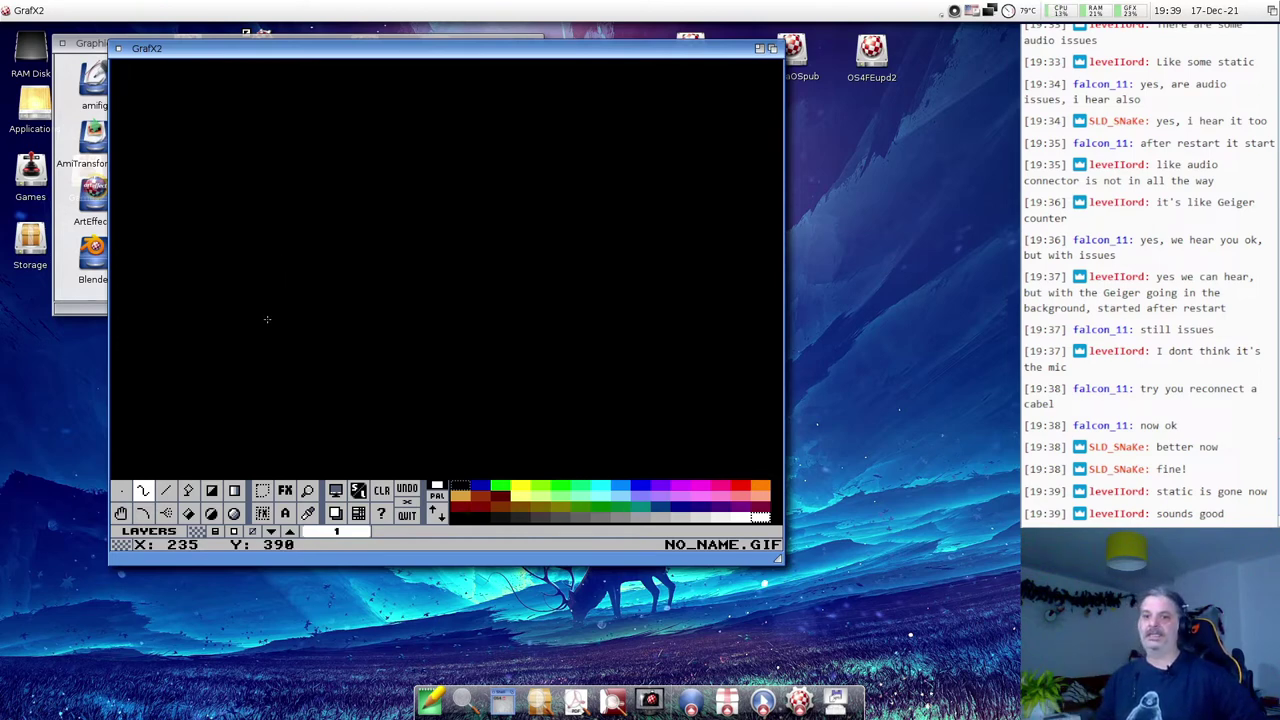
Choose bright green and a medium-large round brush, and paint zigzag and angular strokes on the left side of the canvas.
{"action": "left_click", "coordinate": [501, 486]}
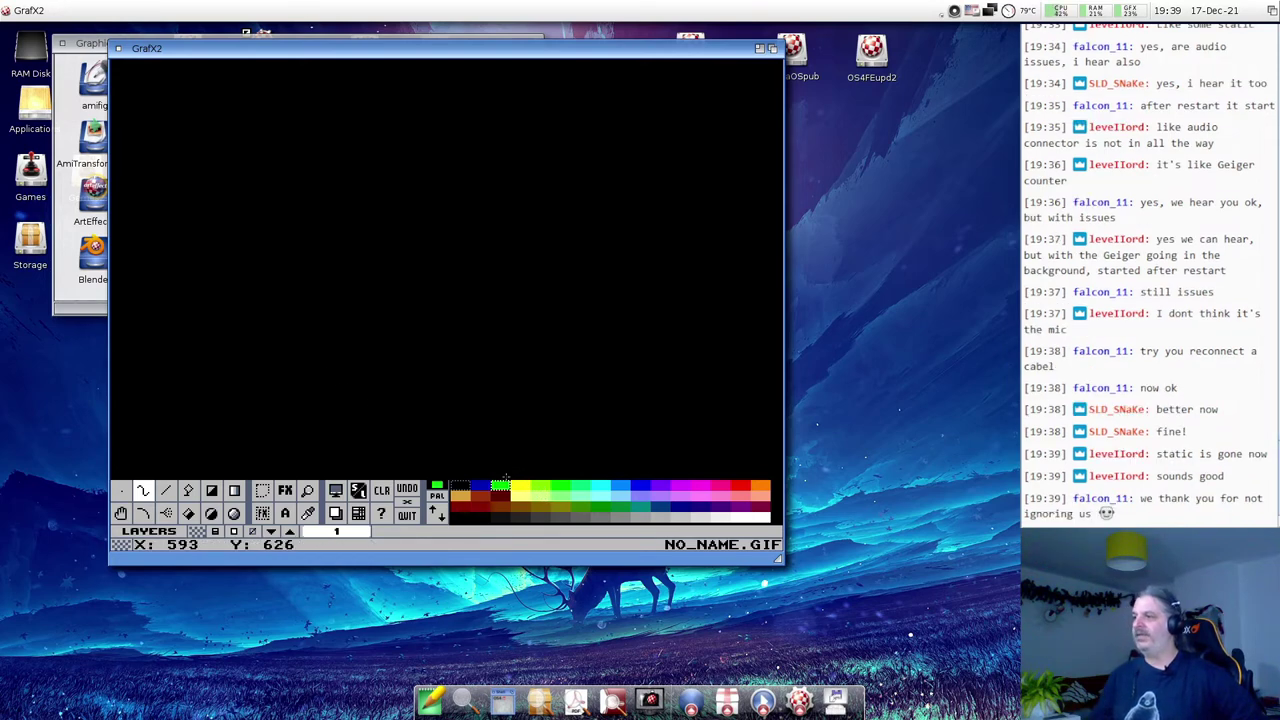
{"action": "left_click", "coordinate": [120, 490]}
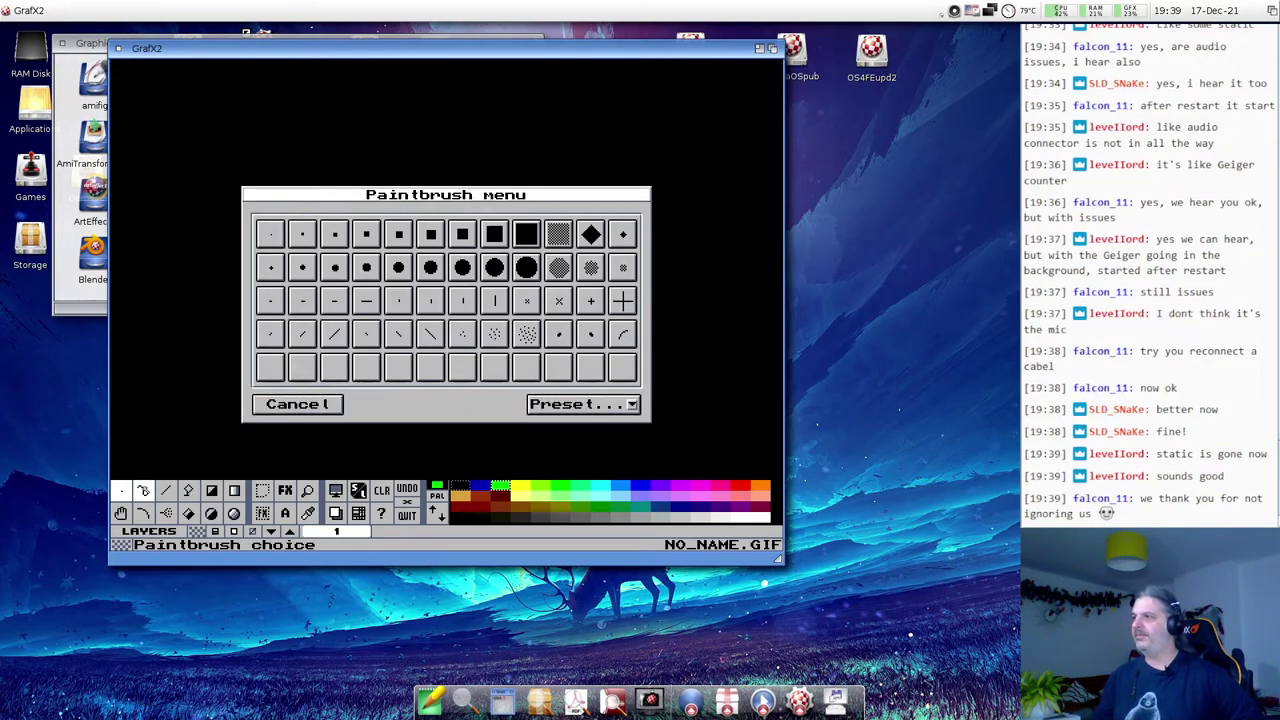
{"action": "left_click", "coordinate": [462, 267]}
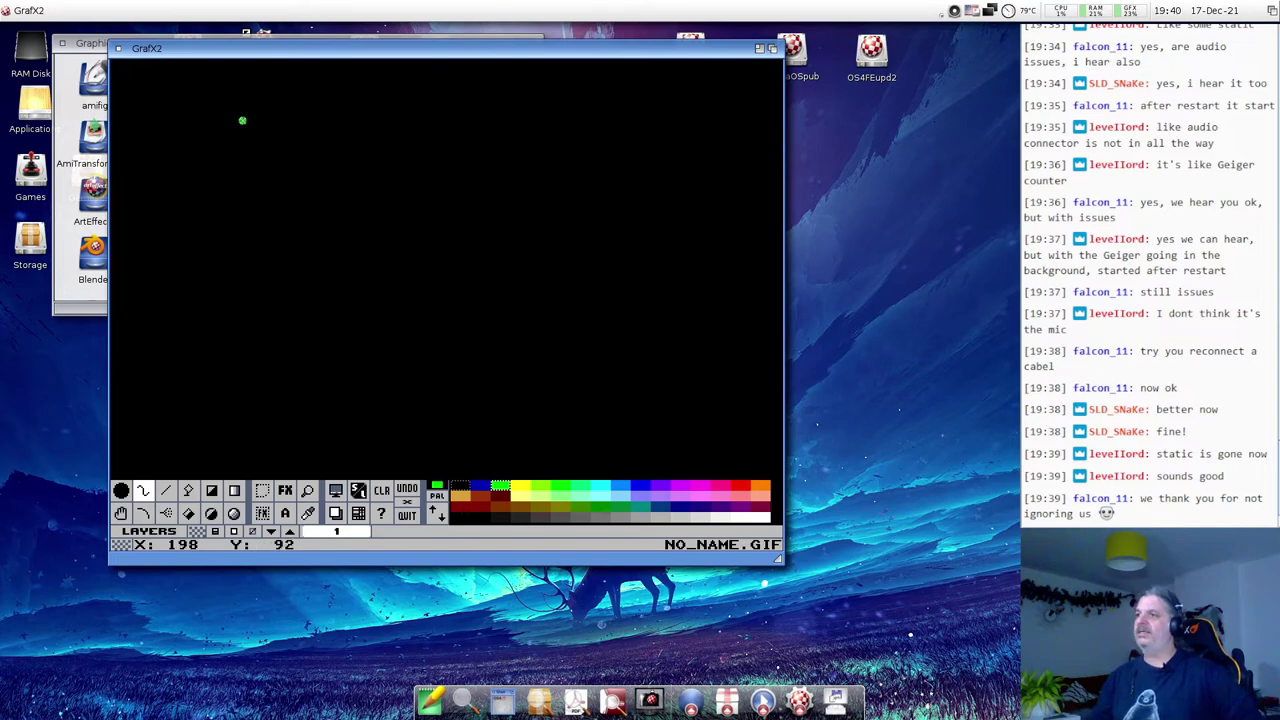
{"action": "mouse_move", "coordinate": [237, 155]}
{"action": "left_mouse_down"}
{"action": "mouse_move", "coordinate": [266, 177]}
{"action": "mouse_move", "coordinate": [268, 212]}
{"action": "left_mouse_up"}
{"action": "left_click_drag", "start_coordinate": [166, 309], "coordinate": [265, 229]}
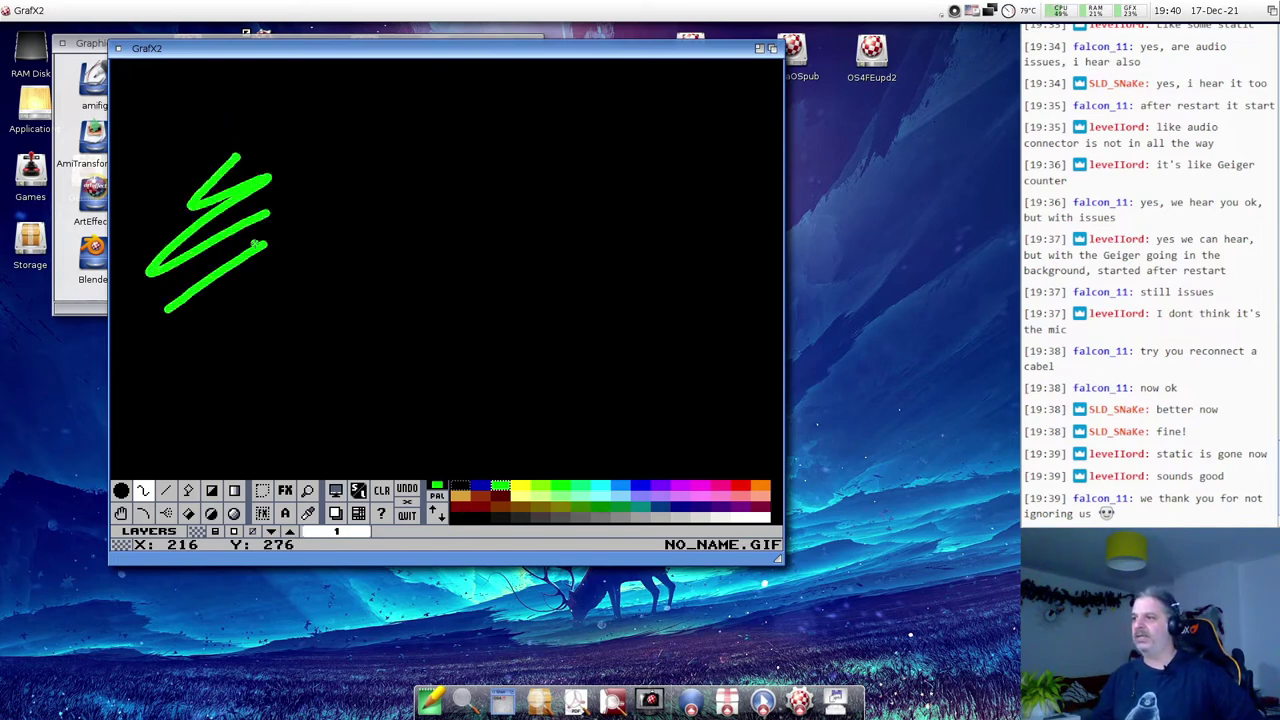
{"action": "left_click_drag", "start_coordinate": [229, 271], "coordinate": [204, 365]}
{"action": "mouse_move", "coordinate": [165, 313]}
{"action": "left_mouse_down"}
{"action": "mouse_move", "coordinate": [214, 376]}
{"action": "mouse_move", "coordinate": [282, 324]}
{"action": "mouse_move", "coordinate": [270, 317]}
{"action": "mouse_move", "coordinate": [284, 321]}
{"action": "left_mouse_up"}
Switch to the medium scattered-dots brush and paint textured green squiggles beside the solid strokes.
{"action": "left_click", "coordinate": [120, 490]}
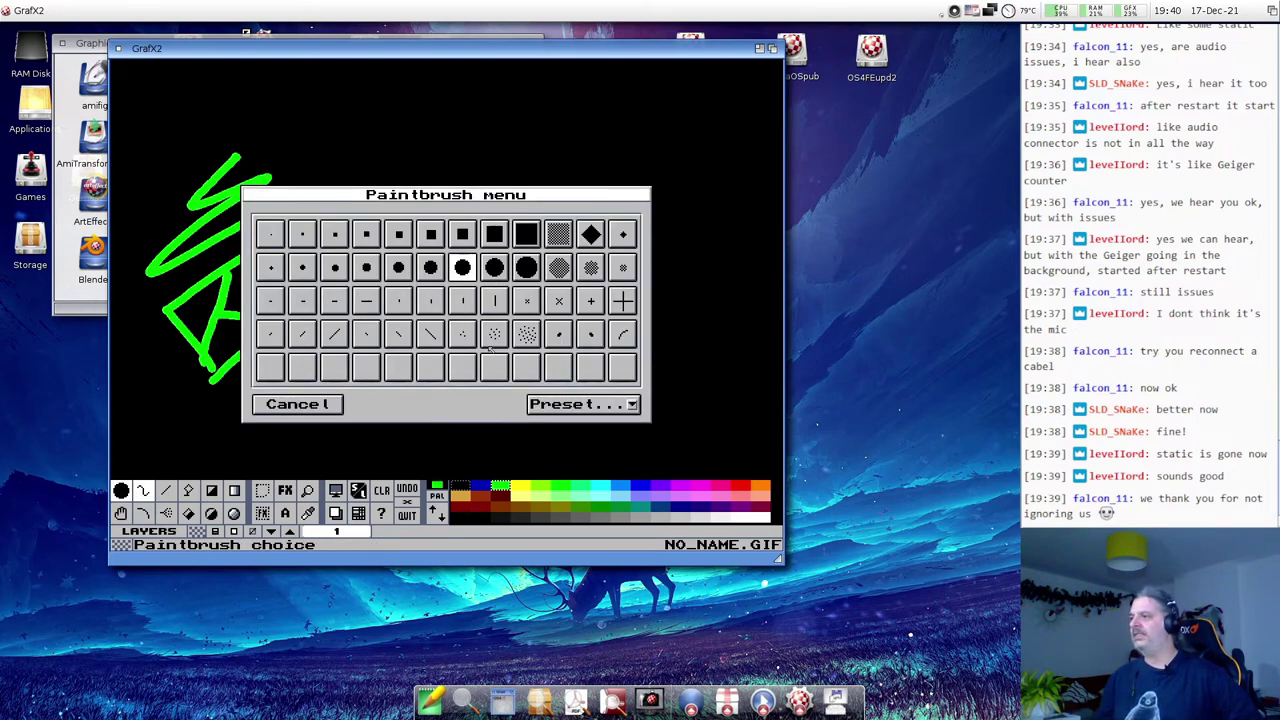
{"action": "left_click", "coordinate": [494, 335]}
{"action": "mouse_move", "coordinate": [287, 284]}
{"action": "left_mouse_down"}
{"action": "mouse_move", "coordinate": [377, 228]}
{"action": "mouse_move", "coordinate": [330, 294]}
{"action": "mouse_move", "coordinate": [344, 338]}
{"action": "mouse_move", "coordinate": [471, 259]}
{"action": "left_mouse_up"}
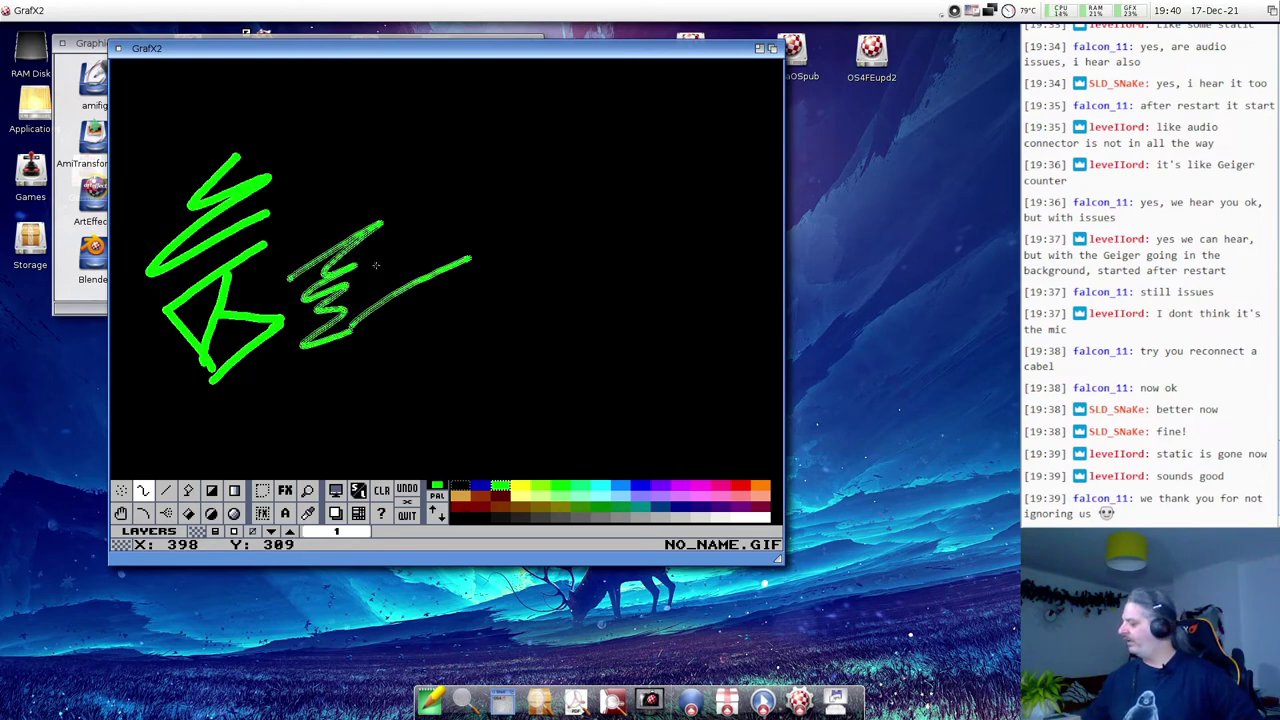
{"action": "mouse_move", "coordinate": [413, 157]}
{"action": "left_mouse_down"}
{"action": "mouse_move", "coordinate": [329, 206]}
{"action": "mouse_move", "coordinate": [359, 162]}
{"action": "mouse_move", "coordinate": [338, 126]}
{"action": "left_mouse_up"}
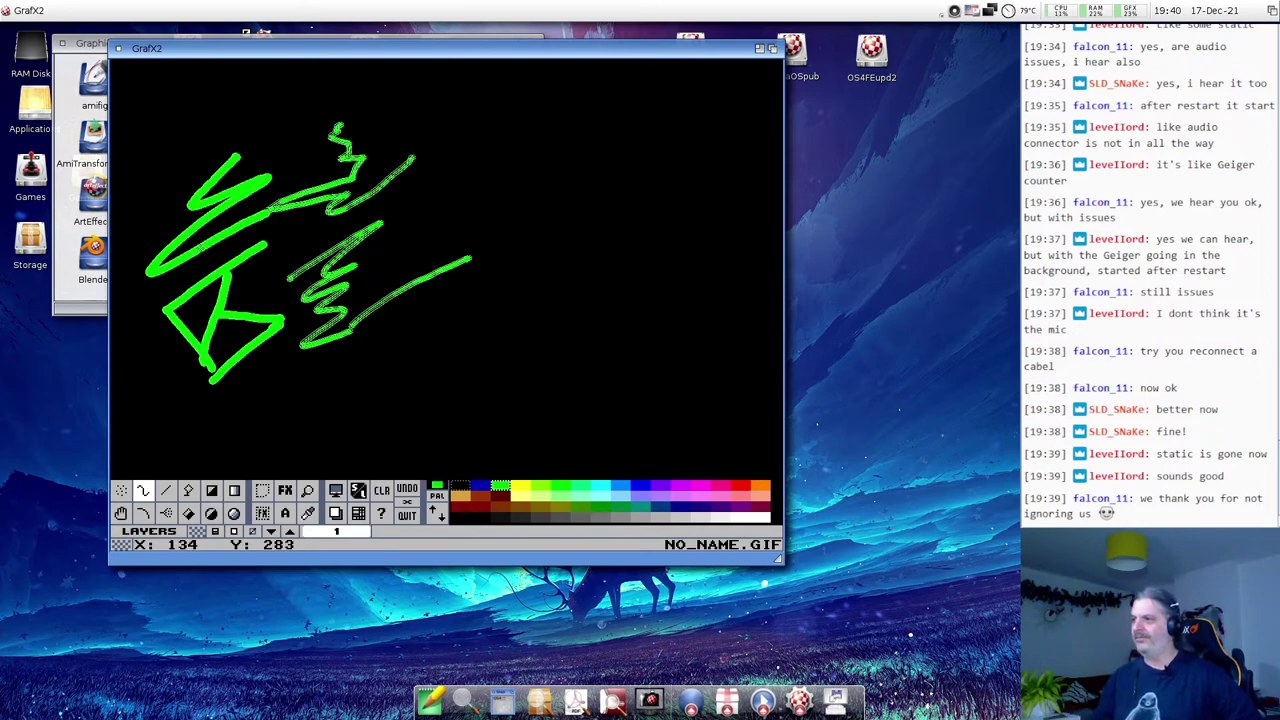
{"action": "mouse_move", "coordinate": [386, 242]}
{"action": "left_mouse_down"}
{"action": "mouse_move", "coordinate": [412, 284]}
{"action": "mouse_move", "coordinate": [548, 246]}
{"action": "left_mouse_up"}
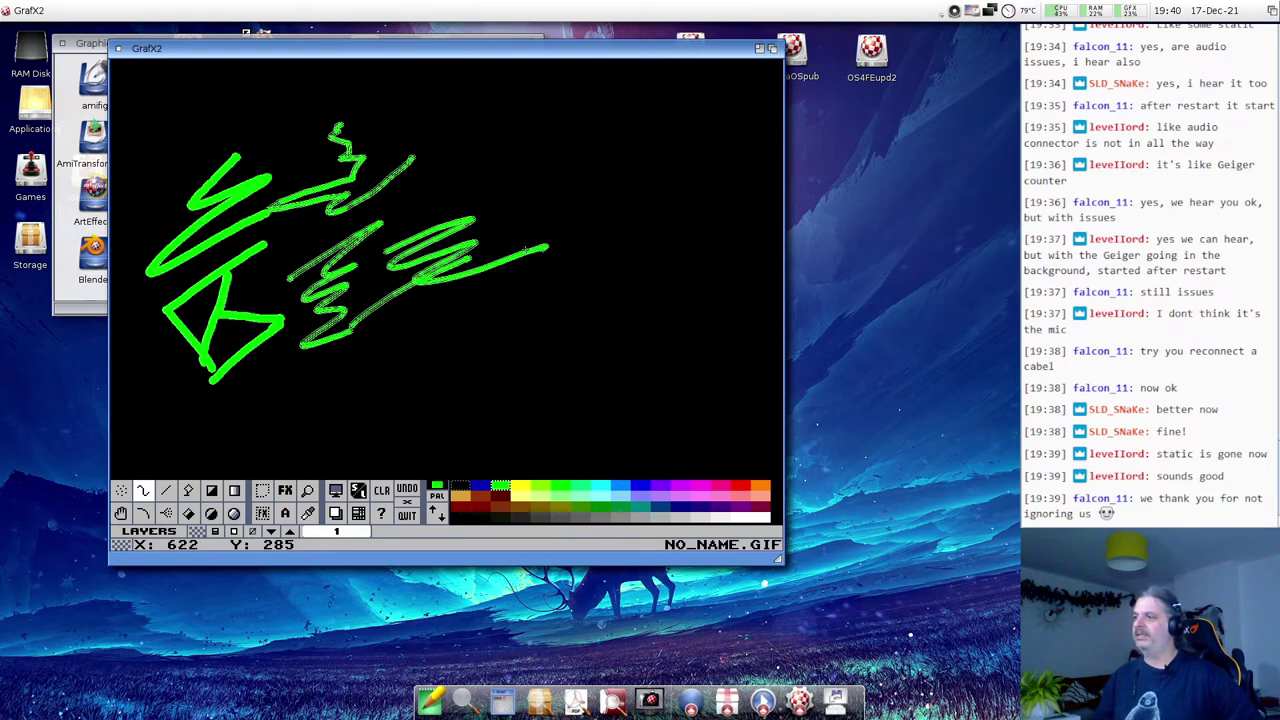
Handwrite "Hello" in green below the squiggles, and add dark blue diagonal strokes above them.
{"action": "mouse_move", "coordinate": [392, 314]}
{"action": "left_mouse_down"}
{"action": "mouse_move", "coordinate": [378, 380]}
{"action": "mouse_move", "coordinate": [400, 372]}
{"action": "mouse_move", "coordinate": [406, 344]}
{"action": "left_mouse_up"}
{"action": "mouse_move", "coordinate": [418, 356]}
{"action": "left_mouse_down"}
{"action": "mouse_move", "coordinate": [440, 338]}
{"action": "mouse_move", "coordinate": [460, 368]}
{"action": "left_mouse_up"}
{"action": "mouse_move", "coordinate": [482, 304]}
{"action": "left_mouse_down"}
{"action": "mouse_move", "coordinate": [472, 366]}
{"action": "mouse_move", "coordinate": [516, 338]}
{"action": "left_mouse_up"}
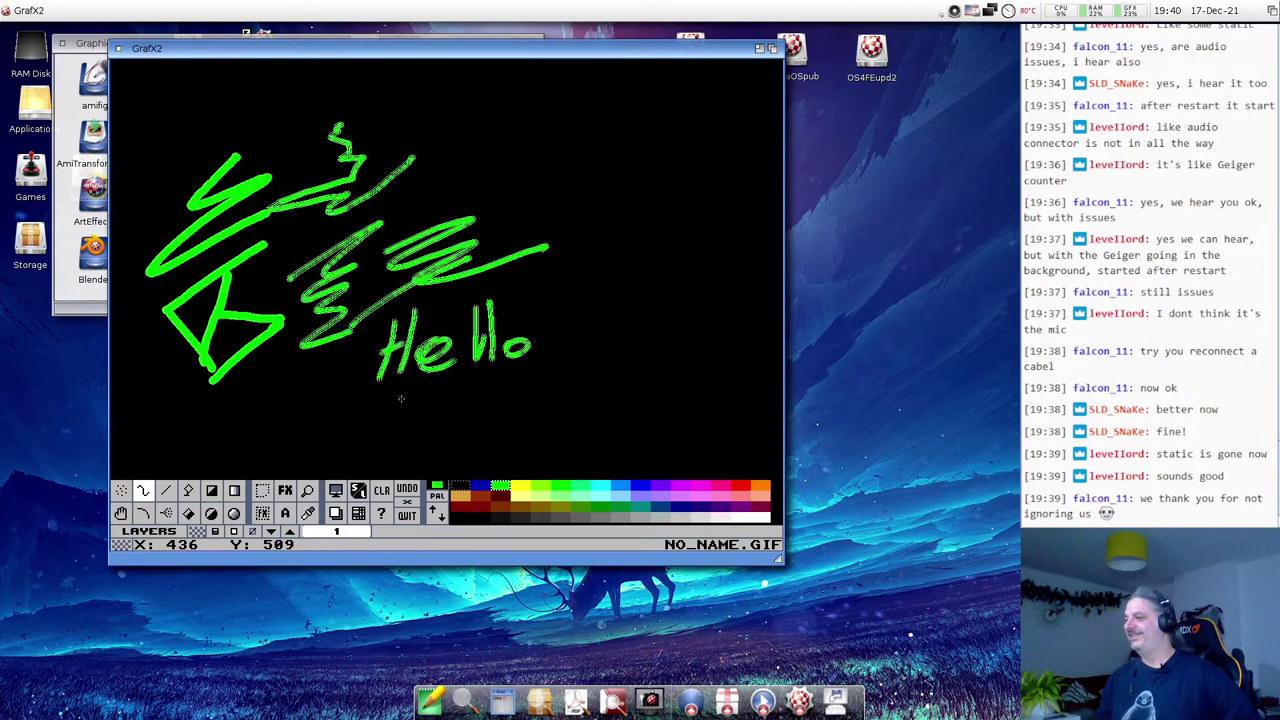
{"action": "left_click", "coordinate": [481, 487]}
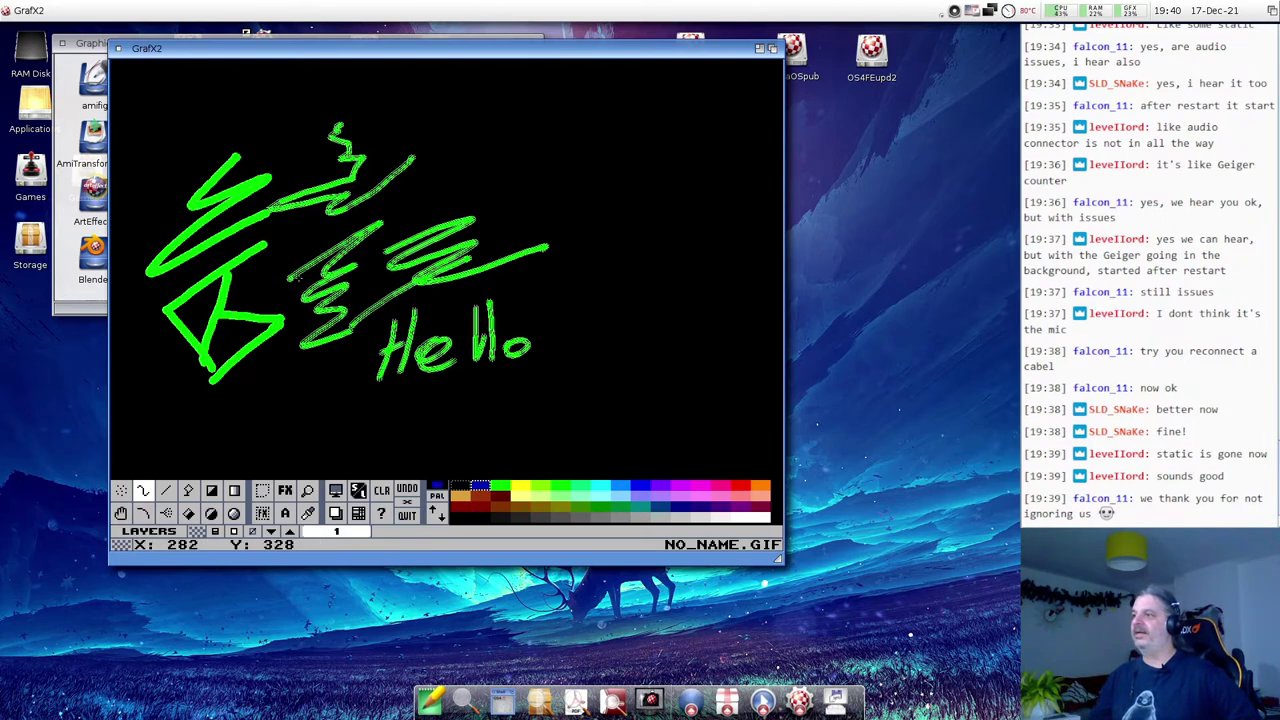
{"action": "left_click_drag", "start_coordinate": [400, 208], "coordinate": [549, 165]}
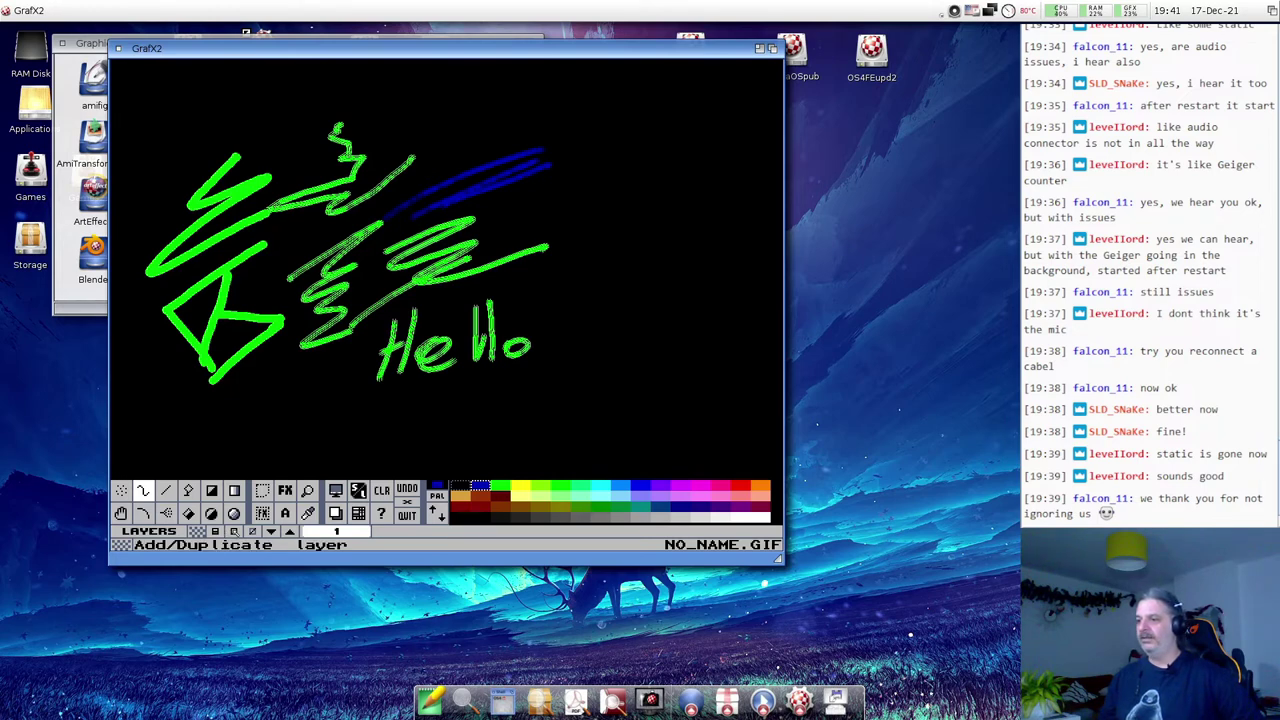
Add a second layer and draw a large olive filled circle on it, covering the strokes on the left.
{"action": "left_click", "coordinate": [234, 532]}
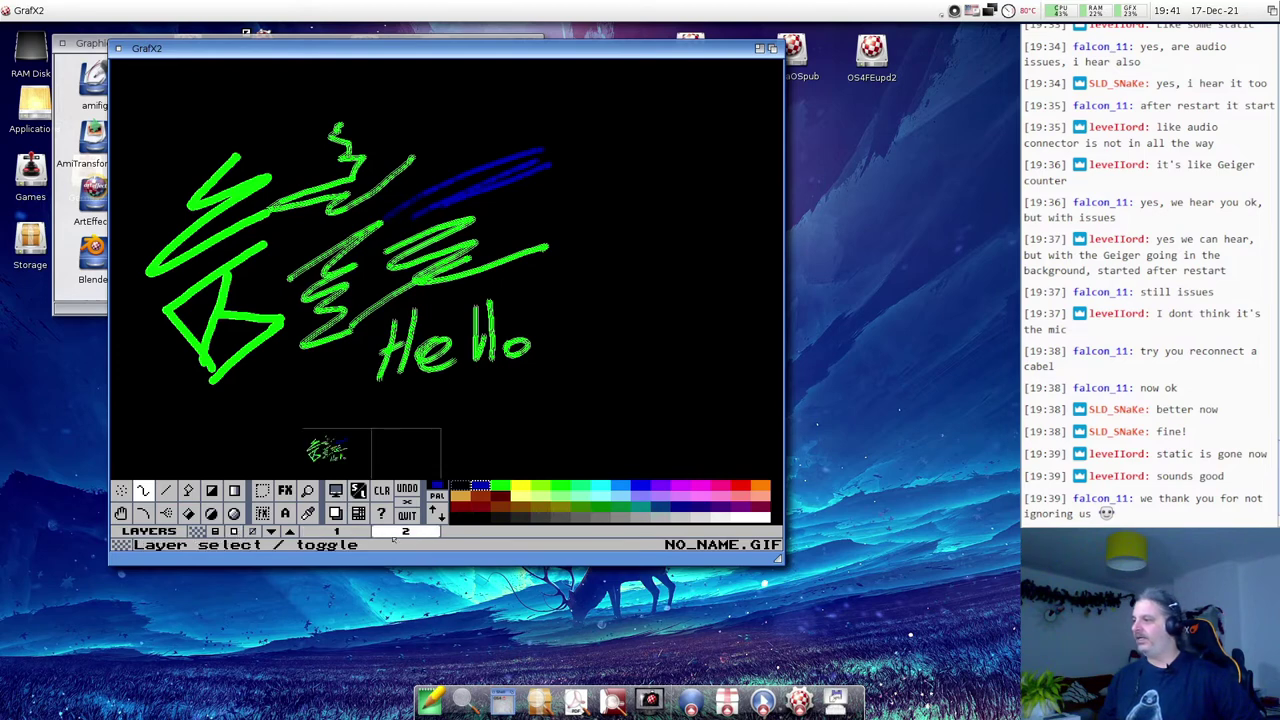
{"action": "left_click", "coordinate": [540, 488]}
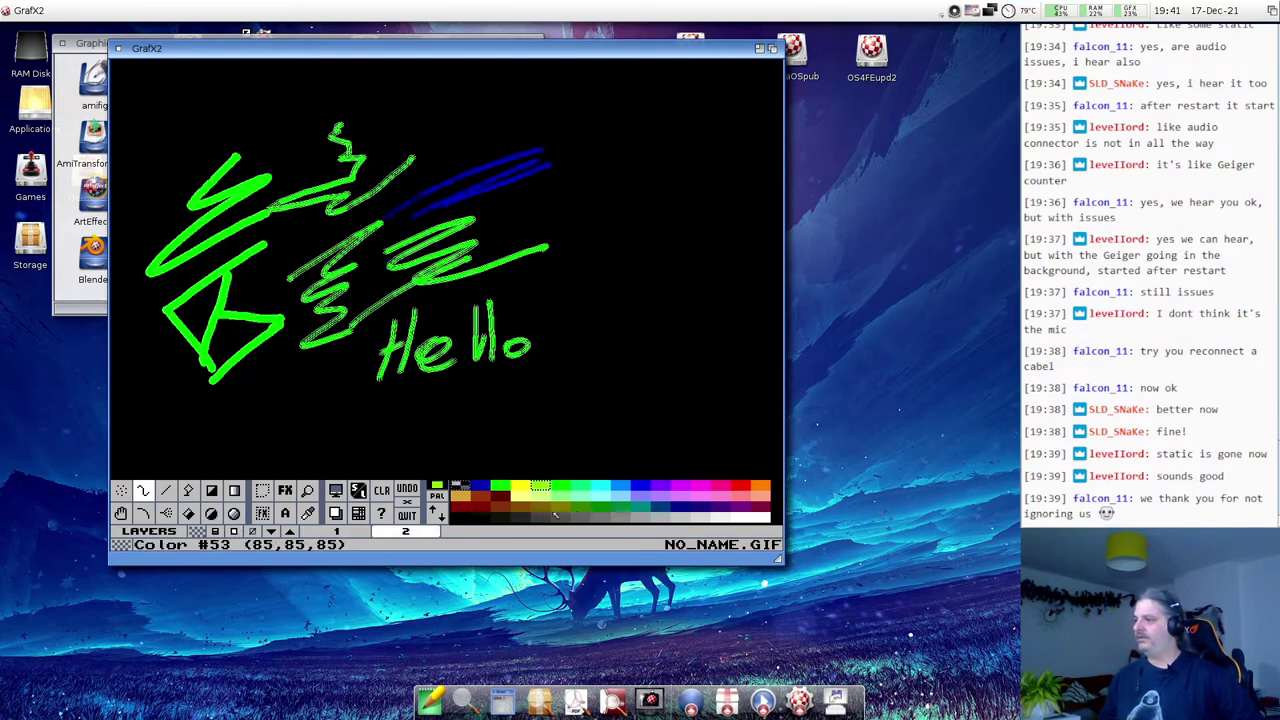
{"action": "left_click", "coordinate": [211, 513]}
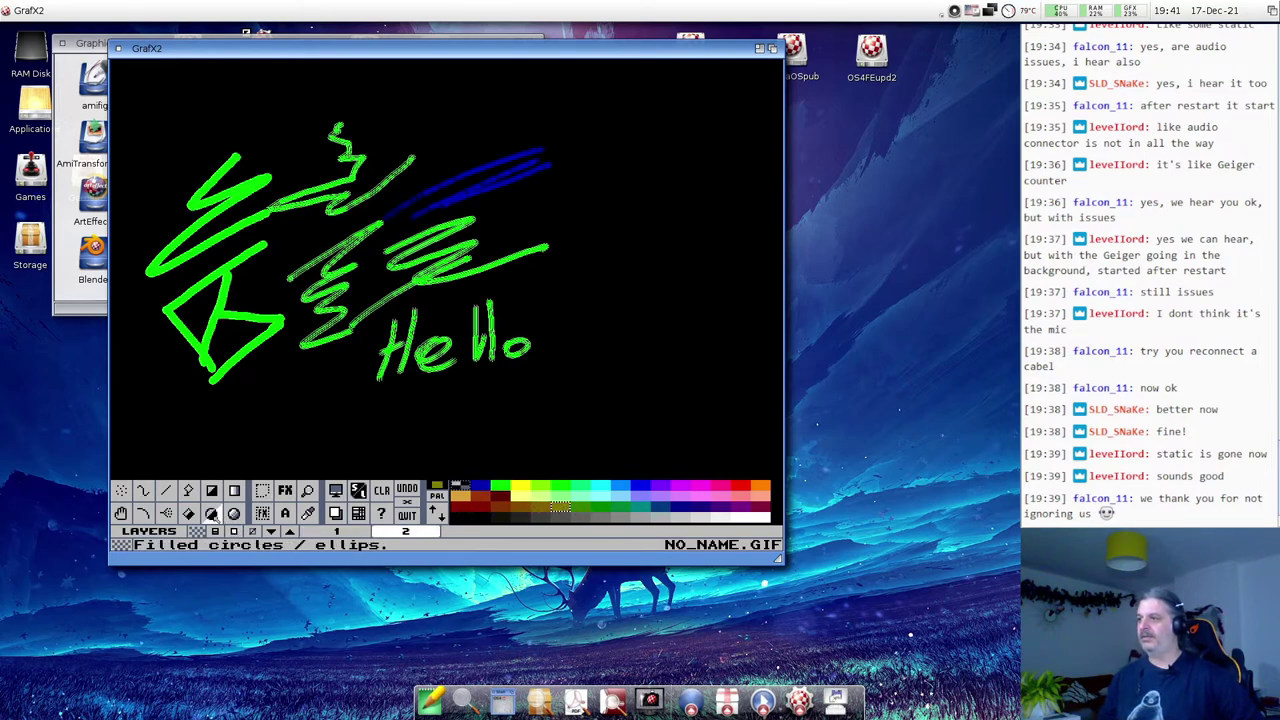
{"action": "mouse_move", "coordinate": [246, 195]}
{"action": "left_mouse_down"}
{"action": "mouse_move", "coordinate": [246, 320]}
{"action": "mouse_move", "coordinate": [397, 262]}
{"action": "left_mouse_up"}
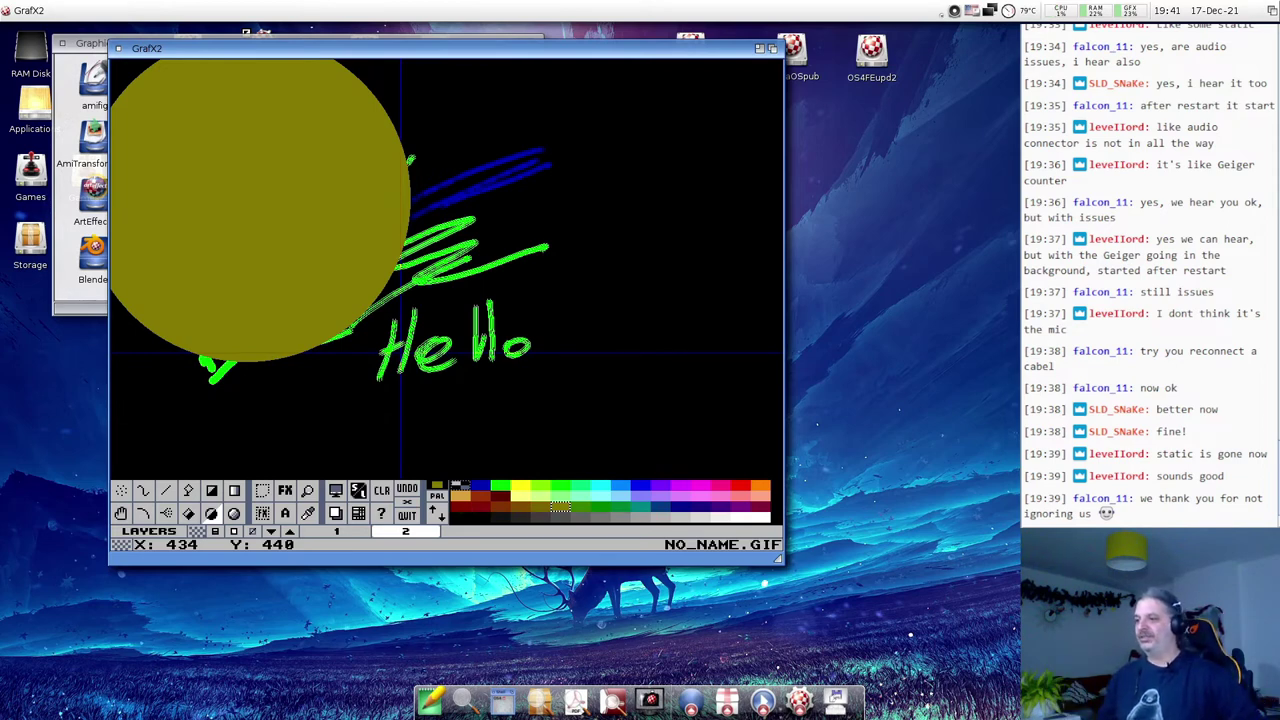
Reorder the layers so the circle lies beneath the strokes, and shift the circle slightly right and down and the strokes right.
{"action": "mouse_move", "coordinate": [343, 531]}
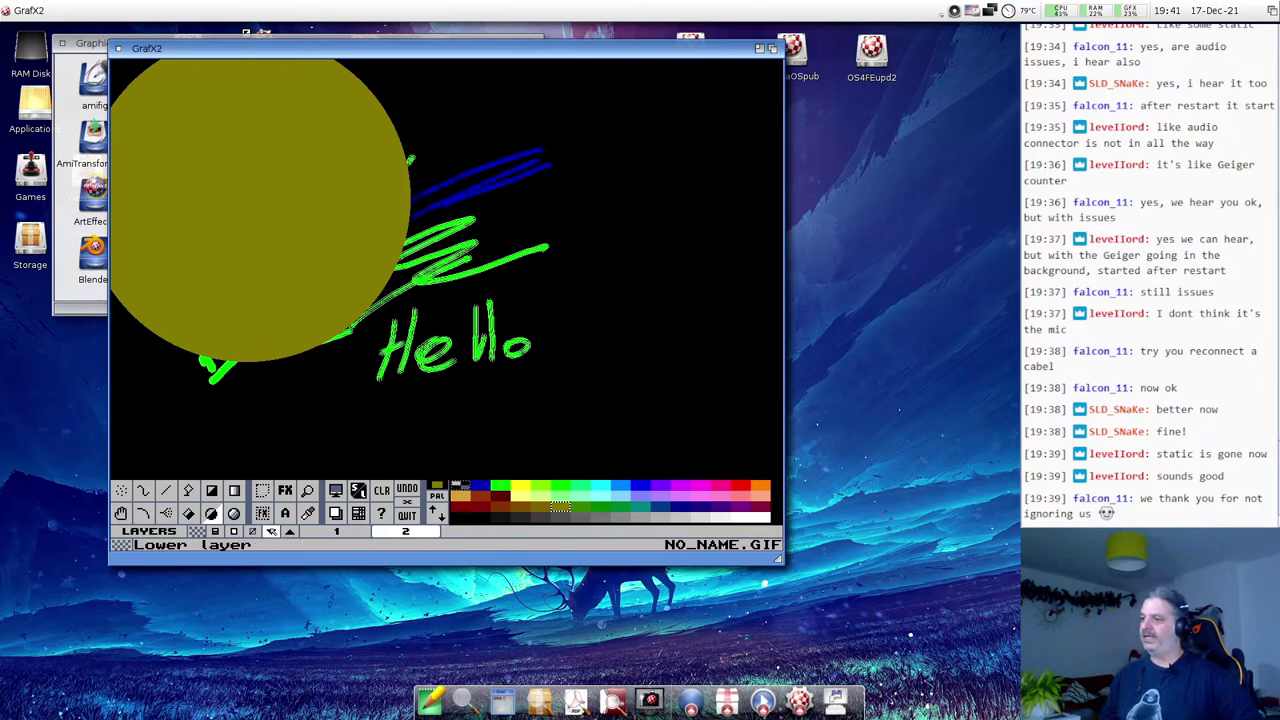
{"action": "left_click", "coordinate": [288, 532]}
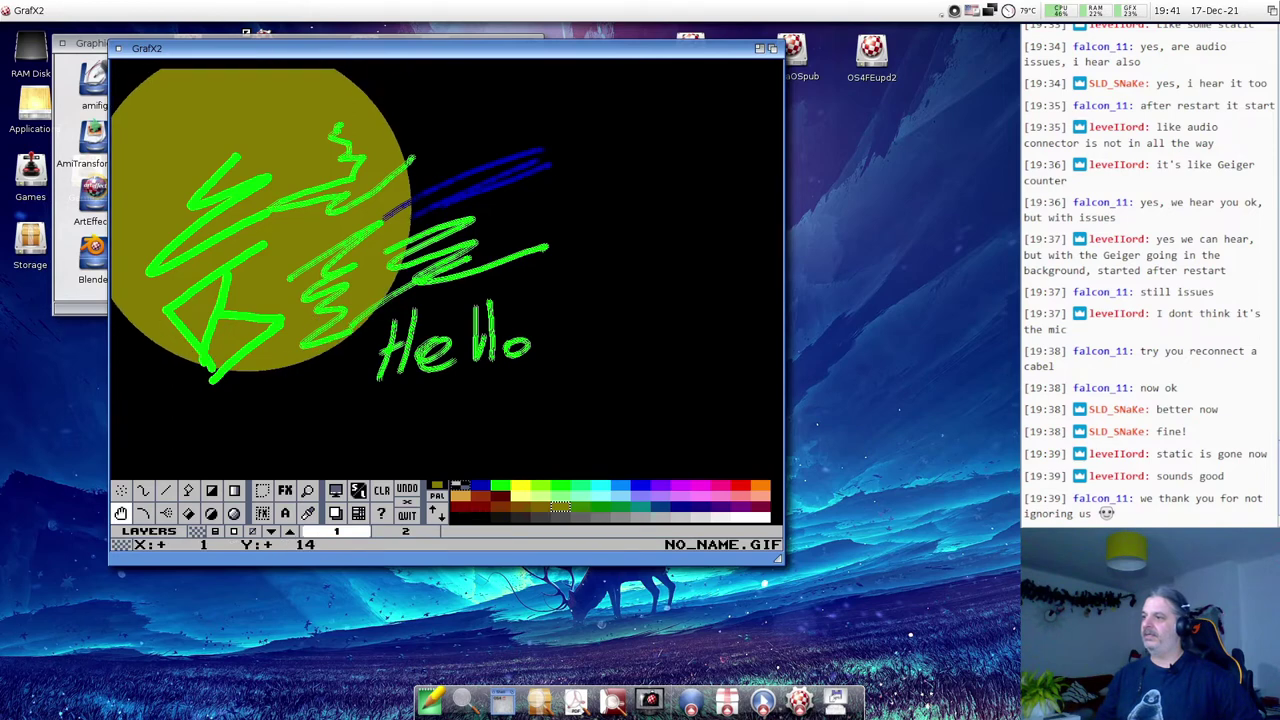
{"action": "mouse_move", "coordinate": [242, 187]}
{"action": "left_mouse_down"}
{"action": "mouse_move", "coordinate": [275, 266]}
{"action": "mouse_move", "coordinate": [262, 178]}
{"action": "mouse_move", "coordinate": [258, 215]}
{"action": "mouse_move", "coordinate": [360, 243]}
{"action": "mouse_move", "coordinate": [258, 200]}
{"action": "left_mouse_up"}
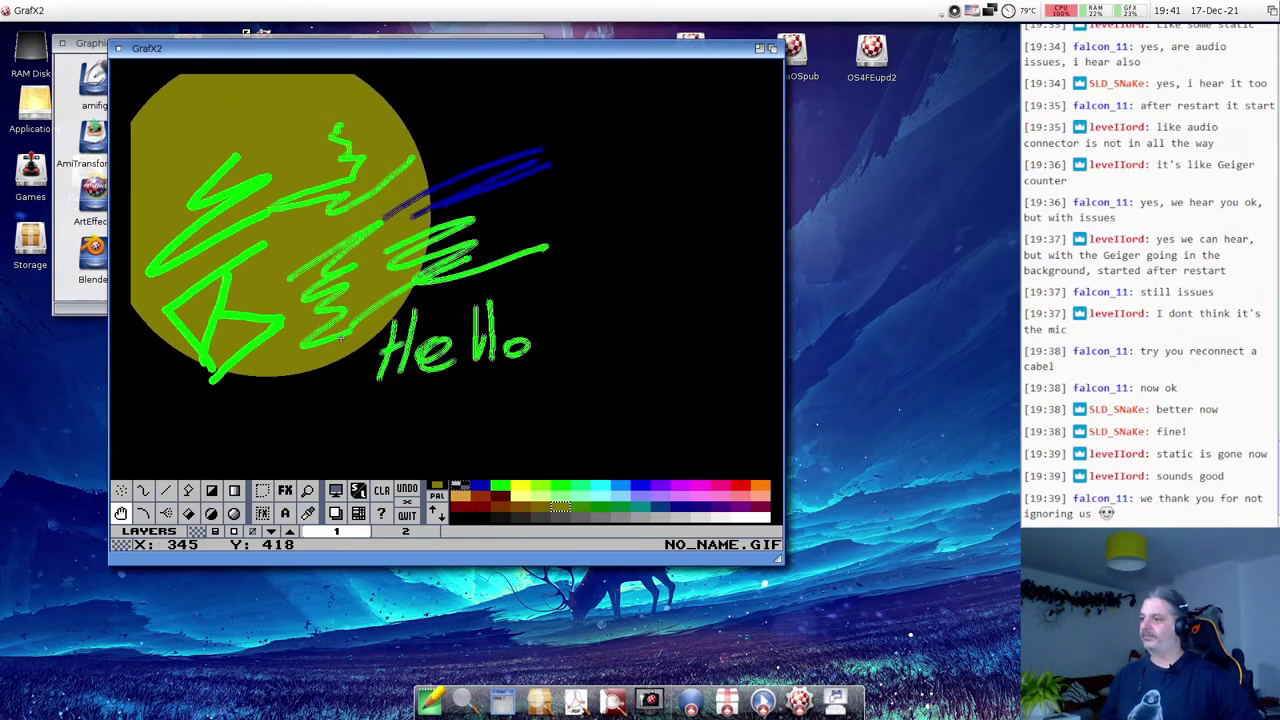
{"action": "left_click", "coordinate": [405, 531]}
{"action": "mouse_move", "coordinate": [357, 310]}
{"action": "left_mouse_down"}
{"action": "mouse_move", "coordinate": [402, 345]}
{"action": "mouse_move", "coordinate": [440, 318]}
{"action": "mouse_move", "coordinate": [393, 285]}
{"action": "mouse_move", "coordinate": [470, 300]}
{"action": "left_mouse_up"}
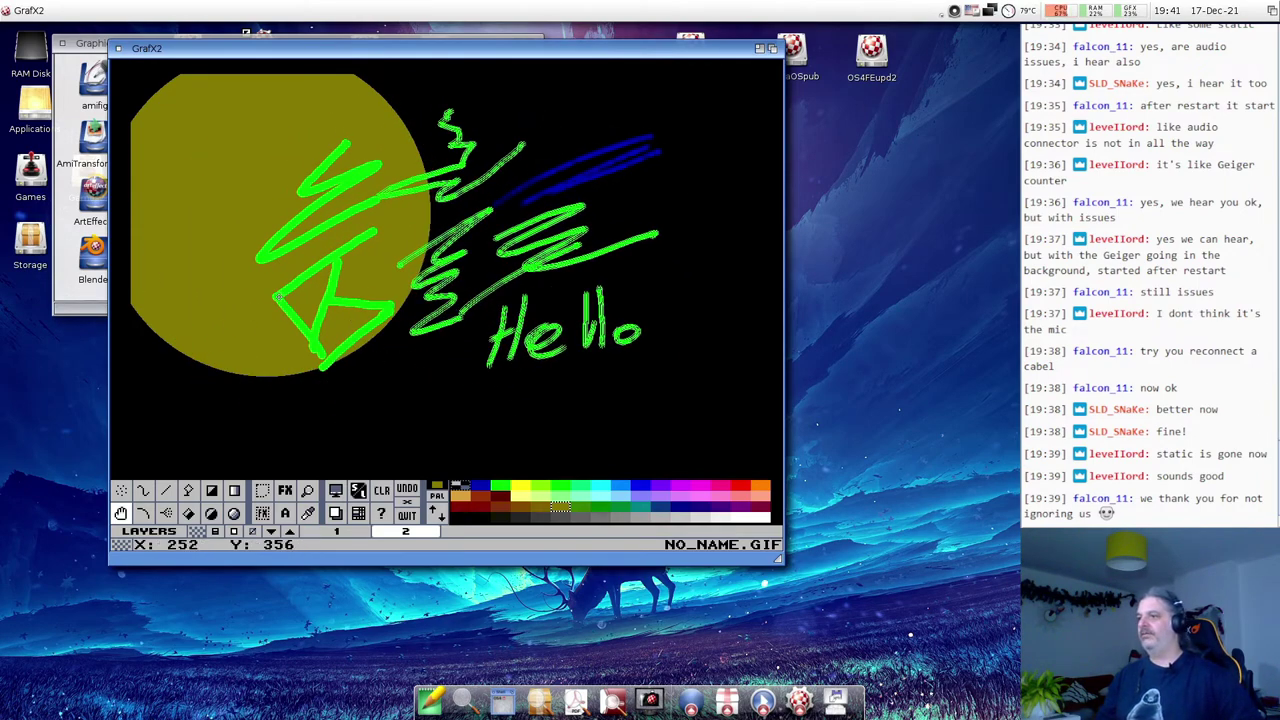
Shift the olive circle's layer horizontally so the circle wraps around the canvas edge, and make layer 1 active.
{"action": "left_click_drag", "start_coordinate": [319, 241], "coordinate": [246, 262]}
{"action": "left_click", "coordinate": [336, 531]}
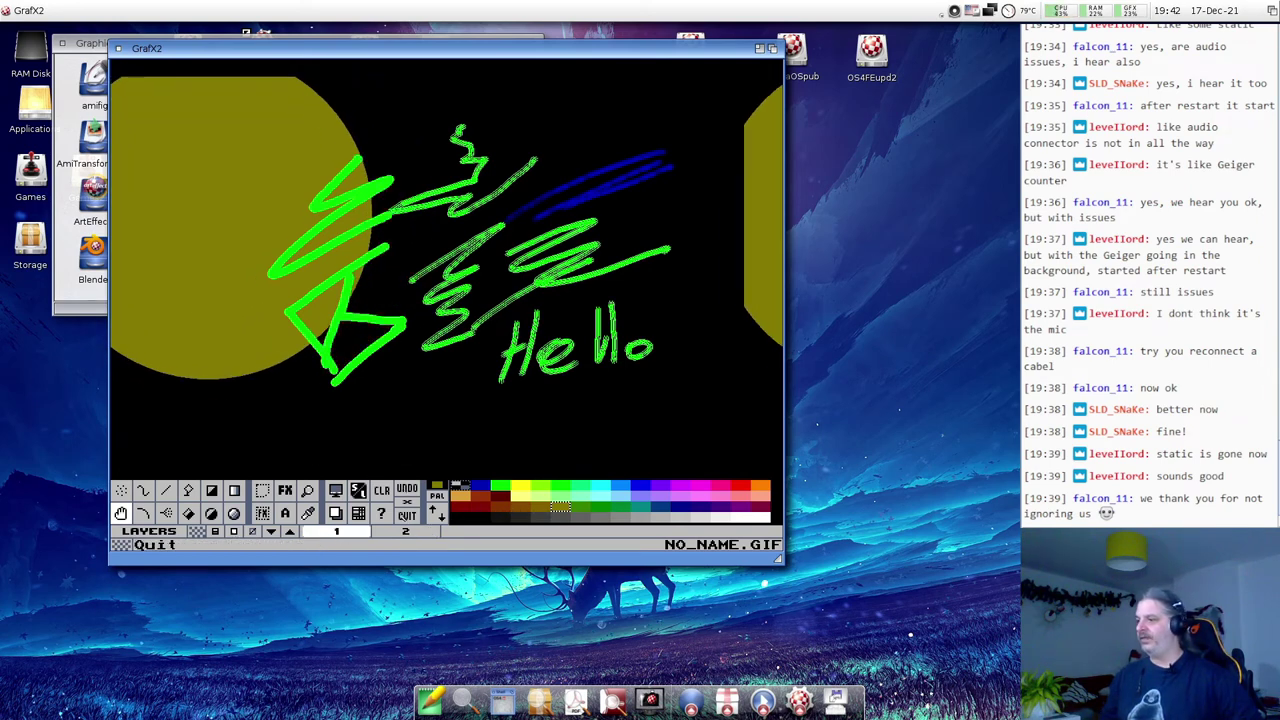
Examine the file formats offered for loading pictures, and leave without loading anything.
{"action": "left_click", "coordinate": [366, 495]}
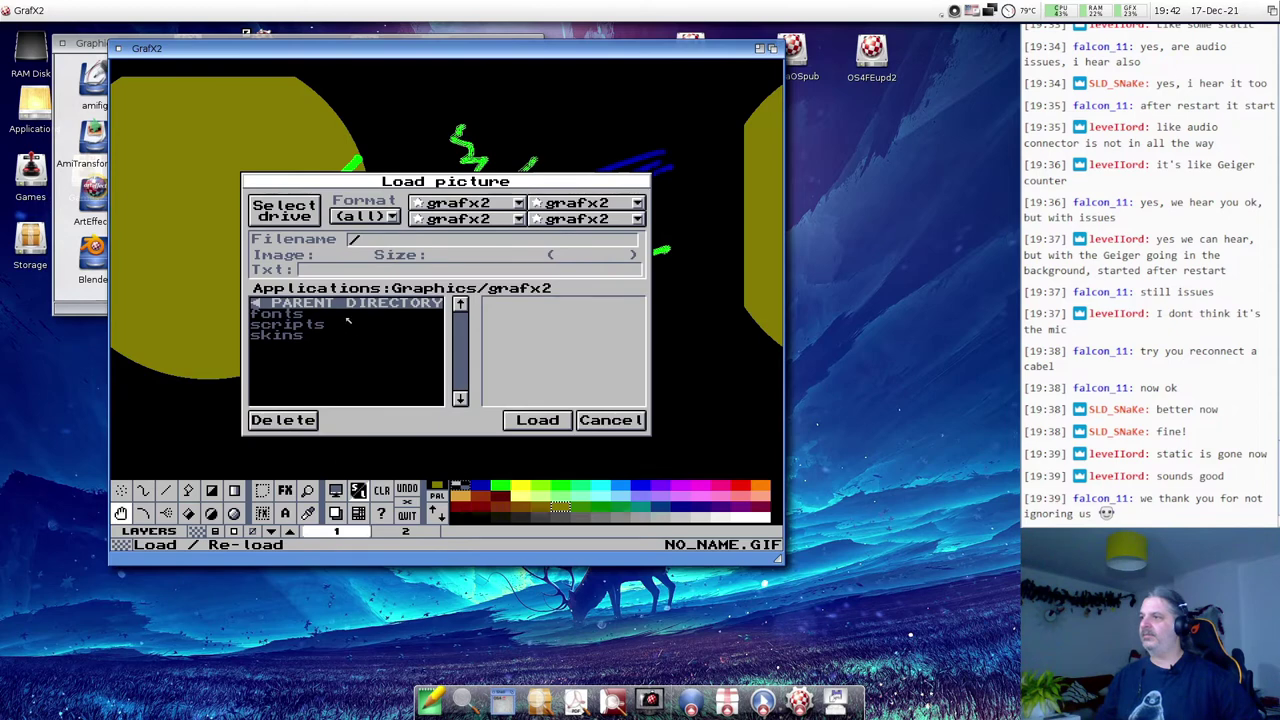
{"action": "left_click", "coordinate": [365, 216]}
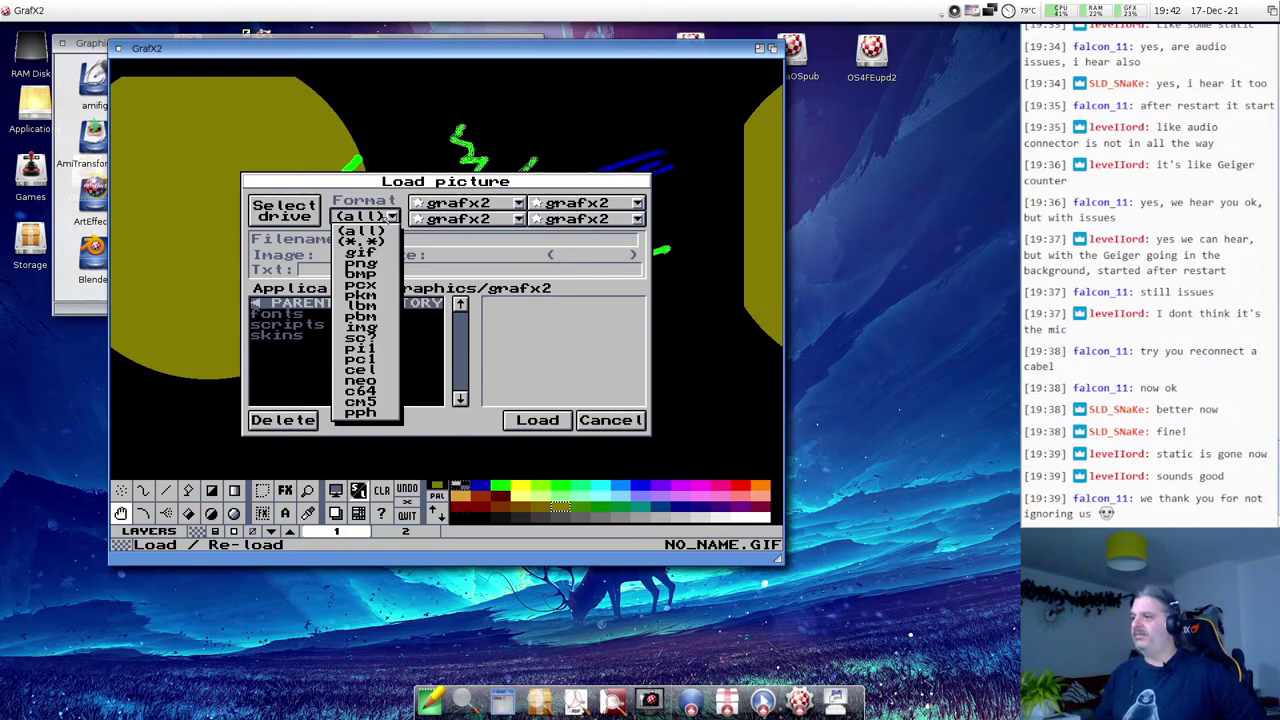
{"action": "left_click", "coordinate": [384, 222]}
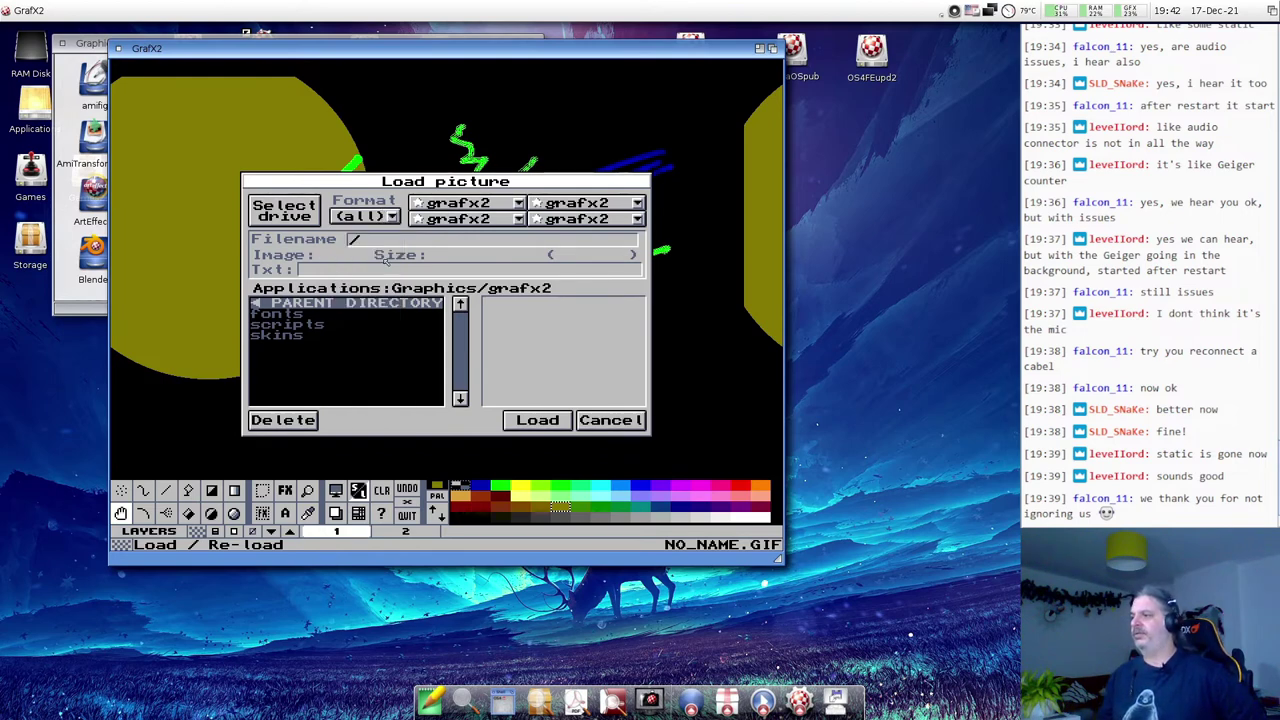
{"action": "left_click", "coordinate": [600, 422]}
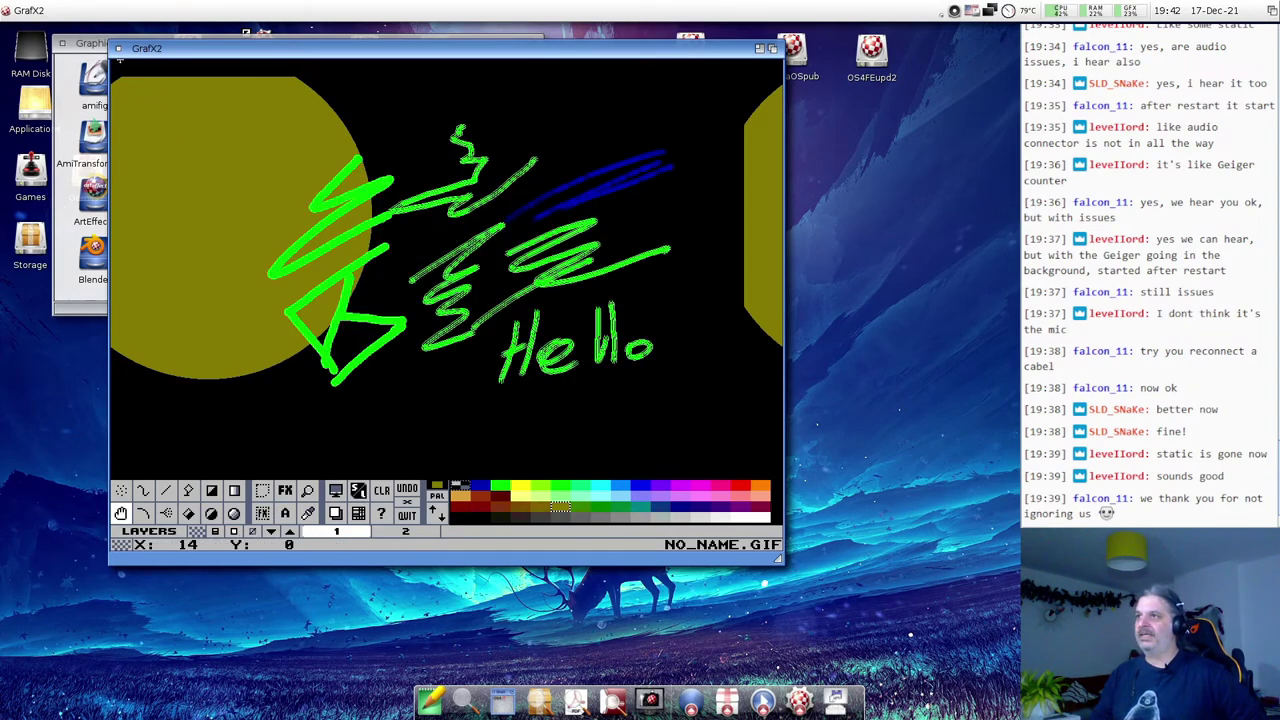
Quit GrafX2 and discard the drawing with the circle and strokes.
{"action": "left_click", "coordinate": [118, 48]}
{"action": "left_click", "coordinate": [412, 340]}
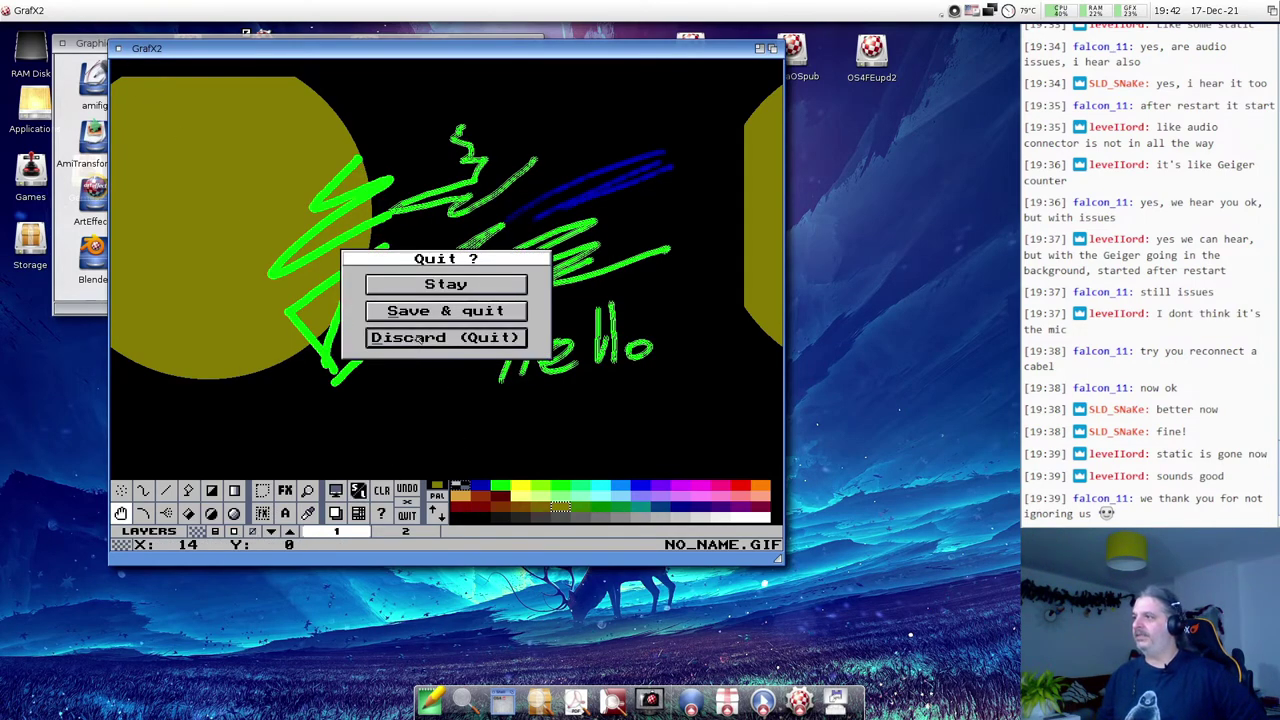
Launch GrafX2 again, reposition its window on the Workbench desktop and dismiss the version splash.
{"action": "double_click", "coordinate": [459, 190]}
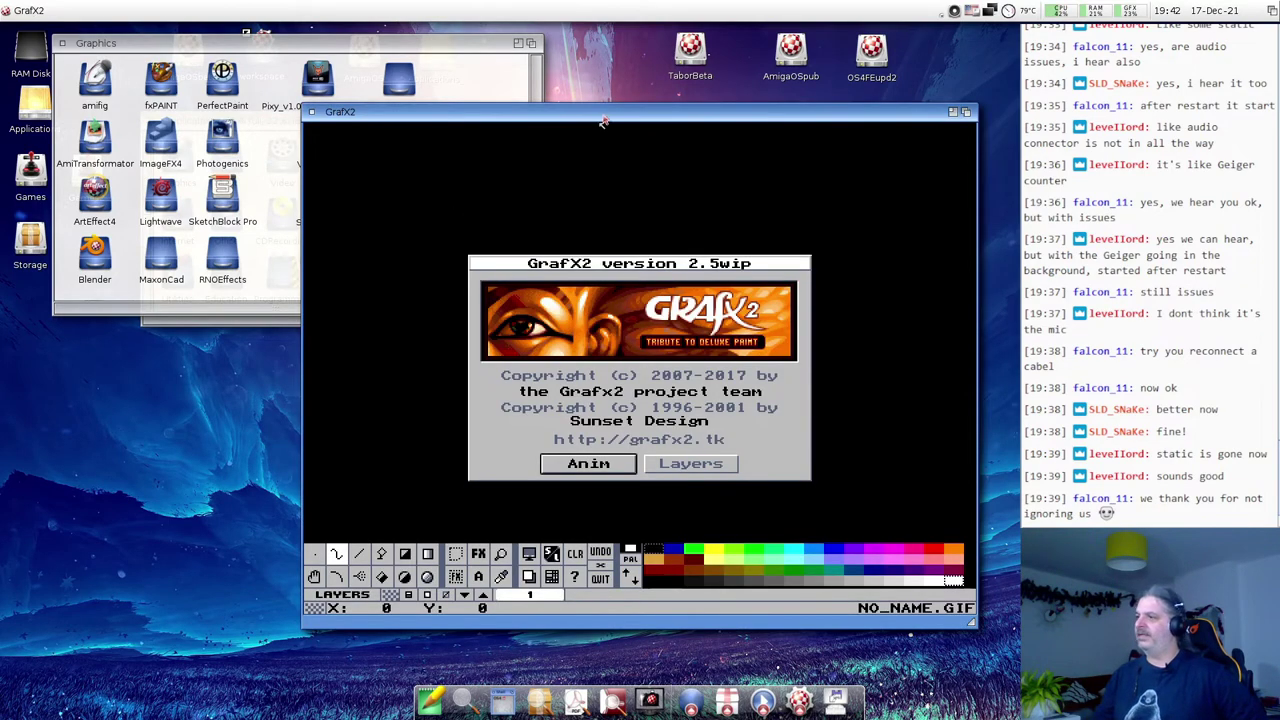
{"action": "left_click_drag", "start_coordinate": [603, 122], "coordinate": [331, 51]}
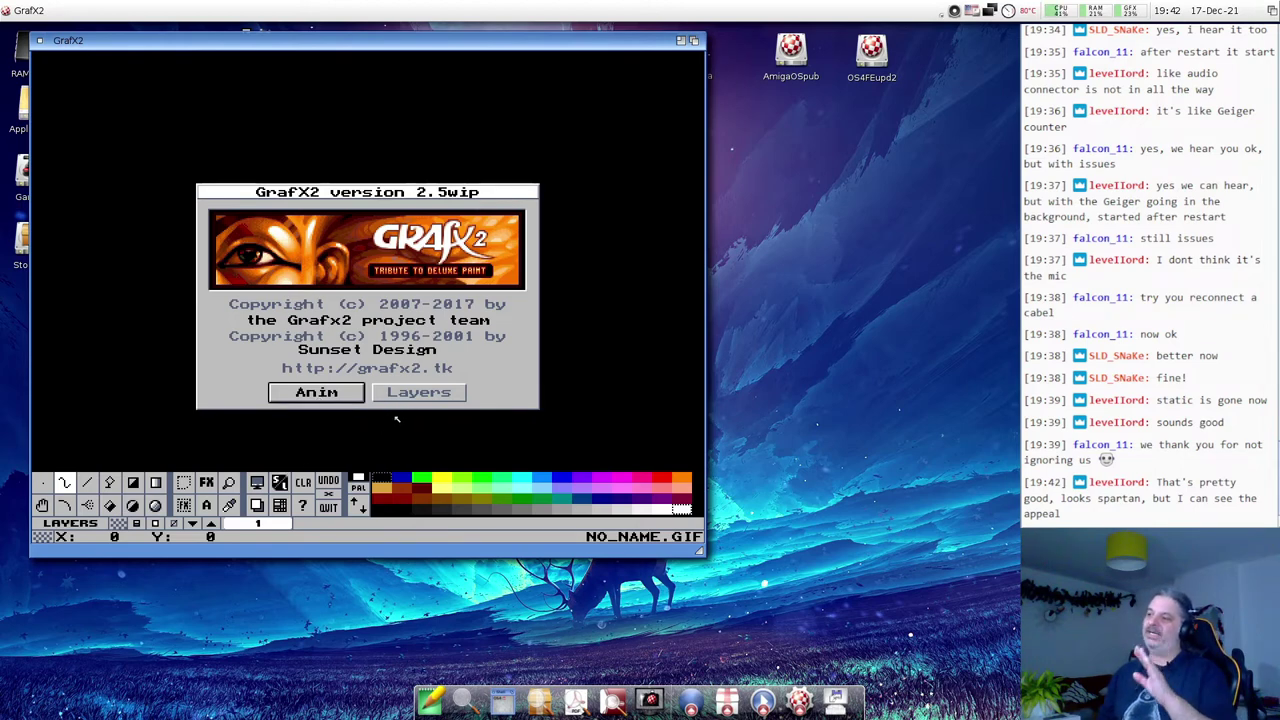
{"action": "left_click", "coordinate": [396, 419]}
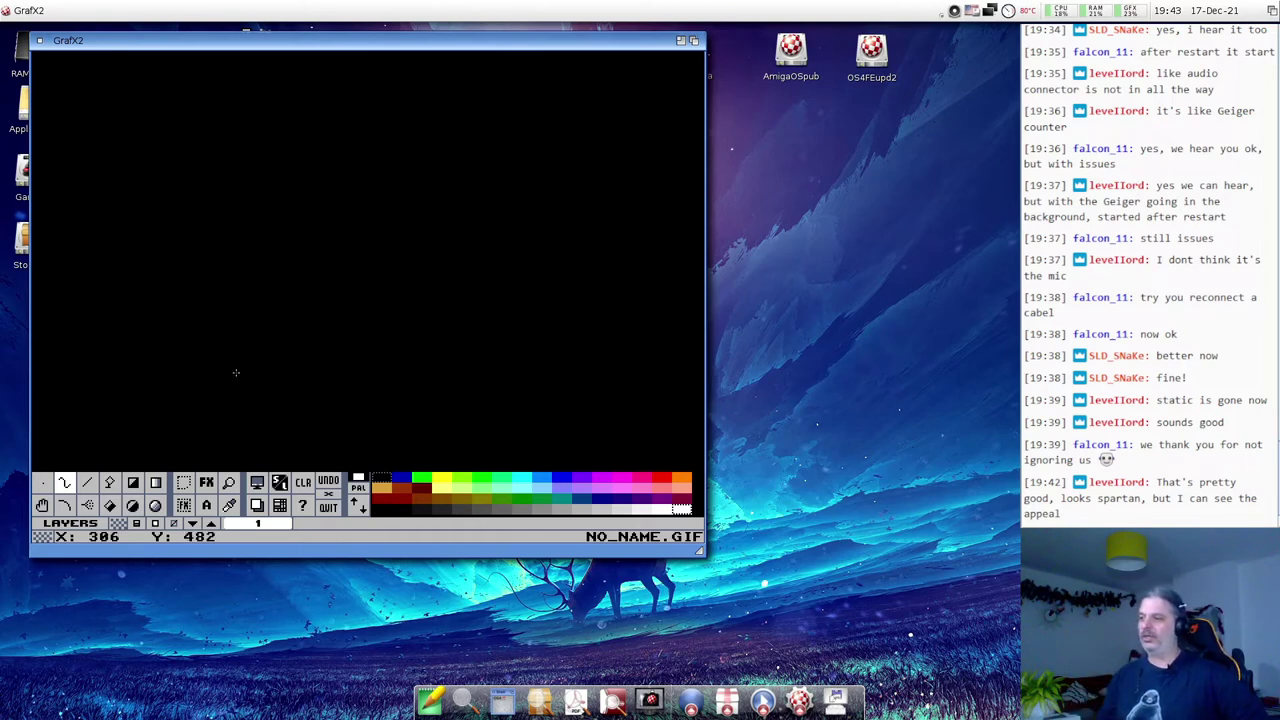
Examine the available drawing modes and effects, and leave them all unchanged.
{"action": "left_click", "coordinate": [206, 482]}
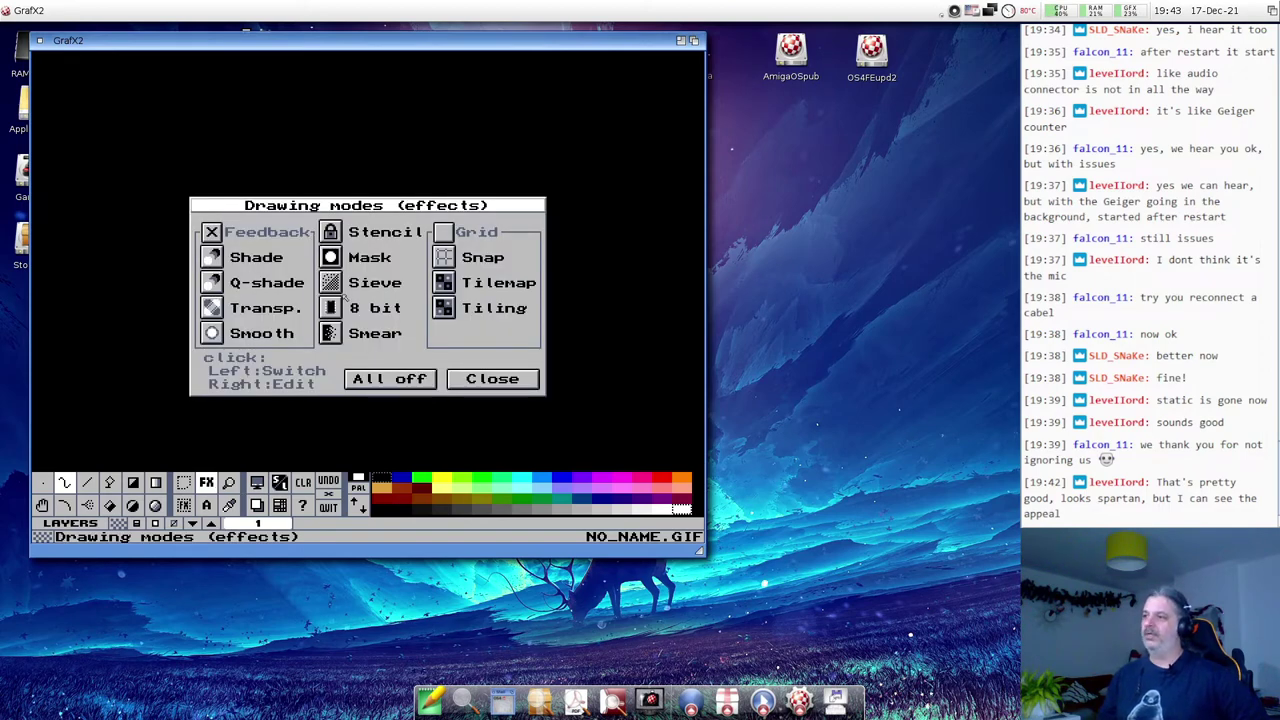
{"action": "left_click", "coordinate": [470, 378]}
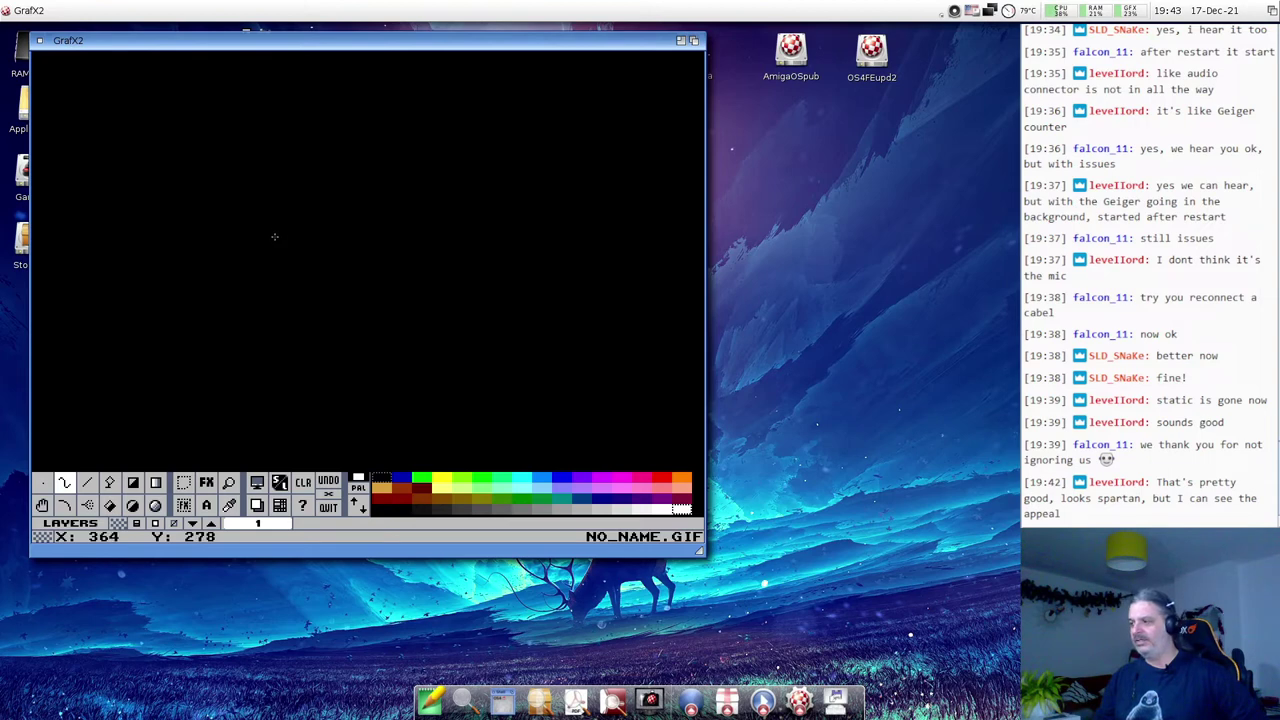
Draw a thin white freehand zigzag on the empty canvas, and quit GrafX2 discarding the drawing.
{"action": "mouse_move", "coordinate": [350, 170]}
{"action": "left_mouse_down"}
{"action": "mouse_move", "coordinate": [244, 264]}
{"action": "mouse_move", "coordinate": [320, 295]}
{"action": "left_mouse_up"}
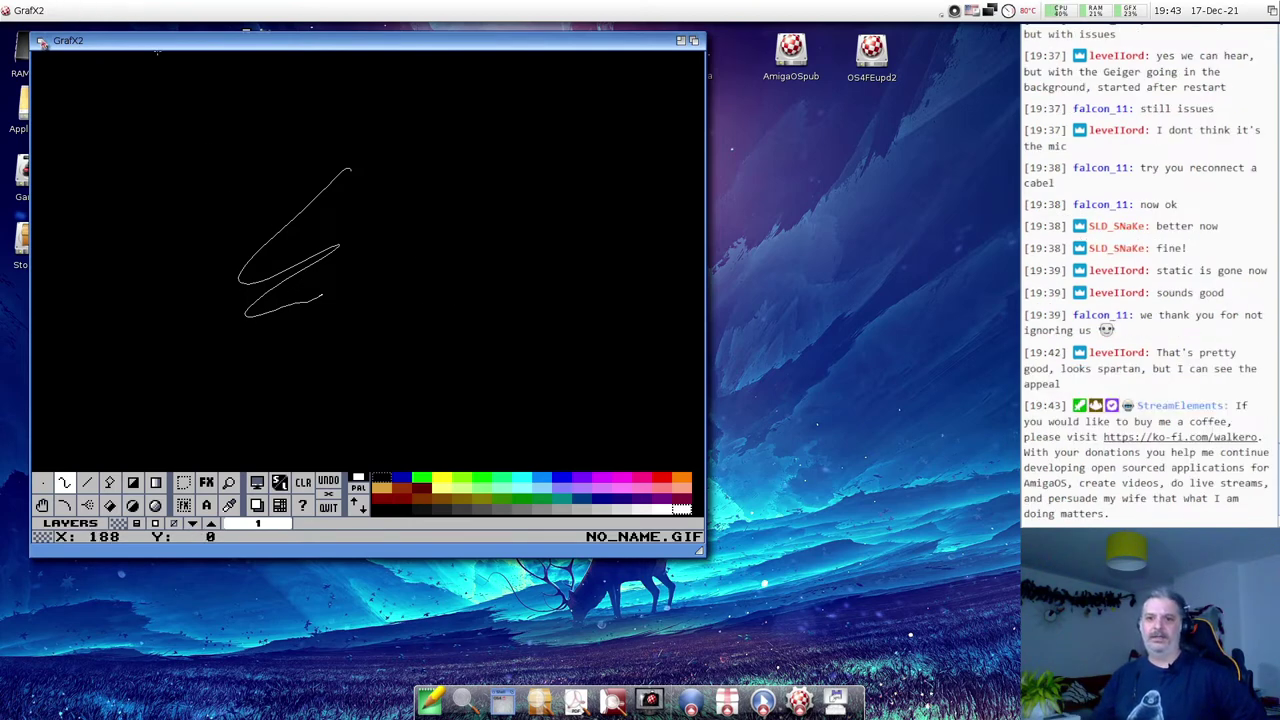
{"action": "left_click", "coordinate": [40, 41]}
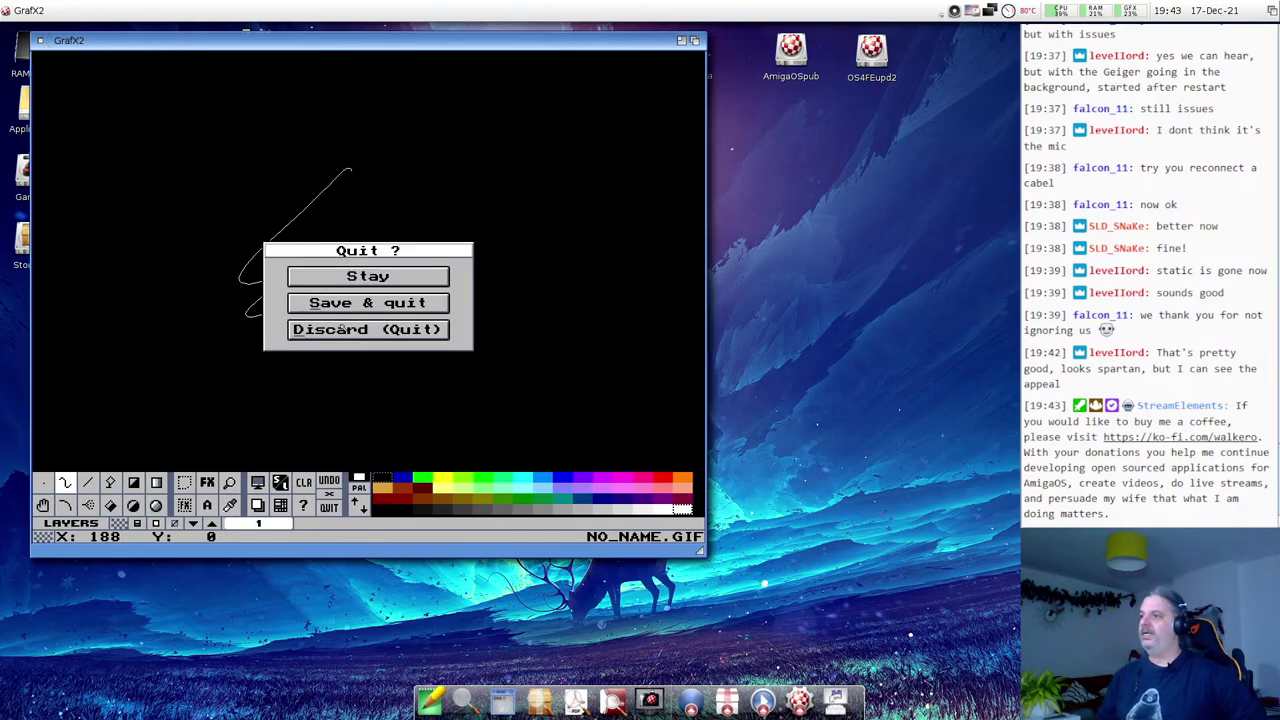
{"action": "left_click", "coordinate": [340, 329]}
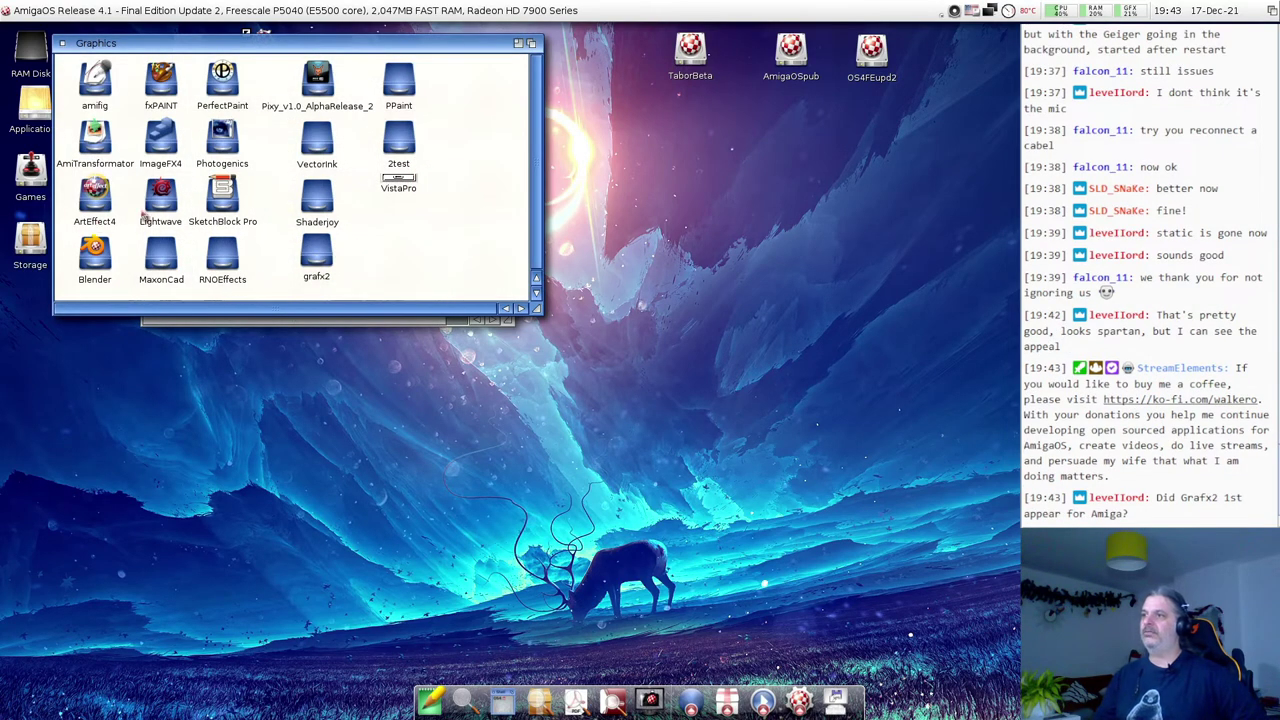
Open the Lightwave drawer in Graphics, enlarge its window to show both programs, and launch Modeler.FP.
{"action": "double_click", "coordinate": [164, 192]}
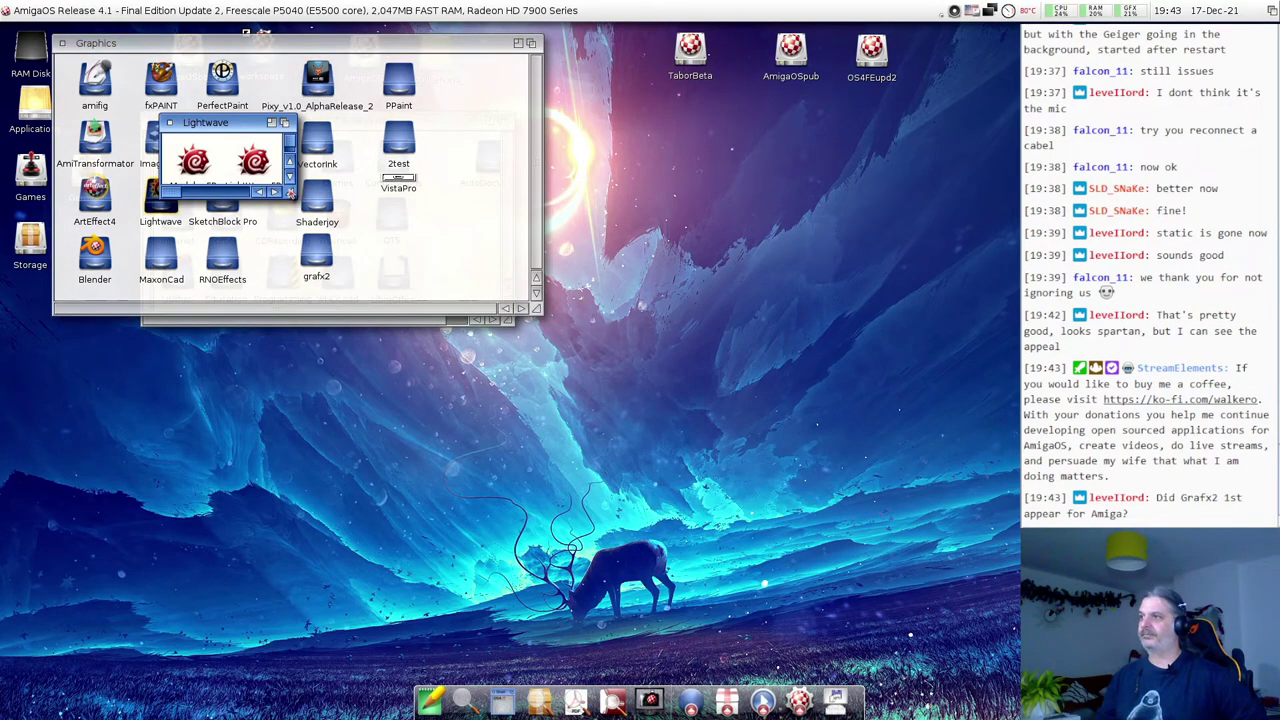
{"action": "left_click_drag", "start_coordinate": [290, 193], "coordinate": [338, 234]}
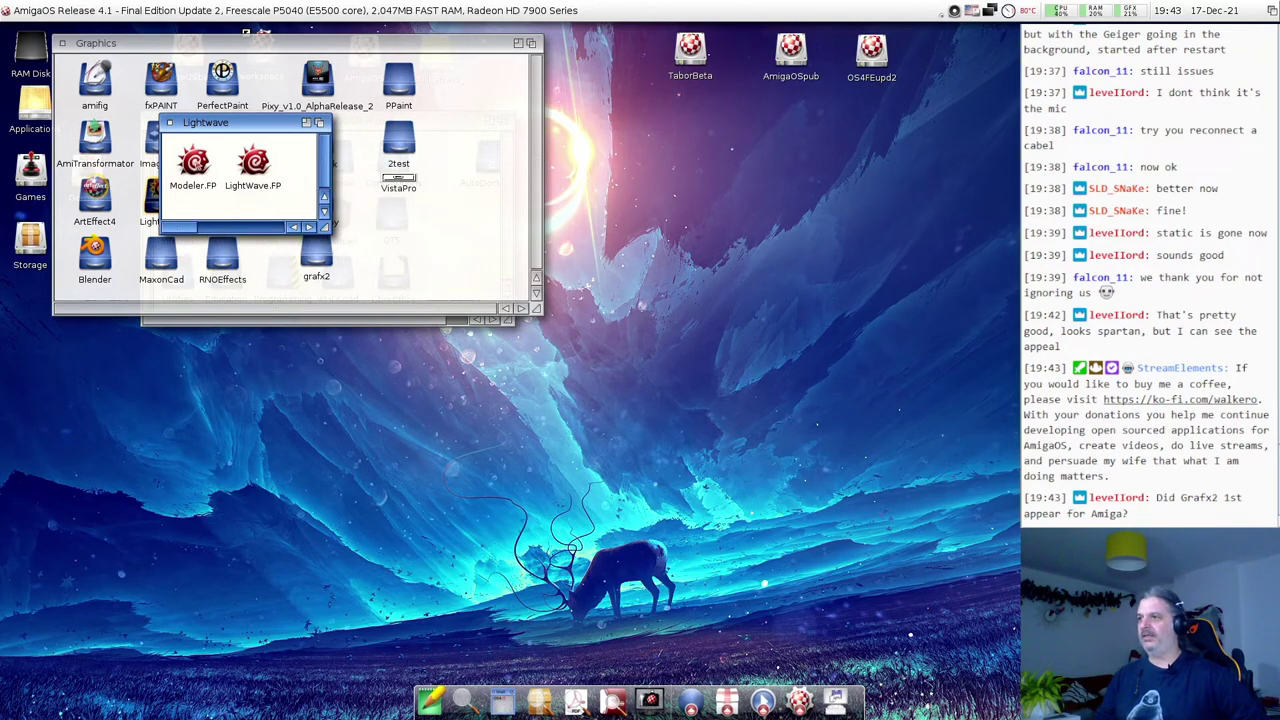
{"action": "double_click", "coordinate": [195, 162]}
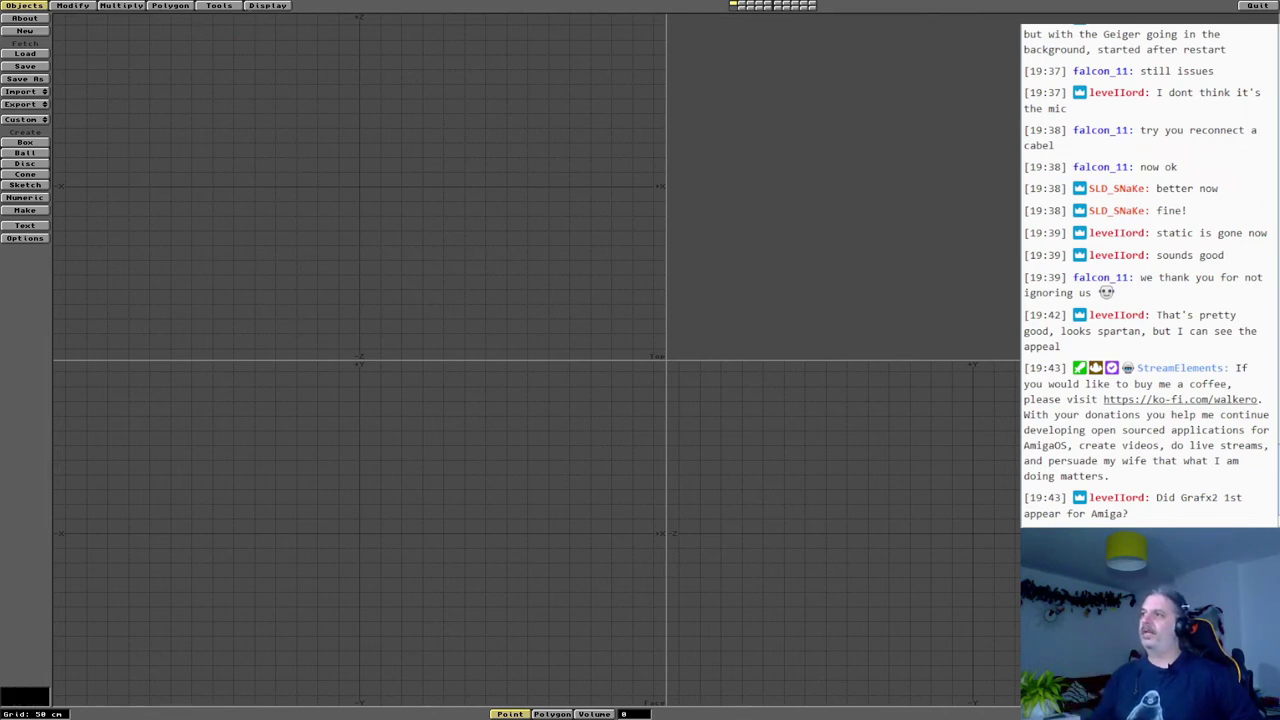
{"action": "left_click", "coordinate": [267, 5]}
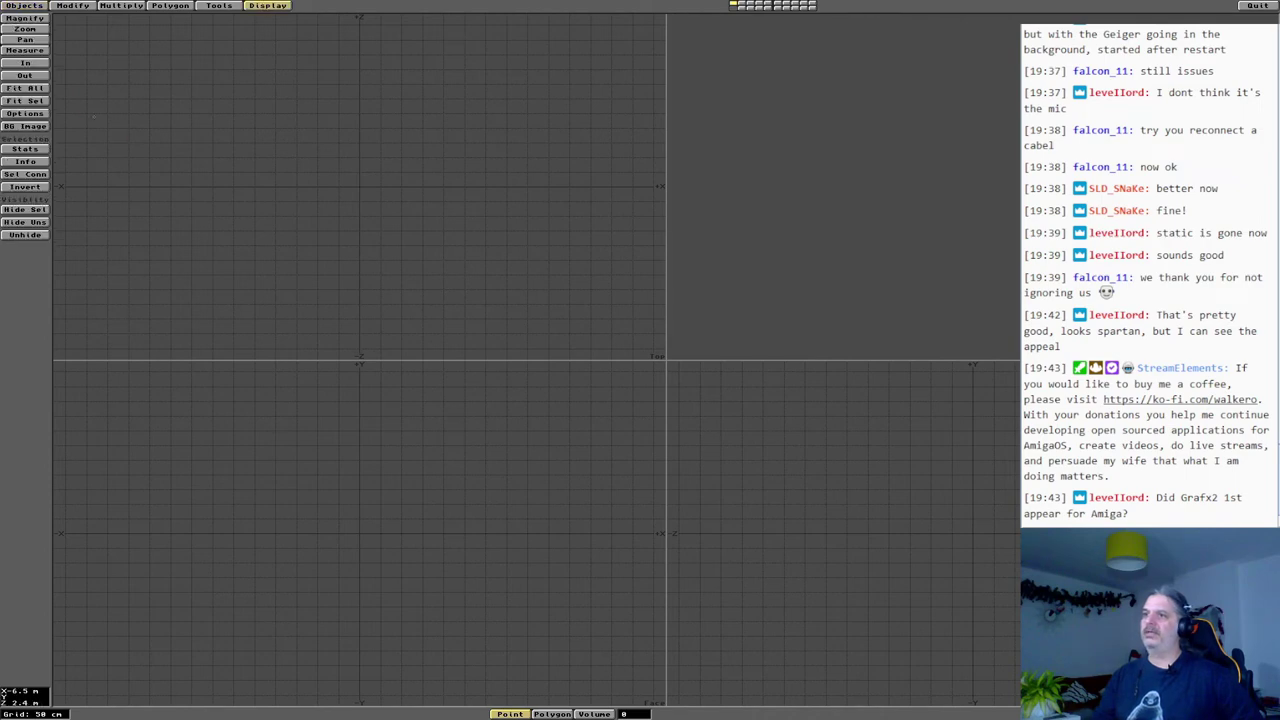
{"action": "left_click", "coordinate": [25, 113]}
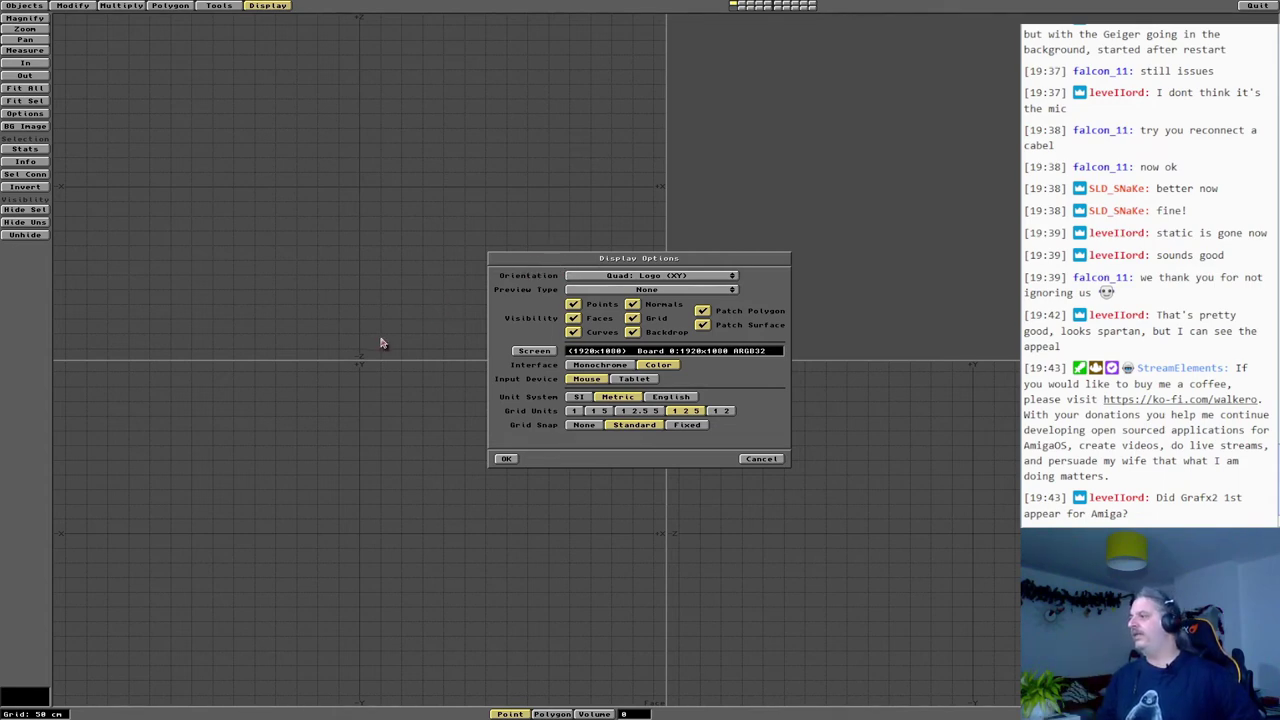
{"action": "left_click", "coordinate": [600, 289]}
{"action": "left_click", "coordinate": [595, 310]}
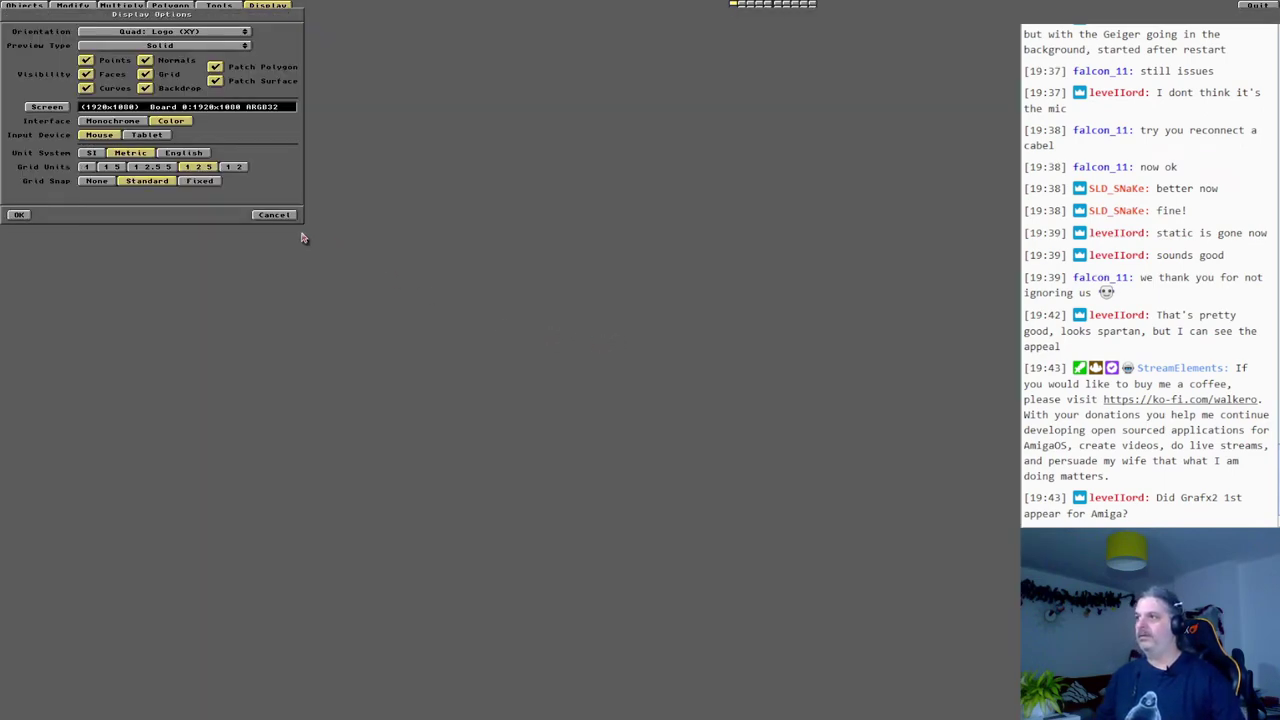
{"action": "left_click", "coordinate": [287, 216]}
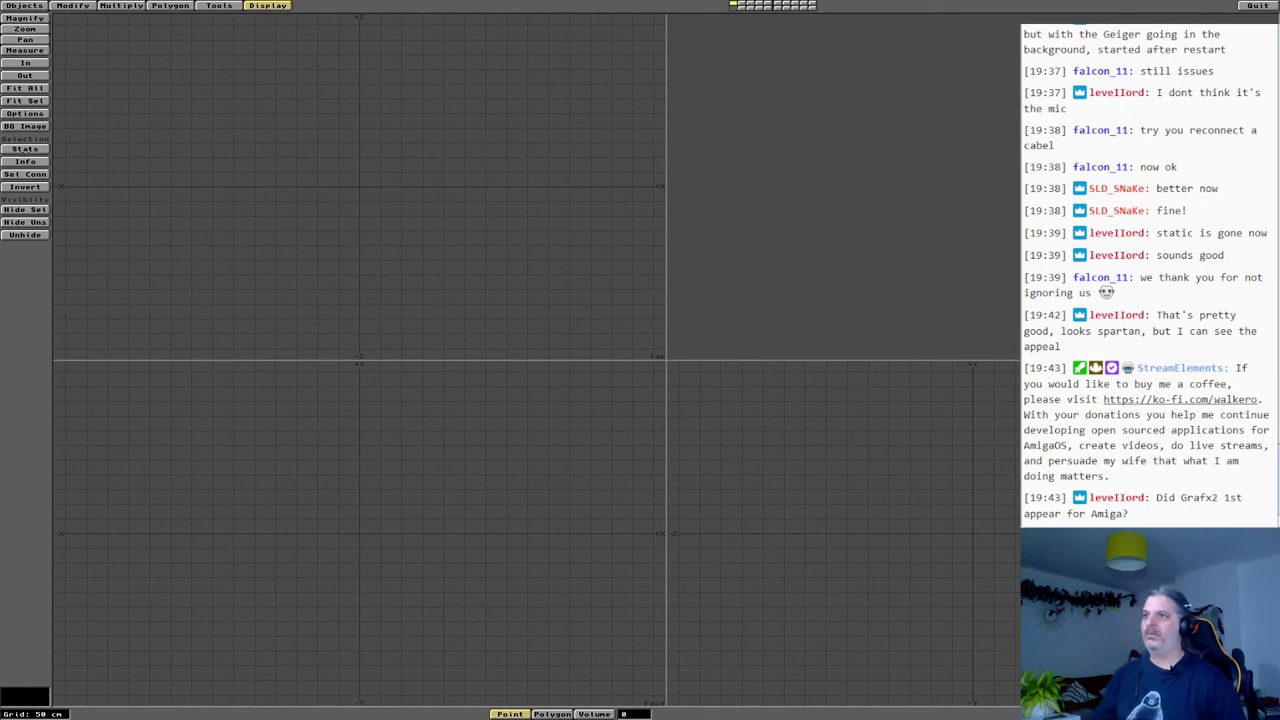
Set the preview type to Solid in Modeler's display options, check the Workbench screen and return, and apply the options.
{"action": "left_click", "coordinate": [25, 113]}
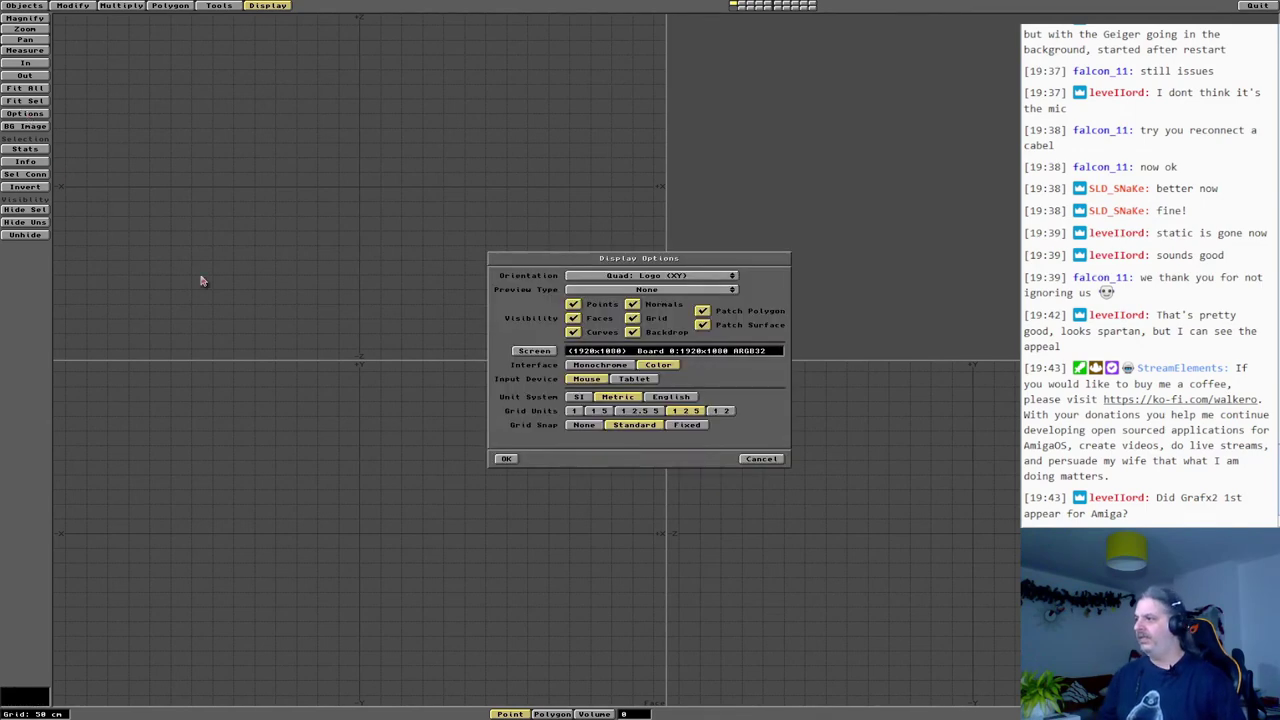
{"action": "left_click", "coordinate": [567, 366]}
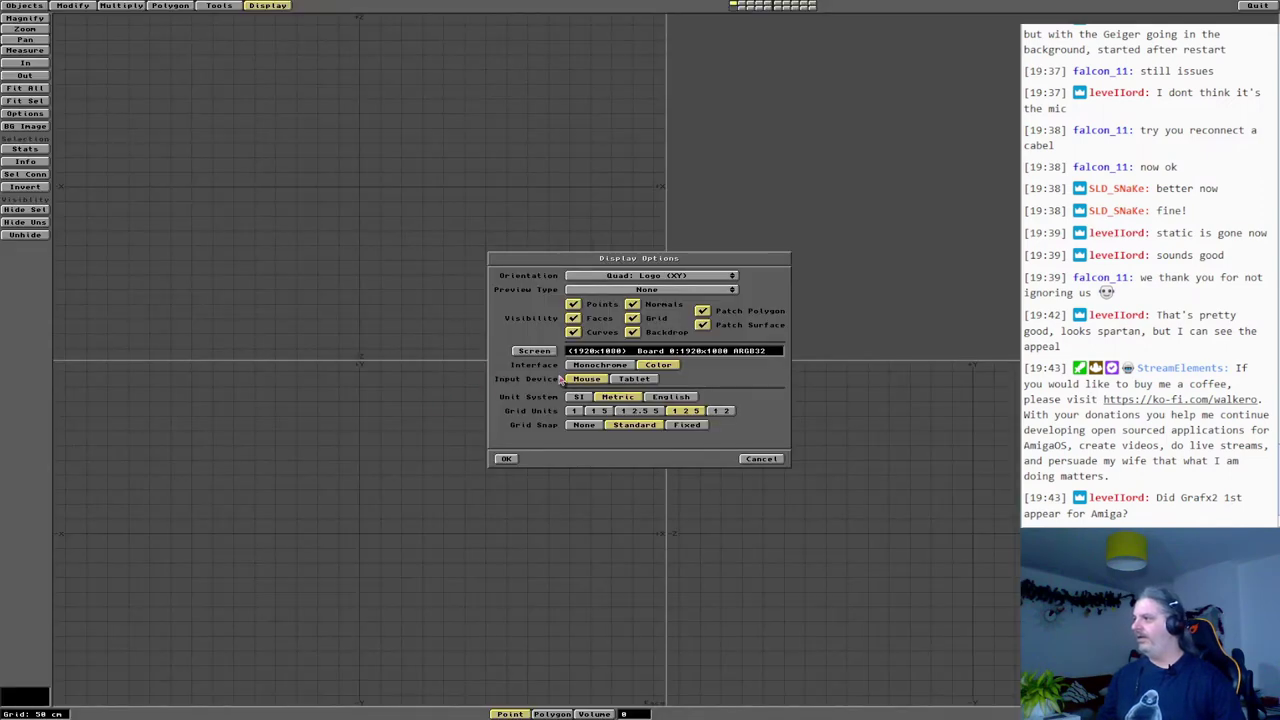
{"action": "left_click_drag", "start_coordinate": [618, 289], "coordinate": [617, 311]}
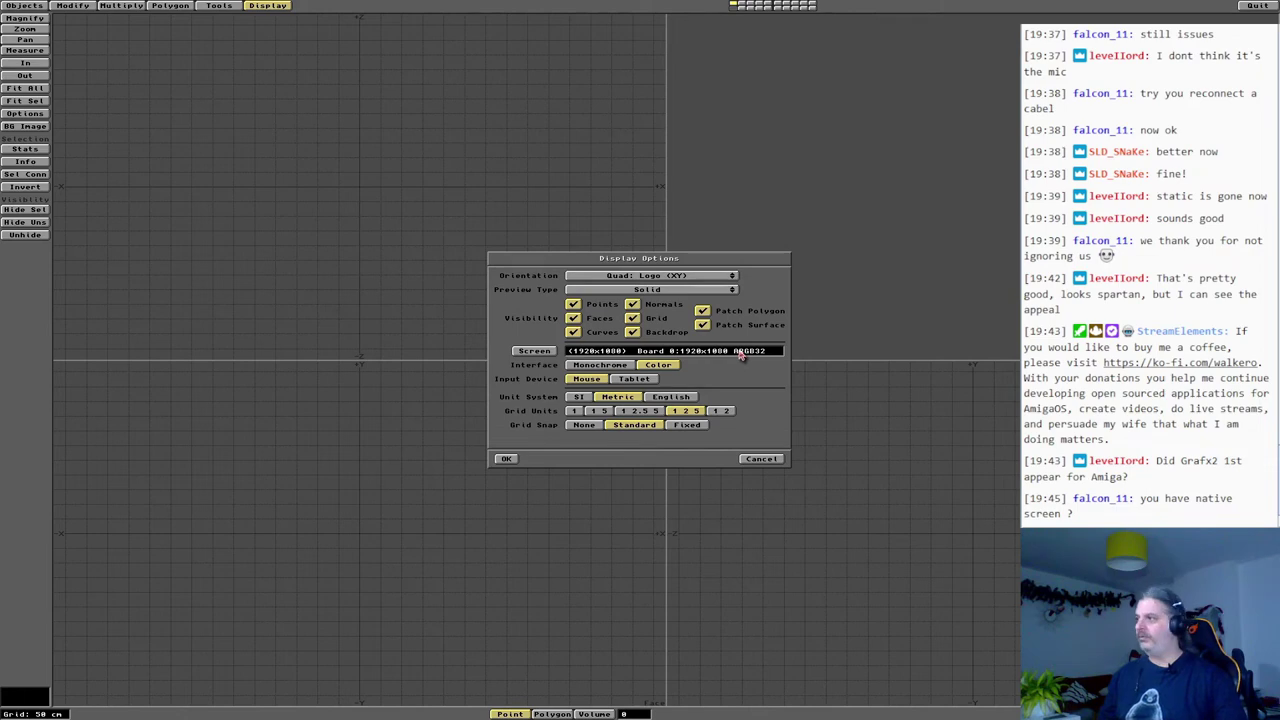
{"action": "key", "text": "super+m"}
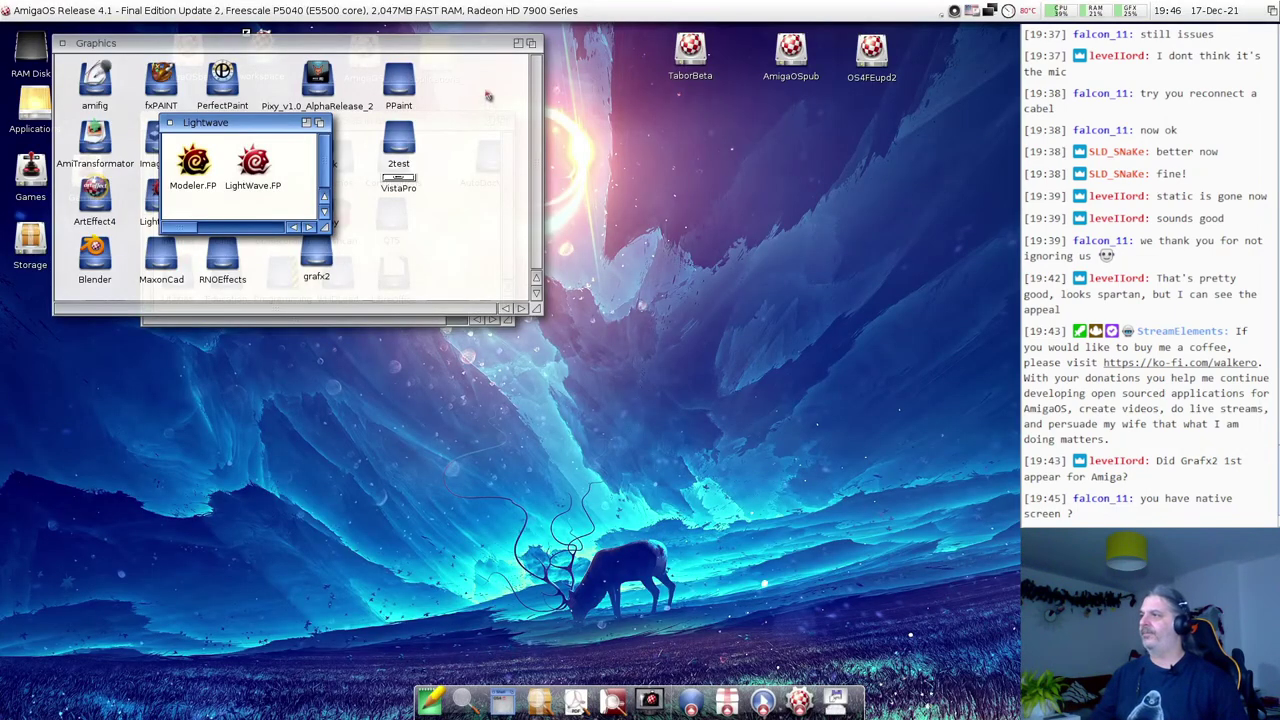
{"action": "mouse_move", "coordinate": [446, 11]}
{"action": "left_mouse_down"}
{"action": "mouse_move", "coordinate": [447, 500]}
{"action": "mouse_move", "coordinate": [425, 8]}
{"action": "left_mouse_up"}
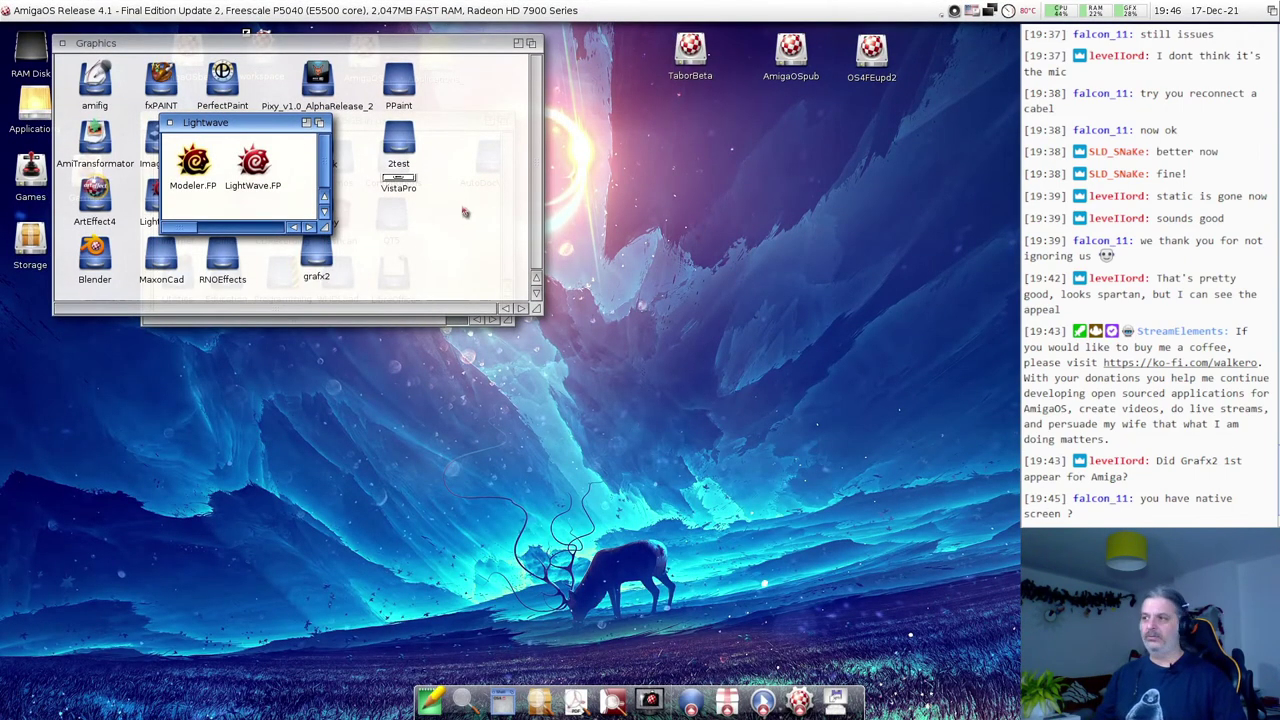
{"action": "key", "text": "super+m"}
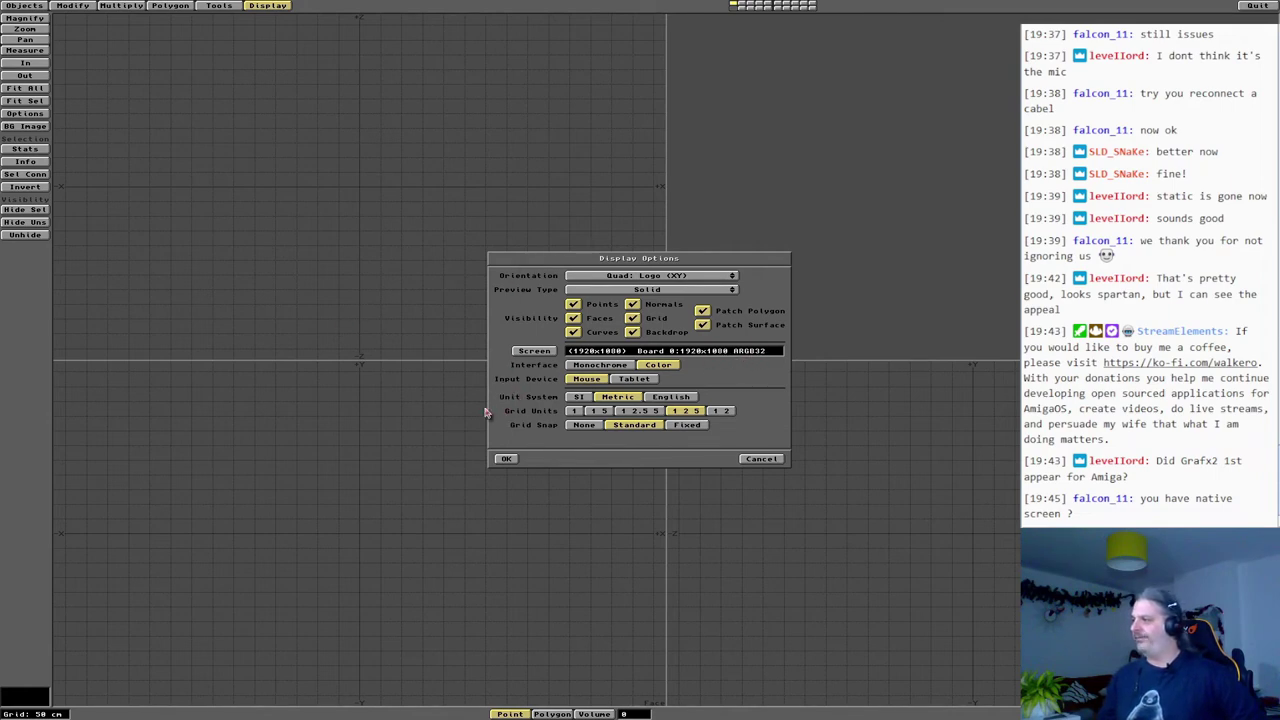
{"action": "left_click", "coordinate": [507, 460]}
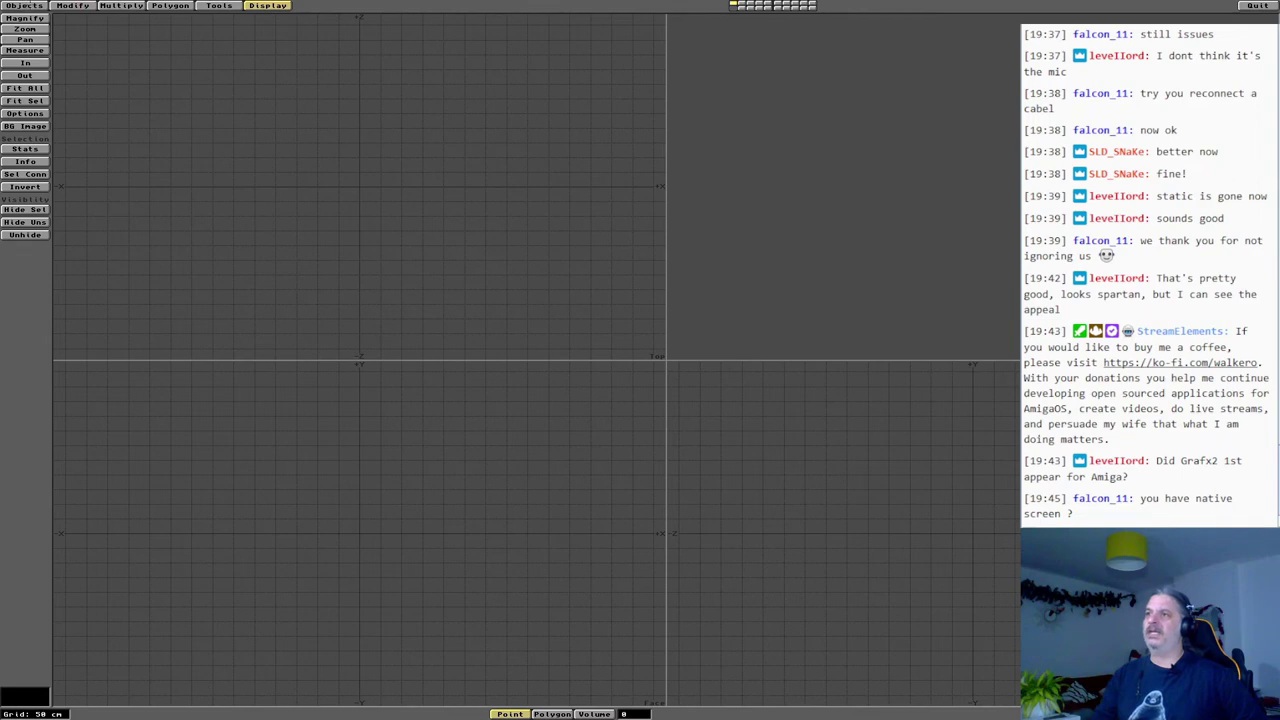
Create a box around the origin with its footprint drawn in the top view and height in the front view, and rotate the preview.
{"action": "left_click", "coordinate": [24, 5]}
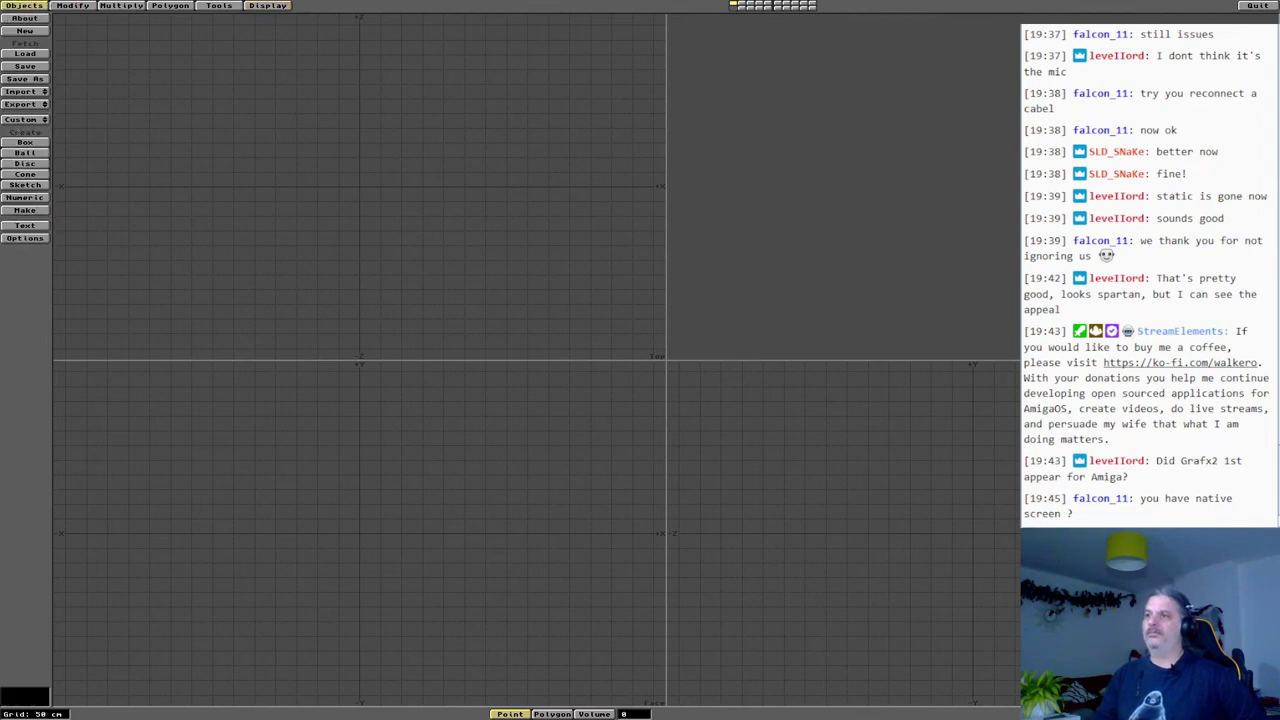
{"action": "left_click", "coordinate": [24, 142]}
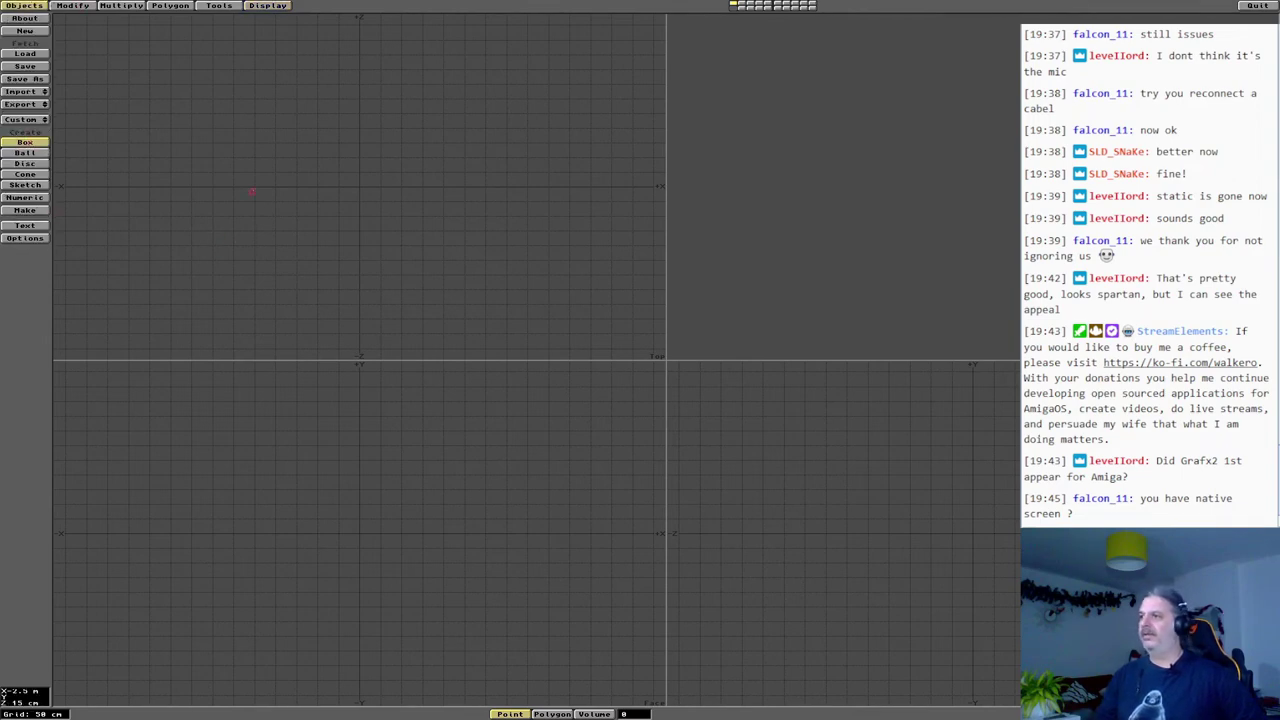
{"action": "left_click_drag", "start_coordinate": [237, 108], "coordinate": [484, 279]}
{"action": "left_click_drag", "start_coordinate": [356, 530], "coordinate": [356, 406]}
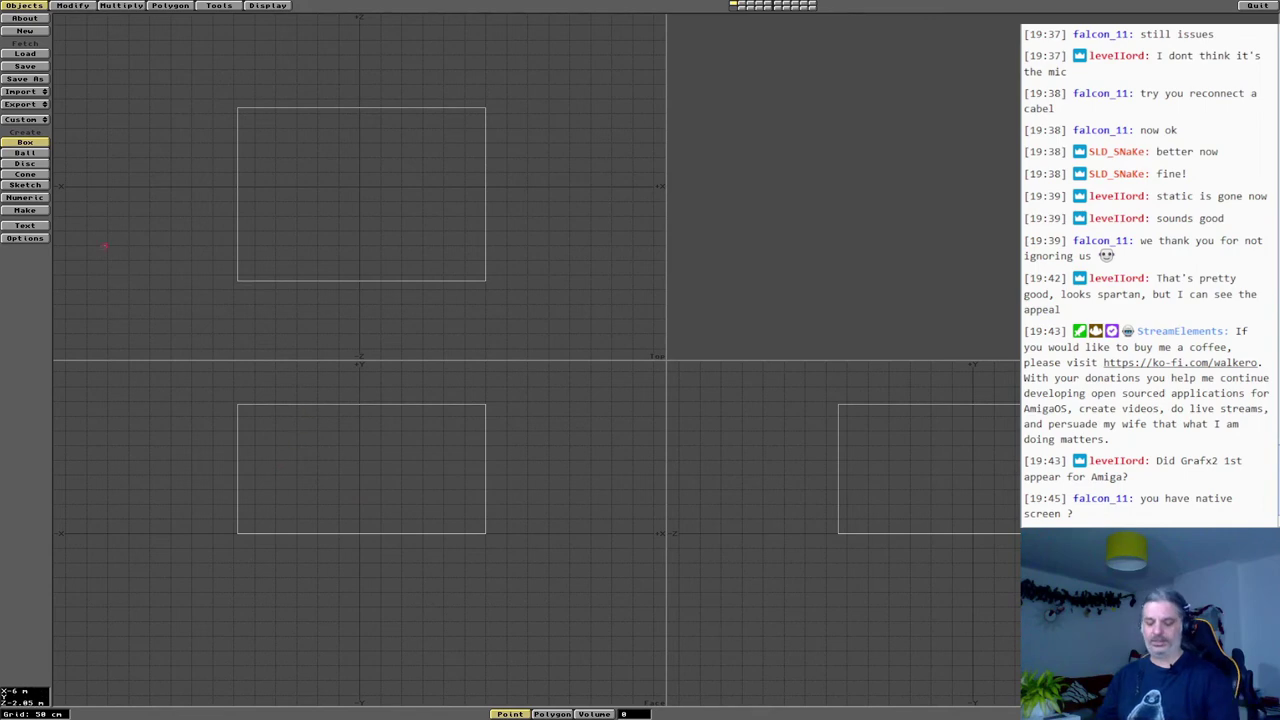
{"action": "left_click", "coordinate": [118, 255]}
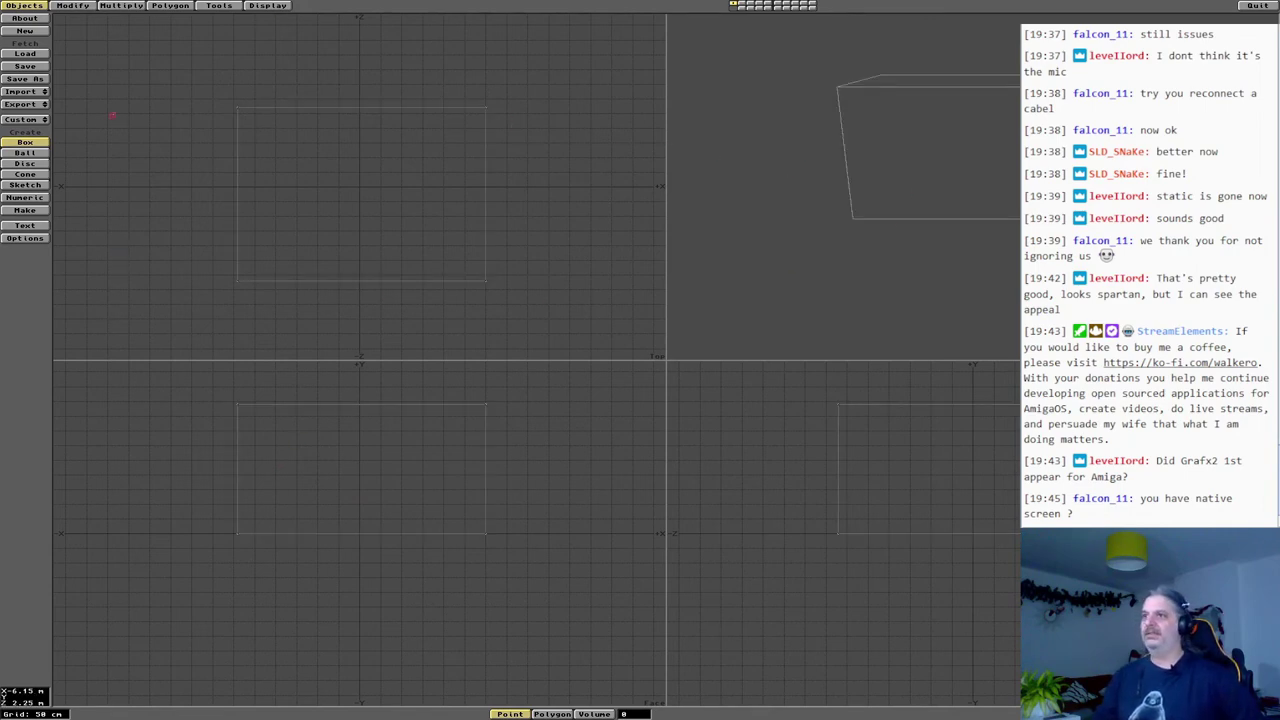
{"action": "key", "text": "Return"}
{"action": "left_click_drag", "start_coordinate": [770, 194], "coordinate": [855, 189]}
Create a ball in the top and front views, positioned so that it overlaps the box's negative-X side.
{"action": "left_click", "coordinate": [25, 152]}
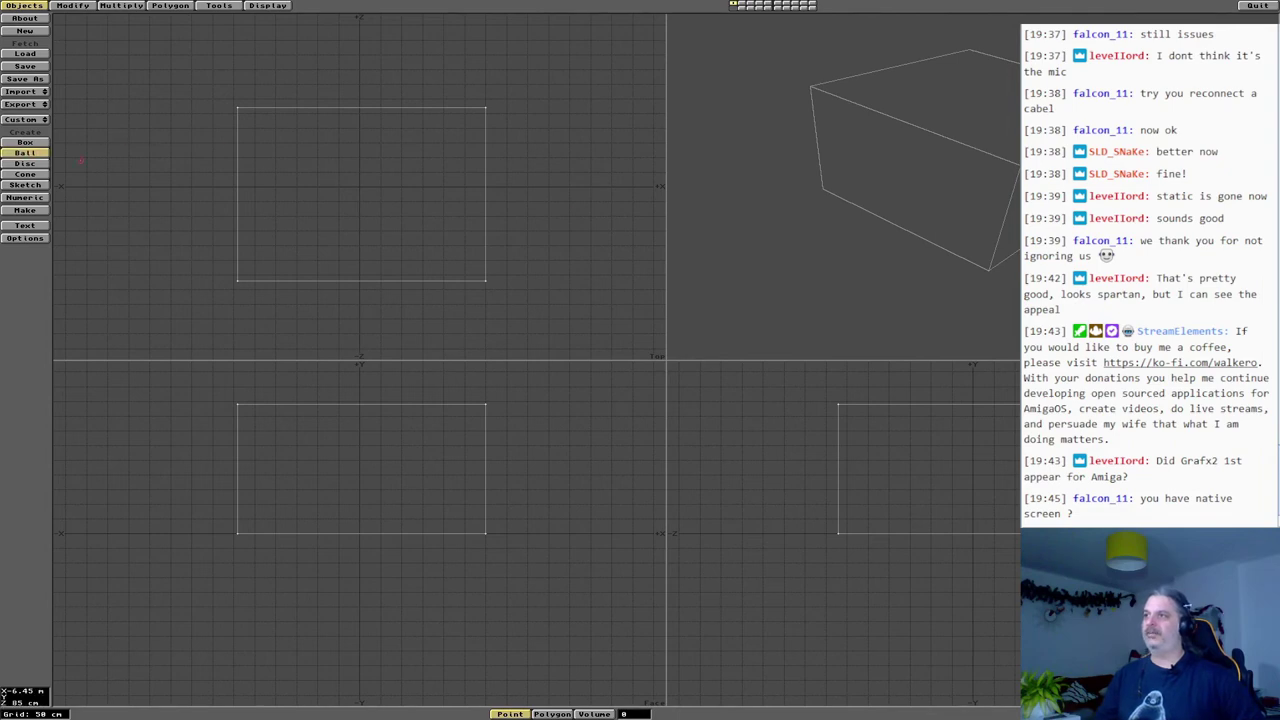
{"action": "left_click_drag", "start_coordinate": [120, 114], "coordinate": [214, 236]}
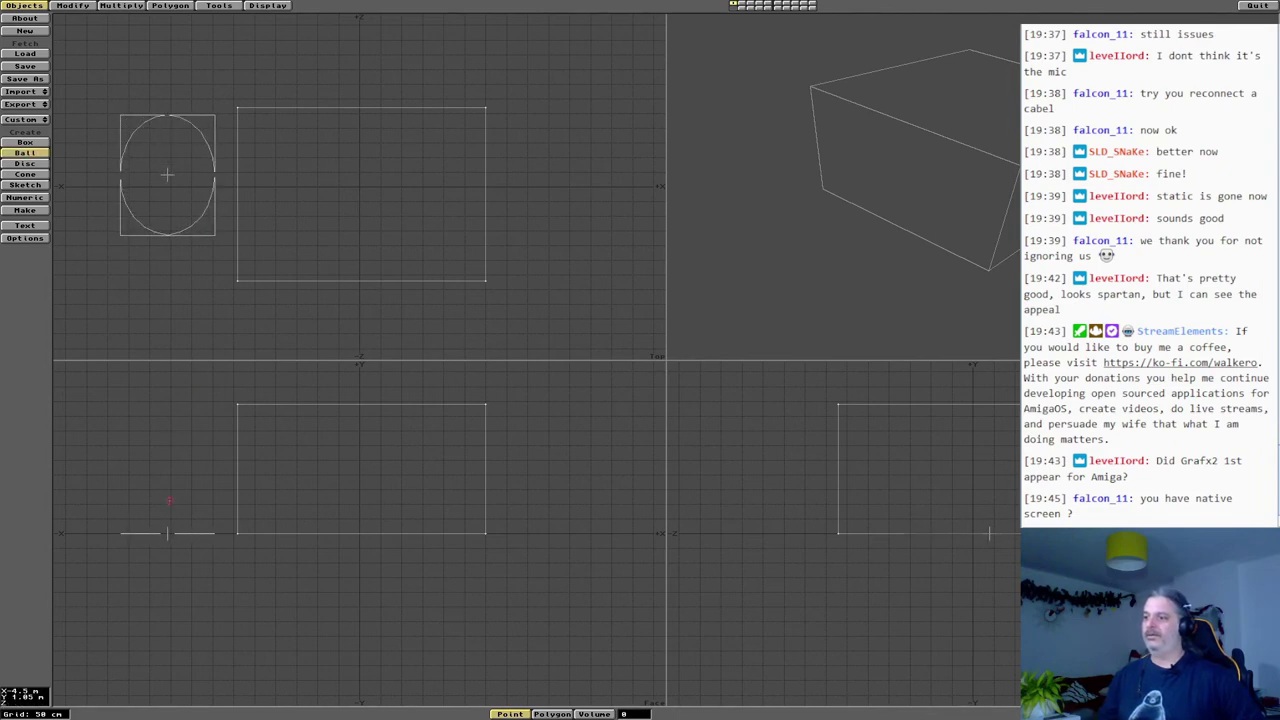
{"action": "left_click_drag", "start_coordinate": [169, 500], "coordinate": [245, 532]}
{"action": "left_click_drag", "start_coordinate": [249, 205], "coordinate": [186, 177]}
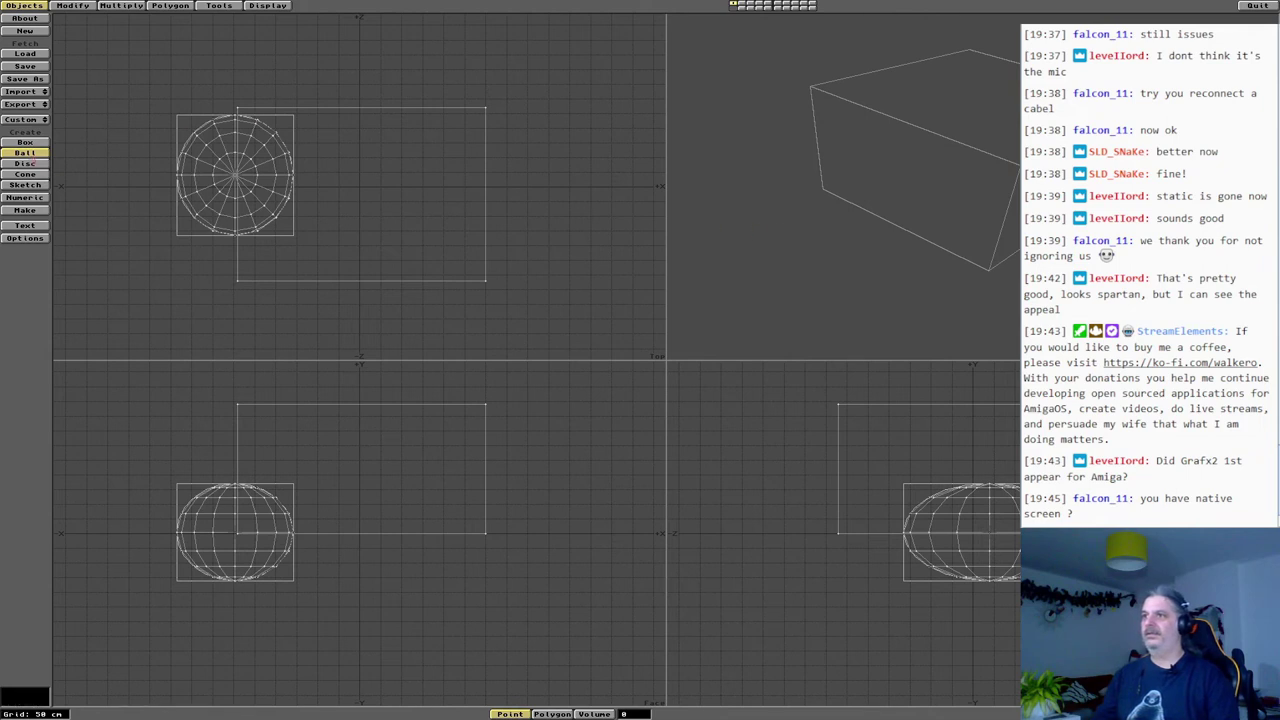
Finish the ball and rotate the preview to show it together with the box from different angles.
{"action": "left_click", "coordinate": [31, 155]}
{"action": "left_click_drag", "start_coordinate": [716, 212], "coordinate": [859, 123]}
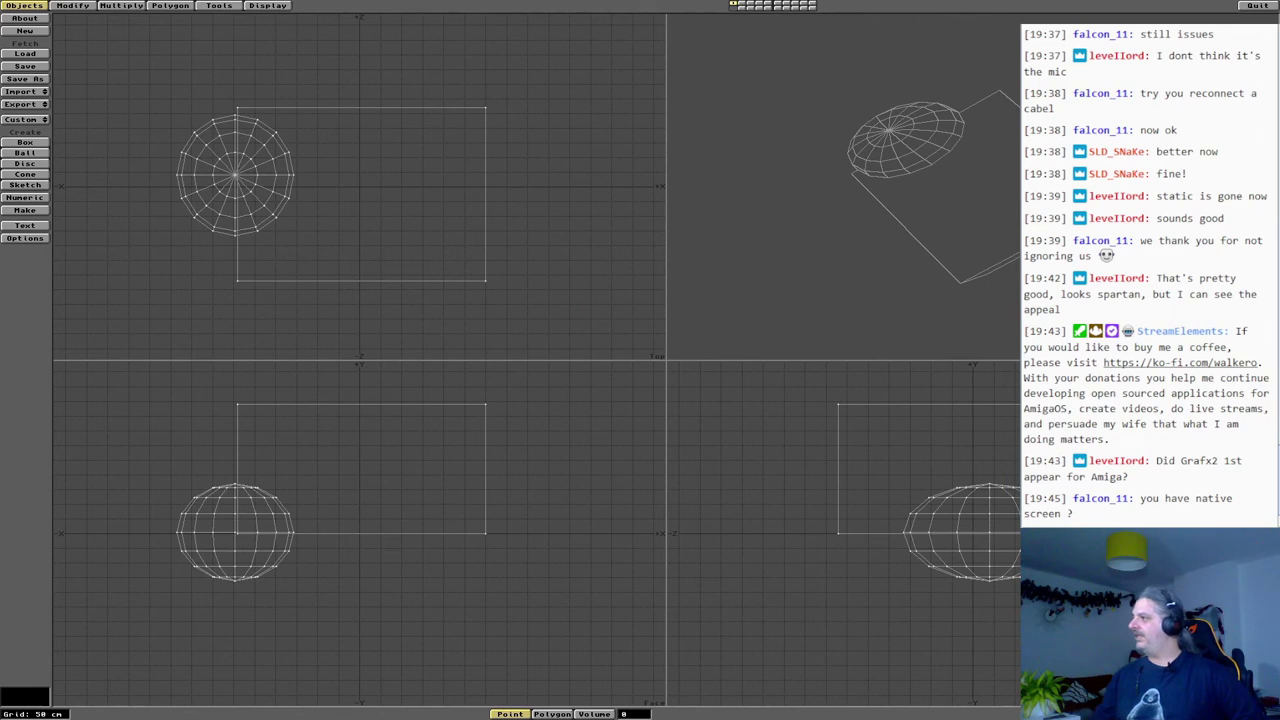
{"action": "mouse_move", "coordinate": [790, 250]}
{"action": "left_mouse_down"}
{"action": "mouse_move", "coordinate": [837, 258]}
{"action": "mouse_move", "coordinate": [797, 276]}
{"action": "mouse_move", "coordinate": [806, 331]}
{"action": "mouse_move", "coordinate": [775, 195]}
{"action": "mouse_move", "coordinate": [818, 198]}
{"action": "left_mouse_up"}
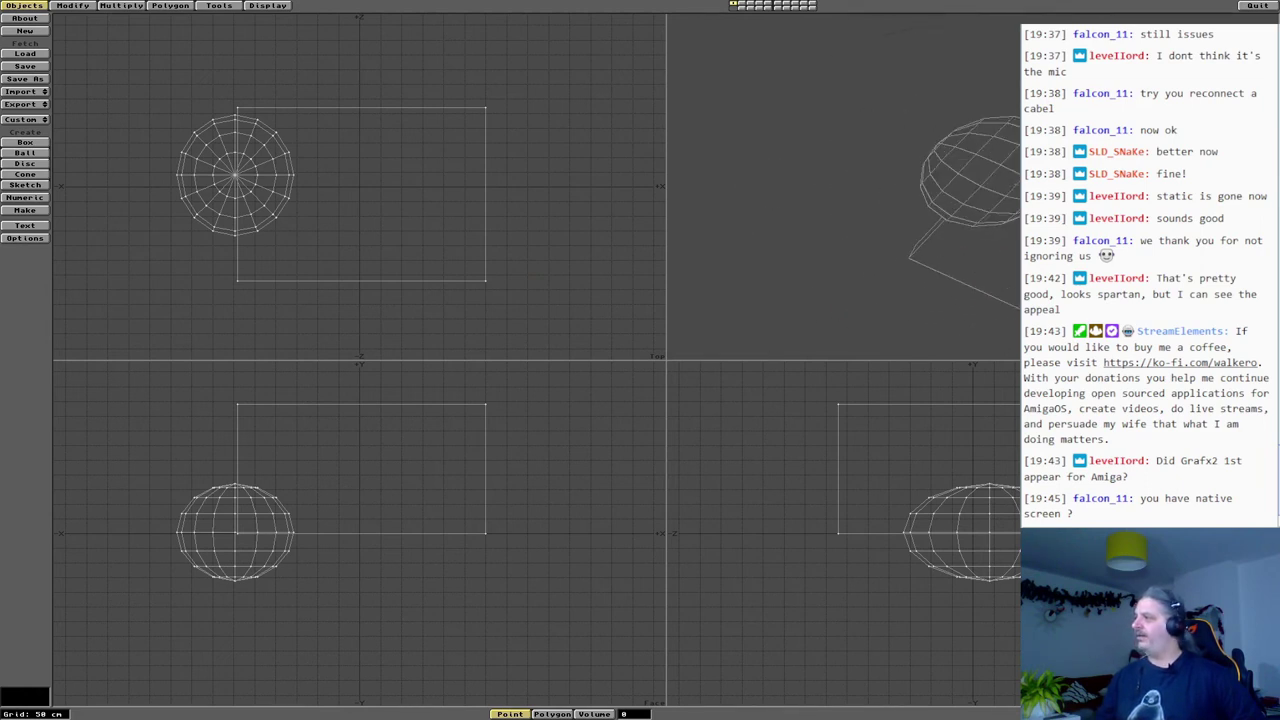
{"action": "left_click_drag", "start_coordinate": [970, 298], "coordinate": [954, 270]}
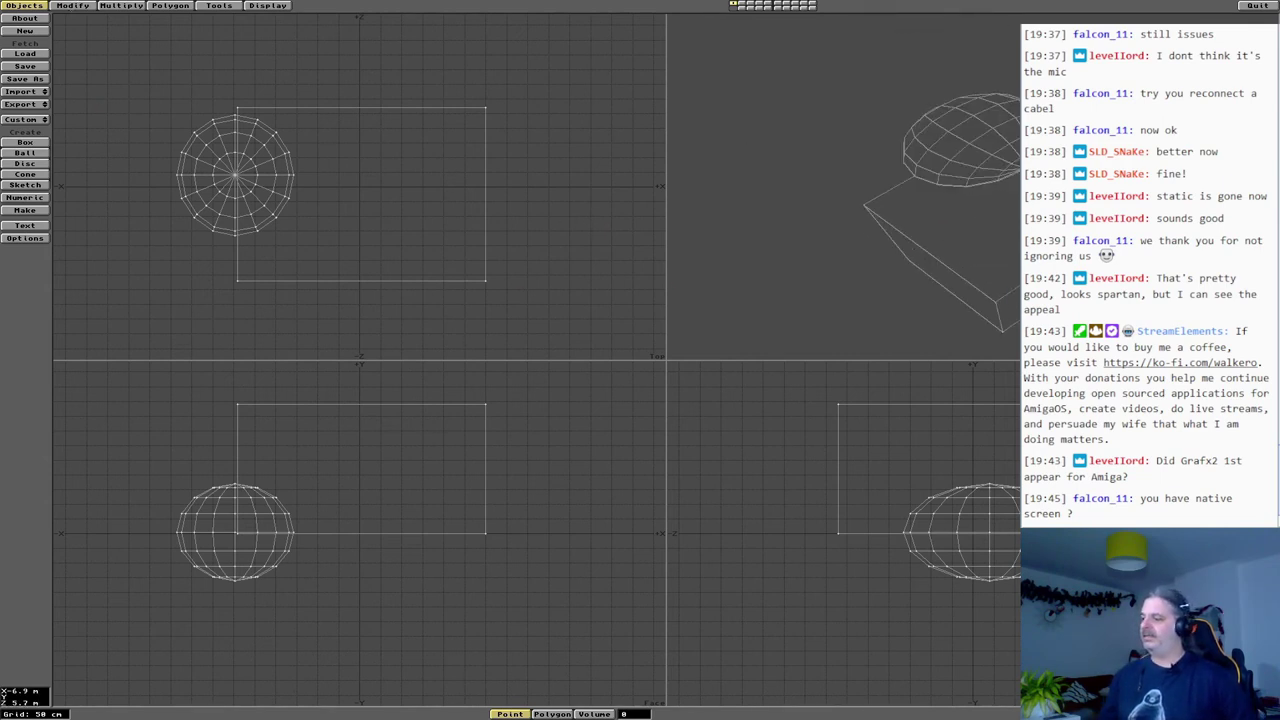
Switch to polygon selection and select the polygons of the ball's negative-X half in the front view.
{"action": "left_click", "coordinate": [552, 713]}
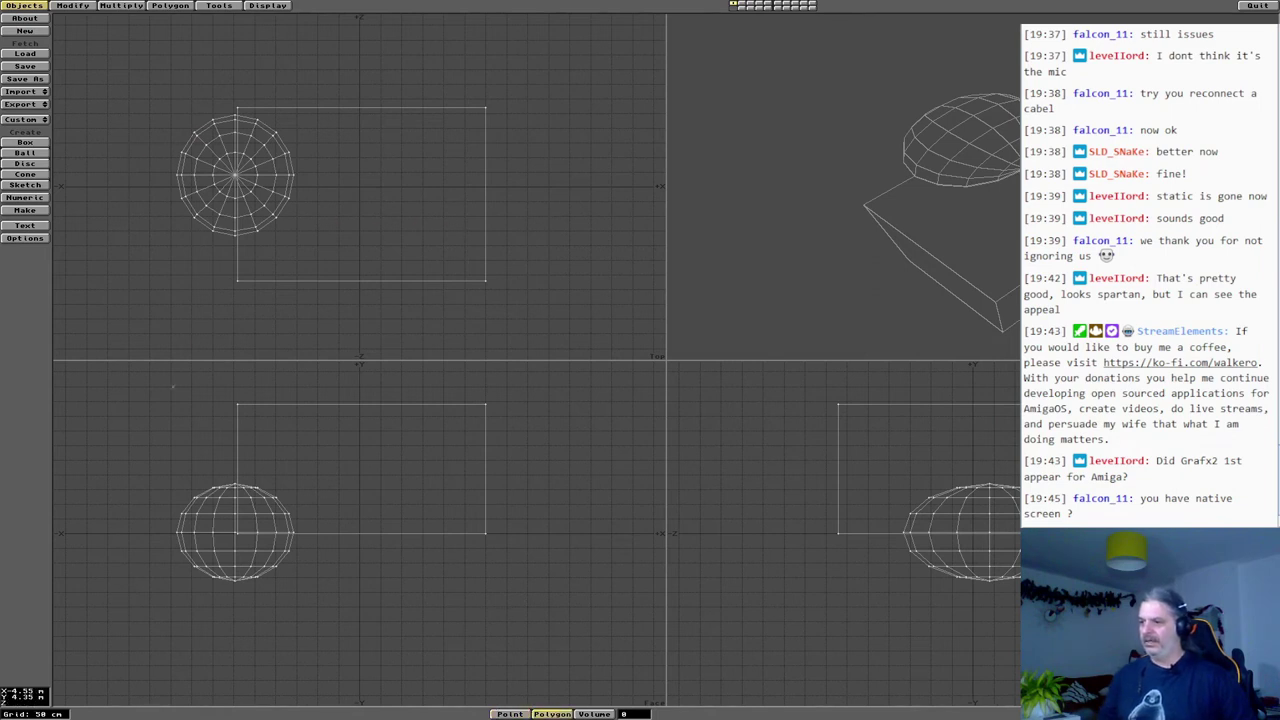
{"action": "mouse_move", "coordinate": [168, 543]}
{"action": "left_mouse_down"}
{"action": "mouse_move", "coordinate": [222, 582]}
{"action": "mouse_move", "coordinate": [190, 568]}
{"action": "mouse_move", "coordinate": [205, 520]}
{"action": "mouse_move", "coordinate": [188, 502]}
{"action": "mouse_move", "coordinate": [170, 522]}
{"action": "left_mouse_up"}
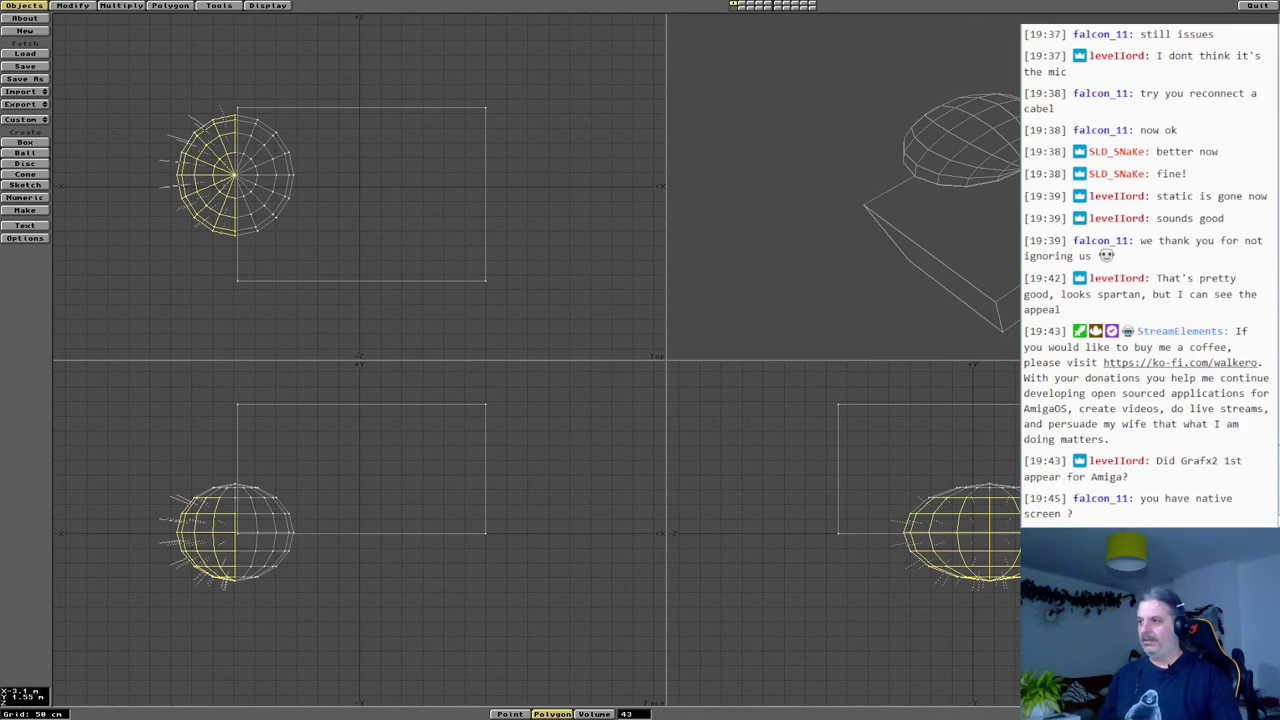
{"action": "left_click_drag", "start_coordinate": [232, 484], "coordinate": [198, 488]}
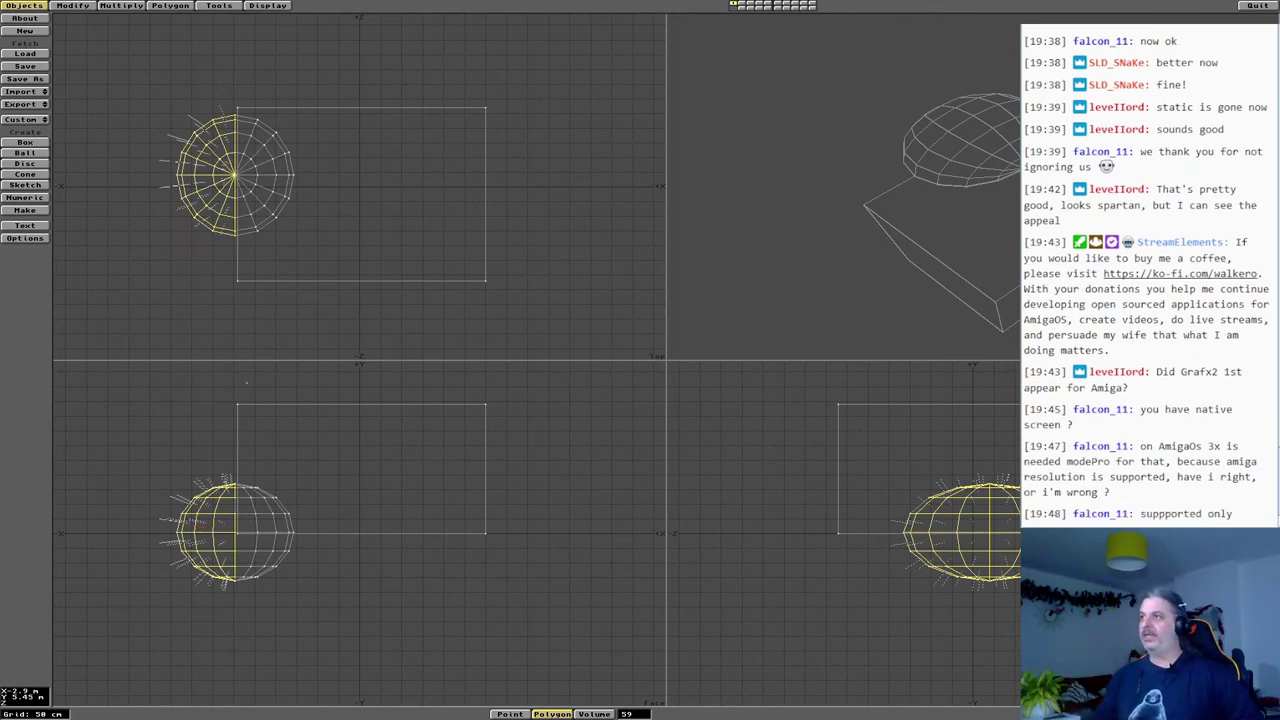
Look through the available screen modes in Modeler's display options and close the options with the current mode kept.
{"action": "left_click", "coordinate": [267, 5]}
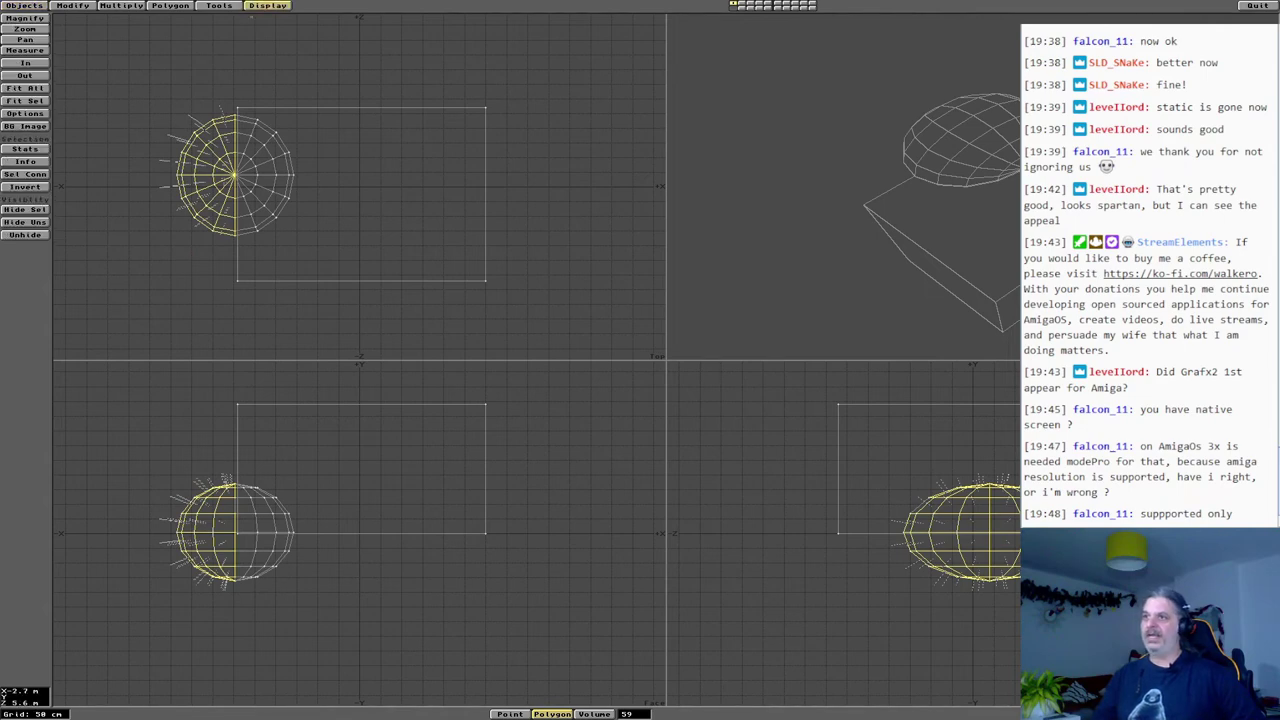
{"action": "left_click", "coordinate": [25, 113]}
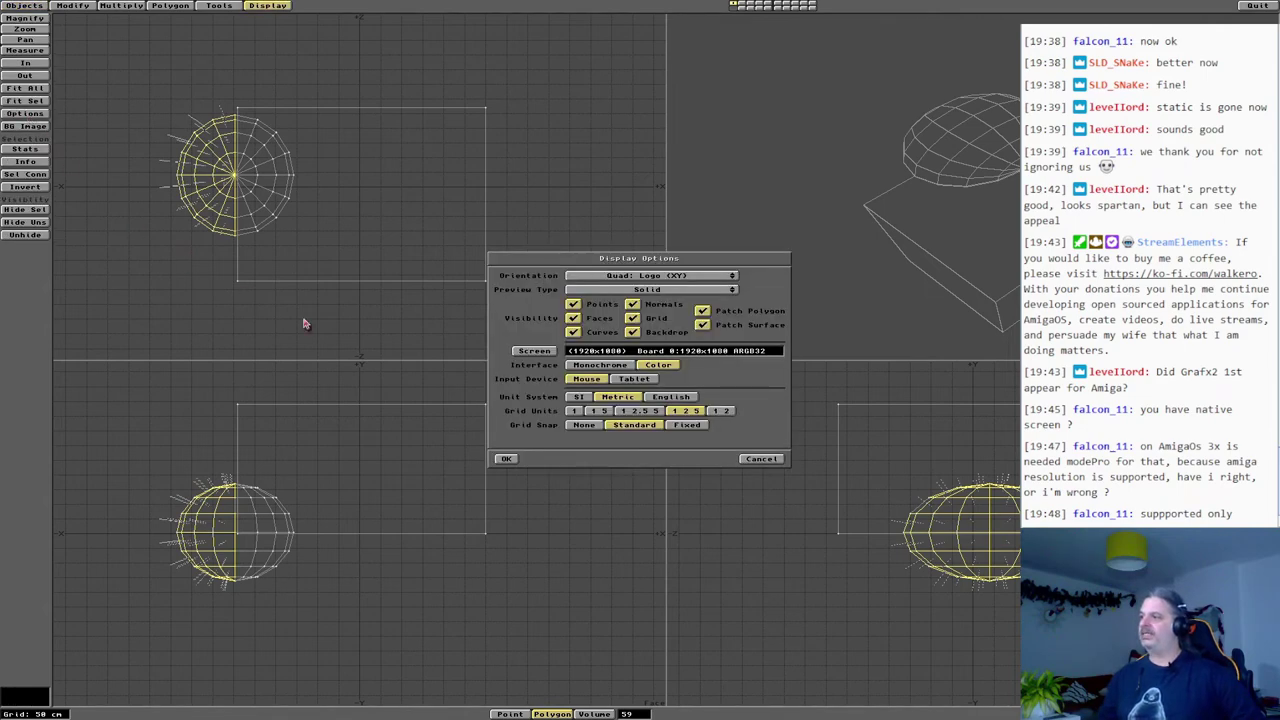
{"action": "left_click", "coordinate": [548, 356]}
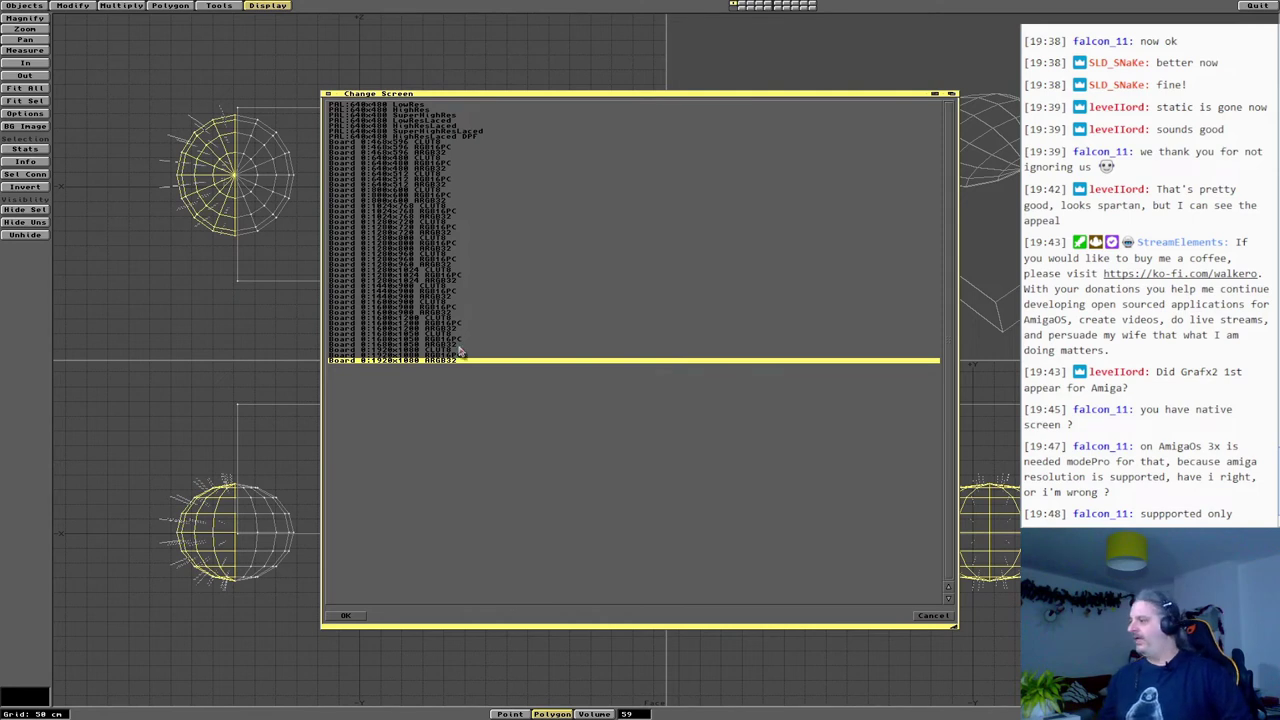
{"action": "left_click", "coordinate": [942, 616]}
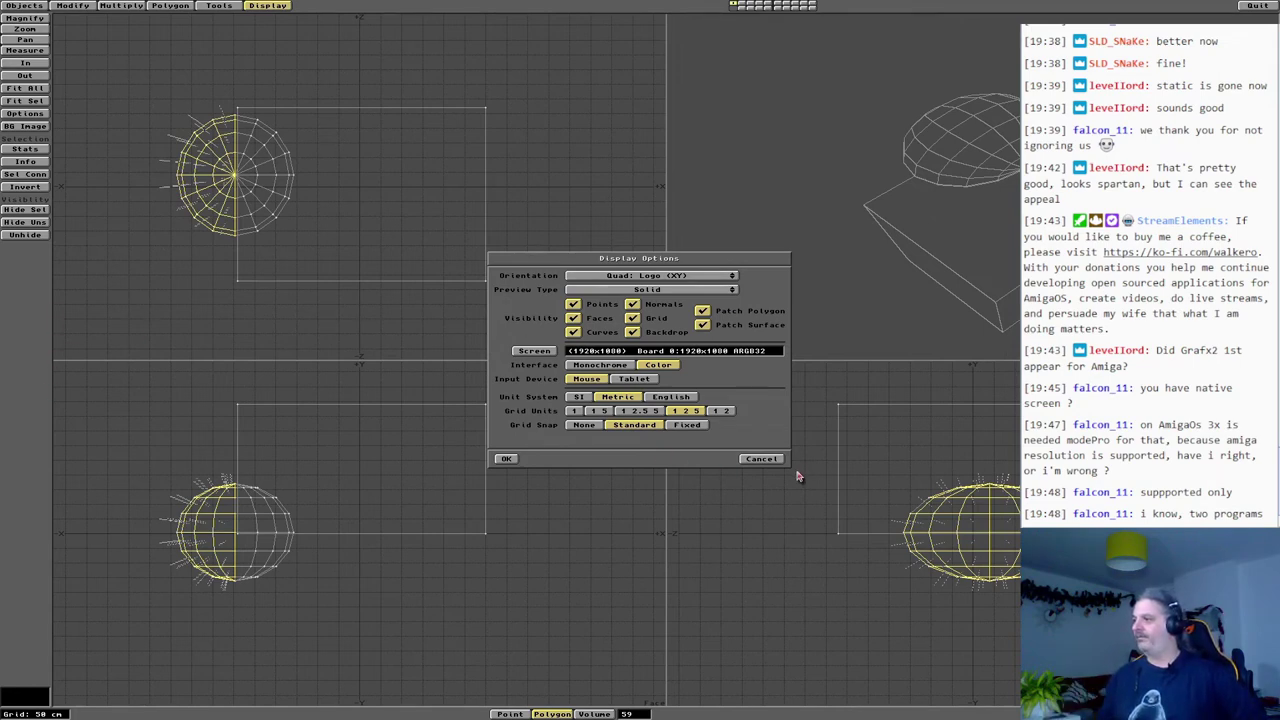
{"action": "left_click", "coordinate": [507, 459]}
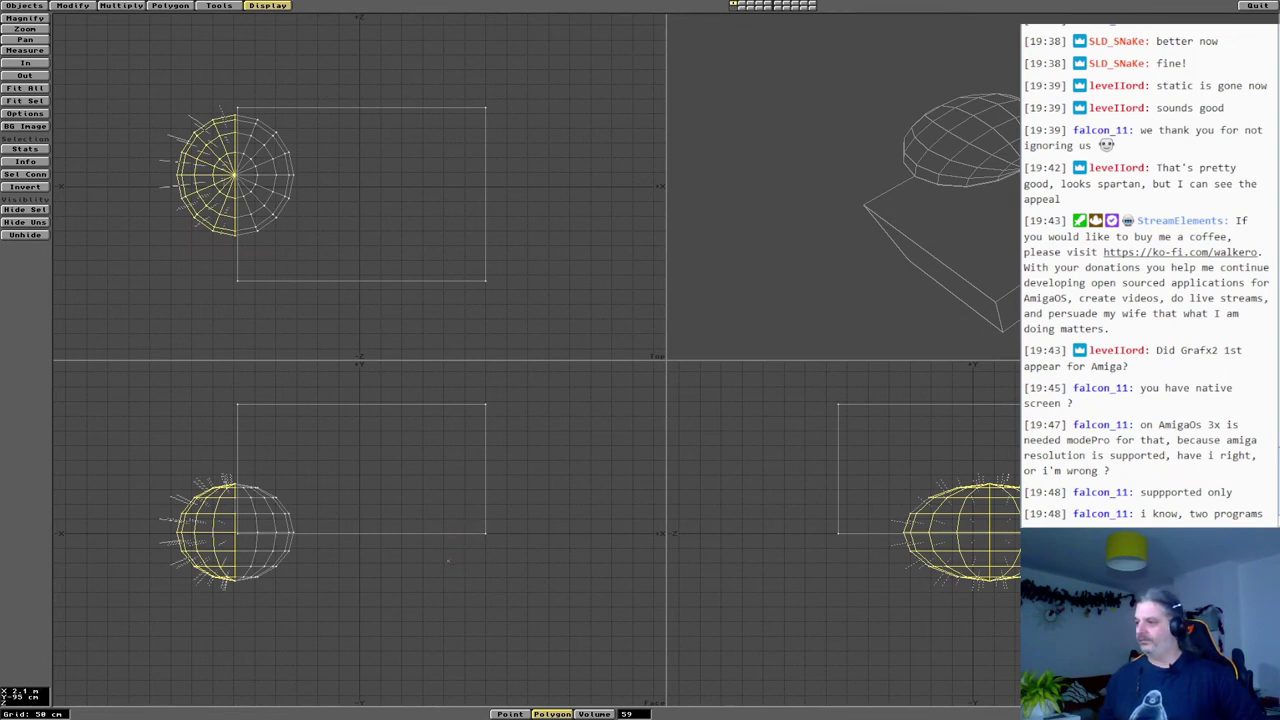
Replace the polygon selection with the ball's lowest polygons, picked in the front view, and rotate the preview.
{"action": "left_click", "coordinate": [447, 561]}
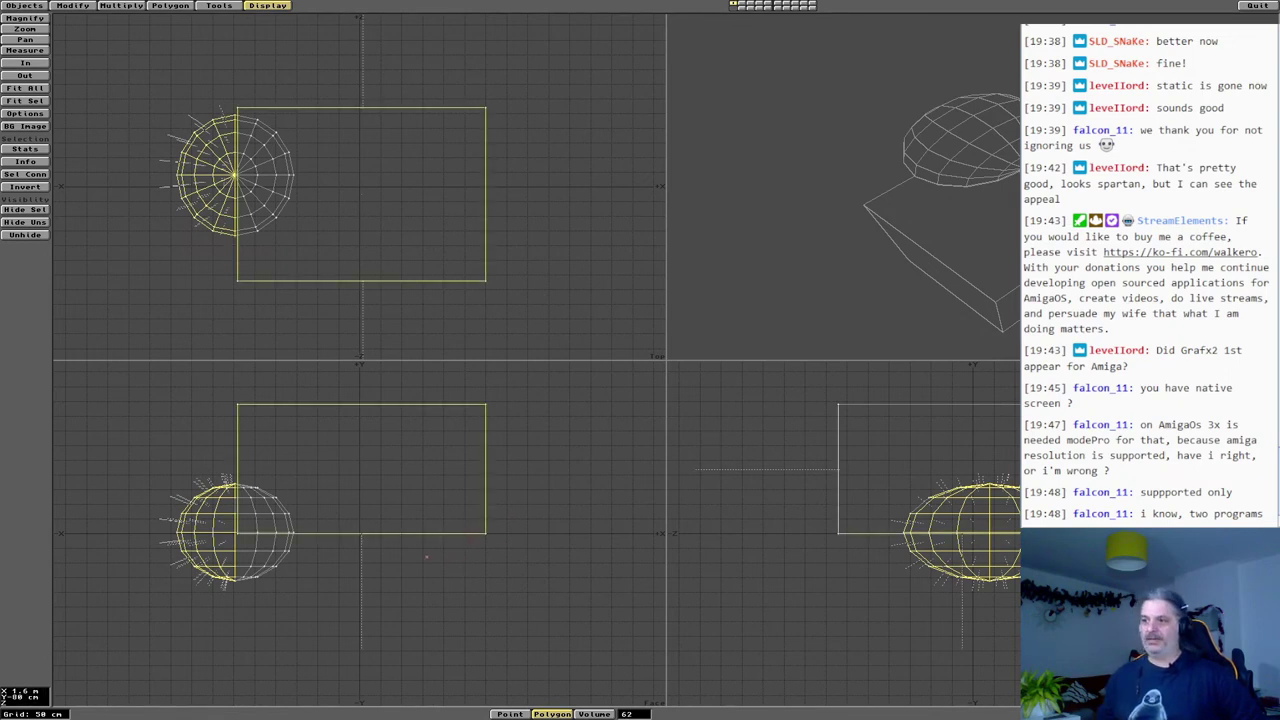
{"action": "left_click", "coordinate": [20, 445]}
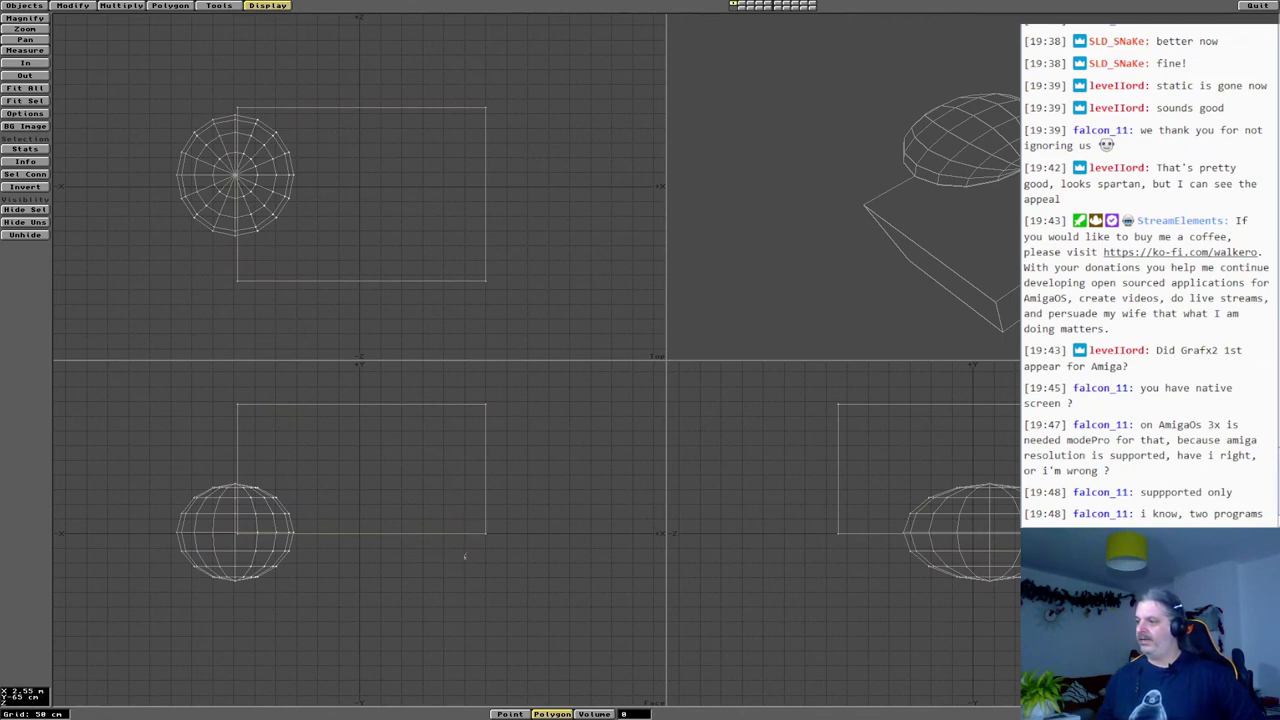
{"action": "mouse_move", "coordinate": [460, 562]}
{"action": "left_mouse_down"}
{"action": "mouse_move", "coordinate": [448, 499]}
{"action": "mouse_move", "coordinate": [517, 504]}
{"action": "mouse_move", "coordinate": [503, 567]}
{"action": "mouse_move", "coordinate": [549, 563]}
{"action": "mouse_move", "coordinate": [514, 465]}
{"action": "mouse_move", "coordinate": [458, 392]}
{"action": "mouse_move", "coordinate": [597, 508]}
{"action": "mouse_move", "coordinate": [498, 587]}
{"action": "mouse_move", "coordinate": [475, 568]}
{"action": "left_mouse_up"}
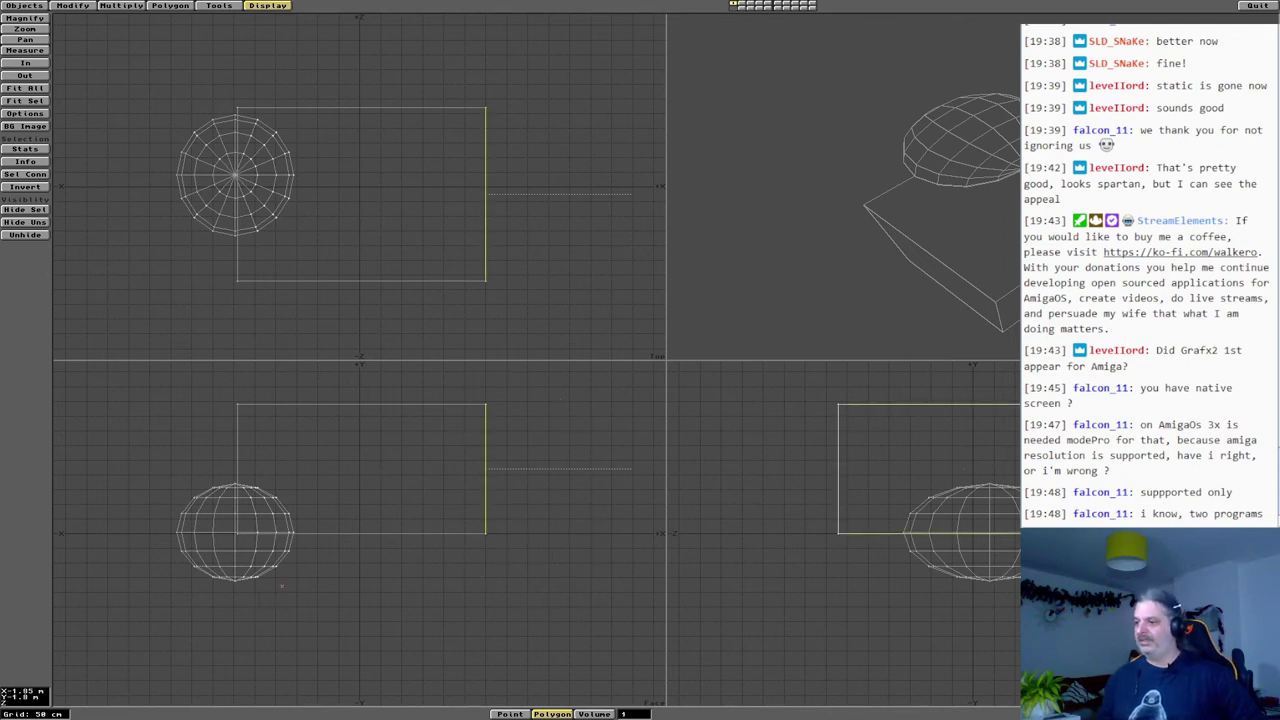
{"action": "mouse_move", "coordinate": [286, 598]}
{"action": "left_mouse_down"}
{"action": "mouse_move", "coordinate": [254, 563]}
{"action": "mouse_move", "coordinate": [232, 606]}
{"action": "mouse_move", "coordinate": [250, 598]}
{"action": "left_mouse_up"}
{"action": "left_click", "coordinate": [148, 463]}
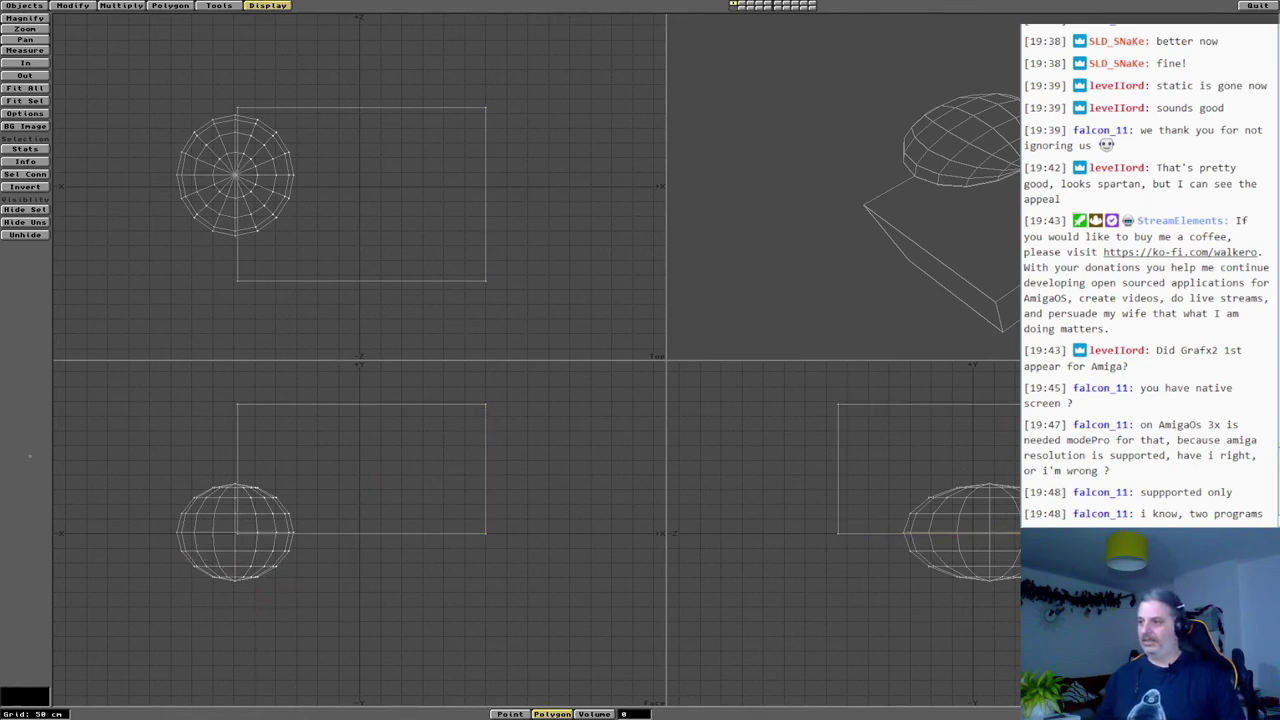
{"action": "mouse_move", "coordinate": [282, 591]}
{"action": "left_mouse_down"}
{"action": "mouse_move", "coordinate": [201, 558]}
{"action": "mouse_move", "coordinate": [240, 592]}
{"action": "left_mouse_up"}
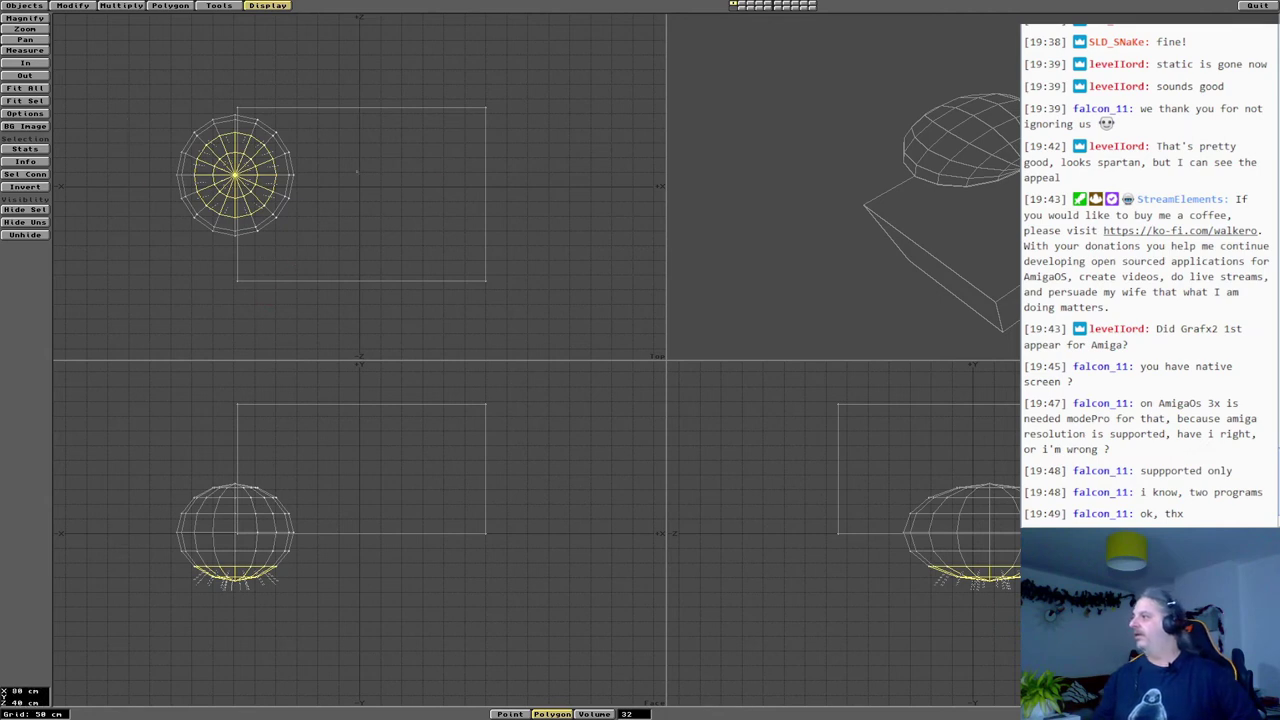
{"action": "left_click_drag", "start_coordinate": [762, 172], "coordinate": [762, 305]}
{"action": "left_click_drag", "start_coordinate": [950, 121], "coordinate": [866, 205]}
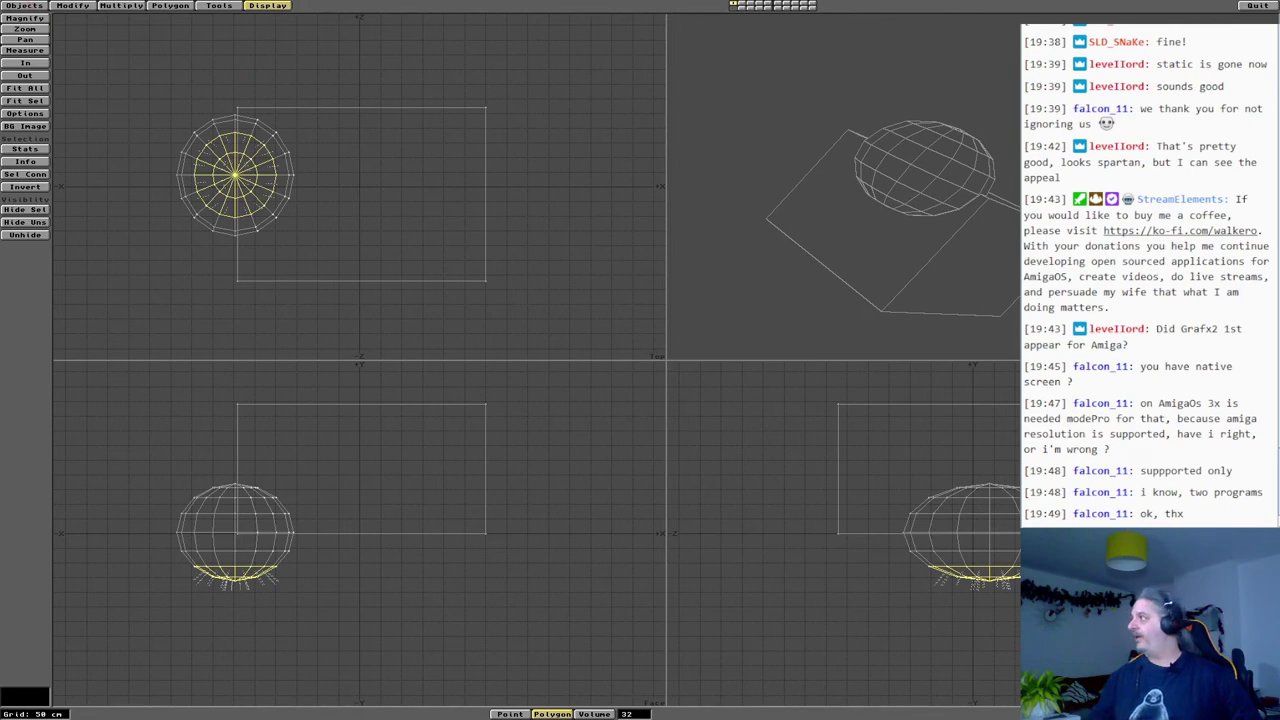
Quit Modeler without saving and launch LightWave.FP from the Lightwave drawer.
{"action": "left_click", "coordinate": [1262, 6]}
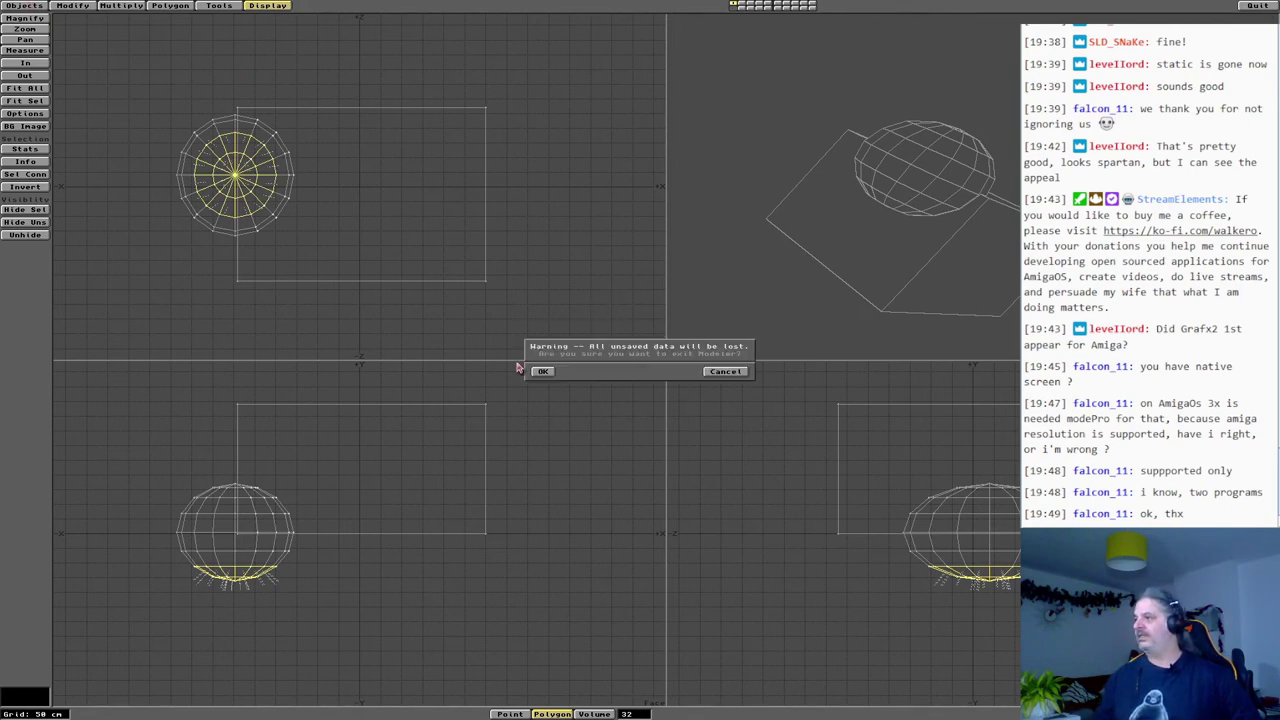
{"action": "left_click", "coordinate": [548, 372]}
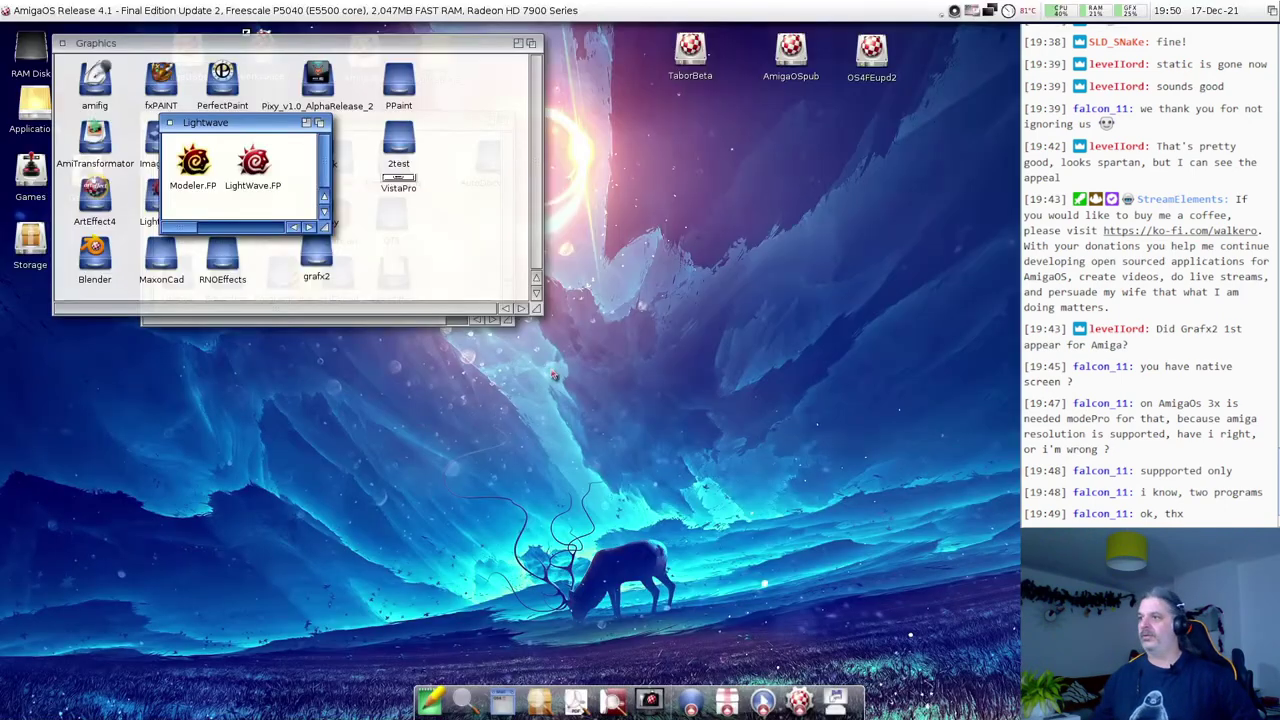
{"action": "left_click", "coordinate": [265, 178]}
{"action": "double_click", "coordinate": [265, 178]}
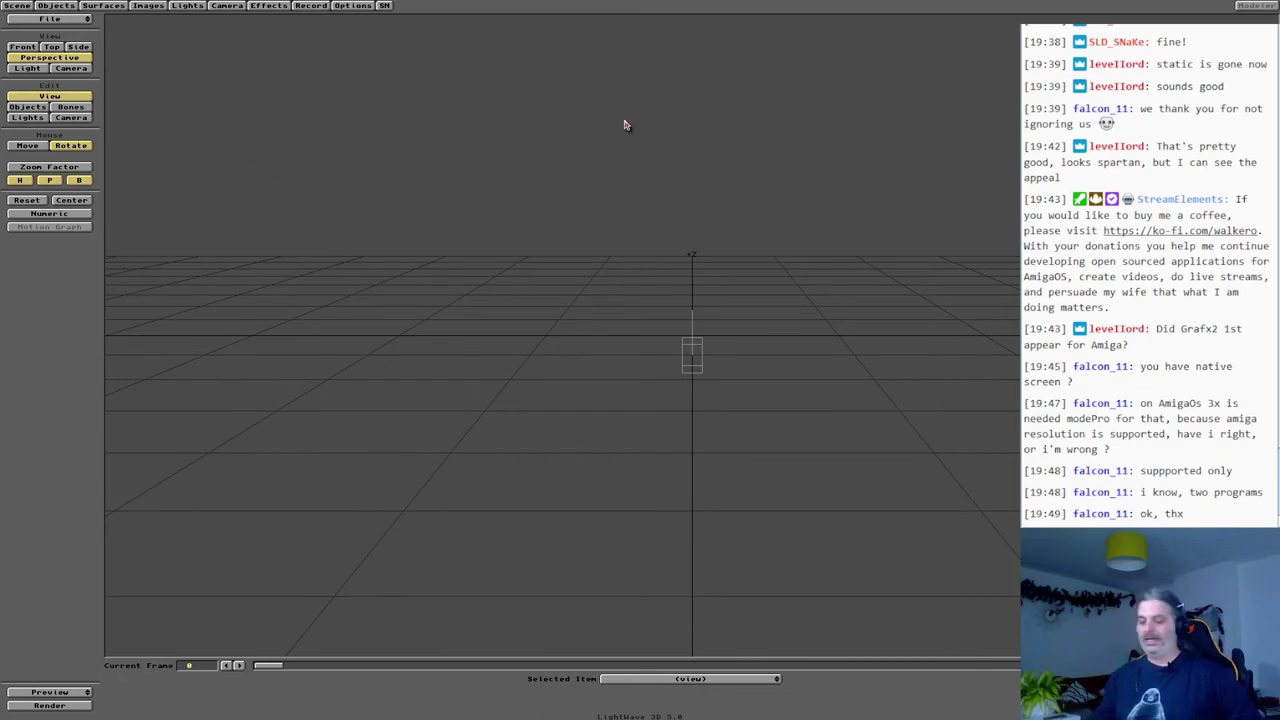
Examine the LightWave entry in Workbench's Screens preferences under AmigaOSbeta's Prefs, cancel without changes, and return to the LightWave screen.
{"action": "key", "text": "super+m"}
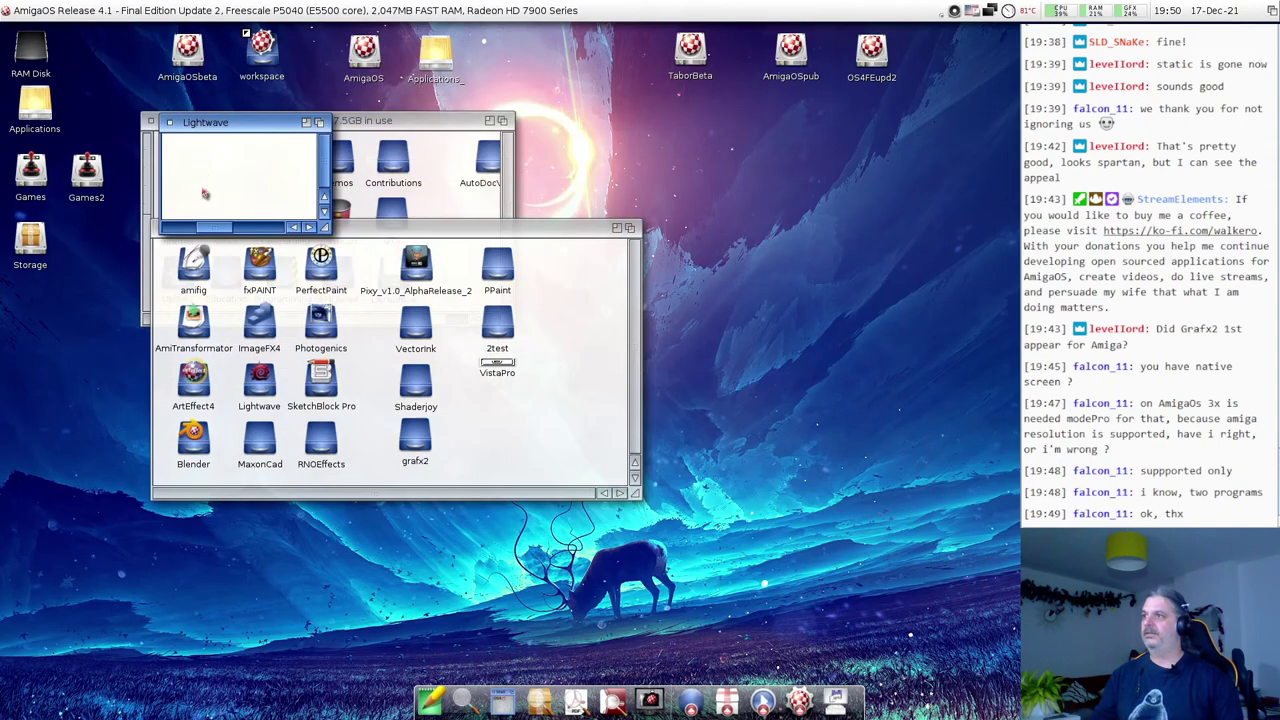
{"action": "double_click", "coordinate": [187, 52]}
{"action": "double_click", "coordinate": [200, 266]}
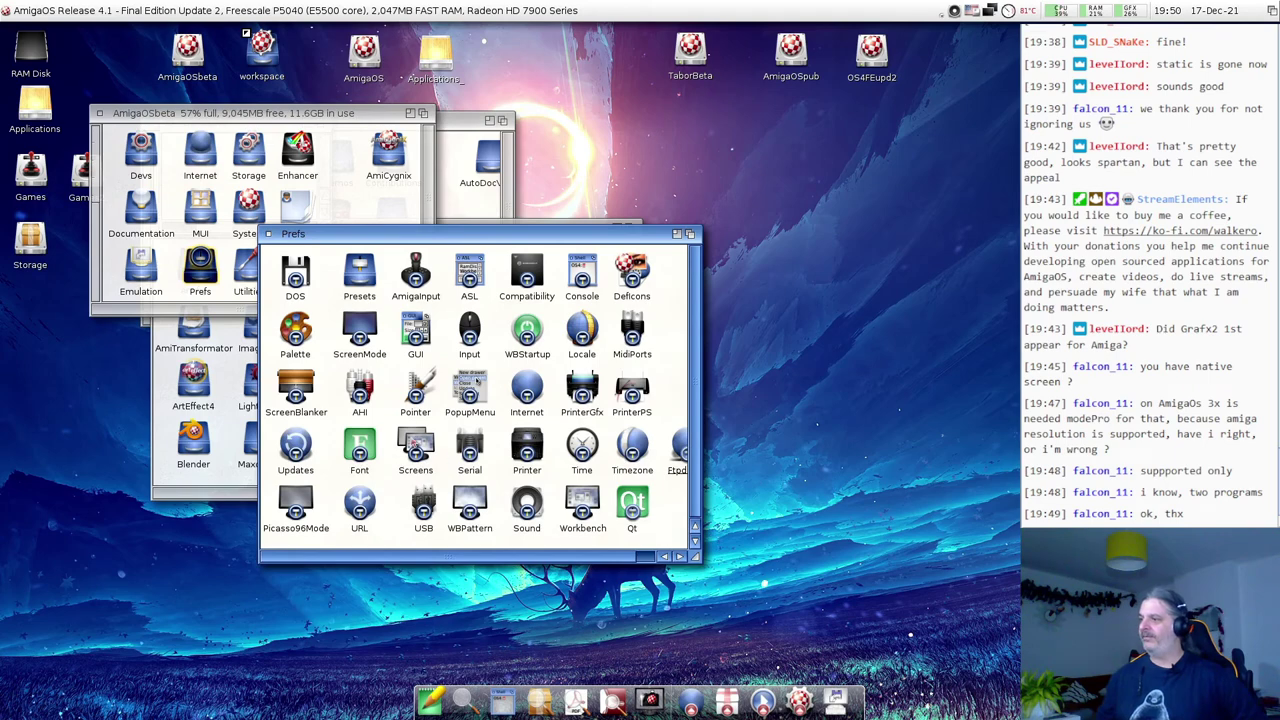
{"action": "left_click", "coordinate": [424, 444]}
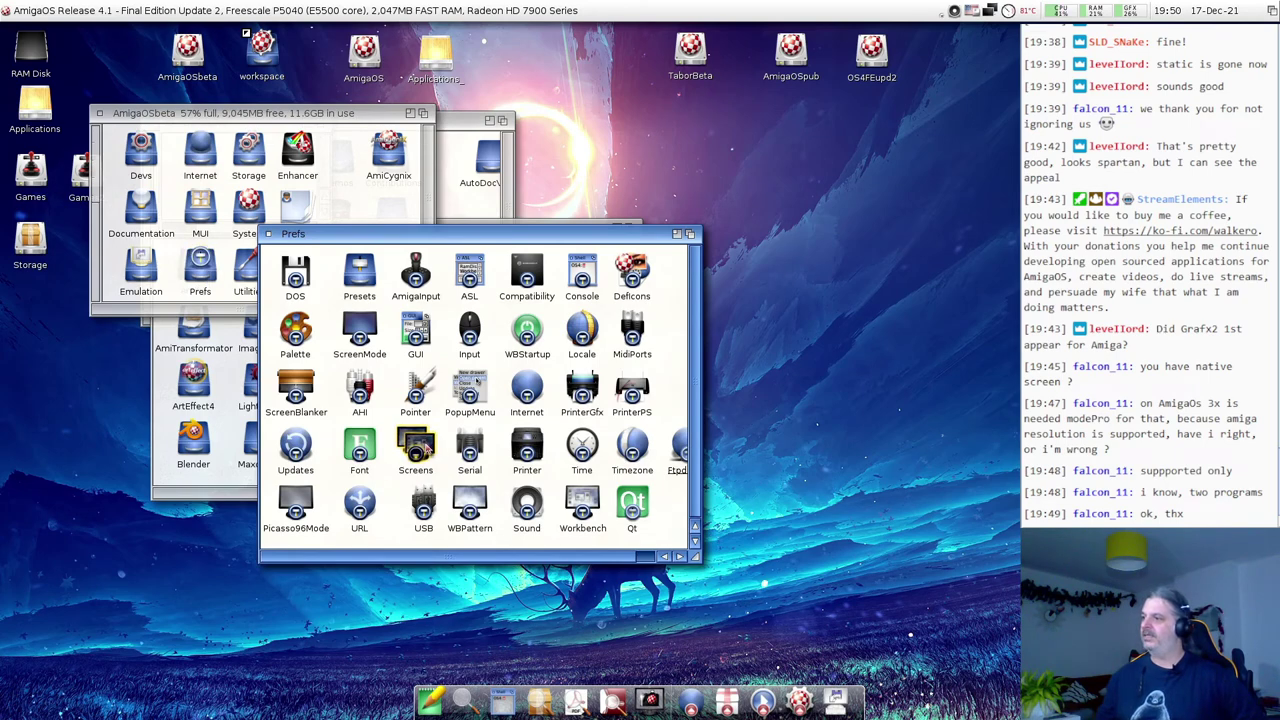
{"action": "double_click", "coordinate": [424, 446]}
{"action": "left_click", "coordinate": [470, 298]}
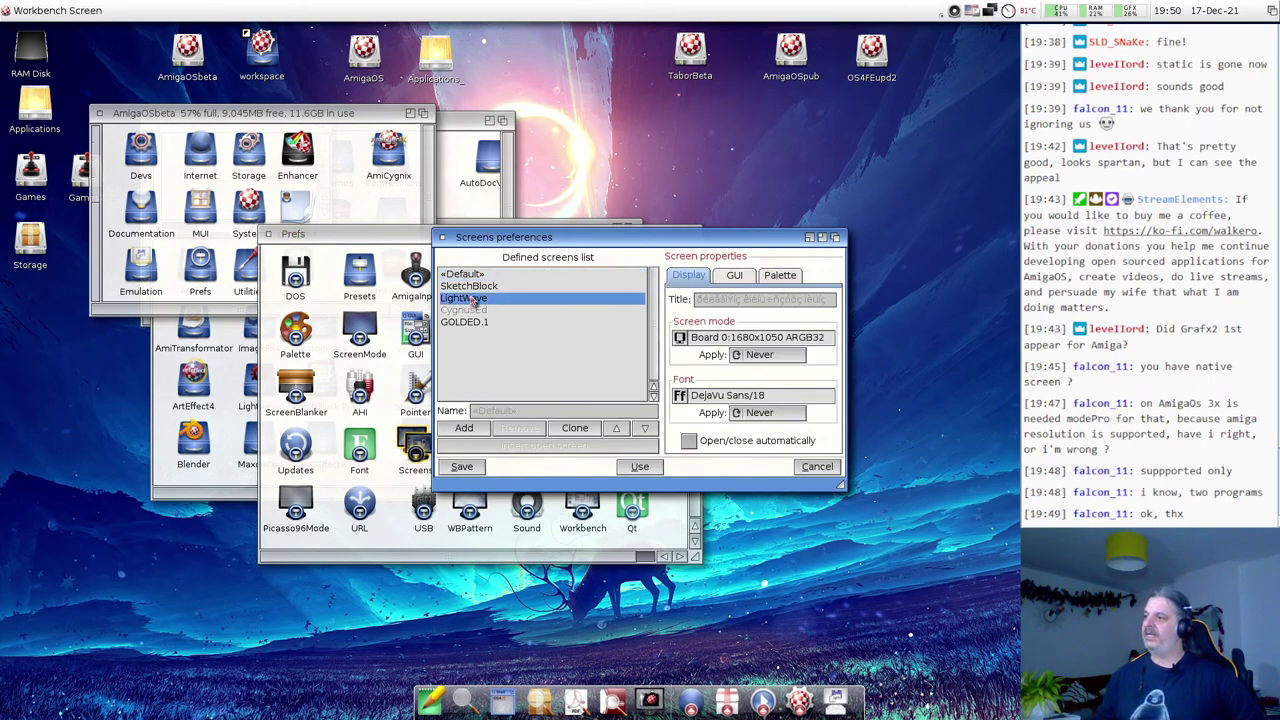
{"action": "left_click_drag", "start_coordinate": [548, 238], "coordinate": [268, 189]}
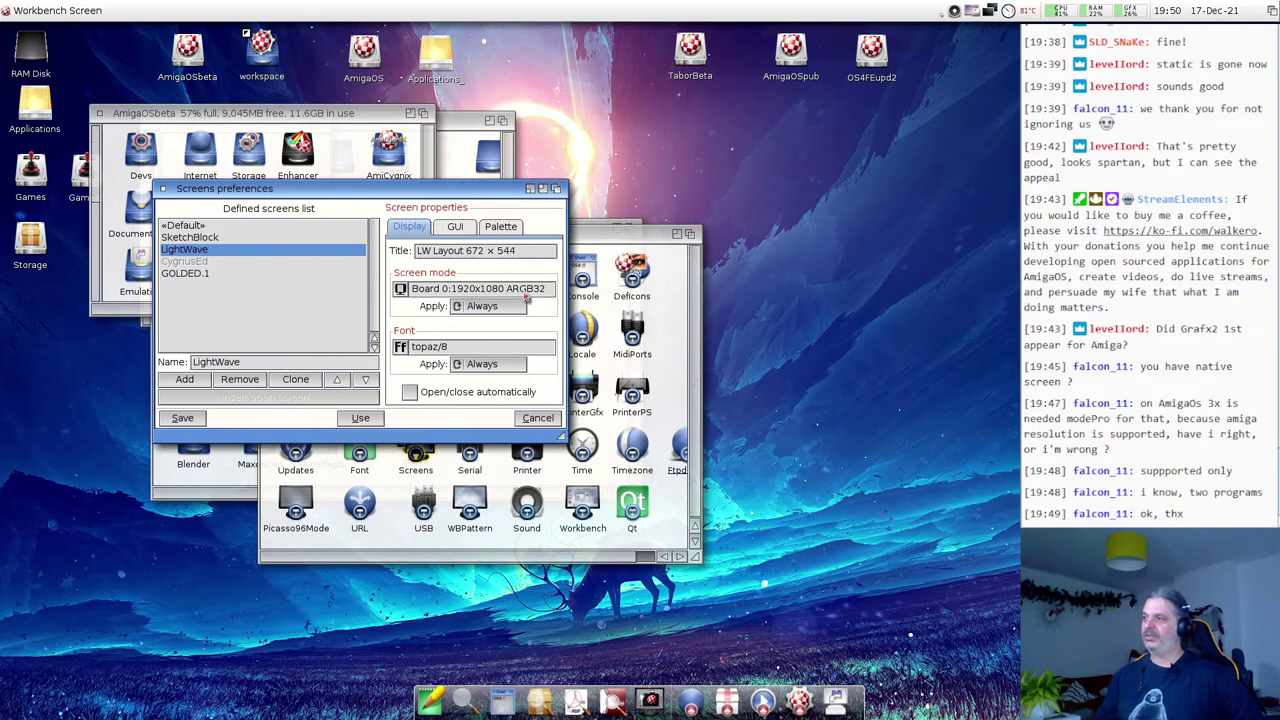
{"action": "left_click_drag", "start_coordinate": [408, 8], "coordinate": [472, 7]}
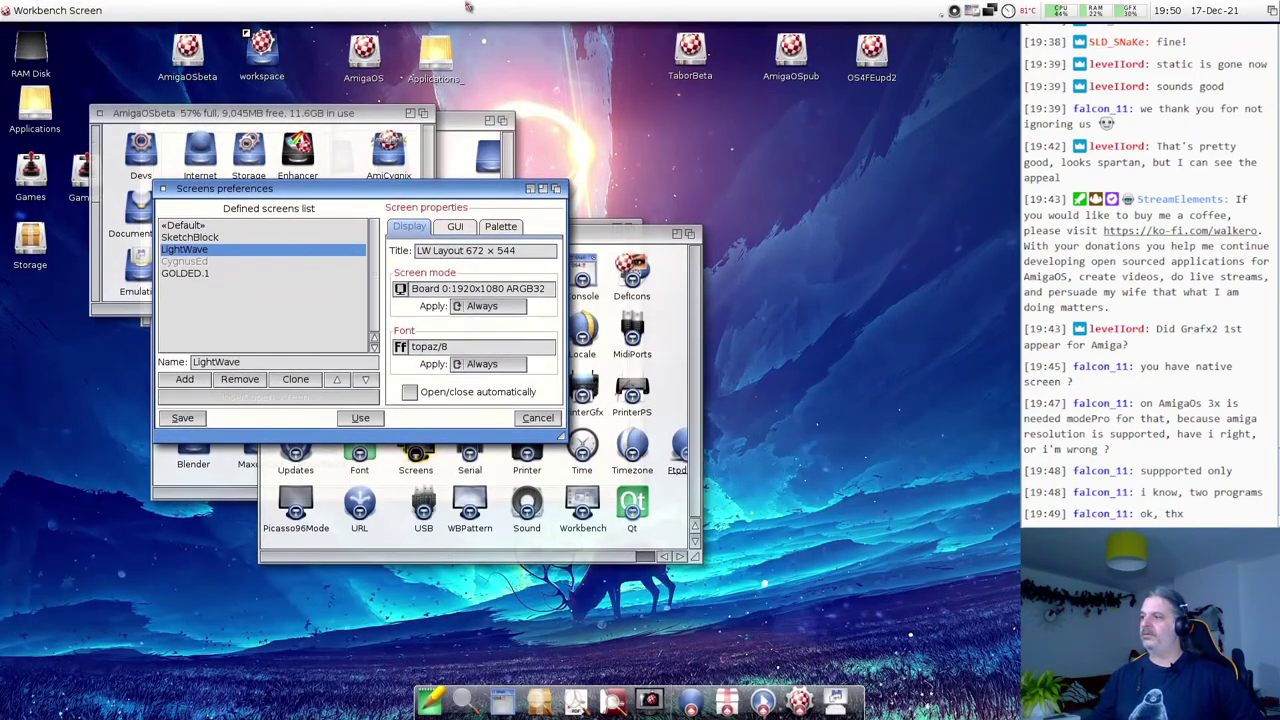
{"action": "left_click", "coordinate": [537, 418]}
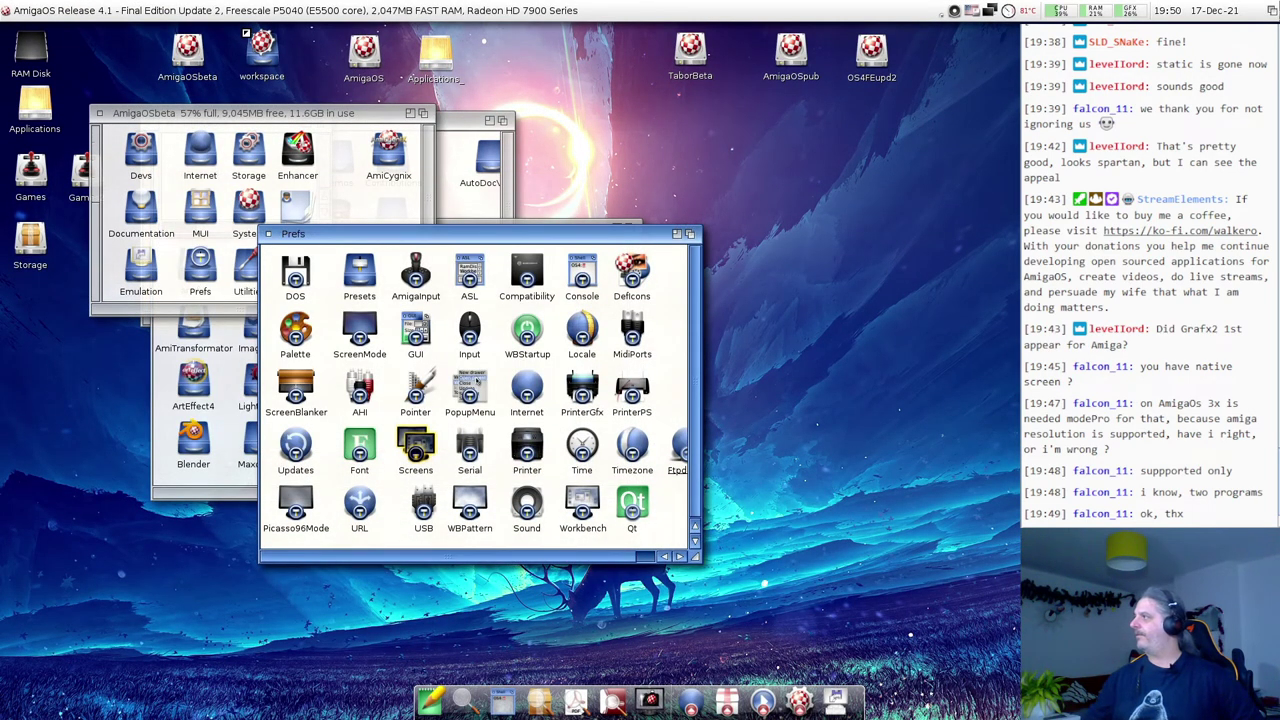
{"action": "left_click", "coordinate": [1270, 12]}
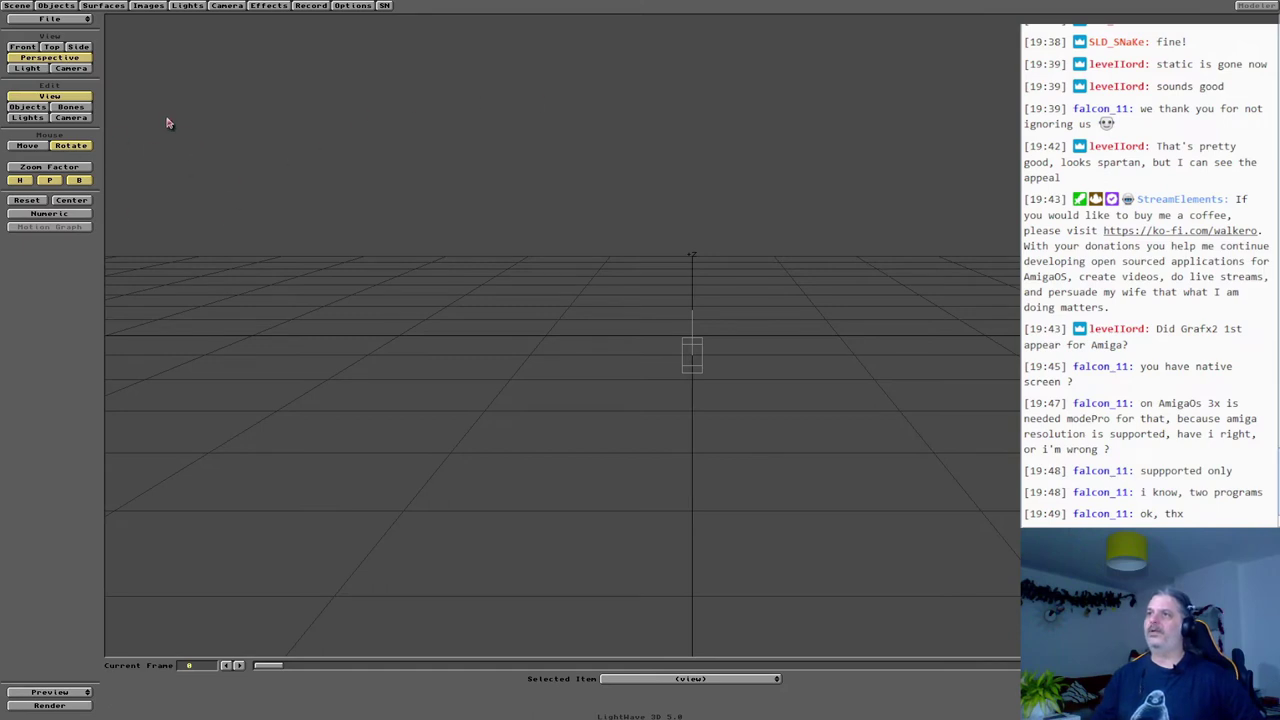
Load the scene truck.sc, assigning the requested hiip volume to Applications:Graphics/Lightwave/Hiip_Support/Savers.
{"action": "left_click_drag", "start_coordinate": [57, 27], "coordinate": [59, 38]}
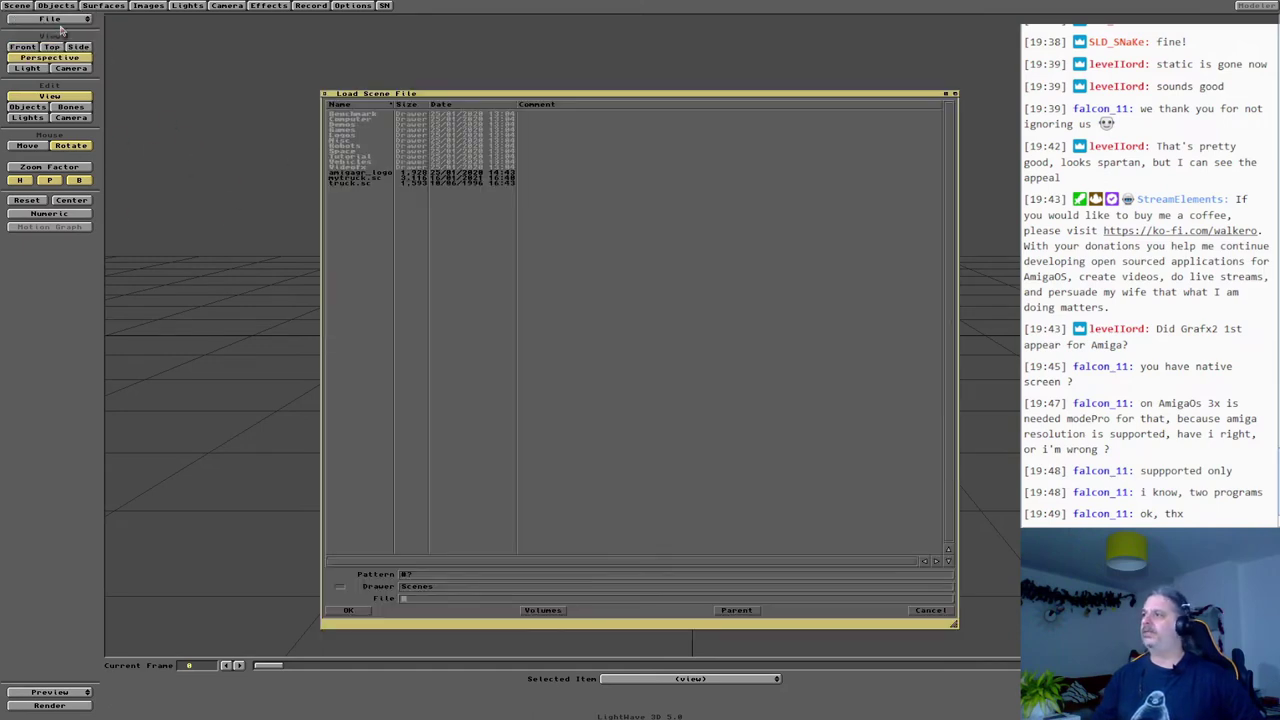
{"action": "left_click", "coordinate": [353, 184]}
{"action": "left_click", "coordinate": [349, 610]}
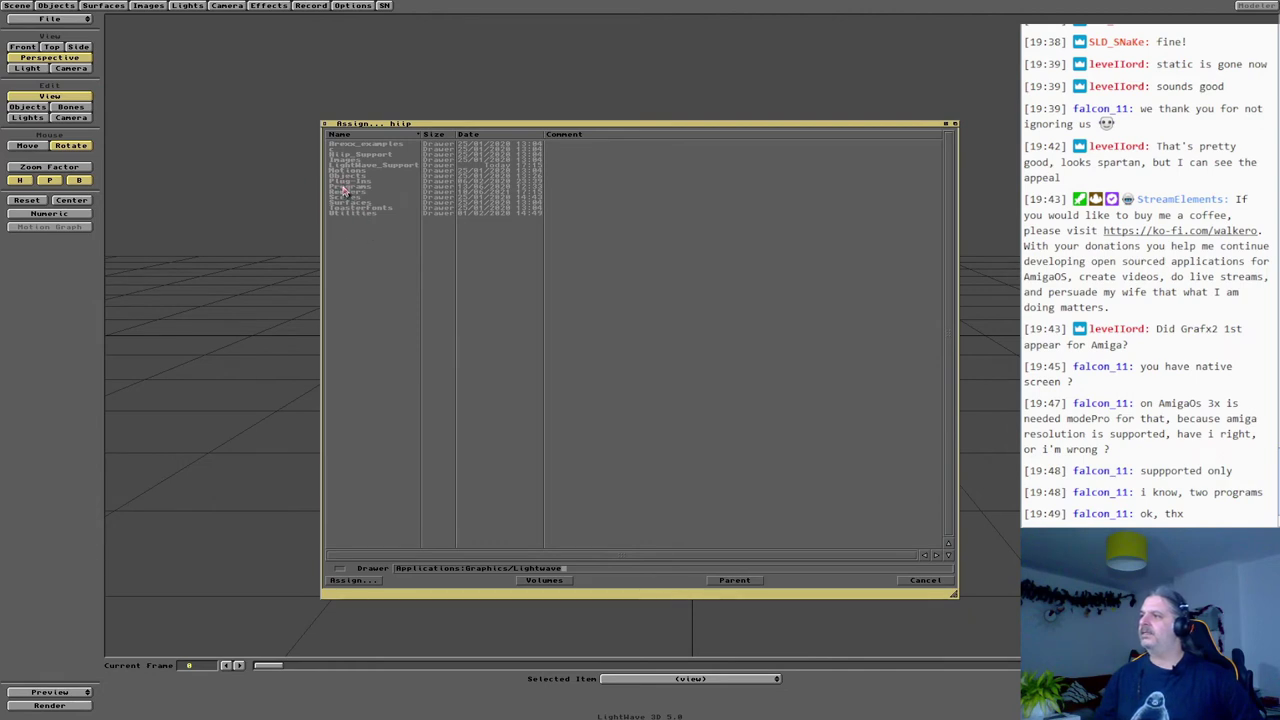
{"action": "left_click", "coordinate": [360, 156]}
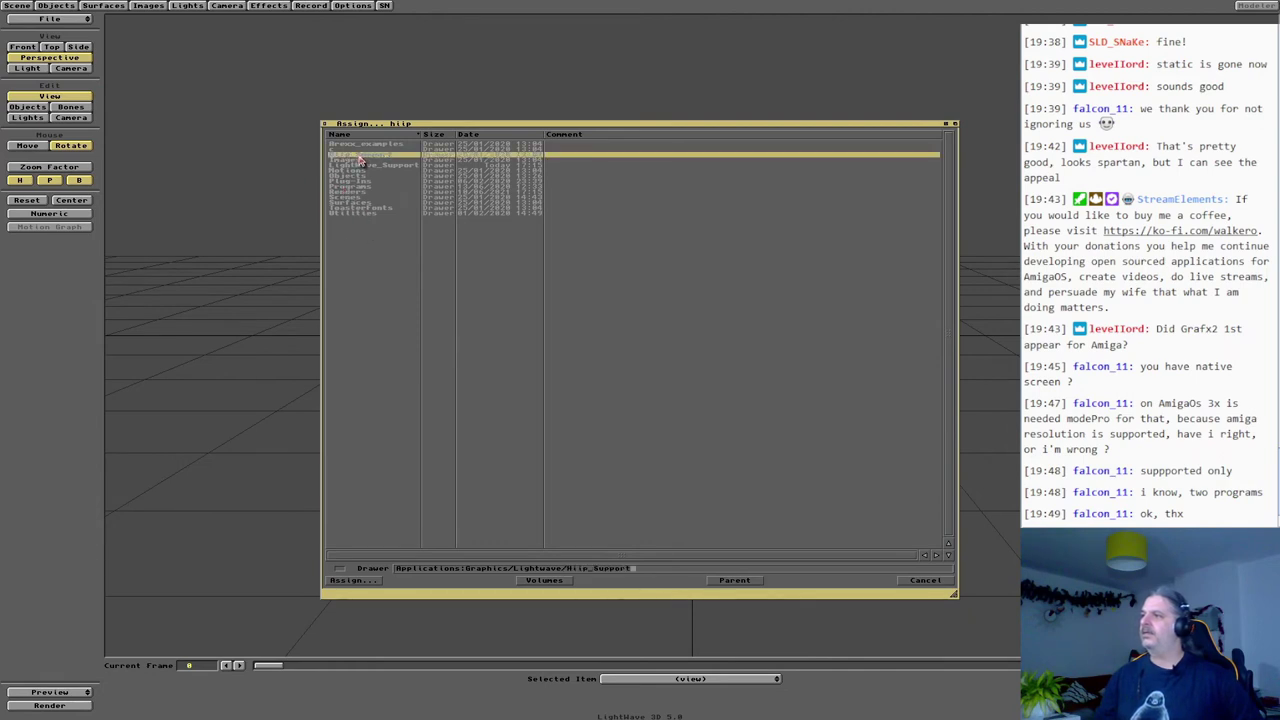
{"action": "left_click", "coordinate": [360, 158]}
{"action": "left_click", "coordinate": [362, 156]}
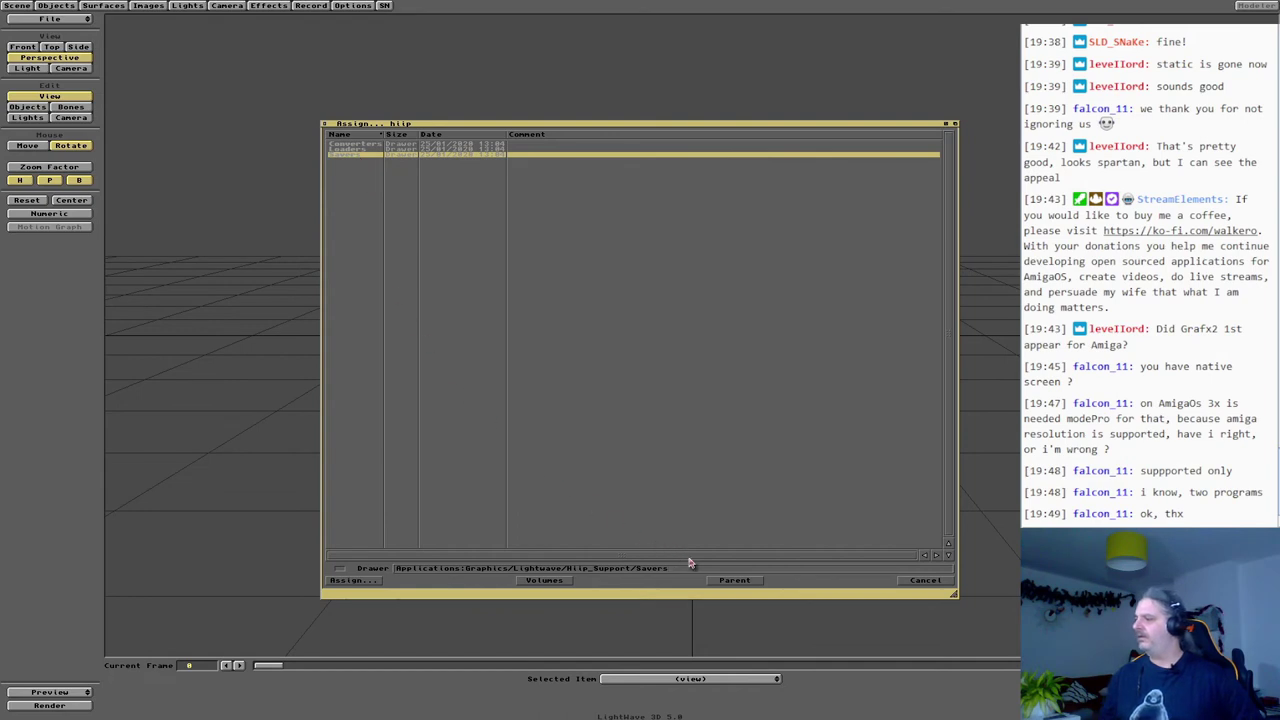
{"action": "left_click", "coordinate": [362, 582]}
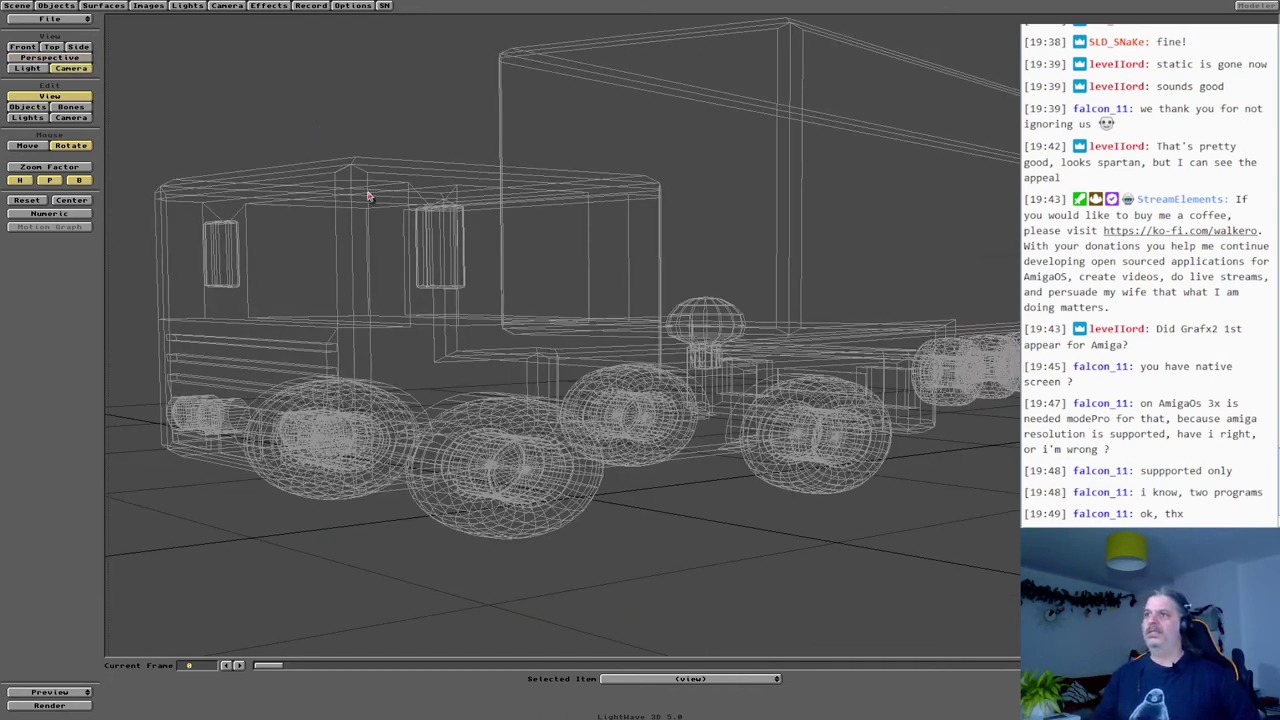
Select the camera for editing, allow movement on X, Y and Z, and move it back from the truck.
{"action": "left_click", "coordinate": [69, 118]}
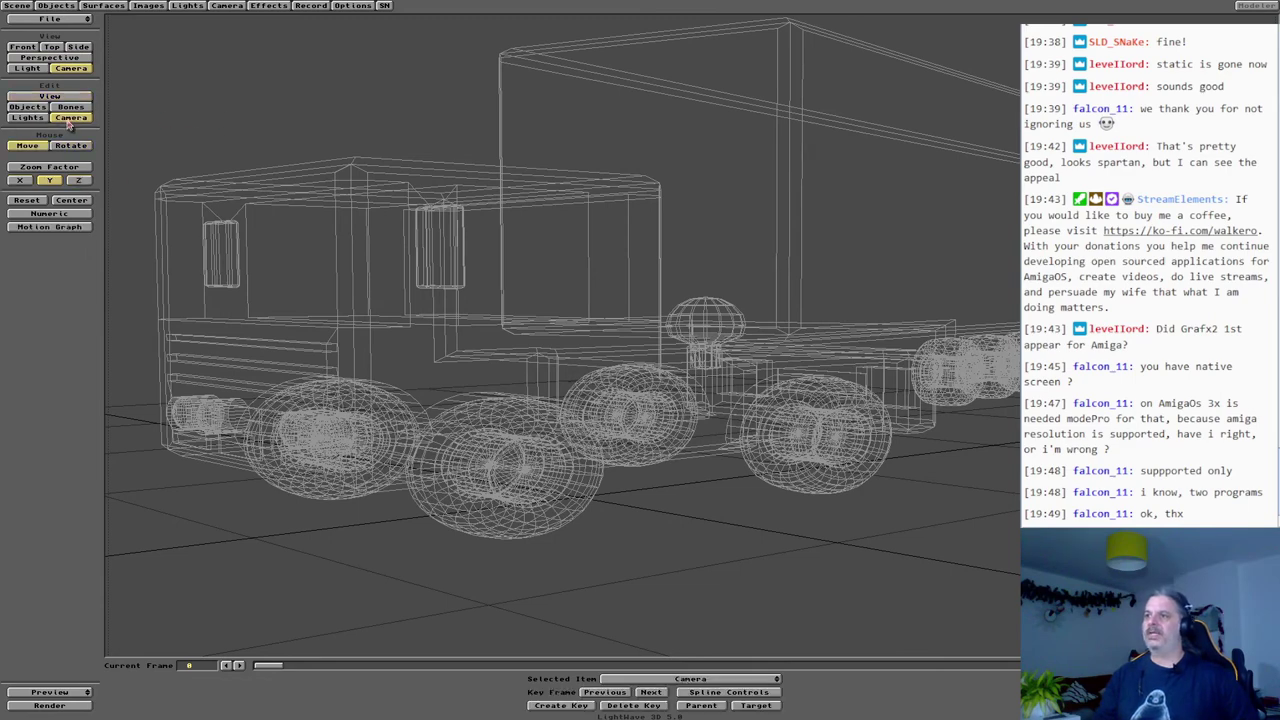
{"action": "left_click", "coordinate": [21, 180]}
{"action": "left_click", "coordinate": [79, 180]}
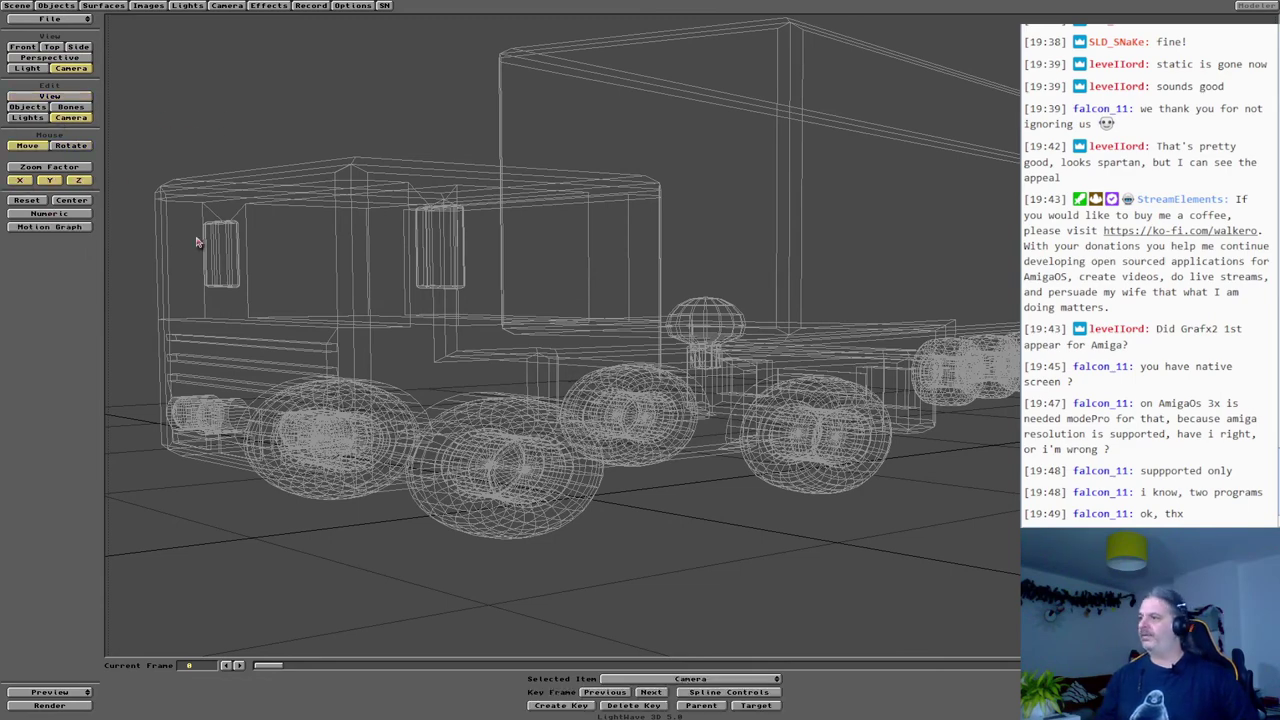
{"action": "left_click_drag", "start_coordinate": [387, 329], "coordinate": [340, 342]}
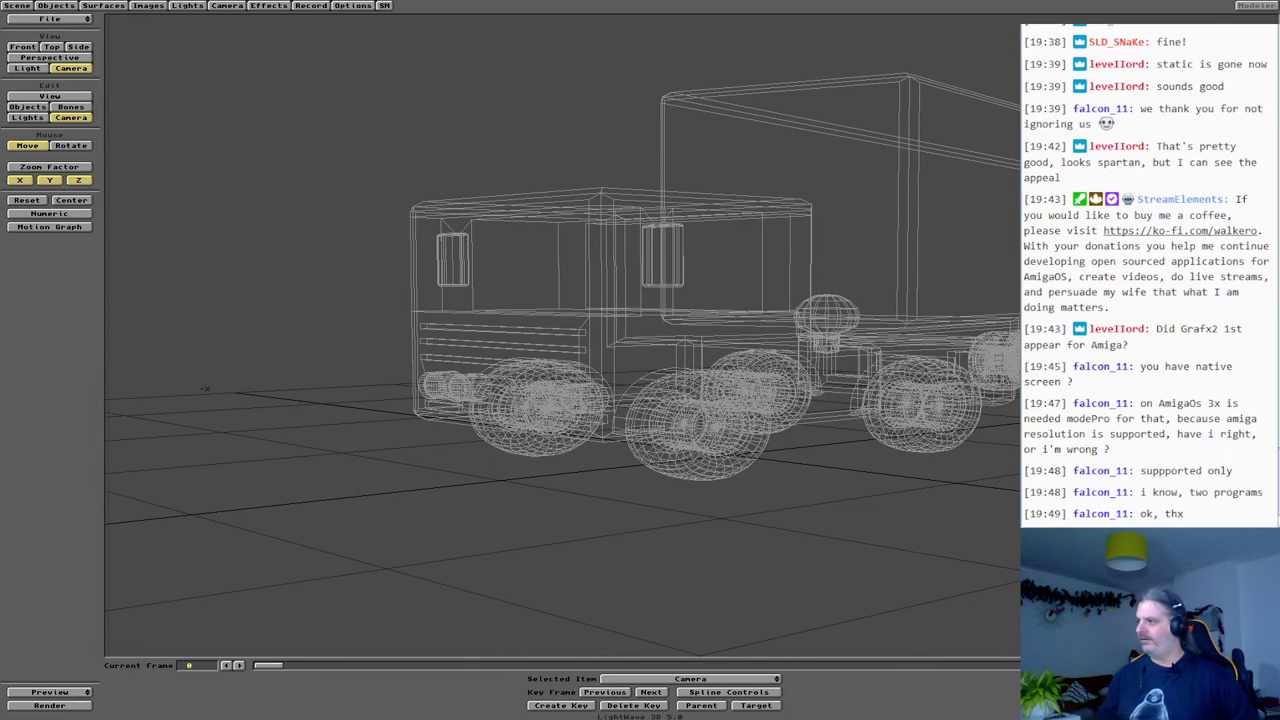
{"action": "left_click_drag", "start_coordinate": [560, 360], "coordinate": [680, 348]}
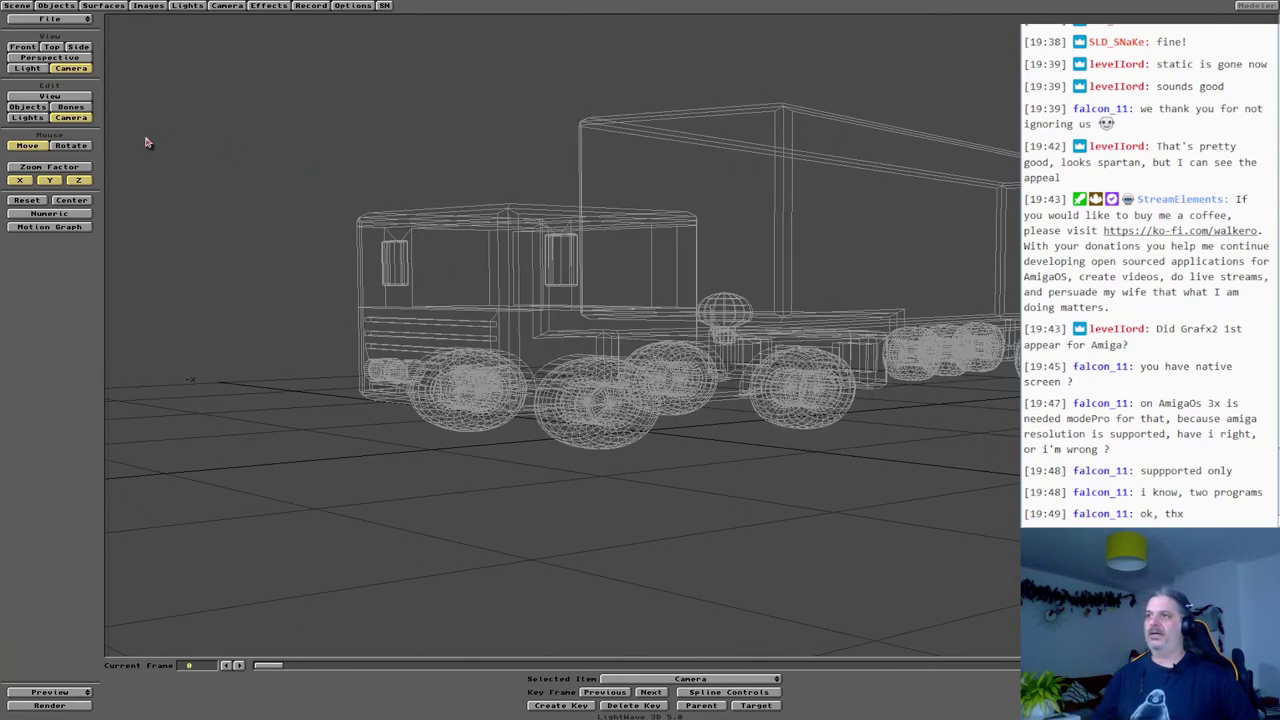
Rotate the camera with heading, pitch and bank enabled so the truck sits lower in the frame.
{"action": "left_click", "coordinate": [86, 147]}
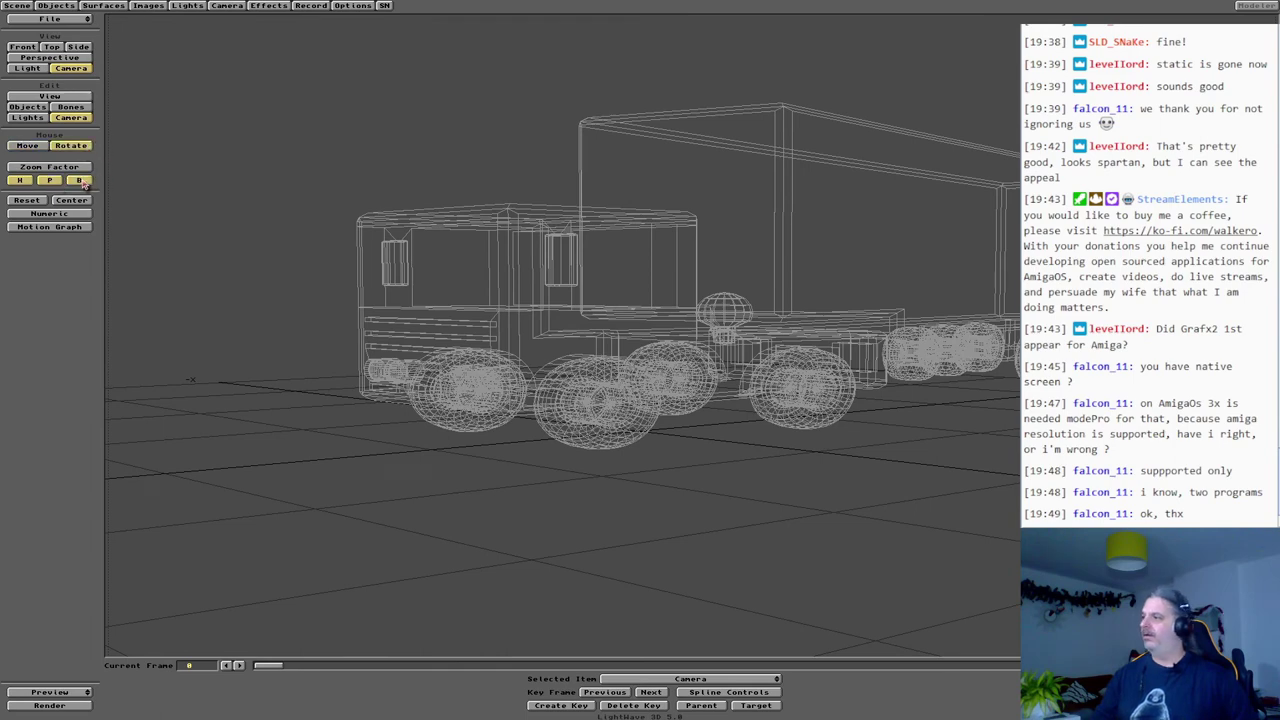
{"action": "left_click", "coordinate": [85, 184]}
{"action": "left_click_drag", "start_coordinate": [560, 400], "coordinate": [570, 445]}
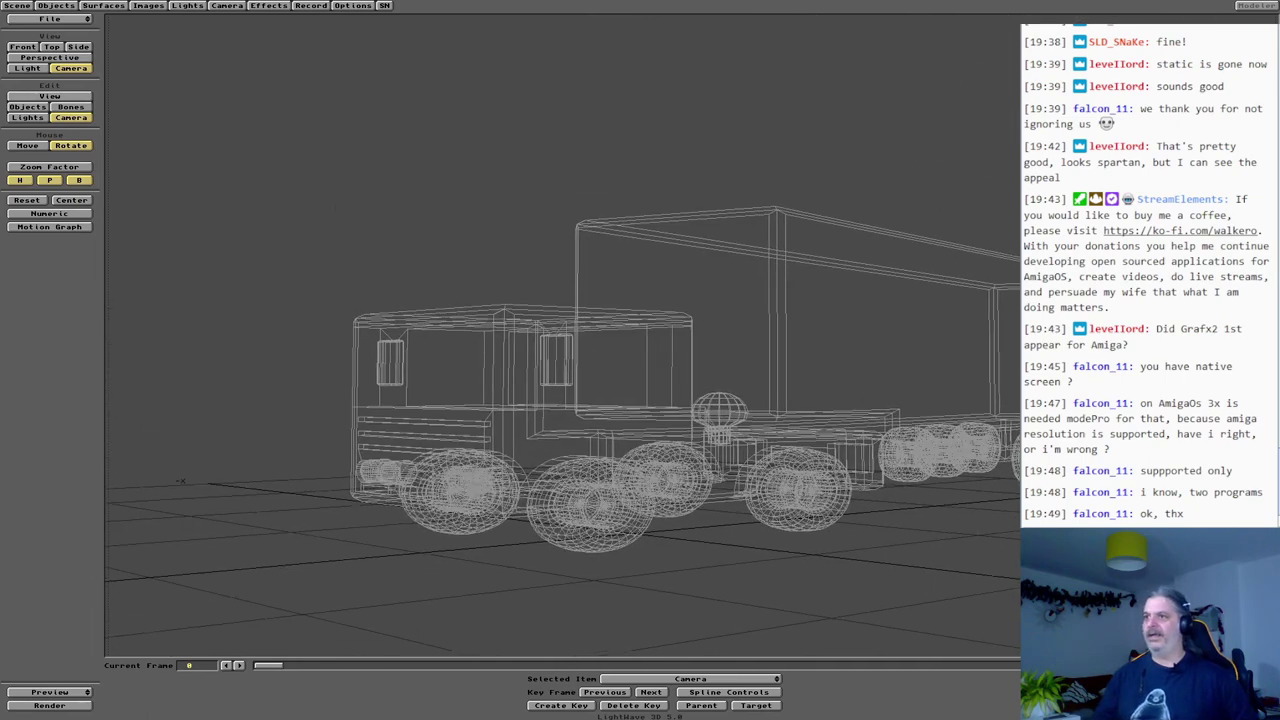
Rotate the camera with only heading and pitch enabled to frame the trailer, and with heading alone to bring the cab back.
{"action": "left_click", "coordinate": [19, 180]}
{"action": "left_click", "coordinate": [49, 180]}
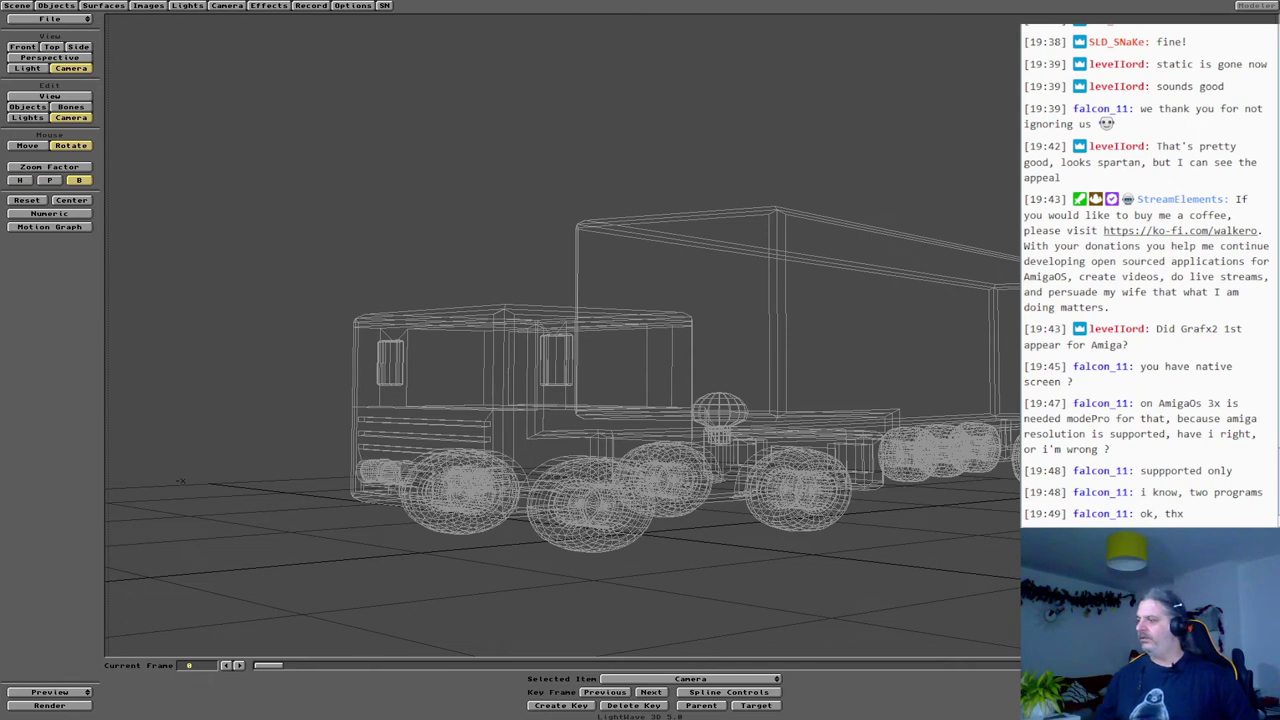
{"action": "left_click", "coordinate": [79, 180]}
{"action": "left_click", "coordinate": [49, 180]}
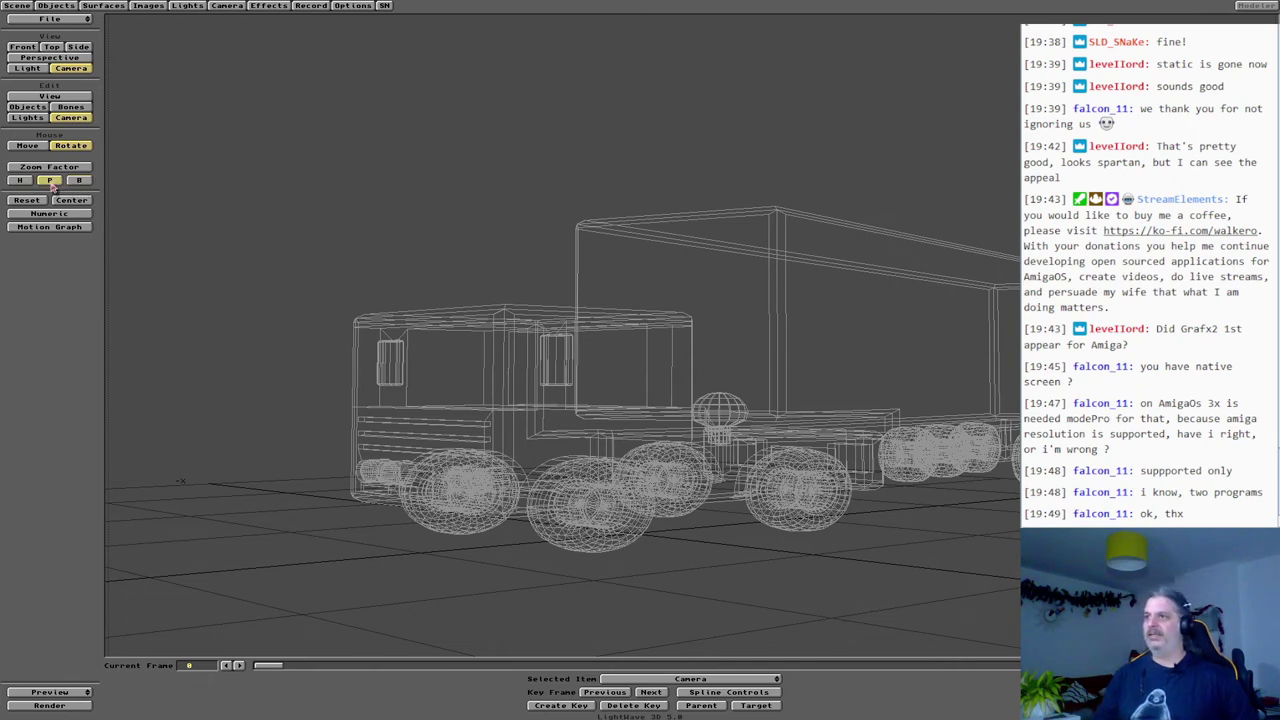
{"action": "left_click", "coordinate": [19, 180]}
{"action": "left_click_drag", "start_coordinate": [333, 322], "coordinate": [400, 257]}
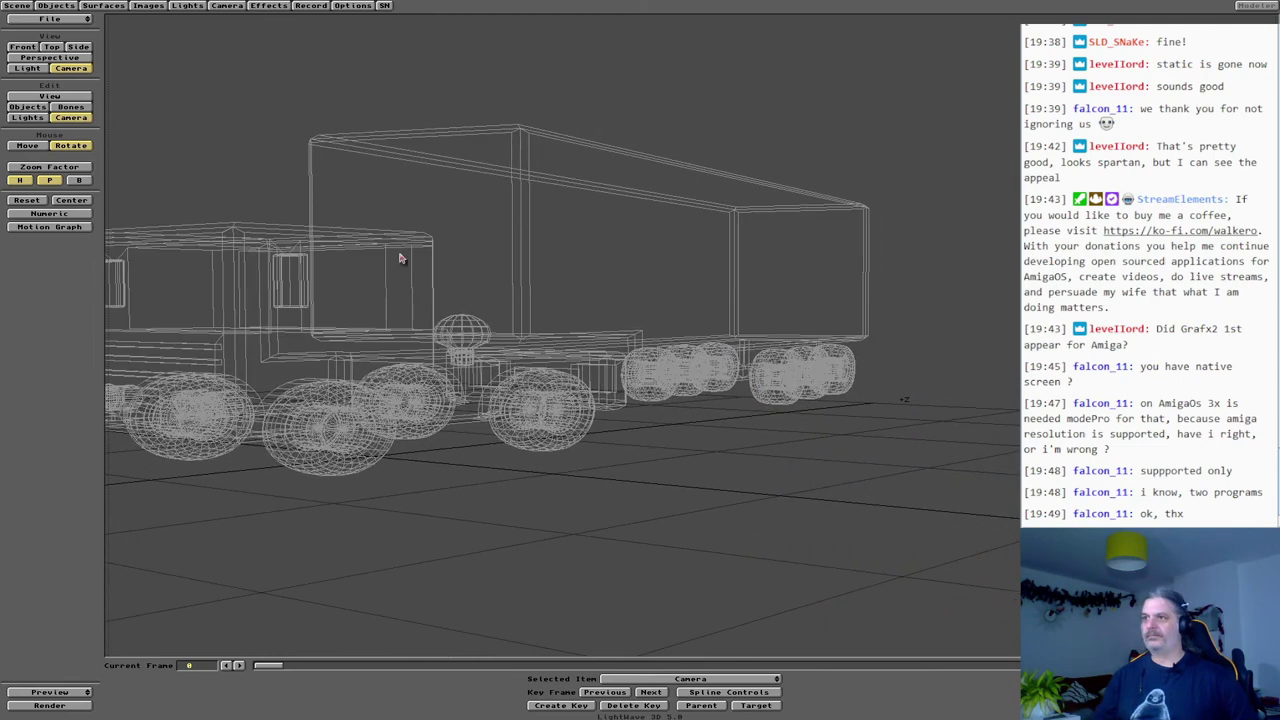
{"action": "left_click", "coordinate": [49, 180]}
{"action": "mouse_move", "coordinate": [404, 358]}
{"action": "left_mouse_down"}
{"action": "mouse_move", "coordinate": [494, 358]}
{"action": "mouse_move", "coordinate": [426, 358]}
{"action": "left_mouse_up"}
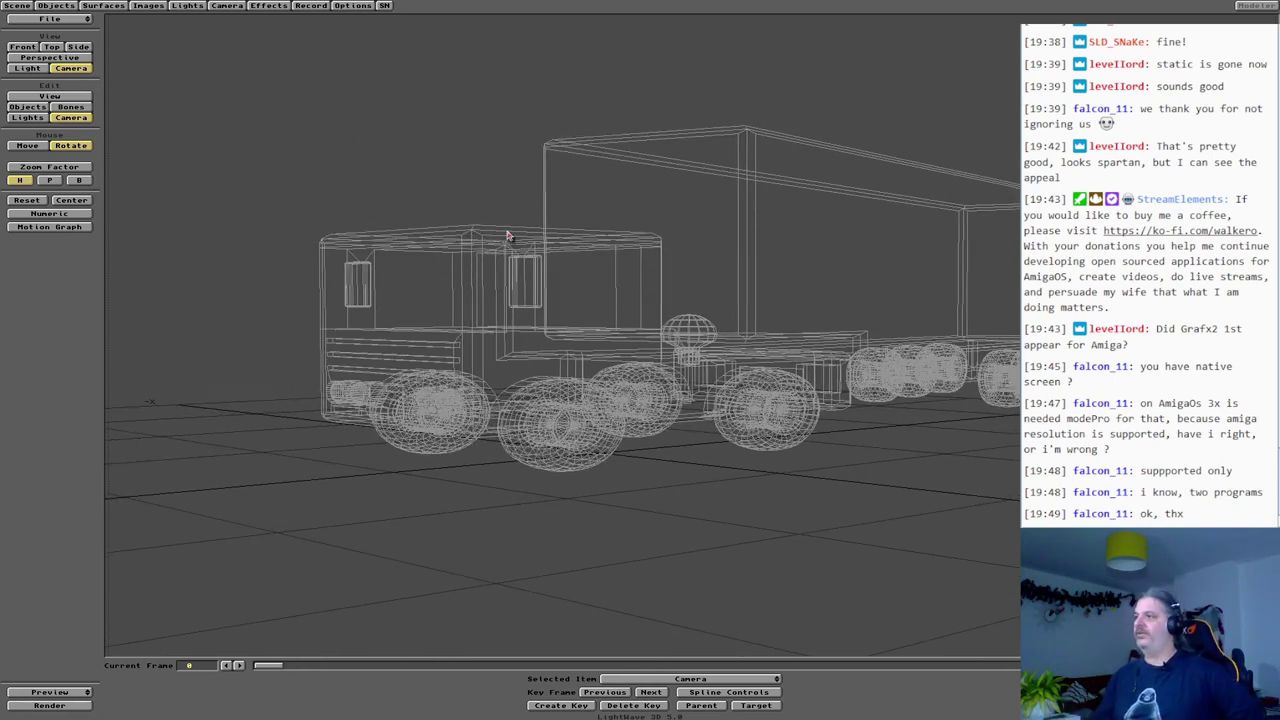
Limit the camera rotation to pitch and tilt it down and back up until the whole cab is framed.
{"action": "left_click", "coordinate": [49, 180]}
{"action": "left_click_drag", "start_coordinate": [172, 200], "coordinate": [449, 346]}
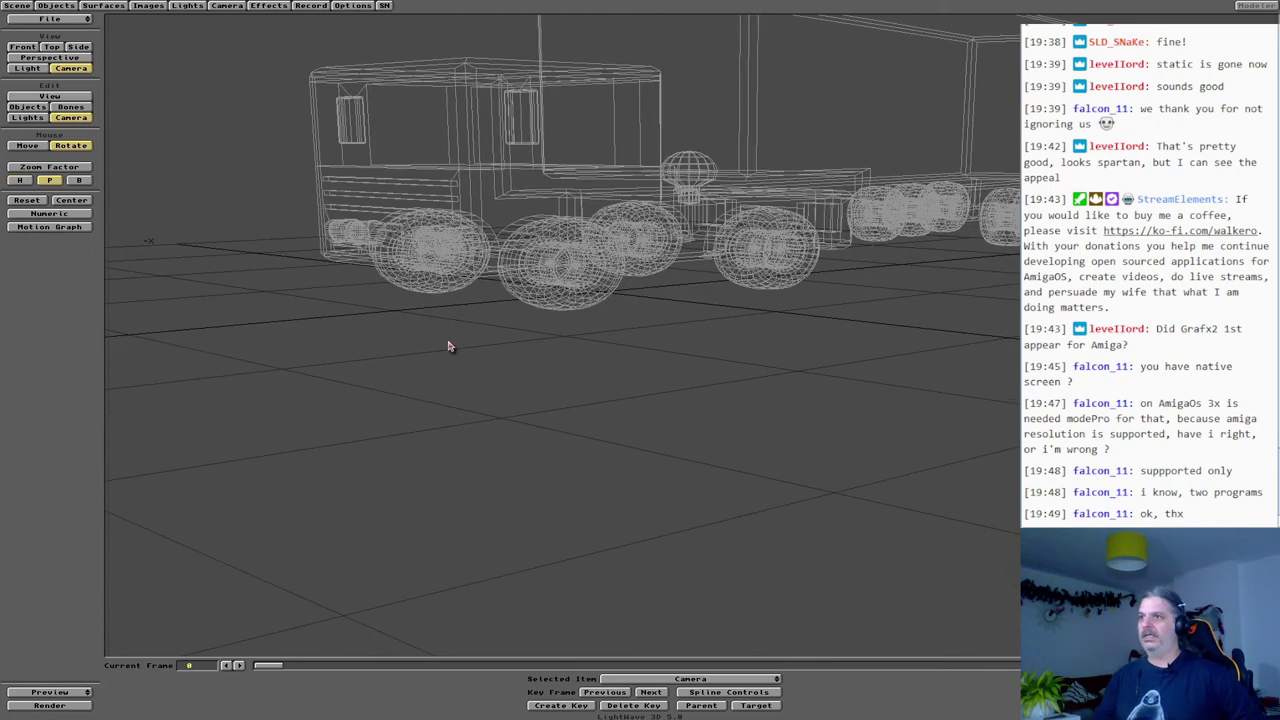
{"action": "left_click", "coordinate": [78, 180]}
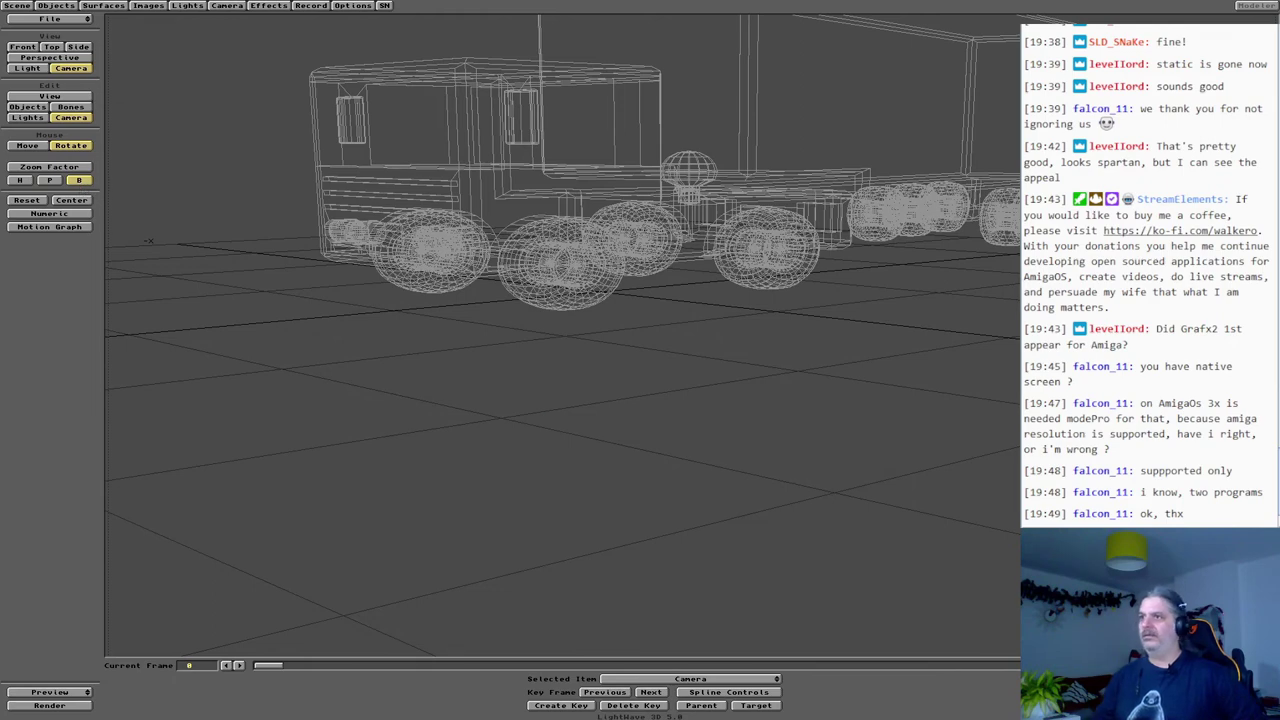
{"action": "left_click", "coordinate": [50, 181]}
{"action": "left_click_drag", "start_coordinate": [139, 198], "coordinate": [139, 301]}
{"action": "left_click_drag", "start_coordinate": [151, 347], "coordinate": [139, 566]}
{"action": "mouse_move", "coordinate": [591, 400]}
{"action": "left_mouse_down"}
{"action": "mouse_move", "coordinate": [591, 251]}
{"action": "mouse_move", "coordinate": [591, 420]}
{"action": "mouse_move", "coordinate": [591, 404]}
{"action": "left_mouse_up"}
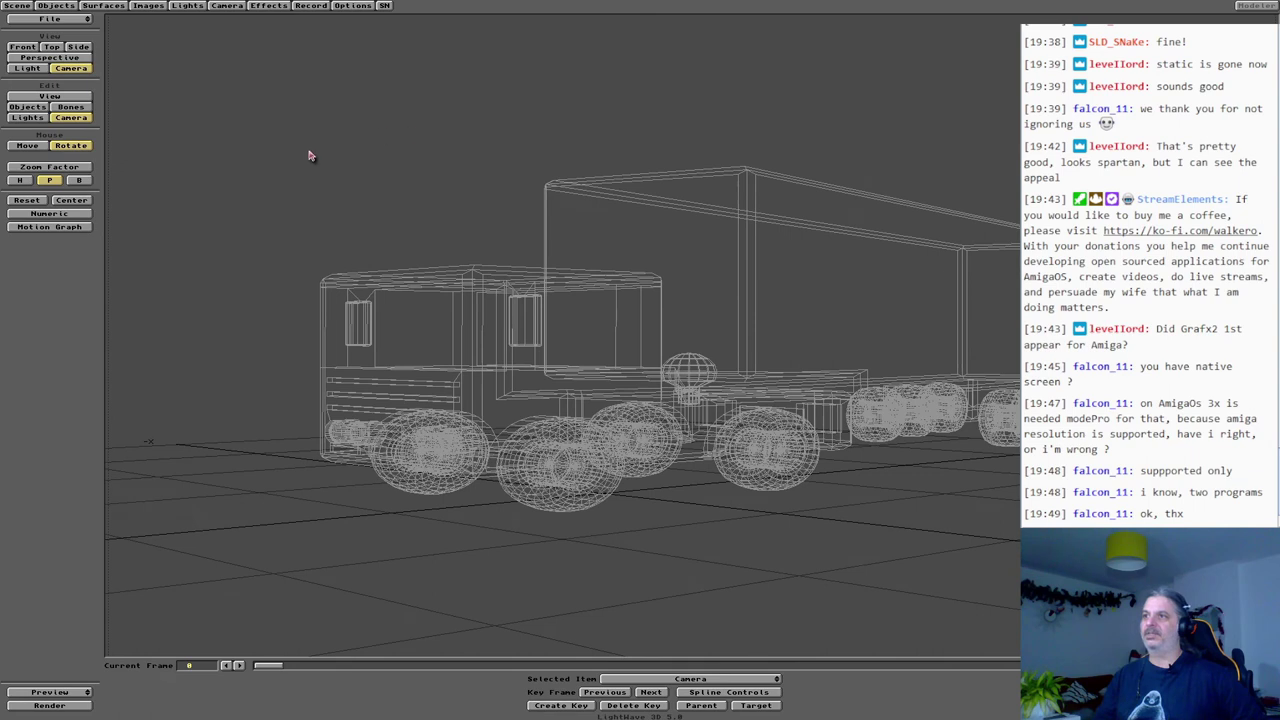
Move the camera slightly sideways with movement limited to the X and Y axes.
{"action": "left_click", "coordinate": [40, 146]}
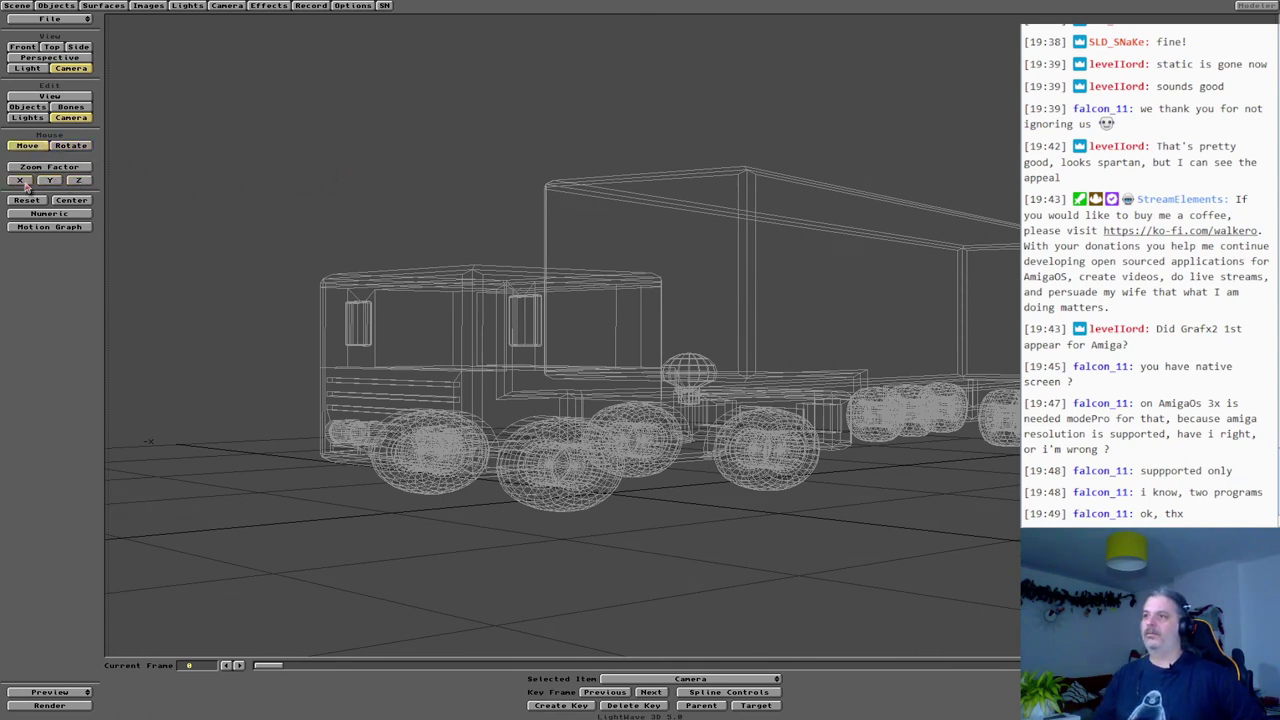
{"action": "left_click", "coordinate": [52, 181]}
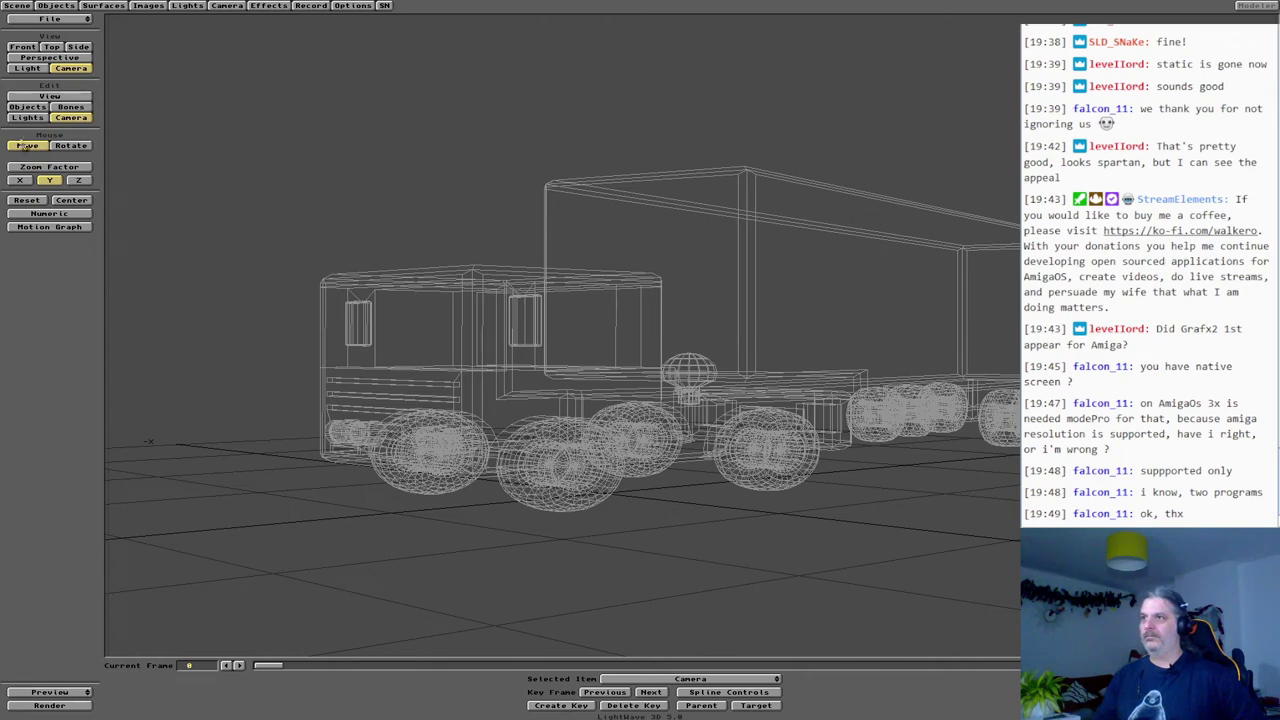
{"action": "left_click", "coordinate": [20, 180]}
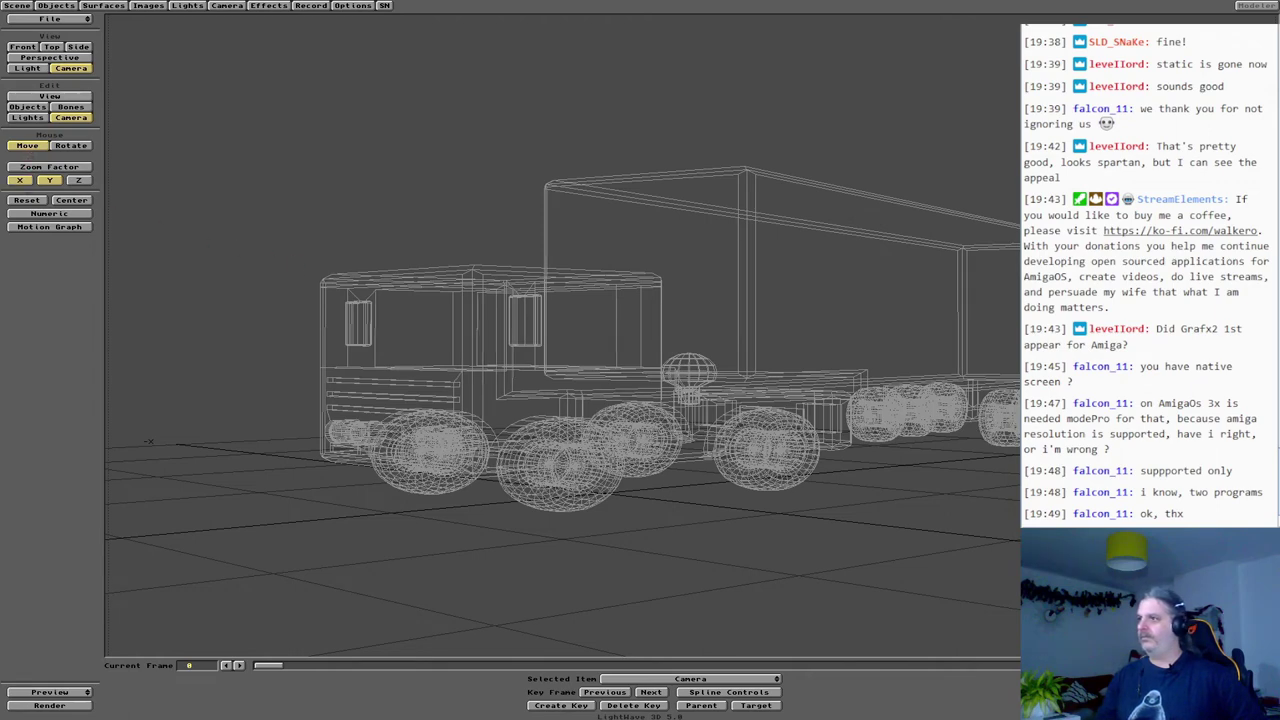
{"action": "mouse_move", "coordinate": [148, 440]}
{"action": "left_mouse_down"}
{"action": "mouse_move", "coordinate": [120, 437]}
{"action": "mouse_move", "coordinate": [165, 442]}
{"action": "left_mouse_up"}
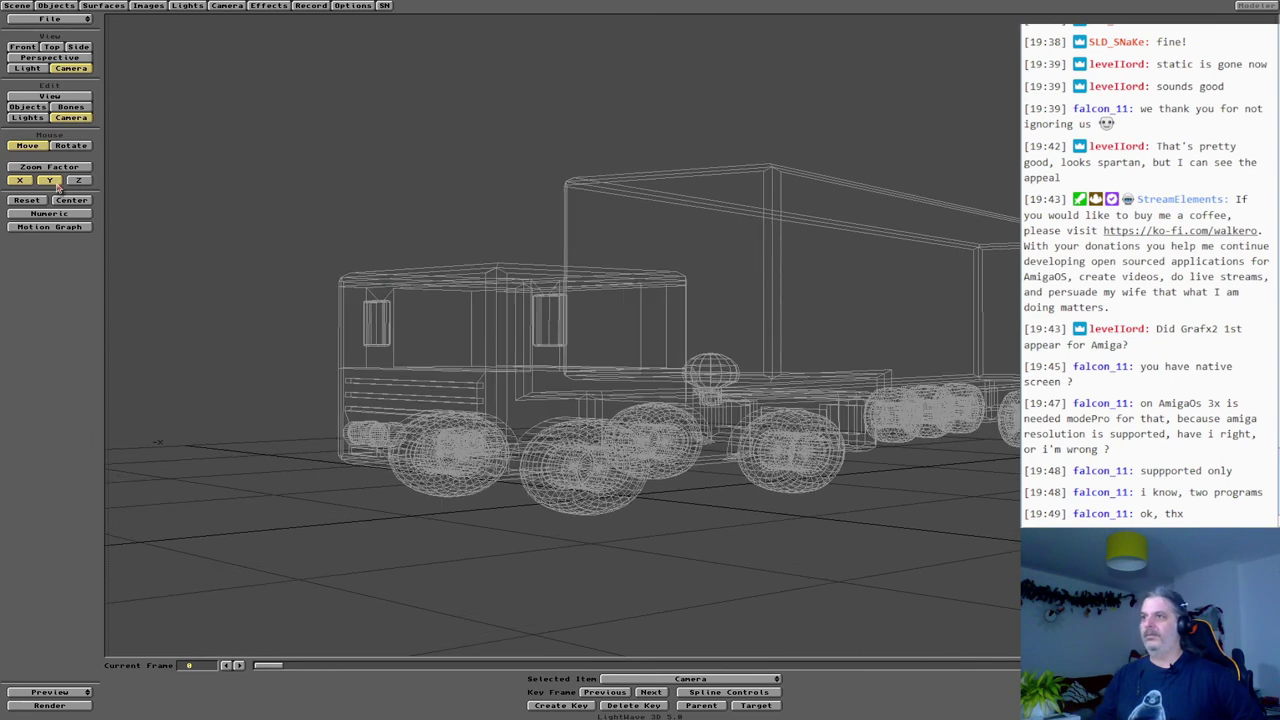
Limit the camera movement to the Z axis and shift it so the cab moves toward the frame's right side.
{"action": "left_click", "coordinate": [16, 183]}
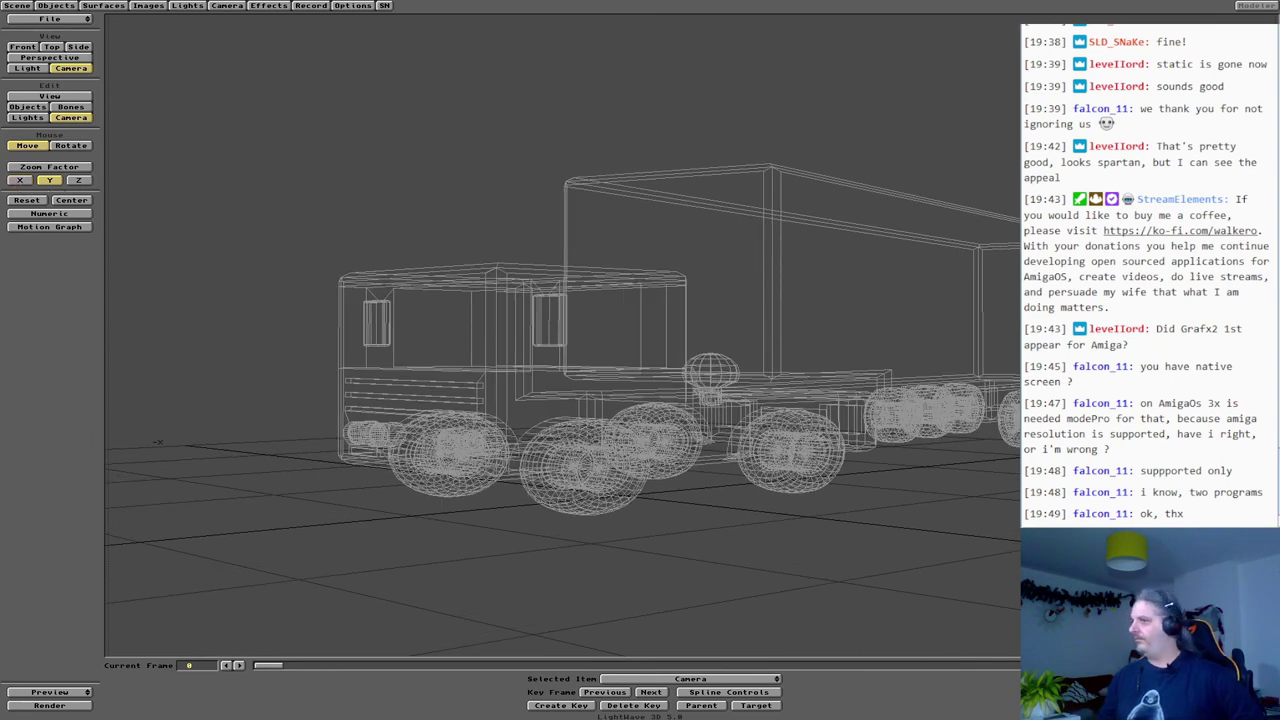
{"action": "left_click", "coordinate": [55, 181]}
{"action": "left_click", "coordinate": [82, 181]}
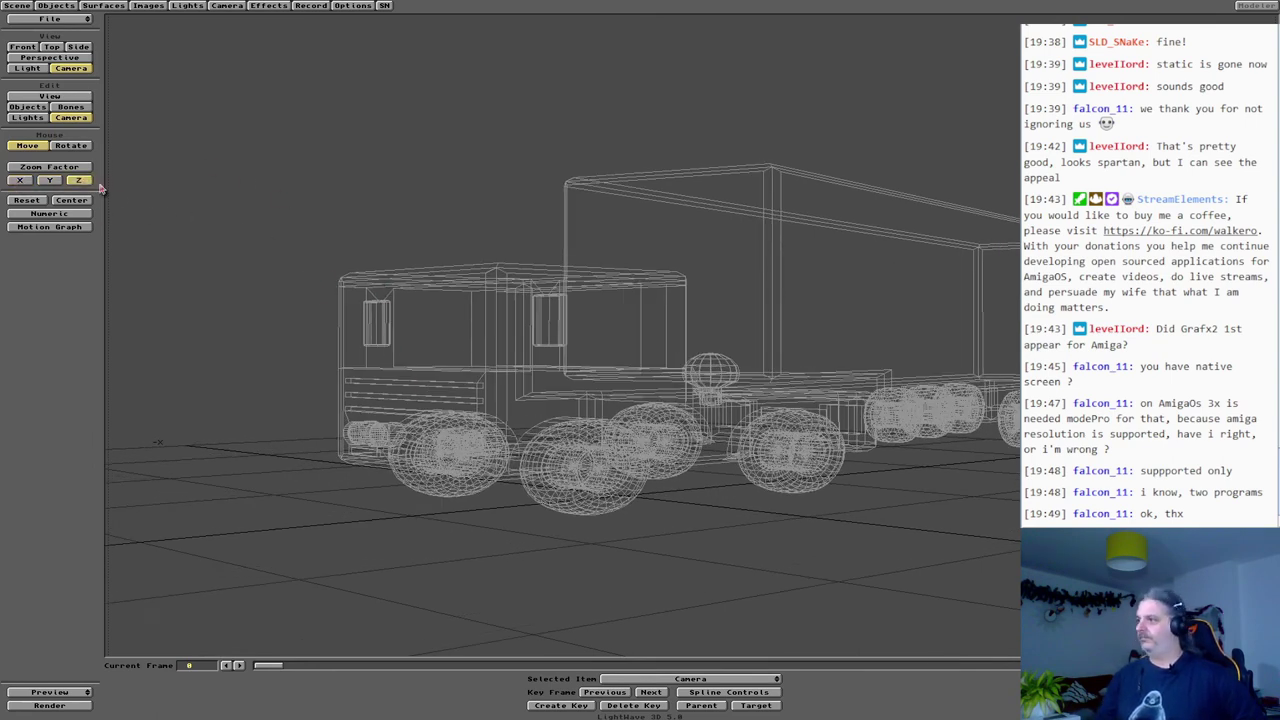
{"action": "left_click_drag", "start_coordinate": [413, 257], "coordinate": [430, 257]}
{"action": "left_click_drag", "start_coordinate": [178, 440], "coordinate": [308, 435]}
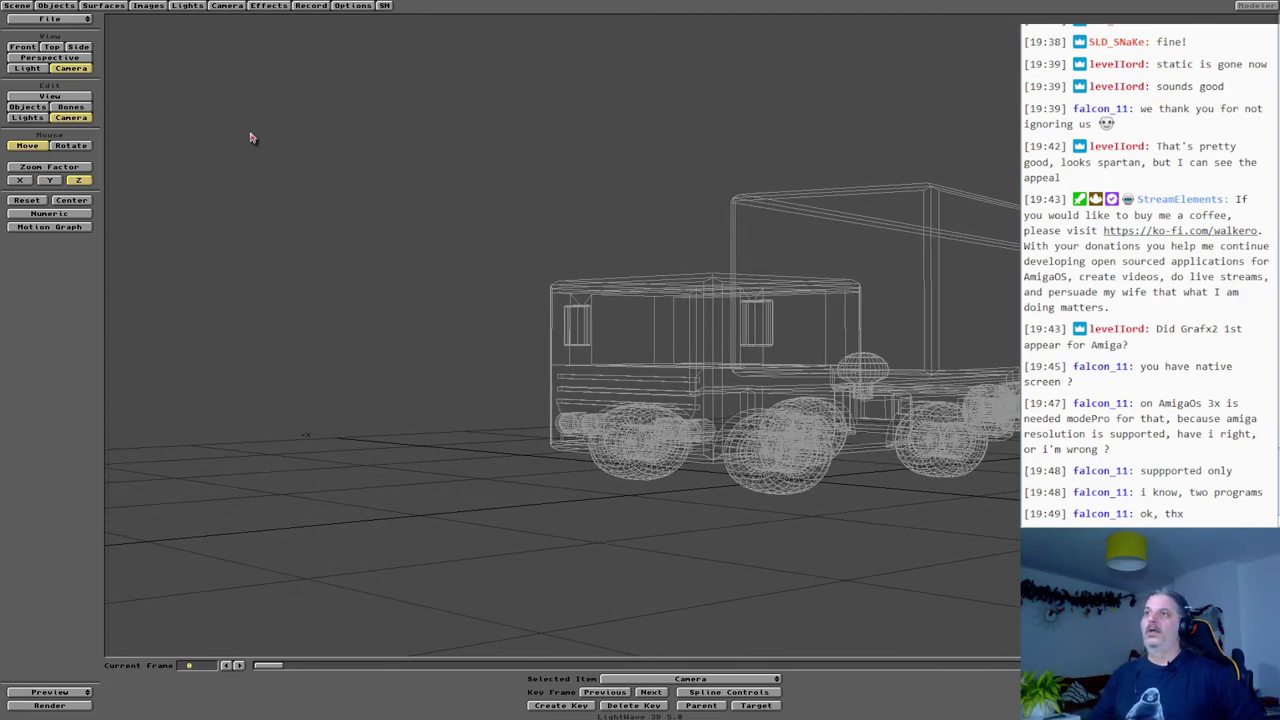
Examine the scene overview with its frame settings and the available scene file commands, making no changes.
{"action": "left_click", "coordinate": [18, 6]}
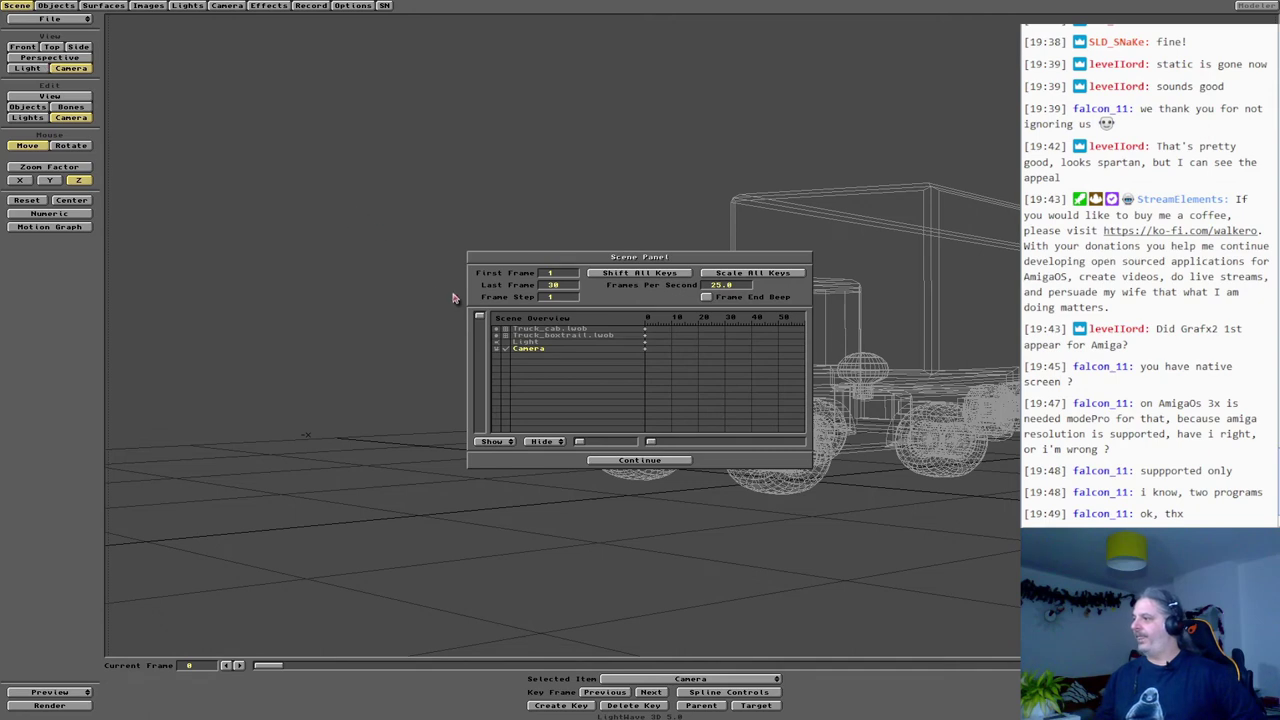
{"action": "left_click", "coordinate": [615, 461]}
{"action": "left_click", "coordinate": [48, 19]}
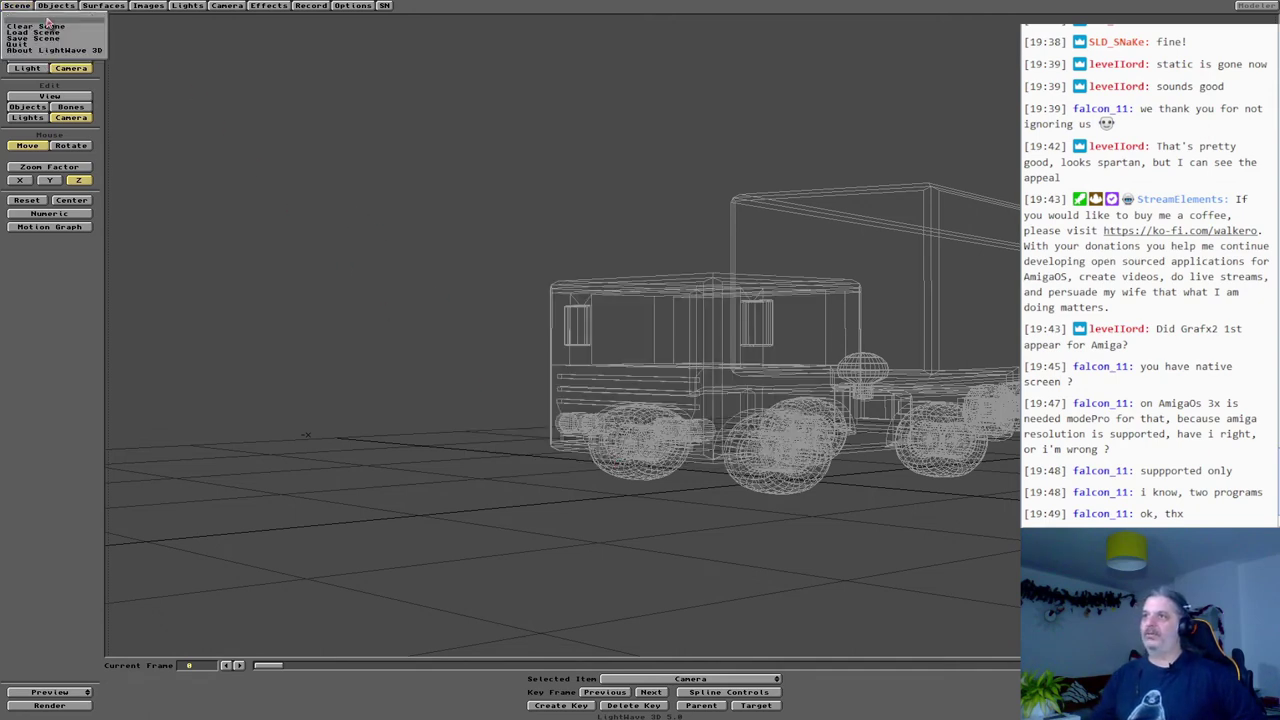
{"action": "left_click", "coordinate": [141, 56]}
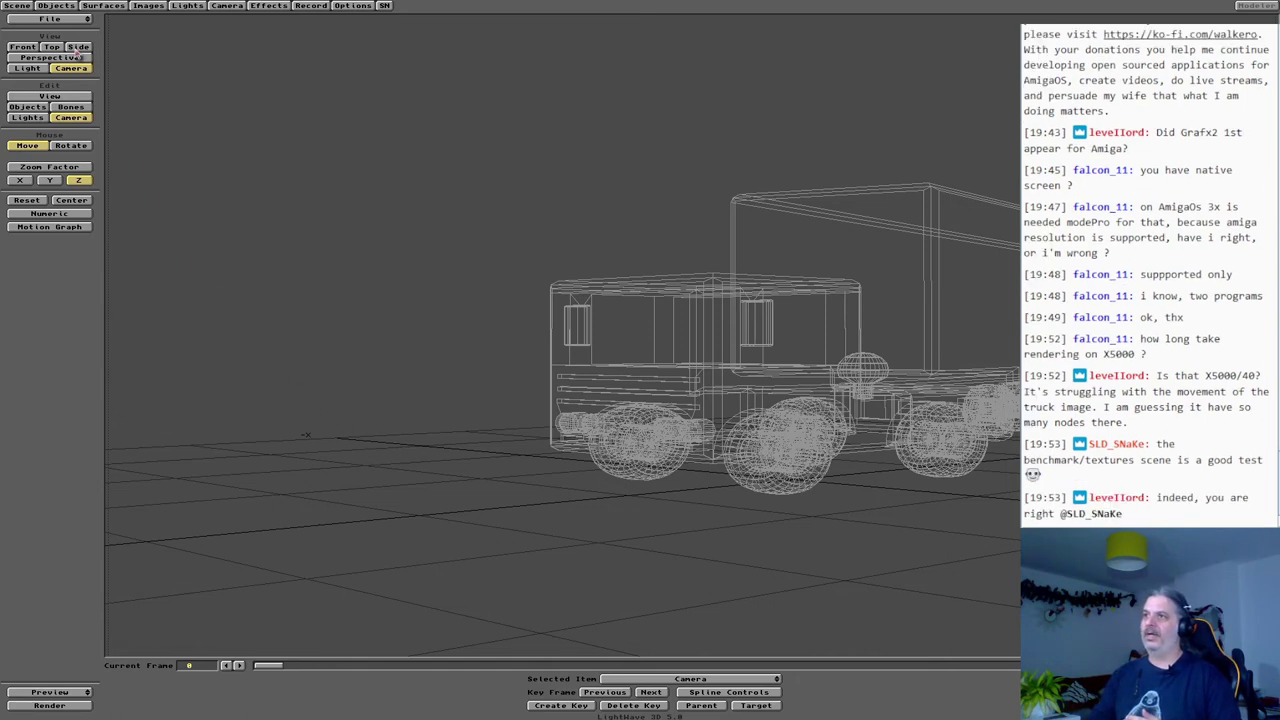
Switch back to the Workbench screen and close the Prefs and AmigaOSbeta drawer windows.
{"action": "mouse_move", "coordinate": [57, 26]}
{"action": "left_mouse_down"}
{"action": "mouse_move", "coordinate": [65, 58]}
{"action": "mouse_move", "coordinate": [70, 48]}
{"action": "left_mouse_up"}
{"action": "left_click", "coordinate": [558, 374]}
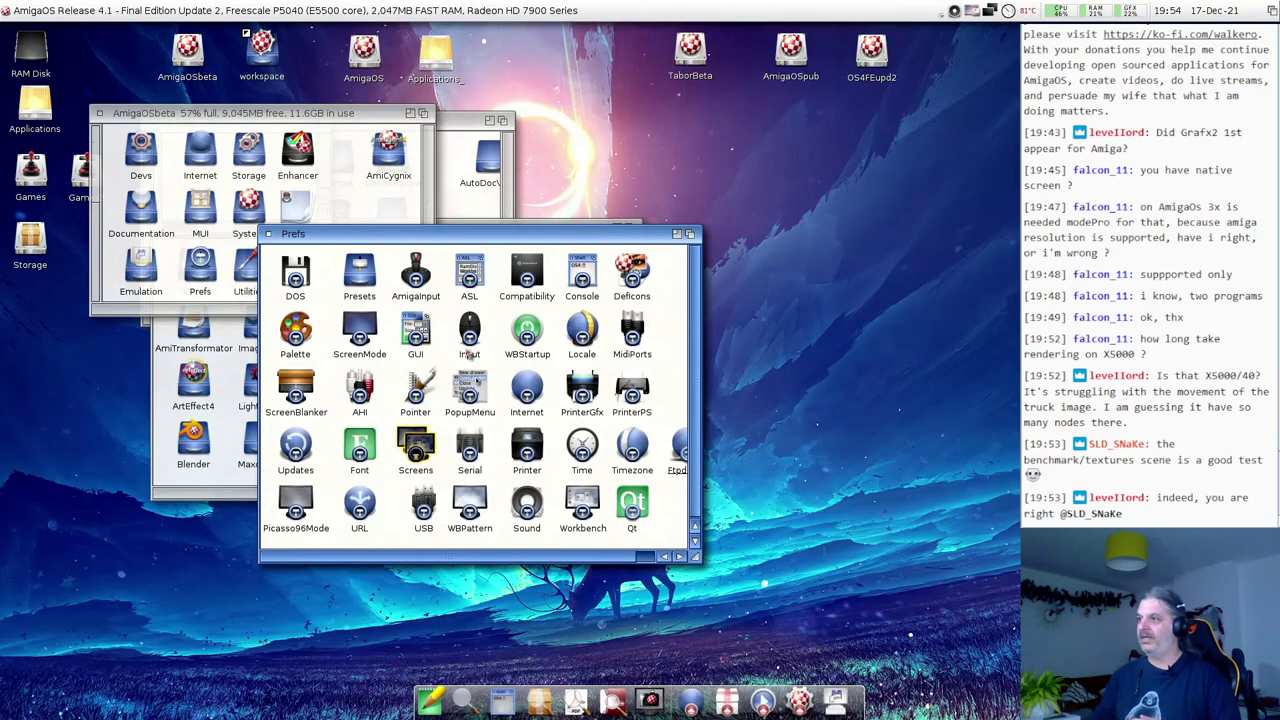
{"action": "left_click", "coordinate": [276, 238]}
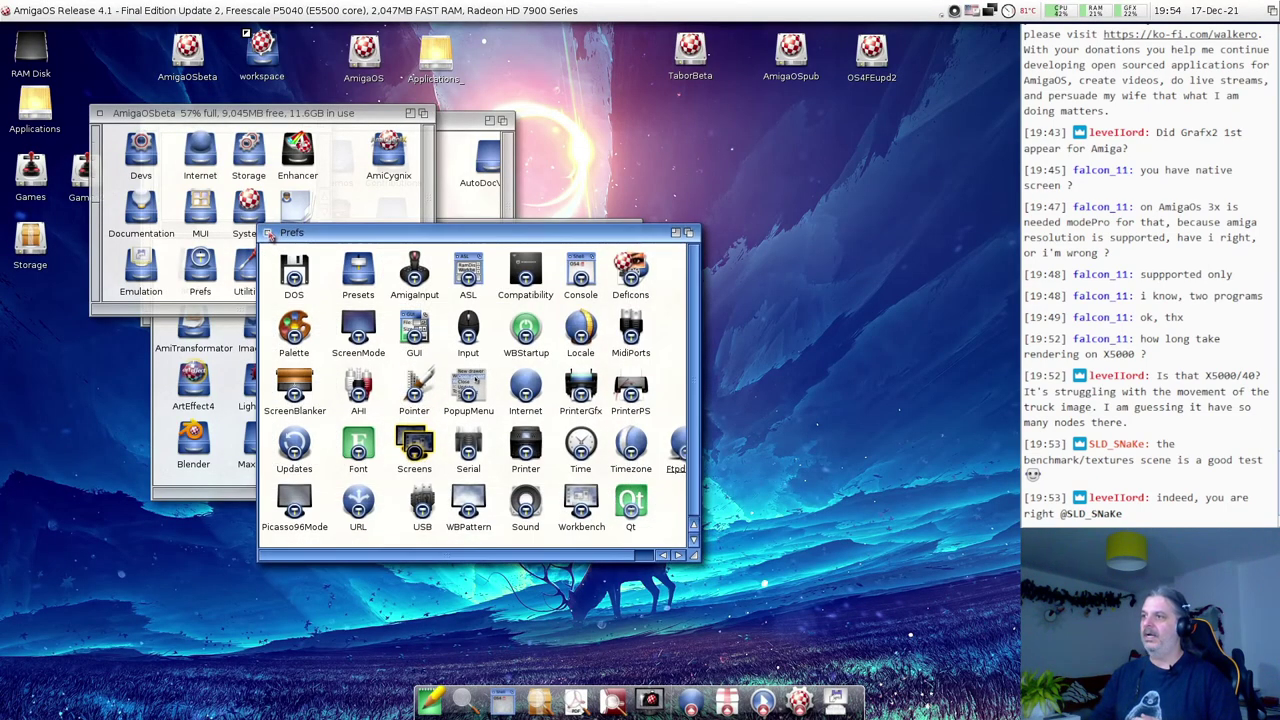
{"action": "left_click", "coordinate": [271, 234]}
{"action": "left_click", "coordinate": [99, 114]}
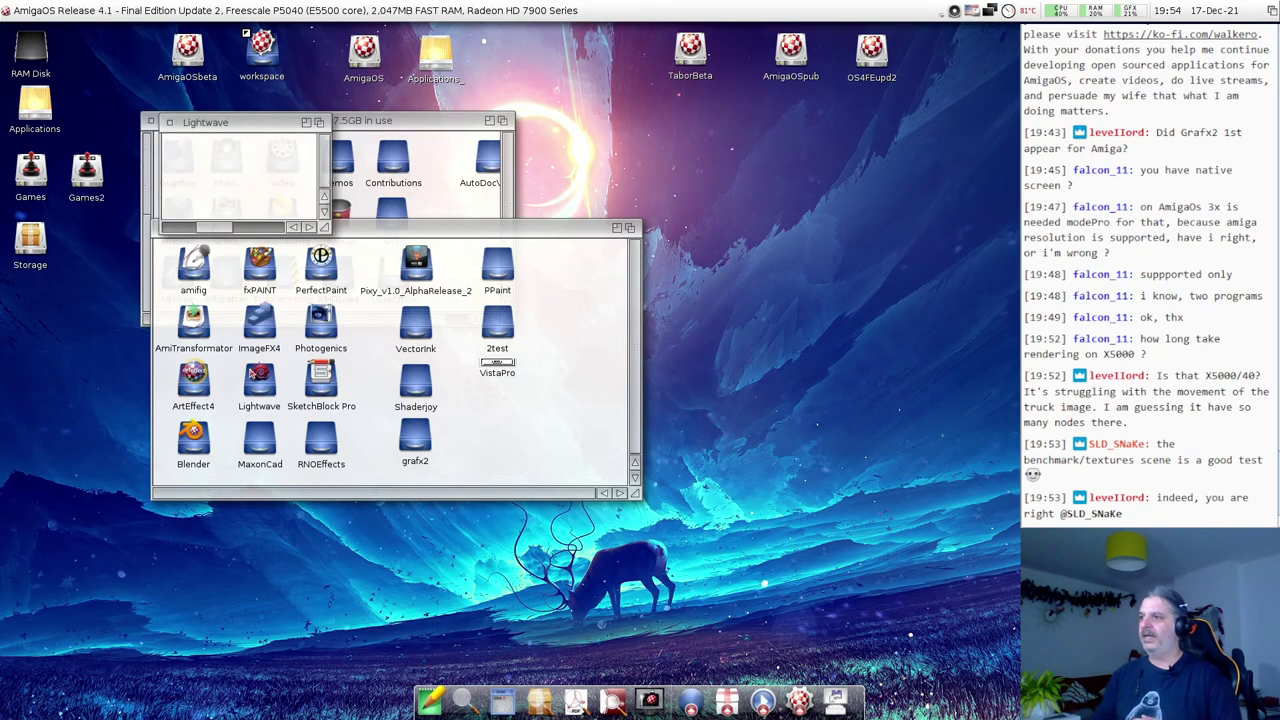
Enlarge the Lightwave drawer window and bring the lwns_output file and its neighbours into view.
{"action": "left_click", "coordinate": [214, 226]}
{"action": "left_click_drag", "start_coordinate": [324, 228], "coordinate": [511, 366]}
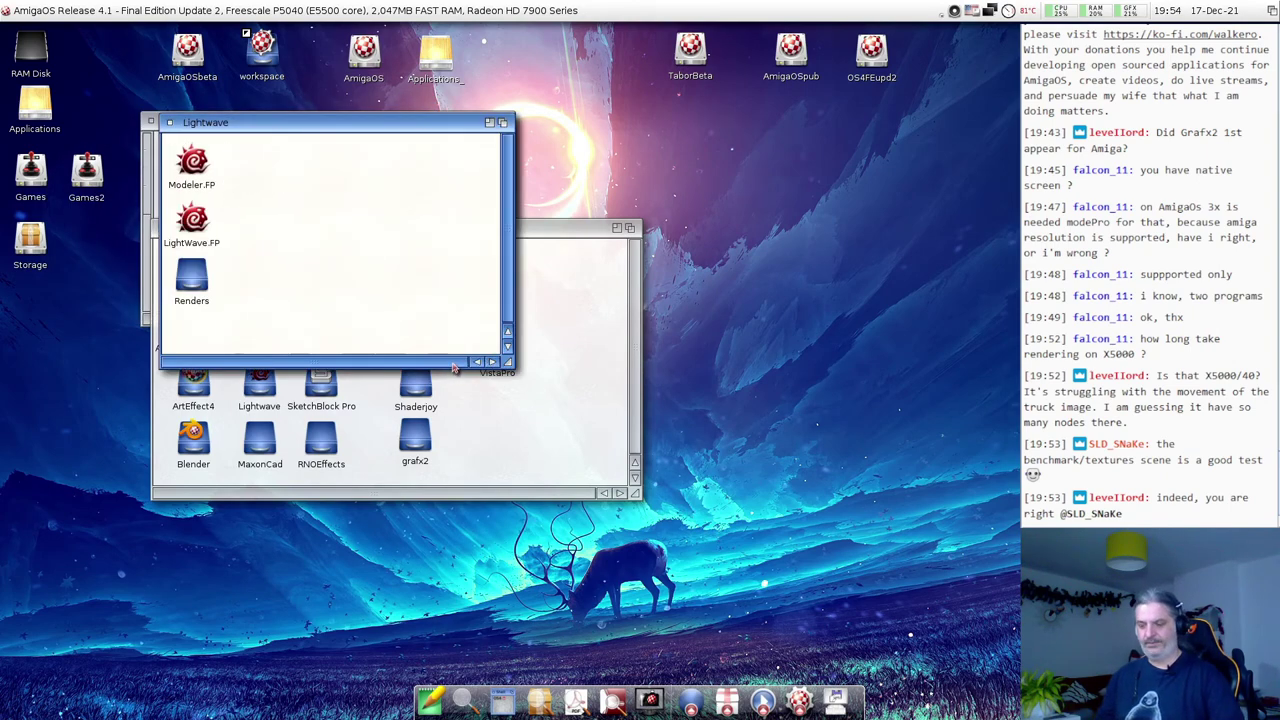
{"action": "left_click_drag", "start_coordinate": [510, 368], "coordinate": [745, 382]}
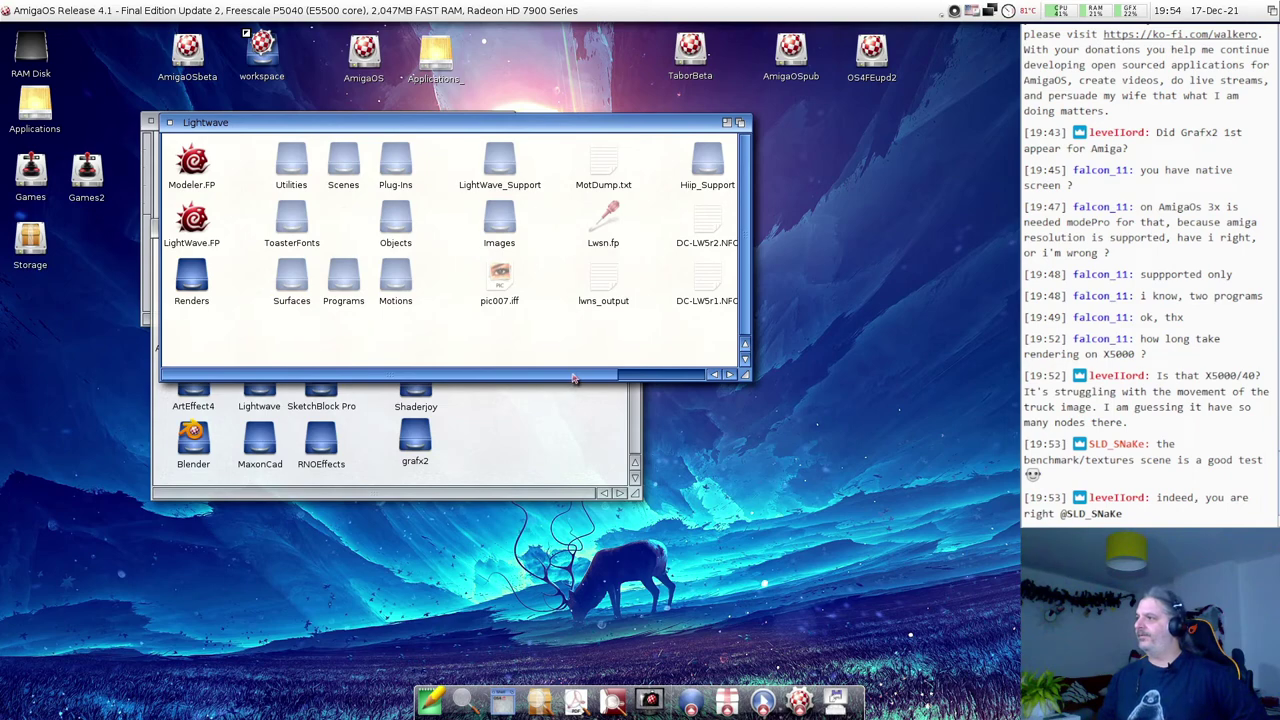
{"action": "left_click_drag", "start_coordinate": [573, 378], "coordinate": [678, 376]}
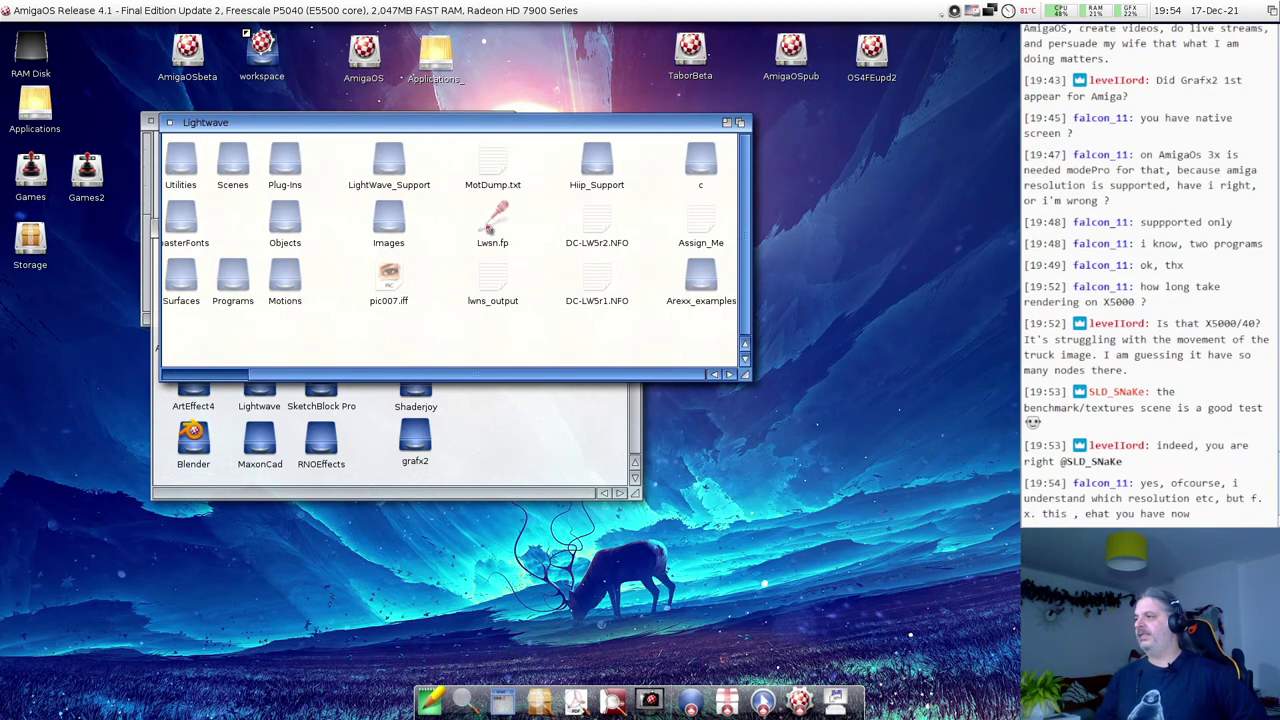
Open lwns_output from the Lightwave drawer, examine the ScreamerNet usage lines and Raytrace.LWS render log, and close it.
{"action": "double_click", "coordinate": [494, 278]}
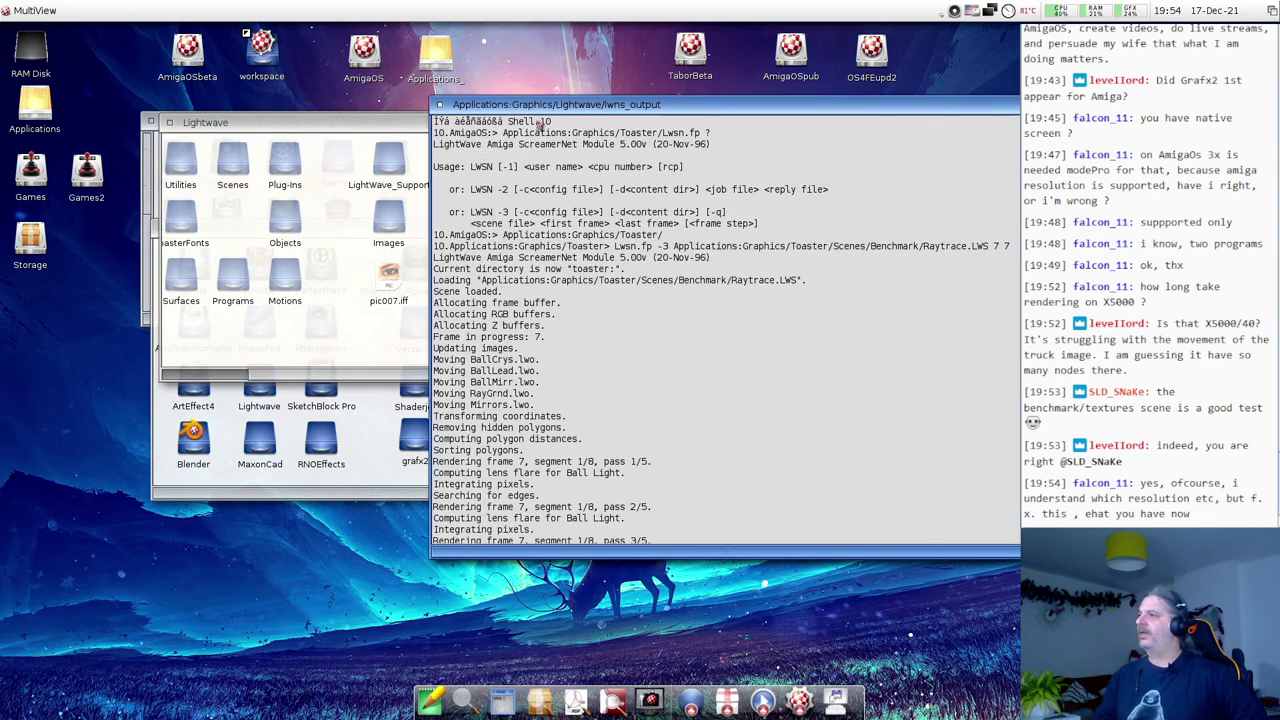
{"action": "left_click_drag", "start_coordinate": [540, 122], "coordinate": [223, 93]}
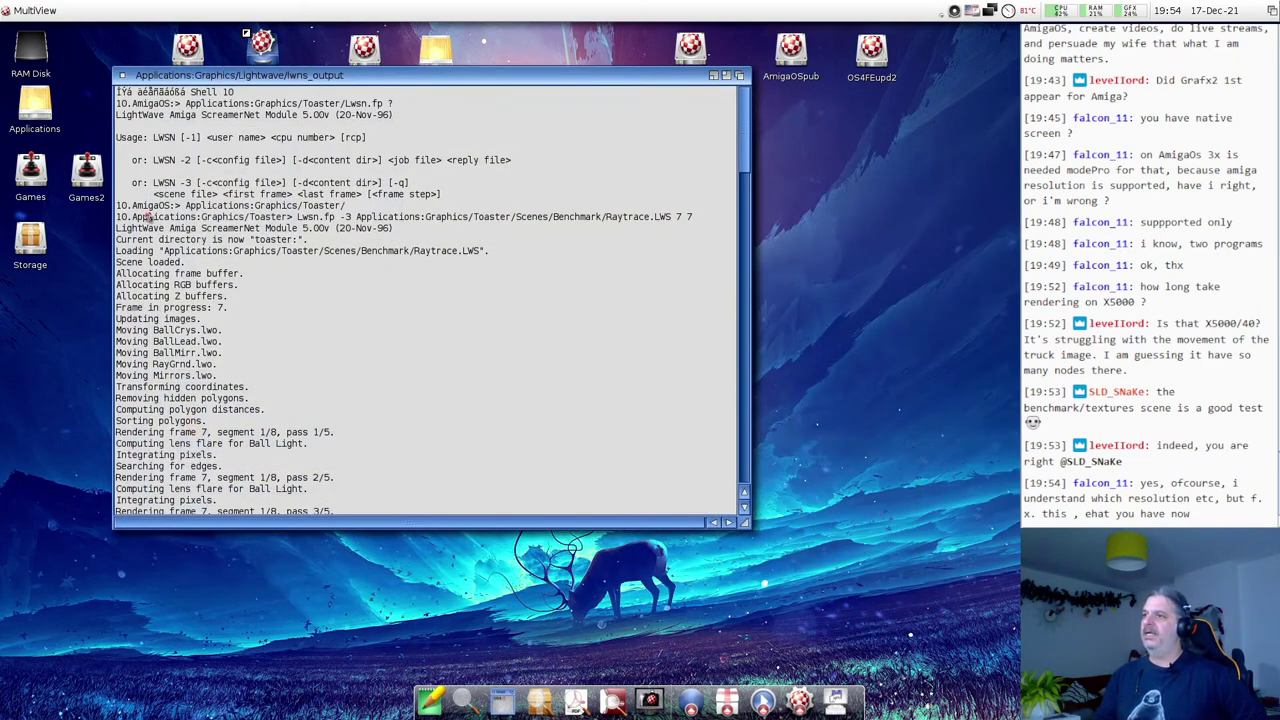
{"action": "left_click_drag", "start_coordinate": [141, 155], "coordinate": [386, 135]}
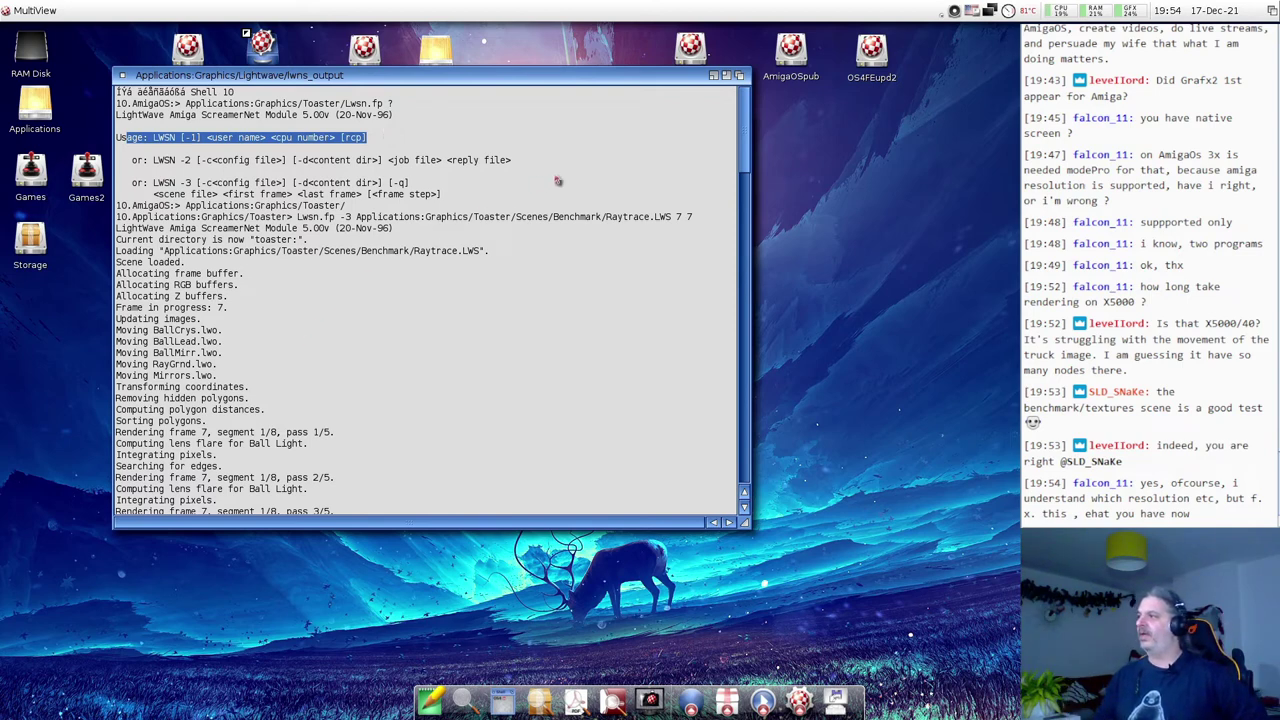
{"action": "left_click_drag", "start_coordinate": [748, 157], "coordinate": [744, 366]}
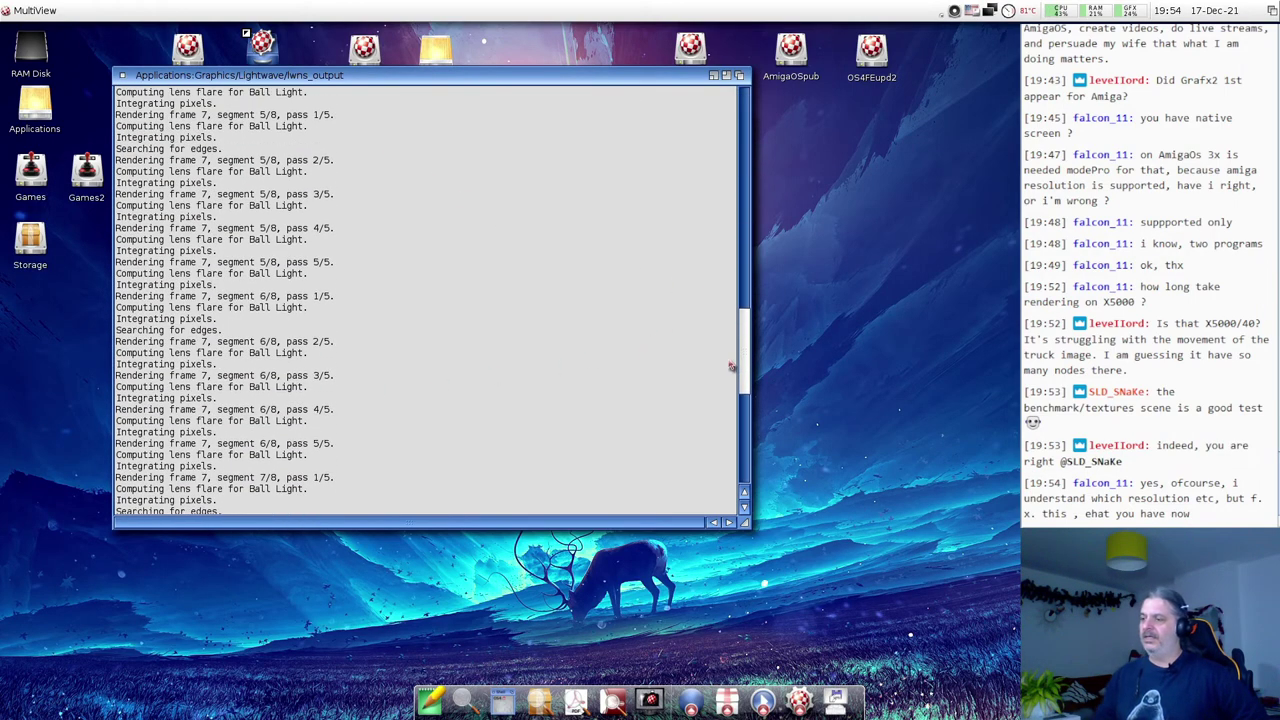
{"action": "left_click", "coordinate": [122, 75]}
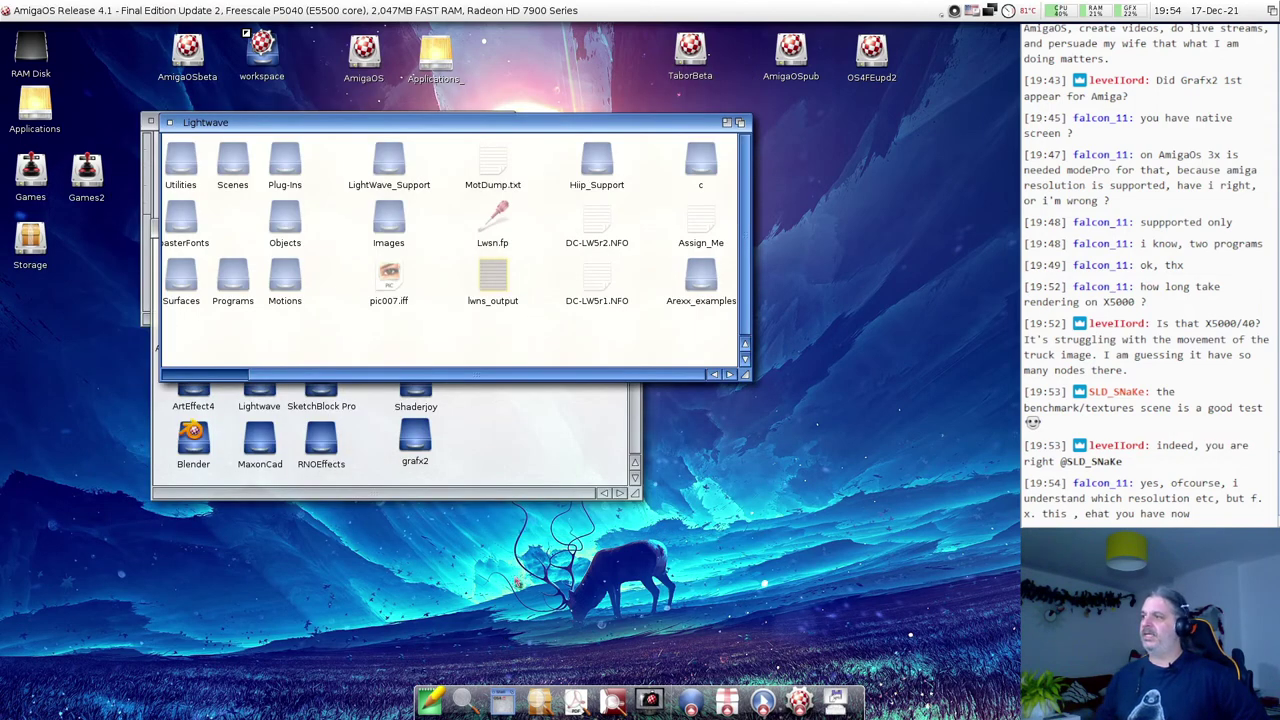
Look through the Images drawer's folders inside the Lightwave drawer and close its window.
{"action": "double_click", "coordinate": [389, 228]}
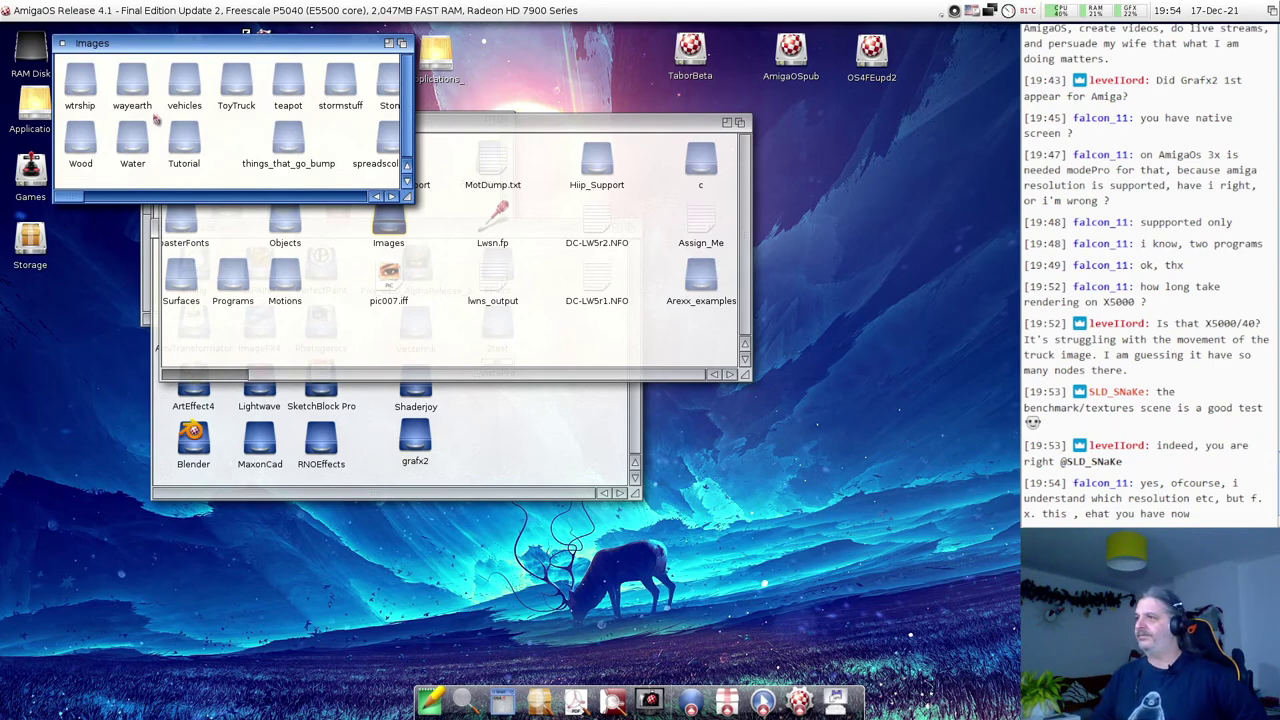
{"action": "left_click", "coordinate": [62, 43]}
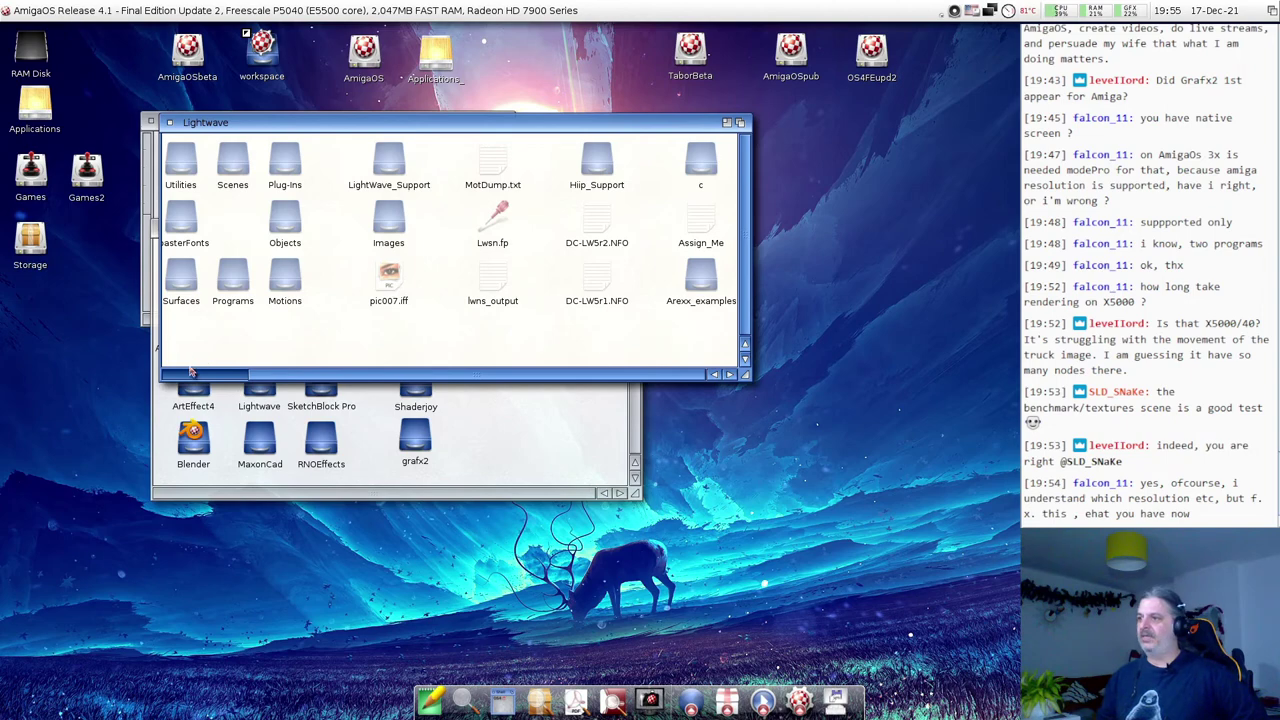
Launch LightWave.FP from the Lightwave drawer and load the truck.sc scene from Scenes.
{"action": "left_click", "coordinate": [191, 371]}
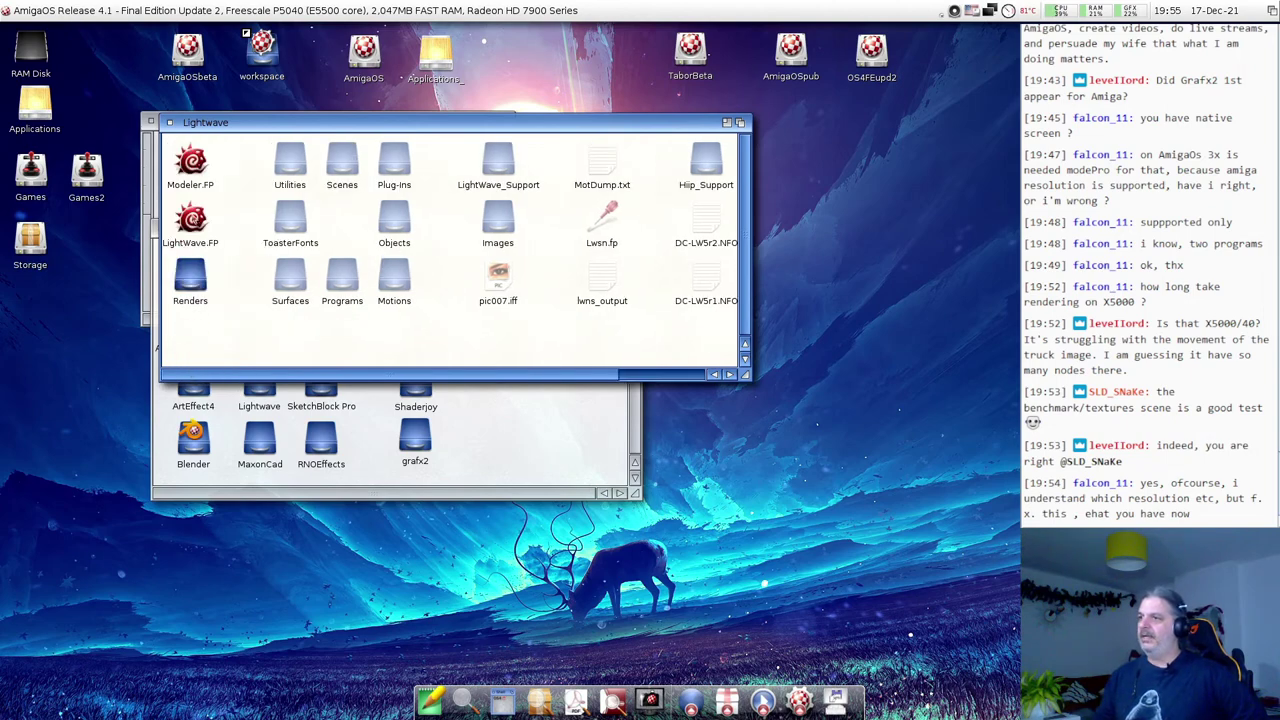
{"action": "double_click", "coordinate": [192, 220]}
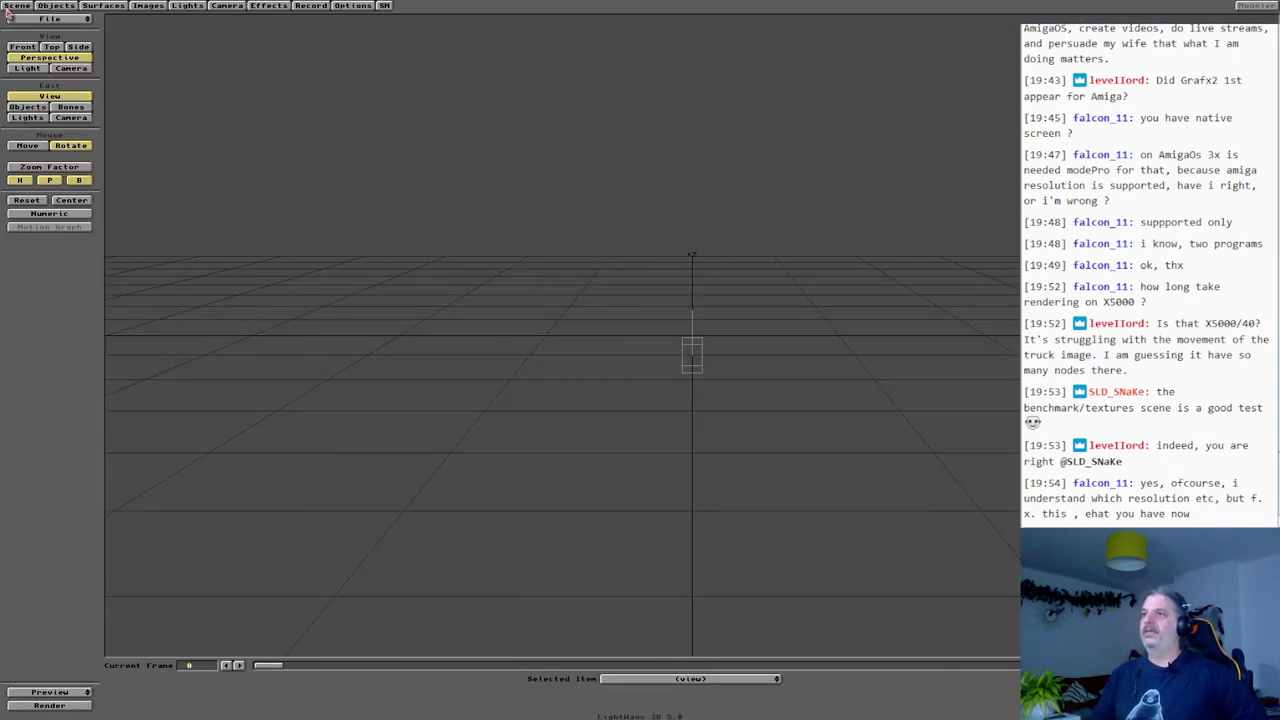
{"action": "left_click_drag", "start_coordinate": [8, 12], "coordinate": [30, 42]}
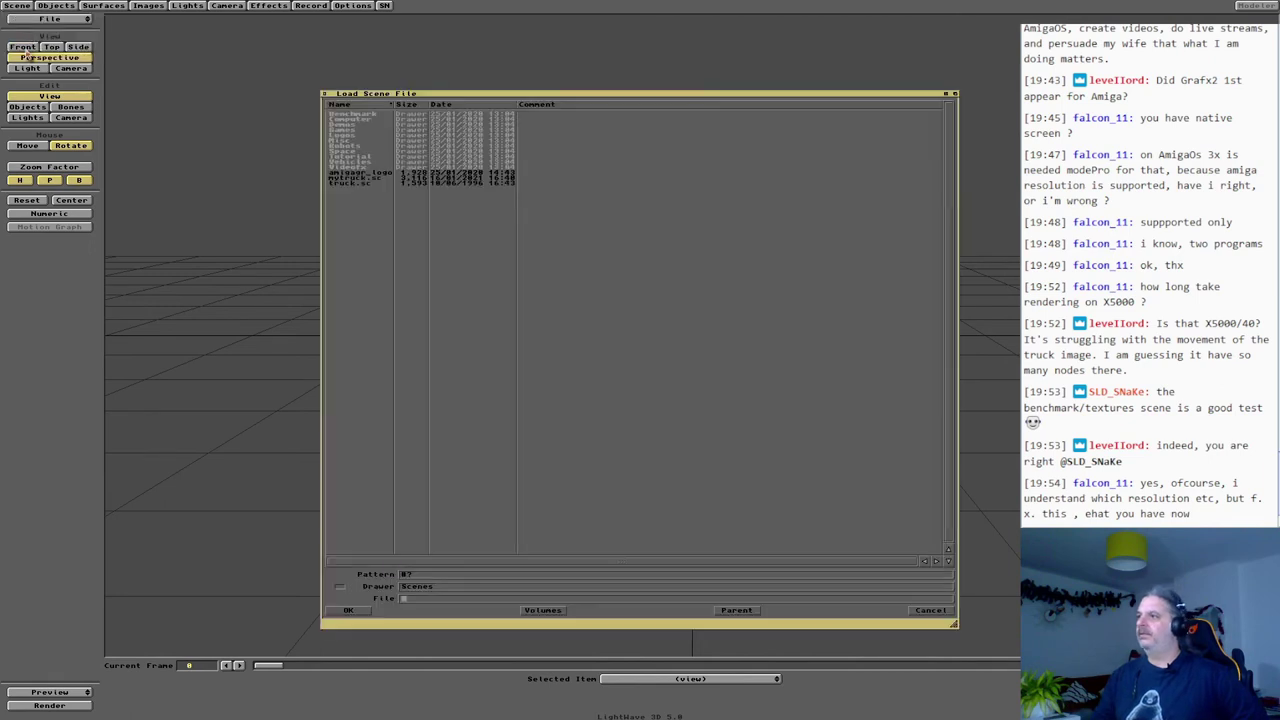
{"action": "double_click", "coordinate": [350, 183]}
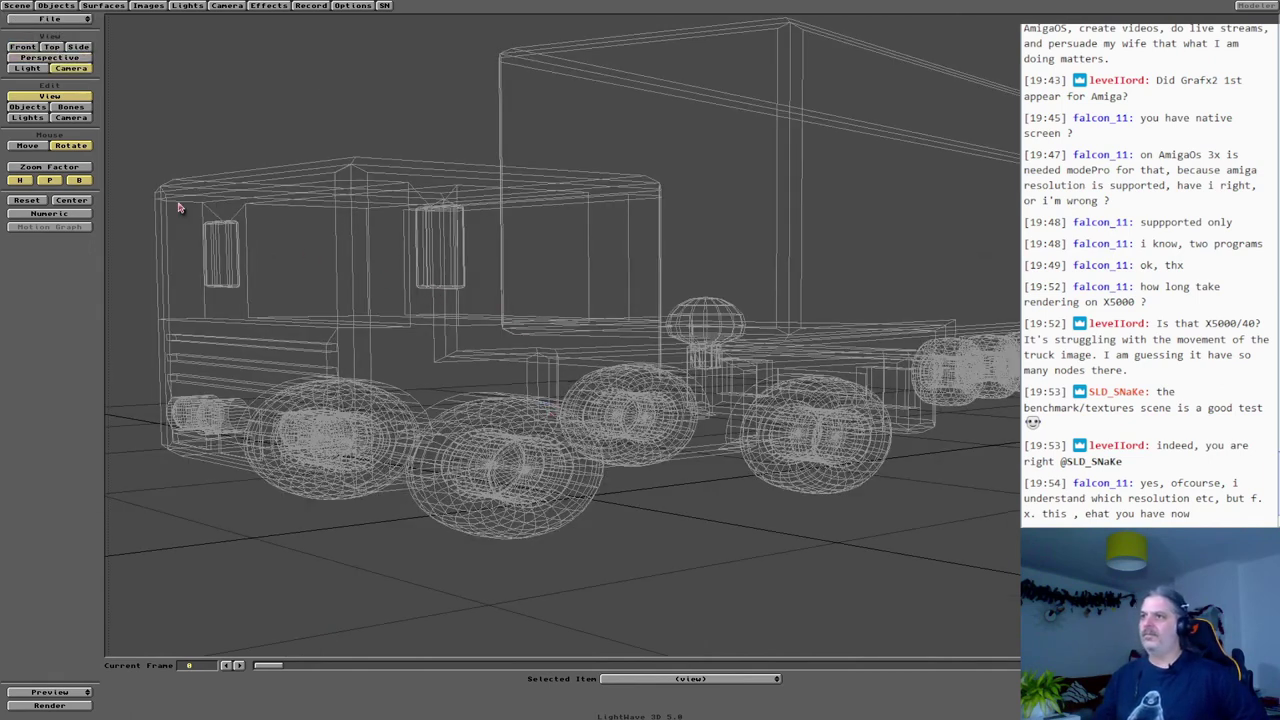
Make the camera the edited item, enable movement on X, Y and Z, and move it farther away from the truck.
{"action": "left_click", "coordinate": [70, 117]}
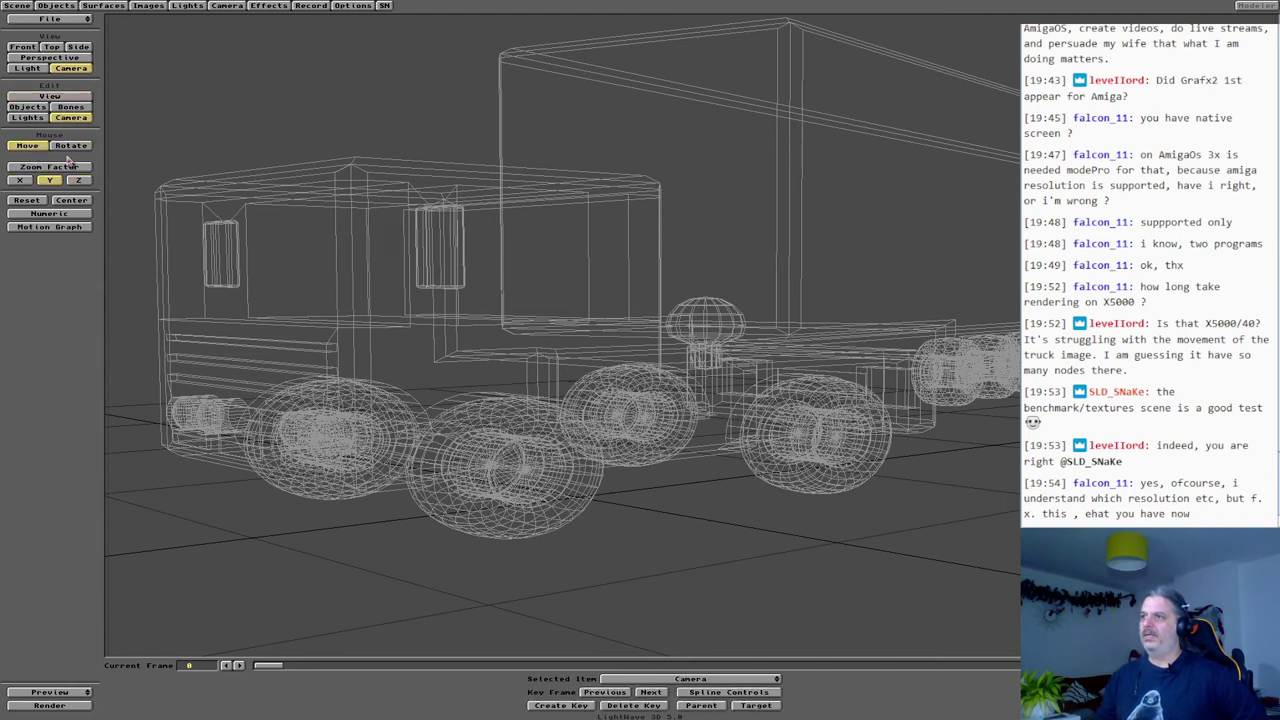
{"action": "left_click", "coordinate": [20, 180]}
{"action": "left_click", "coordinate": [79, 180]}
{"action": "left_click_drag", "start_coordinate": [128, 229], "coordinate": [695, 318]}
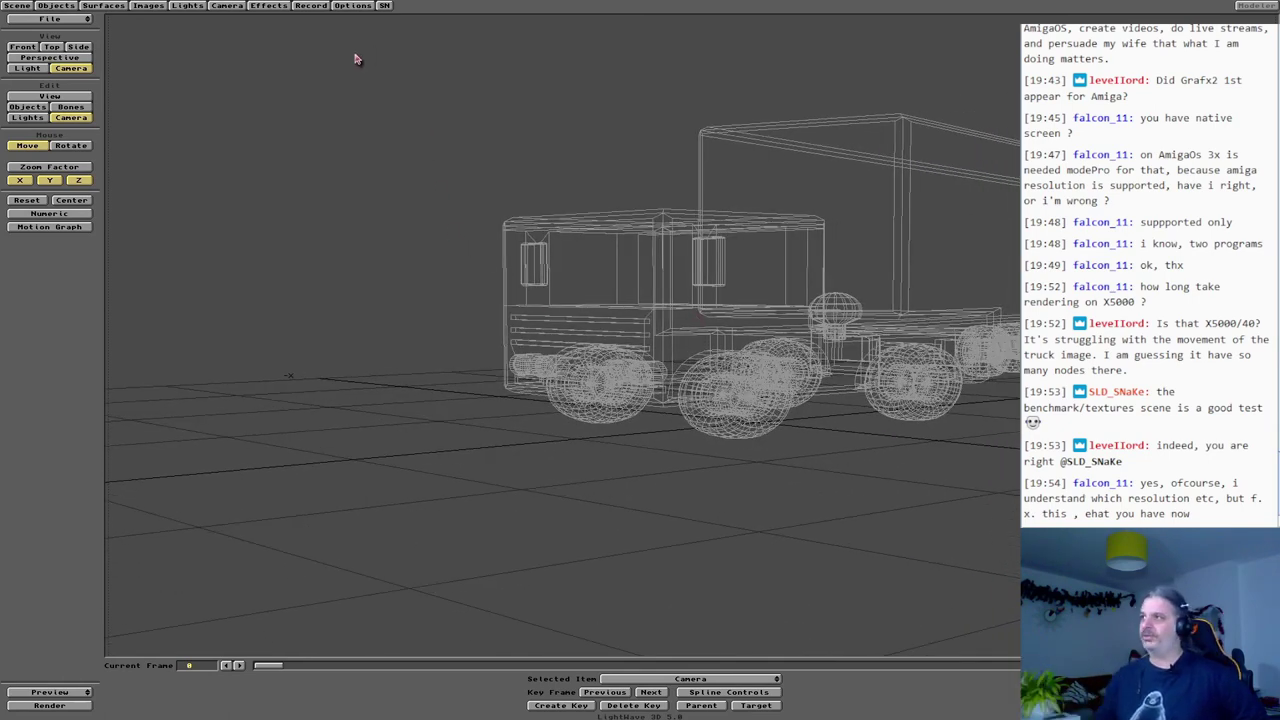
Check the Bounding Box Point/Polygon Threshold among the Layout View options and move the camera to test the truck's wireframe redraw.
{"action": "left_click", "coordinate": [356, 7]}
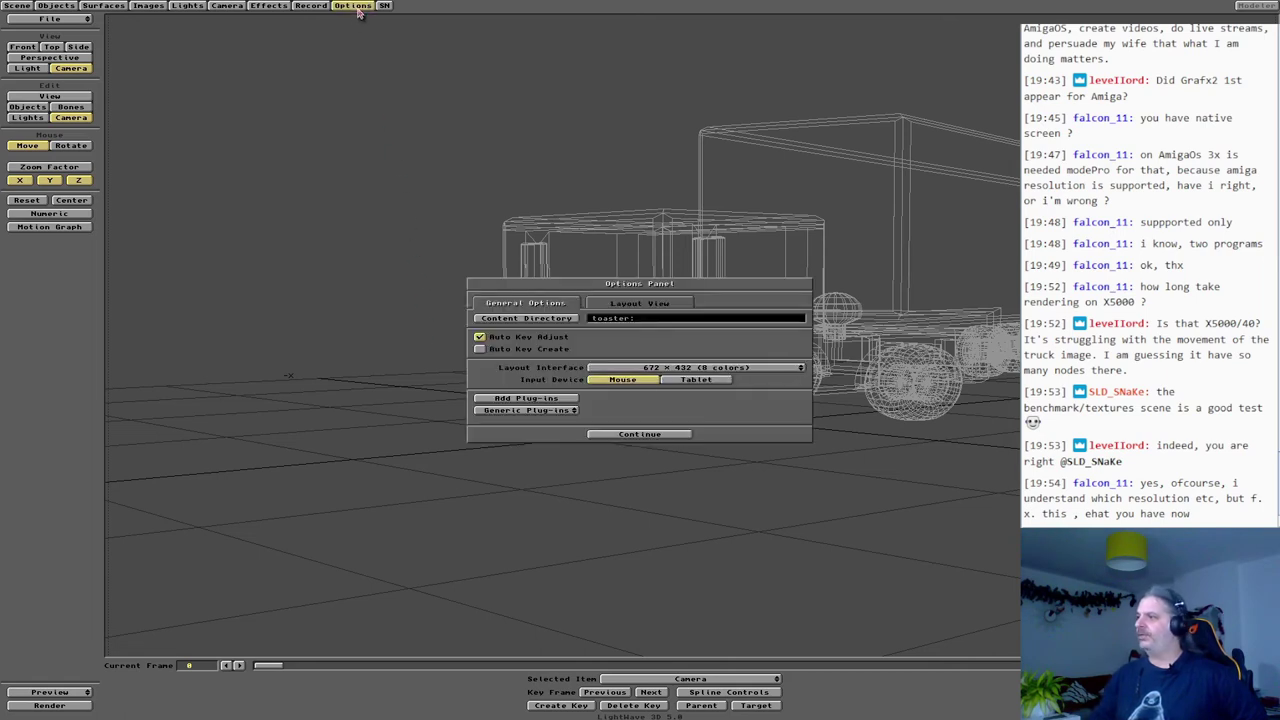
{"action": "left_click", "coordinate": [652, 305]}
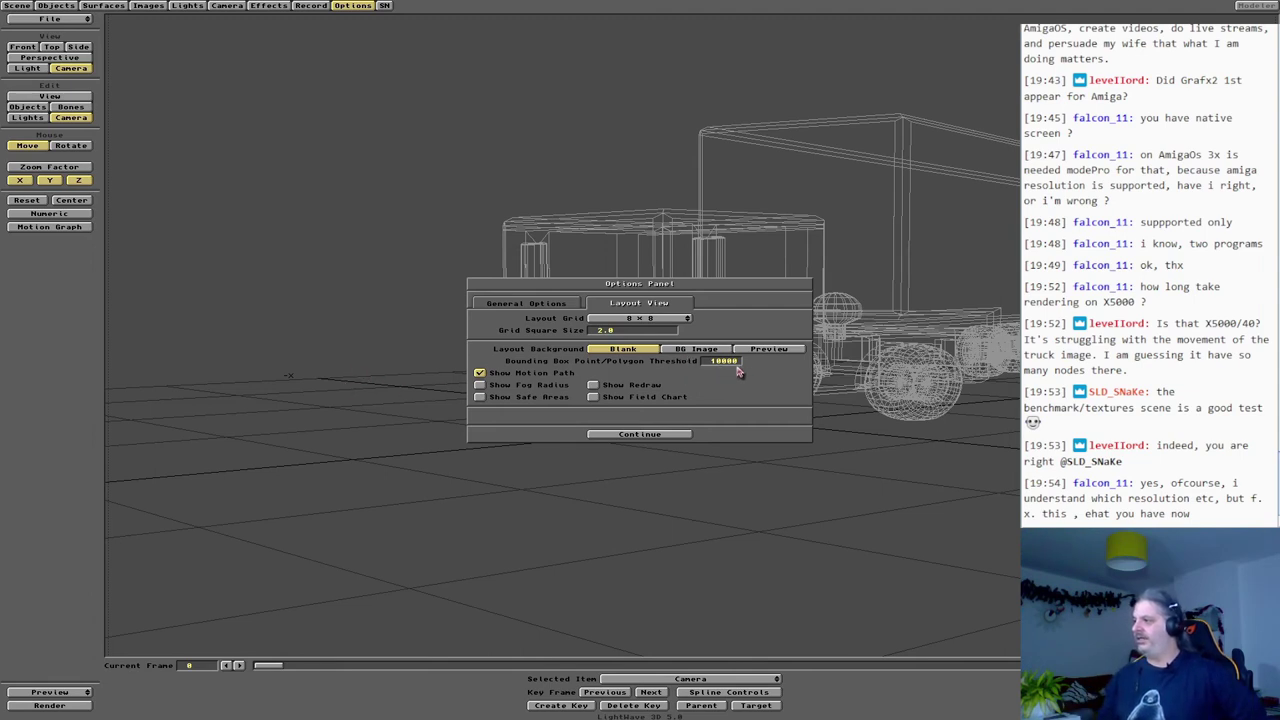
{"action": "left_click", "coordinate": [607, 435]}
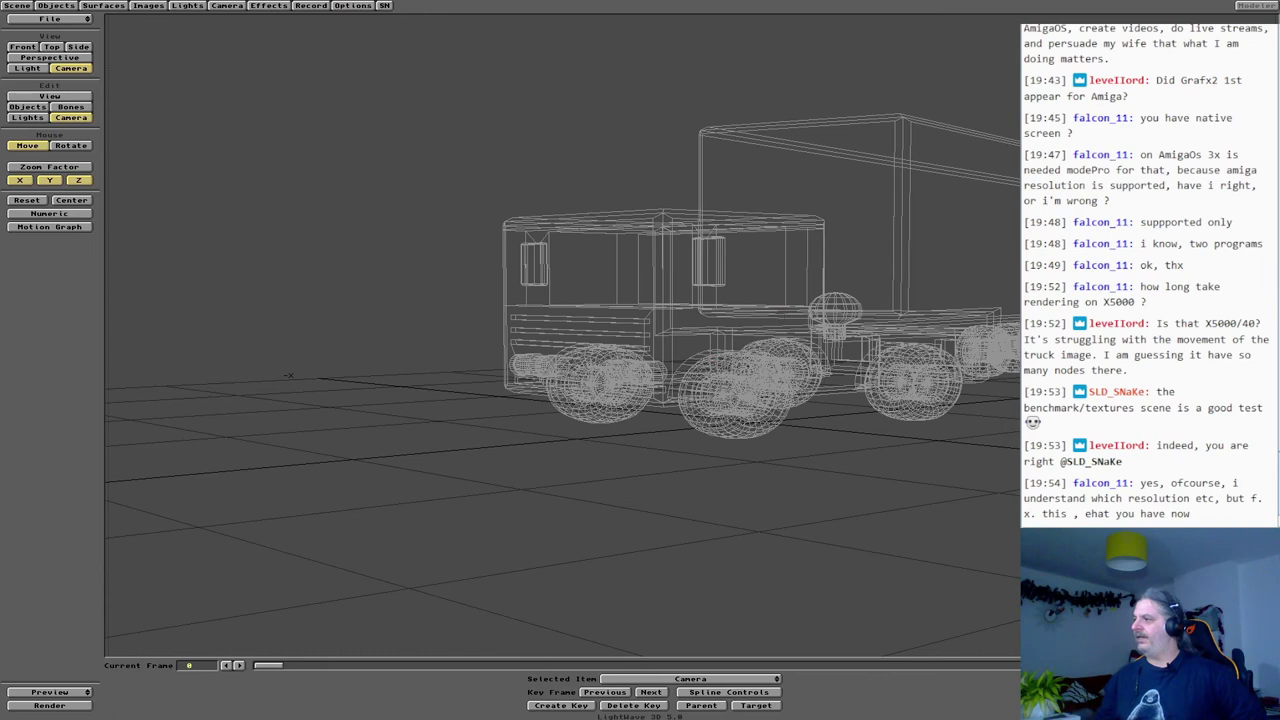
{"action": "left_click_drag", "start_coordinate": [288, 375], "coordinate": [211, 372]}
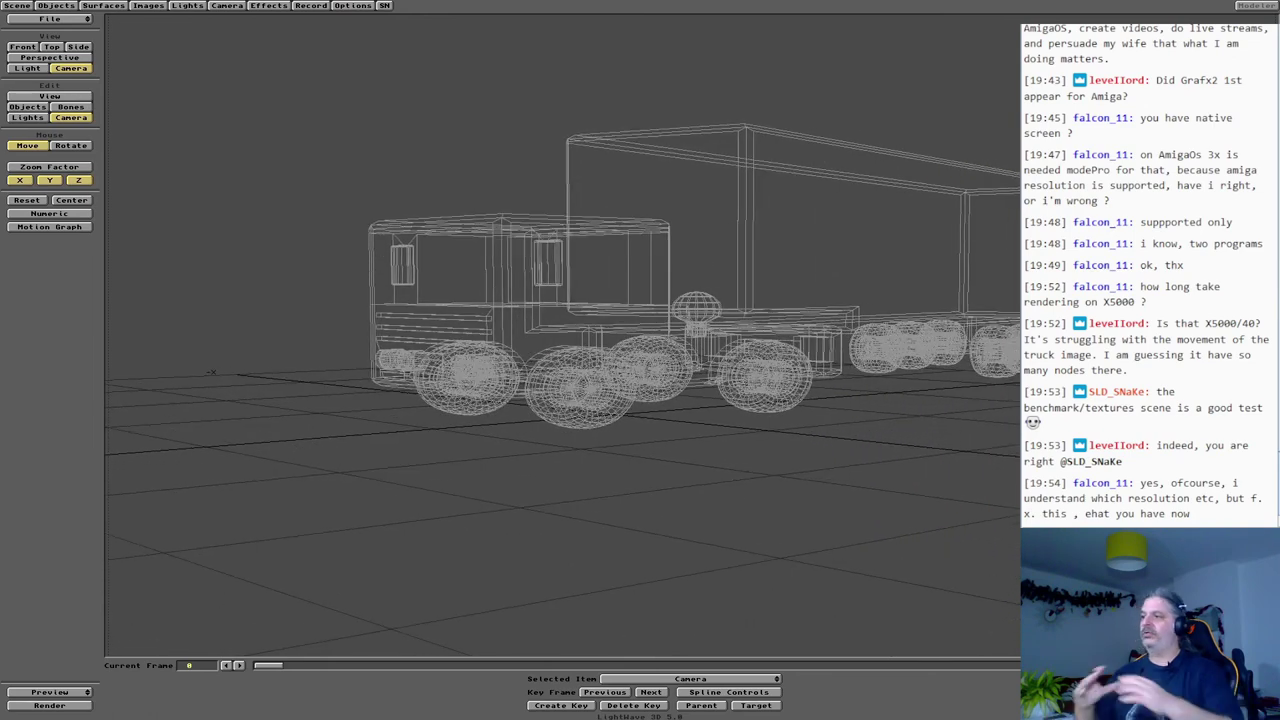
Try other Bounding Box Point/Polygon Threshold values, moving the camera after each change to compare how the truck redraws.
{"action": "left_click", "coordinate": [357, 6]}
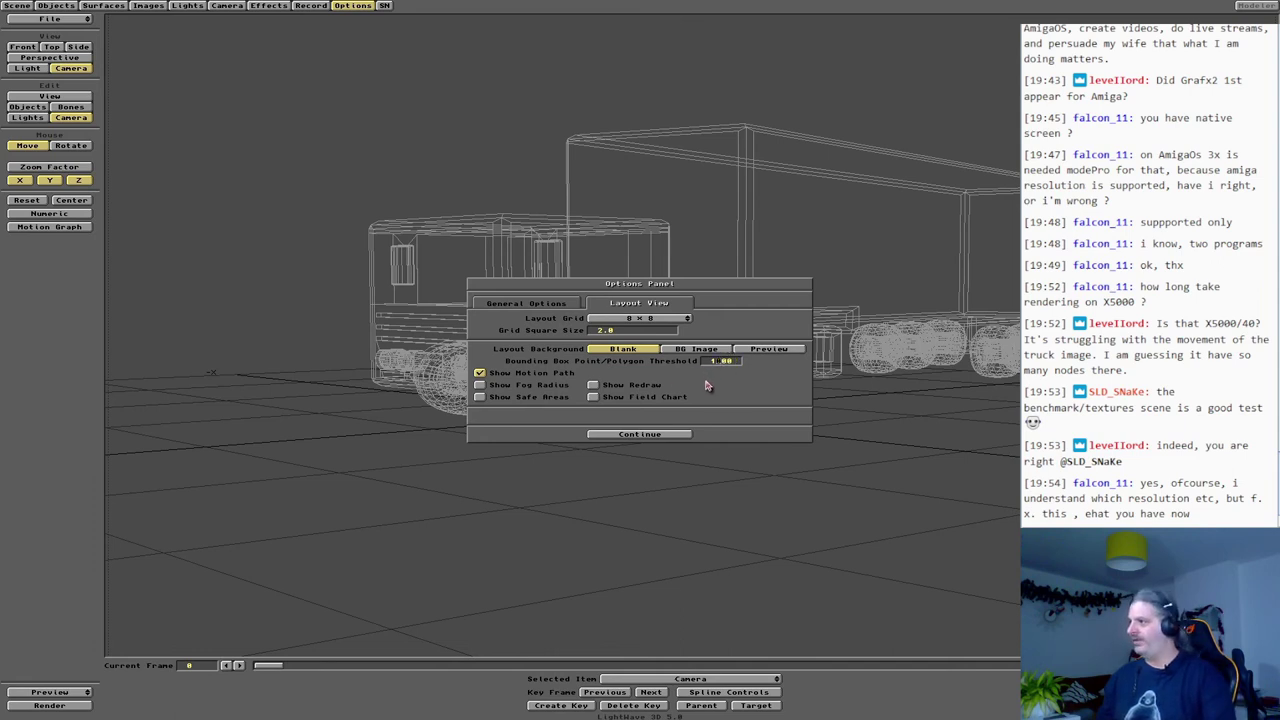
{"action": "left_click", "coordinate": [613, 434]}
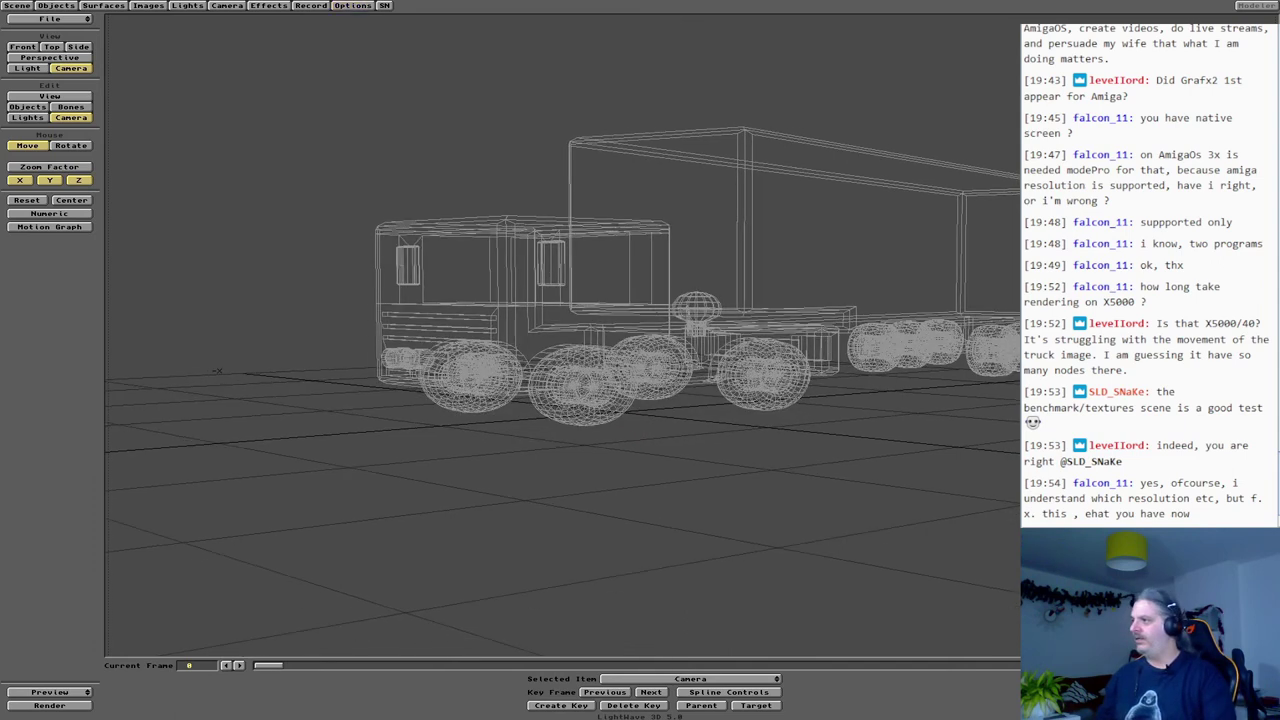
{"action": "left_click_drag", "start_coordinate": [575, 173], "coordinate": [600, 173]}
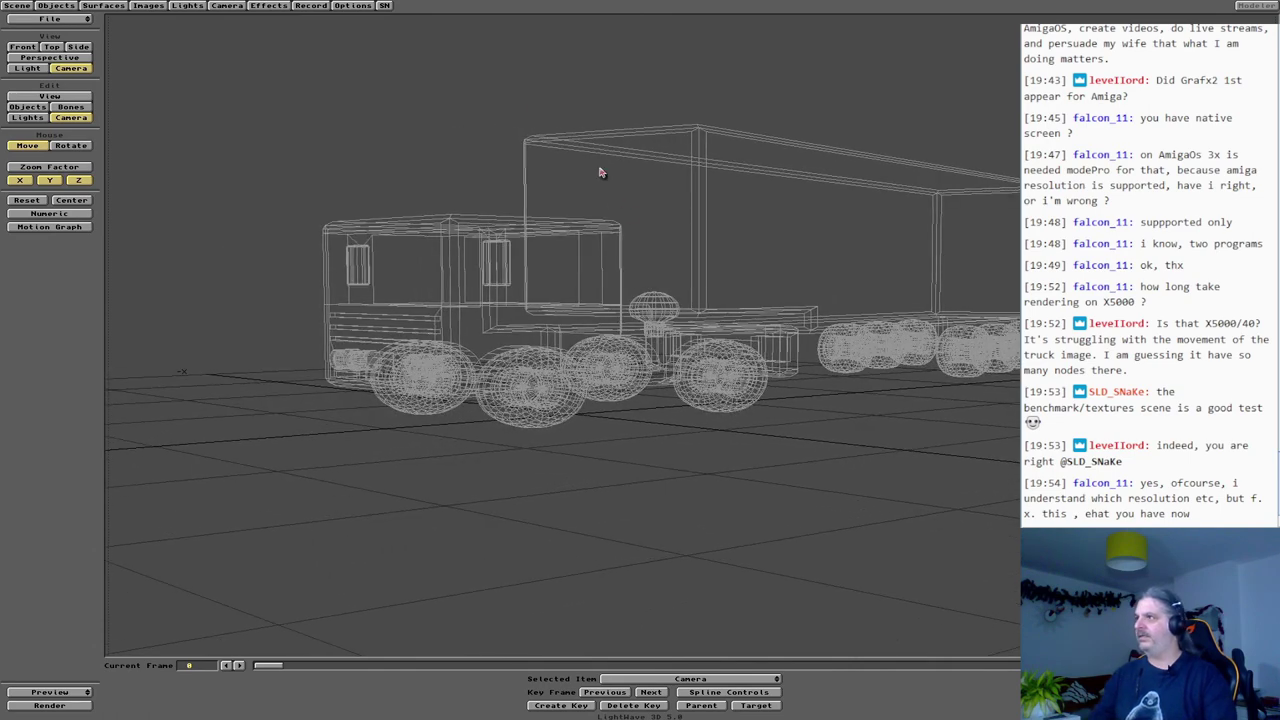
{"action": "left_click", "coordinate": [354, 5]}
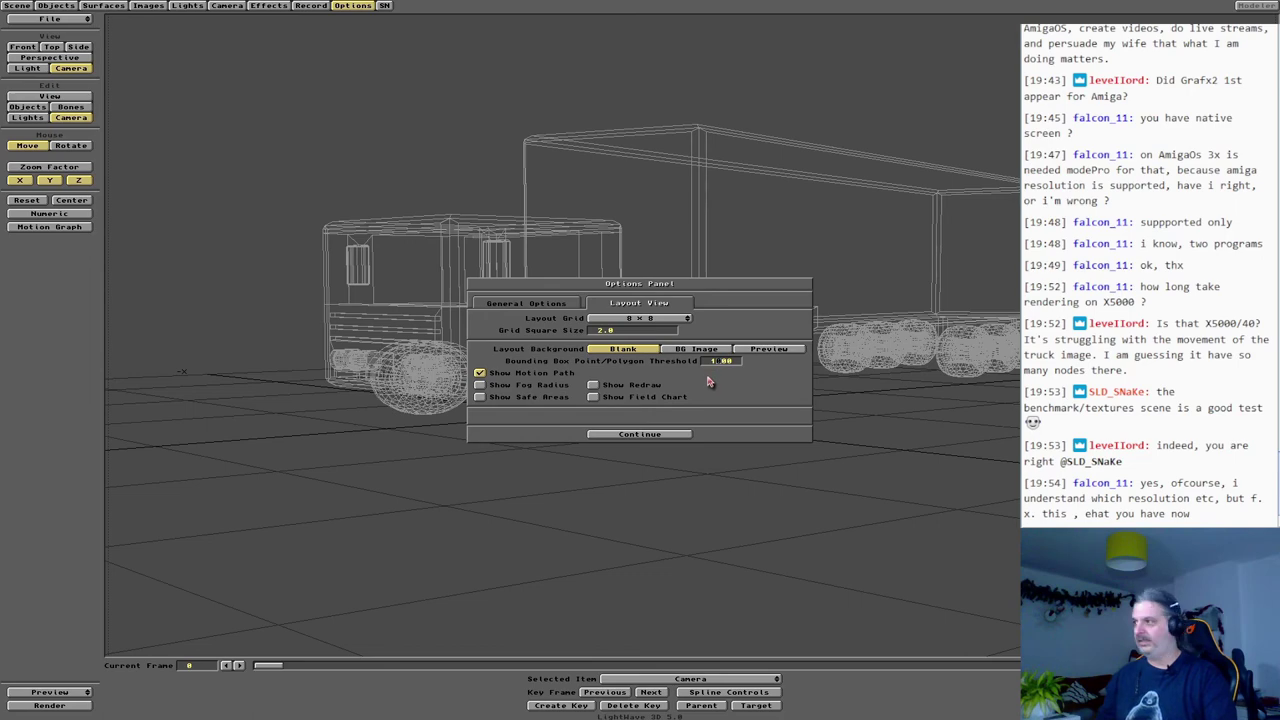
{"action": "left_click", "coordinate": [631, 434]}
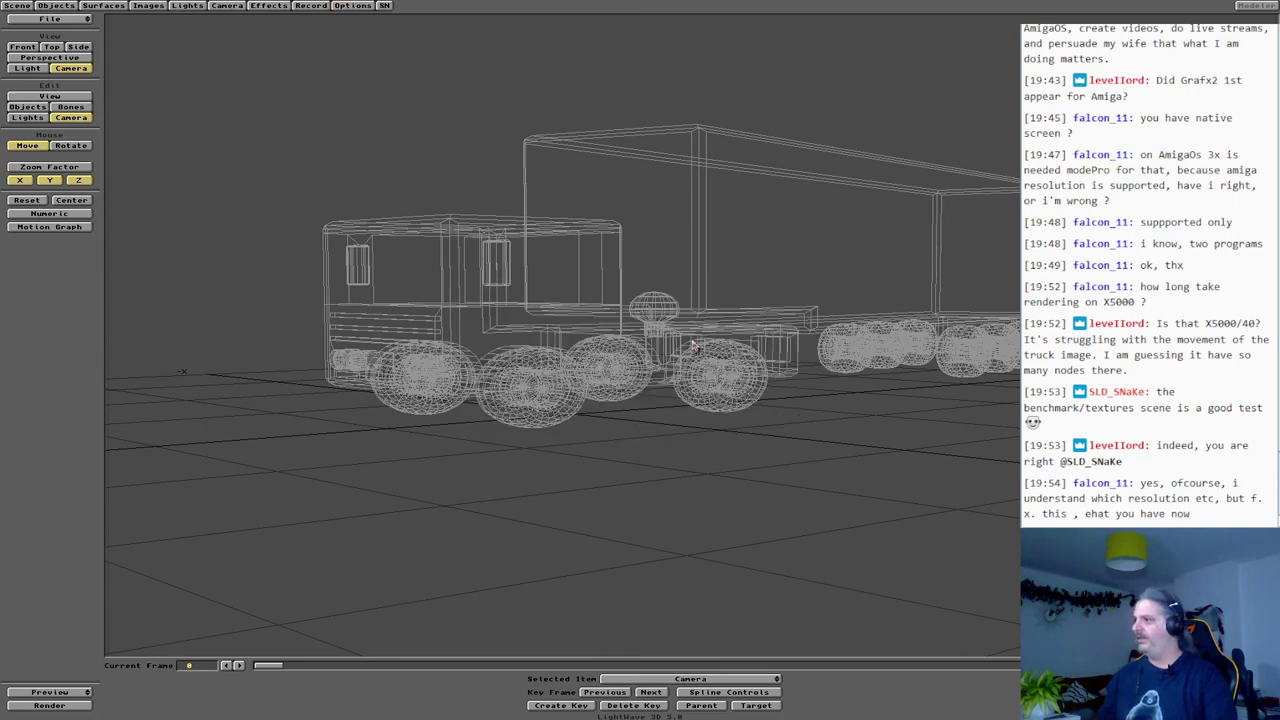
{"action": "left_click_drag", "start_coordinate": [693, 345], "coordinate": [651, 383]}
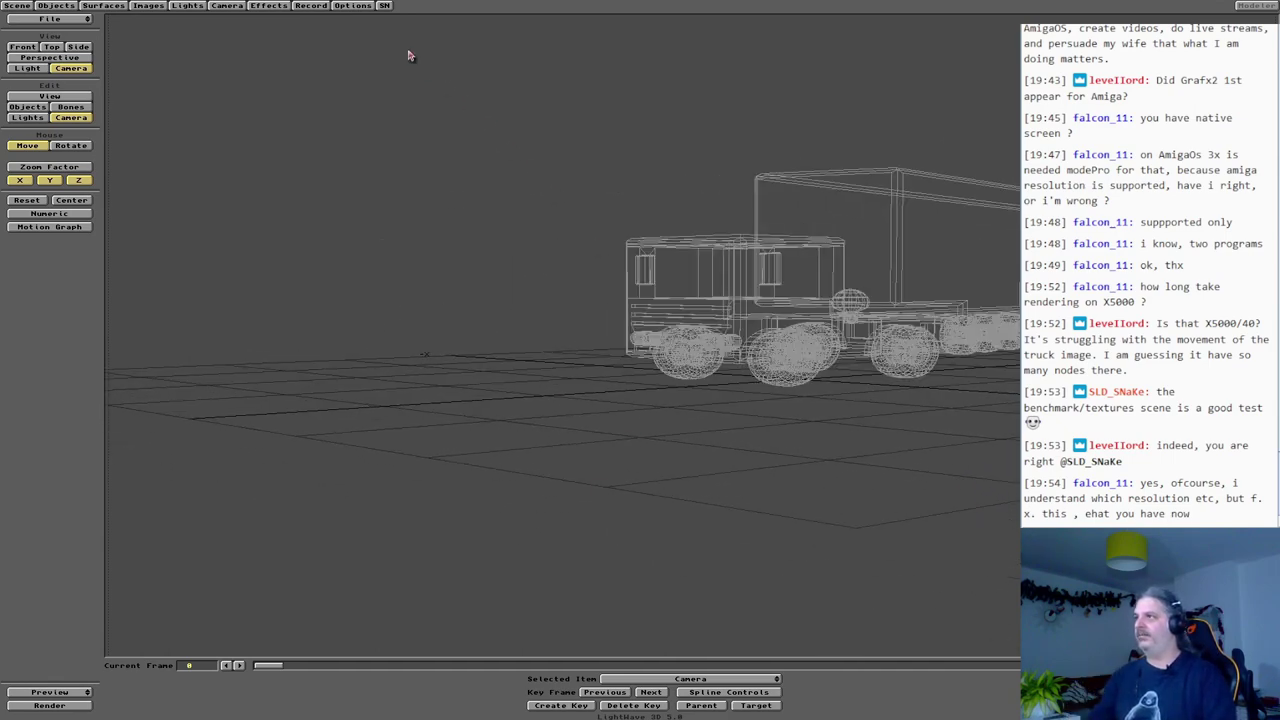
Set the Bounding Box Point/Polygon Threshold to 10000 and move the camera to bring the truck back nearer the view's centre.
{"action": "left_click", "coordinate": [355, 6]}
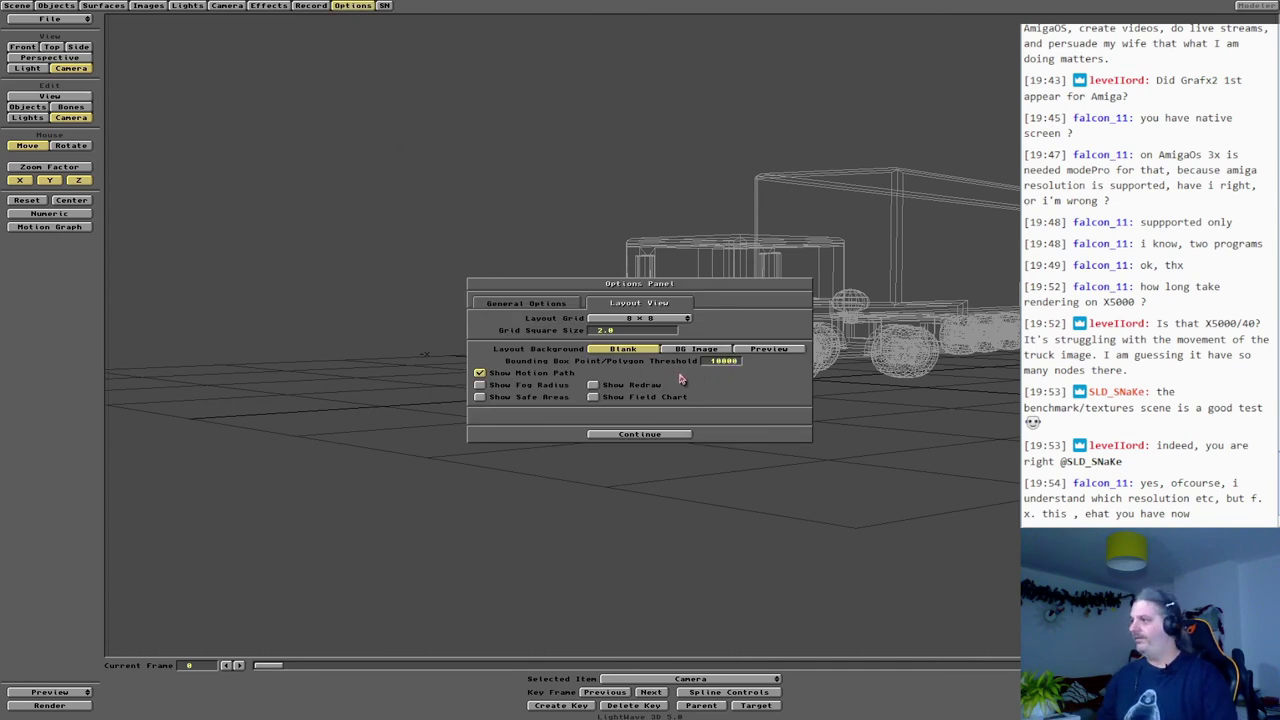
{"action": "left_click", "coordinate": [630, 437]}
{"action": "left_click_drag", "start_coordinate": [740, 391], "coordinate": [526, 350]}
{"action": "left_click_drag", "start_coordinate": [700, 322], "coordinate": [634, 322]}
{"action": "left_click_drag", "start_coordinate": [579, 432], "coordinate": [499, 432]}
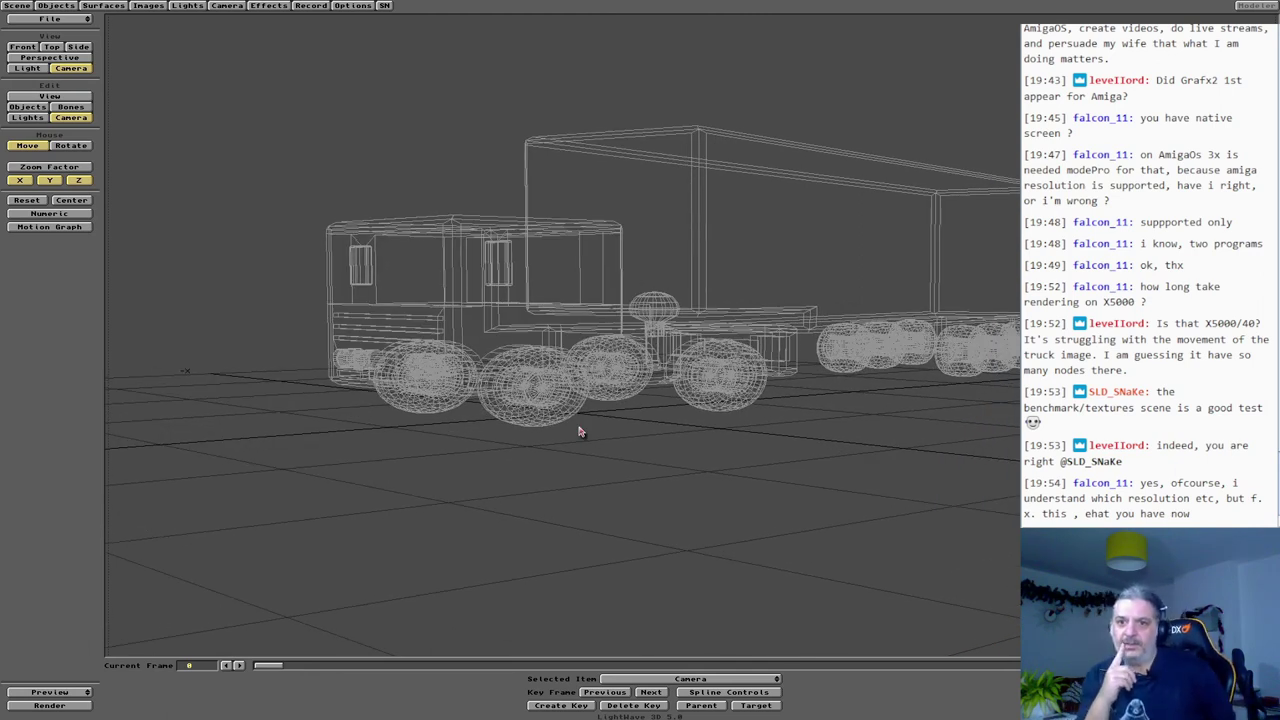
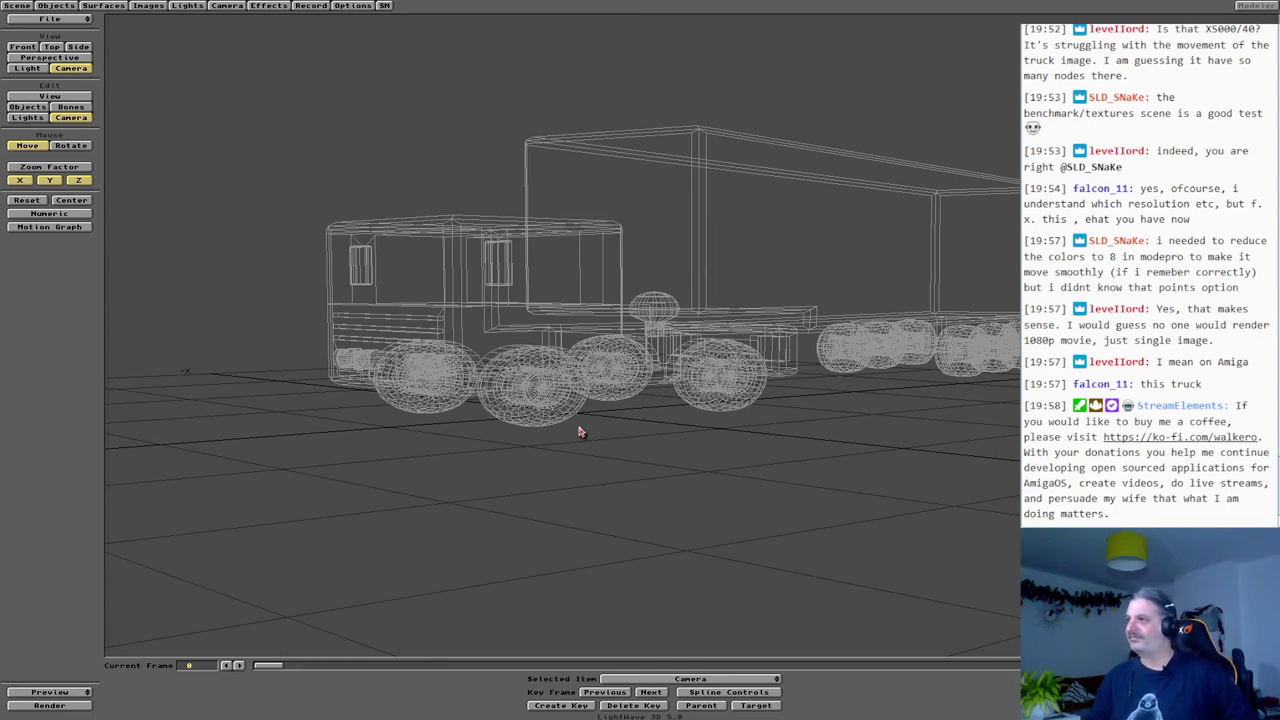
Load the Raytrace.LWS scene from the Scenes/Benchmark drawer.
{"action": "left_click", "coordinate": [20, 8]}
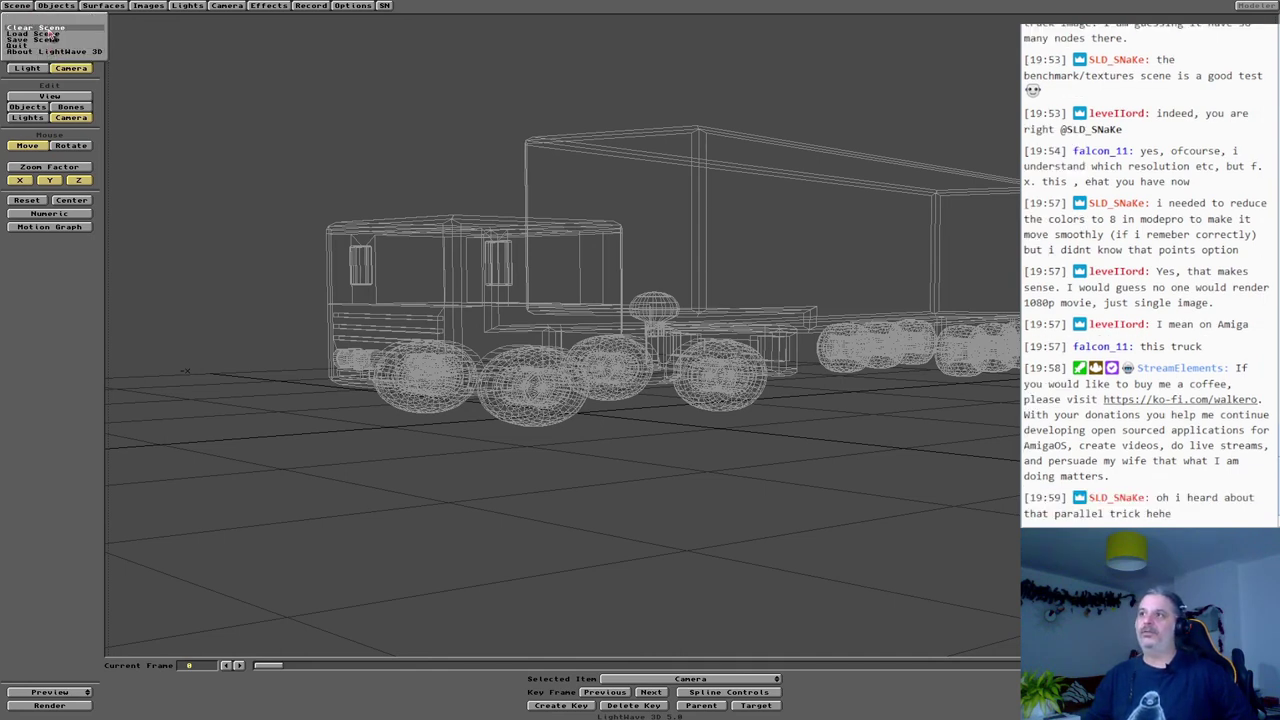
{"action": "left_click", "coordinate": [50, 34]}
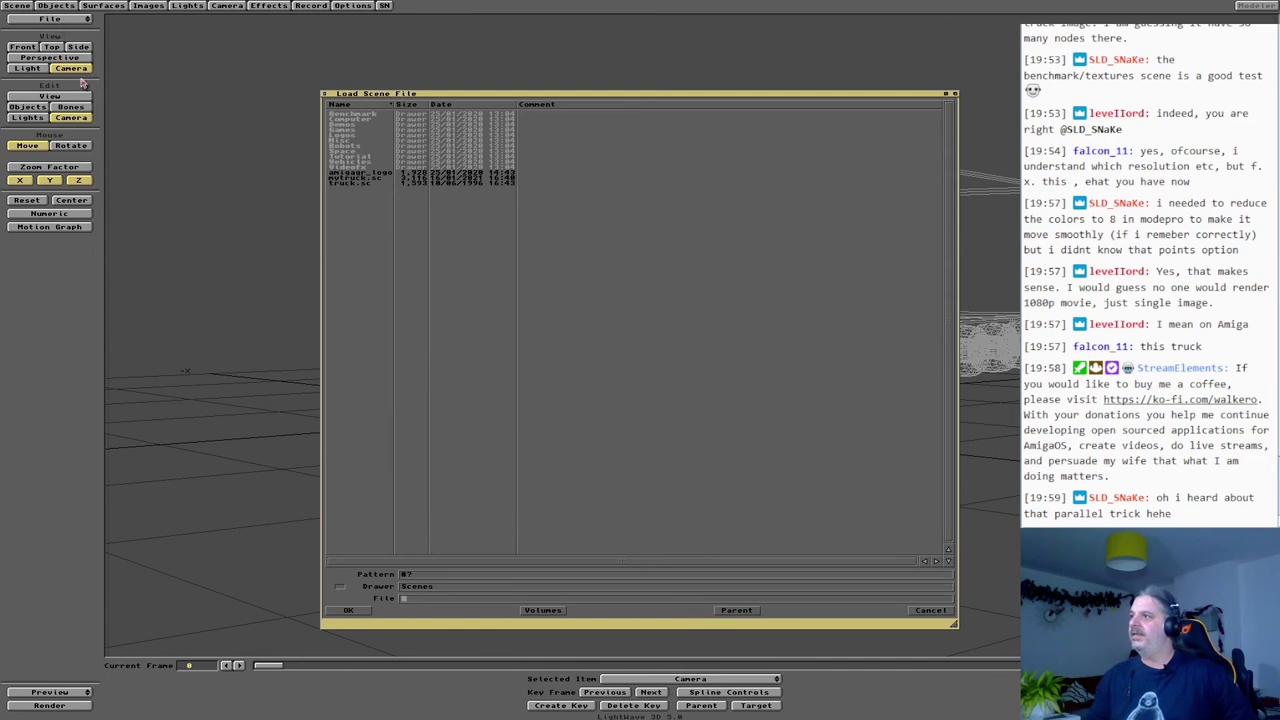
{"action": "left_click", "coordinate": [360, 115]}
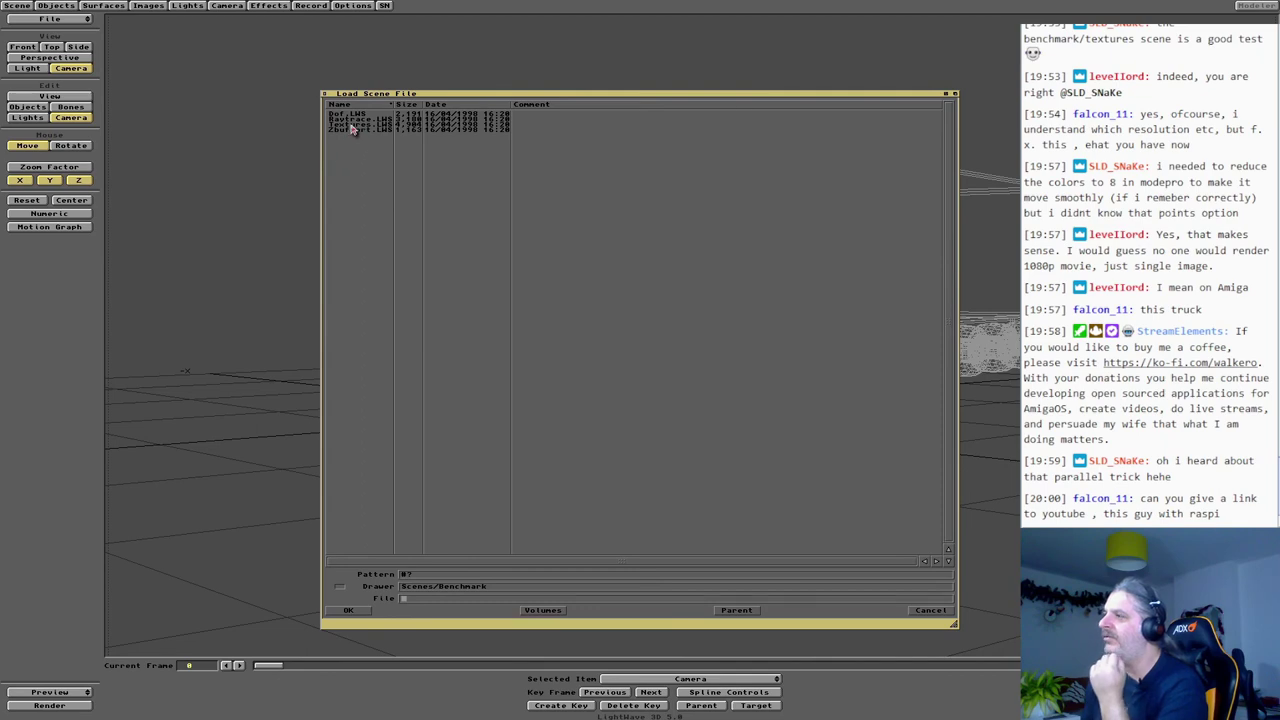
{"action": "left_click", "coordinate": [358, 120]}
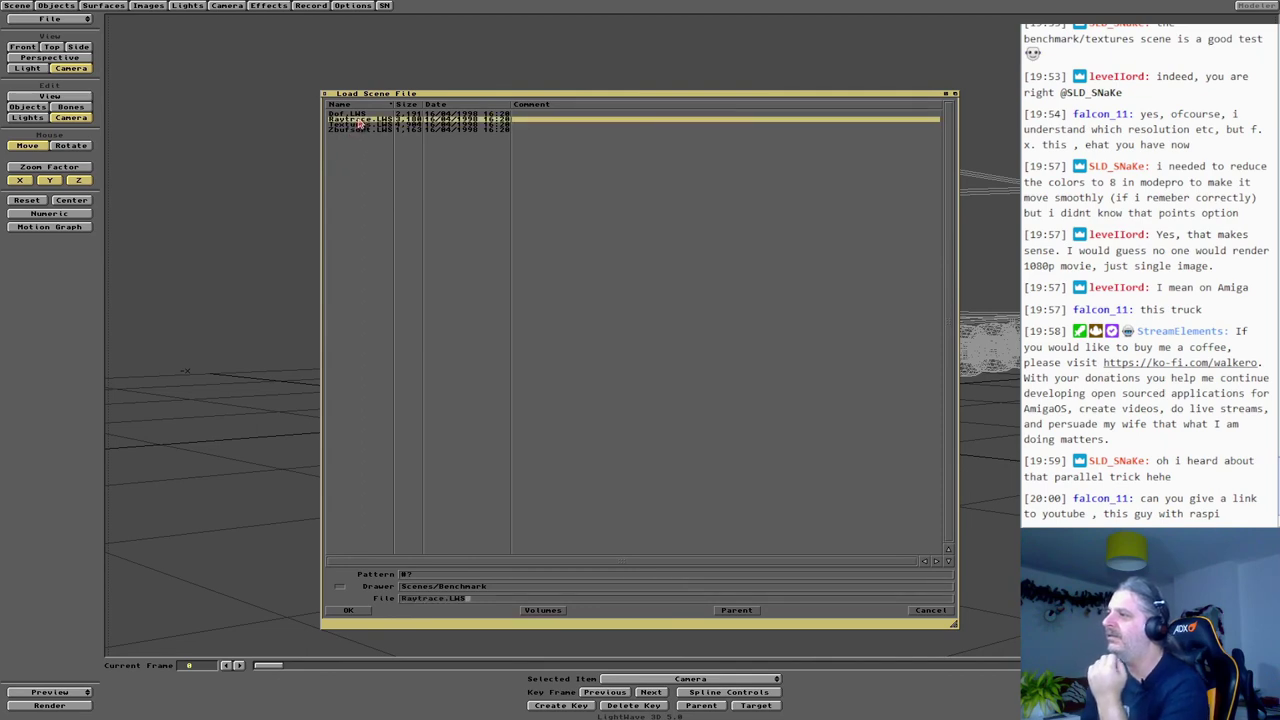
{"action": "double_click", "coordinate": [358, 120]}
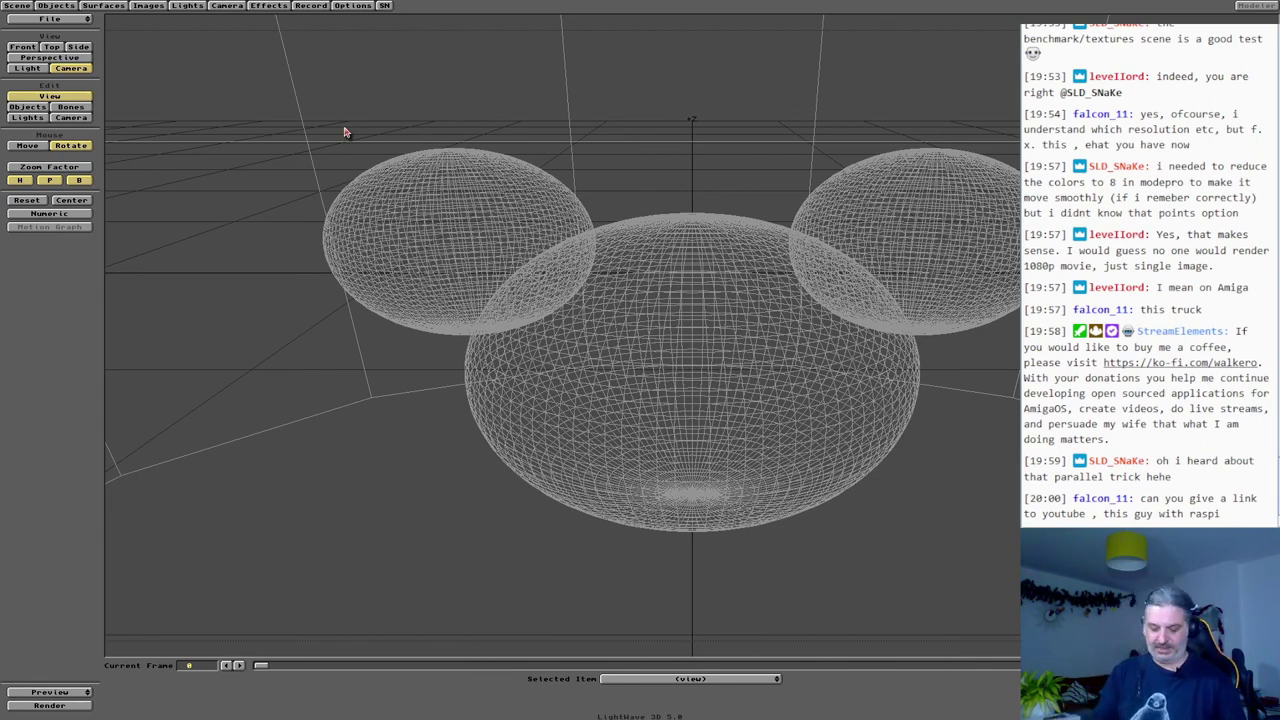
Examine the keyboard shortcut list and the scene overview with its items and frame settings, making no changes.
{"action": "key", "text": "Help"}
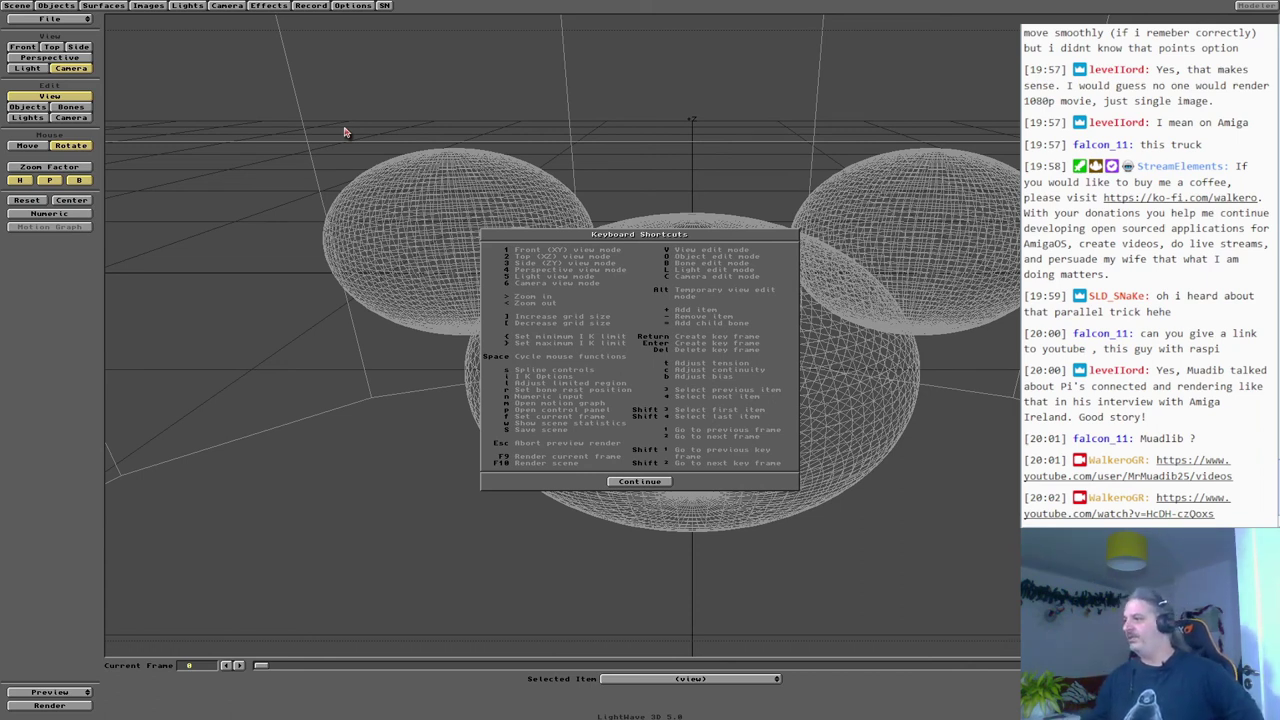
{"action": "left_click", "coordinate": [648, 483]}
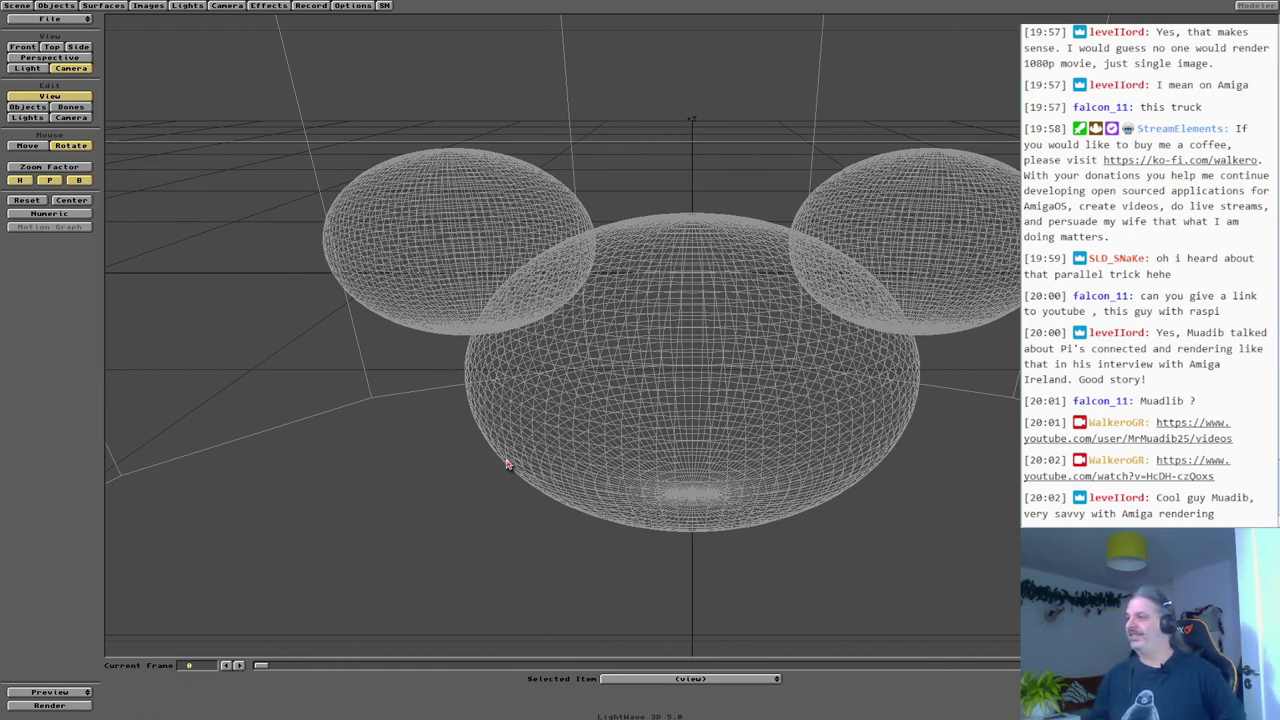
{"action": "left_click", "coordinate": [19, 6]}
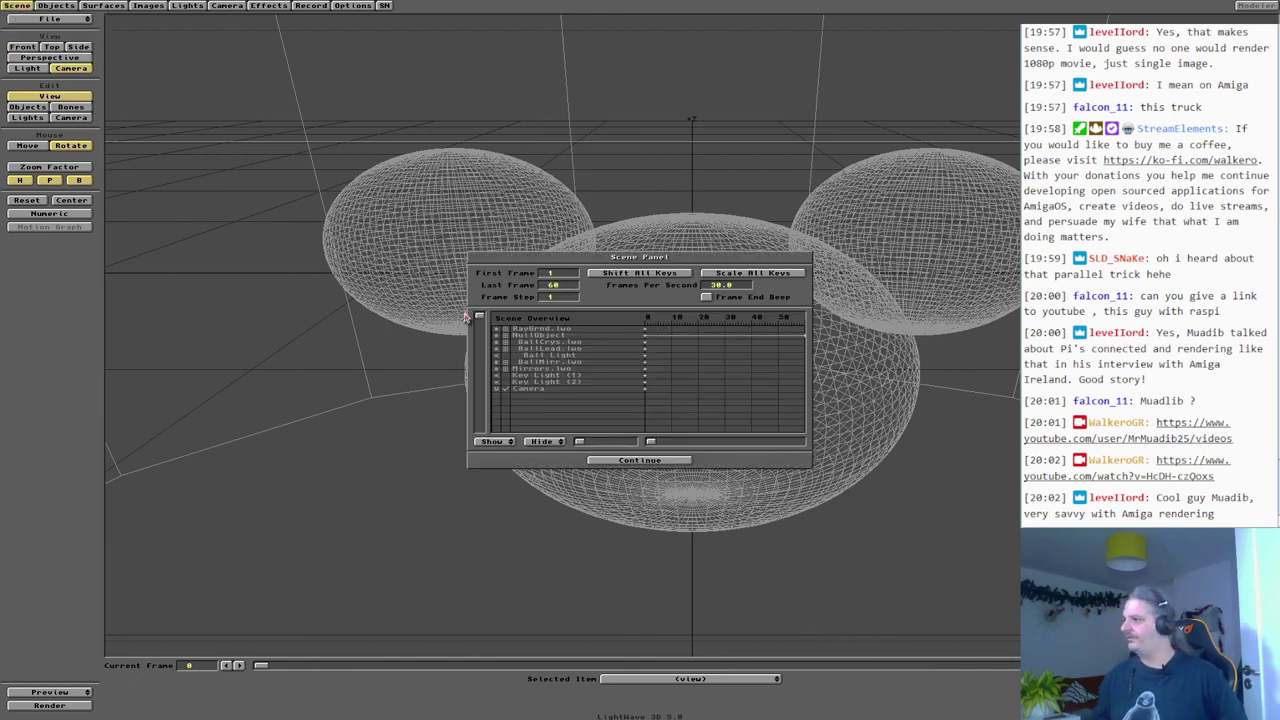
{"action": "left_click", "coordinate": [601, 459]}
Load the Raytrace.LWS benchmark scene again.
{"action": "left_click", "coordinate": [18, 20]}
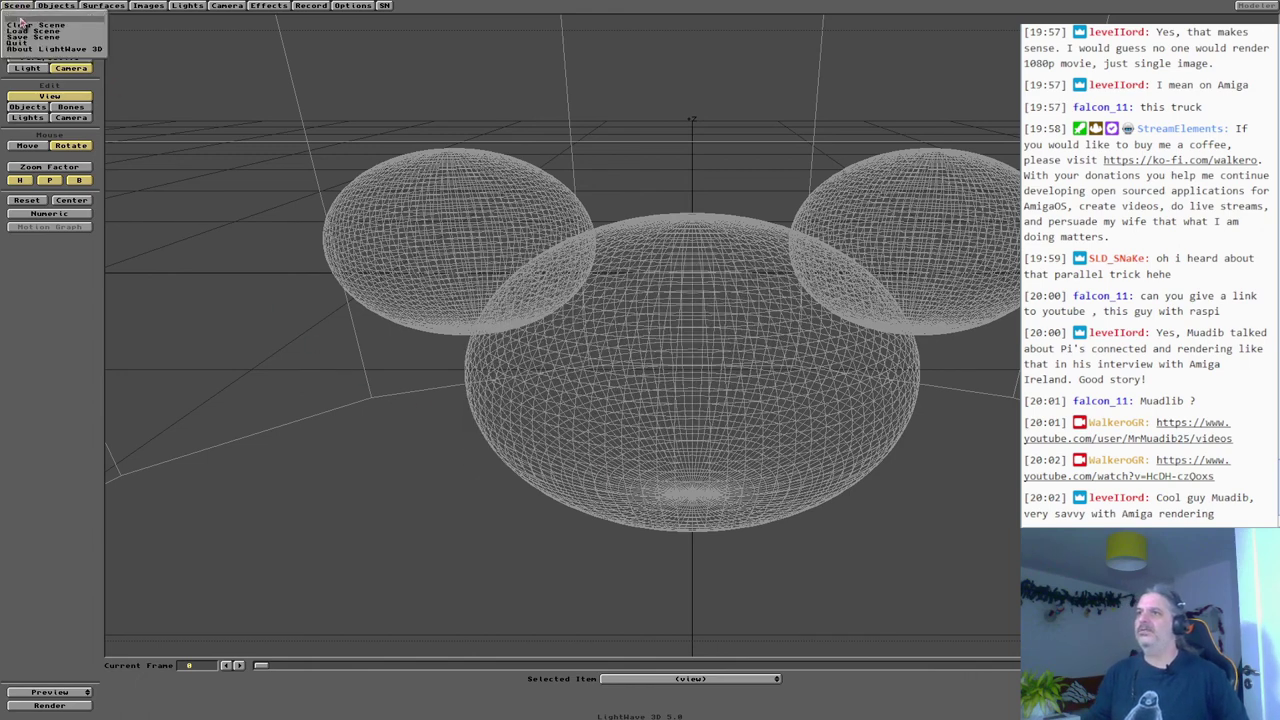
{"action": "left_click", "coordinate": [22, 31]}
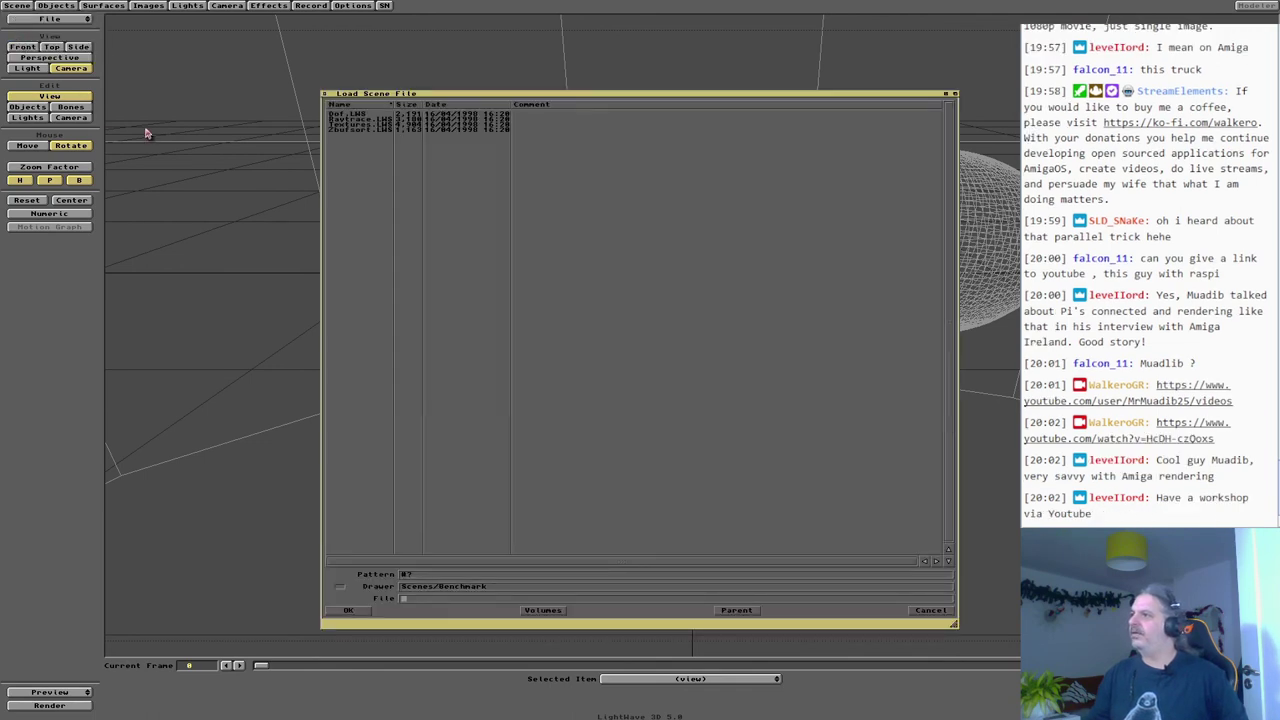
{"action": "double_click", "coordinate": [362, 121]}
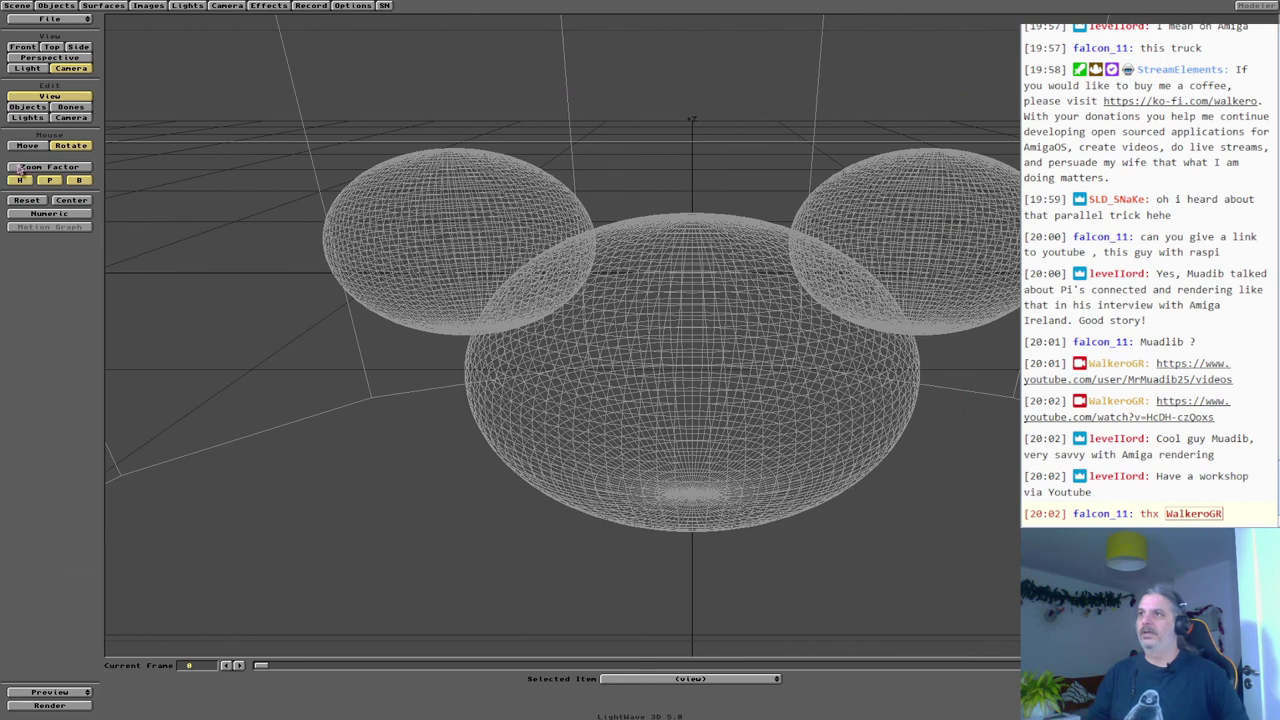
Quit LightWave and return to the Workbench screen.
{"action": "left_click", "coordinate": [30, 20]}
{"action": "left_click", "coordinate": [38, 52]}
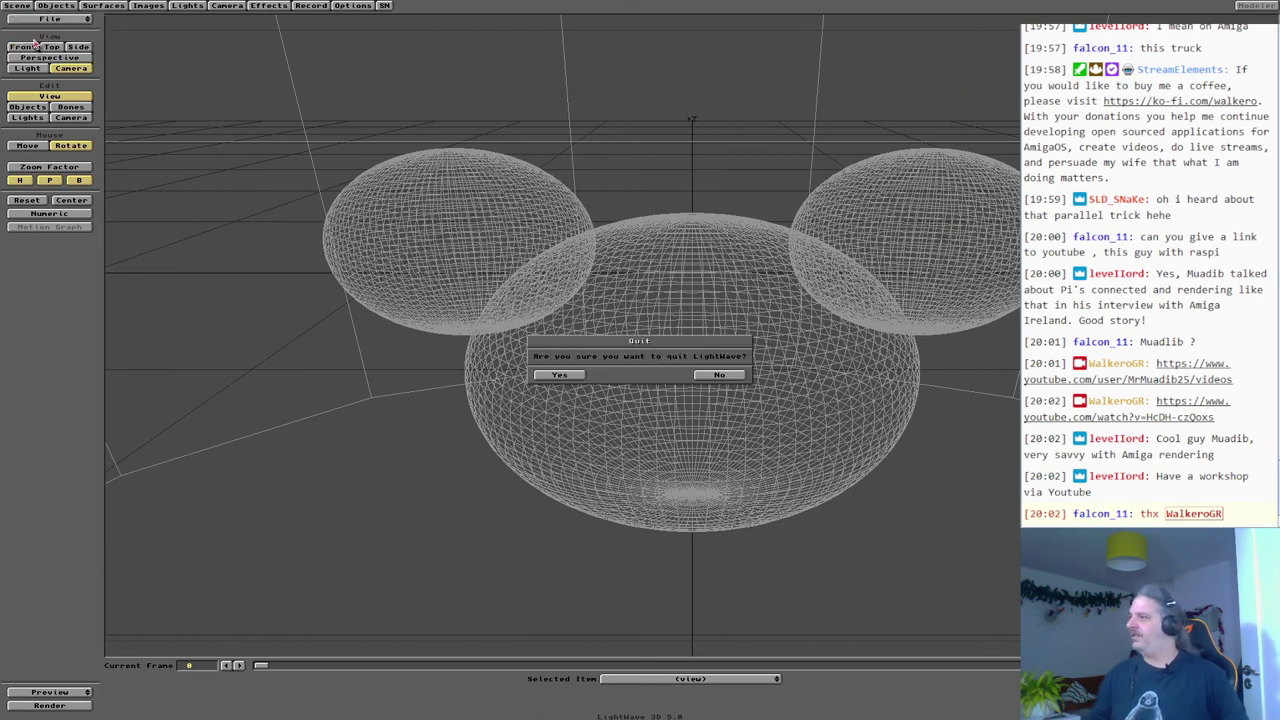
{"action": "left_click", "coordinate": [574, 376]}
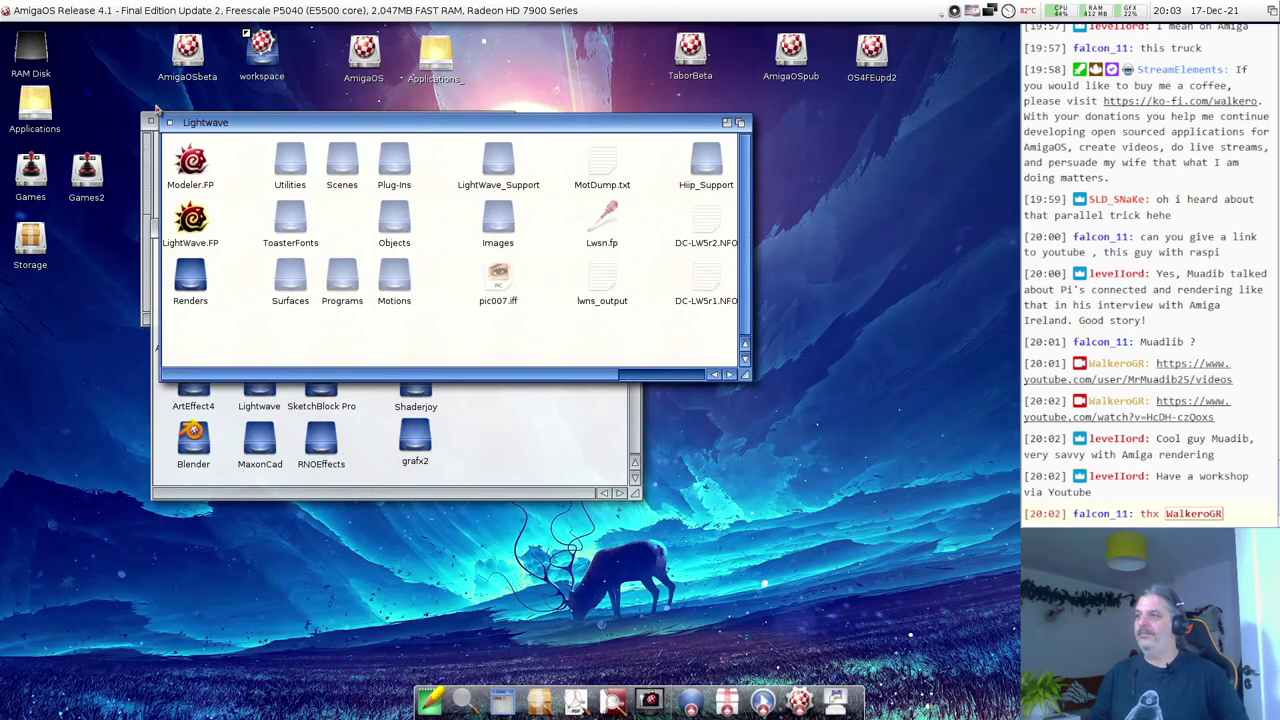
Close the Lightwave and Graphics drawer windows, moving them aside to uncover the windows beneath.
{"action": "left_click_drag", "start_coordinate": [199, 126], "coordinate": [322, 125]}
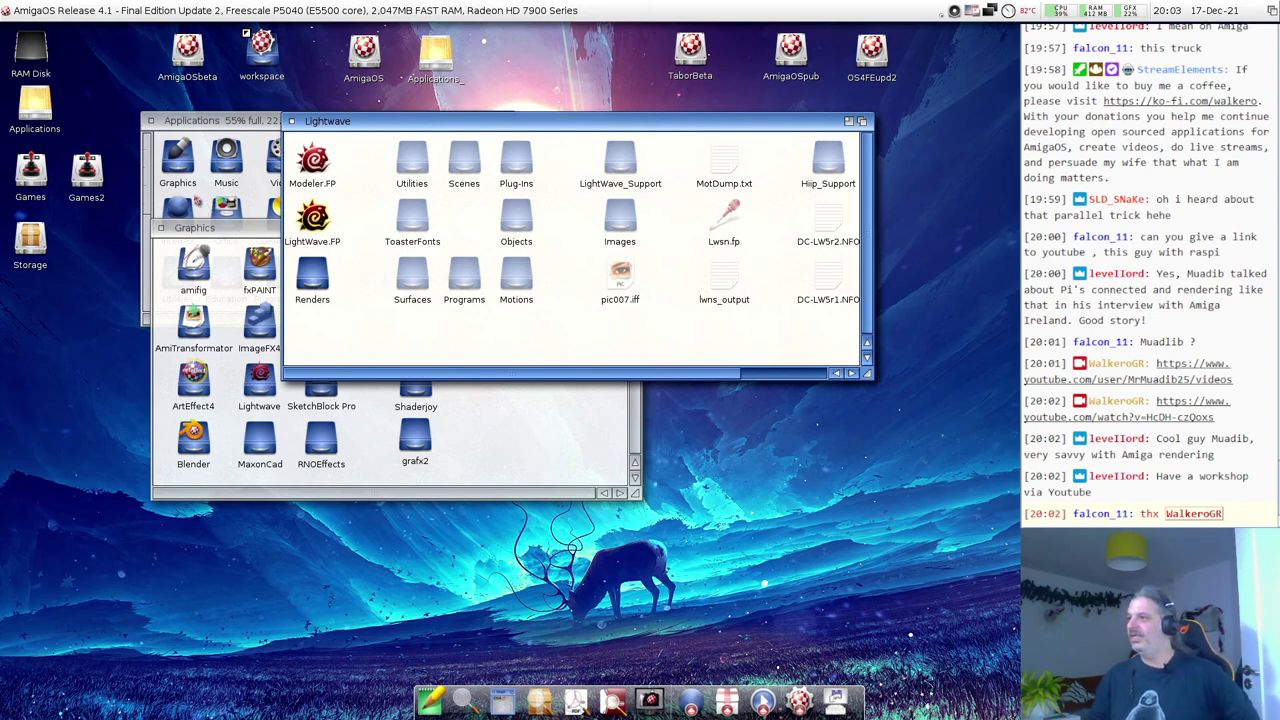
{"action": "left_click", "coordinate": [292, 121]}
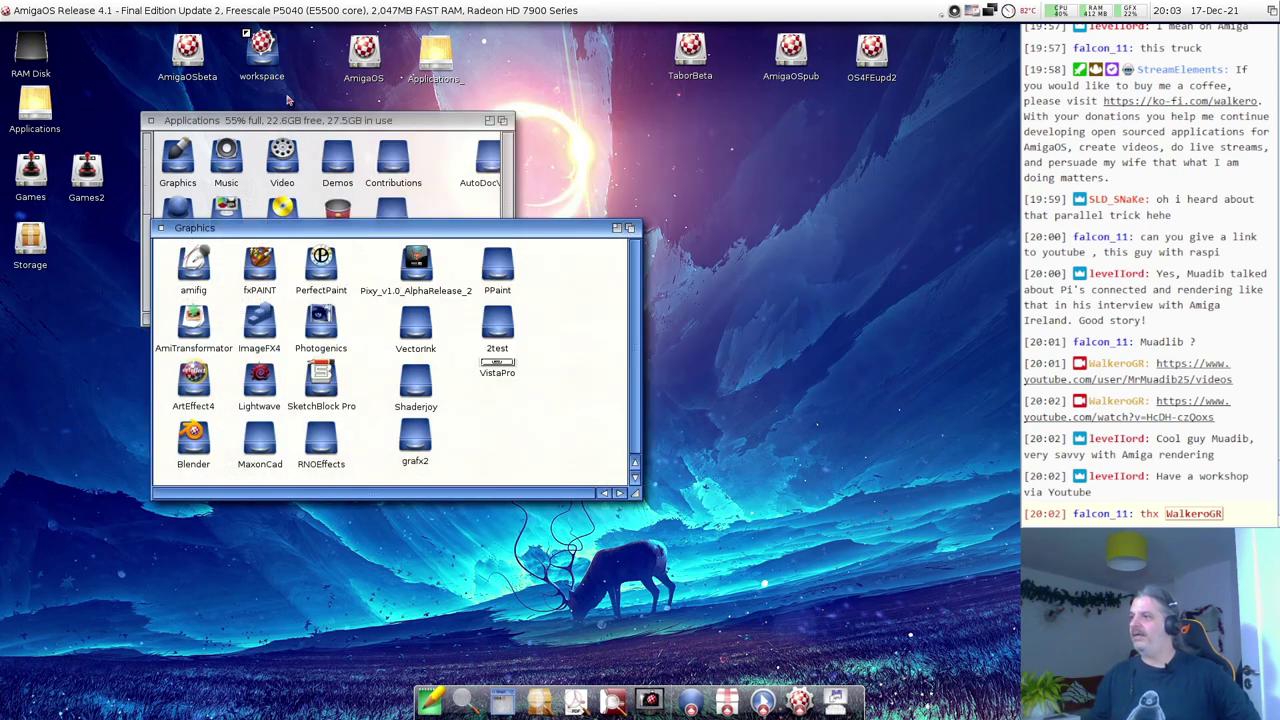
{"action": "left_click_drag", "start_coordinate": [334, 228], "coordinate": [344, 155]}
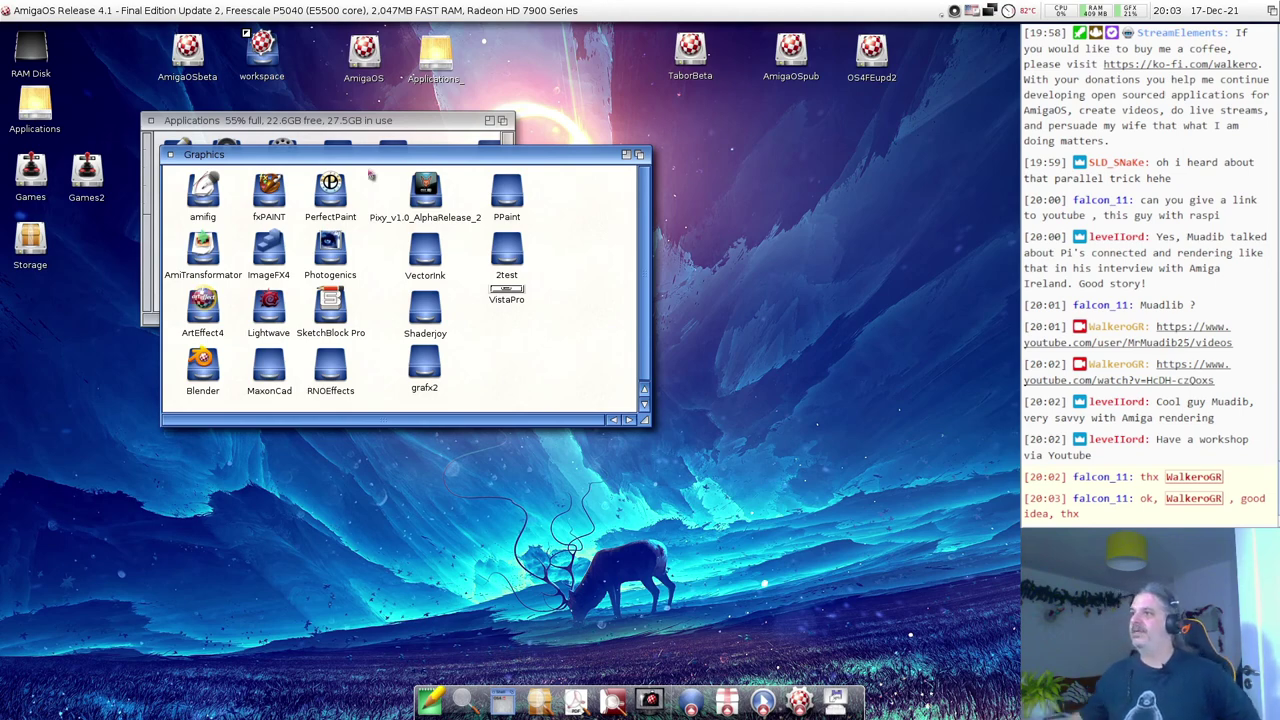
{"action": "left_click", "coordinate": [171, 155]}
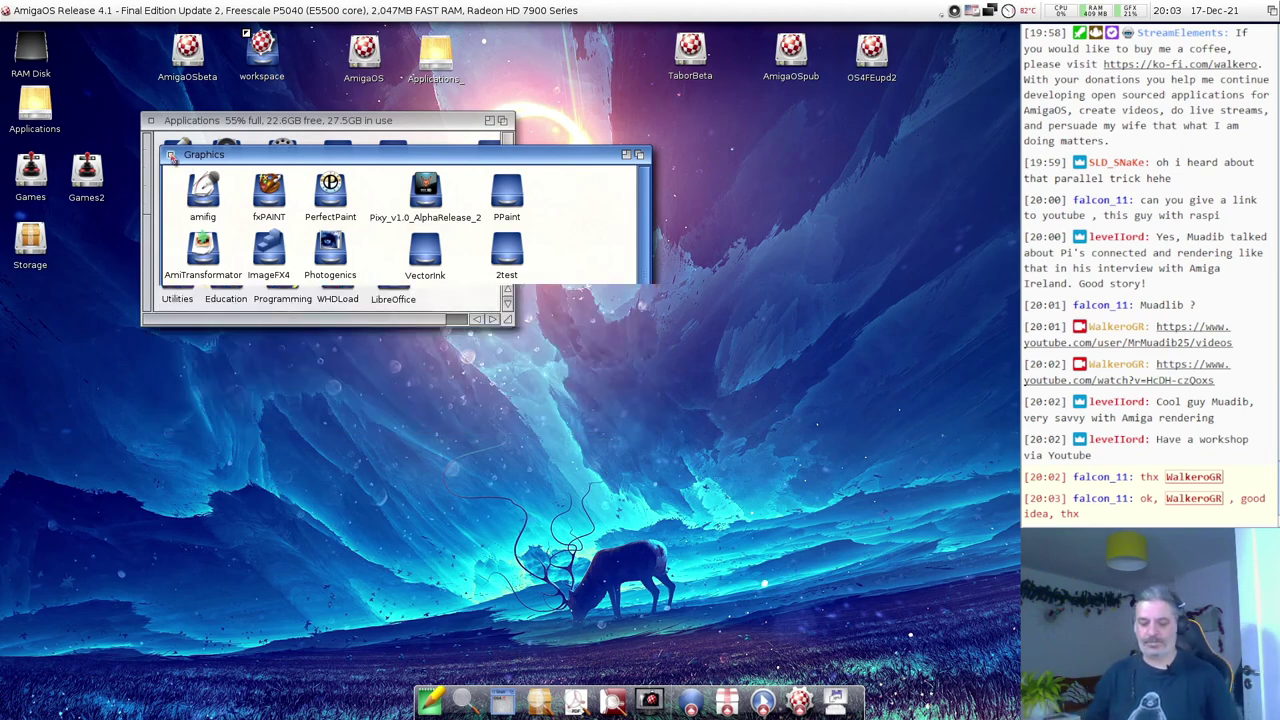
Open the Workbench help page about drawer windows.
{"action": "key", "text": "Help"}
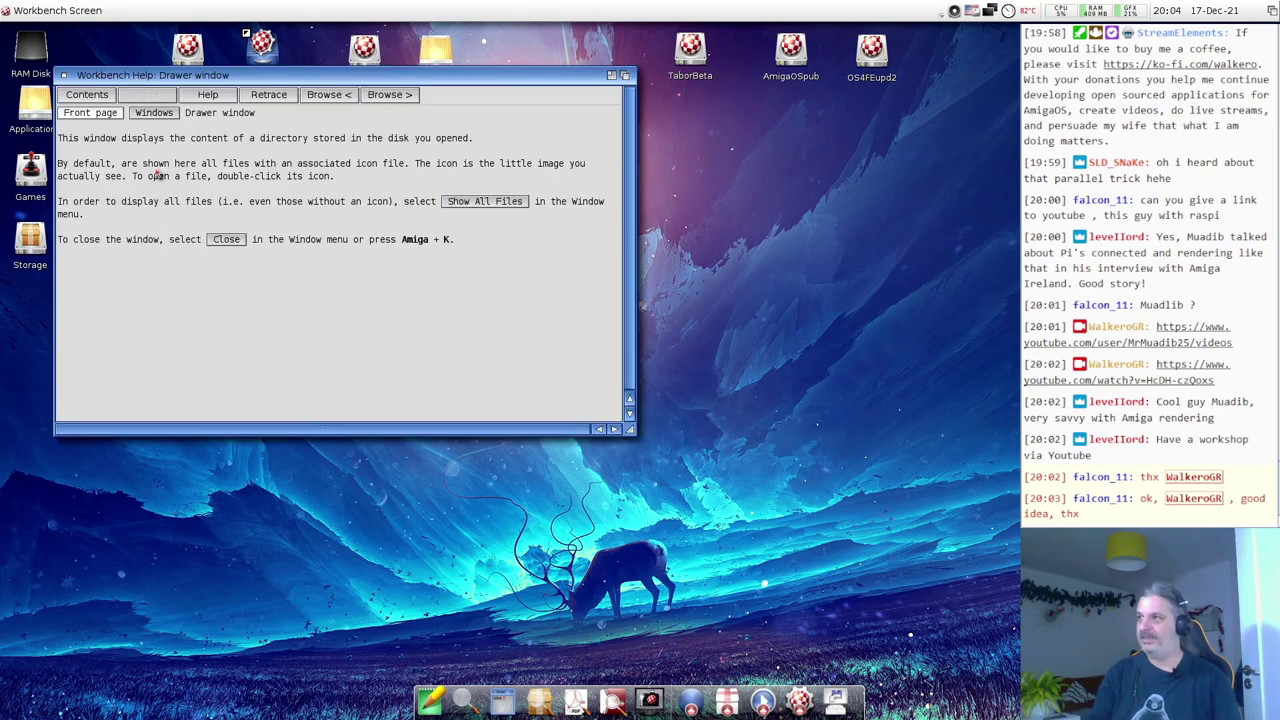